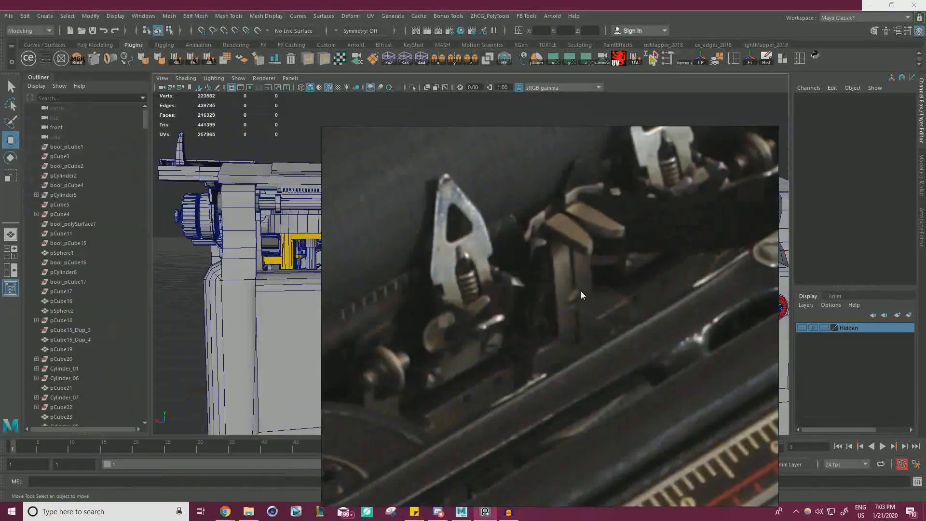
# Examine the reference photos of the typewriter's type guide, hinged plates and ribbon spools in the reference board
pyautogui.moveTo(581, 290); pyautogui.dragTo(466, 229, button='right')
pyautogui.scroll(-4, 467, 230)
pyautogui.scroll(4, 466, 232)
pyautogui.scroll(-7, 434, 235)
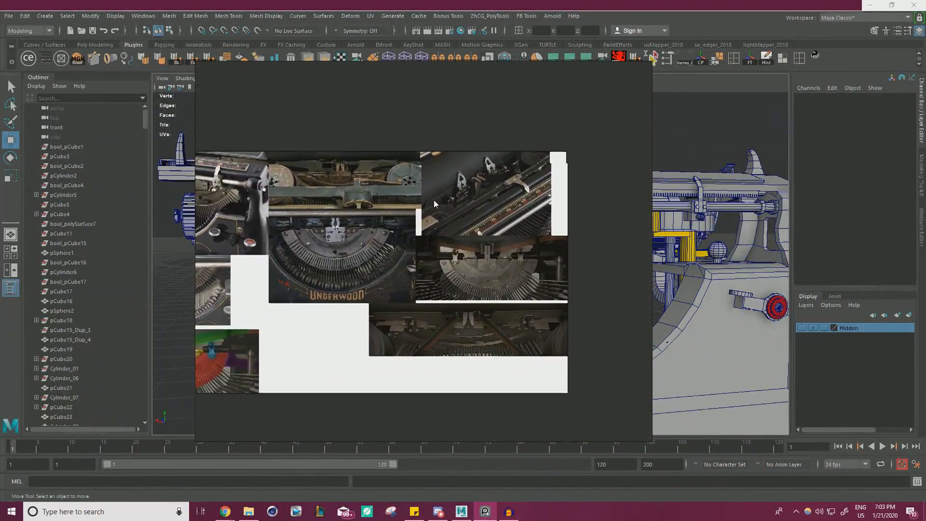
pyautogui.scroll(5, 398, 277)
pyautogui.scroll(-1, 514, 257)
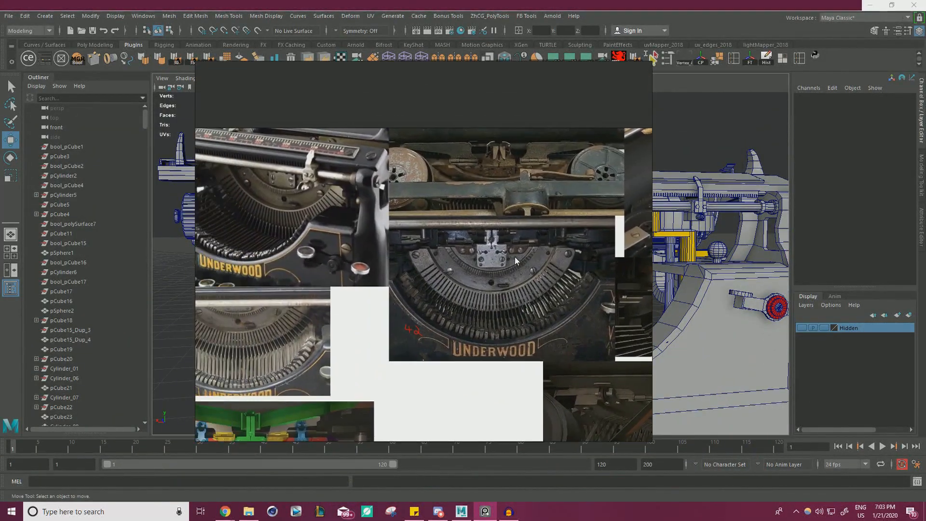
pyautogui.scroll(5, 453, 244)
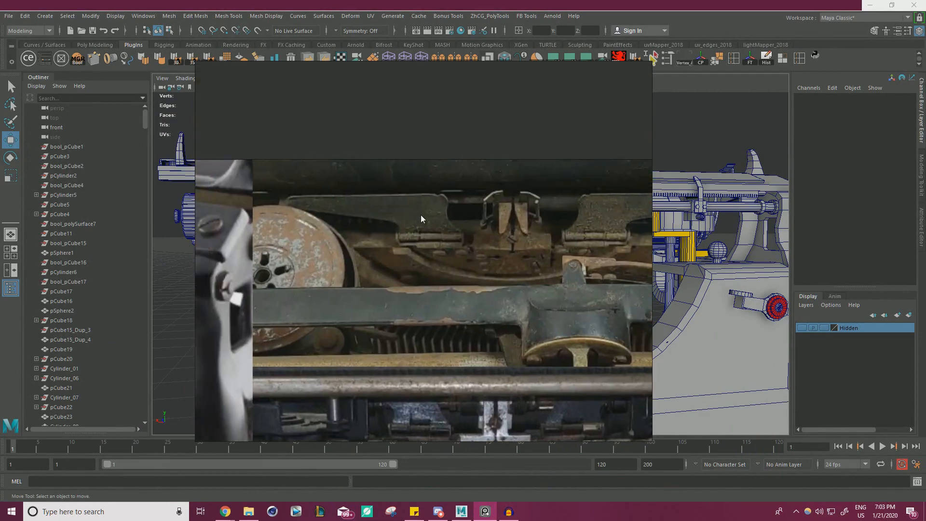
pyautogui.moveTo(536, 249); pyautogui.dragTo(437, 245, button='middle')
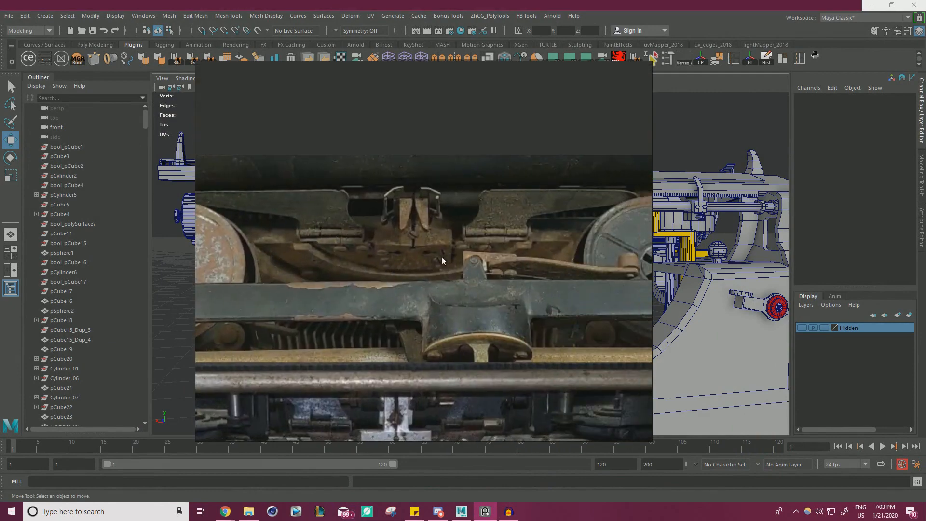
pyautogui.moveTo(512, 247)
pyautogui.mouseDown(button='right')
pyautogui.moveTo(42, 252)
pyautogui.moveTo(496, 241)
pyautogui.moveTo(86, 268)
pyautogui.moveTo(505, 249)
pyautogui.mouseUp(button='right')
pyautogui.click(500, 259)
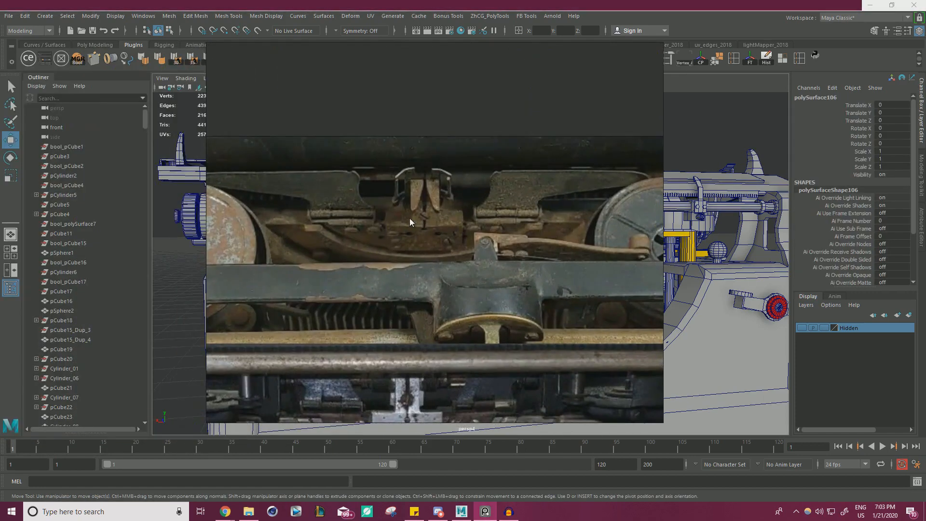
# Compare the reference photos of the segment and its mounting hardware with the semicircular segment in the typewriter model
pyautogui.scroll(-8, 410, 222)
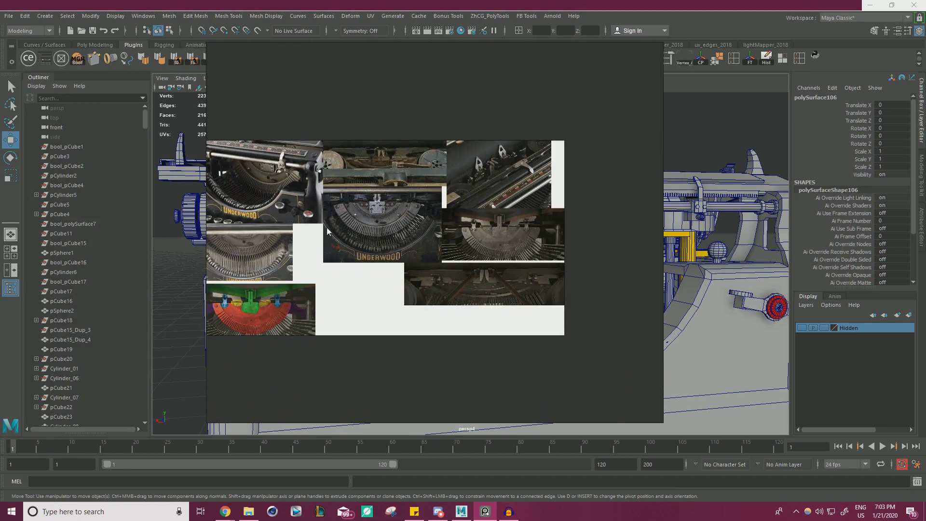
pyautogui.moveTo(326, 227); pyautogui.dragTo(408, 209, button='middle')
pyautogui.scroll(4, 559, 247)
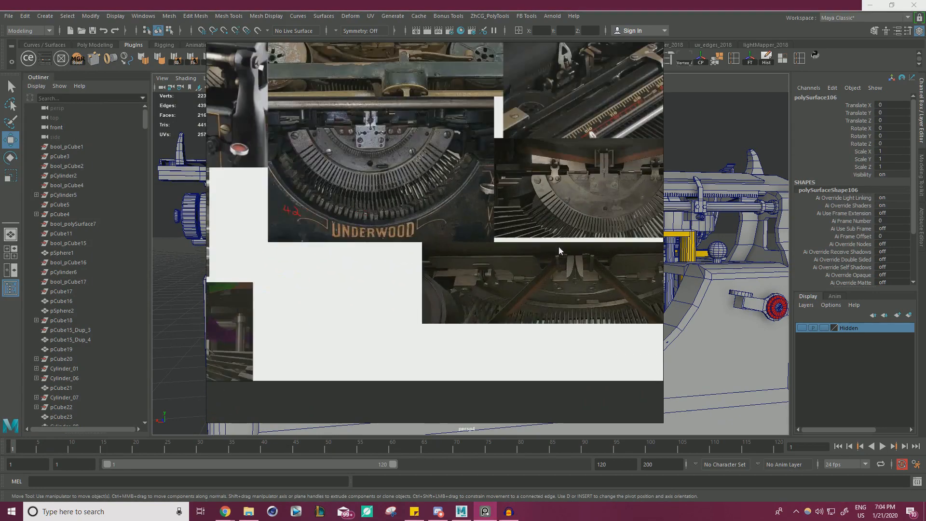
pyautogui.scroll(3, 558, 247)
pyautogui.moveTo(558, 247); pyautogui.dragTo(496, 228, button='middle')
pyautogui.scroll(-6, 453, 251)
pyautogui.moveTo(479, 218); pyautogui.dragTo(427, 271, button='right')
pyautogui.scroll(6, 463, 155)
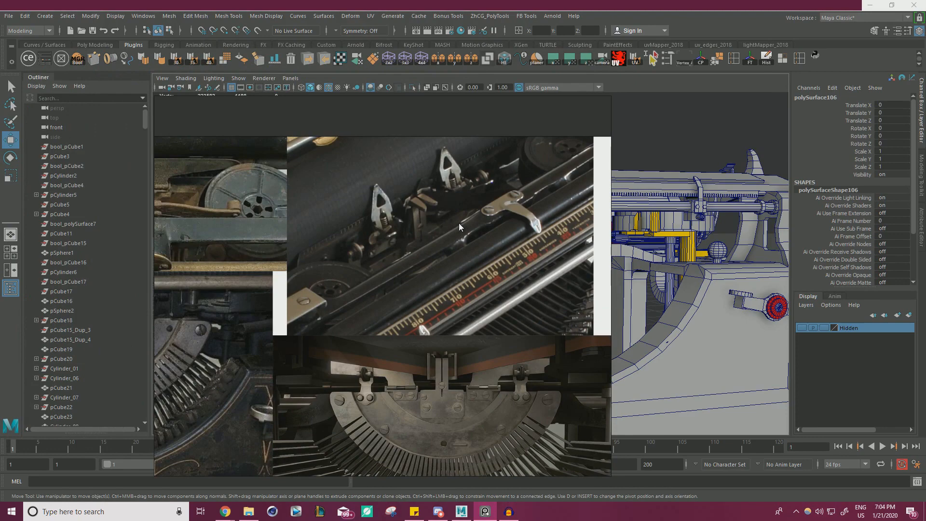
pyautogui.moveTo(427, 190); pyautogui.dragTo(277, 210, button='right')
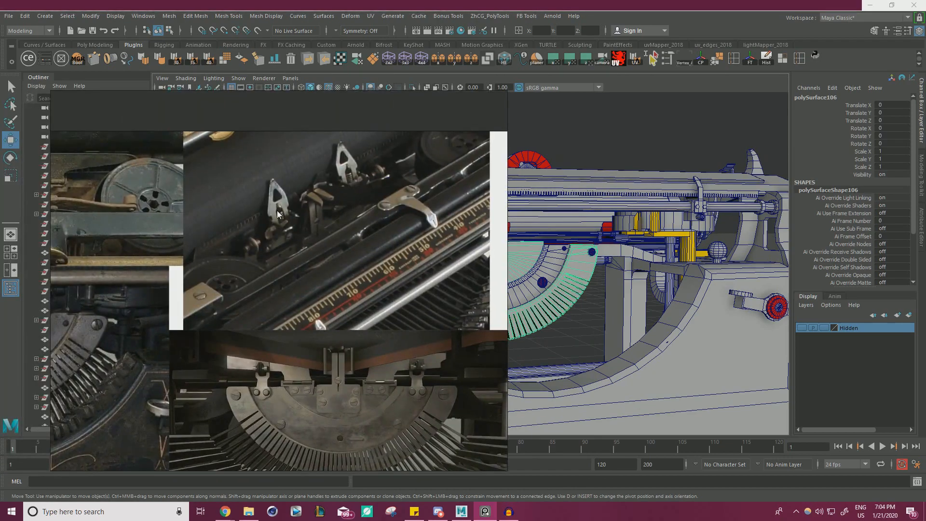
pyautogui.moveTo(240, 208); pyautogui.dragTo(70, 354, button='right')
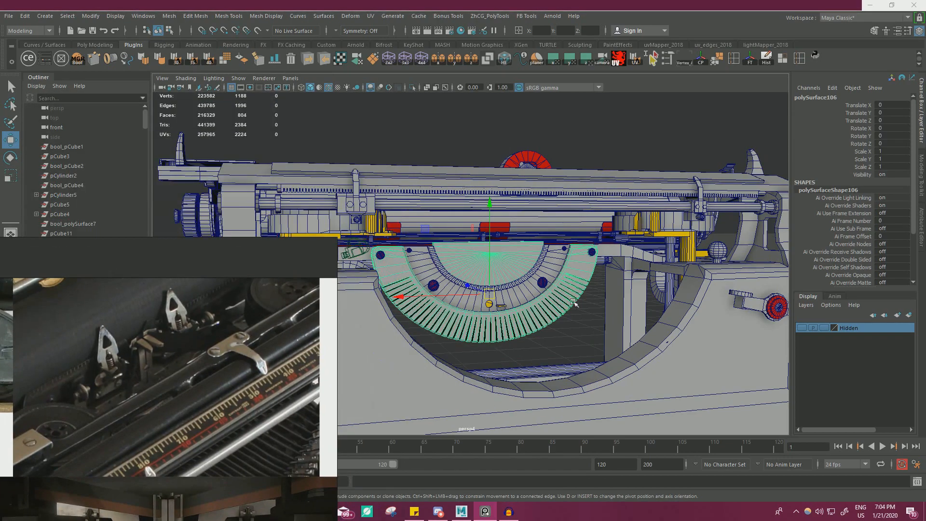
pyautogui.keyDown('alt'); pyautogui.moveTo(572, 299); pyautogui.dragTo(524, 313); pyautogui.keyUp('alt')
pyautogui.moveTo(175, 374); pyautogui.dragTo(462, 236, button='right')
pyautogui.scroll(-4, 462, 236)
# Switch to the browser and study the Sketchfab Underwood model's type guide, hinges and segment from several angles
pyautogui.hotkey('alt', 'Tab')
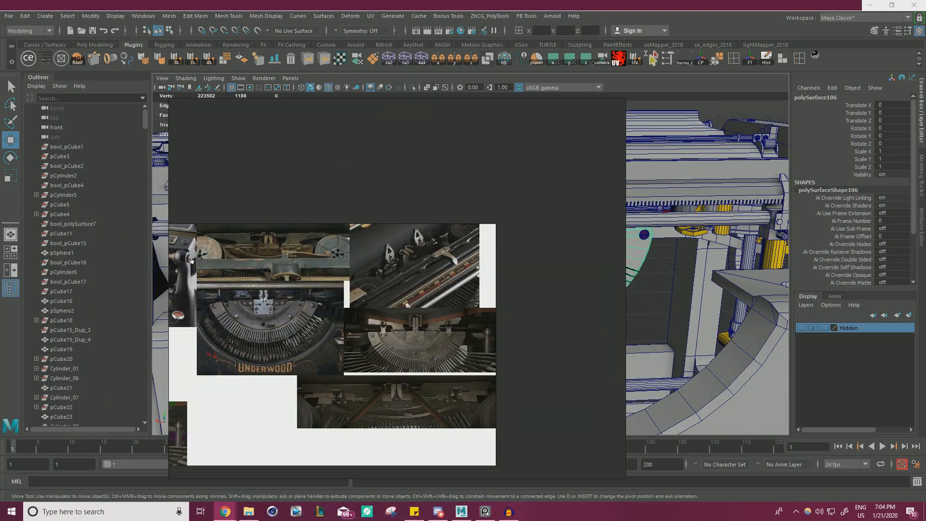
pyautogui.moveTo(925, 118)
pyautogui.mouseDown()
pyautogui.moveTo(626, 27)
pyautogui.moveTo(603, 0)
pyautogui.mouseUp()
pyautogui.moveTo(397, 279); pyautogui.dragTo(0, 314, button='right')
pyautogui.moveTo(290, 305)
pyautogui.mouseDown()
pyautogui.moveTo(275, 315)
pyautogui.moveTo(345, 302)
pyautogui.moveTo(351, 314)
pyautogui.mouseUp()
pyautogui.scroll(-4, 346, 302)
pyautogui.moveTo(303, 318); pyautogui.dragTo(366, 318, button='right')
pyautogui.scroll(3, 366, 319)
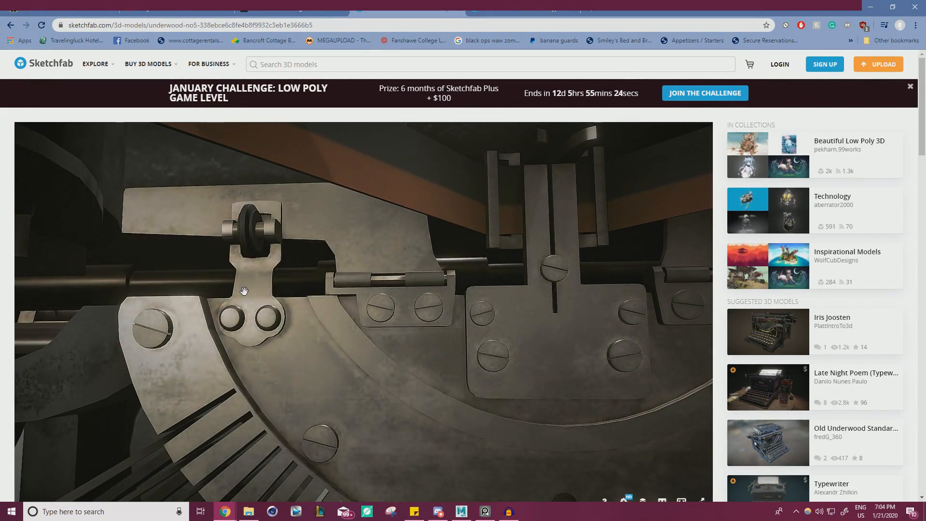
pyautogui.moveTo(385, 316); pyautogui.dragTo(193, 294, button='right')
pyautogui.scroll(-3, 323, 331)
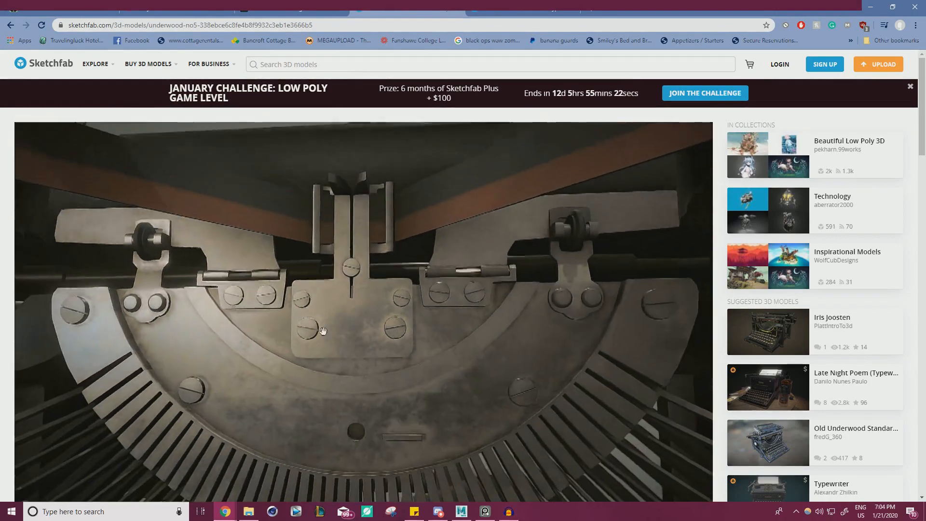
pyautogui.moveTo(367, 290)
pyautogui.mouseDown()
pyautogui.moveTo(381, 288)
pyautogui.moveTo(349, 273)
pyautogui.moveTo(349, 291)
pyautogui.moveTo(397, 320)
pyautogui.moveTo(331, 352)
pyautogui.moveTo(362, 371)
pyautogui.moveTo(362, 355)
pyautogui.moveTo(292, 328)
pyautogui.mouseUp()
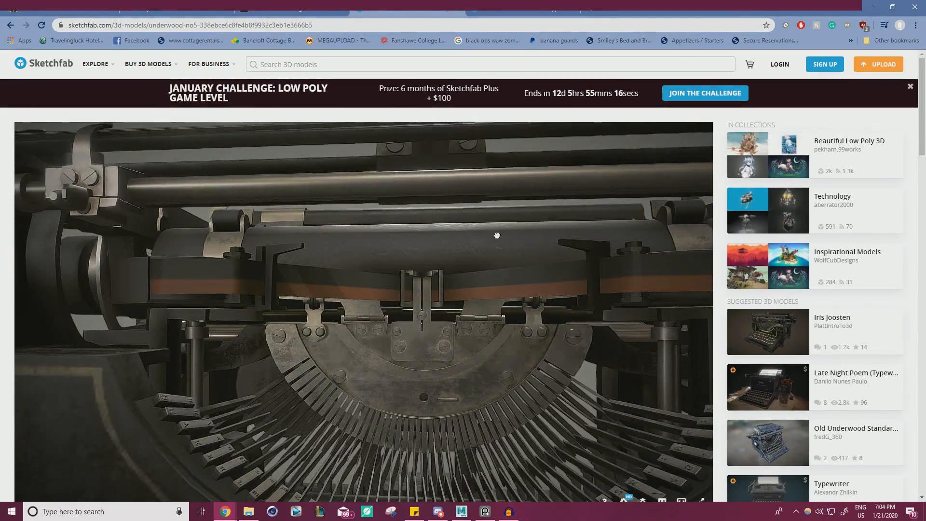
pyautogui.moveTo(496, 233)
pyautogui.mouseDown()
pyautogui.moveTo(509, 229)
pyautogui.moveTo(554, 306)
pyautogui.moveTo(464, 240)
pyautogui.mouseUp()
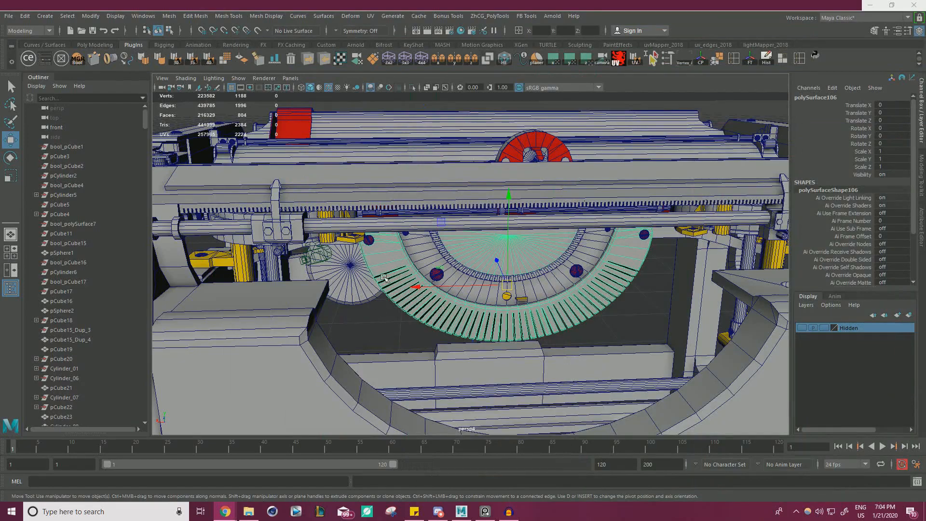
# Switch back to Maya, clear the selection and inspect the slotted semicircular segment up close
pyautogui.keyDown('alt'); pyautogui.moveTo(384, 278); pyautogui.dragTo(398, 250); pyautogui.keyUp('alt')
pyautogui.keyDown('alt'); pyautogui.moveTo(398, 251); pyautogui.dragTo(449, 275, button='right'); pyautogui.keyUp('alt')
pyautogui.keyDown('alt'); pyautogui.moveTo(449, 275); pyautogui.dragTo(436, 289); pyautogui.keyUp('alt')
pyautogui.click(438, 294)
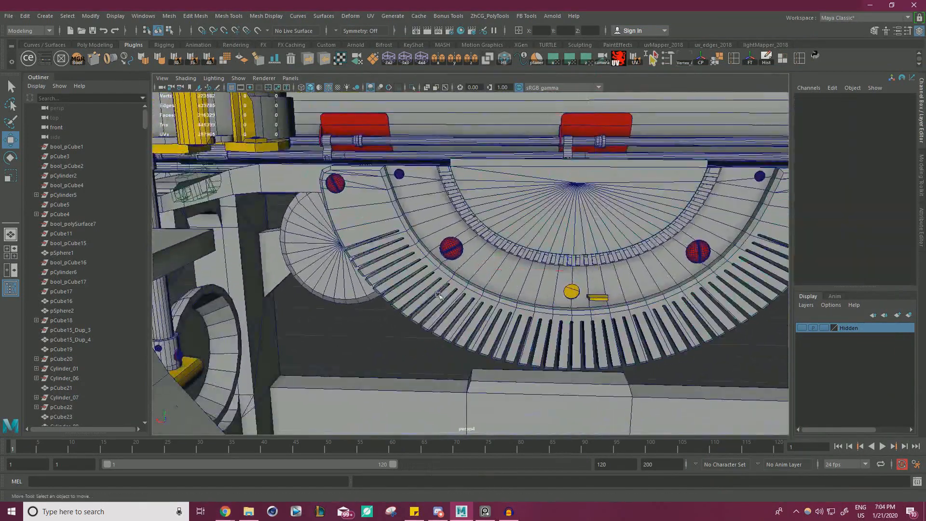
pyautogui.keyDown('alt'); pyautogui.moveTo(438, 294); pyautogui.dragTo(398, 282, button='right'); pyautogui.keyUp('alt')
pyautogui.keyDown('alt'); pyautogui.moveTo(398, 282); pyautogui.dragTo(514, 294); pyautogui.keyUp('alt')
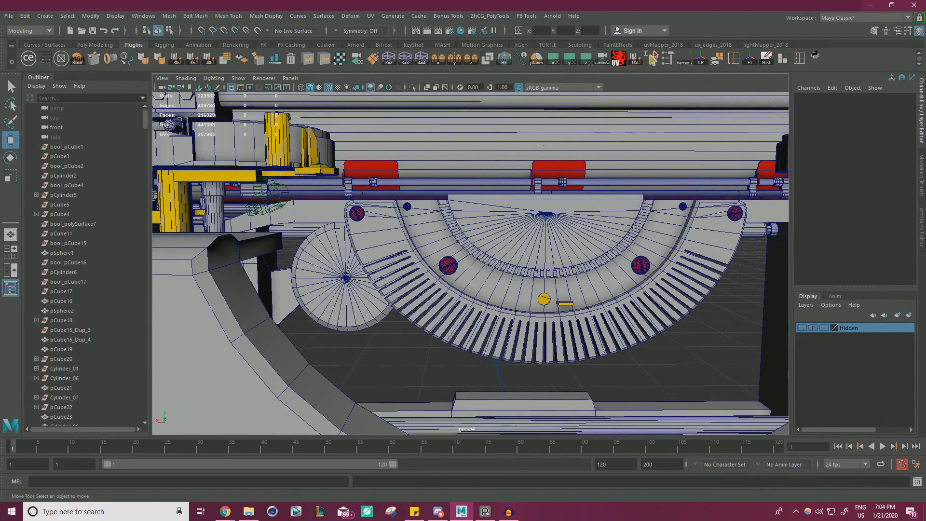
# Switch to the reference board and study the guide plate, the hinges above the segment and the hinged spool-side plate
pyautogui.click(485, 511)
pyautogui.scroll(4, 465, 284)
pyautogui.moveTo(315, 326); pyautogui.dragTo(671, 342, button='middle')
pyautogui.moveTo(541, 290); pyautogui.dragTo(562, 313, button='middle')
pyautogui.scroll(4, 403, 262)
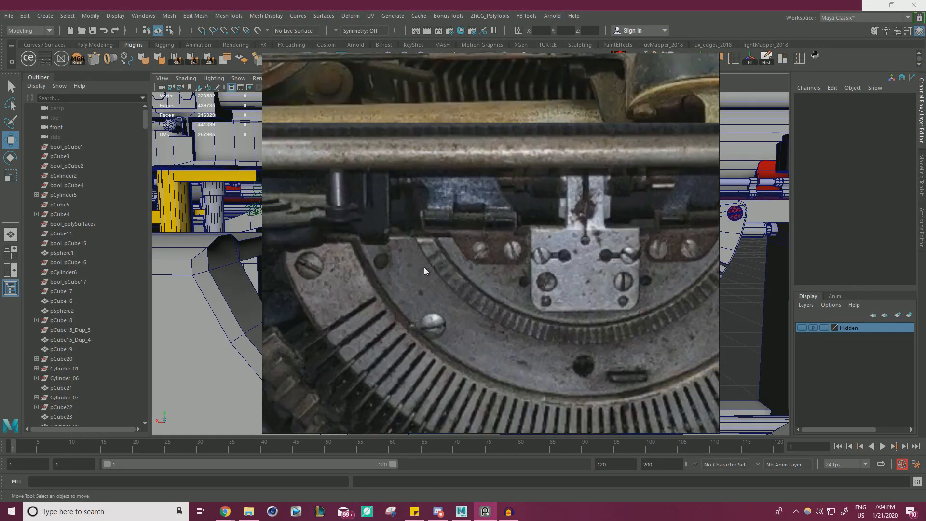
pyautogui.moveTo(423, 267); pyautogui.dragTo(500, 317, button='middle')
pyautogui.scroll(-3, 400, 262)
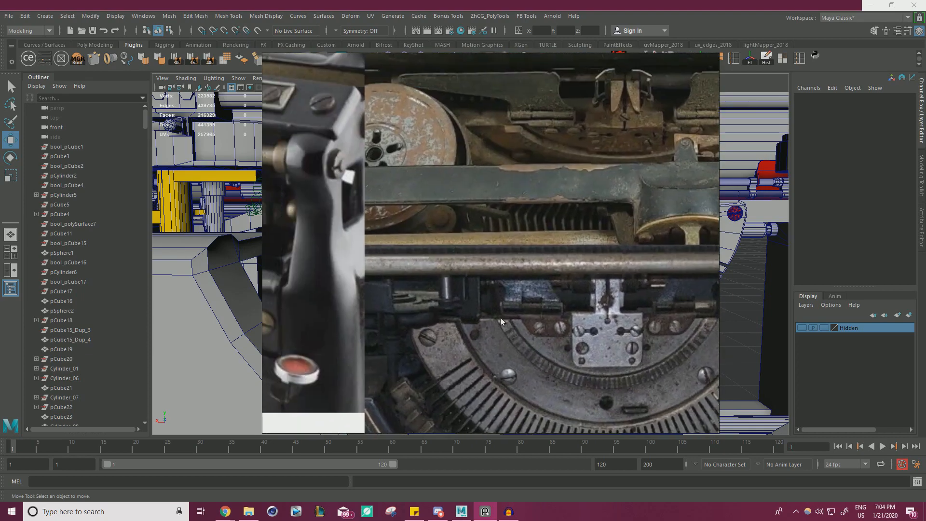
pyautogui.moveTo(446, 258); pyautogui.dragTo(455, 307, button='middle')
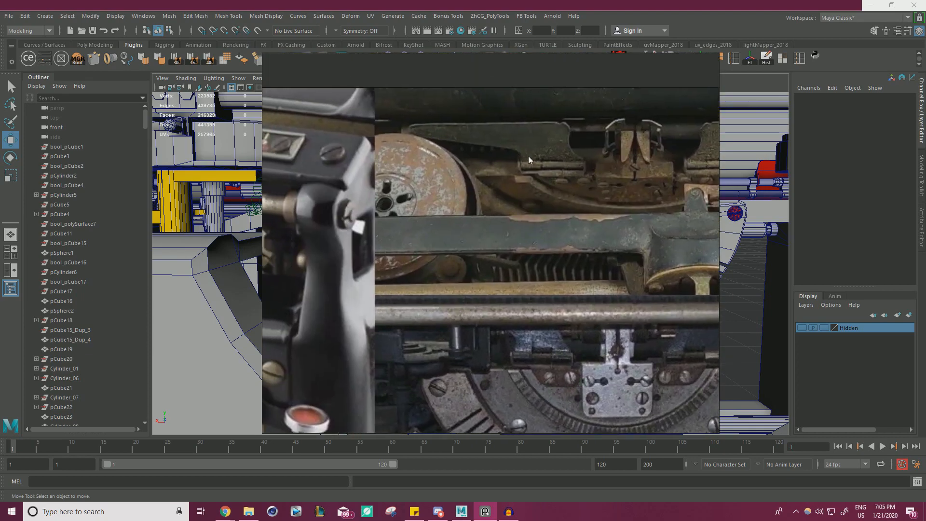
pyautogui.moveTo(546, 291); pyautogui.dragTo(450, 285, button='right')
pyautogui.scroll(3, 449, 182)
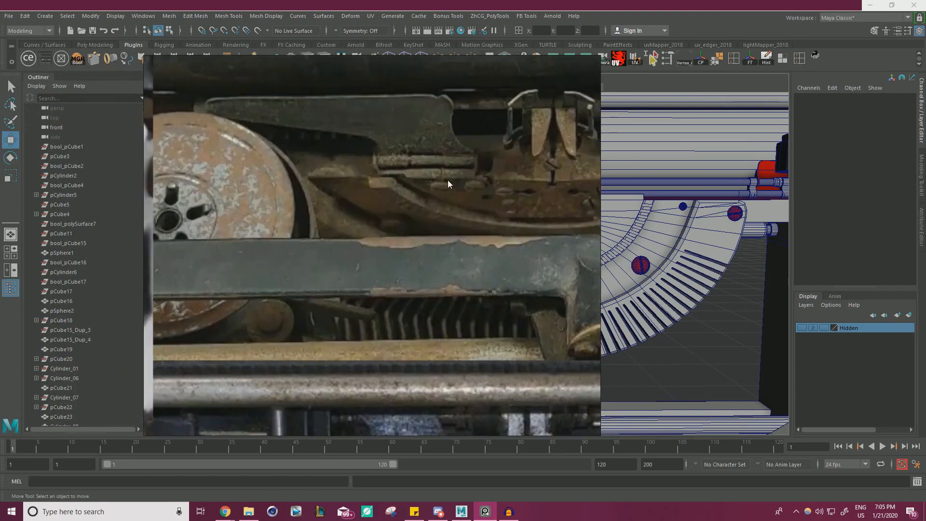
pyautogui.scroll(2, 443, 189)
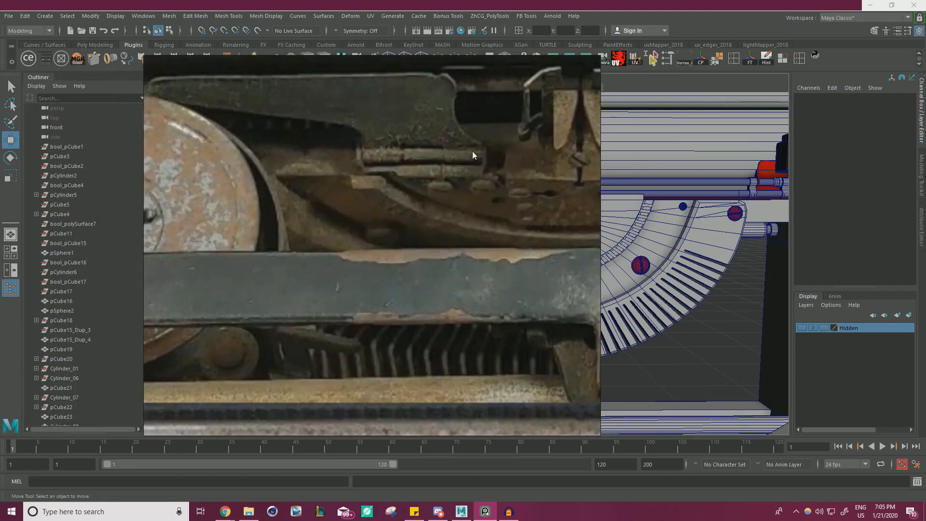
# Compare how the hinged plate connects to the segment in the upper and lower Underwood reference photos
pyautogui.moveTo(411, 184); pyautogui.dragTo(565, 225, button='right')
pyautogui.scroll(2, 588, 206)
pyautogui.moveTo(586, 192); pyautogui.dragTo(343, 189, button='right')
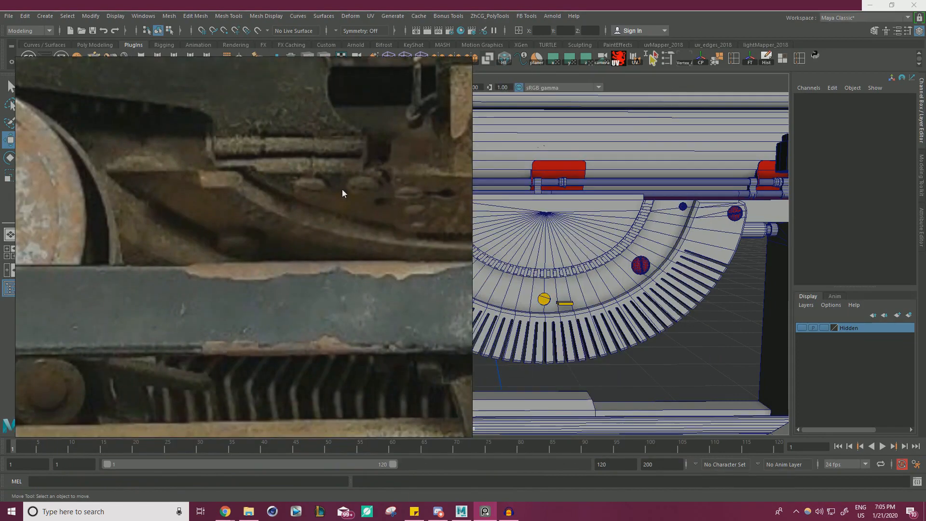
pyautogui.scroll(-5, 289, 284)
pyautogui.moveTo(256, 386); pyautogui.dragTo(286, 267, button='middle')
pyautogui.scroll(3, 297, 267)
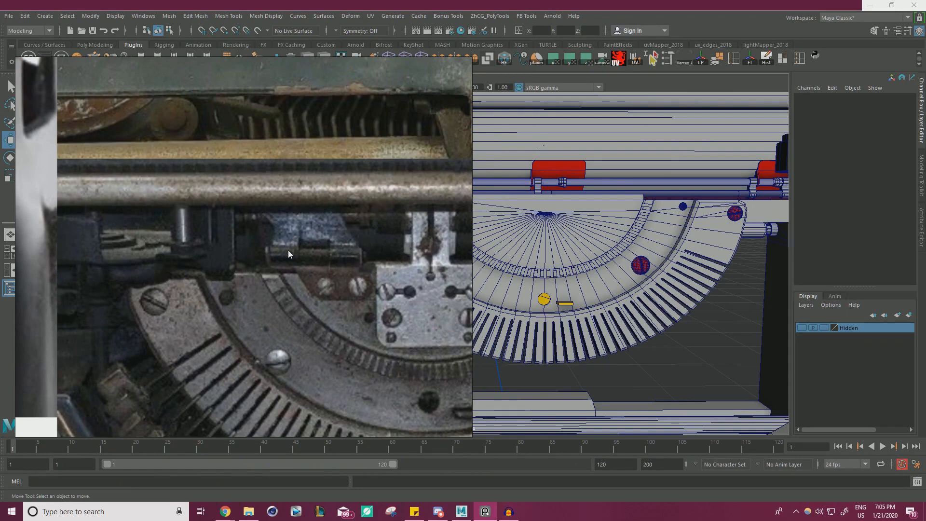
pyautogui.scroll(-3, 281, 249)
pyautogui.scroll(5, 299, 251)
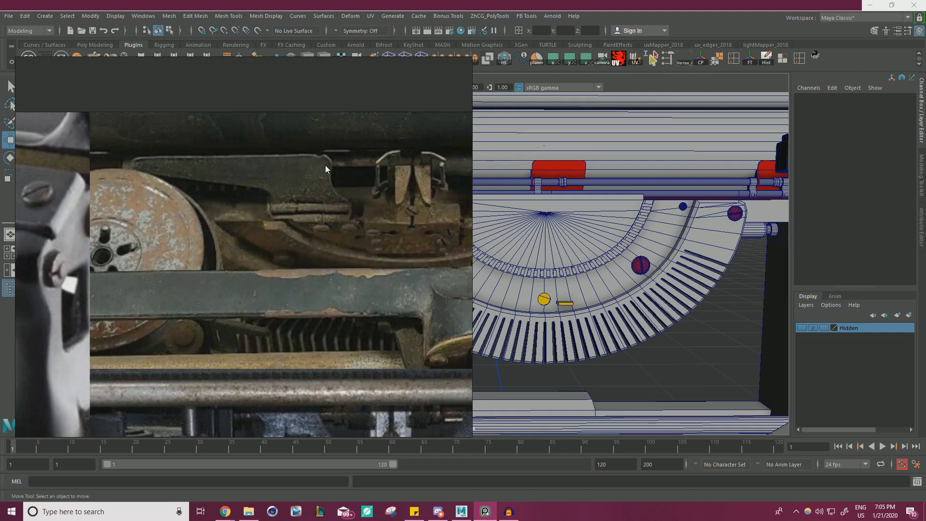
# Place the reference board beside the modeled segment, framed on a close-up of the screwed central guide plate
pyautogui.moveTo(355, 221); pyautogui.dragTo(337, 234, button='right')
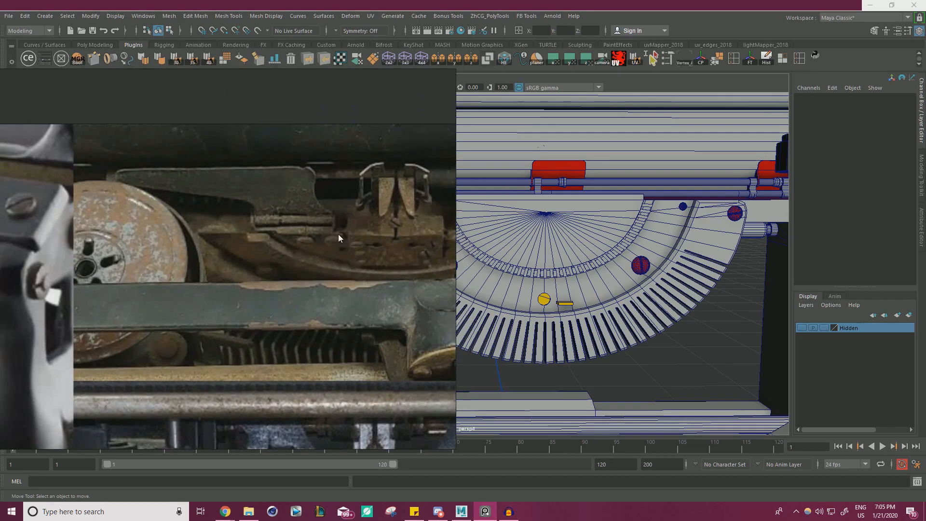
pyautogui.moveTo(308, 213); pyautogui.dragTo(337, 178, button='middle')
pyautogui.scroll(-6, 337, 178)
pyautogui.moveTo(333, 277); pyautogui.dragTo(314, 229, button='middle')
pyautogui.scroll(5, 314, 228)
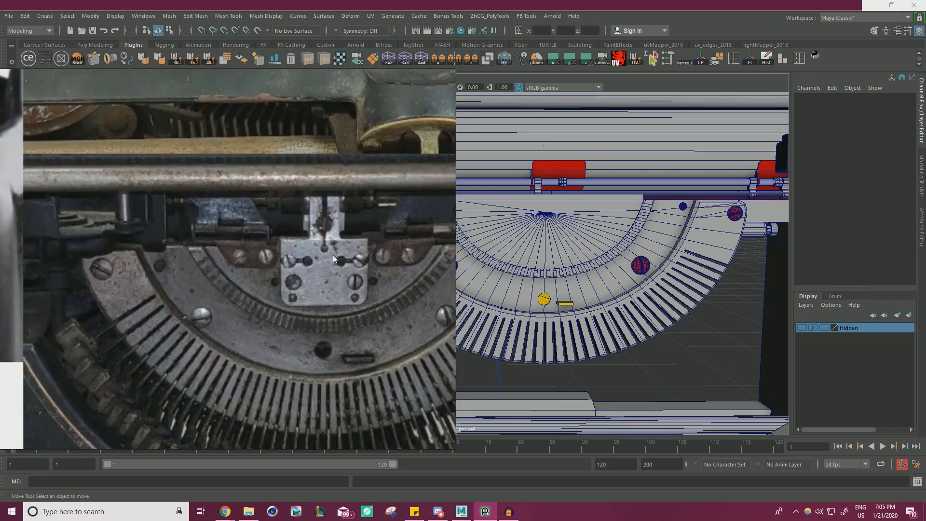
pyautogui.hotkey('alt', 'Tab')
pyautogui.moveTo(0, 307); pyautogui.dragTo(259, 311, button='right')
pyautogui.moveTo(259, 310); pyautogui.dragTo(274, 211, button='middle')
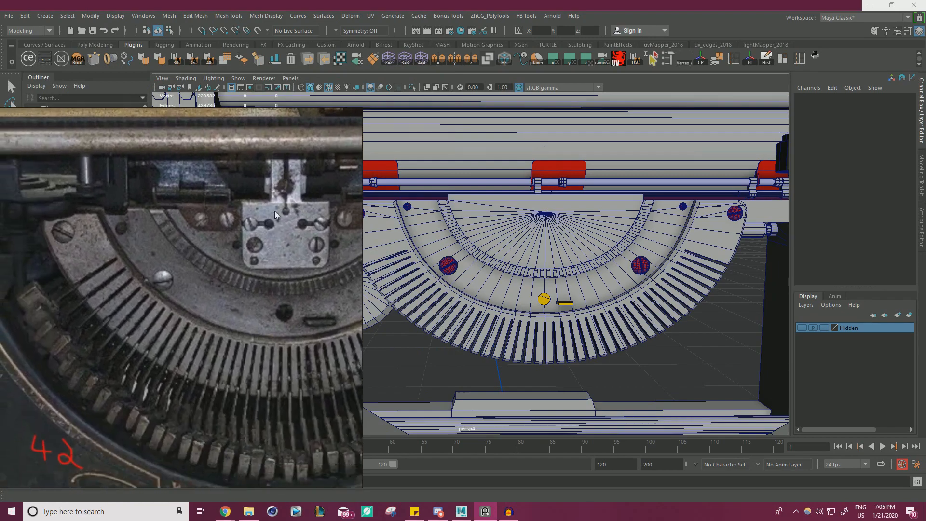
pyautogui.moveTo(274, 210); pyautogui.dragTo(140, 424, button='right')
pyautogui.scroll(4, 431, 295)
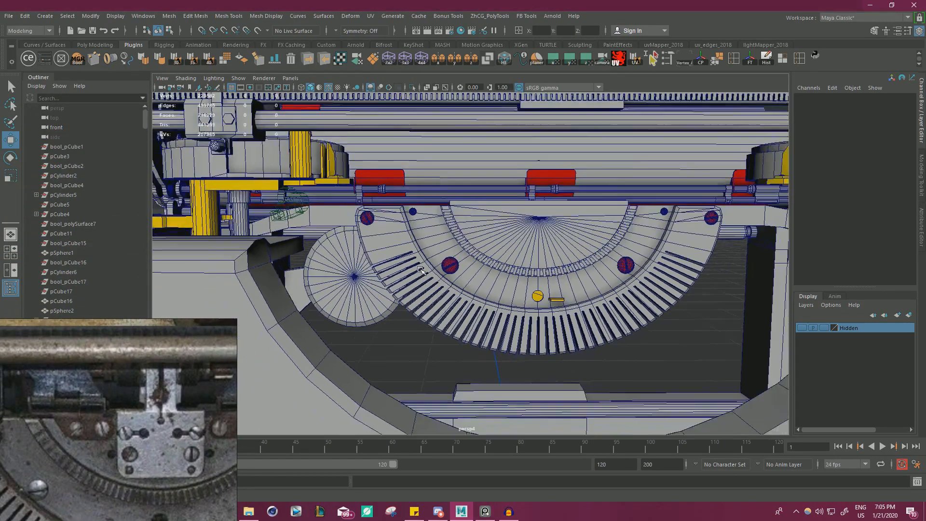
pyautogui.moveTo(112, 406); pyautogui.dragTo(170, 353, button='right')
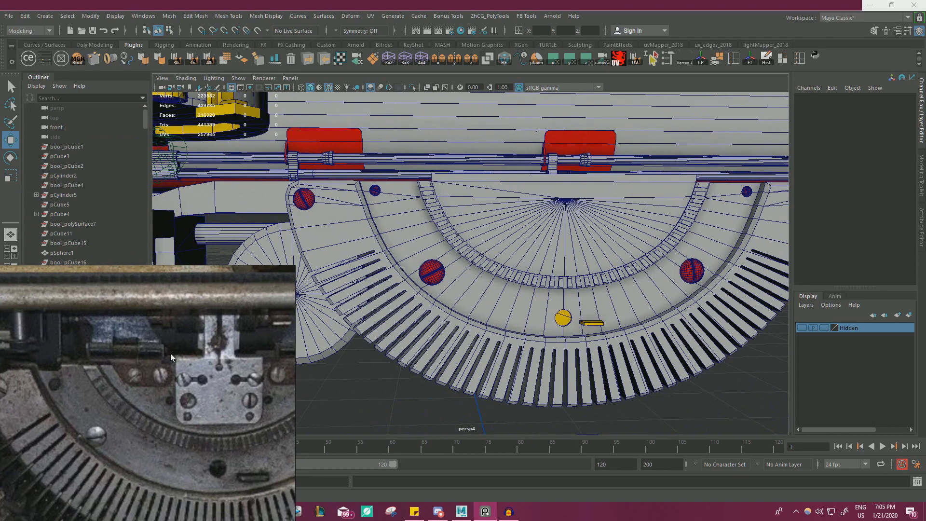
pyautogui.keyDown('alt'); pyautogui.moveTo(520, 191); pyautogui.dragTo(345, 271, button='right'); pyautogui.keyUp('alt')
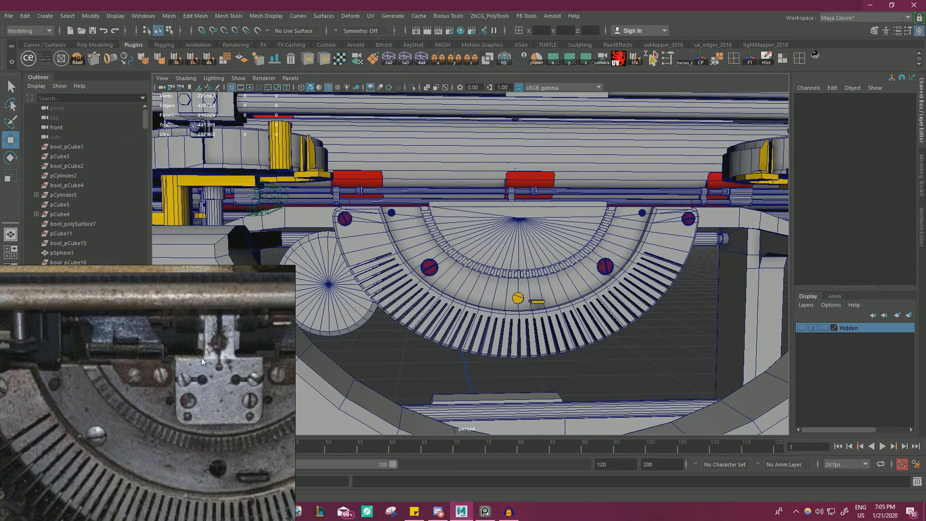
pyautogui.moveTo(201, 357); pyautogui.dragTo(161, 376, button='right')
# Create a polygon cube for the central guide plate and raise it to the middle of the segment
pyautogui.click(44, 17)
pyautogui.moveTo(83, 53)
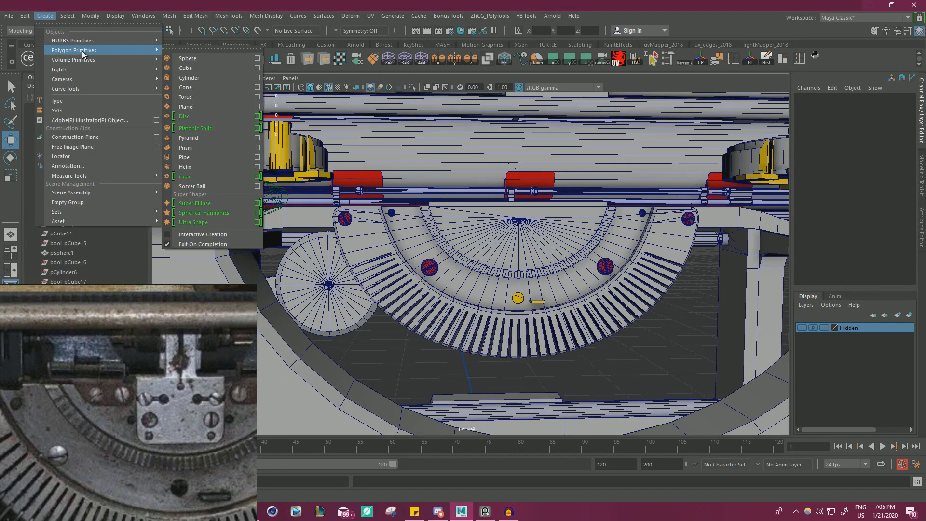
pyautogui.click(215, 70)
pyautogui.keyDown('alt'); pyautogui.moveTo(430, 268); pyautogui.dragTo(416, 285, button='right'); pyautogui.keyUp('alt')
pyautogui.keyDown('alt'); pyautogui.moveTo(415, 285); pyautogui.dragTo(457, 226, button='middle'); pyautogui.keyUp('alt')
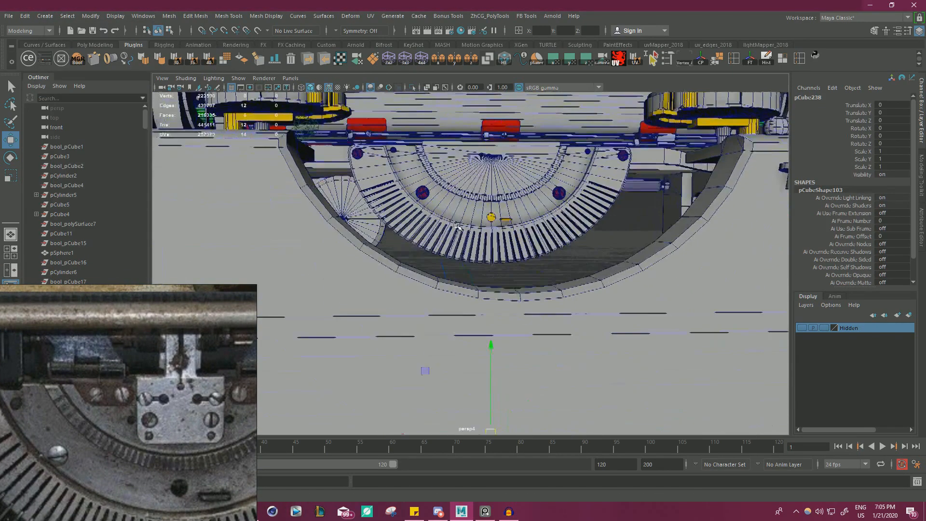
pyautogui.keyDown('alt'); pyautogui.moveTo(458, 226); pyautogui.dragTo(477, 104); pyautogui.keyUp('alt')
pyautogui.keyDown('alt'); pyautogui.moveTo(477, 104); pyautogui.dragTo(526, 130, button='right'); pyautogui.keyUp('alt')
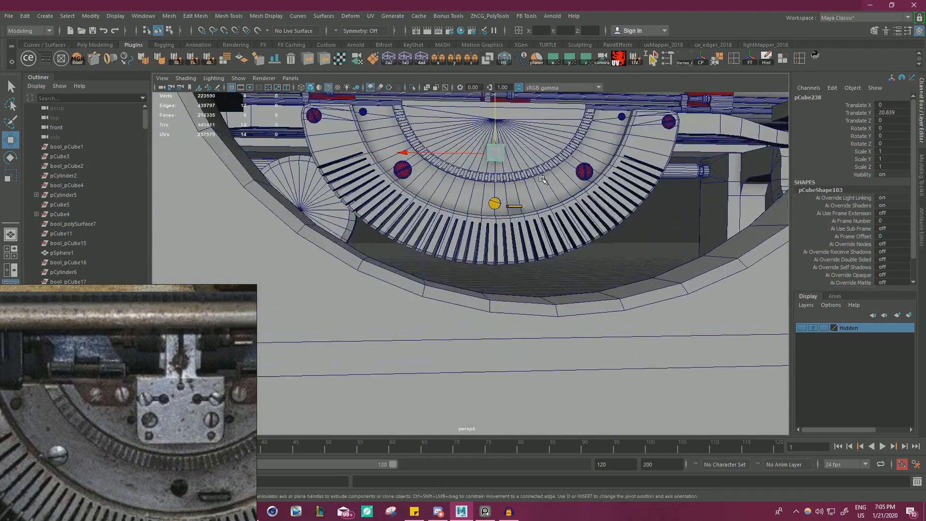
pyautogui.keyDown('alt'); pyautogui.moveTo(526, 130); pyautogui.dragTo(497, 217, button='middle'); pyautogui.keyUp('alt')
pyautogui.keyDown('alt'); pyautogui.moveTo(497, 217); pyautogui.dragTo(557, 308, button='right'); pyautogui.keyUp('alt')
pyautogui.moveTo(464, 260); pyautogui.dragTo(468, 183)
# Scale the cube to about 5.16 wide and 3.73 tall and raise it to Y 22.567 at the segment's upper middle
pyautogui.press('r')
pyautogui.press('w')
pyautogui.press('r')
pyautogui.keyDown('alt'); pyautogui.moveTo(502, 245); pyautogui.dragTo(469, 182); pyautogui.keyUp('alt')
pyautogui.press('w')
pyautogui.press('r')
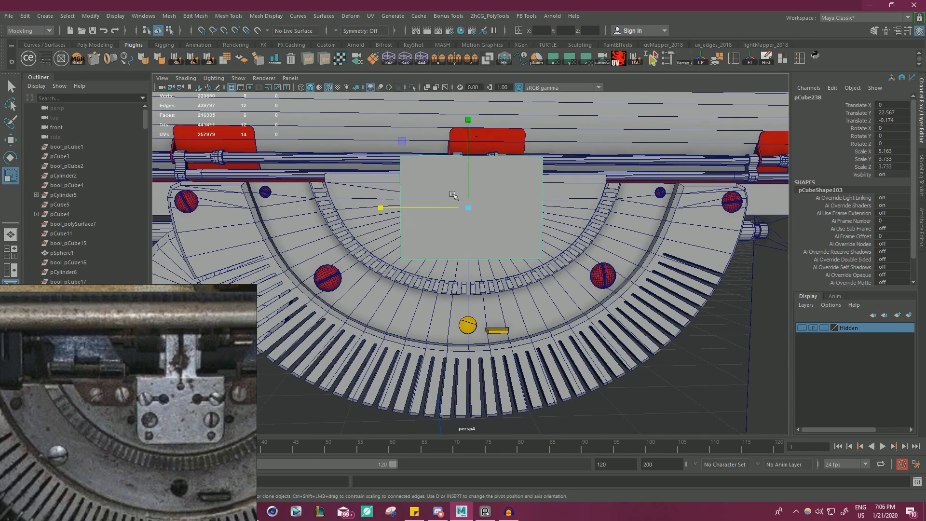
# Lower the central plate's top vertices slightly to shorten it from above
pyautogui.moveTo(446, 173); pyautogui.dragTo(401, 174, button='right')
pyautogui.moveTo(356, 191); pyautogui.dragTo(678, 78)
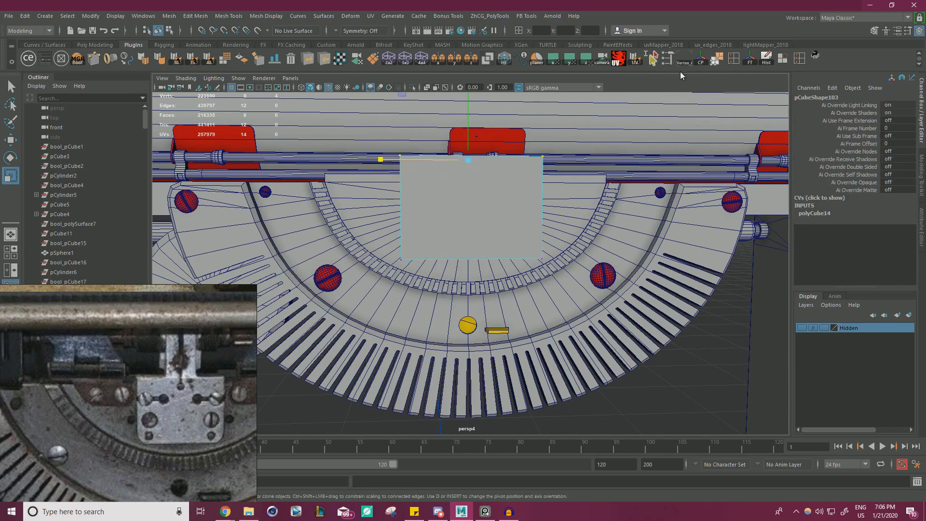
pyautogui.press('w')
pyautogui.moveTo(470, 132); pyautogui.dragTo(469, 143)
pyautogui.scroll(-1, 463, 149)
pyautogui.keyDown('alt'); pyautogui.moveTo(453, 162); pyautogui.dragTo(436, 179); pyautogui.keyUp('alt')
pyautogui.moveTo(466, 207); pyautogui.dragTo(487, 195, button='right')
# Narrow the central plate to an X scale of 4.473 and lower it to Y 22.332
pyautogui.press('r')
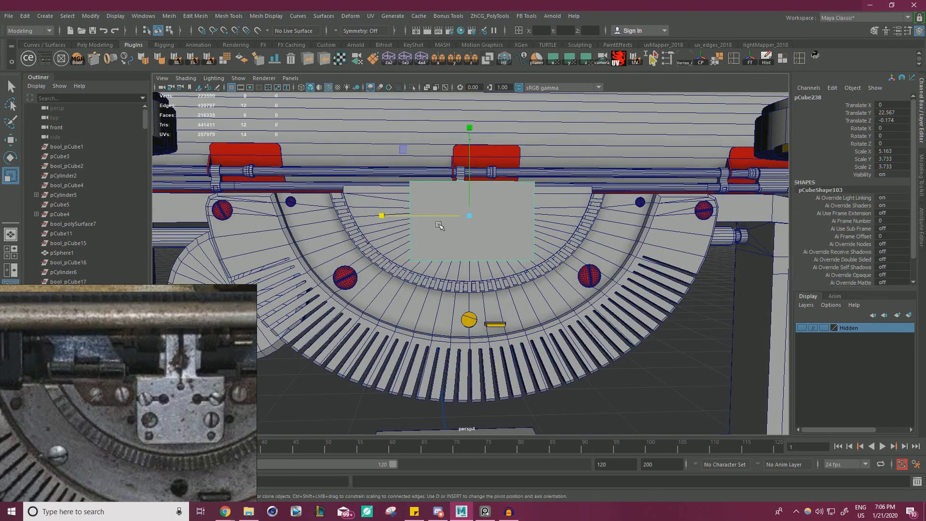
pyautogui.press('w')
pyautogui.keyDown('alt'); pyautogui.moveTo(463, 186); pyautogui.dragTo(475, 180); pyautogui.keyUp('alt')
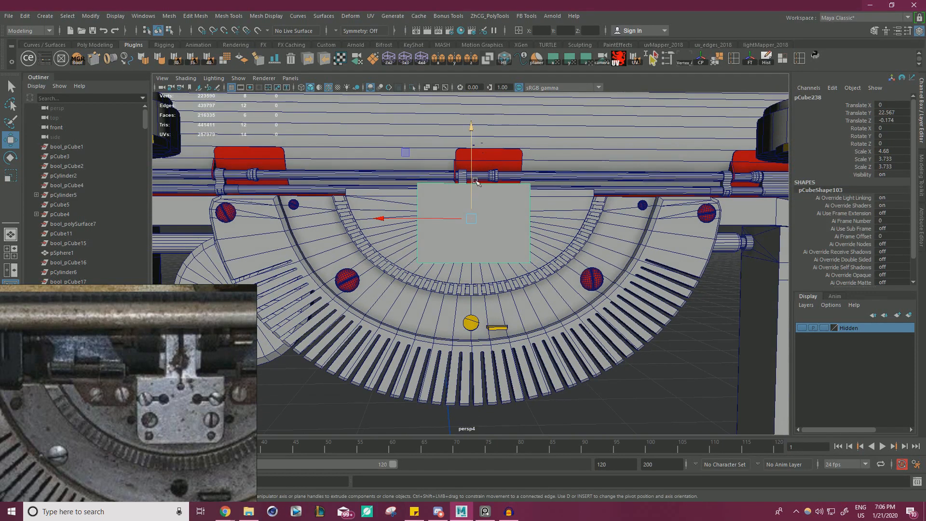
pyautogui.press('r')
pyautogui.moveTo(385, 219); pyautogui.dragTo(390, 218)
pyautogui.press('w')
pyautogui.moveTo(471, 203); pyautogui.dragTo(481, 203)
# Fine-tune the central plate's face to a scale of 4.46 by 3.722 and position it at Y 22.416
pyautogui.keyDown('alt'); pyautogui.moveTo(481, 202); pyautogui.dragTo(424, 236, button='right'); pyautogui.keyUp('alt')
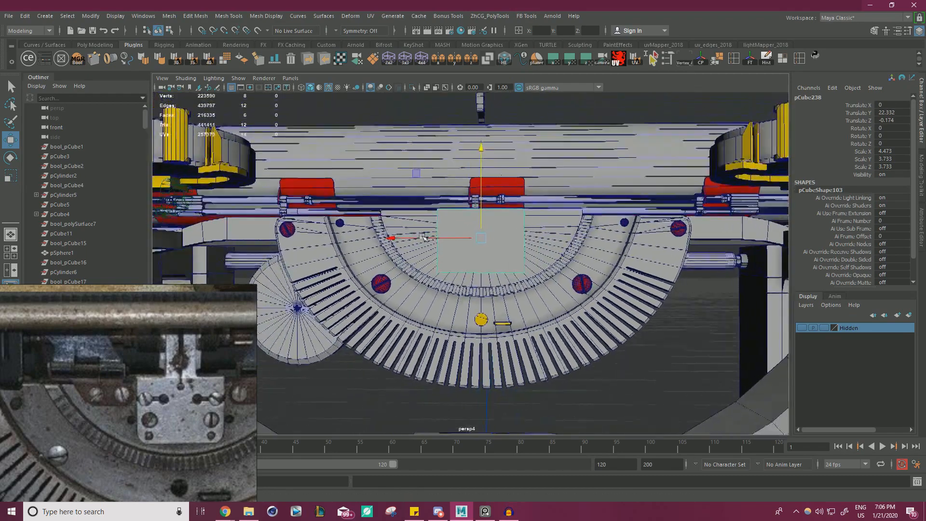
pyautogui.moveTo(424, 235)
pyautogui.keyDown('alt'); pyautogui.mouseDown()
pyautogui.moveTo(442, 241)
pyautogui.moveTo(410, 237)
pyautogui.mouseUp(); pyautogui.keyUp('alt')
pyautogui.press('r')
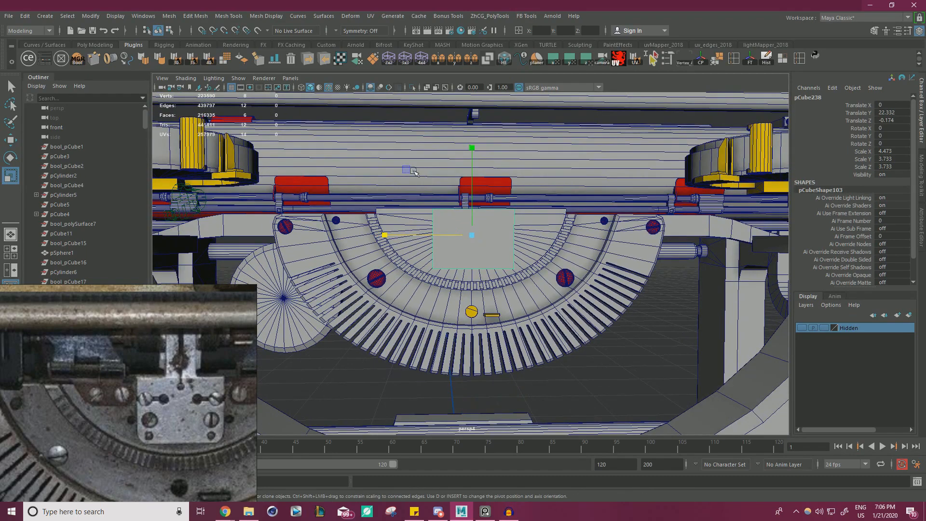
pyautogui.moveTo(413, 171); pyautogui.dragTo(408, 173)
pyautogui.press('w')
pyautogui.moveTo(471, 210); pyautogui.dragTo(472, 206)
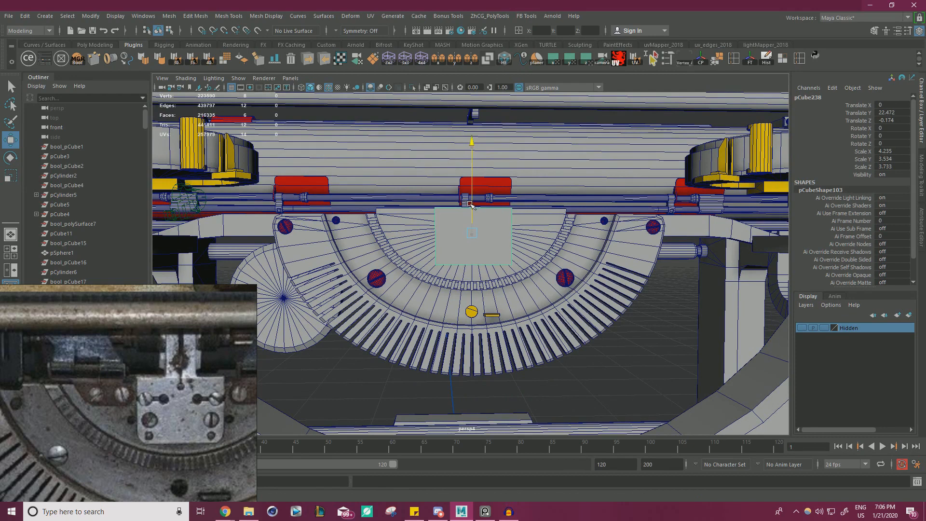
pyautogui.press('r')
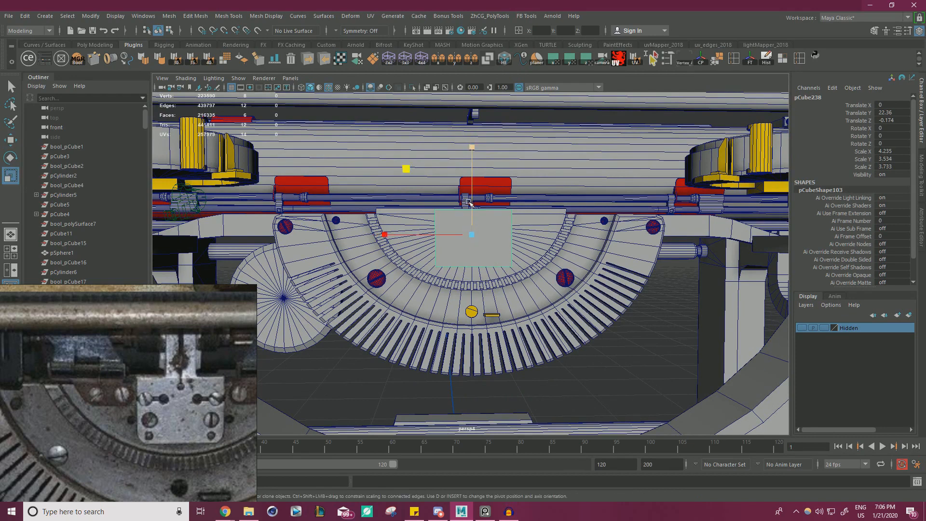
pyautogui.moveTo(406, 172); pyautogui.dragTo(403, 169)
pyautogui.press('w')
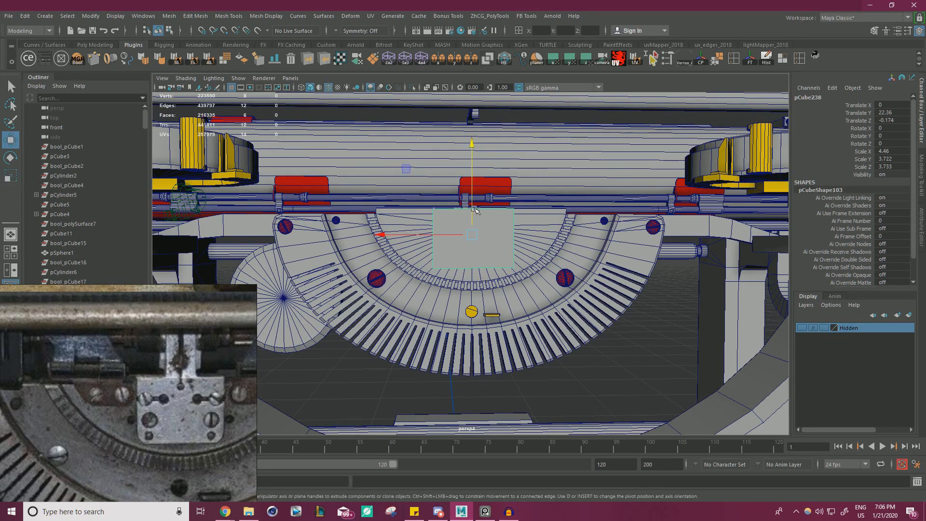
pyautogui.moveTo(472, 211); pyautogui.dragTo(471, 208)
# Thin the central plate's depth to a Z scale of 0.826
pyautogui.click(615, 352)
pyautogui.keyDown('alt'); pyautogui.moveTo(589, 337); pyautogui.dragTo(545, 332); pyautogui.keyUp('alt')
pyautogui.scroll(4, 434, 246)
pyautogui.click(428, 240)
pyautogui.keyDown('alt'); pyautogui.moveTo(428, 240); pyautogui.dragTo(333, 220); pyautogui.keyUp('alt')
pyautogui.press('r')
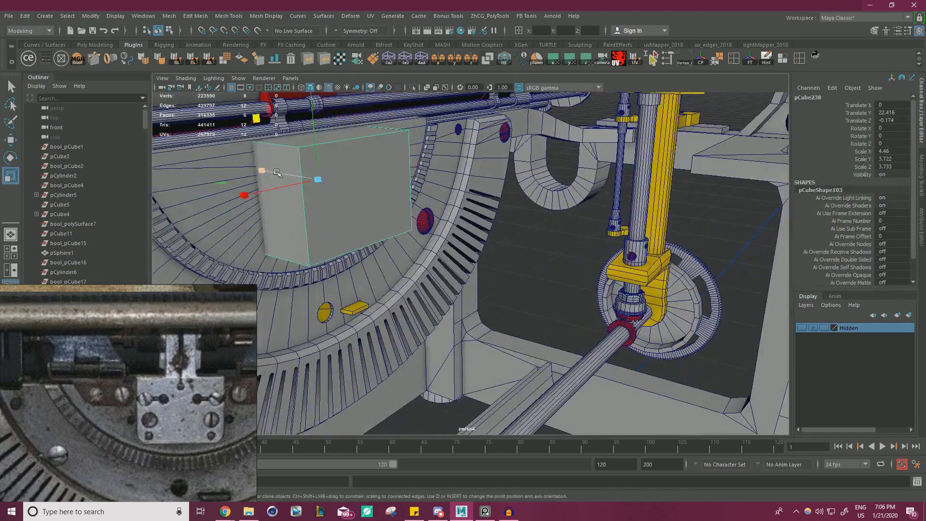
pyautogui.moveTo(263, 171); pyautogui.dragTo(322, 195)
# Enlarge the central plate's face to a scale of 4.659 wide by 3.888 tall, keeping its depth
pyautogui.keyDown('alt'); pyautogui.moveTo(421, 241); pyautogui.dragTo(504, 229); pyautogui.keyUp('alt')
pyautogui.scroll(-3, 482, 226)
pyautogui.moveTo(401, 165); pyautogui.dragTo(401, 168)
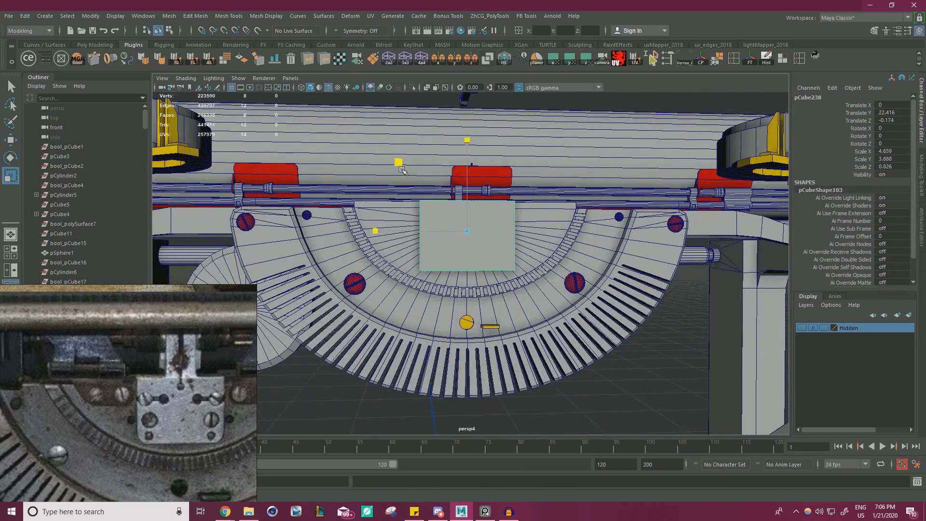
pyautogui.keyDown('alt'); pyautogui.moveTo(424, 241); pyautogui.dragTo(440, 244); pyautogui.keyUp('alt')
pyautogui.scroll(-3, 436, 245)
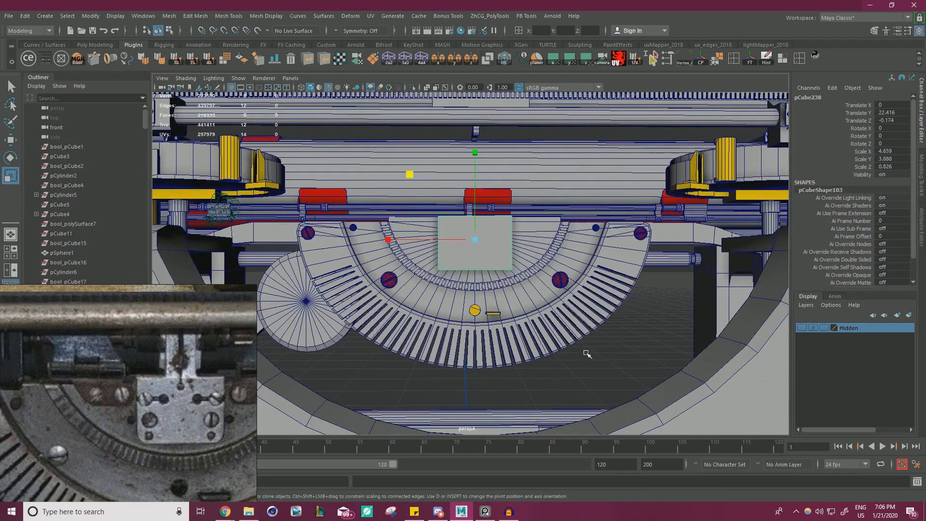
pyautogui.click(608, 356)
# Duplicate the central plate beside itself and shrink the copy to a scale of 1.797 by 1.5
pyautogui.scroll(5, 482, 270)
pyautogui.keyDown('alt'); pyautogui.moveTo(452, 256); pyautogui.dragTo(537, 308, button='middle'); pyautogui.keyUp('alt')
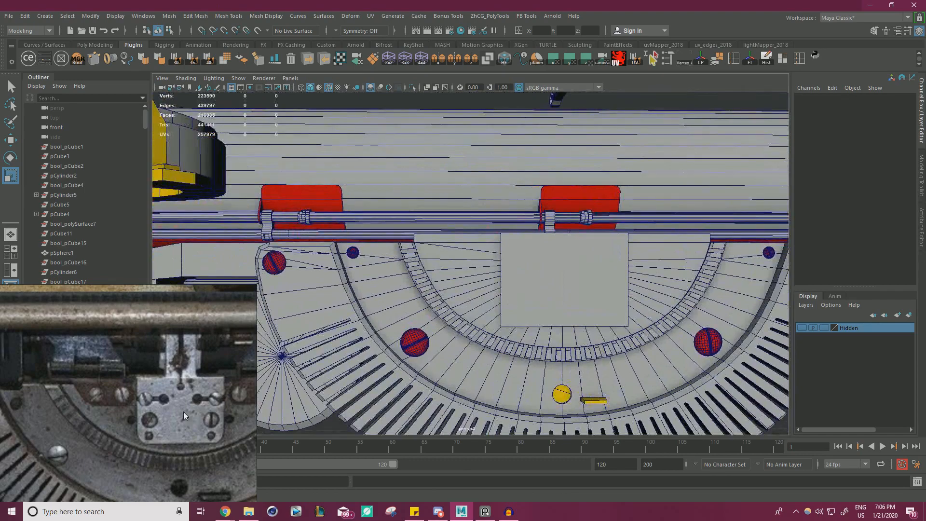
pyautogui.click(534, 271)
pyautogui.press('w')
pyautogui.scroll(4, 526, 253)
pyautogui.keyDown('alt'); pyautogui.moveTo(514, 299); pyautogui.dragTo(533, 333); pyautogui.keyUp('alt')
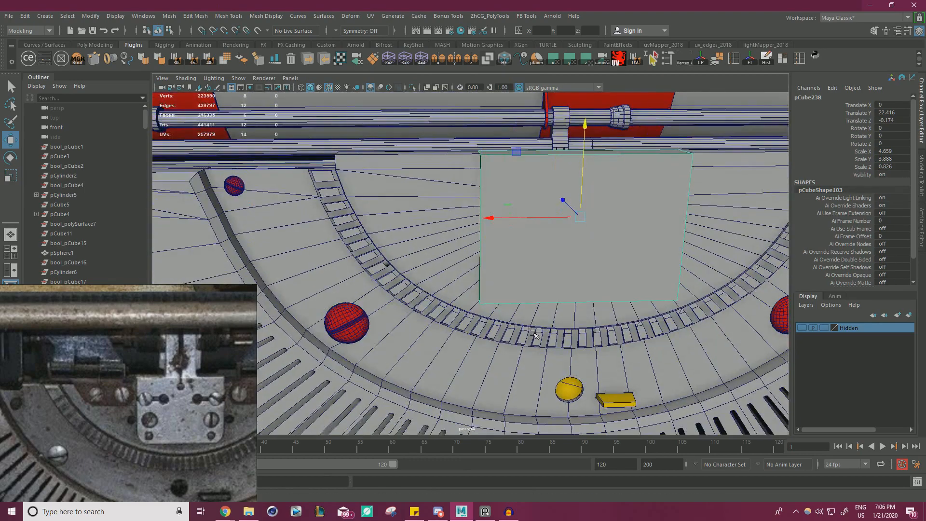
pyautogui.hotkey('ctrl', 'd')
pyautogui.moveTo(516, 151); pyautogui.dragTo(384, 241, button='middle')
pyautogui.press('r')
pyautogui.press('w')
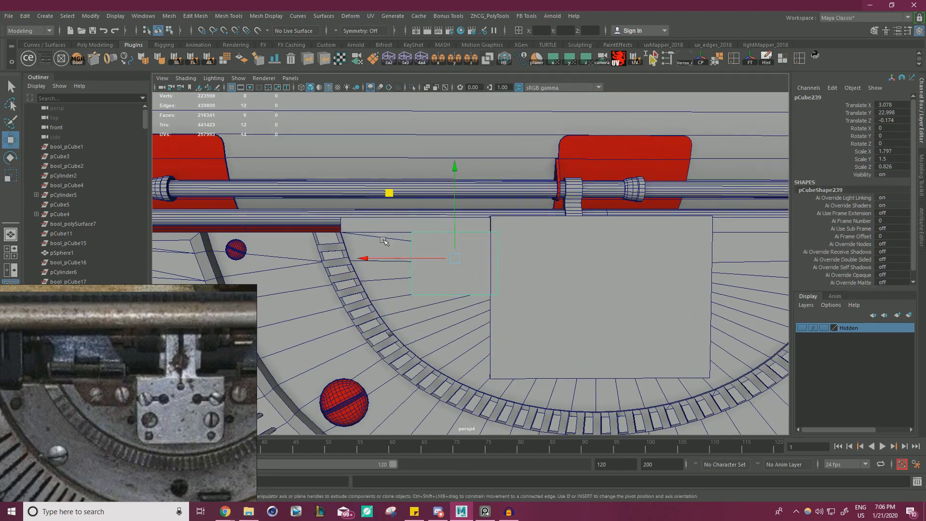
# Raise the small copy to the segment's upper edge at X 3.177, Y 23.539
pyautogui.keyDown('alt'); pyautogui.moveTo(384, 241); pyautogui.dragTo(525, 278); pyautogui.keyUp('alt')
pyautogui.press('f')
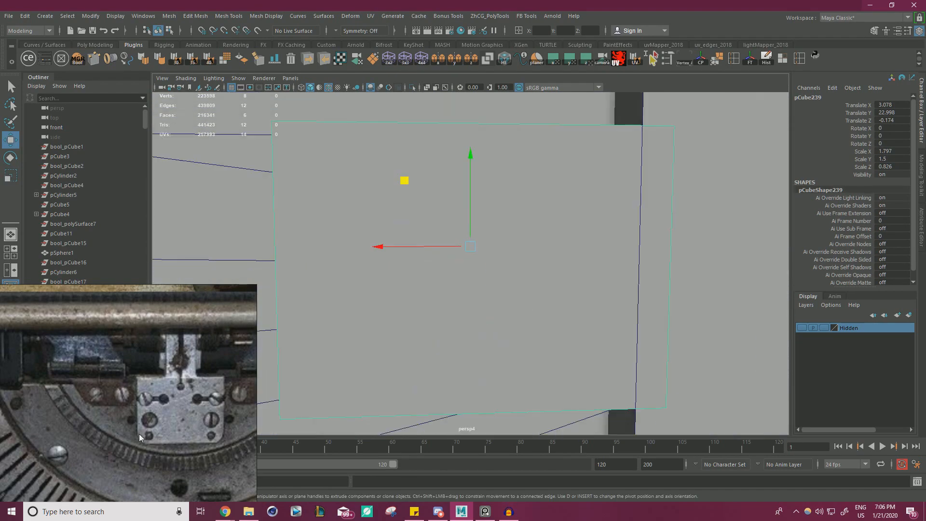
pyautogui.keyDown('alt'); pyautogui.moveTo(643, 297); pyautogui.dragTo(555, 234, button='right'); pyautogui.keyUp('alt')
pyautogui.keyDown('alt'); pyautogui.moveTo(556, 234); pyautogui.dragTo(614, 314, button='middle'); pyautogui.keyUp('alt')
pyautogui.keyDown('alt'); pyautogui.moveTo(614, 313); pyautogui.dragTo(624, 300); pyautogui.keyUp('alt')
pyautogui.click(505, 256)
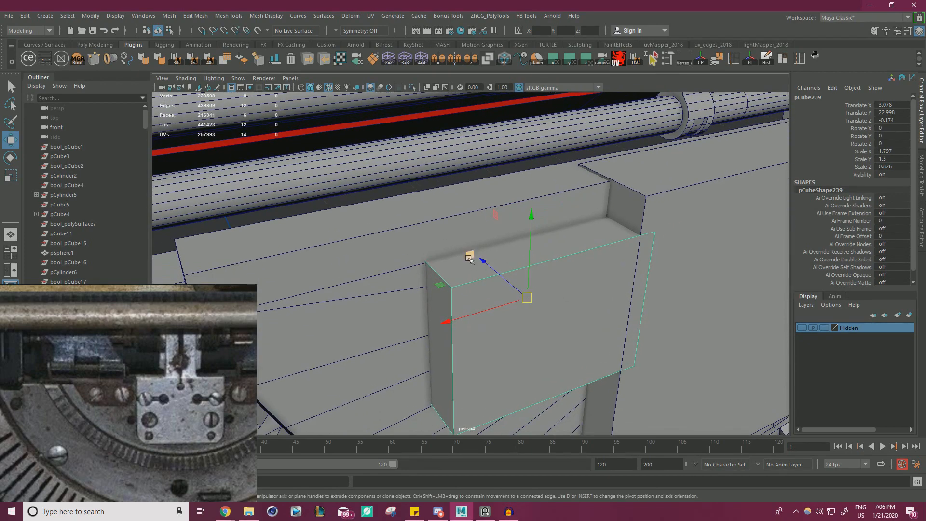
pyautogui.moveTo(469, 258); pyautogui.dragTo(461, 194)
# Slide the small block outward from the central plate to X 3.813
pyautogui.keyDown('alt'); pyautogui.moveTo(376, 200); pyautogui.dragTo(574, 236); pyautogui.keyUp('alt')
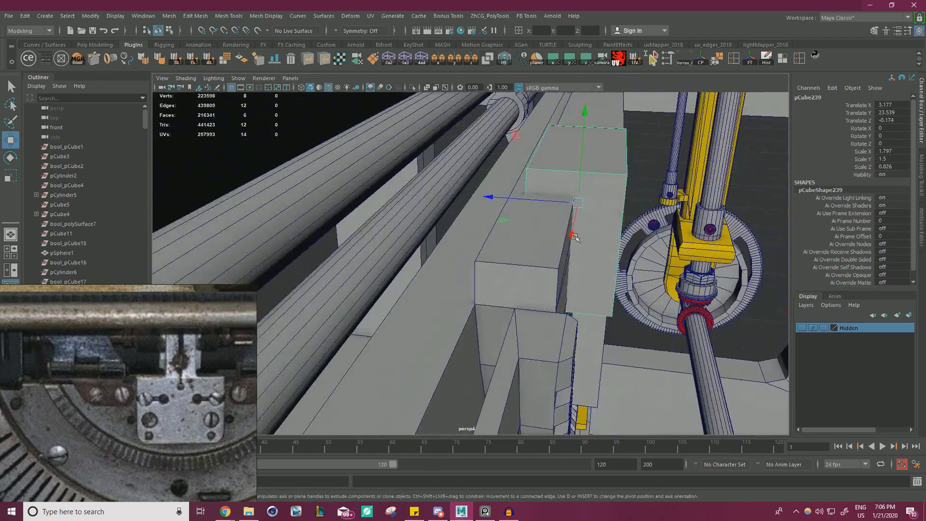
pyautogui.keyDown('alt'); pyautogui.moveTo(602, 238); pyautogui.dragTo(562, 236, button='right'); pyautogui.keyUp('alt')
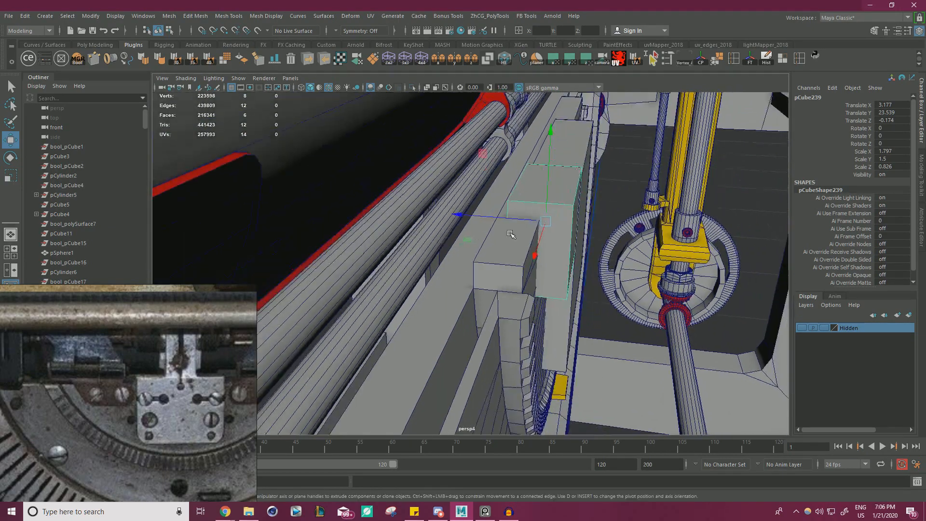
pyautogui.keyDown('alt'); pyautogui.moveTo(562, 236); pyautogui.dragTo(446, 243); pyautogui.keyUp('alt')
pyautogui.keyDown('alt'); pyautogui.moveTo(447, 244); pyautogui.dragTo(548, 241, button='right'); pyautogui.keyUp('alt')
pyautogui.keyDown('alt'); pyautogui.moveTo(548, 241); pyautogui.dragTo(493, 272, button='middle'); pyautogui.keyUp('alt')
pyautogui.keyDown('alt'); pyautogui.moveTo(493, 272); pyautogui.dragTo(535, 241, button='right'); pyautogui.keyUp('alt')
pyautogui.keyDown('alt'); pyautogui.moveTo(535, 241); pyautogui.dragTo(512, 248); pyautogui.keyUp('alt')
pyautogui.click(438, 297)
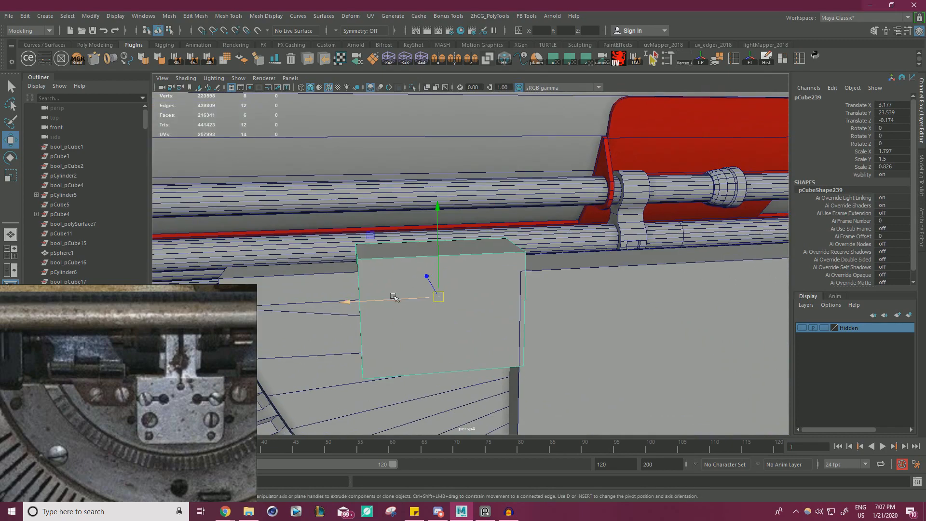
pyautogui.moveTo(393, 297); pyautogui.dragTo(458, 261)
# Flatten the small block into a thin plate with a Z scale of 0.088
pyautogui.keyDown('alt'); pyautogui.moveTo(529, 284); pyautogui.dragTo(536, 283); pyautogui.keyUp('alt')
pyautogui.press('r')
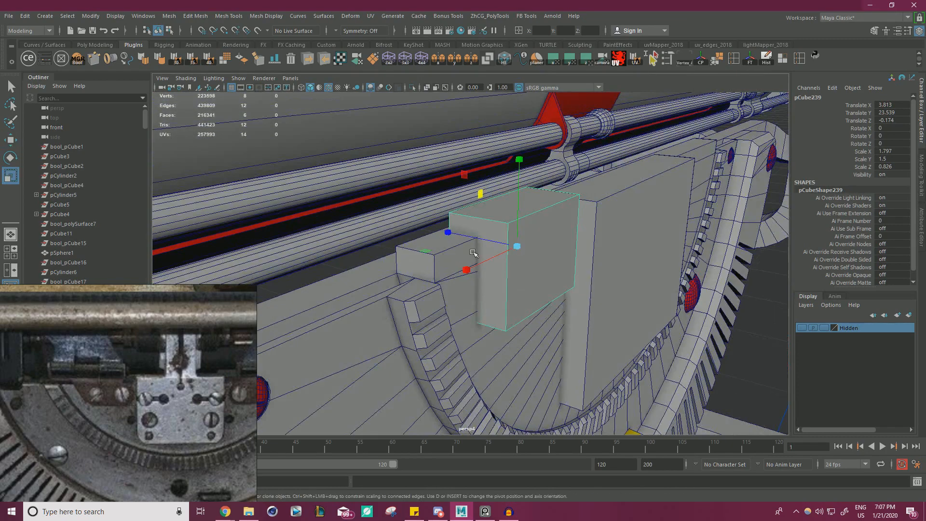
pyautogui.moveTo(452, 234); pyautogui.dragTo(593, 281)
pyautogui.press('w')
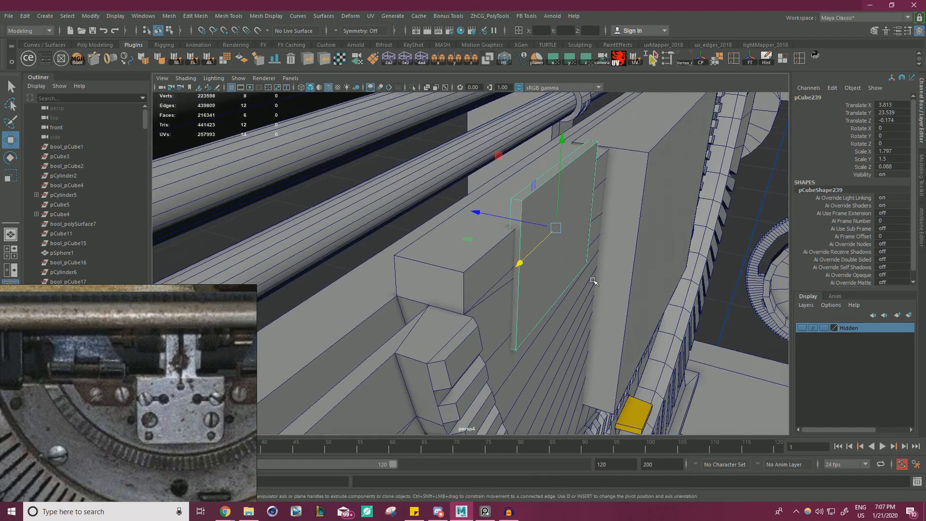
# Reposition the thin plate's pivot with vertex snapping and seat the plate against the segment's front face
pyautogui.press('d')
pyautogui.press('v')
pyautogui.moveTo(497, 217); pyautogui.dragTo(500, 248)
# Raise the thin plate's bottom vertices and extend its inner side toward the central plate
pyautogui.keyDown('alt'); pyautogui.moveTo(487, 280); pyautogui.dragTo(534, 265); pyautogui.keyUp('alt')
pyautogui.moveTo(540, 228); pyautogui.dragTo(502, 230, button='right')
pyautogui.moveTo(696, 239); pyautogui.dragTo(696, 240)
pyautogui.keyDown('alt'); pyautogui.moveTo(612, 262); pyautogui.dragTo(495, 249); pyautogui.keyUp('alt')
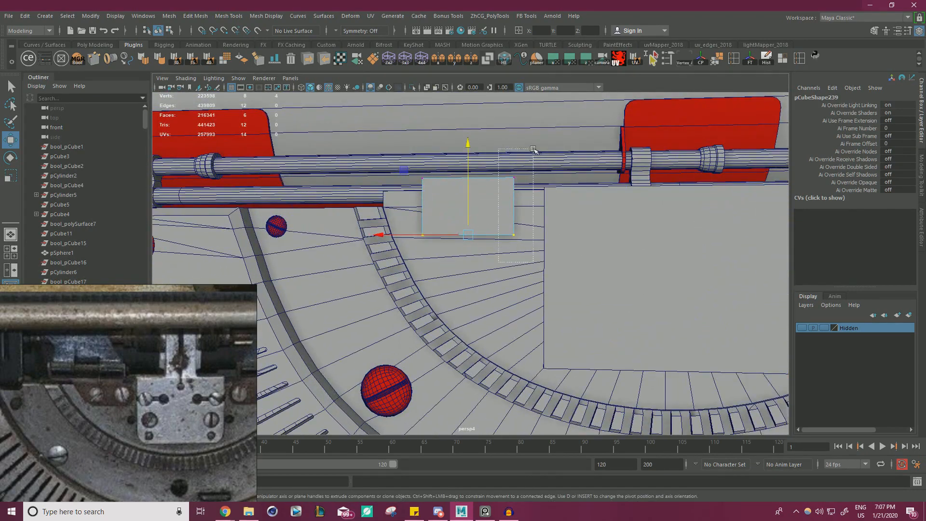
pyautogui.moveTo(533, 150); pyautogui.dragTo(533, 150)
# Slant the thin plate's outer side by moving its lower corner inward, and adjust the heights of its top and bottom edges
pyautogui.moveTo(424, 207); pyautogui.dragTo(464, 249)
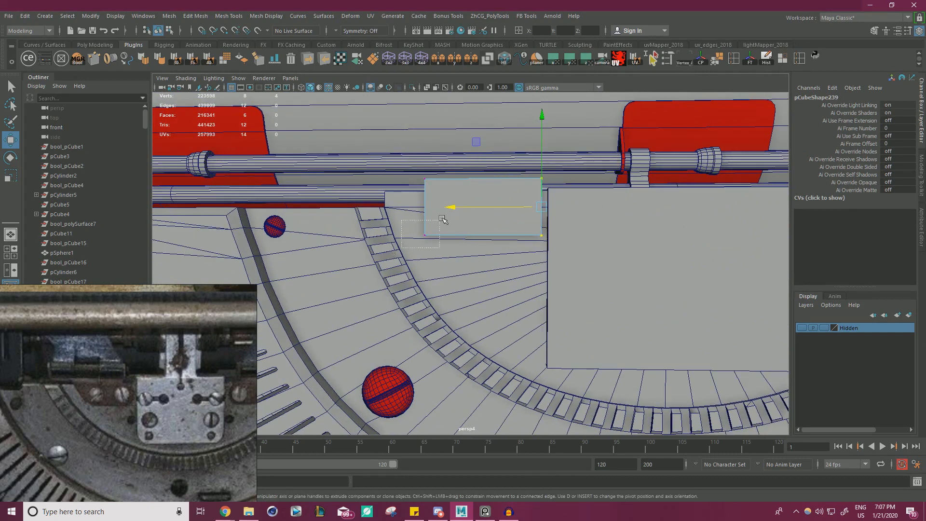
pyautogui.moveTo(372, 240); pyautogui.dragTo(596, 133)
pyautogui.keyDown('alt'); pyautogui.moveTo(513, 193); pyautogui.dragTo(534, 252); pyautogui.keyUp('alt')
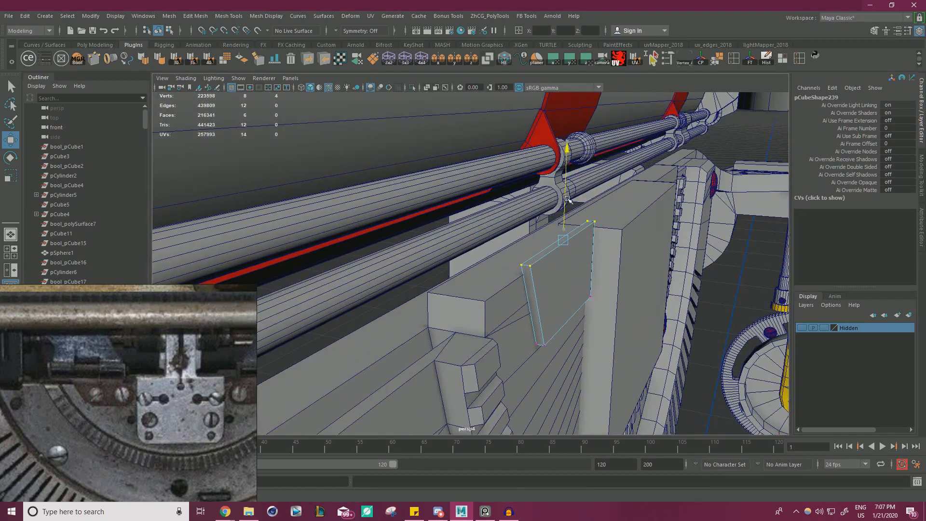
pyautogui.keyDown('alt'); pyautogui.moveTo(565, 189); pyautogui.dragTo(398, 298); pyautogui.keyUp('alt')
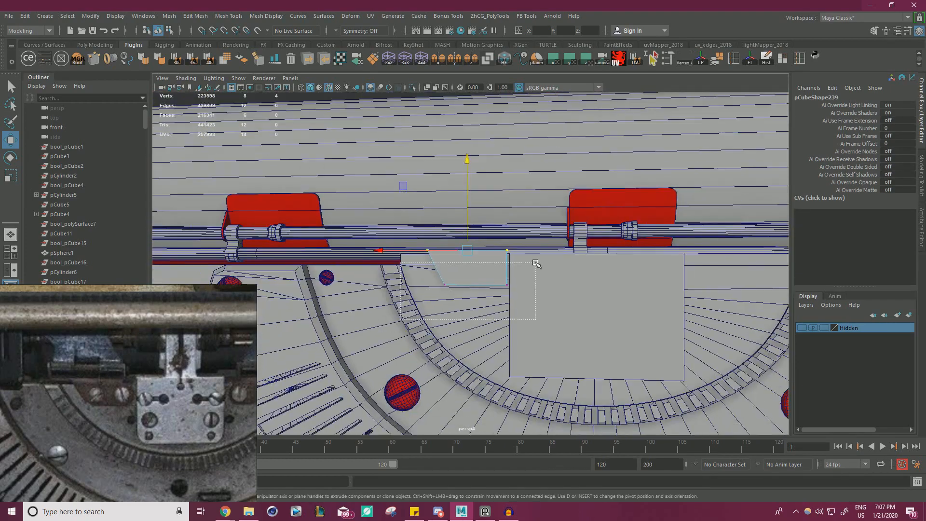
pyautogui.moveTo(535, 263); pyautogui.dragTo(536, 262)
pyautogui.moveTo(476, 256); pyautogui.dragTo(477, 253)
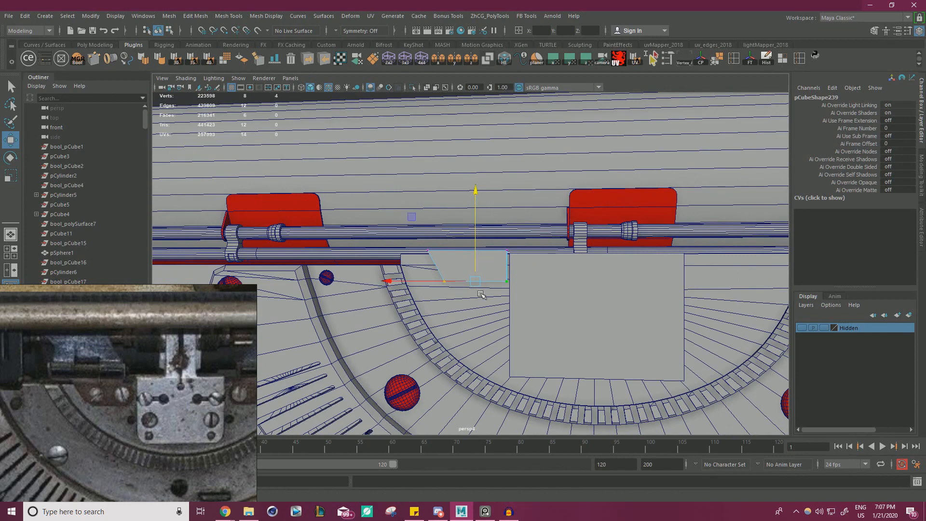
# Move the thin plate's slanted outer side farther outward and adjust its bottom vertices
pyautogui.keyDown('alt'); pyautogui.moveTo(480, 294); pyautogui.dragTo(484, 313); pyautogui.keyUp('alt')
pyautogui.moveTo(484, 313); pyautogui.dragTo(378, 263)
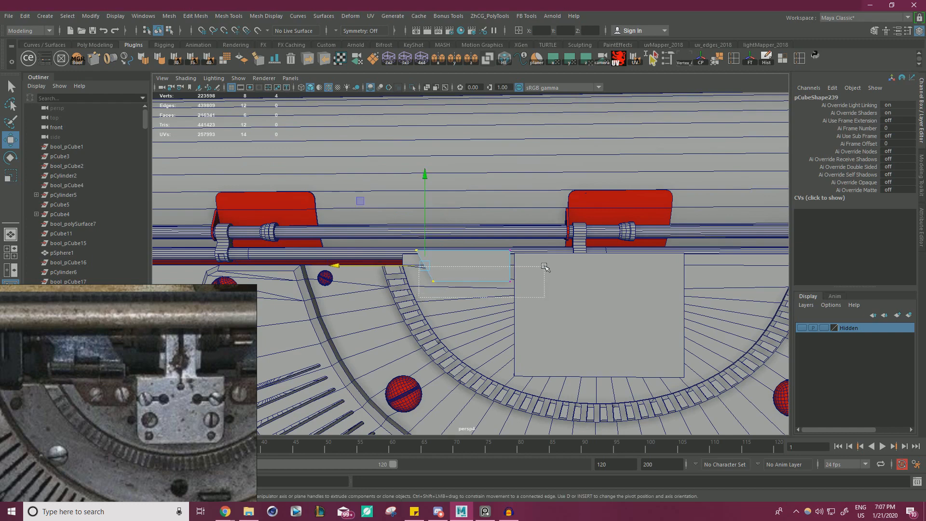
pyautogui.moveTo(472, 256); pyautogui.dragTo(471, 259)
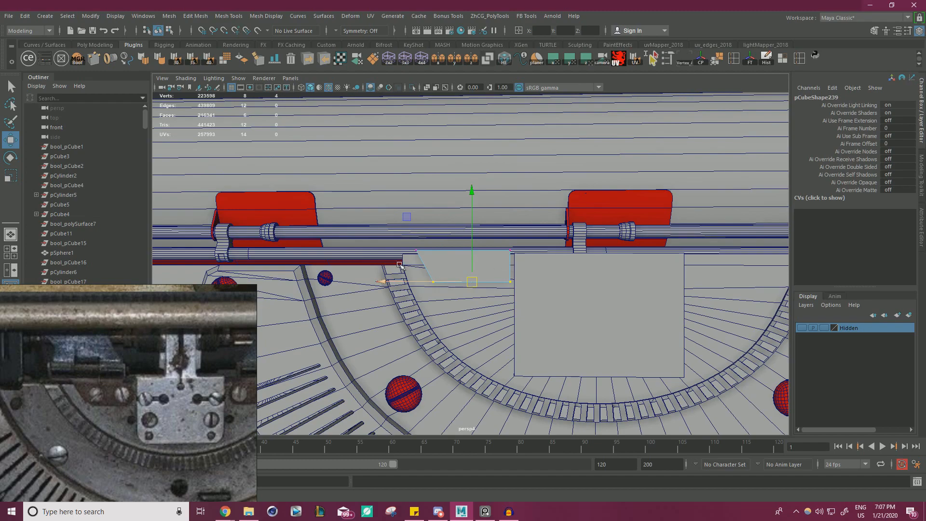
# Compare the thin plate's upper outer corner with the reference photos of the hinge and screwed guide plate
pyautogui.keyDown('alt'); pyautogui.moveTo(399, 265); pyautogui.dragTo(463, 279, button='right'); pyautogui.keyUp('alt')
pyautogui.keyDown('alt'); pyautogui.moveTo(463, 279); pyautogui.dragTo(475, 289); pyautogui.keyUp('alt')
pyautogui.moveTo(359, 278); pyautogui.dragTo(416, 218)
pyautogui.keyDown('alt'); pyautogui.moveTo(416, 219); pyautogui.dragTo(359, 231); pyautogui.keyUp('alt')
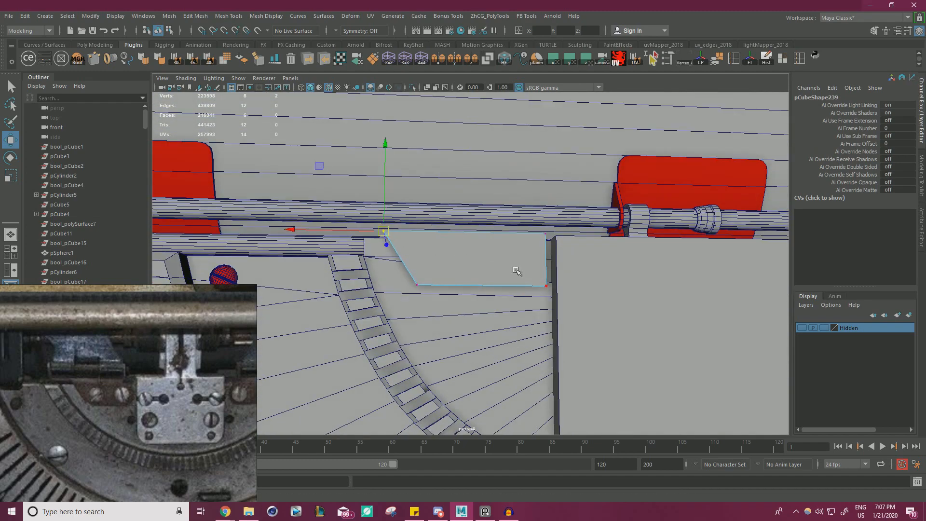
pyautogui.keyDown('alt'); pyautogui.moveTo(516, 271); pyautogui.dragTo(459, 310); pyautogui.keyUp('alt')
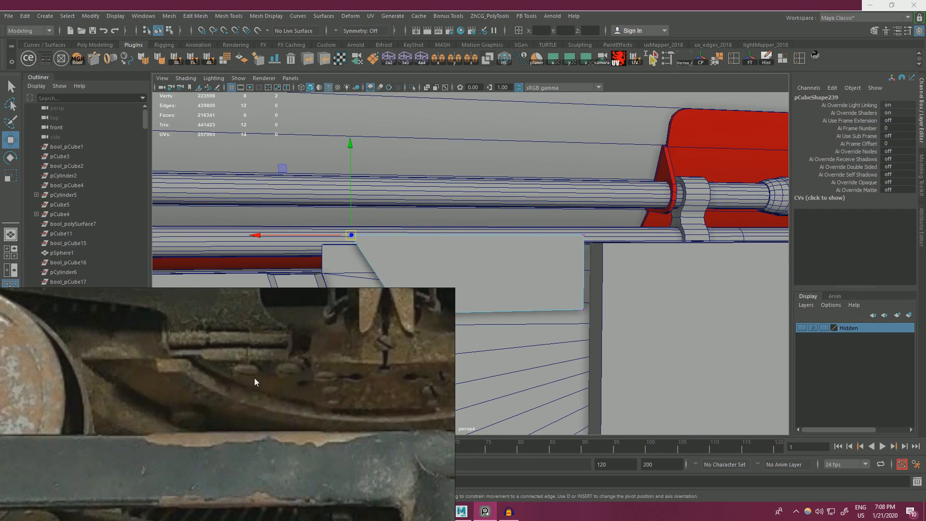
pyautogui.keyDown('alt'); pyautogui.moveTo(594, 286); pyautogui.dragTo(421, 338); pyautogui.keyUp('alt')
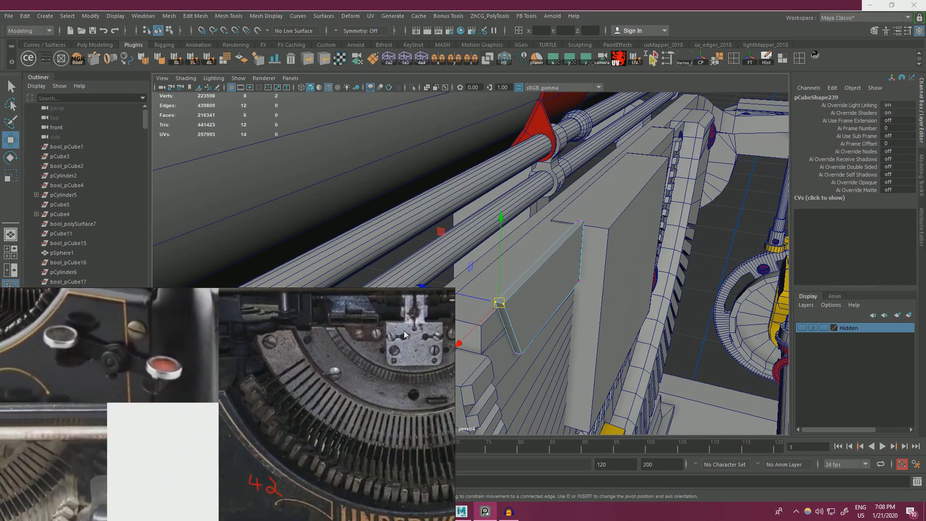
pyautogui.keyDown('alt'); pyautogui.moveTo(555, 333); pyautogui.dragTo(504, 348); pyautogui.keyUp('alt')
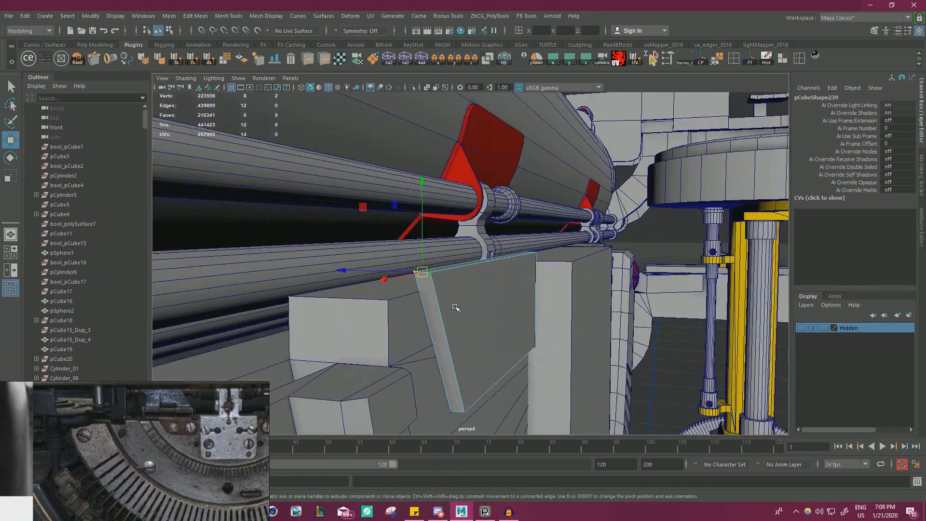
# Insert a horizontal edge loop just below the thin plate's top edge and adjust its position with vertex snapping
pyautogui.hotkey('ctrl', 'shift', 'x')
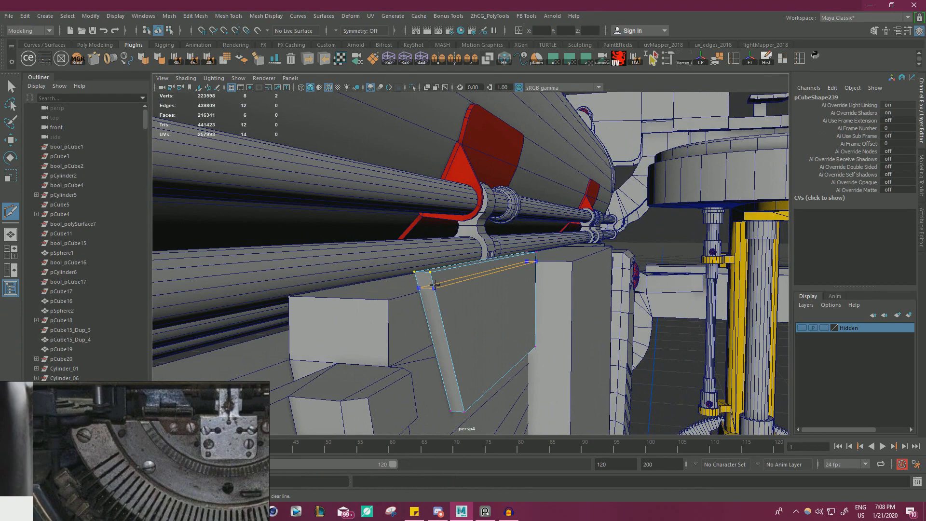
pyautogui.moveTo(435, 285)
pyautogui.keyDown('alt'); pyautogui.mouseDown()
pyautogui.moveTo(394, 319)
pyautogui.moveTo(434, 282)
pyautogui.mouseUp(); pyautogui.keyUp('alt')
pyautogui.scroll(3, 388, 316)
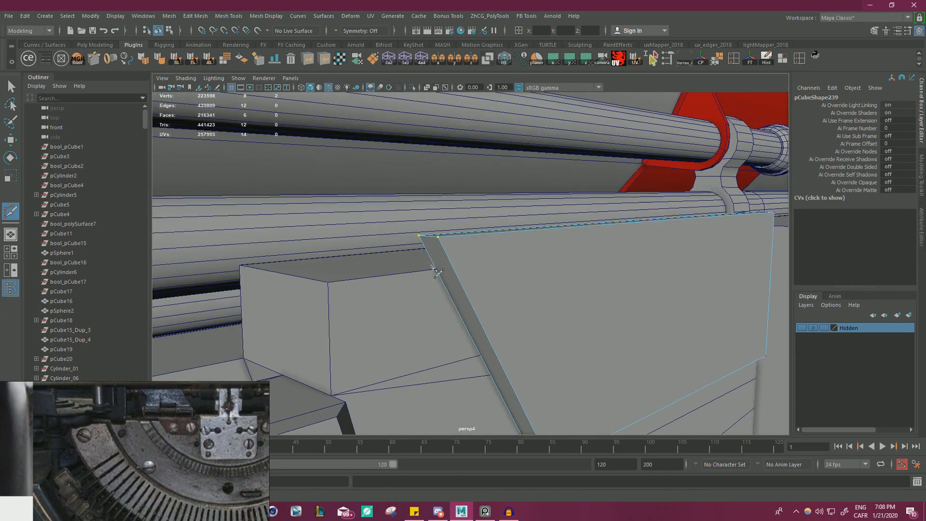
pyautogui.keyDown('ctrl'); pyautogui.click(448, 266); pyautogui.keyUp('ctrl')
pyautogui.press('w')
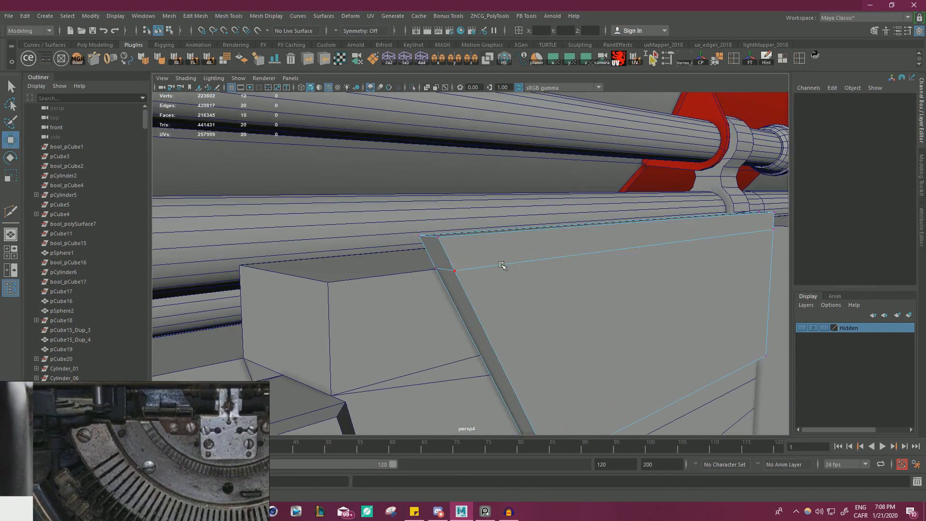
pyautogui.moveTo(501, 233); pyautogui.dragTo(503, 205, button='right')
pyautogui.click(495, 261)
pyautogui.press('v')
pyautogui.moveTo(659, 212); pyautogui.dragTo(569, 274)
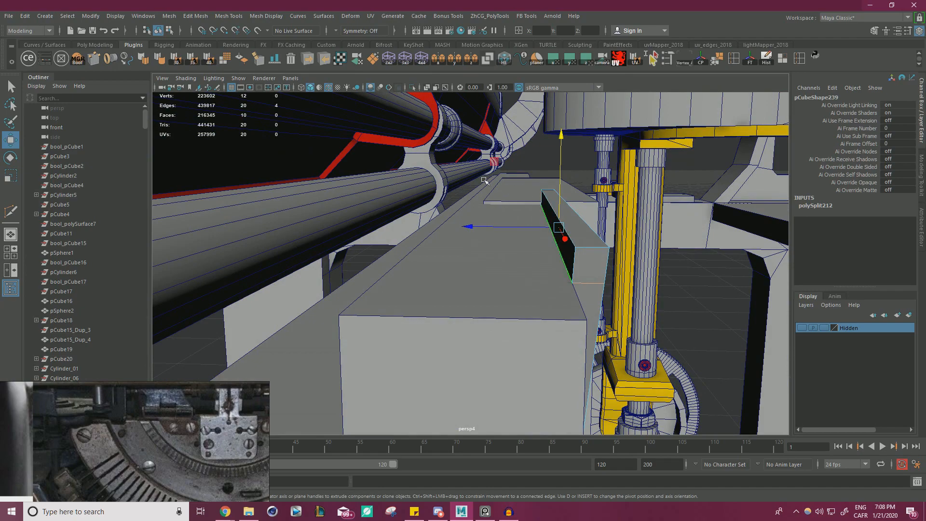
pyautogui.keyDown('alt'); pyautogui.moveTo(484, 180); pyautogui.dragTo(554, 257); pyautogui.keyUp('alt')
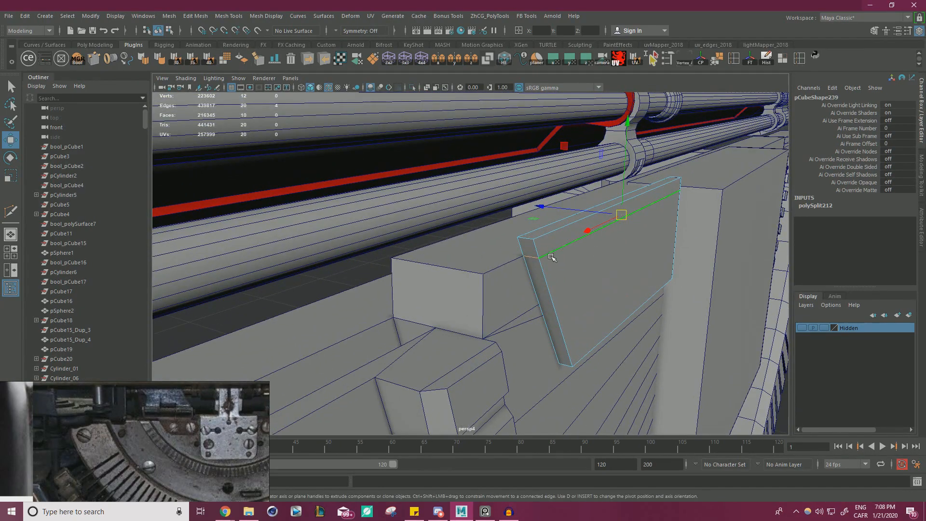
pyautogui.scroll(-2, 541, 258)
# Create a polygon cylinder and move it onto the semicircular segment beside the central plate, at about X 4.093, Y 22.512
pyautogui.click(41, 17)
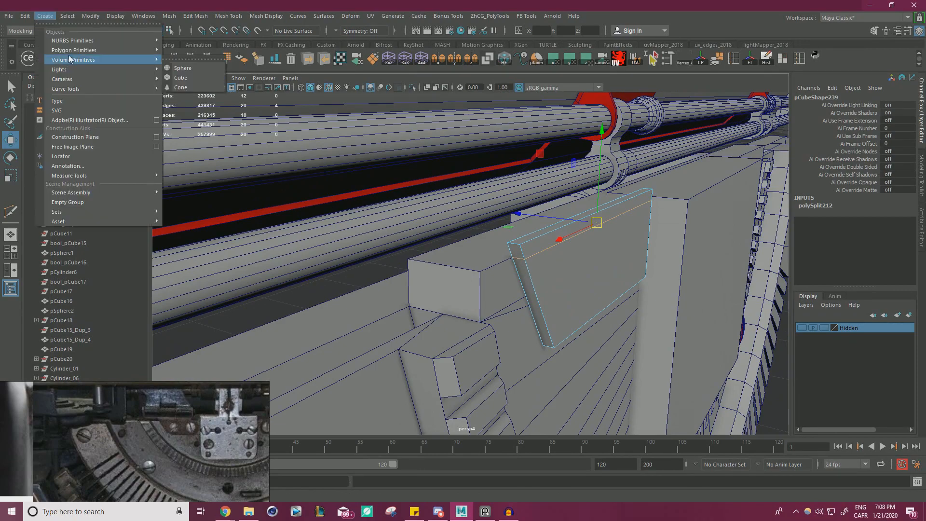
pyautogui.moveTo(77, 51)
pyautogui.click(201, 81)
pyautogui.press('f')
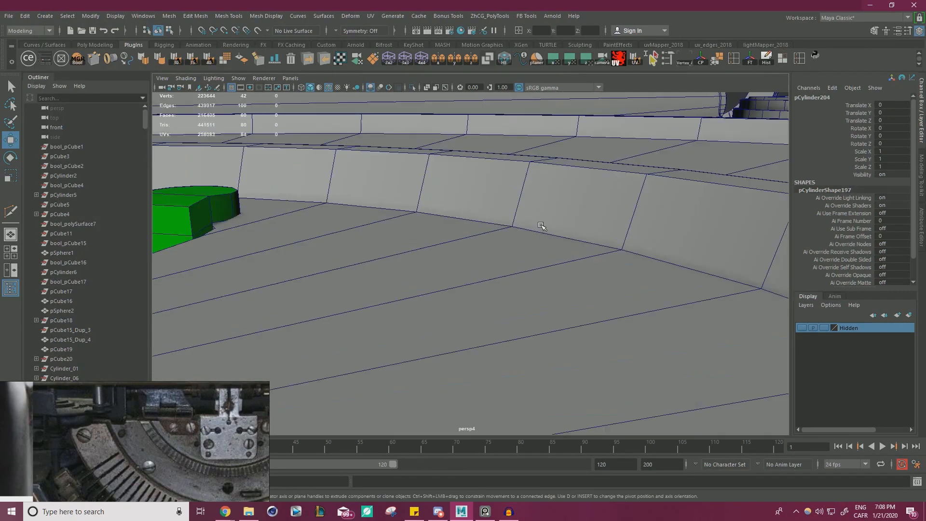
pyautogui.scroll(-8, 526, 242)
pyautogui.keyDown('alt'); pyautogui.moveTo(528, 231); pyautogui.dragTo(428, 258); pyautogui.keyUp('alt')
pyautogui.scroll(-2, 428, 259)
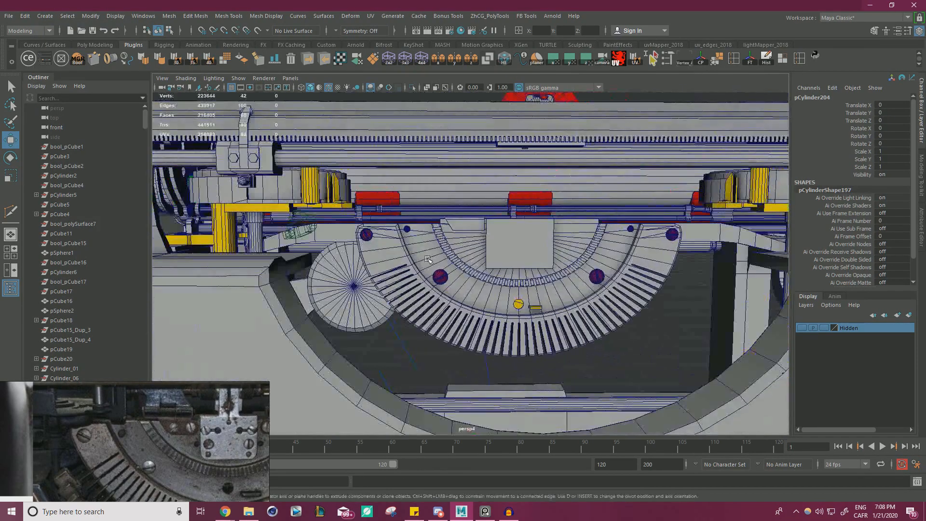
pyautogui.keyDown('alt'); pyautogui.moveTo(461, 269); pyautogui.dragTo(491, 180, button='middle'); pyautogui.keyUp('alt')
pyautogui.scroll(-5, 487, 193)
pyautogui.moveTo(450, 314); pyautogui.dragTo(418, 128)
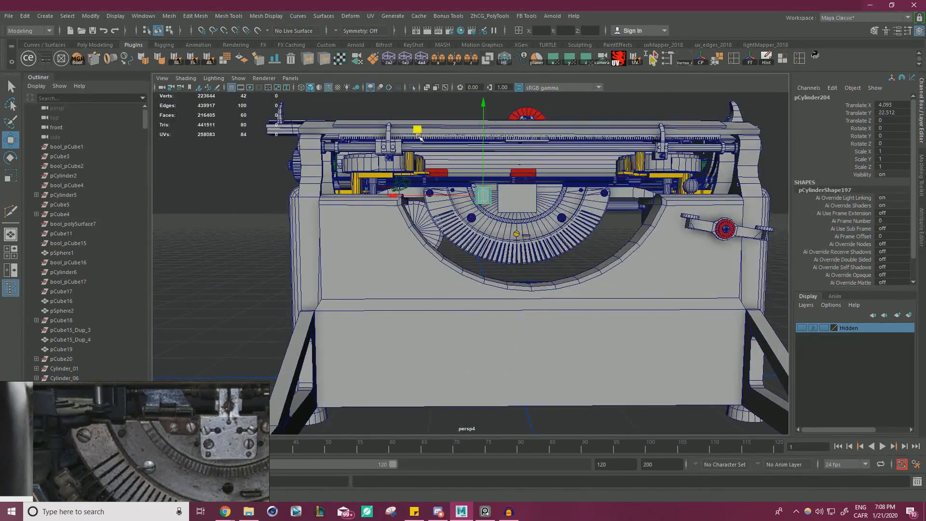
pyautogui.scroll(10, 406, 188)
pyautogui.keyDown('alt'); pyautogui.moveTo(417, 129); pyautogui.dragTo(394, 181, button='middle'); pyautogui.keyUp('alt')
pyautogui.scroll(-3, 845, 278)
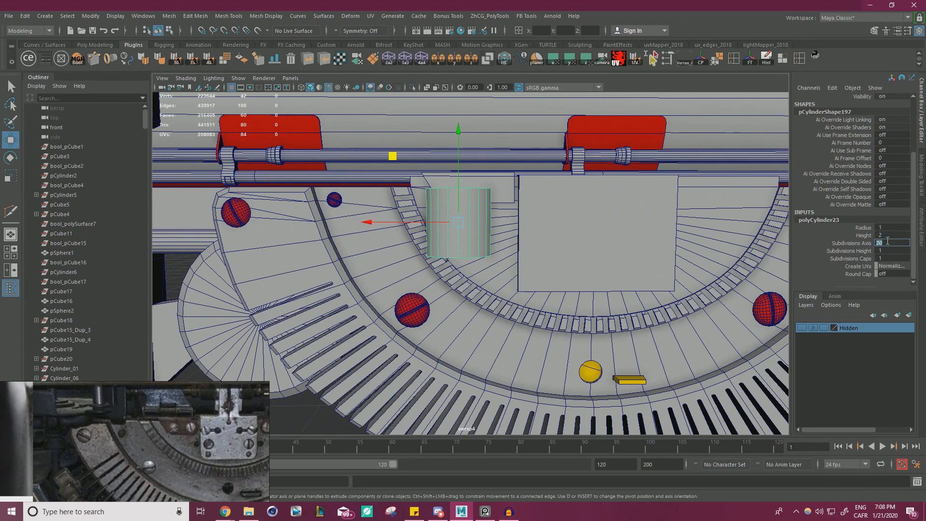
# Set the cylinder's axis subdivisions to 16 and rotate it 90 degrees about Z so that it lies horizontally
pyautogui.write('16')
pyautogui.press('Return')
pyautogui.scroll(3, 392, 182)
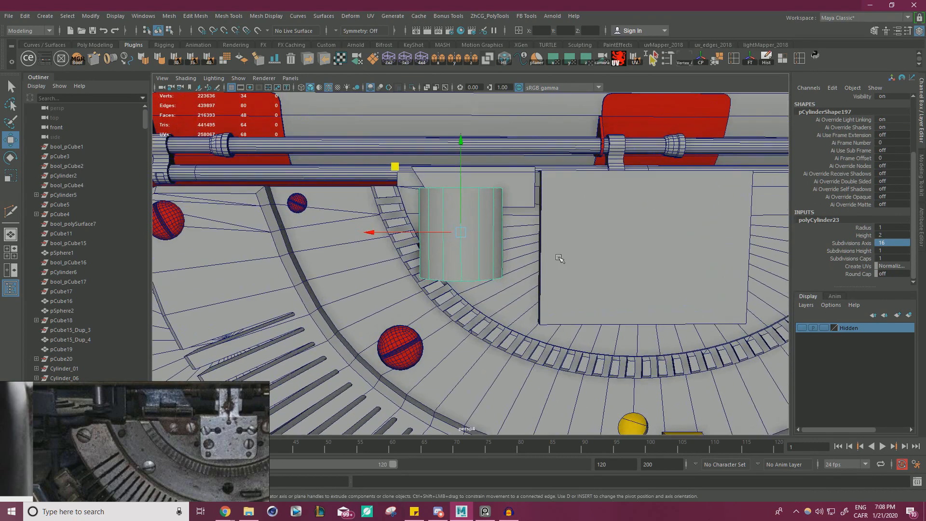
pyautogui.press('e')
pyautogui.moveTo(392, 181); pyautogui.dragTo(432, 147)
# Stretch the cylinder lengthwise to a Y scale of 1.351 and snap its end vertices to the thin plate's outer and inner sides
pyautogui.press('r')
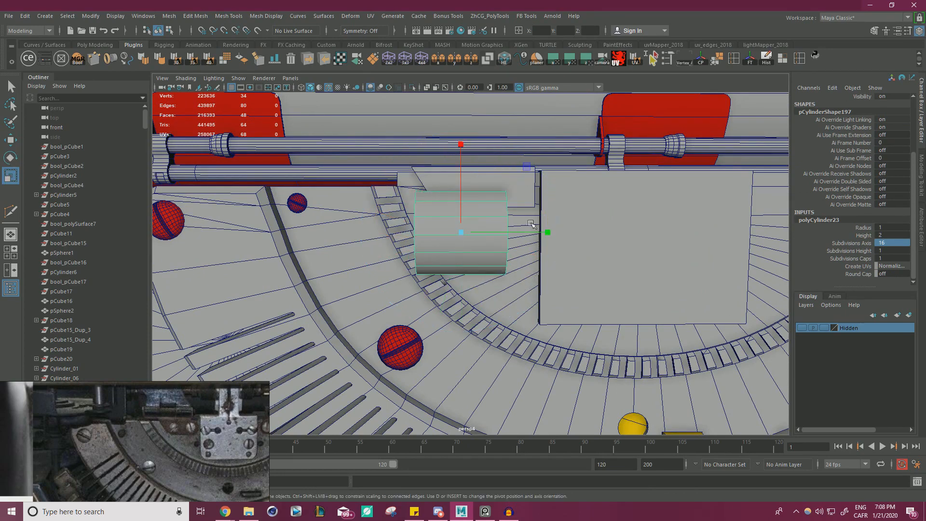
pyautogui.moveTo(548, 233); pyautogui.dragTo(577, 234)
pyautogui.press('w')
pyautogui.moveTo(443, 212); pyautogui.dragTo(393, 214, button='right')
pyautogui.moveTo(349, 291); pyautogui.dragTo(445, 188)
pyautogui.keyDown('alt'); pyautogui.moveTo(445, 189); pyautogui.dragTo(467, 224); pyautogui.keyUp('alt')
pyautogui.press('v')
pyautogui.moveTo(349, 229); pyautogui.dragTo(408, 165)
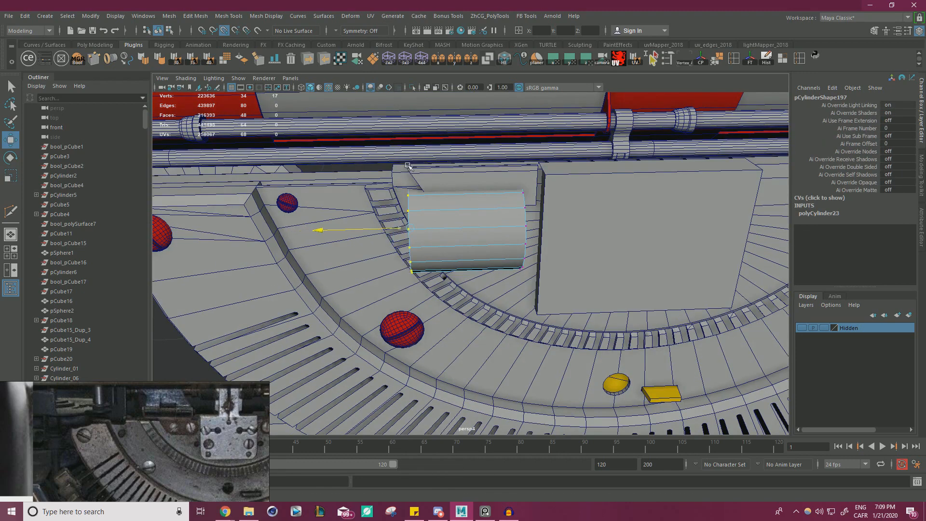
pyautogui.moveTo(492, 316); pyautogui.dragTo(607, 179)
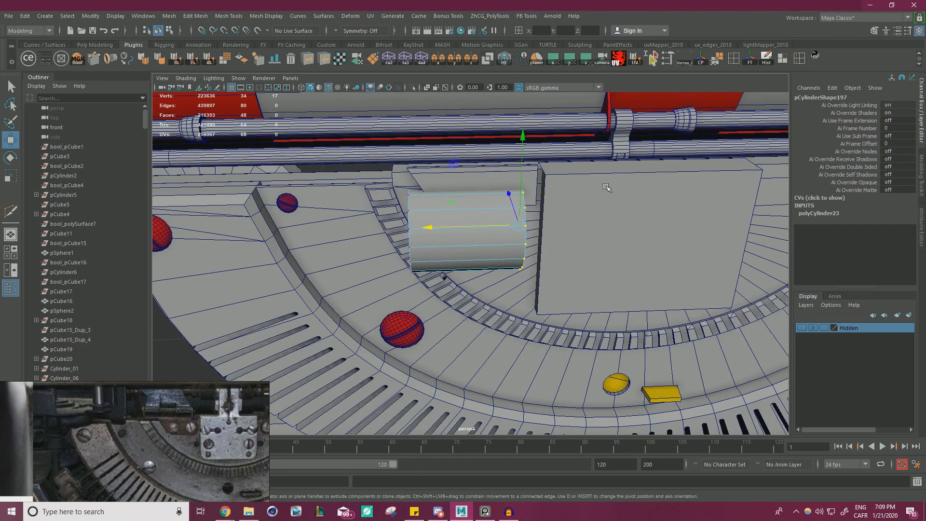
pyautogui.scroll(4, 622, 198)
pyautogui.keyDown('alt'); pyautogui.moveTo(663, 236); pyautogui.dragTo(630, 298, button='middle'); pyautogui.keyUp('alt')
pyautogui.moveTo(445, 274); pyautogui.dragTo(510, 205)
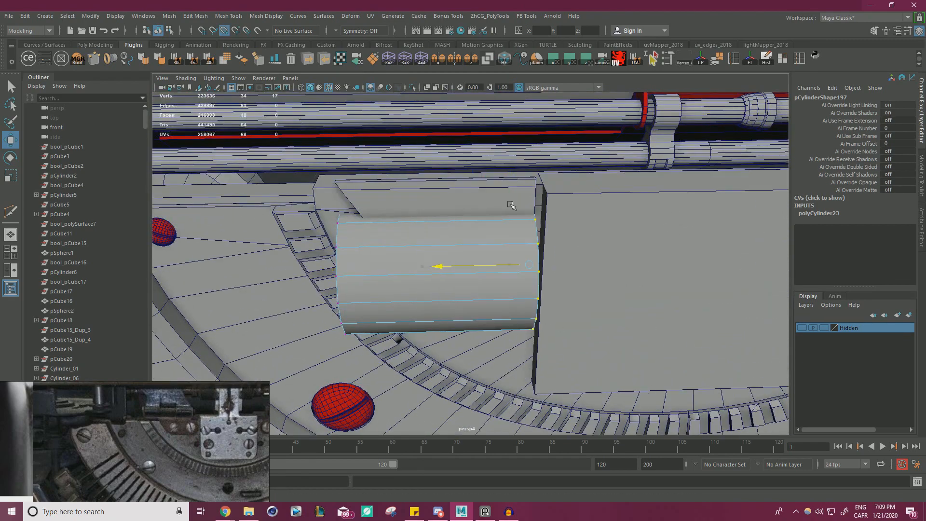
# Shrink the cylinder's cross-section to a scale of 0.266 and raise it onto the thin plate's top edge
pyautogui.moveTo(462, 269); pyautogui.dragTo(502, 246, button='right')
pyautogui.press('r')
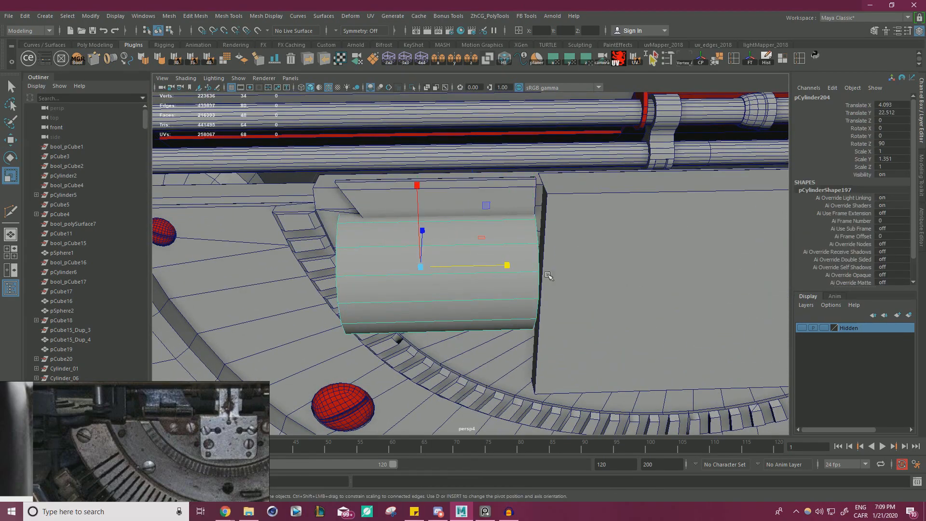
pyautogui.scroll(3, 550, 275)
pyautogui.keyDown('alt'); pyautogui.moveTo(536, 275); pyautogui.dragTo(561, 269); pyautogui.keyUp('alt')
pyautogui.scroll(-2, 561, 268)
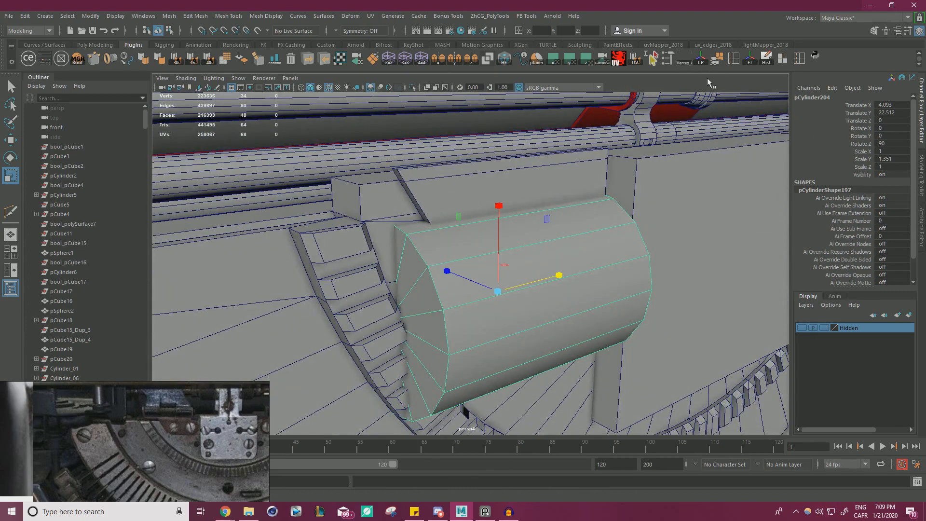
pyautogui.moveTo(457, 221); pyautogui.dragTo(515, 292)
pyautogui.press('w')
pyautogui.moveTo(480, 258); pyautogui.dragTo(480, 137, button='middle')
pyautogui.keyDown('alt'); pyautogui.moveTo(480, 136); pyautogui.dragTo(532, 297); pyautogui.keyUp('alt')
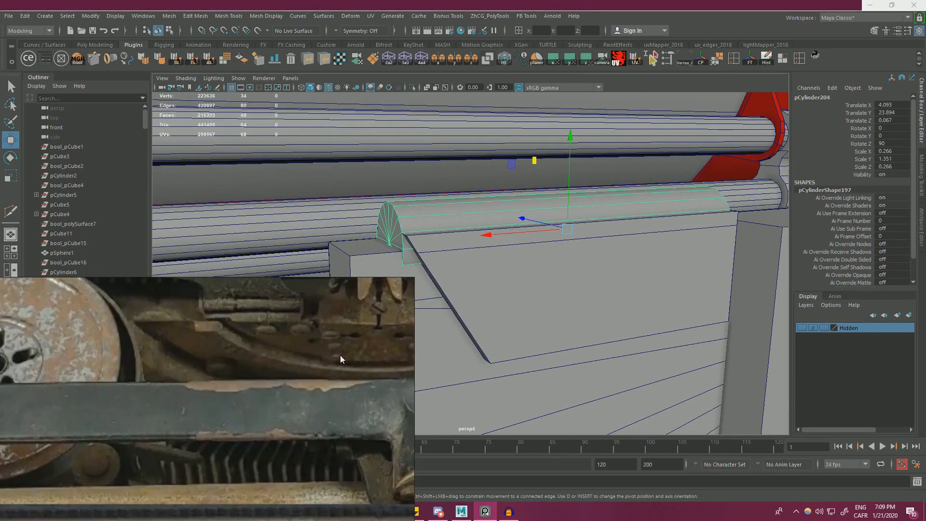
# Reduce the cylinder's cross-section scale to 0.111 and align it behind the thin plate's top edge, at Y 23.988, Z -0.14
pyautogui.keyDown('alt'); pyautogui.moveTo(340, 360); pyautogui.dragTo(416, 207); pyautogui.keyUp('alt')
pyautogui.moveTo(413, 167); pyautogui.dragTo(290, 242)
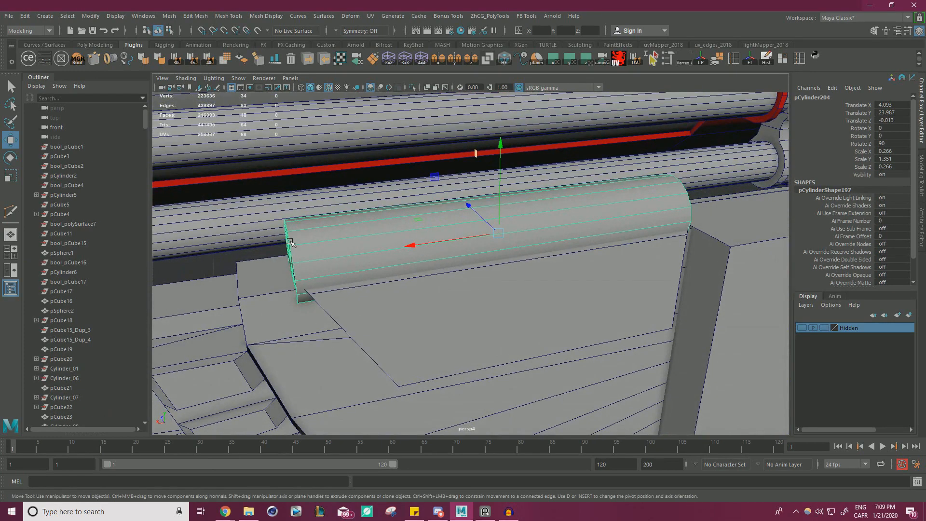
pyautogui.keyDown('alt'); pyautogui.moveTo(435, 287); pyautogui.dragTo(464, 280); pyautogui.keyUp('alt')
pyautogui.press('r')
pyautogui.moveTo(431, 158); pyautogui.dragTo(469, 202)
pyautogui.keyDown('alt'); pyautogui.moveTo(455, 227); pyautogui.dragTo(555, 250); pyautogui.keyUp('alt')
pyautogui.moveTo(419, 145); pyautogui.dragTo(460, 144)
pyautogui.press('w')
pyautogui.press('r')
pyautogui.press('w')
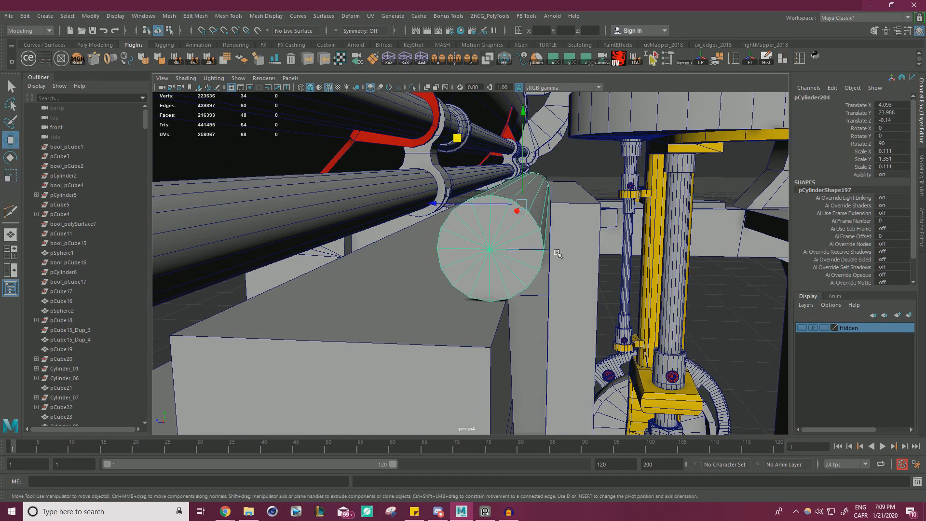
# Delete the three lengthwise faces on the cylinder's lower side that run into the thin plate
pyautogui.keyDown('alt'); pyautogui.moveTo(555, 253); pyautogui.dragTo(568, 262); pyautogui.keyUp('alt')
pyautogui.keyDown('alt'); pyautogui.moveTo(568, 263); pyautogui.dragTo(547, 288, button='right'); pyautogui.keyUp('alt')
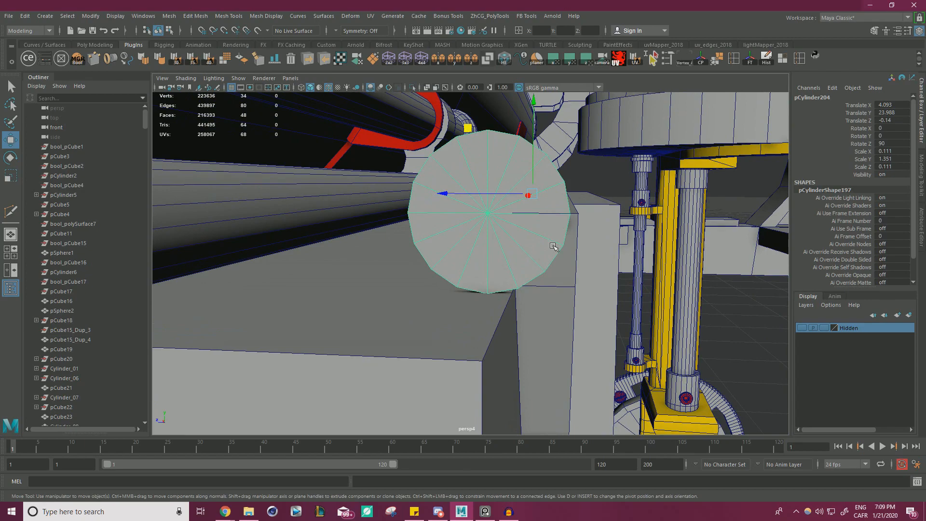
pyautogui.keyDown('alt'); pyautogui.moveTo(523, 271); pyautogui.dragTo(454, 240); pyautogui.keyUp('alt')
pyautogui.moveTo(431, 163); pyautogui.dragTo(430, 192, button='right')
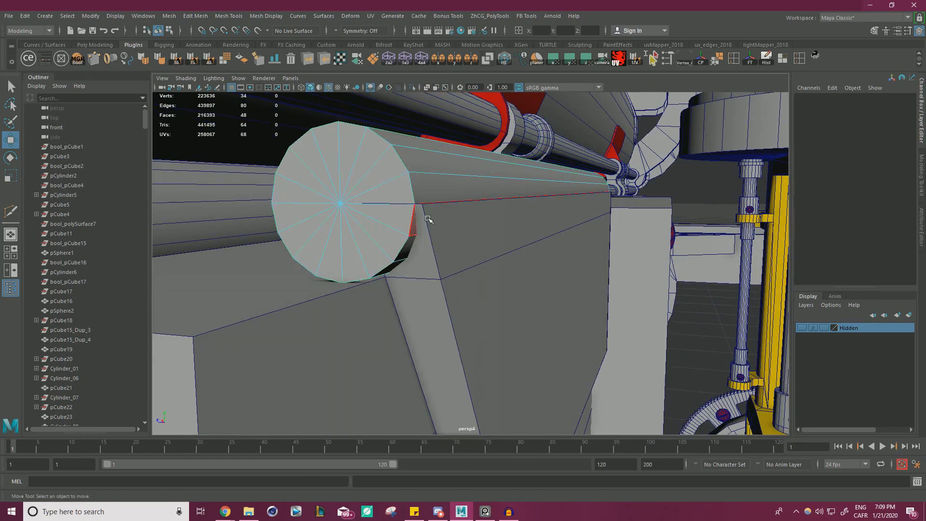
pyautogui.click(418, 221)
pyautogui.keyDown('alt'); pyautogui.moveTo(417, 258); pyautogui.dragTo(413, 213); pyautogui.keyUp('alt')
pyautogui.keyDown('shift'); pyautogui.click(406, 151); pyautogui.keyUp('shift')
pyautogui.keyDown('shift'); pyautogui.click(395, 169); pyautogui.keyUp('shift')
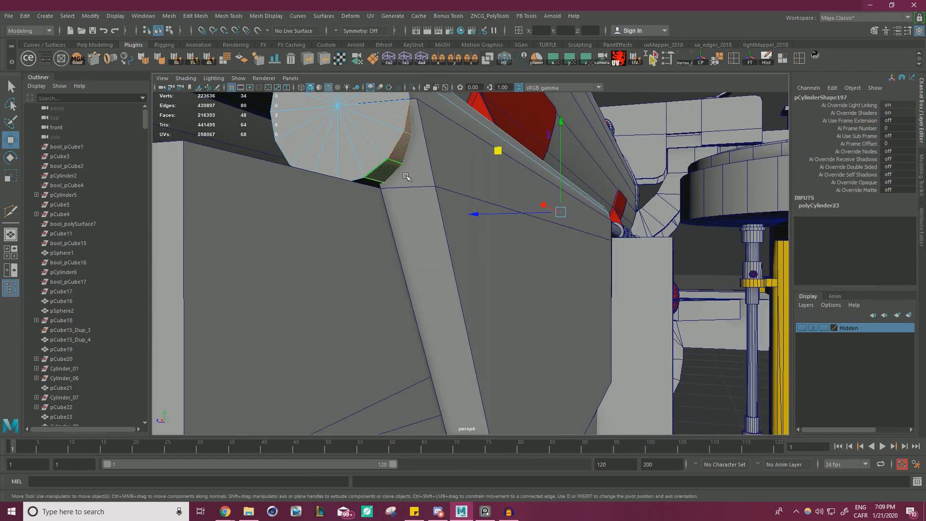
pyautogui.press('Delete')
pyautogui.moveTo(358, 144); pyautogui.dragTo(391, 132, button='right')
pyautogui.click(384, 131)
pyautogui.keyDown('alt'); pyautogui.moveTo(381, 138); pyautogui.dragTo(321, 223); pyautogui.keyUp('alt')
pyautogui.moveTo(360, 228); pyautogui.dragTo(303, 211, button='right')
pyautogui.moveTo(297, 208); pyautogui.dragTo(369, 288)
pyautogui.moveTo(318, 272)
pyautogui.keyDown('alt'); pyautogui.mouseDown(button='right')
pyautogui.moveTo(393, 274)
pyautogui.moveTo(325, 264)
pyautogui.mouseUp(button='right'); pyautogui.keyUp('alt')
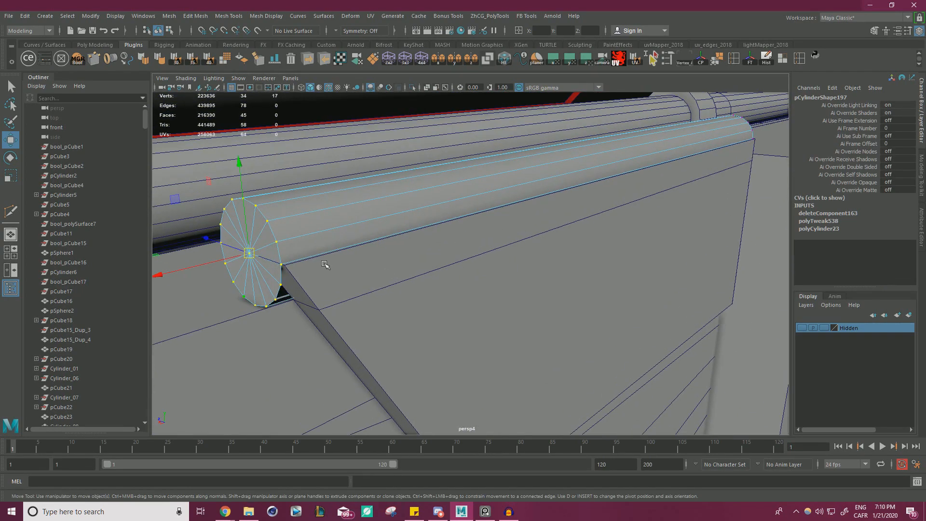
pyautogui.keyDown('alt'); pyautogui.moveTo(443, 255); pyautogui.dragTo(430, 187, button='right'); pyautogui.keyUp('alt')
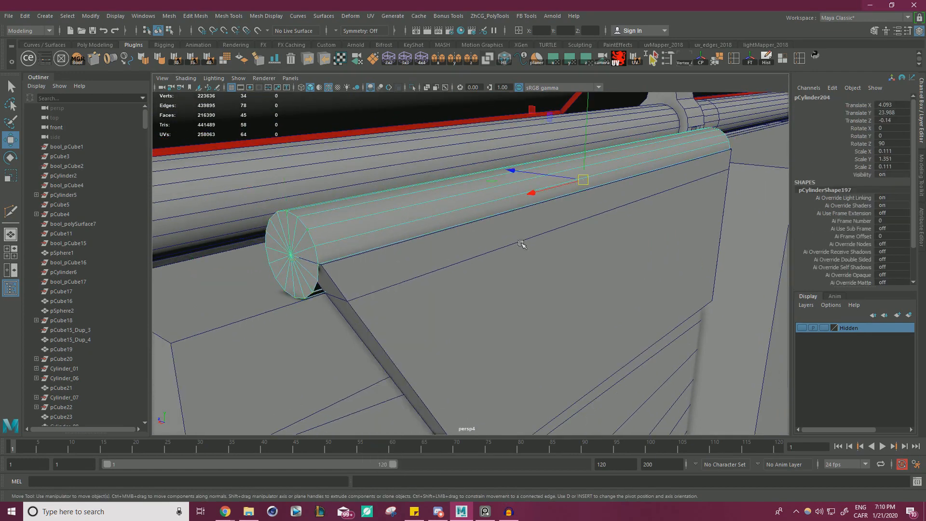
# Snap the cylinder's pivot to its end vertex next to the thin plate's upper outer corner
pyautogui.press('d')
pyautogui.press('v')
pyautogui.moveTo(583, 179); pyautogui.dragTo(308, 264)
# Snap the cylinder by its pivot to the thin plate's upper outer corner, at Translate Z -0.151
pyautogui.keyDown('alt'); pyautogui.moveTo(356, 264); pyautogui.dragTo(413, 238, button='right'); pyautogui.keyUp('alt')
pyautogui.keyDown('alt'); pyautogui.moveTo(413, 238); pyautogui.dragTo(598, 239, button='middle'); pyautogui.keyUp('alt')
pyautogui.keyDown('alt'); pyautogui.moveTo(598, 239); pyautogui.dragTo(713, 236, button='right'); pyautogui.keyUp('alt')
pyautogui.keyDown('alt'); pyautogui.moveTo(714, 236); pyautogui.dragTo(469, 258, button='middle'); pyautogui.keyUp('alt')
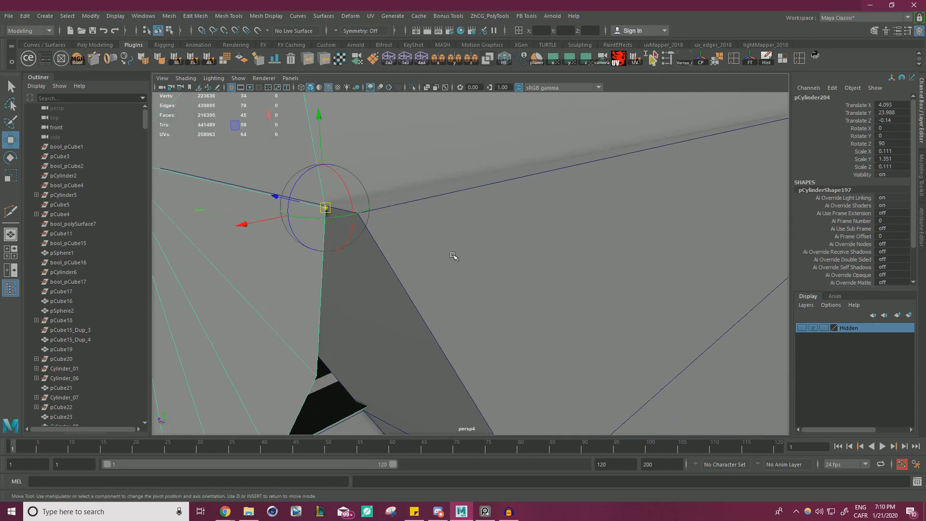
pyautogui.press('v')
pyautogui.moveTo(326, 209); pyautogui.dragTo(302, 207)
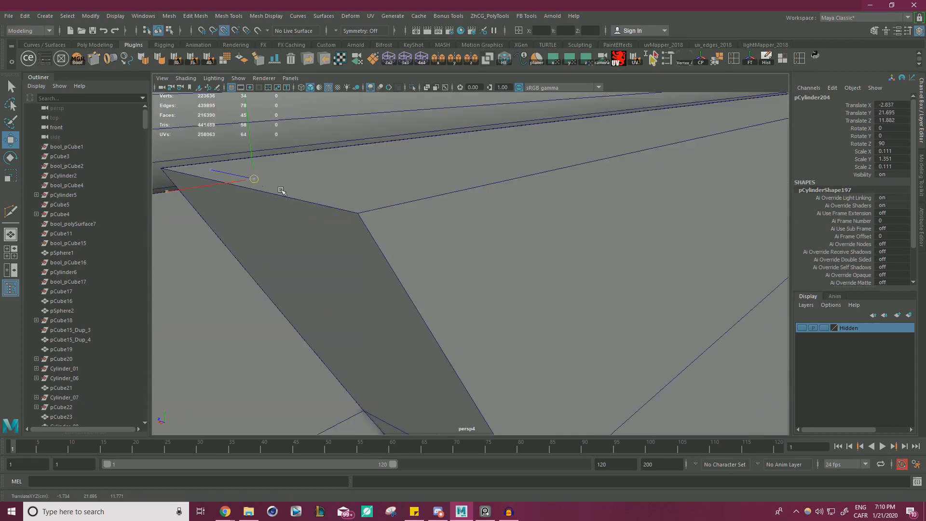
pyautogui.moveTo(254, 178); pyautogui.dragTo(352, 215)
pyautogui.scroll(-10, 469, 236)
pyautogui.keyDown('alt'); pyautogui.moveTo(469, 236); pyautogui.dragTo(412, 232, button='middle'); pyautogui.keyUp('alt')
pyautogui.scroll(3, 411, 232)
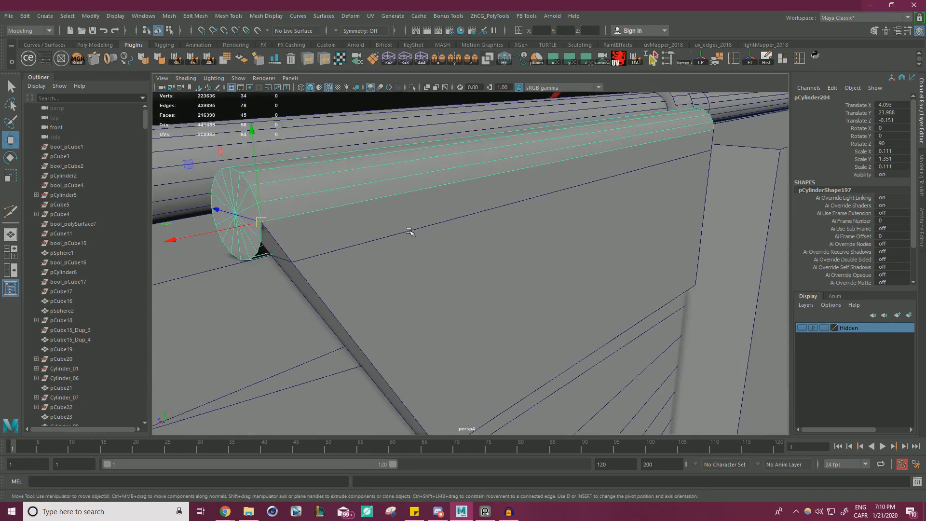
# Isolate the thin plate and delete its top face and the upper strip of its back face above the edge loop
pyautogui.click(411, 232)
pyautogui.click(413, 89)
pyautogui.keyDown('alt'); pyautogui.moveTo(410, 221); pyautogui.dragTo(434, 240); pyautogui.keyUp('alt')
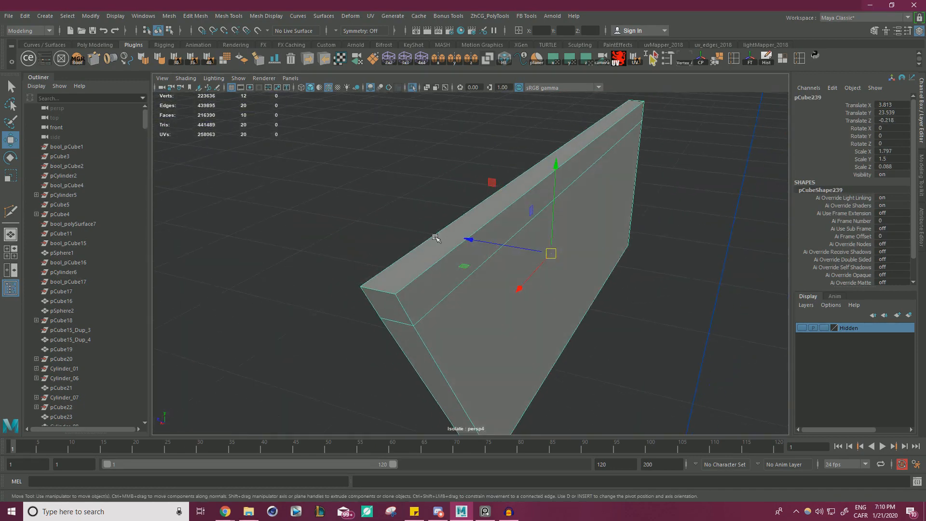
pyautogui.moveTo(449, 256); pyautogui.dragTo(431, 245, button='right')
pyautogui.click(430, 243)
pyautogui.keyDown('alt'); pyautogui.moveTo(430, 245); pyautogui.dragTo(512, 240); pyautogui.keyUp('alt')
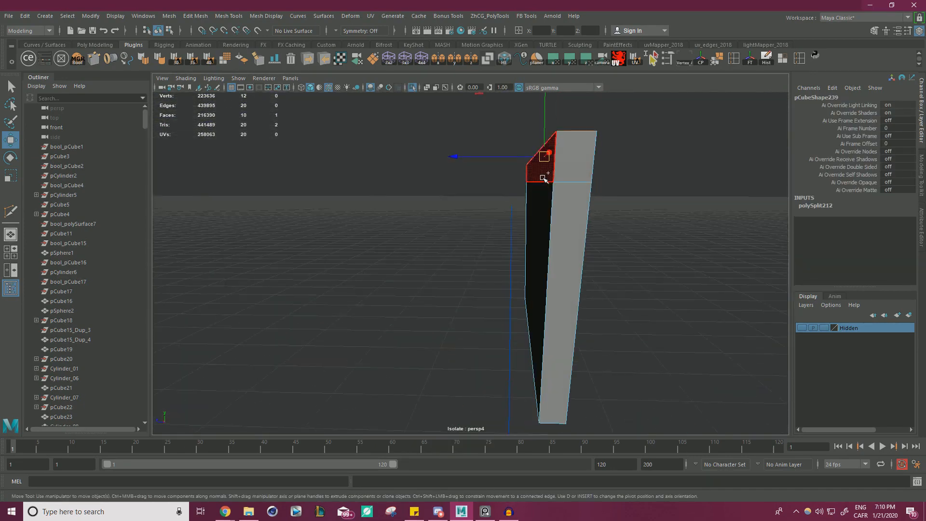
pyautogui.keyDown('shift'); pyautogui.click(542, 178); pyautogui.keyUp('shift')
pyautogui.press('Delete')
pyautogui.moveTo(535, 171); pyautogui.dragTo(618, 161, button='right')
pyautogui.click(414, 88)
pyautogui.keyDown('alt'); pyautogui.moveTo(533, 161); pyautogui.dragTo(482, 184); pyautogui.keyUp('alt')
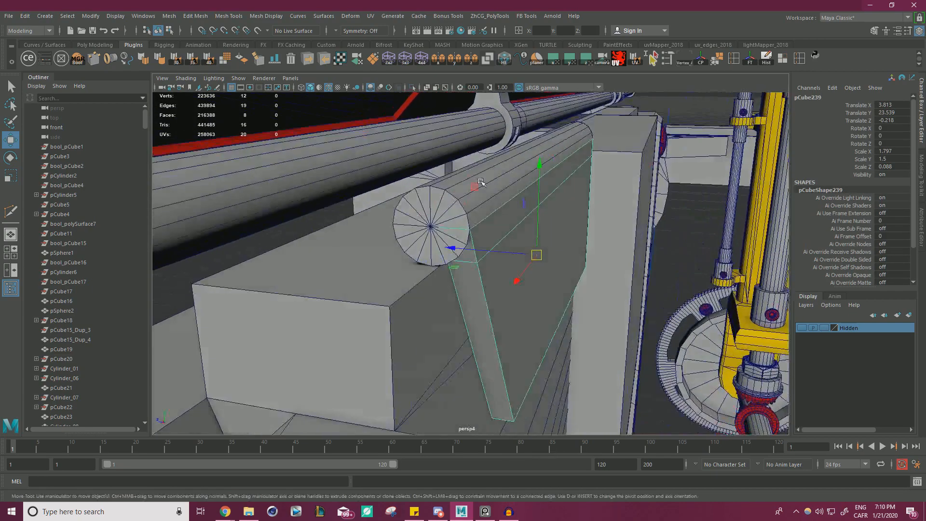
# Isolate the thin plate with the cylinder and delete the plate's small outer end face above the edge loop
pyautogui.keyDown('alt'); pyautogui.moveTo(482, 185); pyautogui.dragTo(519, 220, button='right'); pyautogui.keyUp('alt')
pyautogui.click(472, 286)
pyautogui.click(479, 221)
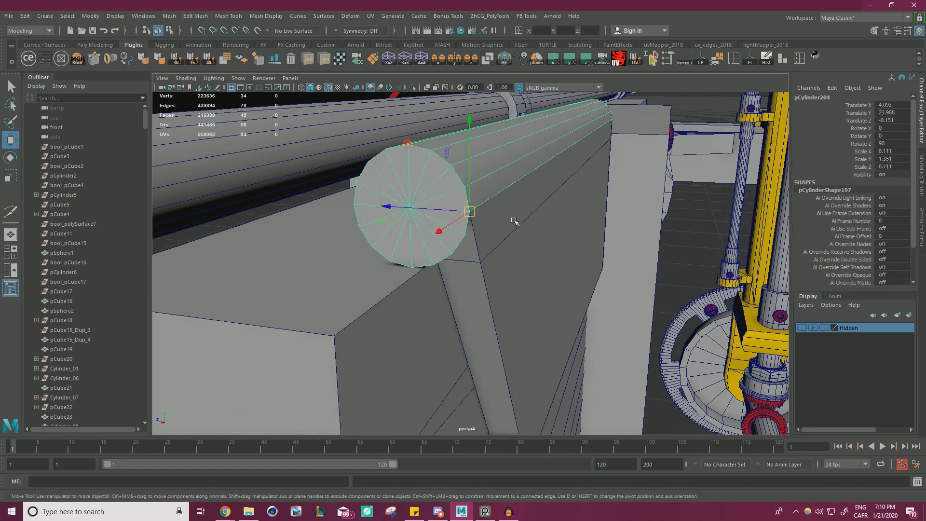
pyautogui.click(411, 88)
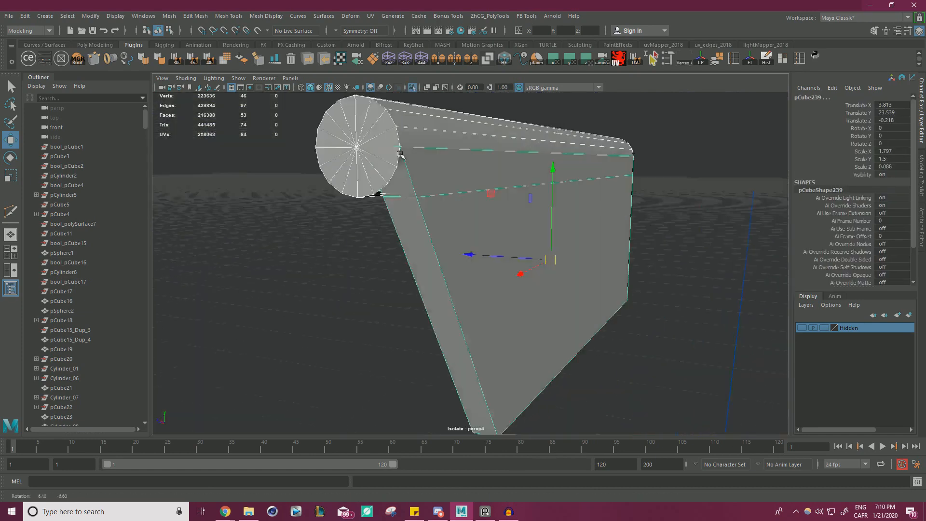
pyautogui.click(463, 189)
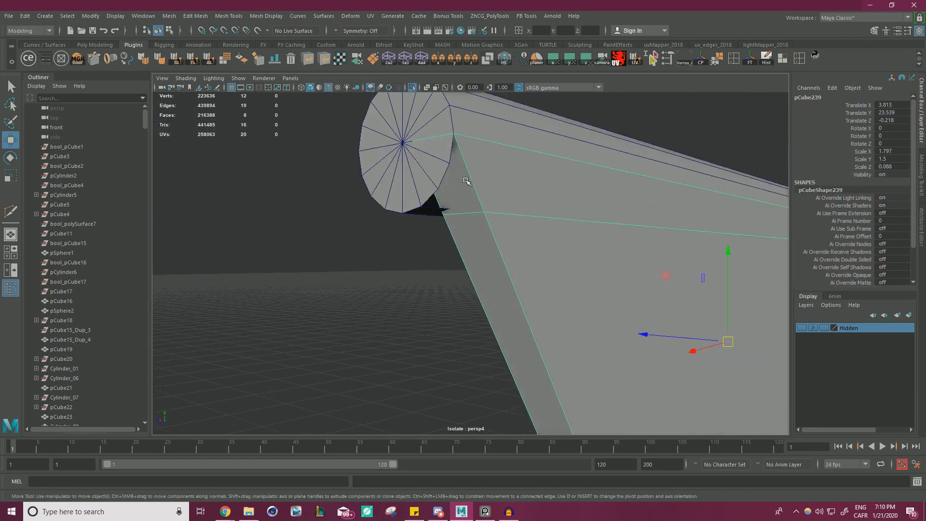
pyautogui.moveTo(465, 179); pyautogui.dragTo(464, 188, button='right')
pyautogui.click(464, 188)
pyautogui.press('Delete')
pyautogui.scroll(-2, 466, 189)
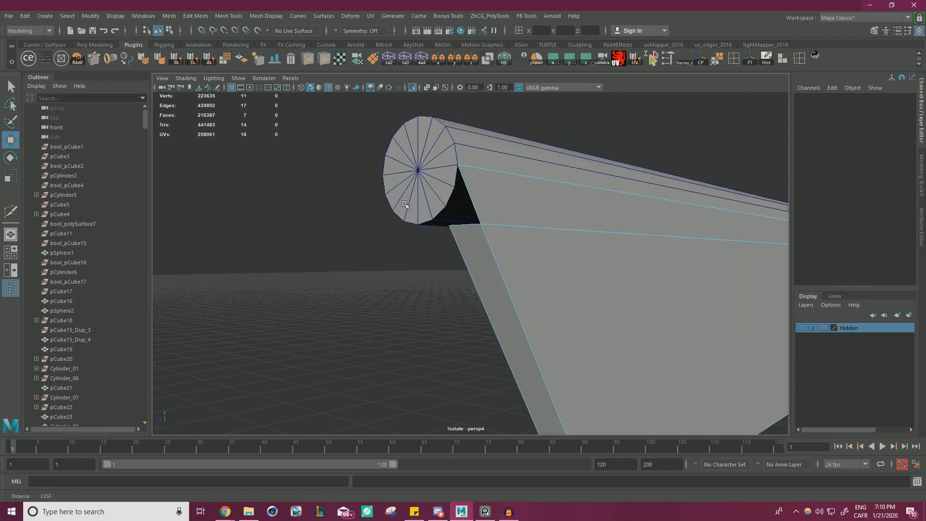
# Try deleting the thin plate's small end face above the edge loop at the opposite end, and undo the deletion
pyautogui.keyDown('alt'); pyautogui.moveTo(465, 190); pyautogui.dragTo(352, 222); pyautogui.keyUp('alt')
pyautogui.scroll(-2, 352, 222)
pyautogui.keyDown('alt'); pyautogui.moveTo(622, 233); pyautogui.dragTo(445, 206, button='middle'); pyautogui.keyUp('alt')
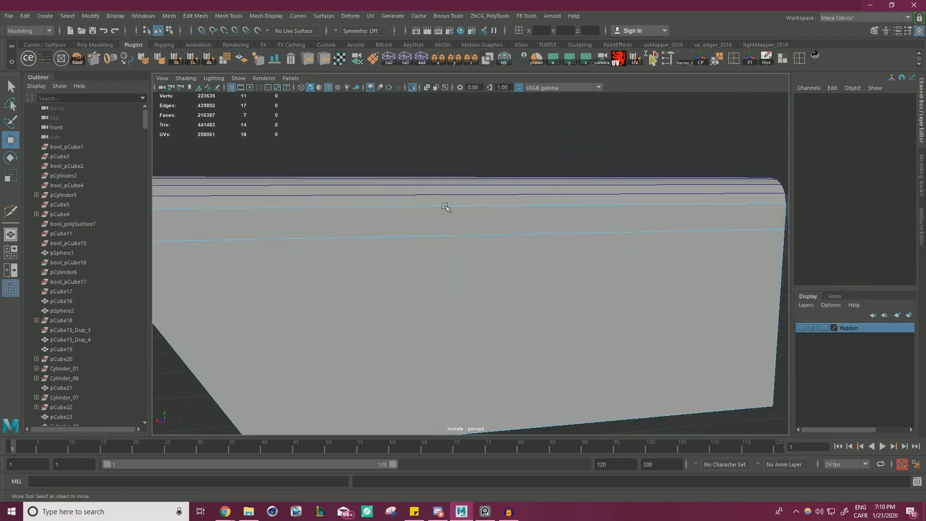
pyautogui.keyDown('alt'); pyautogui.moveTo(445, 206); pyautogui.dragTo(308, 219); pyautogui.keyUp('alt')
pyautogui.keyDown('alt'); pyautogui.moveTo(572, 203); pyautogui.dragTo(525, 221, button='middle'); pyautogui.keyUp('alt')
pyautogui.scroll(4, 525, 222)
pyautogui.keyDown('alt'); pyautogui.moveTo(581, 159); pyautogui.dragTo(508, 254, button='middle'); pyautogui.keyUp('alt')
pyautogui.click(453, 282)
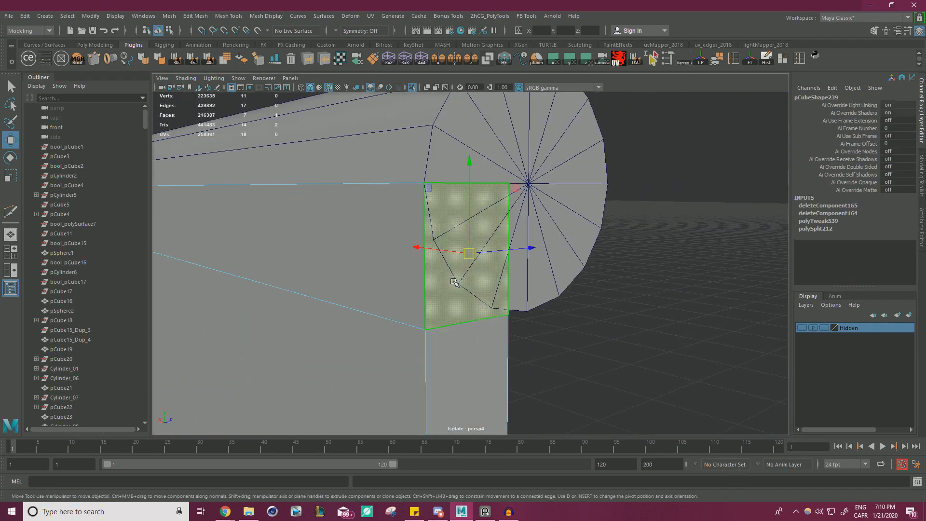
pyautogui.press('Delete')
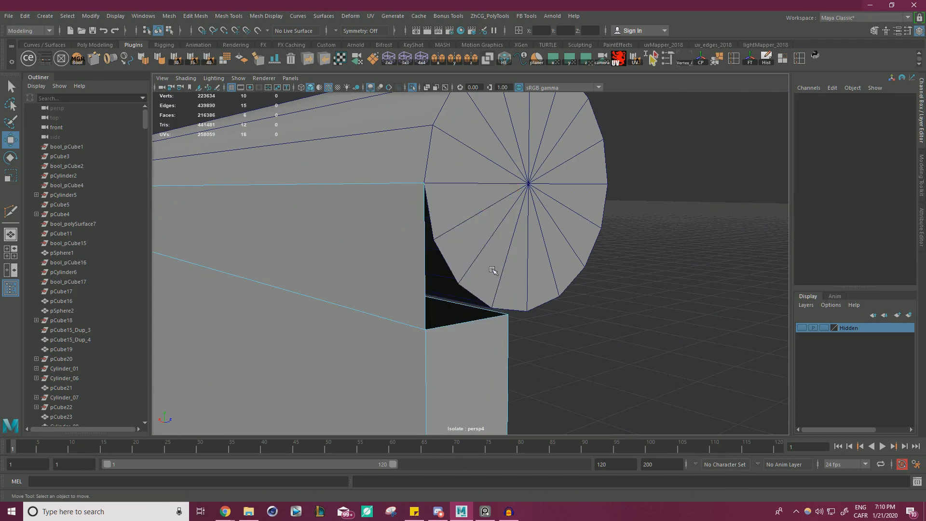
pyautogui.hotkey('ctrl', 'z')
# Cut the plate's small end face along the cylinder's lower rim with Multi-Cut and delete the piece outside the rim
pyautogui.hotkey('ctrl', 'shift', 'x')
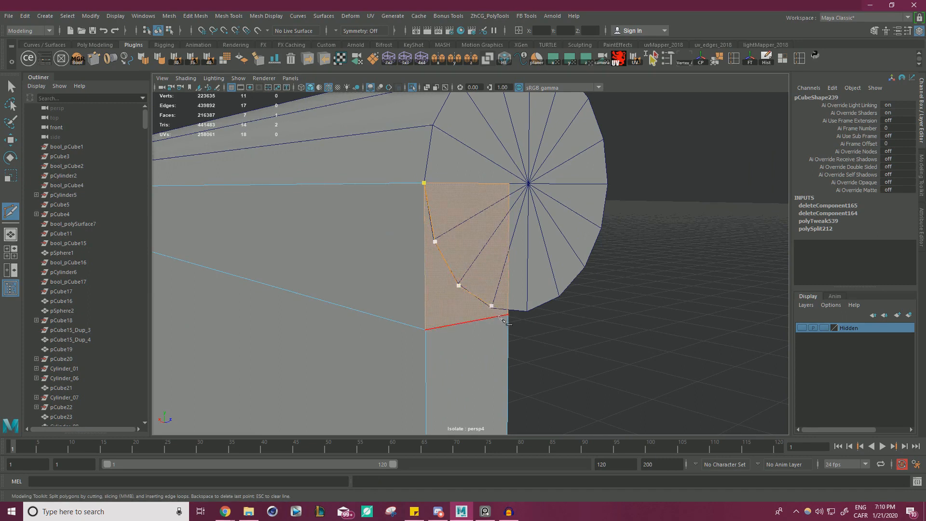
pyautogui.press('w')
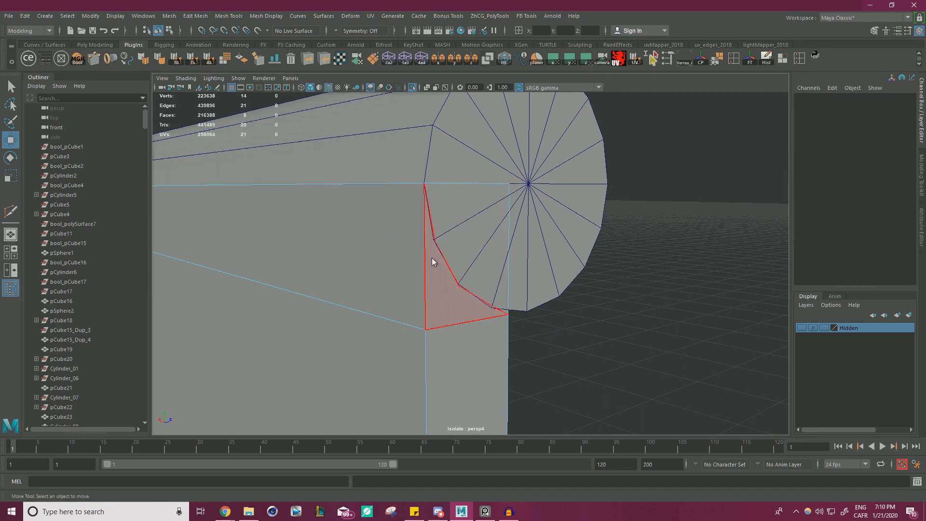
pyautogui.click(470, 298)
pyautogui.press('Delete')
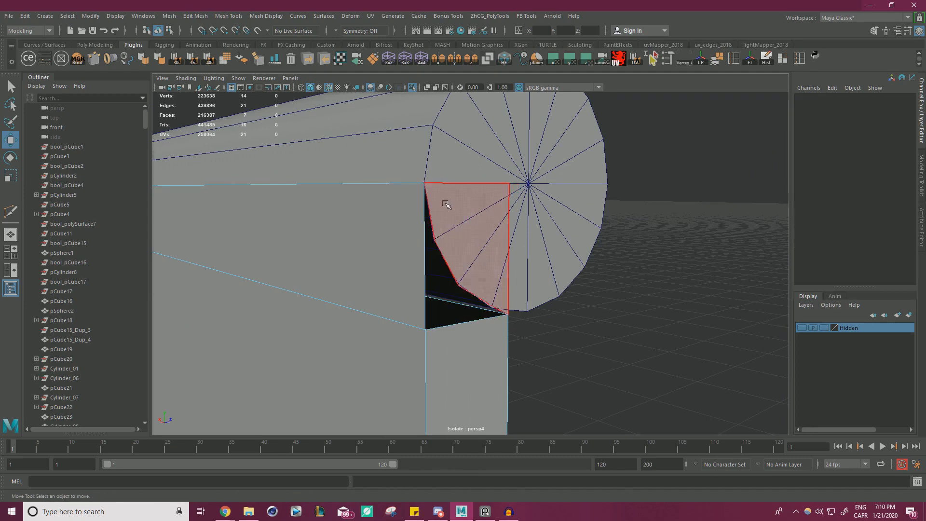
# Try raising the plate's upper corner vertex to the cylinder's rim, and undo the move
pyautogui.moveTo(439, 251); pyautogui.dragTo(399, 264, button='right')
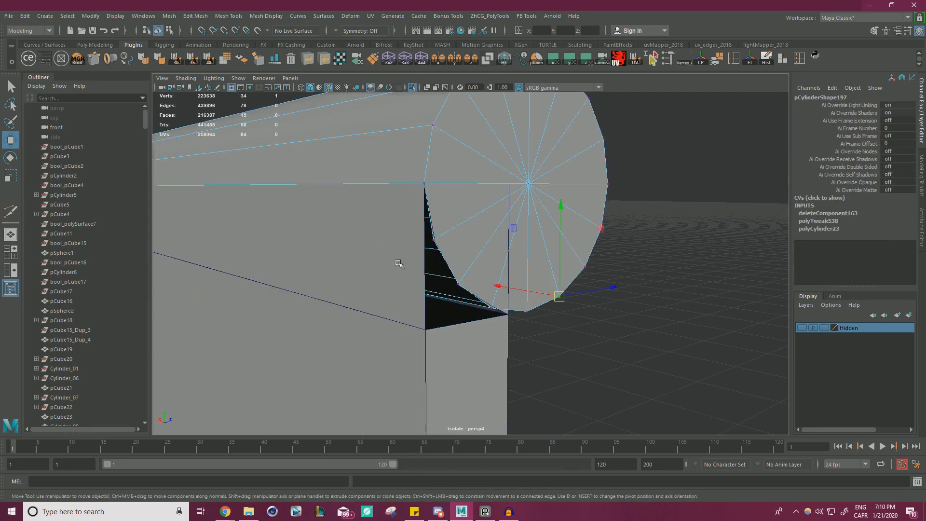
pyautogui.moveTo(416, 233); pyautogui.dragTo(463, 219, button='right')
pyautogui.click(356, 233)
pyautogui.moveTo(356, 233)
pyautogui.mouseDown(button='right')
pyautogui.moveTo(356, 292)
pyautogui.moveTo(340, 228)
pyautogui.mouseUp(button='right')
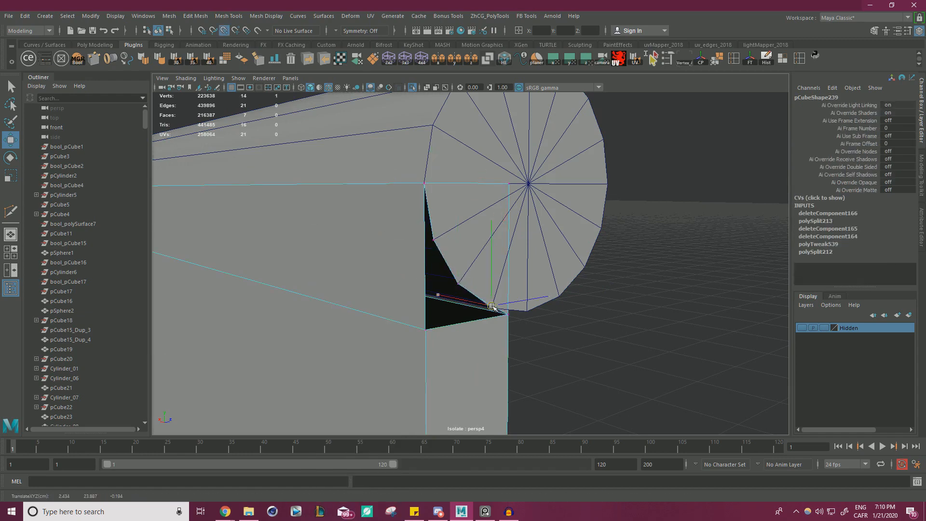
pyautogui.scroll(3, 535, 329)
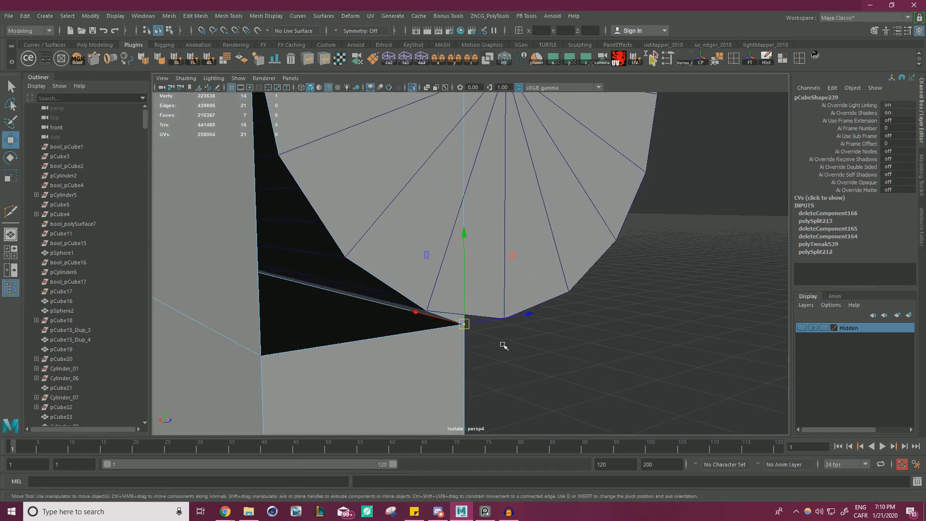
pyautogui.moveTo(465, 310); pyautogui.dragTo(466, 303)
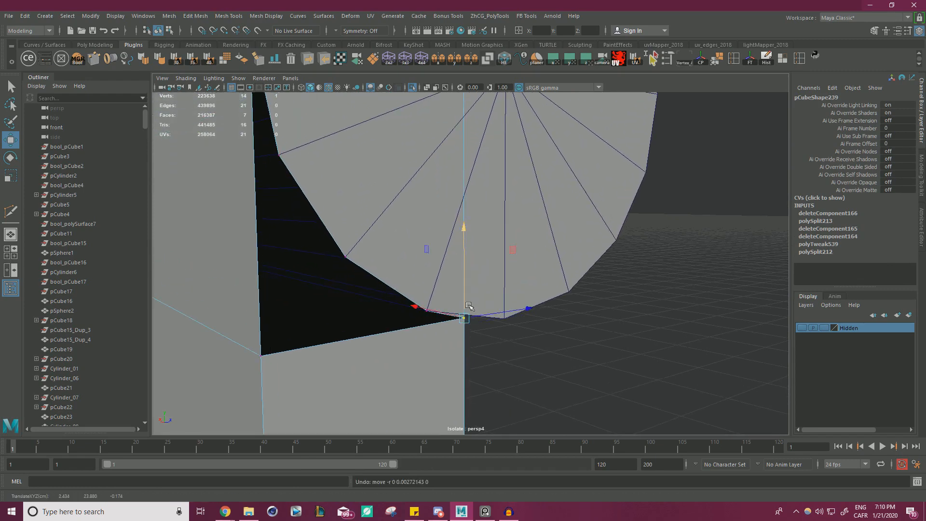
pyautogui.scroll(-2, 469, 305)
pyautogui.moveTo(463, 243); pyautogui.dragTo(556, 317, button='right')
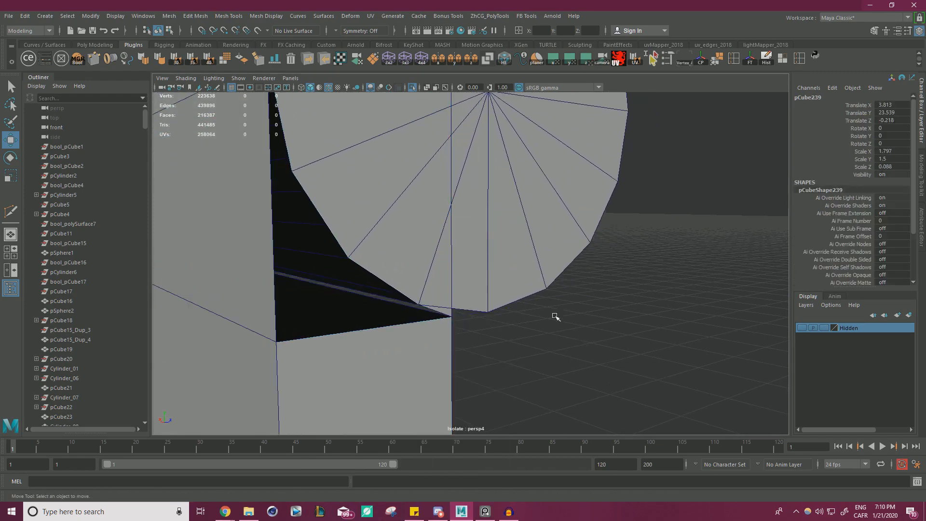
# Select the cylinder's lower lengthwise edge nearest the plate and snap it to the plate's upper corner
pyautogui.click(473, 279)
pyautogui.moveTo(472, 233); pyautogui.dragTo(430, 244, button='right')
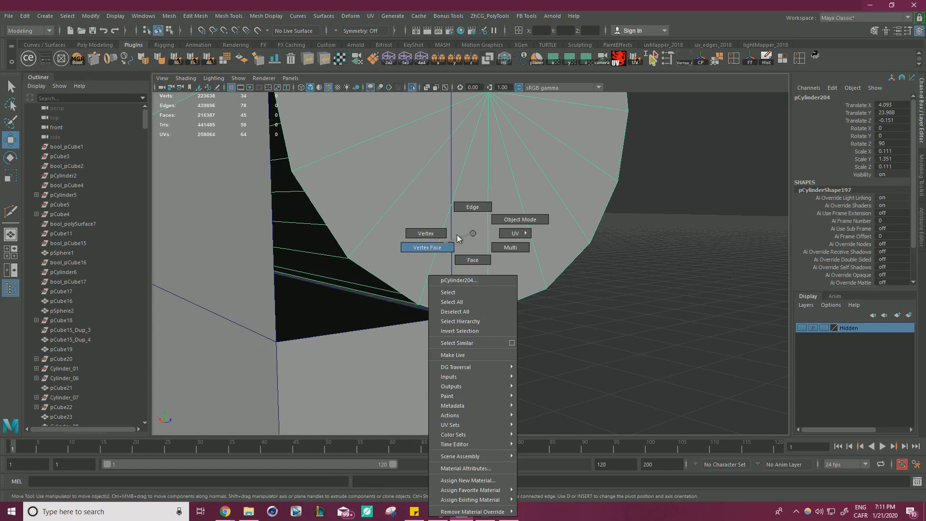
pyautogui.moveTo(500, 232); pyautogui.dragTo(522, 219, button='right')
pyautogui.scroll(-6, 528, 246)
pyautogui.keyDown('alt'); pyautogui.moveTo(531, 260); pyautogui.dragTo(565, 276); pyautogui.keyUp('alt')
pyautogui.keyDown('alt'); pyautogui.moveTo(564, 276); pyautogui.dragTo(614, 311, button='right'); pyautogui.keyUp('alt')
pyautogui.keyDown('alt'); pyautogui.moveTo(539, 310); pyautogui.dragTo(478, 292); pyautogui.keyUp('alt')
pyautogui.keyDown('alt'); pyautogui.moveTo(478, 292); pyautogui.dragTo(484, 303, button='right'); pyautogui.keyUp('alt')
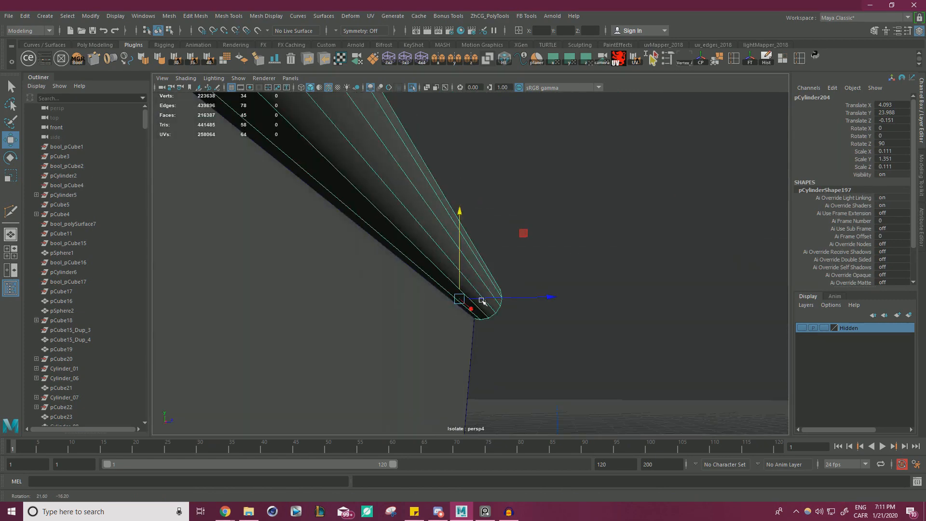
pyautogui.keyDown('alt'); pyautogui.moveTo(416, 307); pyautogui.dragTo(325, 209, button='right'); pyautogui.keyUp('alt')
pyautogui.keyDown('alt'); pyautogui.moveTo(325, 209); pyautogui.dragTo(563, 336); pyautogui.keyUp('alt')
pyautogui.keyDown('alt'); pyautogui.moveTo(563, 336); pyautogui.dragTo(590, 340, button='right'); pyautogui.keyUp('alt')
pyautogui.keyDown('alt'); pyautogui.moveTo(589, 340); pyautogui.dragTo(581, 316); pyautogui.keyUp('alt')
pyautogui.keyDown('alt'); pyautogui.moveTo(518, 270); pyautogui.dragTo(533, 281, button='right'); pyautogui.keyUp('alt')
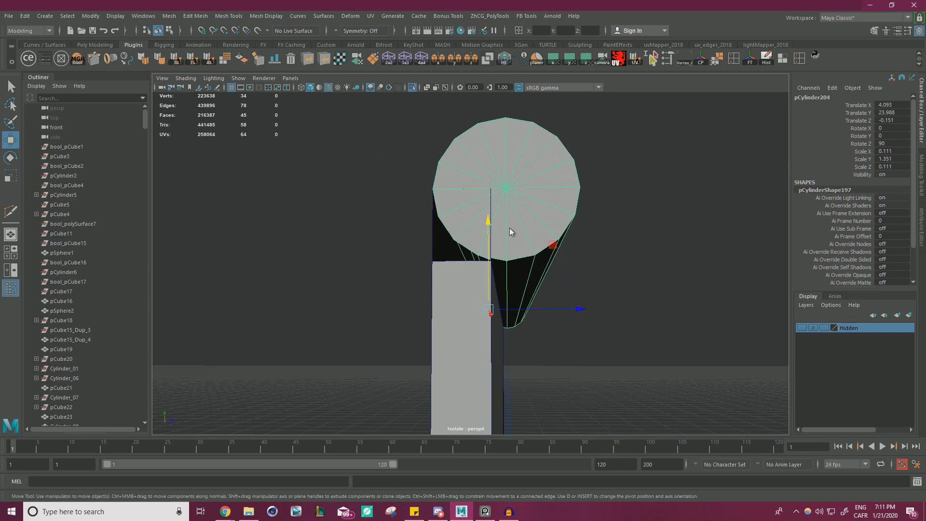
pyautogui.moveTo(510, 233); pyautogui.dragTo(510, 200, button='right')
pyautogui.click(512, 273)
pyautogui.press('v')
pyautogui.moveTo(522, 314); pyautogui.dragTo(574, 294)
# Delete the triangular face of the cylinder's end cap directly above the plate's upper corner
pyautogui.keyDown('alt'); pyautogui.moveTo(574, 294); pyautogui.dragTo(539, 254, button='middle'); pyautogui.keyUp('alt')
pyautogui.keyDown('alt'); pyautogui.moveTo(540, 254); pyautogui.dragTo(613, 333, button='right'); pyautogui.keyUp('alt')
pyautogui.moveTo(510, 249); pyautogui.dragTo(506, 262, button='right')
pyautogui.click(500, 257)
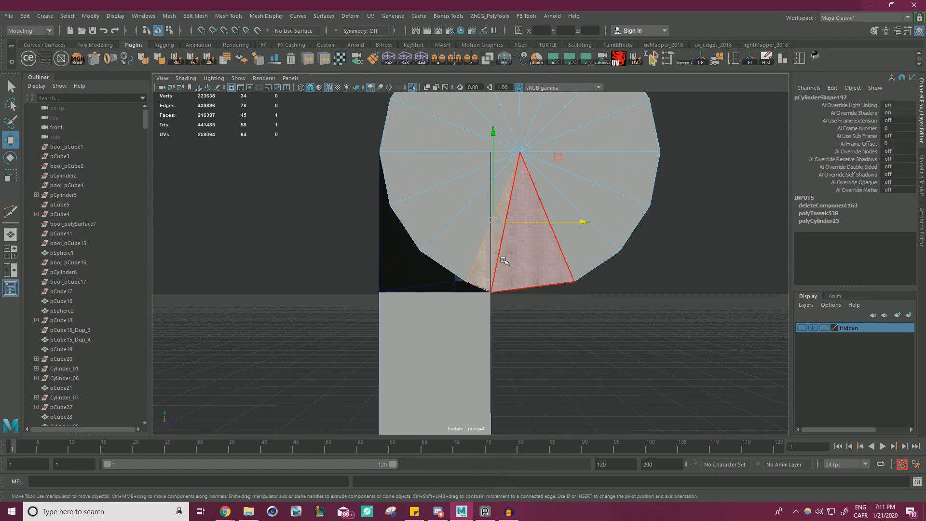
pyautogui.press('Delete')
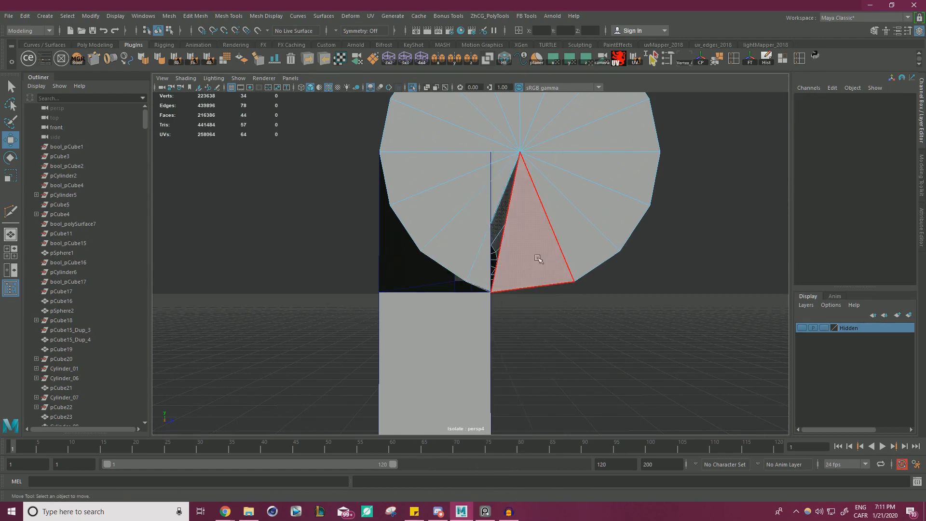
# Delete the remaining piece of the plate's small end face overlapping the cylinder's cap
pyautogui.keyDown('alt'); pyautogui.moveTo(577, 256); pyautogui.dragTo(592, 263); pyautogui.keyUp('alt')
pyautogui.keyDown('alt'); pyautogui.moveTo(592, 263); pyautogui.dragTo(586, 254, button='middle'); pyautogui.keyUp('alt')
pyautogui.keyDown('alt'); pyautogui.moveTo(586, 254); pyautogui.dragTo(633, 220, button='right'); pyautogui.keyUp('alt')
pyautogui.keyDown('alt'); pyautogui.moveTo(543, 342); pyautogui.dragTo(529, 331); pyautogui.keyUp('alt')
pyautogui.click(402, 219)
pyautogui.keyDown('alt'); pyautogui.moveTo(404, 219); pyautogui.dragTo(410, 225); pyautogui.keyUp('alt')
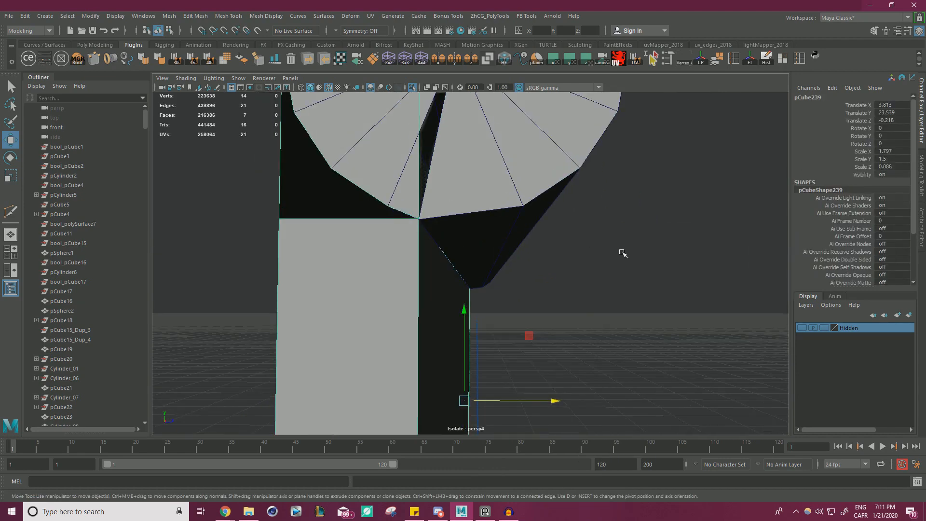
pyautogui.moveTo(624, 233); pyautogui.dragTo(627, 276, button='right')
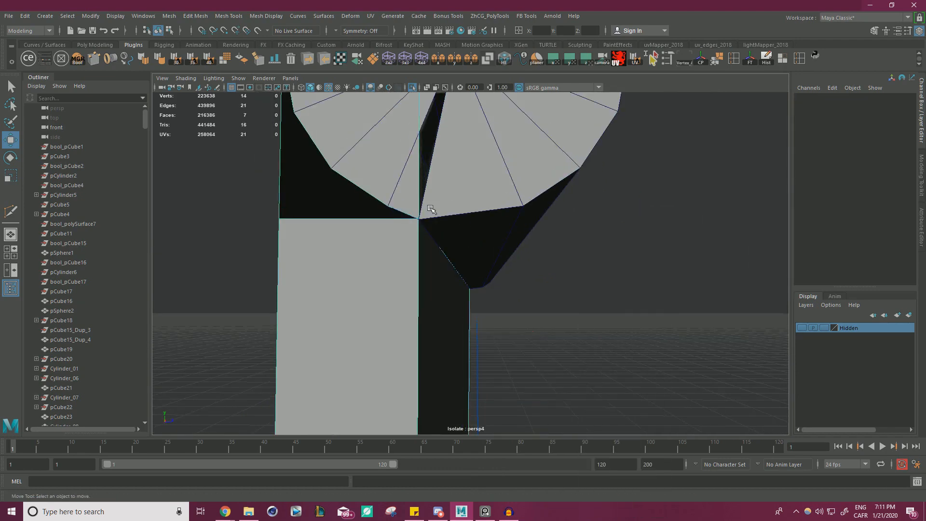
pyautogui.click(404, 180)
pyautogui.press('f')
pyautogui.press('Delete')
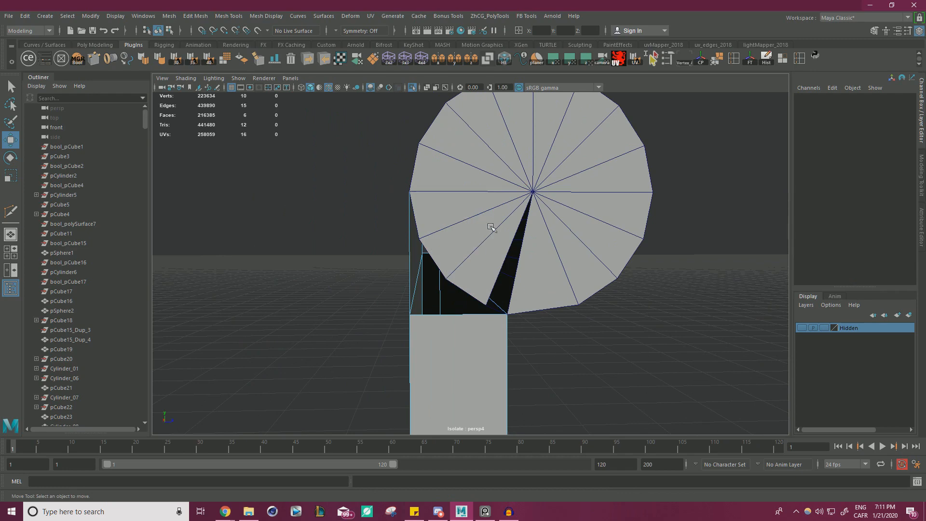
# Select the cylinder and plate together and delete the narrow lengthwise cylinder face beside the plate's upper corner
pyautogui.moveTo(479, 231); pyautogui.dragTo(520, 213, button='right')
pyautogui.click(578, 254)
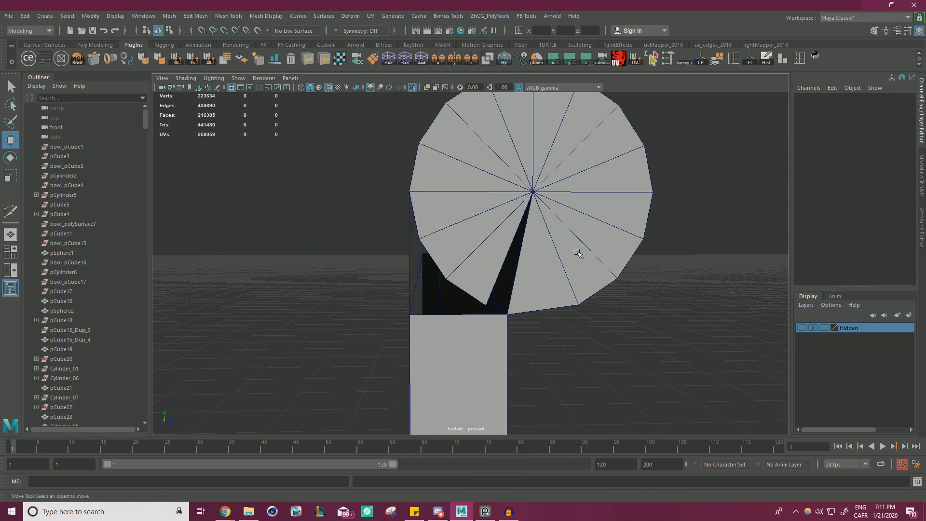
pyautogui.keyDown('shift'); pyautogui.click(479, 346); pyautogui.keyUp('shift')
pyautogui.keyDown('alt'); pyautogui.moveTo(519, 203); pyautogui.dragTo(524, 204); pyautogui.keyUp('alt')
pyautogui.moveTo(525, 220); pyautogui.dragTo(525, 248, button='right')
pyautogui.keyDown('alt'); pyautogui.moveTo(544, 284); pyautogui.dragTo(593, 296, button='right'); pyautogui.keyUp('alt')
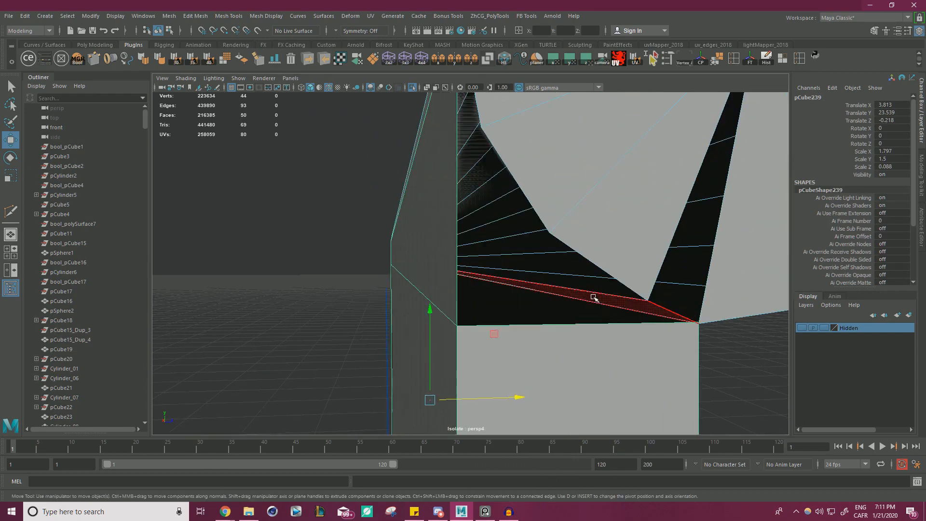
pyautogui.click(598, 295)
pyautogui.press('Delete')
# Combine the thin plate and the cylinder into one mesh and merge its vertices
pyautogui.keyDown('alt'); pyautogui.moveTo(675, 256); pyautogui.dragTo(571, 196, button='right'); pyautogui.keyUp('alt')
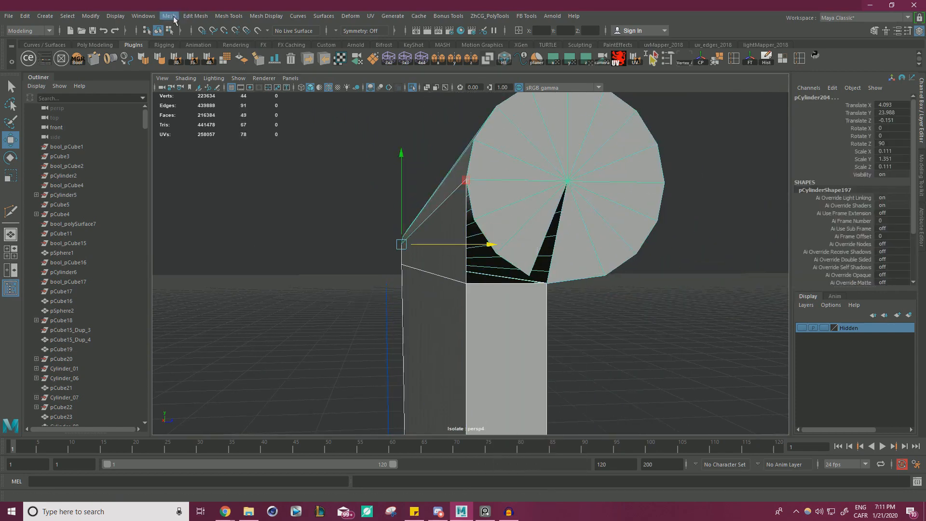
pyautogui.click(169, 15)
pyautogui.click(186, 48)
pyautogui.moveTo(482, 207); pyautogui.dragTo(399, 204, button='right')
pyautogui.keyDown('shift'); pyautogui.moveTo(524, 212); pyautogui.dragTo(569, 174, button='right'); pyautogui.keyUp('shift')
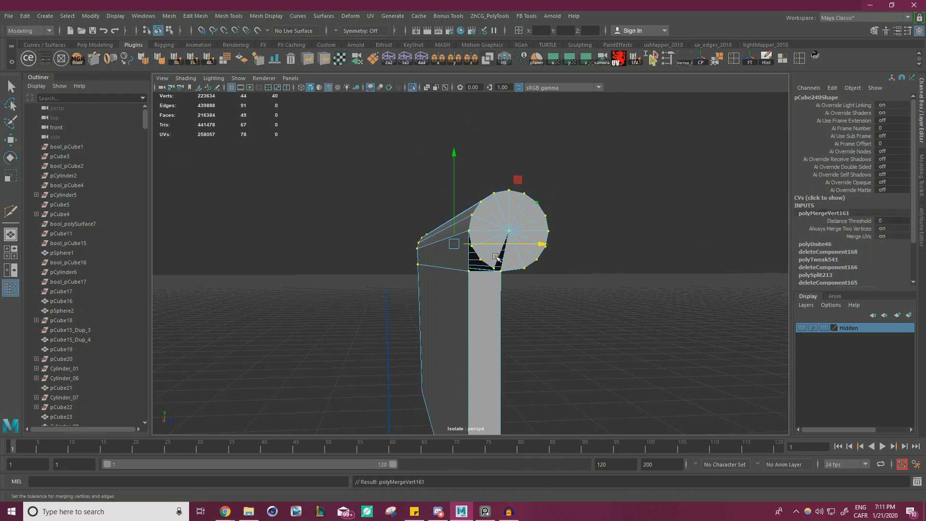
# Snap the cap's loose lower vertex to the plate's upper corner to close the wedge, and merge all vertices
pyautogui.scroll(10, 457, 237)
pyautogui.moveTo(456, 238); pyautogui.dragTo(482, 249)
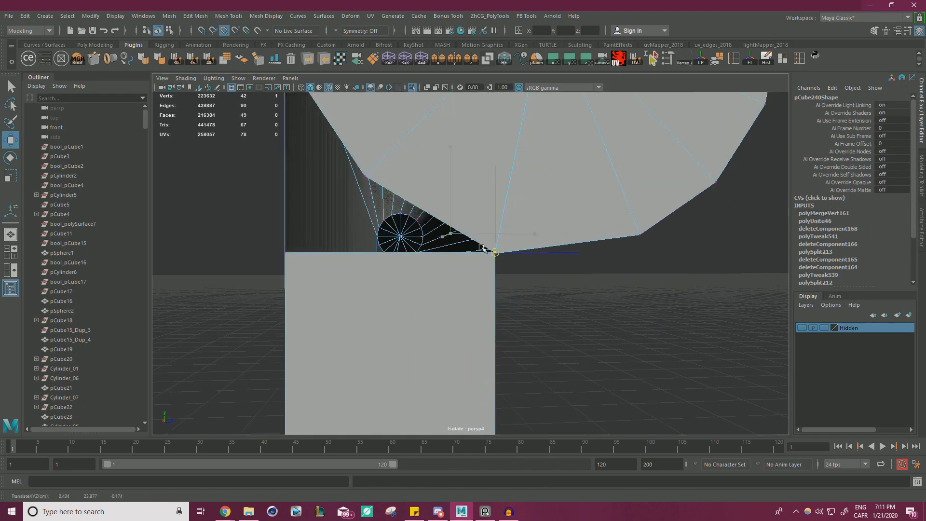
pyautogui.keyDown('alt'); pyautogui.moveTo(540, 276); pyautogui.dragTo(333, 271, button='right'); pyautogui.keyUp('alt')
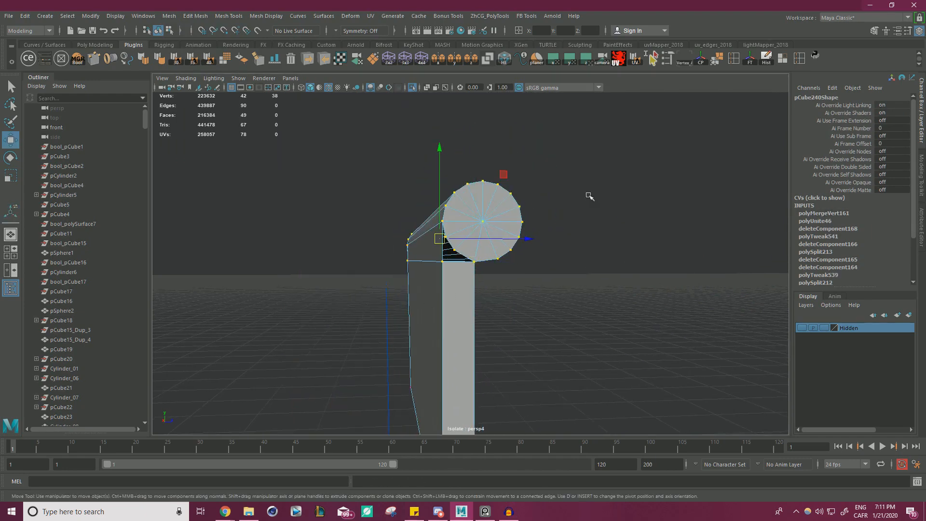
pyautogui.keyDown('shift'); pyautogui.moveTo(490, 215); pyautogui.dragTo(532, 177, button='right'); pyautogui.keyUp('shift')
# Select the open border edges between the plate and cylinder and check the seam along the plate's top
pyautogui.keyDown('alt'); pyautogui.moveTo(515, 232); pyautogui.dragTo(566, 258, button='right'); pyautogui.keyUp('alt')
pyautogui.moveTo(452, 208); pyautogui.dragTo(456, 181, button='right')
pyautogui.doubleClick(436, 262)
pyautogui.keyDown('alt'); pyautogui.moveTo(482, 270); pyautogui.dragTo(508, 297); pyautogui.keyUp('alt')
pyautogui.keyDown('alt'); pyautogui.moveTo(508, 297); pyautogui.dragTo(517, 296, button='right'); pyautogui.keyUp('alt')
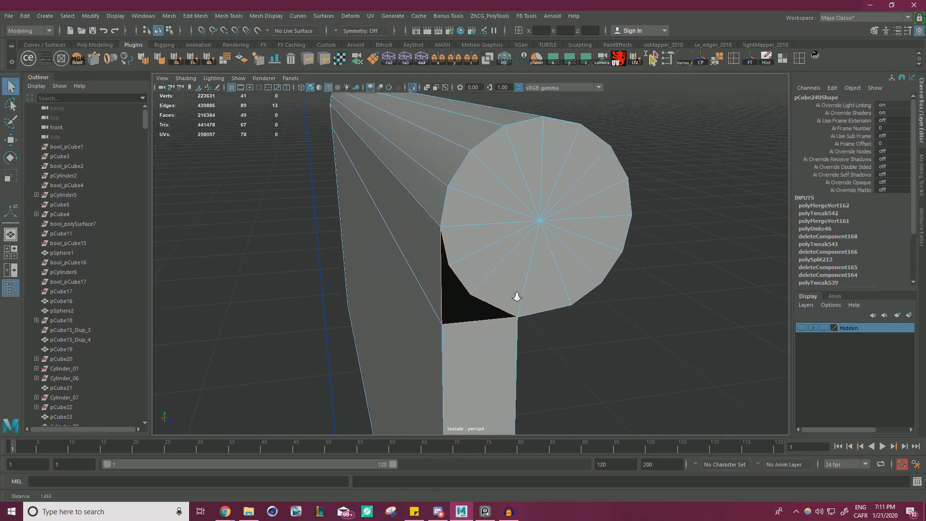
pyautogui.keyDown('alt'); pyautogui.moveTo(516, 296); pyautogui.dragTo(447, 294); pyautogui.keyUp('alt')
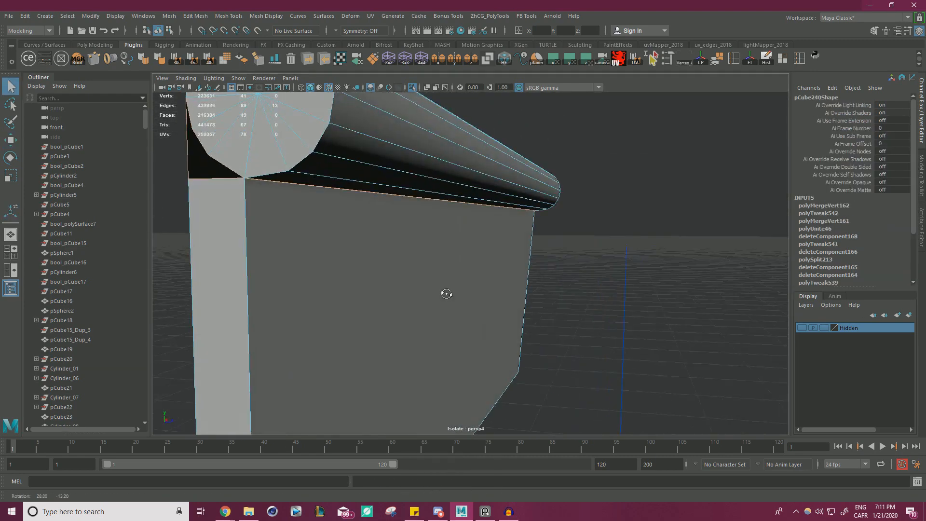
# Align the separated vertex with the plate's upper corner and merge the vertices around that corner
pyautogui.keyDown('alt'); pyautogui.moveTo(340, 217); pyautogui.dragTo(397, 264, button='middle'); pyautogui.keyUp('alt')
pyautogui.keyDown('alt'); pyautogui.moveTo(397, 265); pyautogui.dragTo(419, 269, button='right'); pyautogui.keyUp('alt')
pyautogui.moveTo(362, 226); pyautogui.dragTo(338, 227, button='right')
pyautogui.click(342, 231)
pyautogui.press('w')
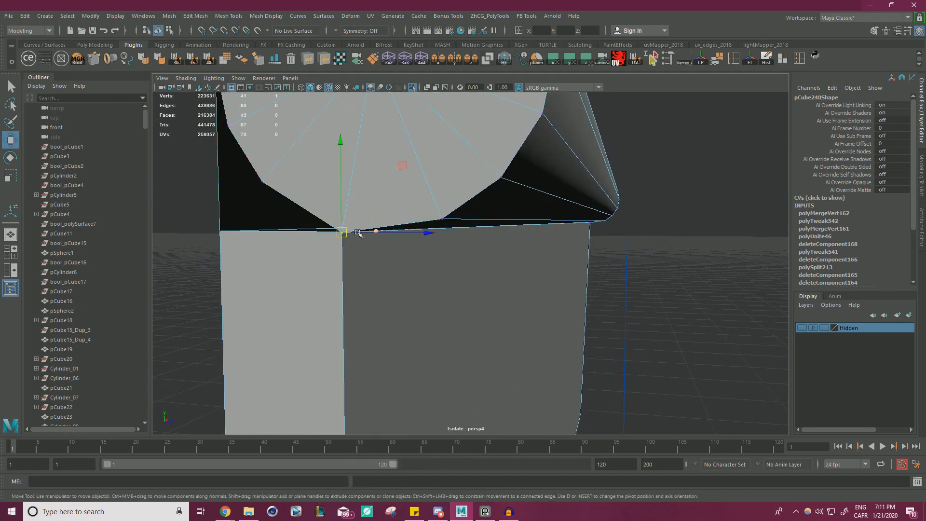
pyautogui.press('f')
pyautogui.keyDown('alt'); pyautogui.moveTo(491, 252); pyautogui.dragTo(419, 241, button='right'); pyautogui.keyUp('alt')
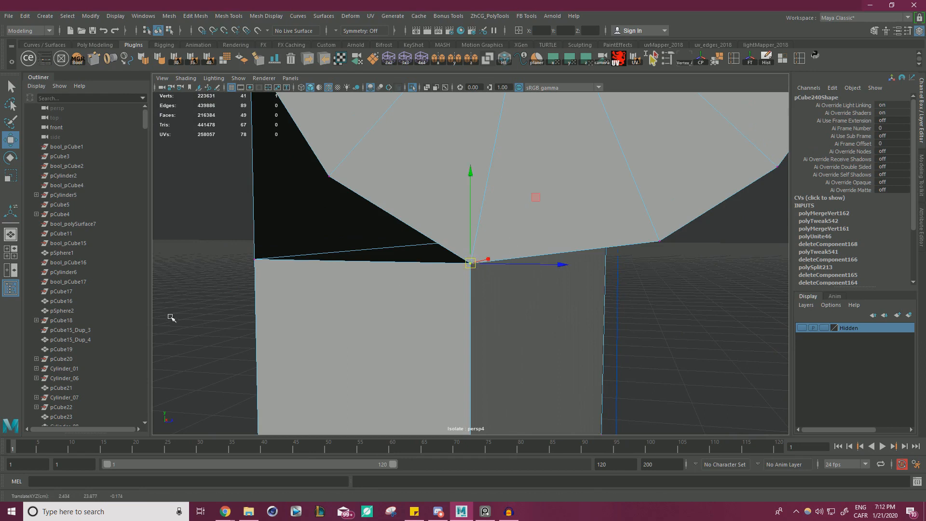
pyautogui.moveTo(200, 313); pyautogui.dragTo(499, 161)
pyautogui.keyDown('shift'); pyautogui.moveTo(483, 237); pyautogui.dragTo(540, 187, button='right'); pyautogui.keyUp('shift')
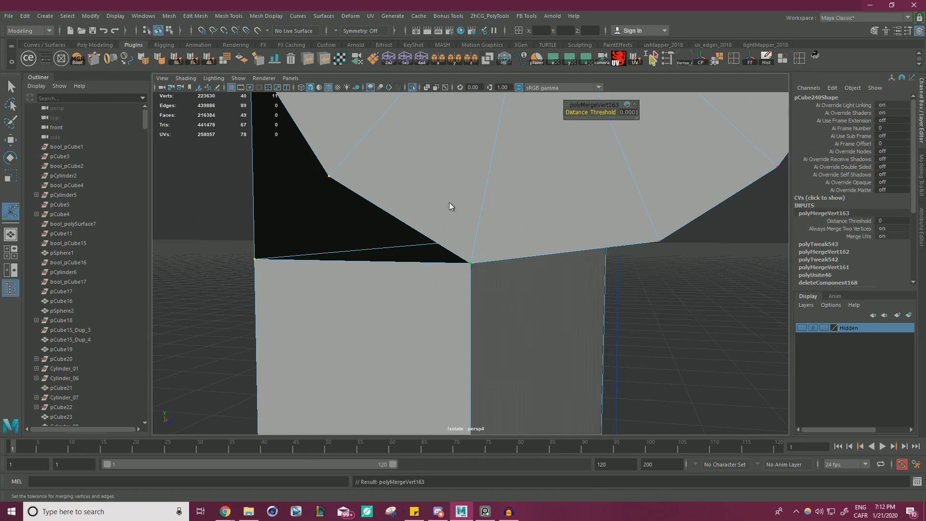
# Select the open border edge loop around the gap beneath the cylinder and look through the edge operations
pyautogui.moveTo(449, 202); pyautogui.dragTo(378, 224, button='right')
pyautogui.doubleClick(420, 205)
pyautogui.keyDown('alt'); pyautogui.moveTo(378, 223); pyautogui.dragTo(501, 204); pyautogui.keyUp('alt')
pyautogui.keyDown('shift'); pyautogui.rightClick(564, 152); pyautogui.keyUp('shift')
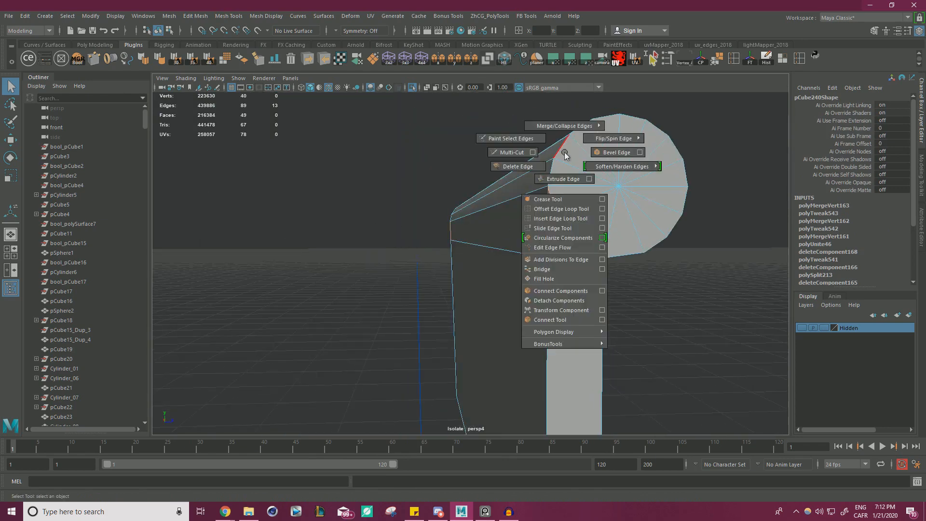
pyautogui.keyDown('shift'); pyautogui.moveTo(560, 164); pyautogui.dragTo(586, 210, button='right'); pyautogui.keyUp('shift')
pyautogui.keyDown('alt'); pyautogui.moveTo(632, 232); pyautogui.dragTo(556, 219, button='middle'); pyautogui.keyUp('alt')
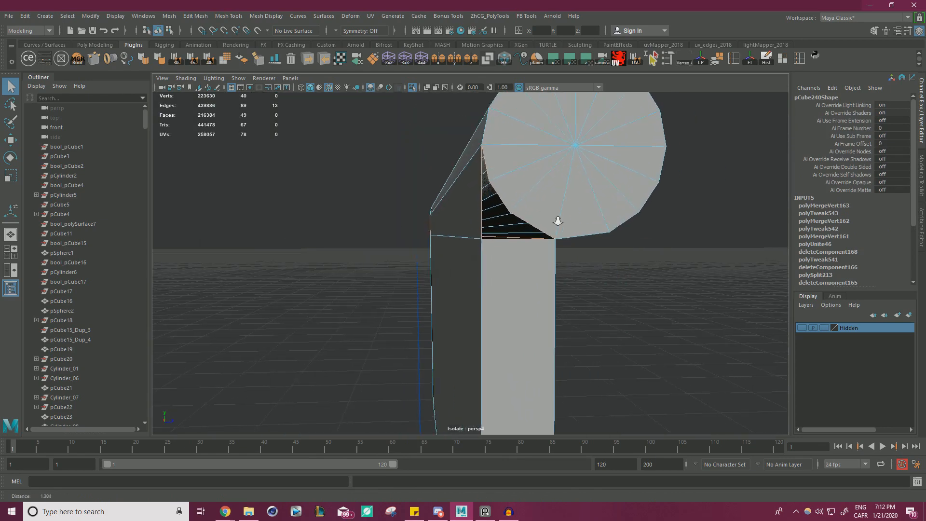
pyautogui.keyDown('alt'); pyautogui.moveTo(556, 219); pyautogui.dragTo(576, 222, button='right'); pyautogui.keyUp('alt')
# Test the weld at the plate's upper corner by moving its shared vertex, and undo the move
pyautogui.moveTo(478, 234); pyautogui.dragTo(537, 346, button='right')
pyautogui.click(484, 234)
pyautogui.press('w')
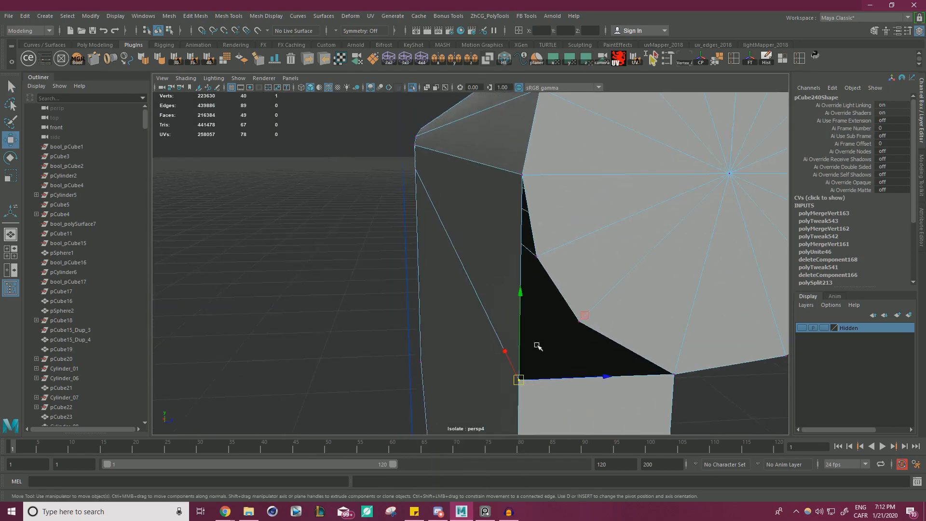
pyautogui.keyDown('alt'); pyautogui.moveTo(563, 314); pyautogui.dragTo(515, 266, button='middle'); pyautogui.keyUp('alt')
pyautogui.click(627, 327)
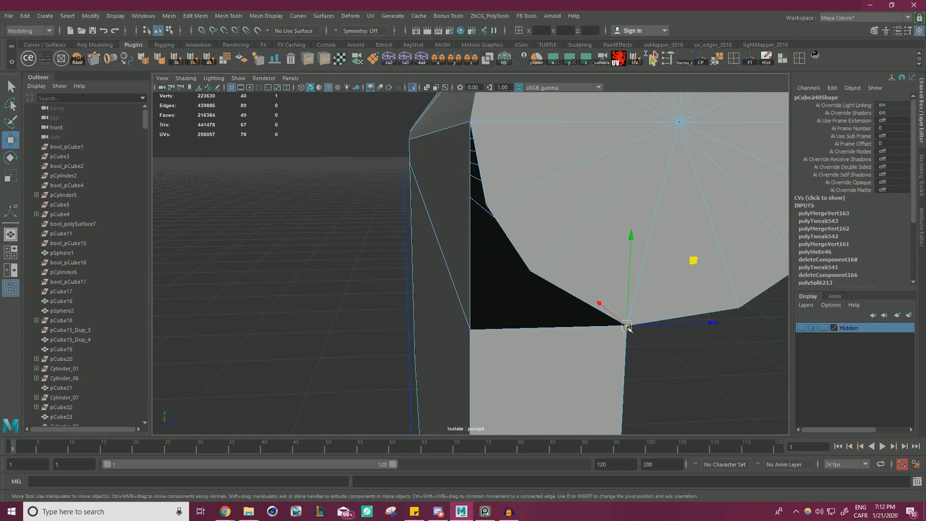
pyautogui.moveTo(695, 258); pyautogui.dragTo(704, 260)
pyautogui.hotkey('ctrl', 'z')
# Examine the gap beneath the cylinder from both sides, checking its corner vertex and border edge loop
pyautogui.click(471, 121)
pyautogui.keyDown('alt'); pyautogui.moveTo(503, 109); pyautogui.dragTo(511, 149, button='middle'); pyautogui.keyUp('alt')
pyautogui.keyDown('alt'); pyautogui.moveTo(572, 227); pyautogui.dragTo(529, 207, button='right'); pyautogui.keyUp('alt')
pyautogui.rightClick(529, 234)
pyautogui.doubleClick(508, 271)
pyautogui.keyDown('alt'); pyautogui.moveTo(507, 273); pyautogui.dragTo(473, 273, button='right'); pyautogui.keyUp('alt')
pyautogui.keyDown('alt'); pyautogui.moveTo(467, 274); pyautogui.dragTo(550, 269); pyautogui.keyUp('alt')
pyautogui.keyDown('alt'); pyautogui.moveTo(422, 253); pyautogui.dragTo(453, 259); pyautogui.keyUp('alt')
pyautogui.moveTo(347, 167); pyautogui.dragTo(297, 169, button='right')
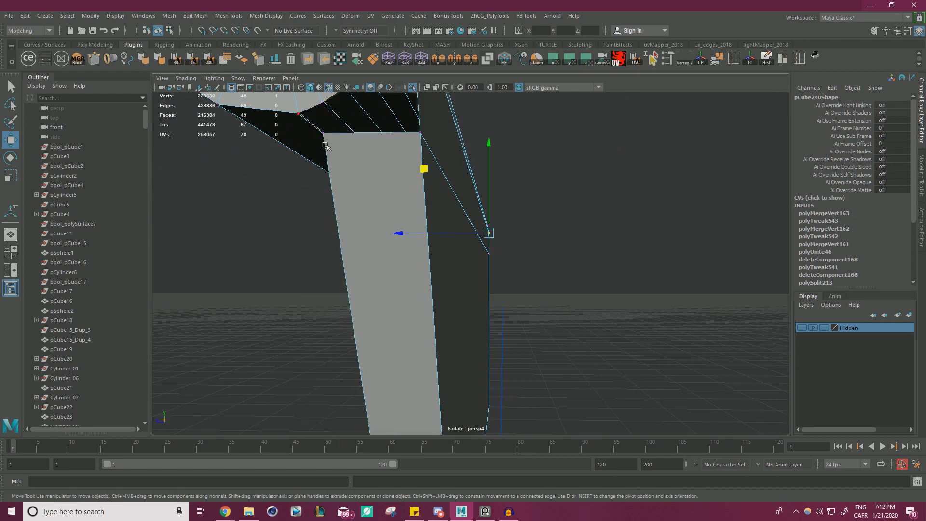
# Try moving the side edge that meets the plate's upper corner to test its connection
pyautogui.click(323, 134)
pyautogui.keyDown('alt'); pyautogui.moveTo(331, 164); pyautogui.dragTo(467, 251); pyautogui.keyUp('alt')
pyautogui.moveTo(366, 164); pyautogui.dragTo(366, 140, button='right')
pyautogui.click(370, 164)
pyautogui.moveTo(630, 239); pyautogui.dragTo(624, 268)
pyautogui.keyDown('alt'); pyautogui.moveTo(675, 288); pyautogui.dragTo(520, 245); pyautogui.keyUp('alt')
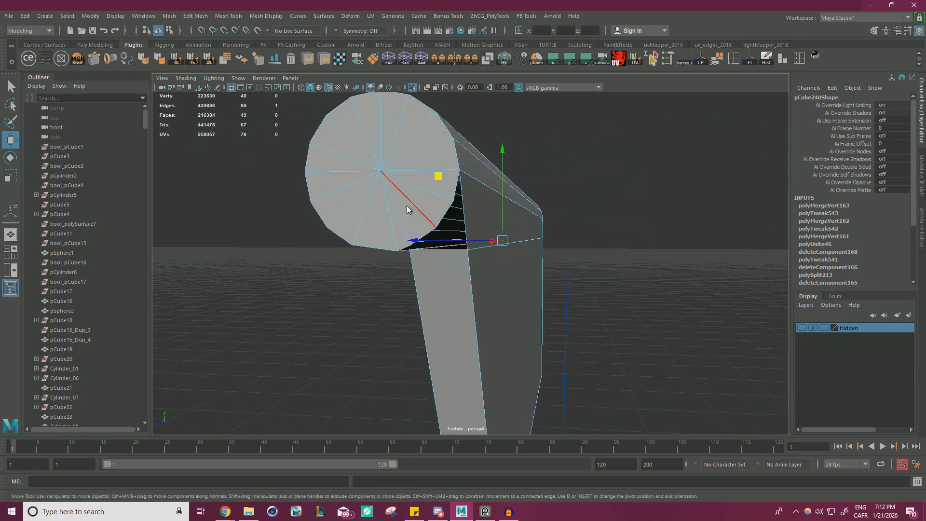
# Inspect the cylinder cap's faces and vertices around the open gap above the plate
pyautogui.moveTo(406, 207); pyautogui.dragTo(405, 224, button='right')
pyautogui.click(404, 223)
pyautogui.keyDown('alt'); pyautogui.moveTo(405, 223); pyautogui.dragTo(357, 171); pyautogui.keyUp('alt')
pyautogui.moveTo(357, 171); pyautogui.dragTo(308, 165, button='right')
pyautogui.click(383, 236)
pyautogui.click(364, 189)
pyautogui.keyDown('alt'); pyautogui.moveTo(448, 219); pyautogui.dragTo(382, 222, button='right'); pyautogui.keyUp('alt')
pyautogui.keyDown('alt'); pyautogui.moveTo(429, 277); pyautogui.dragTo(476, 216, button='middle'); pyautogui.keyUp('alt')
pyautogui.keyDown('alt'); pyautogui.moveTo(475, 215); pyautogui.dragTo(504, 193, button='right'); pyautogui.keyUp('alt')
# Extrude the four cylinder cap rim edges bordering the gap toward the plate's top edge
pyautogui.moveTo(509, 184); pyautogui.dragTo(310, 258, button='right')
pyautogui.click(515, 171)
pyautogui.press('f')
pyautogui.keyDown('alt'); pyautogui.moveTo(564, 283); pyautogui.dragTo(515, 267); pyautogui.keyUp('alt')
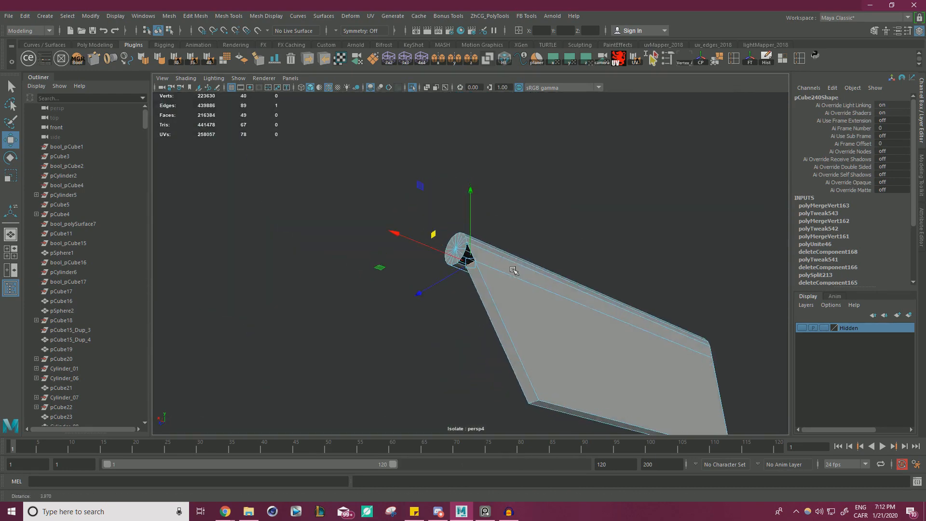
pyautogui.keyDown('alt'); pyautogui.moveTo(515, 268); pyautogui.dragTo(521, 266, button='right'); pyautogui.keyUp('alt')
pyautogui.keyDown('alt'); pyautogui.moveTo(520, 265); pyautogui.dragTo(492, 270); pyautogui.keyUp('alt')
pyautogui.keyDown('alt'); pyautogui.moveTo(492, 270); pyautogui.dragTo(555, 289, button='right'); pyautogui.keyUp('alt')
pyautogui.keyDown('alt'); pyautogui.moveTo(472, 202); pyautogui.dragTo(499, 280, button='middle'); pyautogui.keyUp('alt')
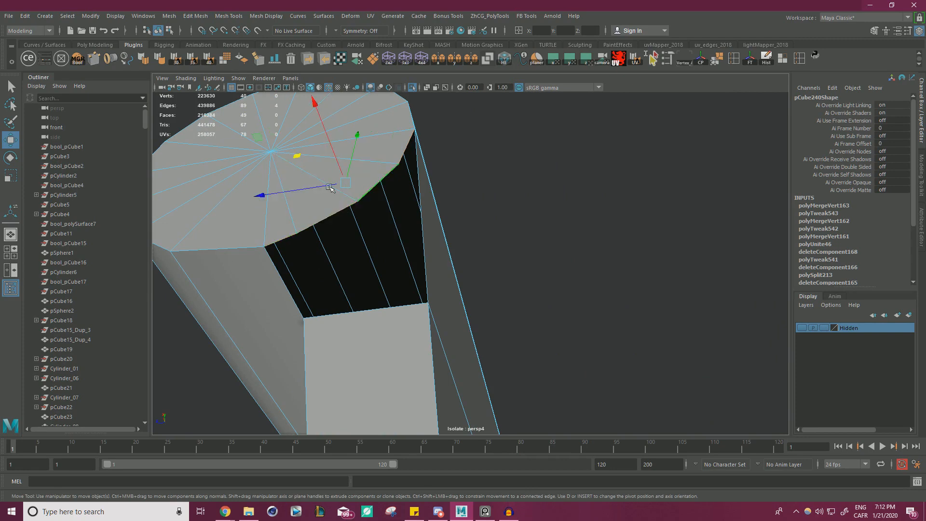
pyautogui.keyDown('alt'); pyautogui.moveTo(332, 187); pyautogui.dragTo(318, 178); pyautogui.keyUp('alt')
pyautogui.keyDown('shift'); pyautogui.moveTo(301, 146); pyautogui.dragTo(319, 165); pyautogui.keyUp('shift')
pyautogui.keyDown('alt'); pyautogui.moveTo(328, 169); pyautogui.dragTo(212, 188, button='right'); pyautogui.keyUp('alt')
pyautogui.keyDown('alt'); pyautogui.moveTo(212, 188); pyautogui.dragTo(217, 173); pyautogui.keyUp('alt')
pyautogui.keyDown('alt'); pyautogui.moveTo(241, 203); pyautogui.dragTo(293, 207, button='right'); pyautogui.keyUp('alt')
pyautogui.keyDown('alt'); pyautogui.moveTo(293, 207); pyautogui.dragTo(347, 208, button='middle'); pyautogui.keyUp('alt')
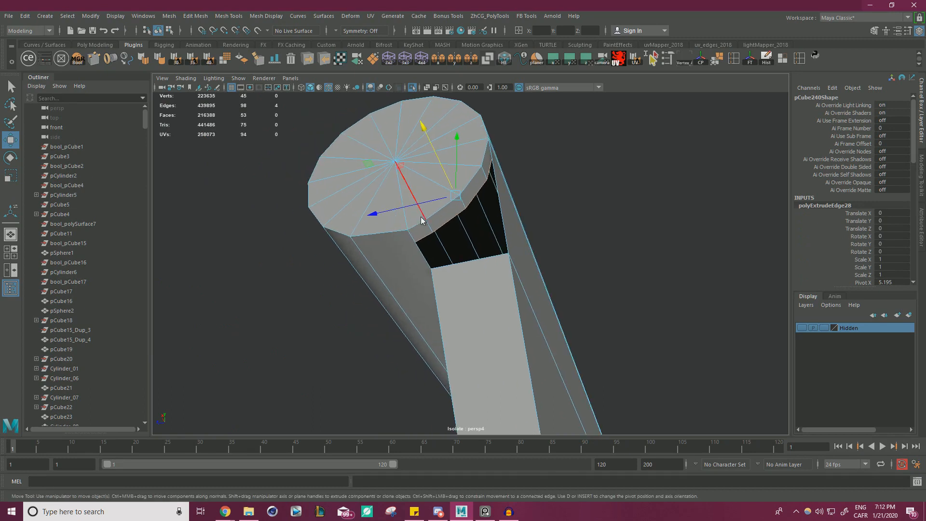
# Snap the extruded strip's vertices onto the two upper corners of the plate's narrow end
pyautogui.moveTo(422, 219); pyautogui.dragTo(399, 231, button='right')
pyautogui.click(414, 240)
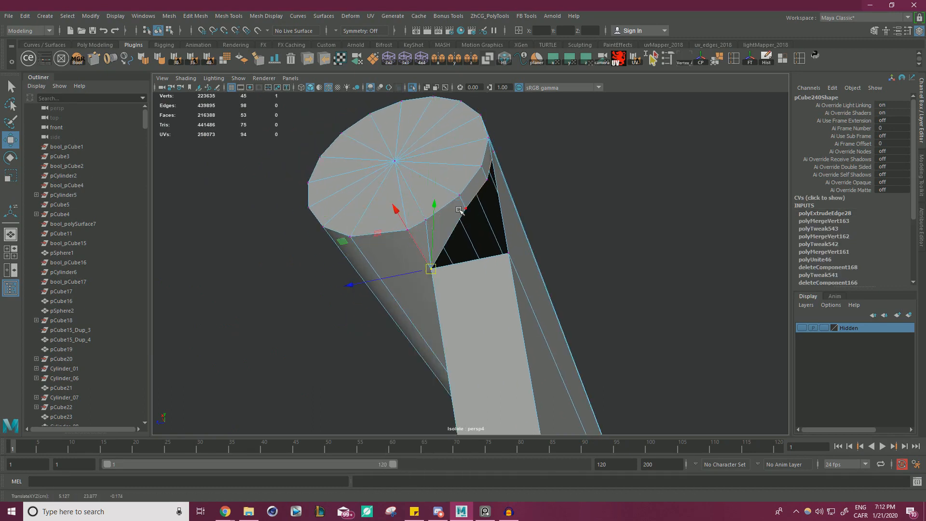
pyautogui.moveTo(464, 208); pyautogui.dragTo(499, 250)
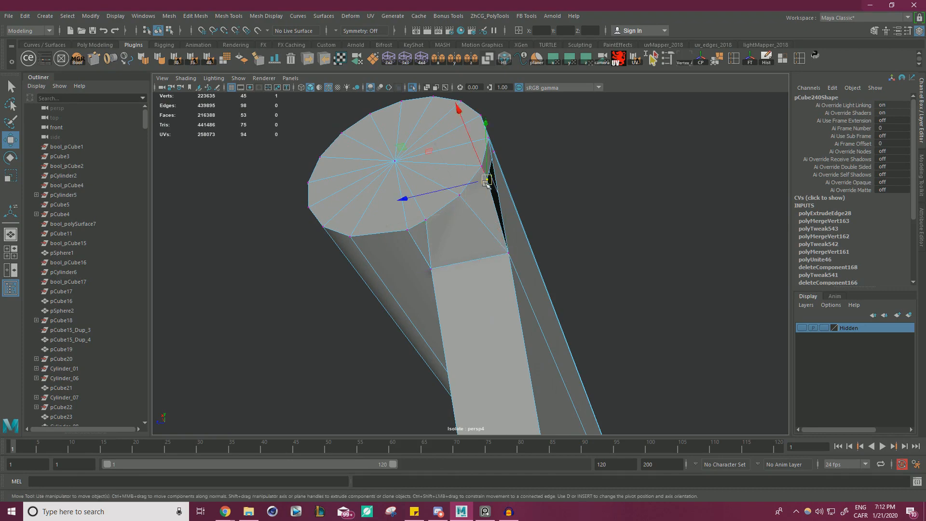
pyautogui.moveTo(486, 182); pyautogui.dragTo(463, 189)
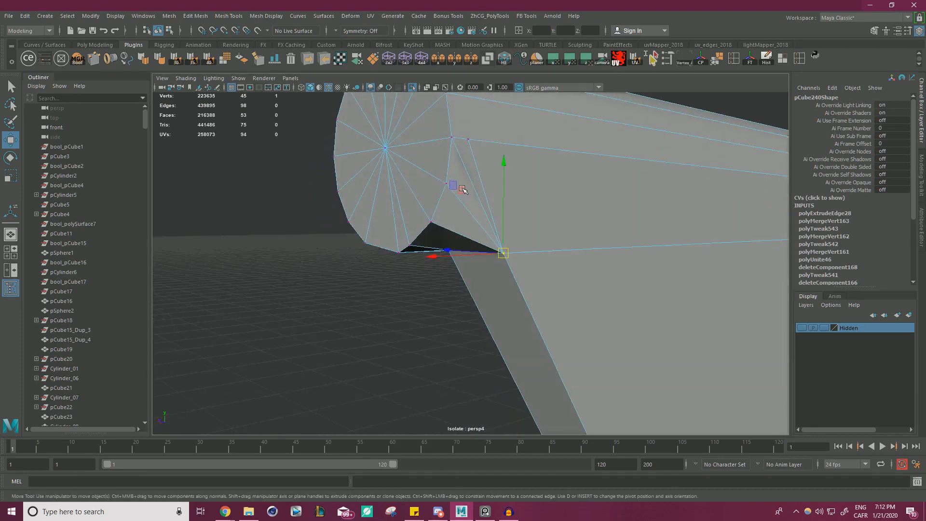
pyautogui.keyDown('alt'); pyautogui.moveTo(508, 150); pyautogui.dragTo(525, 240); pyautogui.keyUp('alt')
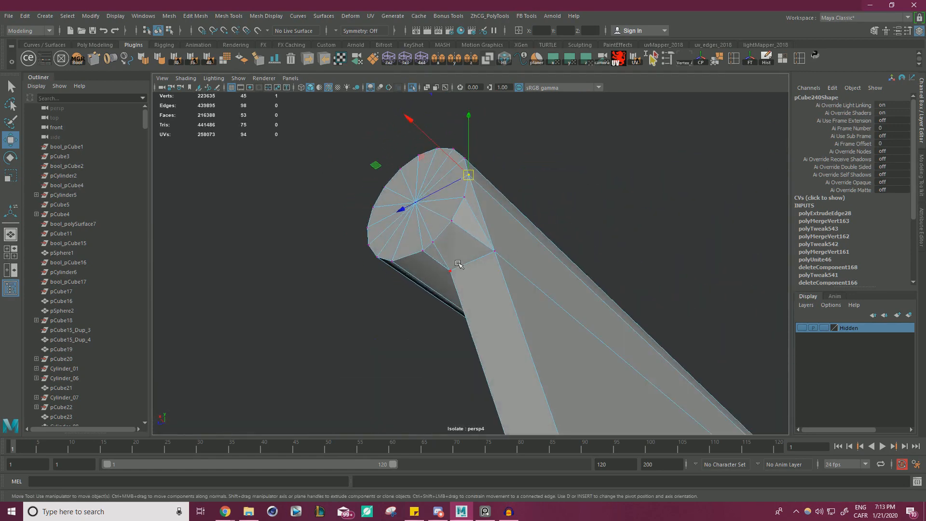
# Slide the extruded strip's inner vertex along the plate's top edge to about its middle
pyautogui.moveTo(396, 293); pyautogui.dragTo(410, 291)
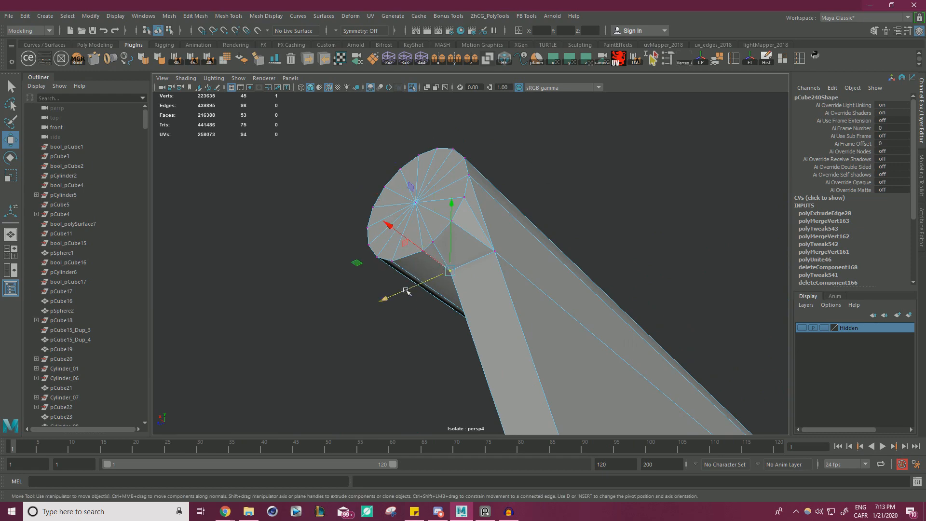
pyautogui.keyDown('alt'); pyautogui.moveTo(424, 286); pyautogui.dragTo(484, 266); pyautogui.keyUp('alt')
pyautogui.press('f')
pyautogui.moveTo(409, 268); pyautogui.dragTo(419, 269)
pyautogui.scroll(-8, 417, 271)
pyautogui.keyDown('alt'); pyautogui.moveTo(416, 278); pyautogui.dragTo(423, 243, button='middle'); pyautogui.keyUp('alt')
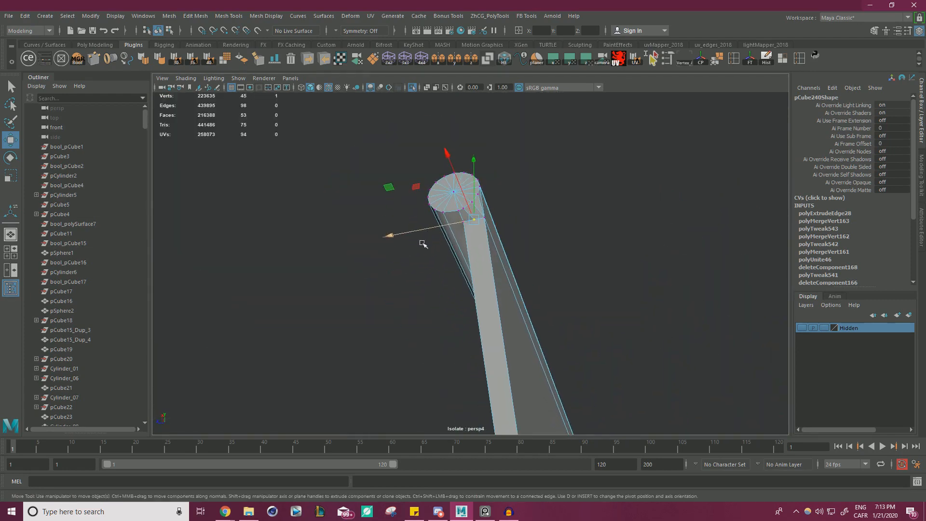
pyautogui.keyDown('alt'); pyautogui.moveTo(423, 243); pyautogui.dragTo(522, 287, button='right'); pyautogui.keyUp('alt')
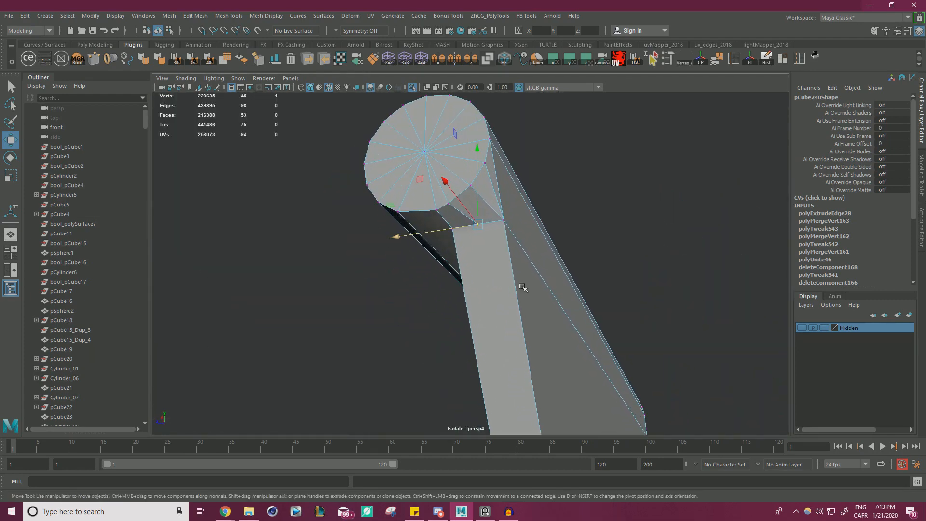
# Insert an edge loop down the middle of the plate's narrow end with Multi-Cut
pyautogui.hotkey('ctrl', 'shift', 'x')
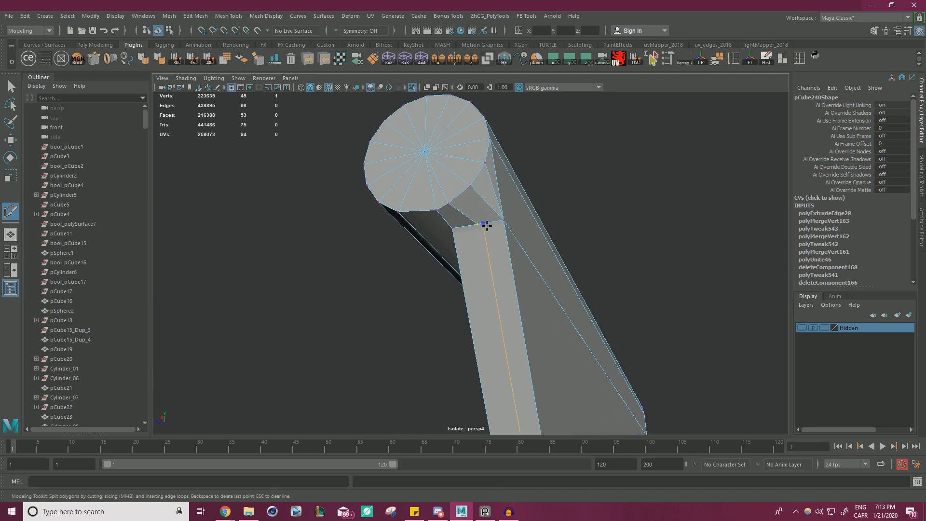
pyautogui.keyDown('ctrl'); pyautogui.click(482, 225); pyautogui.keyUp('ctrl')
pyautogui.press('w')
# Align the strip's middle vertex with the new edge loop and merge all of the mesh's overlapping vertices
pyautogui.moveTo(471, 207); pyautogui.dragTo(454, 211, button='right')
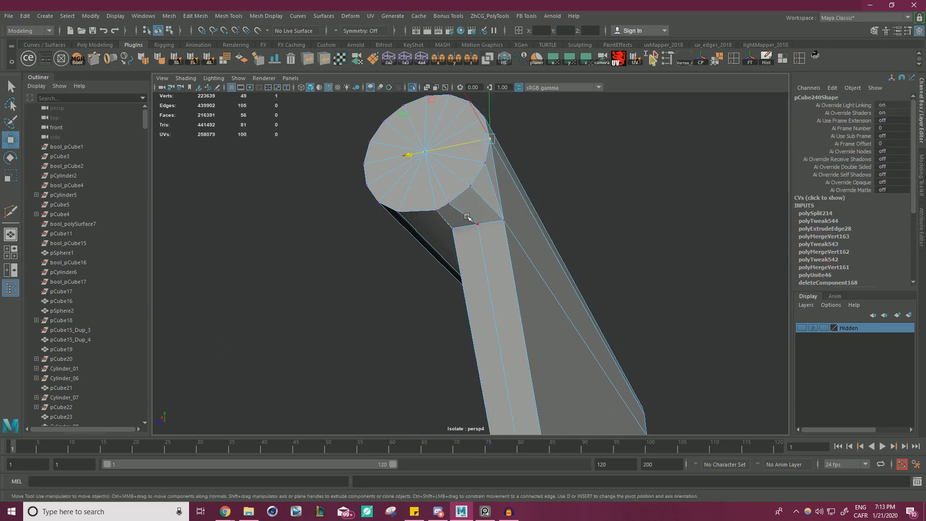
pyautogui.keyDown('alt'); pyautogui.moveTo(543, 255); pyautogui.dragTo(360, 216, button='right'); pyautogui.keyUp('alt')
pyautogui.moveTo(369, 166); pyautogui.dragTo(700, 378)
pyautogui.keyDown('shift'); pyautogui.moveTo(545, 195); pyautogui.dragTo(582, 145, button='right'); pyautogui.keyUp('shift')
pyautogui.keyDown('alt'); pyautogui.moveTo(582, 145); pyautogui.dragTo(743, 337, button='right'); pyautogui.keyUp('alt')
# Examine the new edge loop along the plate's bottom and check the opposite end beneath the cylinder
pyautogui.moveTo(493, 245); pyautogui.dragTo(496, 199, button='right')
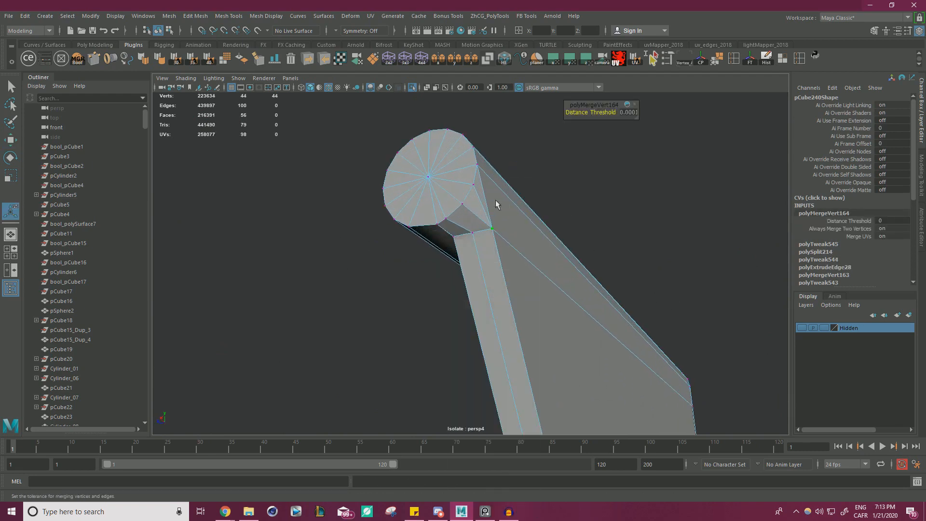
pyautogui.keyDown('alt'); pyautogui.moveTo(488, 284); pyautogui.dragTo(454, 138, button='middle'); pyautogui.keyUp('alt')
pyautogui.click(530, 385)
pyautogui.press('w')
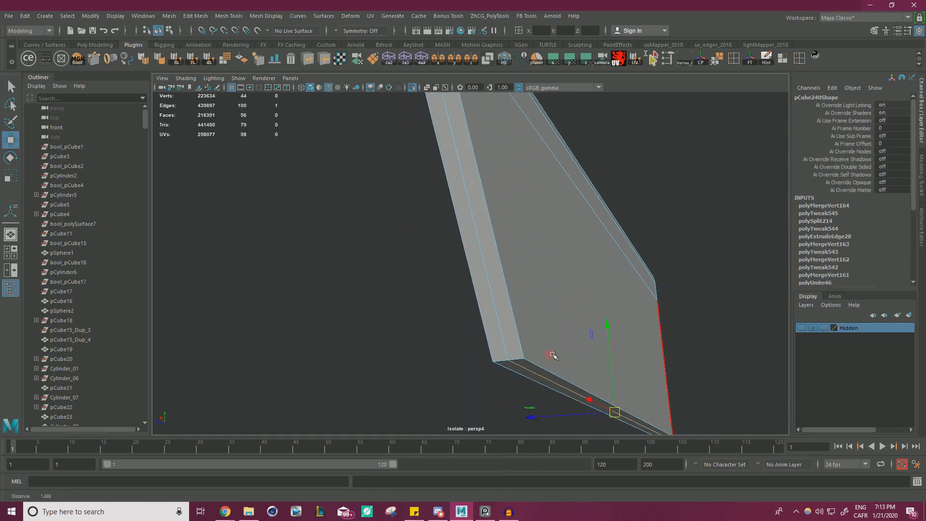
pyautogui.keyDown('alt'); pyautogui.moveTo(551, 355); pyautogui.dragTo(590, 317); pyautogui.keyUp('alt')
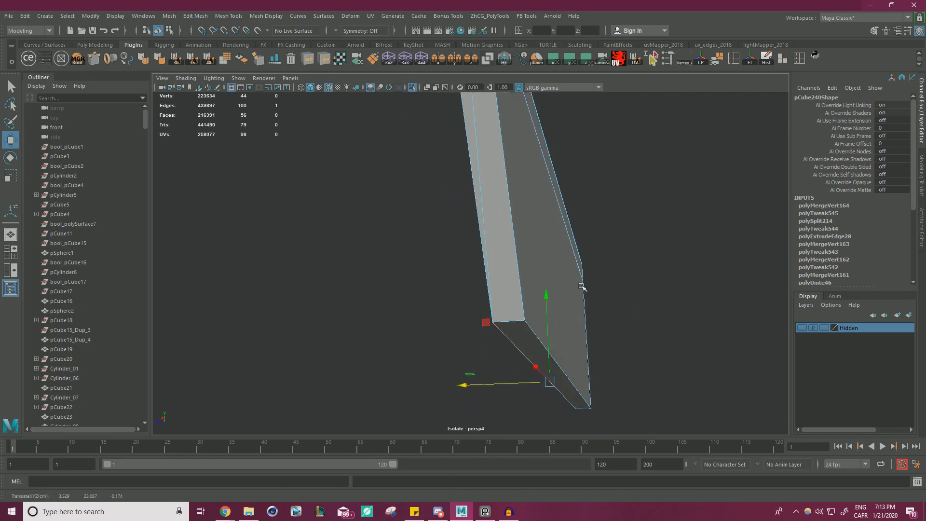
pyautogui.keyDown('alt'); pyautogui.moveTo(636, 270); pyautogui.dragTo(552, 256); pyautogui.keyUp('alt')
pyautogui.keyDown('alt'); pyautogui.moveTo(551, 256); pyautogui.dragTo(470, 168, button='right'); pyautogui.keyUp('alt')
pyautogui.keyDown('alt'); pyautogui.moveTo(470, 168); pyautogui.dragTo(471, 266, button='middle'); pyautogui.keyUp('alt')
pyautogui.keyDown('alt'); pyautogui.moveTo(472, 267); pyautogui.dragTo(475, 277); pyautogui.keyUp('alt')
pyautogui.keyDown('alt'); pyautogui.moveTo(501, 222); pyautogui.dragTo(556, 257, button='right'); pyautogui.keyUp('alt')
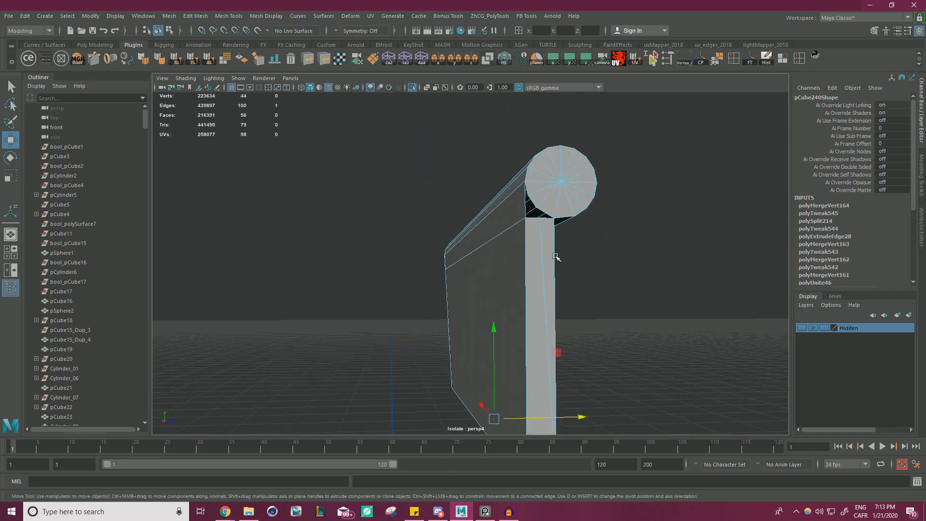
# Snap the loop's middle vertex at the opposite end onto the adjacent plate corner and merge all overlapping vertices
pyautogui.moveTo(549, 225); pyautogui.dragTo(523, 225, button='right')
pyautogui.click(540, 219)
pyautogui.keyDown('alt'); pyautogui.moveTo(547, 224); pyautogui.dragTo(584, 276); pyautogui.keyUp('alt')
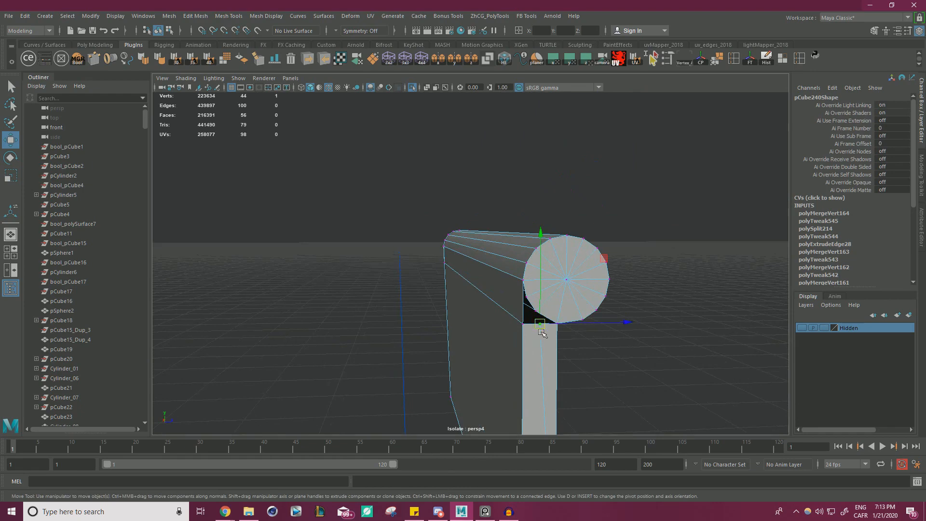
pyautogui.keyDown('alt'); pyautogui.moveTo(598, 320); pyautogui.dragTo(475, 278, button='right'); pyautogui.keyUp('alt')
pyautogui.moveTo(365, 201); pyautogui.dragTo(697, 452)
pyautogui.keyDown('shift'); pyautogui.moveTo(568, 206); pyautogui.dragTo(588, 167, button='right'); pyautogui.keyUp('shift')
pyautogui.keyDown('alt'); pyautogui.moveTo(561, 300); pyautogui.dragTo(567, 331, button='right'); pyautogui.keyUp('alt')
pyautogui.keyDown('alt'); pyautogui.moveTo(567, 332); pyautogui.dragTo(554, 273, button='middle'); pyautogui.keyUp('alt')
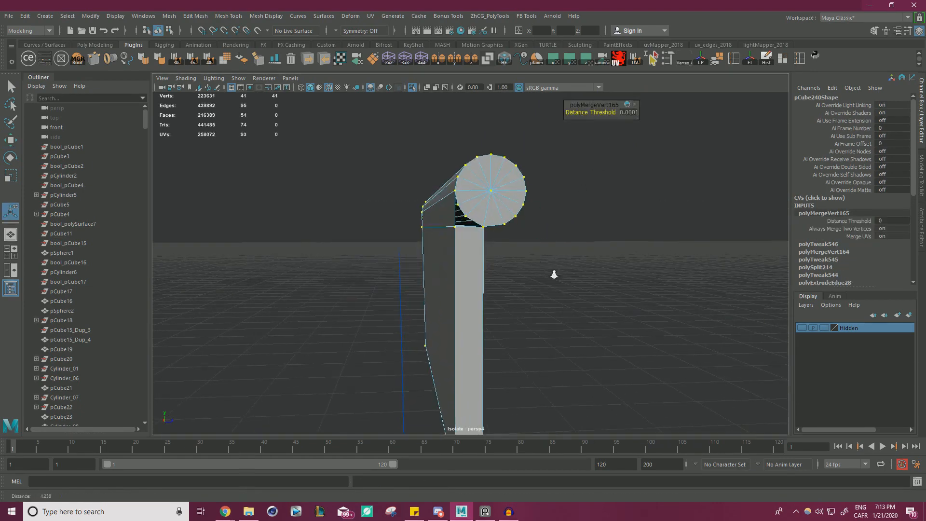
# Examine the seam between the cylinder's underside and the plate, checking the border edges around the end corner
pyautogui.keyDown('alt'); pyautogui.moveTo(554, 273); pyautogui.dragTo(562, 287, button='right'); pyautogui.keyUp('alt')
pyautogui.moveTo(504, 164); pyautogui.dragTo(502, 144, button='right')
pyautogui.doubleClick(466, 207)
pyautogui.keyDown('alt'); pyautogui.moveTo(485, 215); pyautogui.dragTo(453, 208, button='right'); pyautogui.keyUp('alt')
pyautogui.keyDown('alt'); pyautogui.moveTo(453, 209); pyautogui.dragTo(550, 218); pyautogui.keyUp('alt')
pyautogui.press('w')
pyautogui.scroll(2, 610, 215)
pyautogui.keyDown('alt'); pyautogui.moveTo(613, 251); pyautogui.dragTo(550, 265); pyautogui.keyUp('alt')
pyautogui.scroll(5, 550, 265)
pyautogui.moveTo(512, 202); pyautogui.dragTo(475, 203, button='right')
pyautogui.keyDown('alt'); pyautogui.moveTo(487, 208); pyautogui.dragTo(612, 217); pyautogui.keyUp('alt')
pyautogui.hotkey('ctrl', 'shift', 'x')
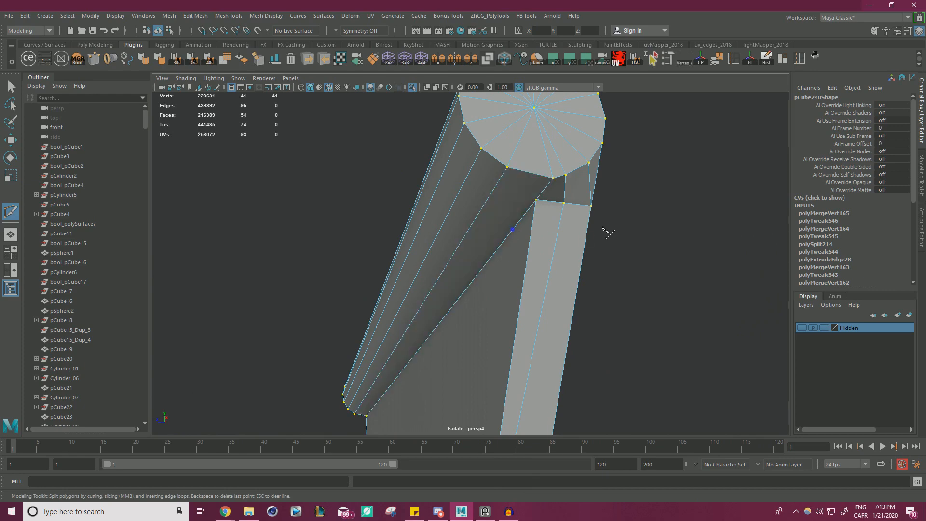
pyautogui.keyDown('alt'); pyautogui.moveTo(659, 230); pyautogui.dragTo(627, 227); pyautogui.keyUp('alt')
pyautogui.moveTo(536, 202); pyautogui.dragTo(533, 187, button='right')
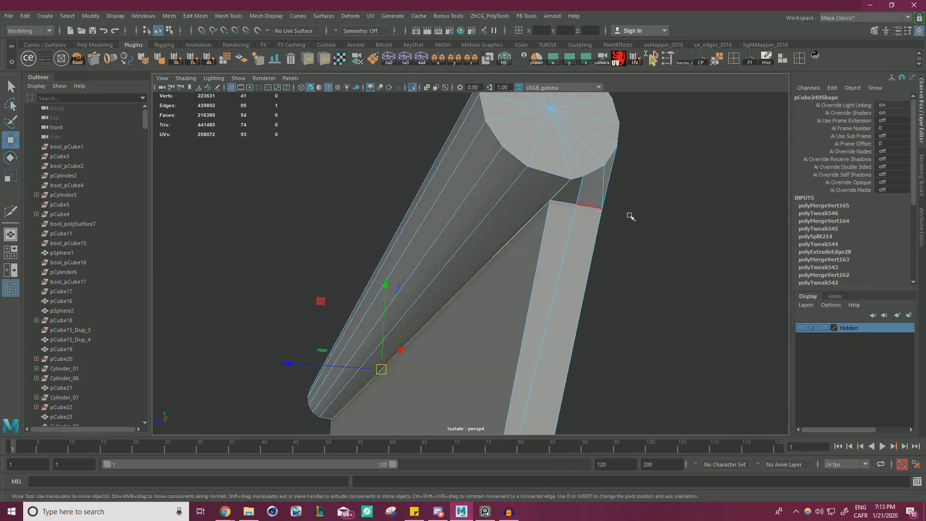
pyautogui.keyDown('alt'); pyautogui.moveTo(630, 215); pyautogui.dragTo(661, 249); pyautogui.keyUp('alt')
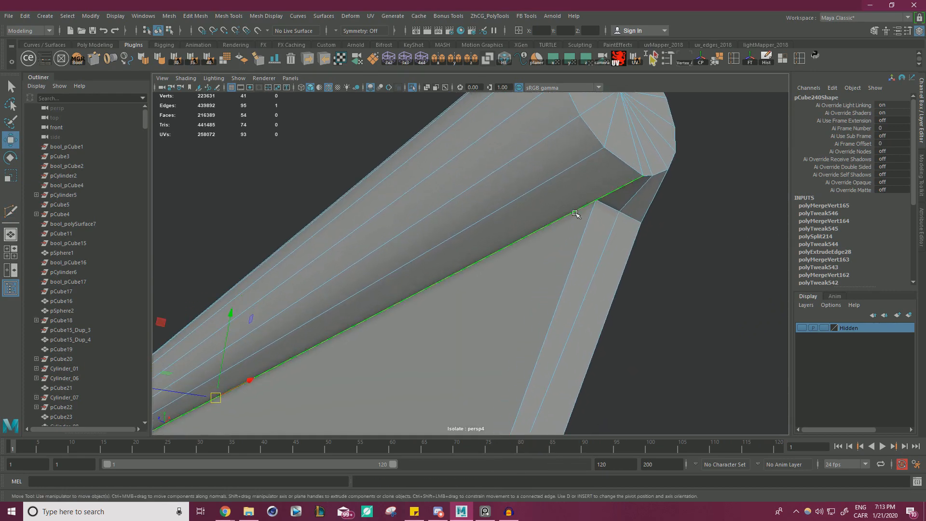
# Pull the plate's corner vertex away from the cylinder and cut an edge from the cap rim to the cylinder's lower border
pyautogui.moveTo(592, 212); pyautogui.dragTo(588, 215, button='right')
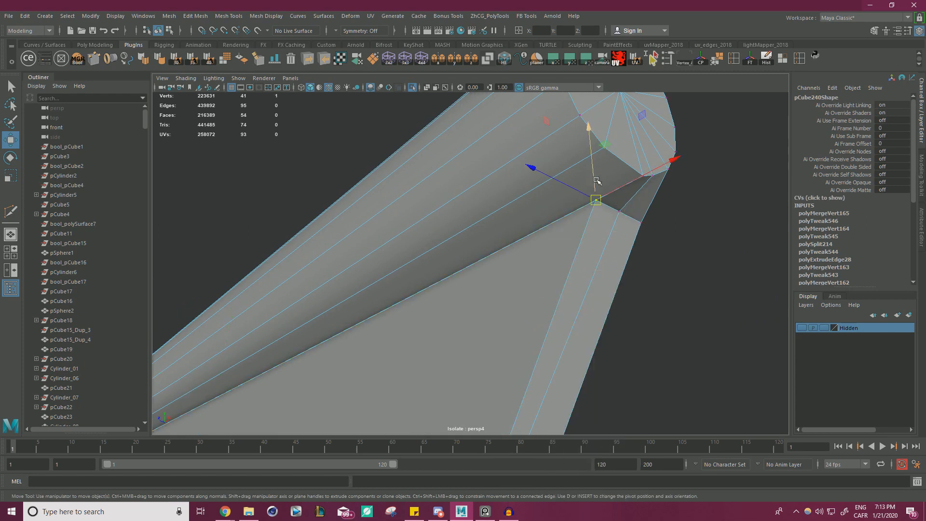
pyautogui.moveTo(595, 174); pyautogui.dragTo(624, 205)
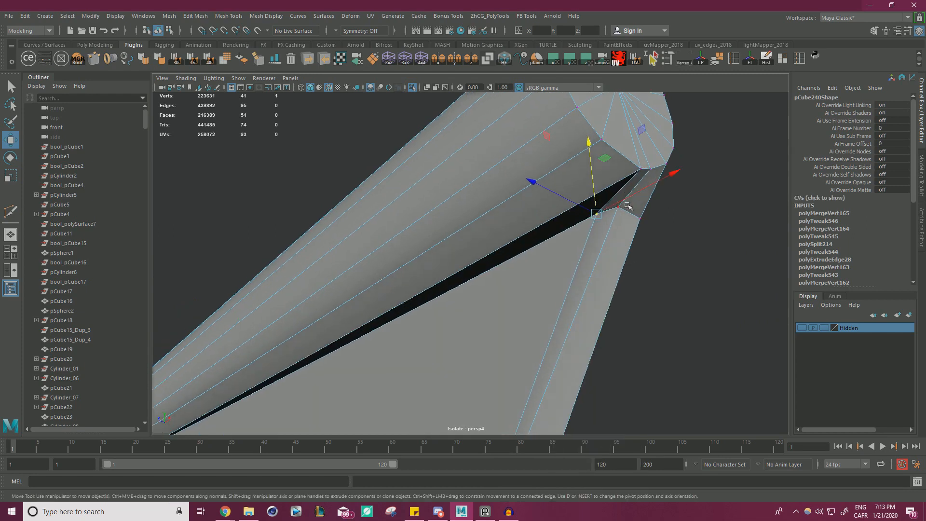
pyautogui.hotkey('ctrl', 'shift', 'x')
pyautogui.click(640, 218)
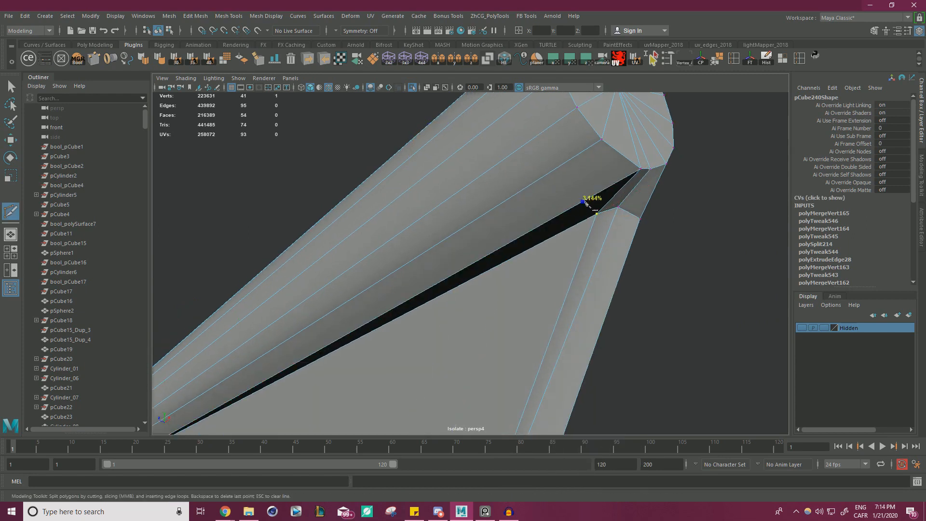
pyautogui.press('w')
# Snap the plate's corner vertex onto the new cut point on the cylinder's lower border edge
pyautogui.rightClick(620, 220)
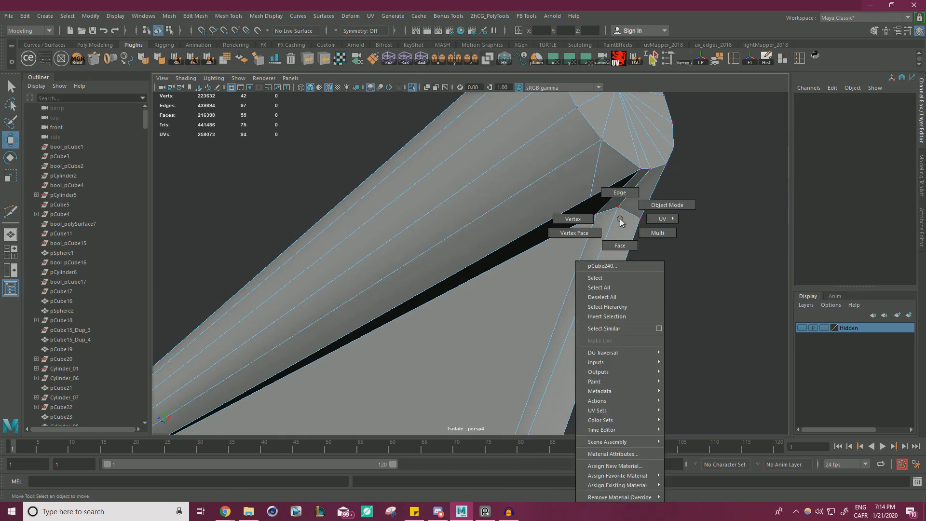
pyautogui.moveTo(573, 218); pyautogui.dragTo(573, 218, button='right')
pyautogui.click(594, 215)
pyautogui.keyDown('alt'); pyautogui.moveTo(595, 216); pyautogui.dragTo(590, 267); pyautogui.keyUp('alt')
pyautogui.moveTo(589, 268)
pyautogui.keyDown('alt'); pyautogui.mouseDown(button='right')
pyautogui.moveTo(612, 272)
pyautogui.moveTo(603, 275)
pyautogui.mouseUp(button='right'); pyautogui.keyUp('alt')
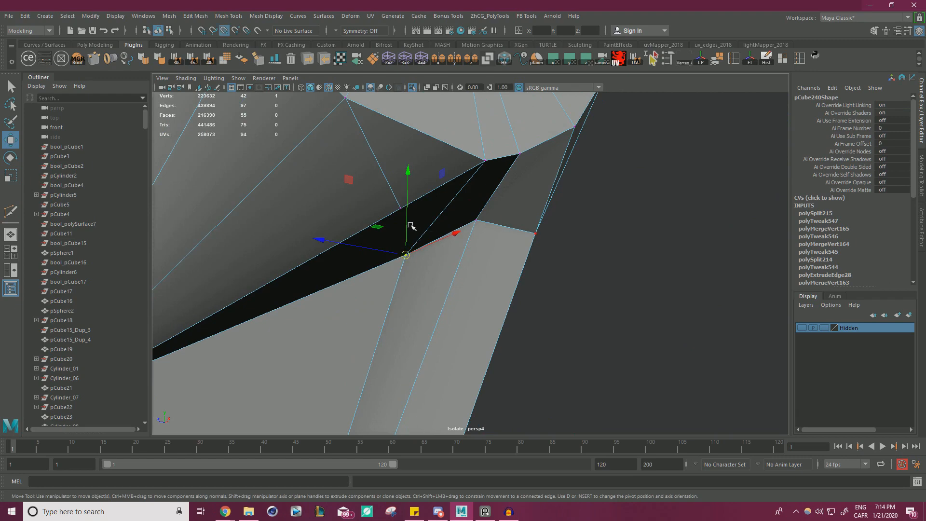
pyautogui.moveTo(411, 225); pyautogui.dragTo(459, 218)
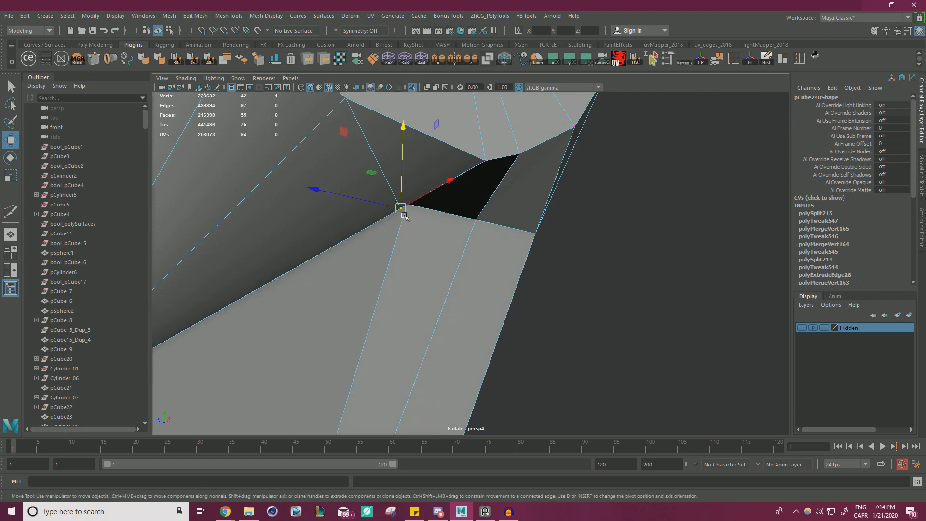
pyautogui.moveTo(403, 215); pyautogui.dragTo(408, 210)
# Merge all of the mesh's vertices to weld the plate corner to the cylinder's new cut point
pyautogui.keyDown('alt'); pyautogui.moveTo(409, 209); pyautogui.dragTo(345, 217, button='right'); pyautogui.keyUp('alt')
pyautogui.keyDown('alt'); pyautogui.moveTo(346, 217); pyautogui.dragTo(331, 219); pyautogui.keyUp('alt')
pyautogui.keyDown('alt'); pyautogui.moveTo(331, 219); pyautogui.dragTo(318, 217, button='right'); pyautogui.keyUp('alt')
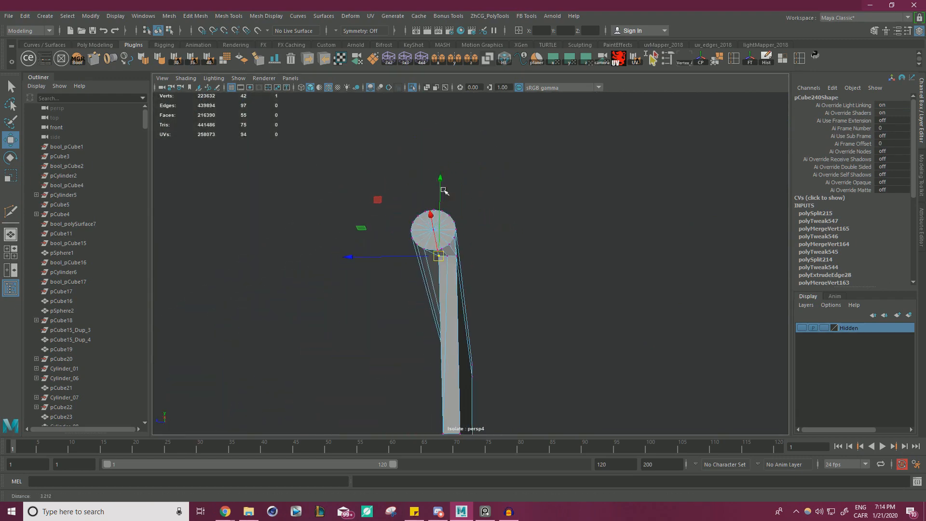
pyautogui.keyDown('alt'); pyautogui.moveTo(443, 190); pyautogui.dragTo(343, 118); pyautogui.keyUp('alt')
pyautogui.keyDown('shift'); pyautogui.moveTo(523, 187); pyautogui.dragTo(562, 145, button='right'); pyautogui.keyUp('shift')
pyautogui.keyDown('alt'); pyautogui.moveTo(506, 200); pyautogui.dragTo(562, 279, button='right'); pyautogui.keyUp('alt')
pyautogui.keyDown('alt'); pyautogui.moveTo(563, 278); pyautogui.dragTo(574, 289, button='middle'); pyautogui.keyUp('alt')
pyautogui.keyDown('alt'); pyautogui.moveTo(574, 290); pyautogui.dragTo(592, 290, button='right'); pyautogui.keyUp('alt')
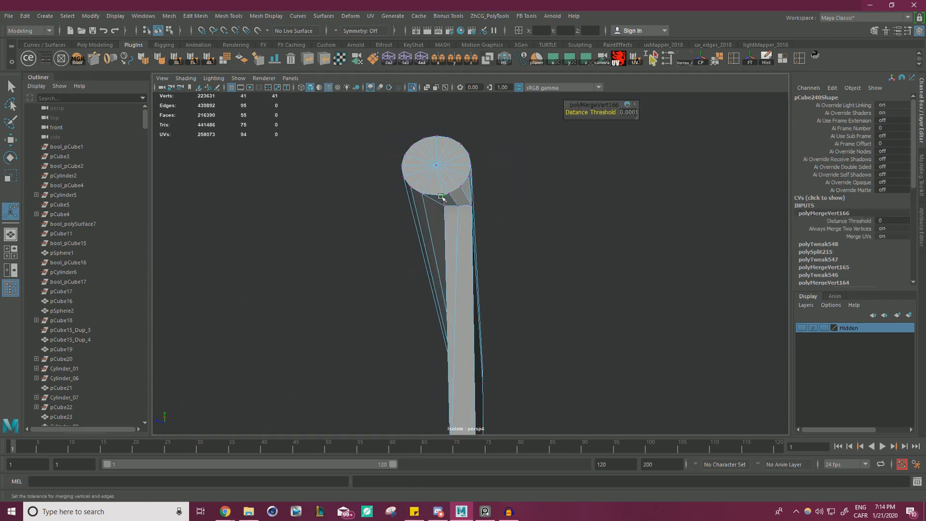
# Check the welded corner beneath the cylinder, select every vertex of the part and run Merge Vertices again
pyautogui.click(441, 197)
pyautogui.press('w')
pyautogui.press('f')
pyautogui.keyDown('alt'); pyautogui.moveTo(695, 314); pyautogui.dragTo(504, 285); pyautogui.keyUp('alt')
pyautogui.keyDown('alt'); pyautogui.moveTo(504, 284); pyautogui.dragTo(289, 217, button='right'); pyautogui.keyUp('alt')
pyautogui.moveTo(375, 177); pyautogui.dragTo(506, 260)
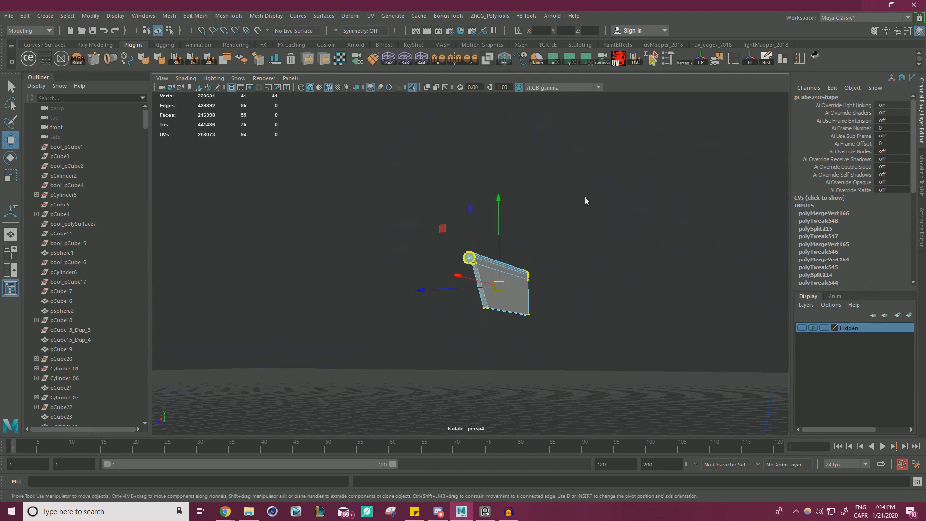
pyautogui.keyDown('shift'); pyautogui.moveTo(585, 200); pyautogui.dragTo(612, 160, button='right'); pyautogui.keyUp('shift')
pyautogui.scroll(3, 587, 217)
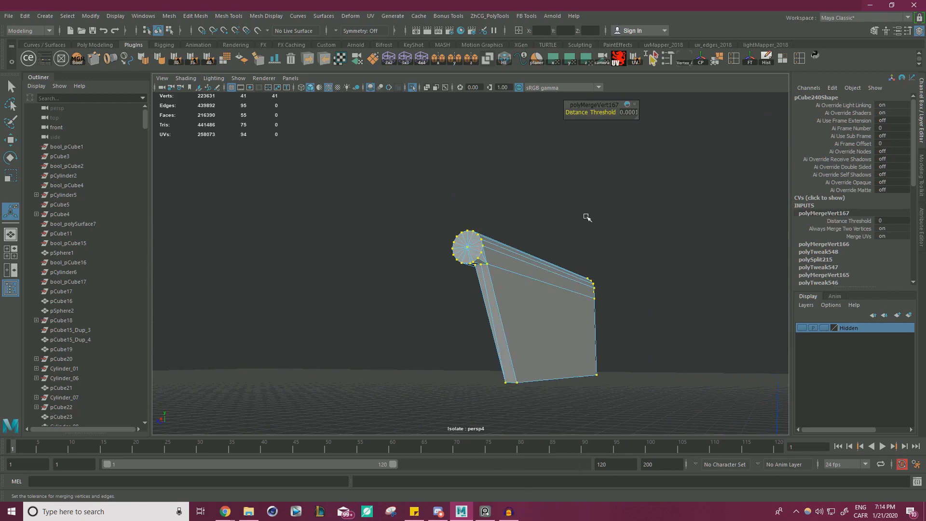
# Fill the open border between the cylinder cap and the plate's upper corner, and check the corner vertex of the new face
pyautogui.keyDown('alt'); pyautogui.moveTo(587, 217); pyautogui.dragTo(320, 295); pyautogui.keyUp('alt')
pyautogui.keyDown('alt'); pyautogui.moveTo(320, 296); pyautogui.dragTo(551, 306, button='right'); pyautogui.keyUp('alt')
pyautogui.moveTo(639, 233); pyautogui.dragTo(649, 205, button='right')
pyautogui.click(641, 308)
pyautogui.keyDown('shift'); pyautogui.moveTo(477, 154); pyautogui.dragTo(472, 186, button='right'); pyautogui.keyUp('shift')
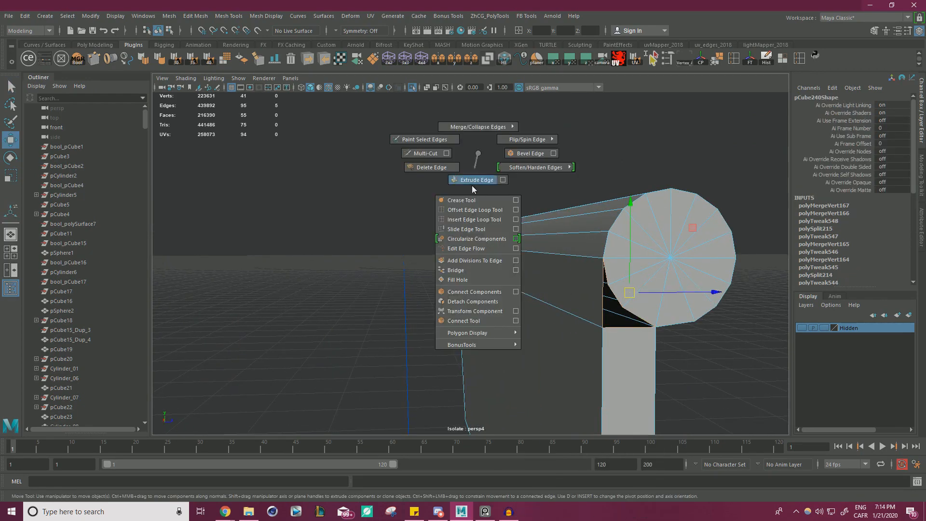
pyautogui.keyDown('shift'); pyautogui.moveTo(464, 282); pyautogui.dragTo(465, 281, button='right'); pyautogui.keyUp('shift')
pyautogui.keyDown('alt'); pyautogui.moveTo(511, 258); pyautogui.dragTo(464, 256); pyautogui.keyUp('alt')
pyautogui.keyDown('alt'); pyautogui.moveTo(463, 256); pyautogui.dragTo(490, 233, button='right'); pyautogui.keyUp('alt')
pyautogui.moveTo(469, 245); pyautogui.dragTo(461, 209)
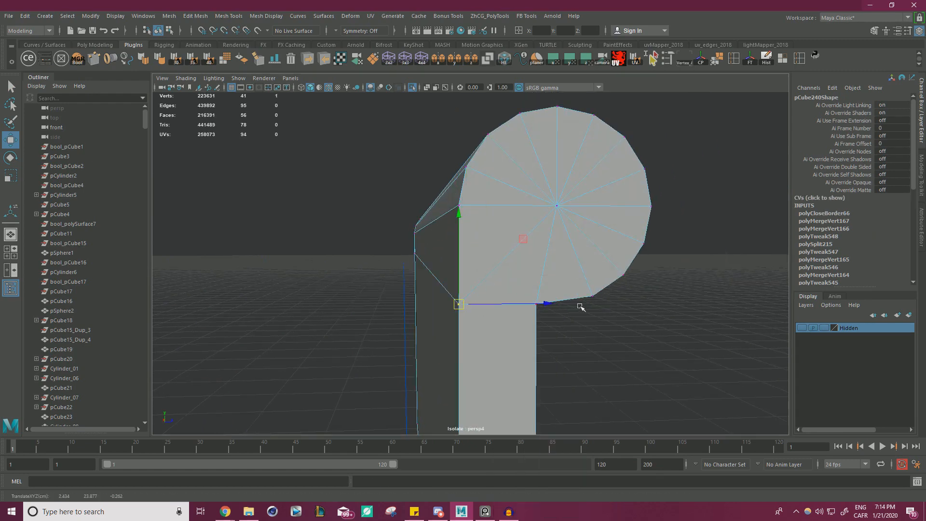
# Merge all of the part's vertices once more and soften its edges with a 40-degree angle
pyautogui.keyDown('alt'); pyautogui.moveTo(580, 307); pyautogui.dragTo(550, 281, button='right'); pyautogui.keyUp('alt')
pyautogui.keyDown('alt'); pyautogui.moveTo(550, 281); pyautogui.dragTo(570, 316); pyautogui.keyUp('alt')
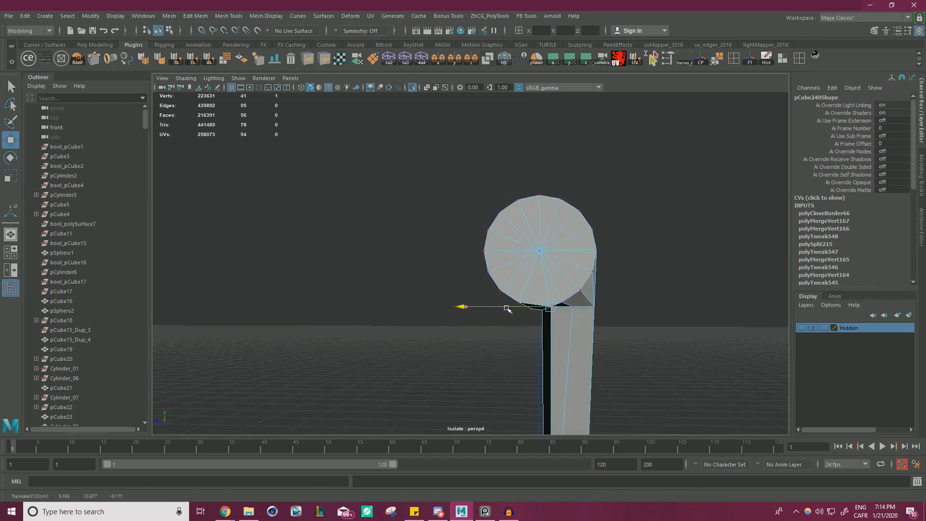
pyautogui.keyDown('alt'); pyautogui.moveTo(529, 286); pyautogui.dragTo(554, 291); pyautogui.keyUp('alt')
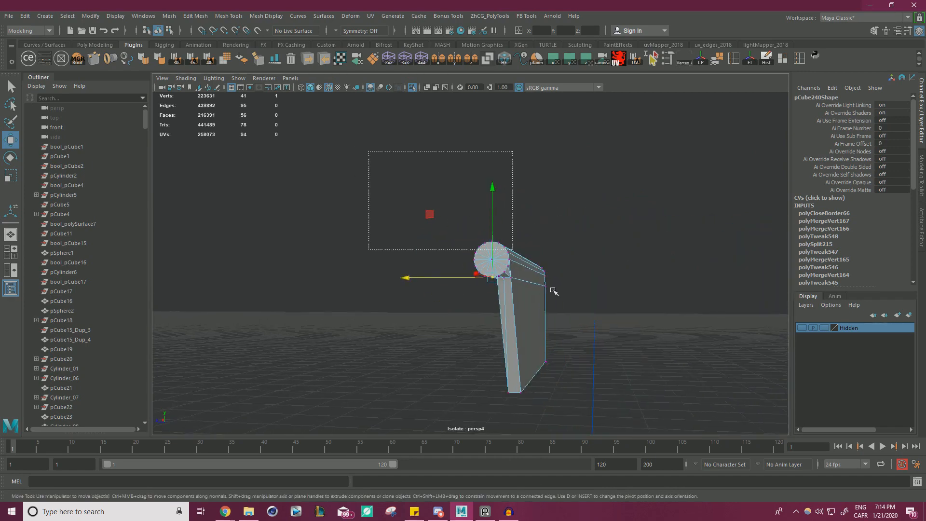
pyautogui.keyDown('shift'); pyautogui.moveTo(598, 199); pyautogui.dragTo(632, 156, button='right'); pyautogui.keyUp('shift')
pyautogui.moveTo(490, 270); pyautogui.dragTo(534, 220, button='right')
pyautogui.click(633, 208)
pyautogui.moveTo(633, 208); pyautogui.dragTo(512, 294)
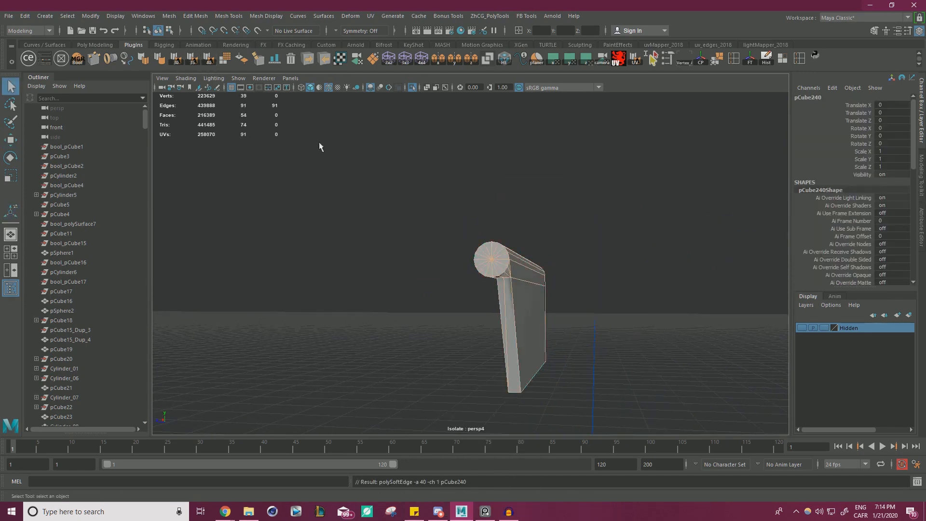
# Examine the shading and the joining faces between the plate and the underside of the cylinder
pyautogui.click(461, 183)
pyautogui.keyDown('alt'); pyautogui.moveTo(461, 183); pyautogui.dragTo(562, 268); pyautogui.keyUp('alt')
pyautogui.click(544, 254)
pyautogui.scroll(4, 563, 269)
pyautogui.moveTo(488, 244); pyautogui.dragTo(487, 293, button='right')
pyautogui.click(496, 245)
pyautogui.keyDown('shift'); pyautogui.click(475, 252); pyautogui.keyUp('shift')
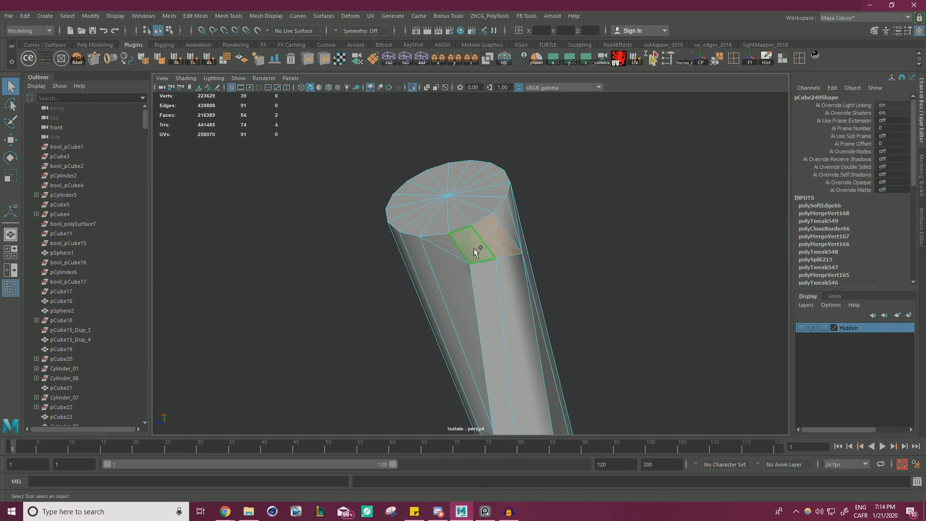
pyautogui.keyDown('shift'); pyautogui.doubleClick(475, 253); pyautogui.keyUp('shift')
pyautogui.keyDown('alt'); pyautogui.moveTo(540, 263); pyautogui.dragTo(482, 219); pyautogui.keyUp('alt')
pyautogui.moveTo(479, 217); pyautogui.dragTo(526, 204, button='right')
pyautogui.click(538, 186)
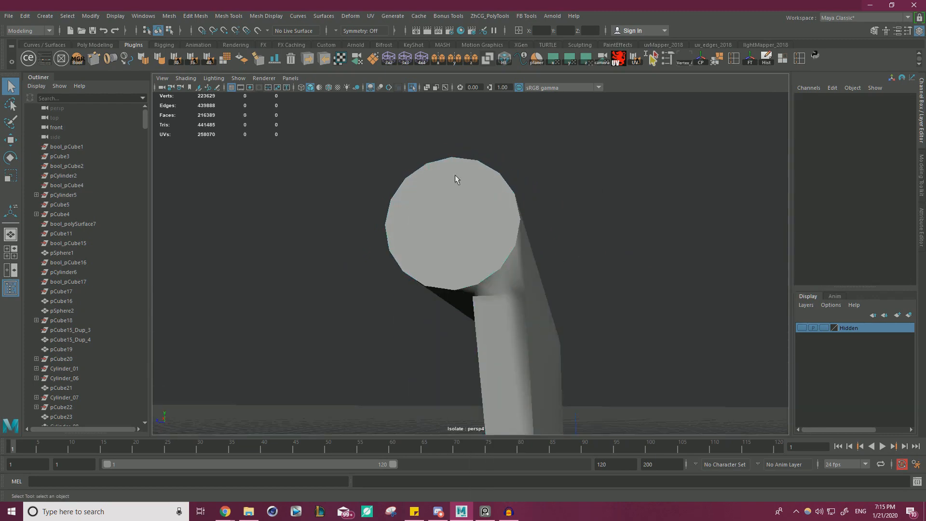
# View the part together with the whole typewriter, and isolate it again
pyautogui.click(411, 89)
pyautogui.keyDown('alt'); pyautogui.moveTo(554, 172); pyautogui.dragTo(581, 289, button='right'); pyautogui.keyUp('alt')
pyautogui.click(491, 265)
pyautogui.keyDown('alt'); pyautogui.moveTo(490, 265); pyautogui.dragTo(505, 264, button='right'); pyautogui.keyUp('alt')
pyautogui.keyDown('alt'); pyautogui.moveTo(501, 257); pyautogui.dragTo(575, 249); pyautogui.keyUp('alt')
pyautogui.click(413, 87)
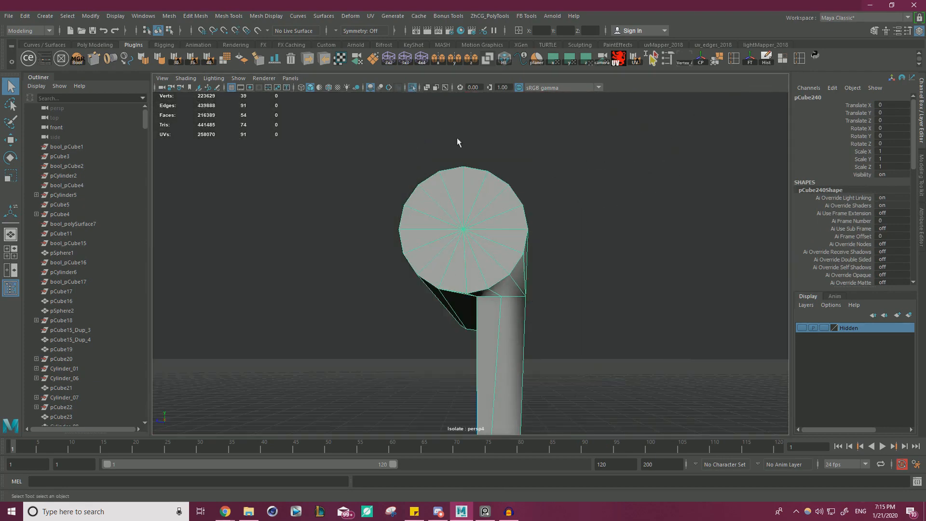
# Try harder shading on the plate's narrow end faces, and undo it
pyautogui.keyDown('alt'); pyautogui.moveTo(463, 193); pyautogui.dragTo(390, 210); pyautogui.keyUp('alt')
pyautogui.keyDown('alt'); pyautogui.moveTo(453, 236); pyautogui.dragTo(548, 165); pyautogui.keyUp('alt')
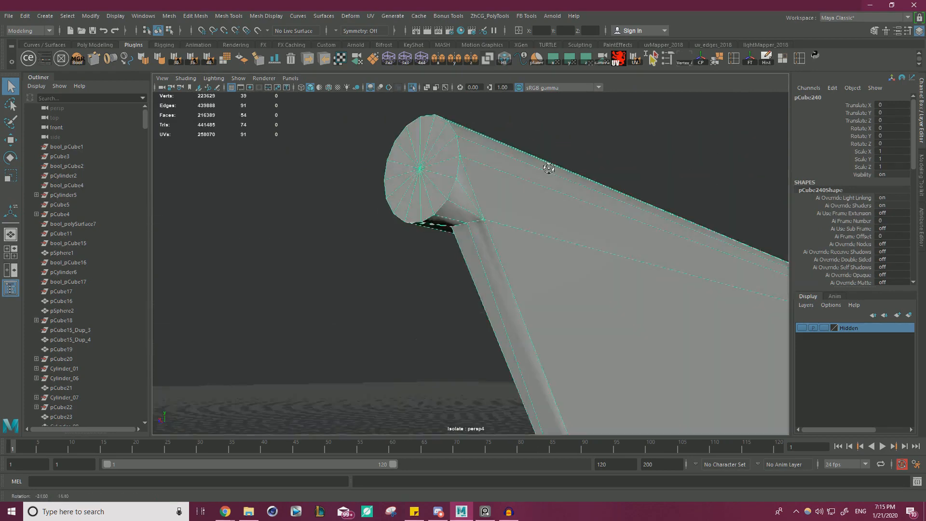
pyautogui.moveTo(486, 215); pyautogui.dragTo(486, 247, button='right')
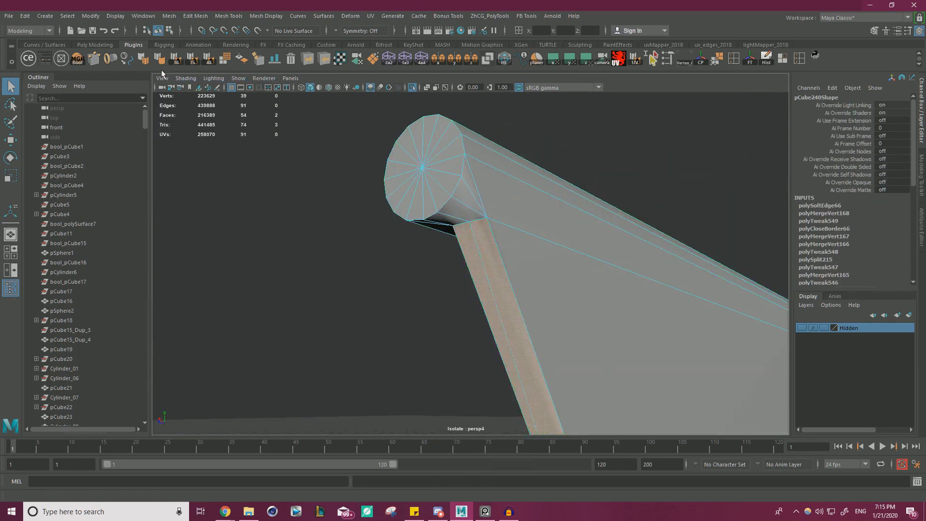
pyautogui.click(147, 63)
pyautogui.click(597, 143)
pyautogui.keyDown('alt'); pyautogui.moveTo(597, 142); pyautogui.dragTo(511, 128); pyautogui.keyUp('alt')
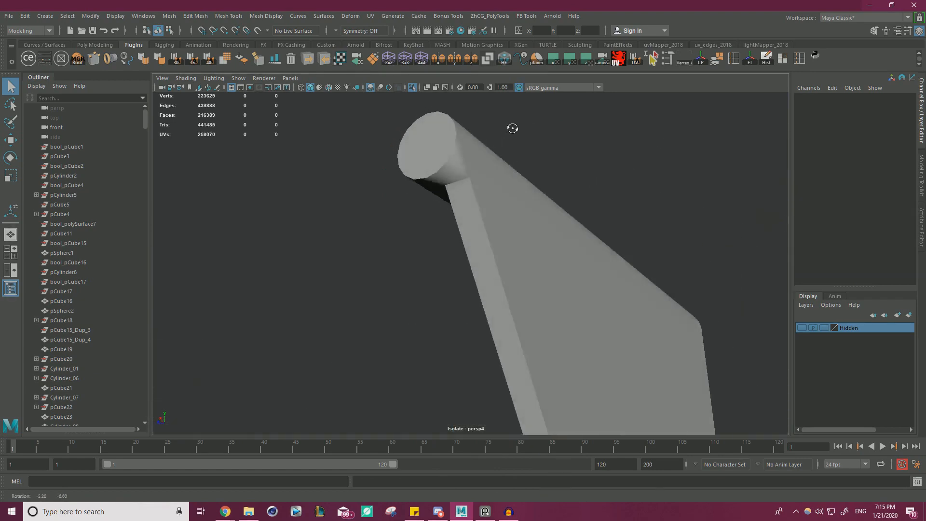
pyautogui.click(491, 182)
pyautogui.hotkey('ctrl', 'z')
pyautogui.hotkey('ctrl', 'z')
# Compare the hinge with the typewriter reference photo and frame the whole part in the view
pyautogui.keyDown('alt'); pyautogui.moveTo(533, 178); pyautogui.dragTo(512, 193); pyautogui.keyUp('alt')
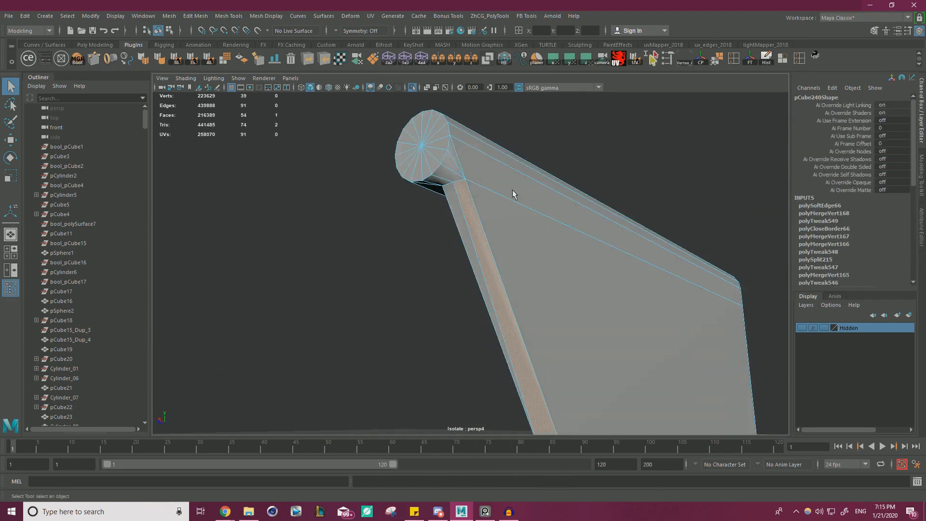
pyautogui.moveTo(476, 177); pyautogui.dragTo(506, 164, button='right')
pyautogui.click(299, 221)
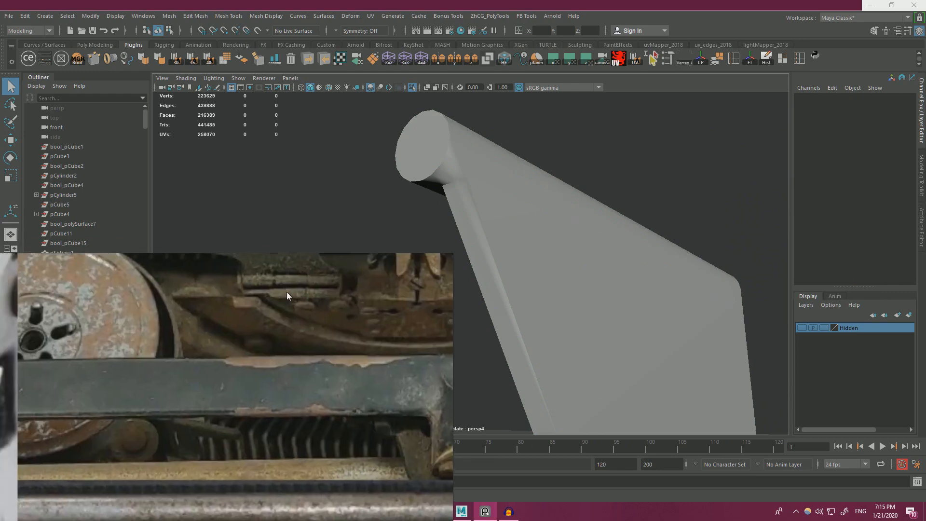
pyautogui.click(527, 213)
pyautogui.press('f')
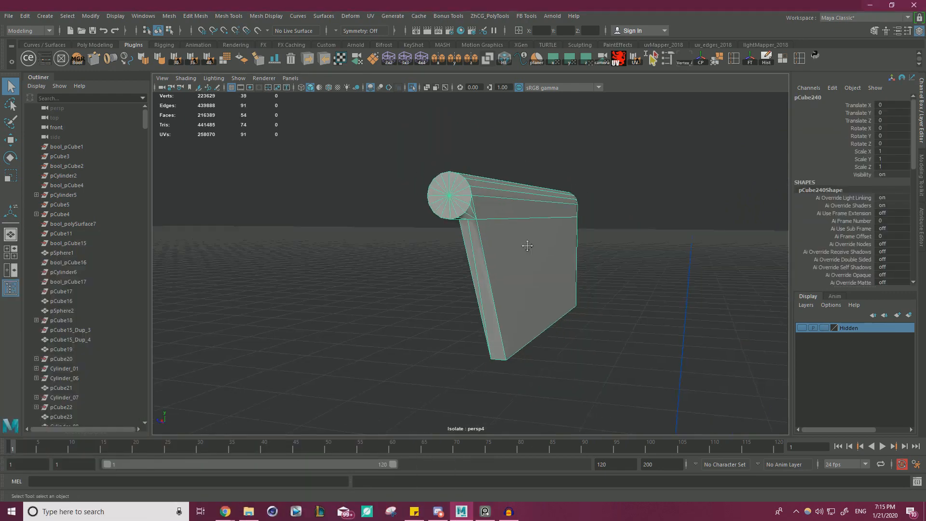
pyautogui.keyDown('alt'); pyautogui.moveTo(527, 246); pyautogui.dragTo(529, 252, button='middle'); pyautogui.keyUp('alt')
pyautogui.keyDown('alt'); pyautogui.moveTo(528, 252); pyautogui.dragTo(556, 259, button='right'); pyautogui.keyUp('alt')
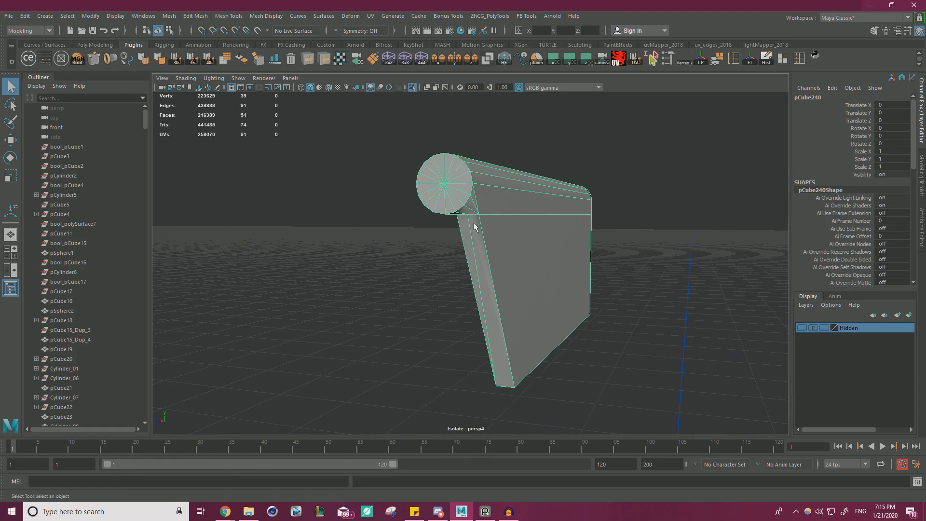
# Delete all faces of the cylindrical hinge and its joining strip, keeping only the flat plate
pyautogui.moveTo(475, 221); pyautogui.dragTo(474, 247, button='right')
pyautogui.click(479, 251)
pyautogui.moveTo(557, 273); pyautogui.dragTo(762, 113)
pyautogui.keyDown('alt'); pyautogui.moveTo(714, 229); pyautogui.dragTo(661, 221); pyautogui.keyUp('alt')
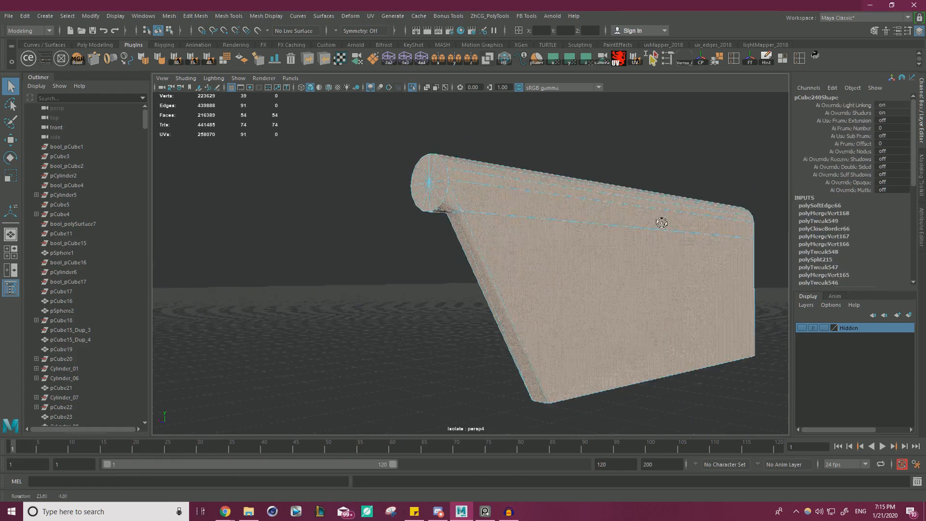
pyautogui.keyDown('alt'); pyautogui.moveTo(661, 222); pyautogui.dragTo(555, 289, button='right'); pyautogui.keyUp('alt')
pyautogui.keyDown('ctrl'); pyautogui.moveTo(444, 377); pyautogui.dragTo(530, 309); pyautogui.keyUp('ctrl')
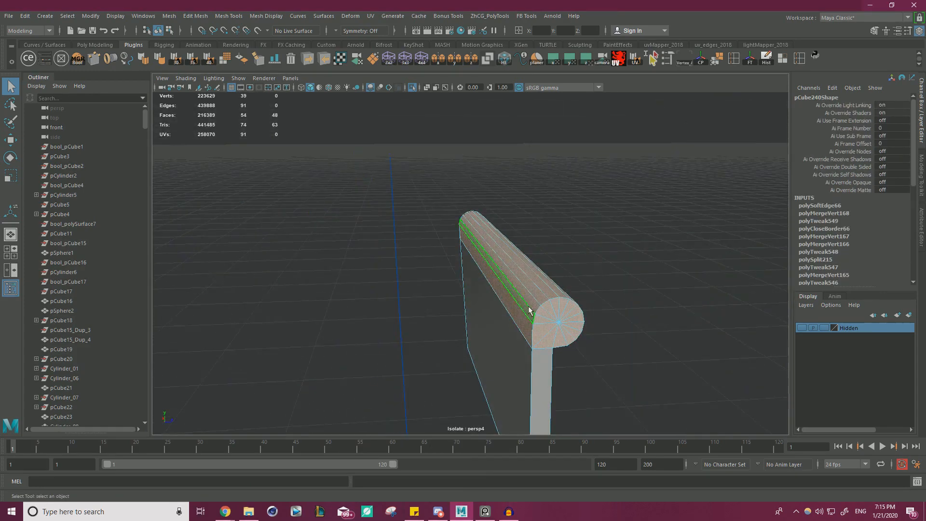
pyautogui.press('Delete')
# Fill the open border along the plate's upper side with a single face
pyautogui.moveTo(439, 232); pyautogui.dragTo(438, 206, button='right')
pyautogui.click(486, 282)
pyautogui.keyDown('shift'); pyautogui.moveTo(598, 247); pyautogui.dragTo(605, 292, button='right'); pyautogui.keyUp('shift')
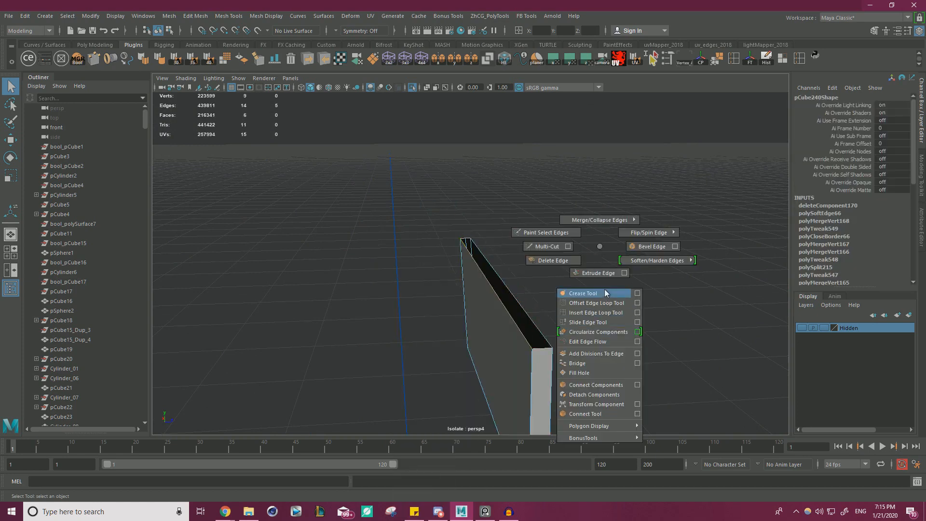
pyautogui.keyDown('shift'); pyautogui.moveTo(594, 384); pyautogui.dragTo(589, 373, button='right'); pyautogui.keyUp('shift')
pyautogui.press('w')
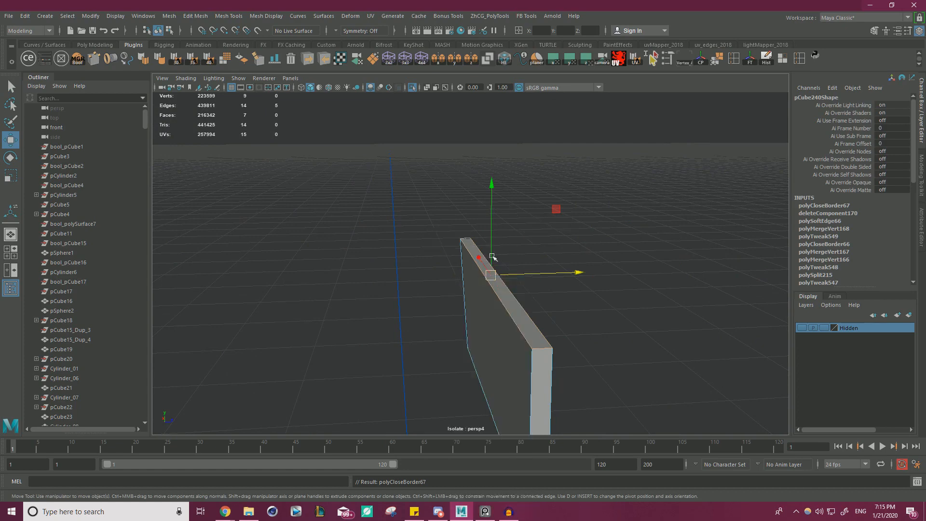
# Show the whole typewriter again, remove the plate's extra edge and extrude its top face upward
pyautogui.click(412, 88)
pyautogui.keyDown('alt'); pyautogui.moveTo(458, 188); pyautogui.dragTo(550, 234); pyautogui.keyUp('alt')
pyautogui.scroll(2, 549, 233)
pyautogui.moveTo(415, 282); pyautogui.dragTo(441, 258, button='right')
pyautogui.click(405, 258)
pyautogui.keyDown('alt'); pyautogui.moveTo(450, 276); pyautogui.dragTo(520, 263); pyautogui.keyUp('alt')
pyautogui.keyDown('shift'); pyautogui.moveTo(466, 233); pyautogui.dragTo(464, 215); pyautogui.keyUp('shift')
# Extrude the side face of the raised section outward over the ledge to form a wider block
pyautogui.keyDown('alt'); pyautogui.moveTo(386, 256); pyautogui.dragTo(400, 278); pyautogui.keyUp('alt')
pyautogui.keyDown('shift'); pyautogui.click(460, 261); pyautogui.keyUp('shift')
pyautogui.click(443, 258)
pyautogui.keyDown('shift'); pyautogui.moveTo(368, 236); pyautogui.dragTo(465, 244); pyautogui.keyUp('shift')
pyautogui.click(366, 246)
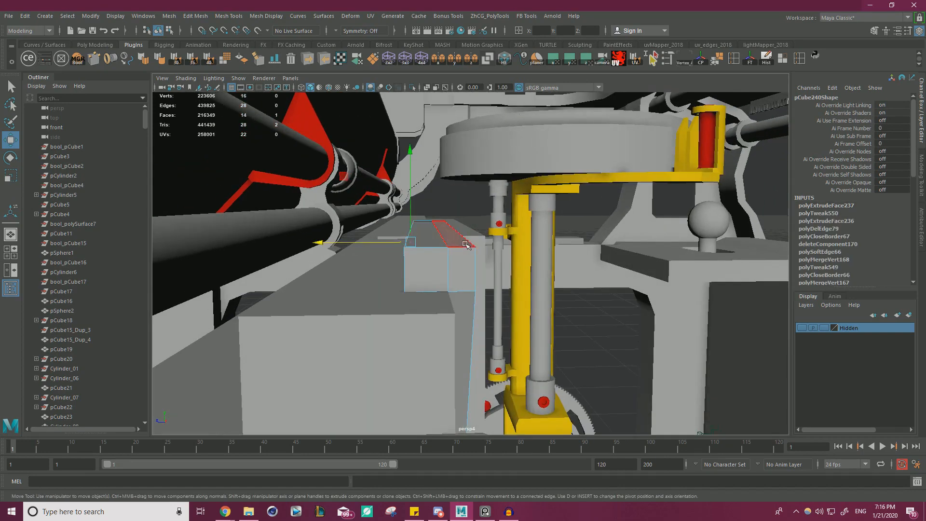
# Raise the block's two top faces slightly and adjust its long side face facing the rods
pyautogui.moveTo(431, 194); pyautogui.dragTo(431, 186)
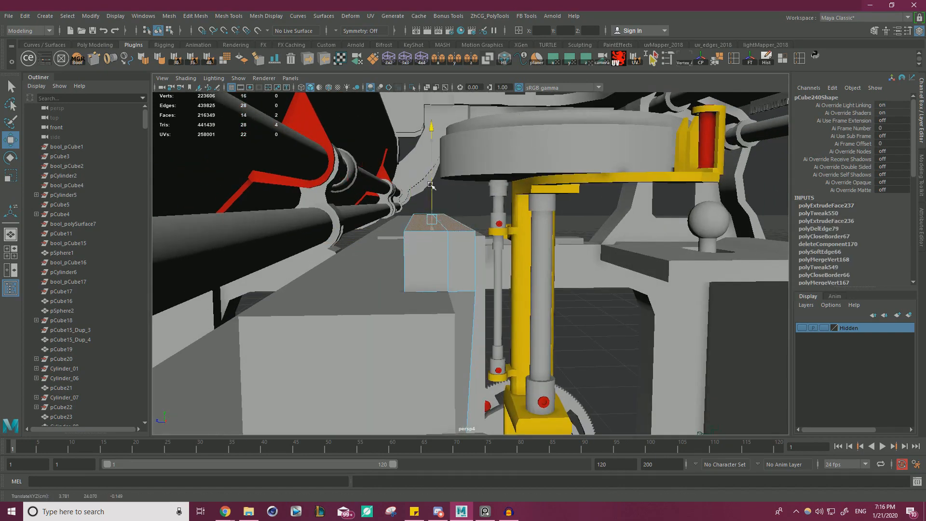
pyautogui.keyDown('alt'); pyautogui.moveTo(370, 236); pyautogui.dragTo(409, 245); pyautogui.keyUp('alt')
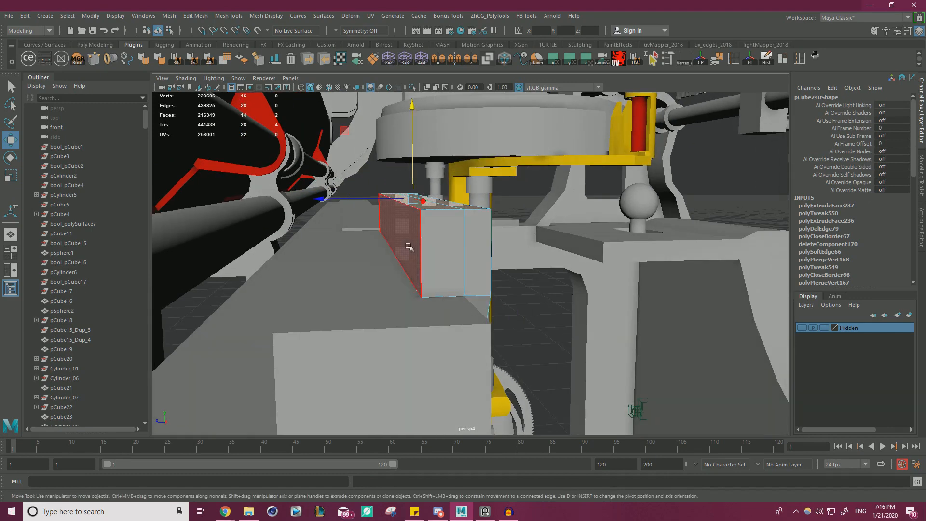
pyautogui.click(403, 243)
pyautogui.moveTo(341, 223); pyautogui.dragTo(451, 255)
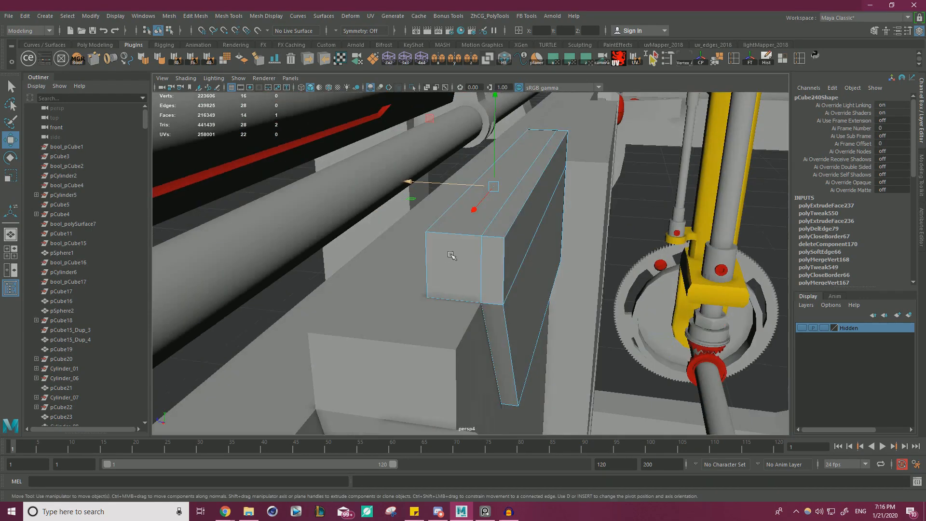
# Centre the long middle edge on the block's top and bevel the outer top edges with fraction 1 and additional segments
pyautogui.moveTo(500, 230); pyautogui.dragTo(499, 201, button='right')
pyautogui.click(511, 221)
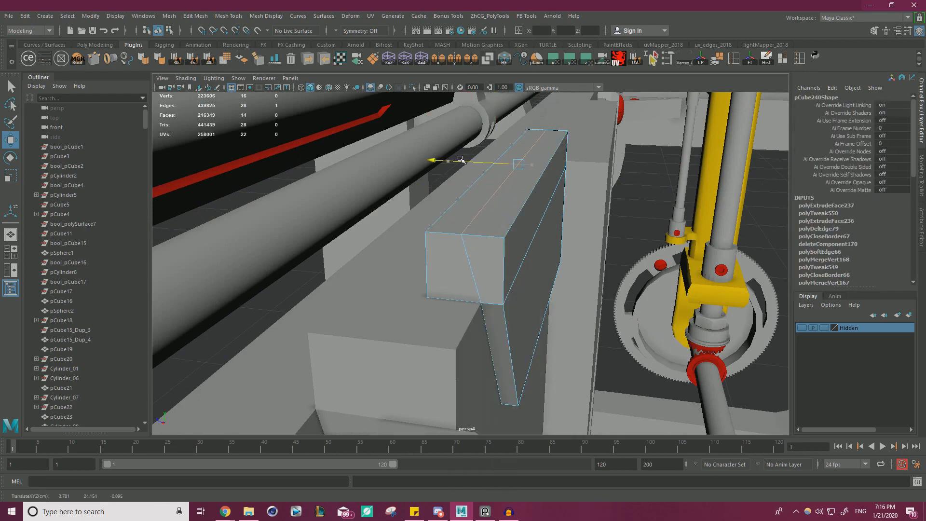
pyautogui.keyDown('alt'); pyautogui.moveTo(463, 159); pyautogui.dragTo(491, 194); pyautogui.keyUp('alt')
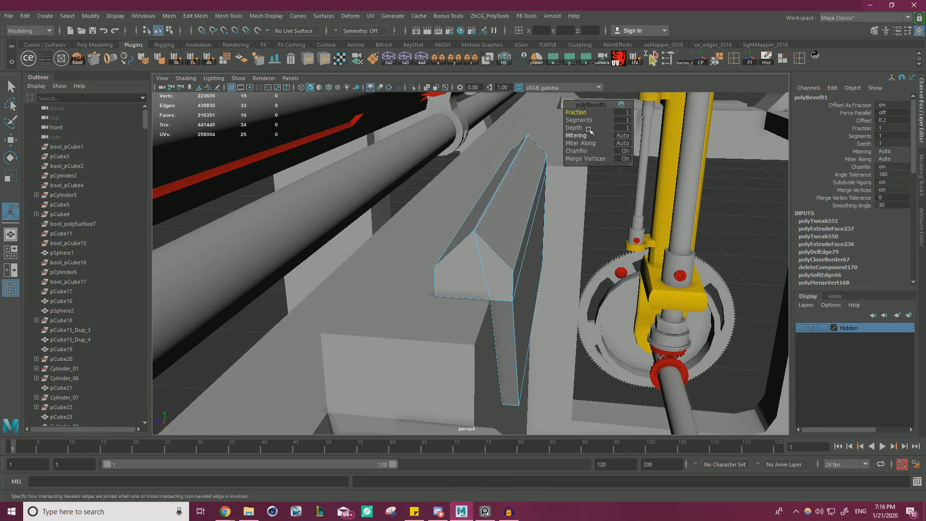
pyautogui.moveTo(584, 120); pyautogui.dragTo(587, 118)
pyautogui.keyDown('alt'); pyautogui.moveTo(497, 202); pyautogui.dragTo(617, 285); pyautogui.keyUp('alt')
# Snap the peak vertex at the near end of the rounded block onto its neighbouring vertex
pyautogui.keyDown('alt'); pyautogui.moveTo(434, 285); pyautogui.dragTo(519, 291, button='right'); pyautogui.keyUp('alt')
pyautogui.moveTo(495, 234); pyautogui.dragTo(468, 235, button='right')
pyautogui.click(486, 213)
pyautogui.press('w')
pyautogui.moveTo(484, 215); pyautogui.dragTo(485, 215)
pyautogui.hotkey('ctrl', 'z')
pyautogui.moveTo(485, 215)
pyautogui.keyDown('alt'); pyautogui.mouseDown()
pyautogui.moveTo(440, 211)
pyautogui.moveTo(487, 216)
pyautogui.mouseUp(); pyautogui.keyUp('alt')
pyautogui.keyDown('alt'); pyautogui.moveTo(487, 215); pyautogui.dragTo(549, 222, button='right'); pyautogui.keyUp('alt')
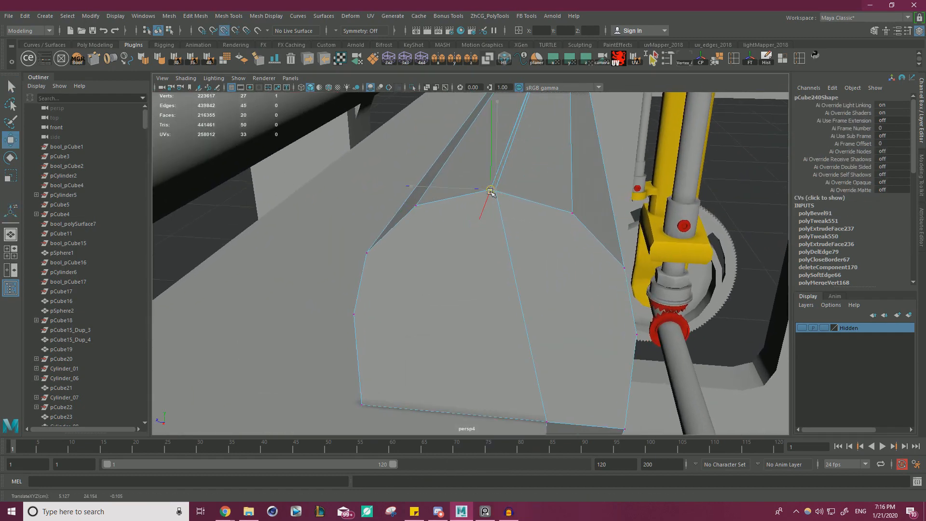
pyautogui.keyDown('alt'); pyautogui.moveTo(492, 190); pyautogui.dragTo(424, 205, button='right'); pyautogui.keyUp('alt')
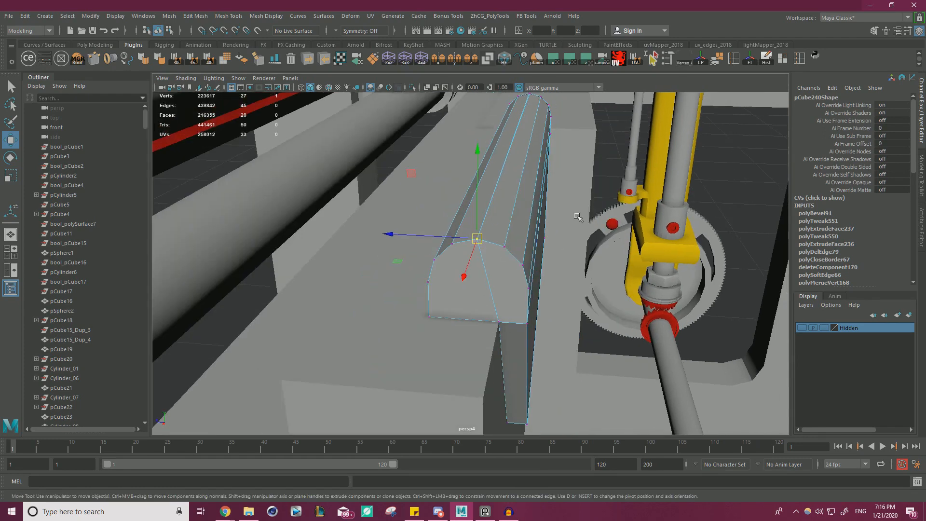
# Snap the peak vertex at the block's opposite end onto the vertex beside it
pyautogui.keyDown('alt'); pyautogui.moveTo(424, 205); pyautogui.dragTo(280, 217); pyautogui.keyUp('alt')
pyautogui.keyDown('alt'); pyautogui.moveTo(279, 217); pyautogui.dragTo(424, 265, button='right'); pyautogui.keyUp('alt')
pyautogui.keyDown('alt'); pyautogui.moveTo(425, 264); pyautogui.dragTo(497, 293); pyautogui.keyUp('alt')
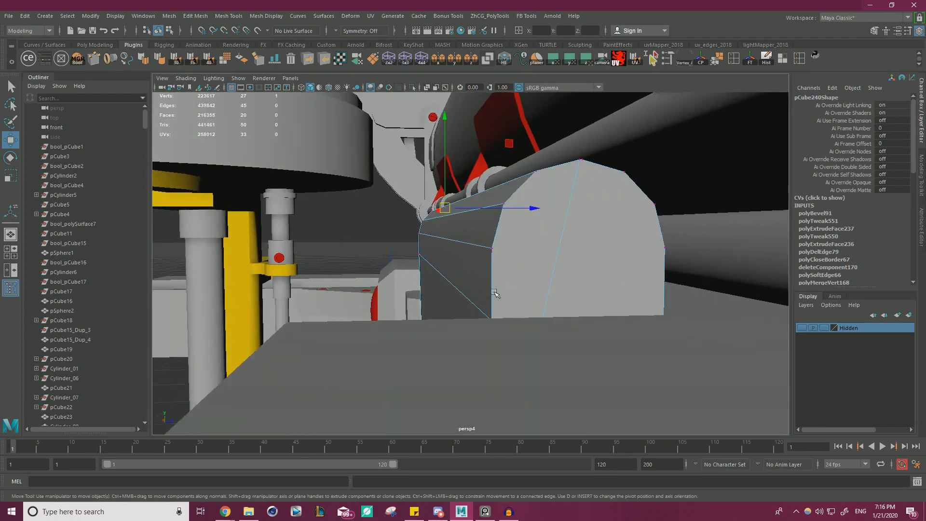
pyautogui.keyDown('alt'); pyautogui.moveTo(496, 294); pyautogui.dragTo(451, 307, button='middle'); pyautogui.keyUp('alt')
pyautogui.keyDown('alt'); pyautogui.moveTo(451, 306); pyautogui.dragTo(552, 355, button='right'); pyautogui.keyUp('alt')
pyautogui.keyDown('alt'); pyautogui.moveTo(345, 279); pyautogui.dragTo(383, 293, button='right'); pyautogui.keyUp('alt')
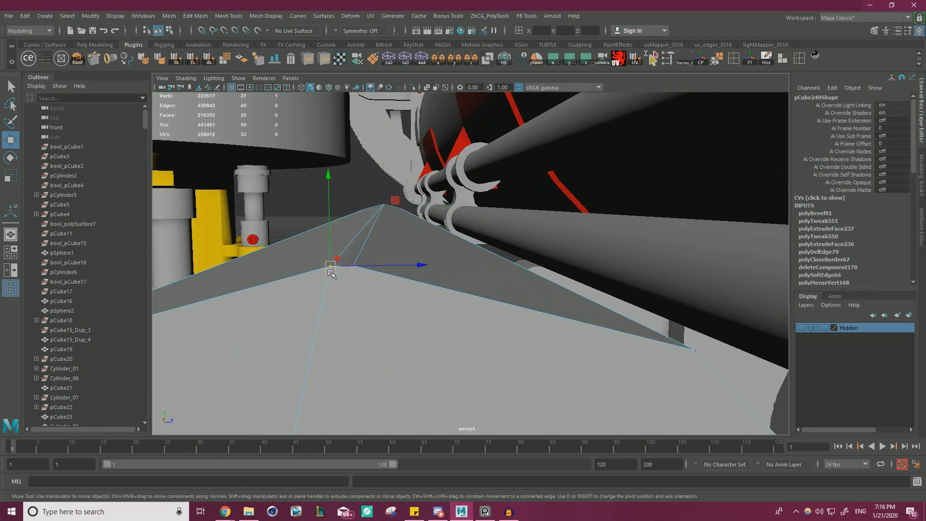
pyautogui.moveTo(330, 273); pyautogui.dragTo(354, 265)
# Select every vertex of the rounded plate part and merge the overlapping ones
pyautogui.keyDown('alt'); pyautogui.moveTo(354, 264); pyautogui.dragTo(249, 234, button='right'); pyautogui.keyUp('alt')
pyautogui.keyDown('alt'); pyautogui.moveTo(249, 234); pyautogui.dragTo(355, 266); pyautogui.keyUp('alt')
pyautogui.moveTo(374, 209); pyautogui.dragTo(687, 370)
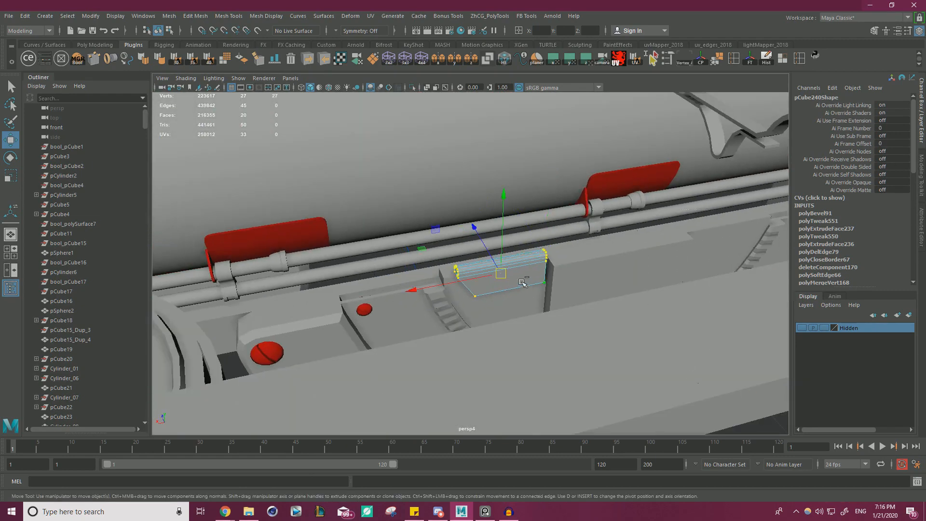
pyautogui.keyDown('shift'); pyautogui.moveTo(522, 284); pyautogui.dragTo(506, 260, button='right'); pyautogui.keyUp('shift')
# Bevel the plate's lower corner beside the slanted edge with 2 segments and fraction 0.3, following the reference photo
pyautogui.keyDown('alt'); pyautogui.moveTo(487, 226); pyautogui.dragTo(502, 234); pyautogui.keyUp('alt')
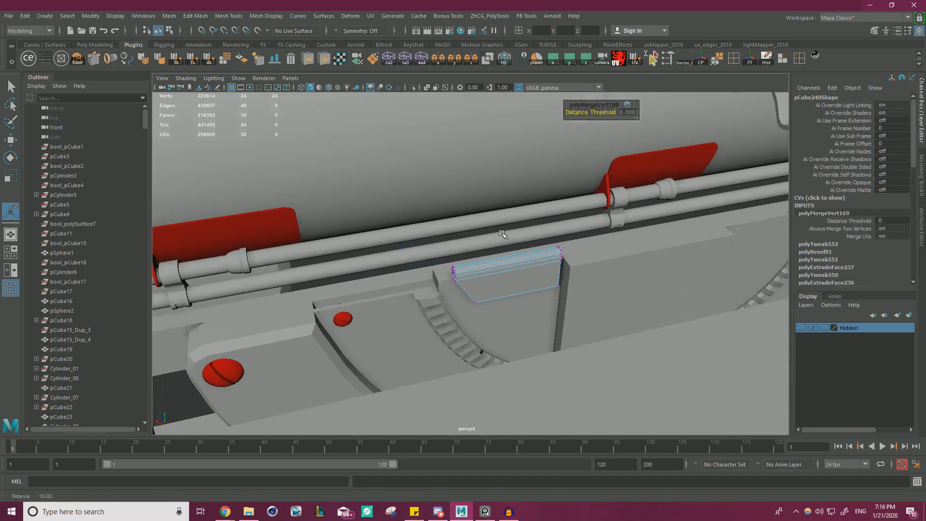
pyautogui.keyDown('alt'); pyautogui.moveTo(502, 234); pyautogui.dragTo(552, 273, button='right'); pyautogui.keyUp('alt')
pyautogui.keyDown('alt'); pyautogui.moveTo(551, 273); pyautogui.dragTo(500, 279); pyautogui.keyUp('alt')
pyautogui.keyDown('alt'); pyautogui.moveTo(500, 279); pyautogui.dragTo(528, 270, button='right'); pyautogui.keyUp('alt')
pyautogui.keyDown('alt'); pyautogui.moveTo(528, 270); pyautogui.dragTo(502, 256); pyautogui.keyUp('alt')
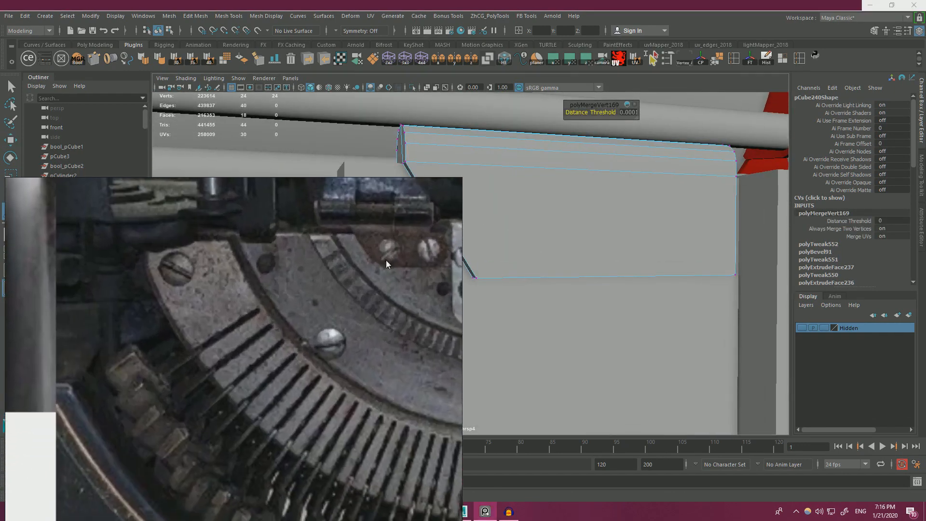
pyautogui.keyDown('alt'); pyautogui.moveTo(503, 282); pyautogui.dragTo(505, 251); pyautogui.keyUp('alt')
pyautogui.moveTo(503, 249); pyautogui.dragTo(492, 202, button='right')
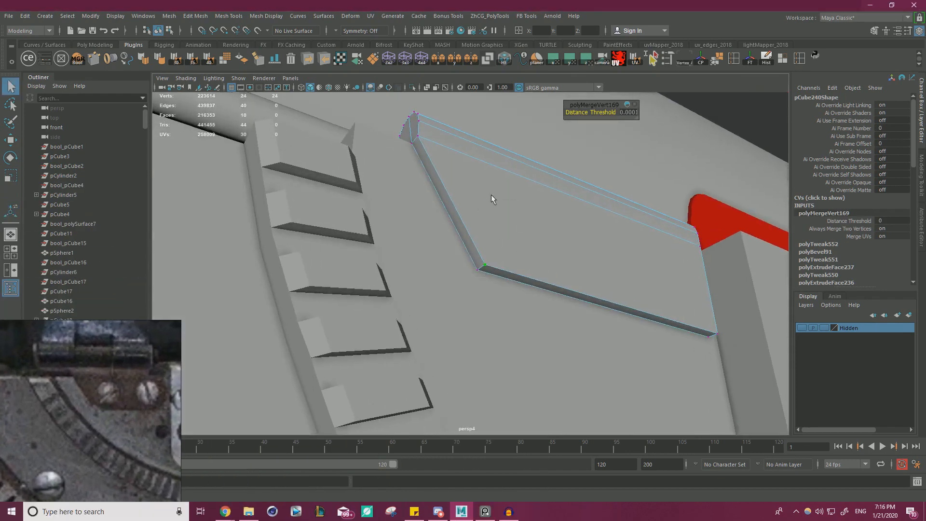
pyautogui.click(482, 269)
pyautogui.press('w')
pyautogui.hotkey('ctrl', 'b')
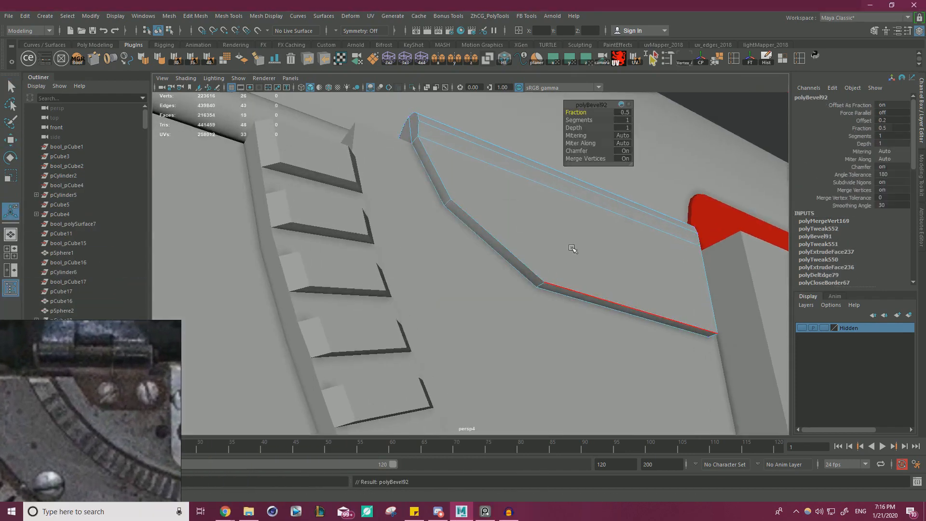
pyautogui.keyDown('alt'); pyautogui.moveTo(568, 248); pyautogui.dragTo(573, 121); pyautogui.keyUp('alt')
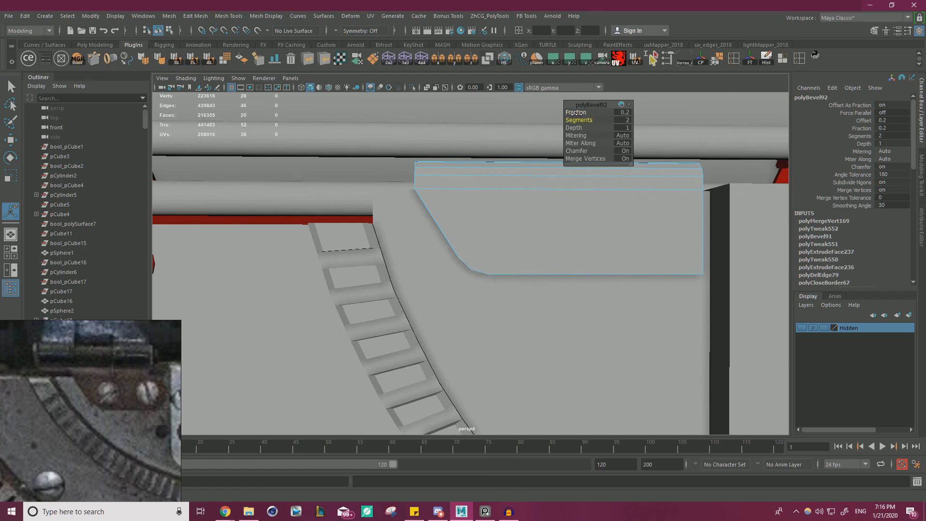
# Bevel the plate's lower corner opposite the slanted edge with 3 segments and fraction 0.4
pyautogui.keyDown('alt'); pyautogui.moveTo(552, 189); pyautogui.dragTo(550, 263); pyautogui.keyUp('alt')
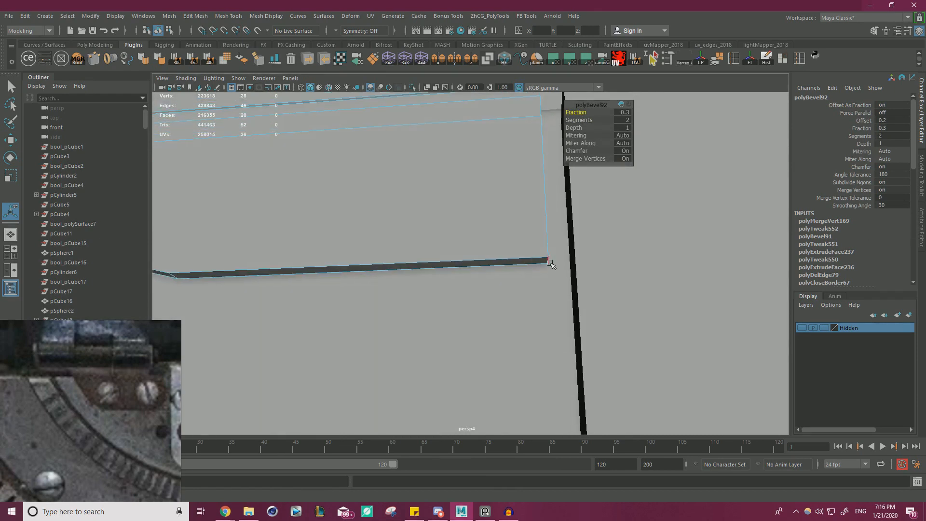
pyautogui.click(550, 262)
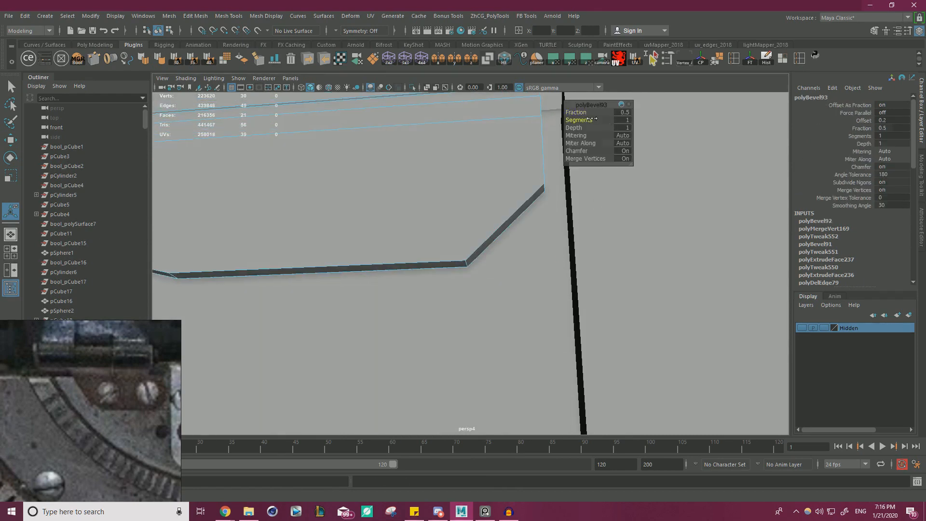
pyautogui.keyDown('alt'); pyautogui.moveTo(456, 202); pyautogui.dragTo(509, 235); pyautogui.keyUp('alt')
pyautogui.scroll(-5, 415, 243)
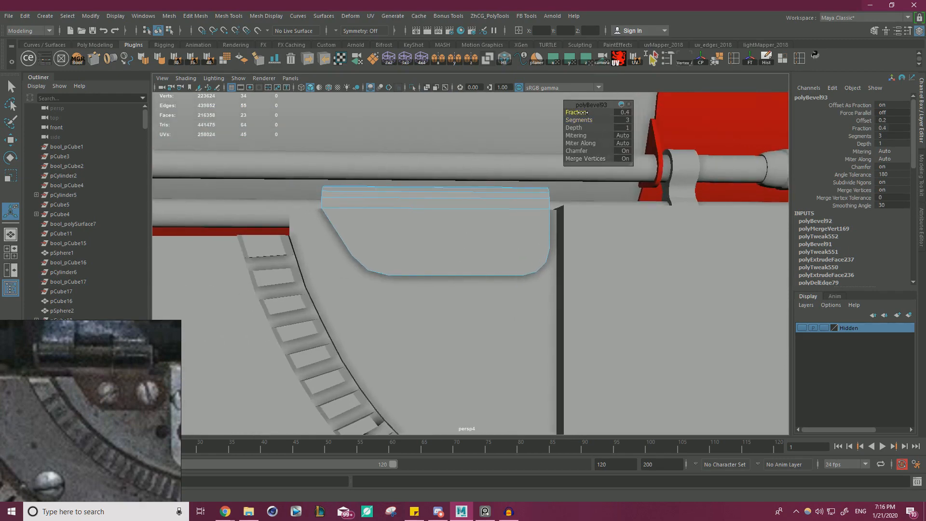
pyautogui.keyDown('alt'); pyautogui.moveTo(482, 174); pyautogui.dragTo(490, 243); pyautogui.keyUp('alt')
pyautogui.scroll(3, 495, 256)
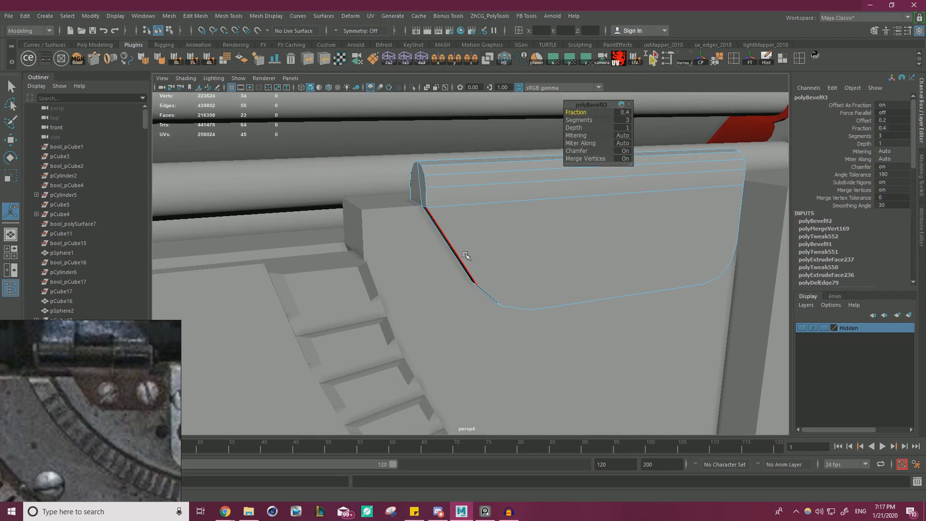
pyautogui.keyDown('alt'); pyautogui.moveTo(492, 212); pyautogui.dragTo(472, 214); pyautogui.keyUp('alt')
pyautogui.moveTo(449, 222); pyautogui.dragTo(497, 204, button='right')
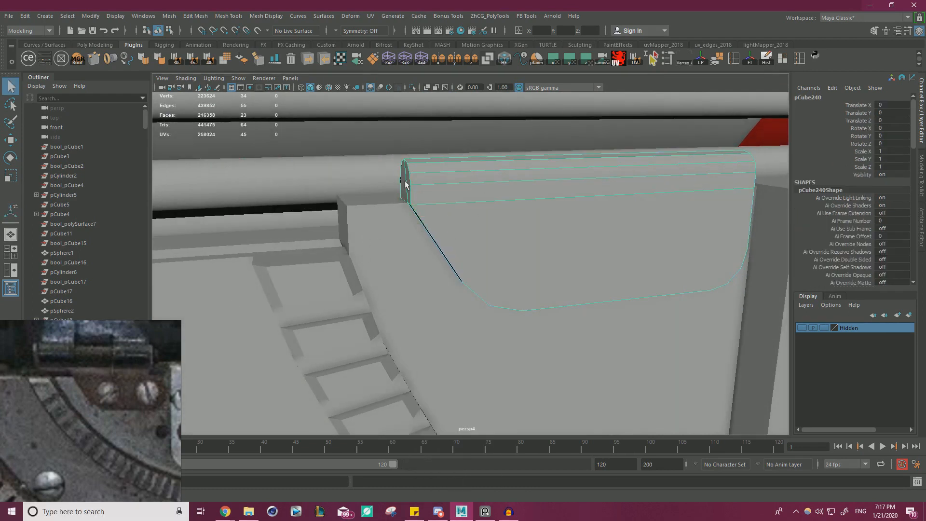
# Extrude the rounded block's rear side face back to the edge of the frame, and extrude it again to add a narrow strip
pyautogui.keyDown('alt'); pyautogui.moveTo(755, 180); pyautogui.dragTo(651, 292); pyautogui.keyUp('alt')
pyautogui.moveTo(587, 235); pyautogui.dragTo(587, 264, button='right')
pyautogui.click(568, 266)
pyautogui.press('w')
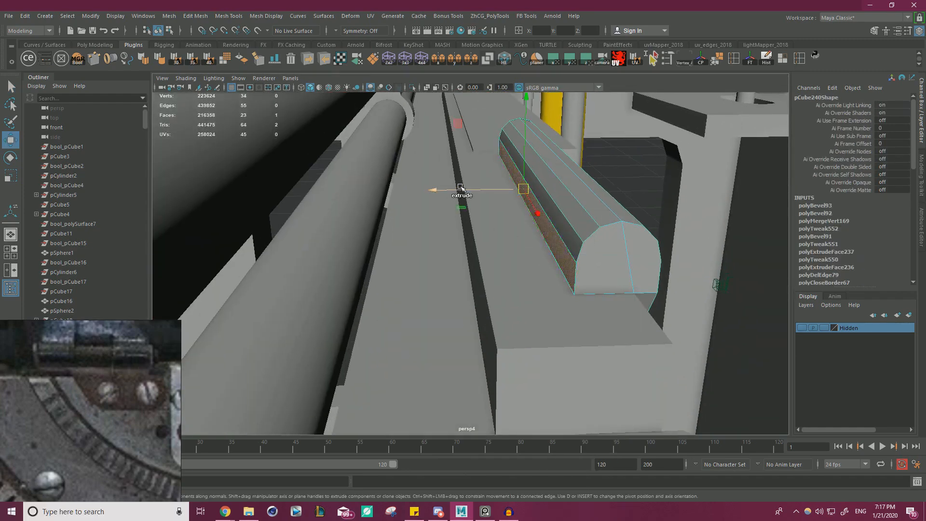
pyautogui.keyDown('shift'); pyautogui.moveTo(461, 187); pyautogui.dragTo(500, 348); pyautogui.keyUp('shift')
pyautogui.press('v')
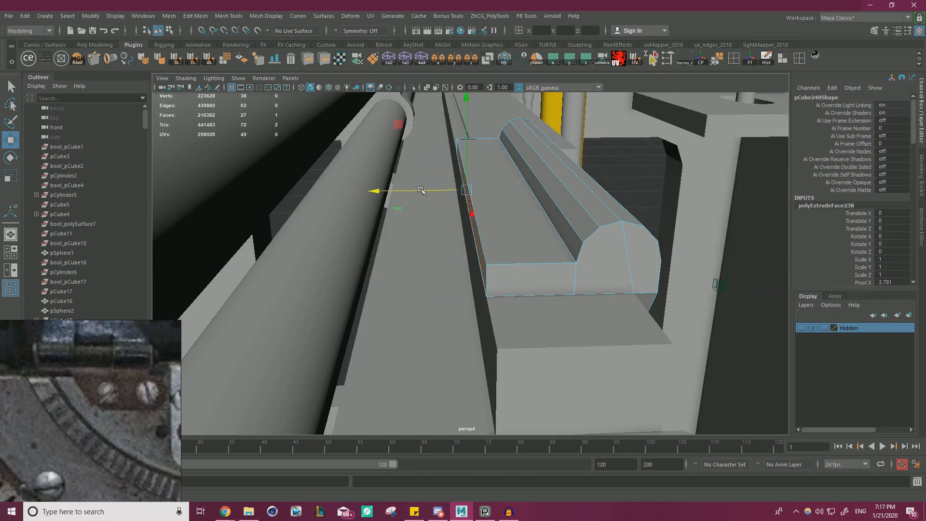
pyautogui.keyDown('shift'); pyautogui.moveTo(421, 190); pyautogui.dragTo(482, 229); pyautogui.keyUp('shift')
# Extrude the narrow strip's underside face down, snapping its depth to the frame's lower corner to form the rear leg
pyautogui.click(464, 206)
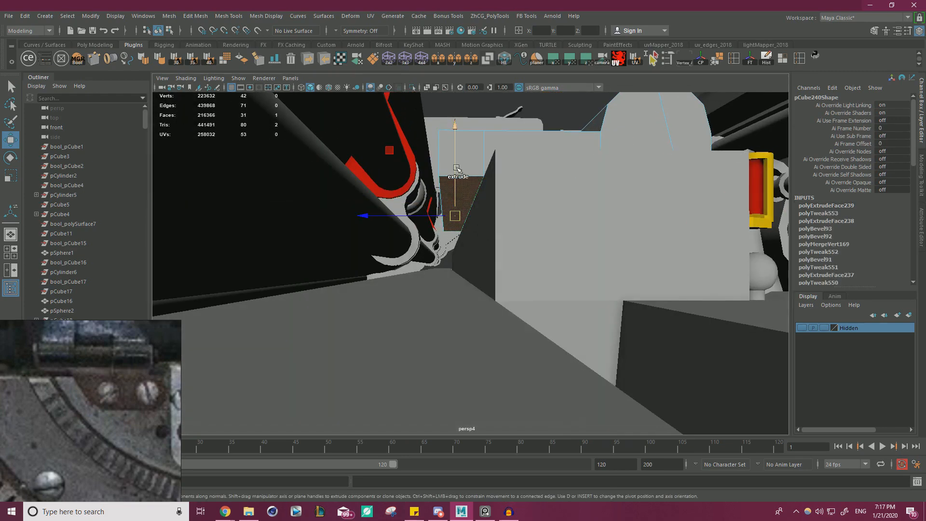
pyautogui.keyDown('shift'); pyautogui.moveTo(457, 168); pyautogui.dragTo(494, 298); pyautogui.keyUp('shift')
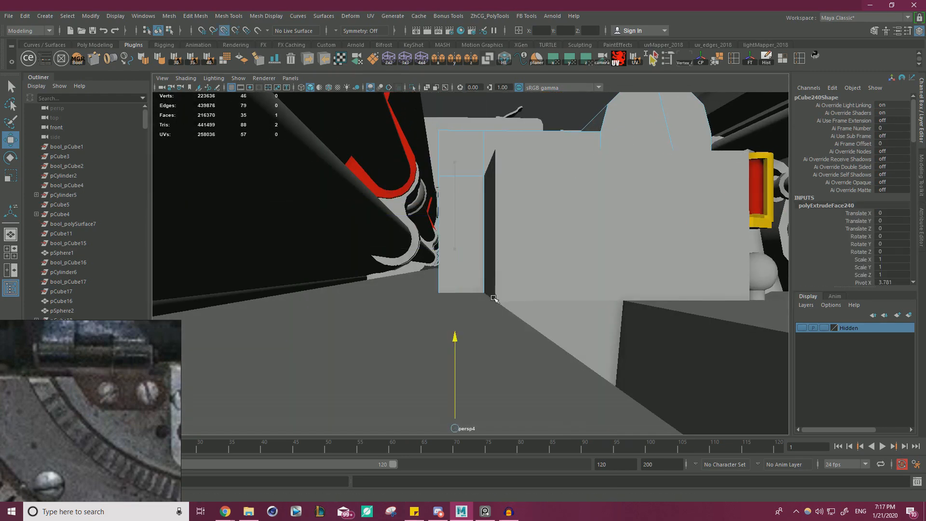
pyautogui.keyDown('alt'); pyautogui.moveTo(579, 249); pyautogui.dragTo(473, 252); pyautogui.keyUp('alt')
pyautogui.moveTo(572, 205); pyautogui.dragTo(612, 181, button='right')
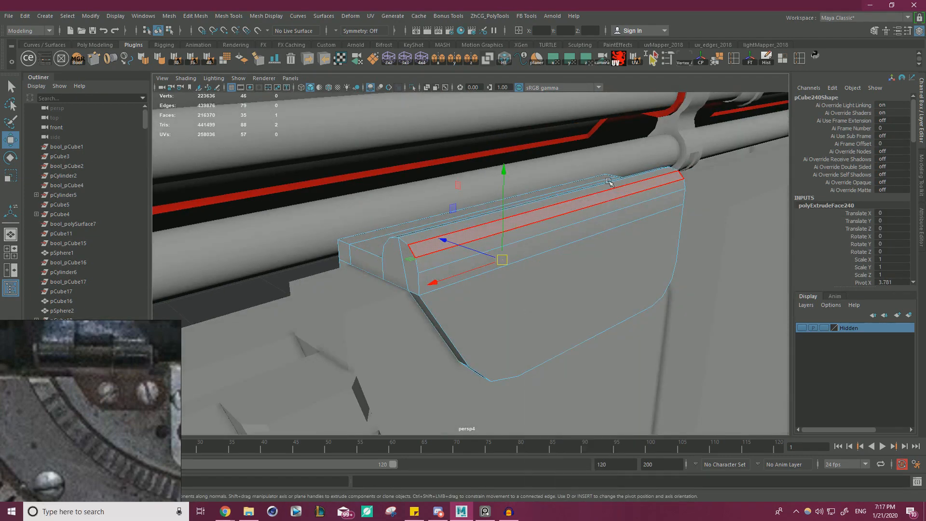
# Isolate the bracket, select all of its vertices and merge the overlapping ones
pyautogui.click(411, 87)
pyautogui.press('f')
pyautogui.keyDown('alt'); pyautogui.moveTo(434, 241); pyautogui.dragTo(483, 232); pyautogui.keyUp('alt')
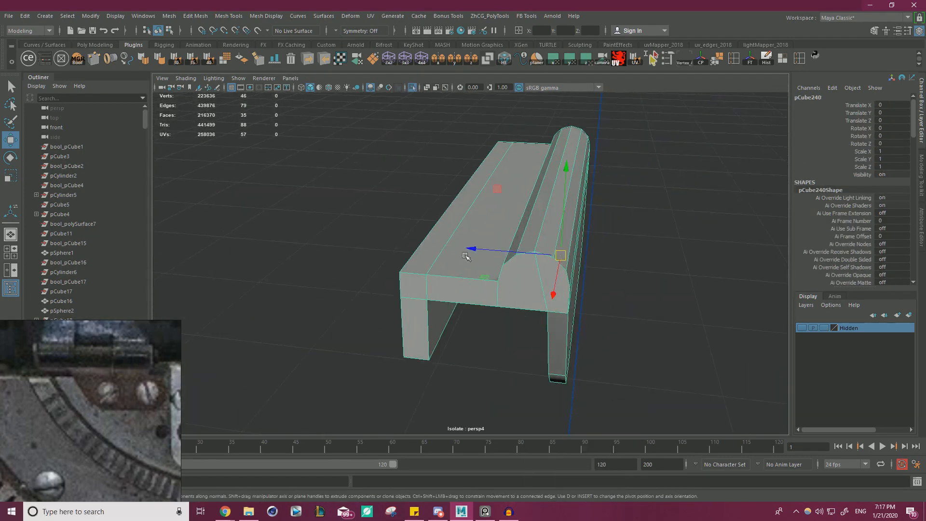
pyautogui.click(463, 217)
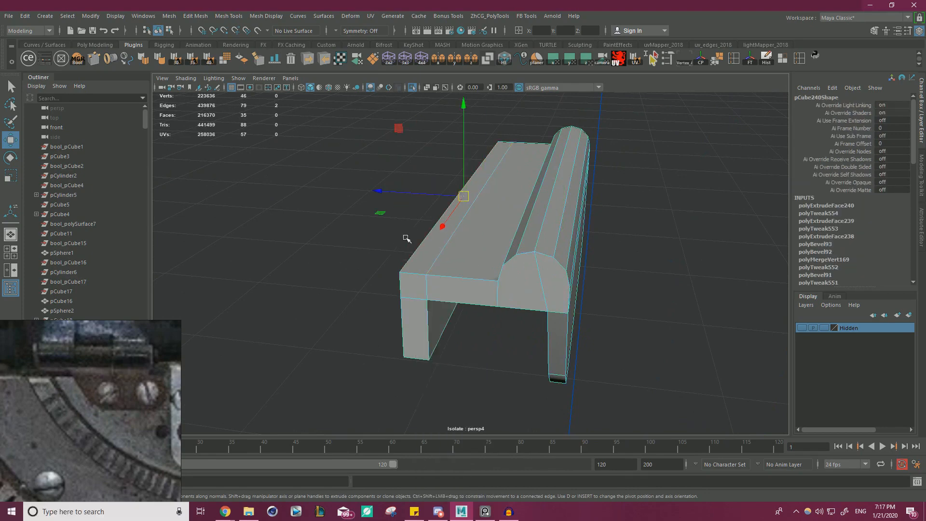
pyautogui.keyDown('alt'); pyautogui.moveTo(399, 252); pyautogui.dragTo(459, 278); pyautogui.keyUp('alt')
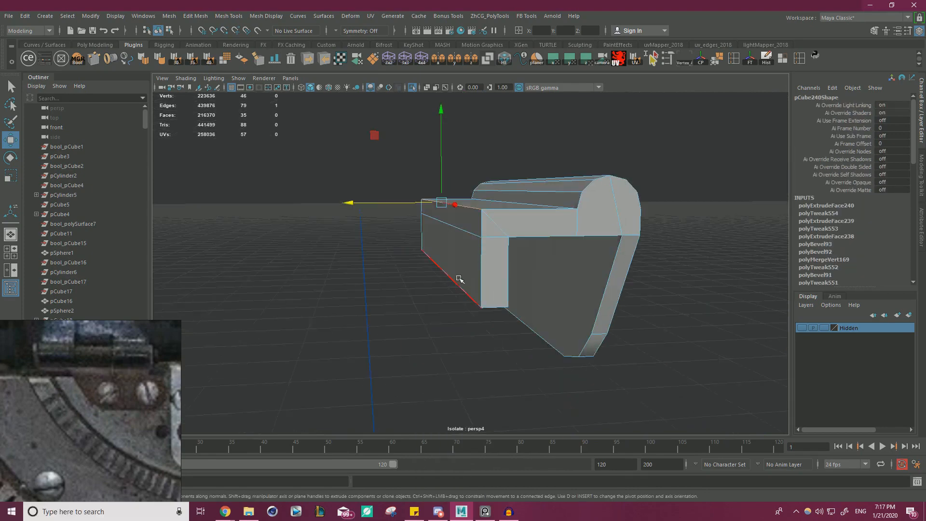
pyautogui.keyDown('alt'); pyautogui.moveTo(450, 182); pyautogui.dragTo(304, 222); pyautogui.keyUp('alt')
pyautogui.rightClick(354, 175)
pyautogui.moveTo(353, 175); pyautogui.dragTo(307, 174, button='right')
pyautogui.moveTo(295, 148); pyautogui.dragTo(661, 352)
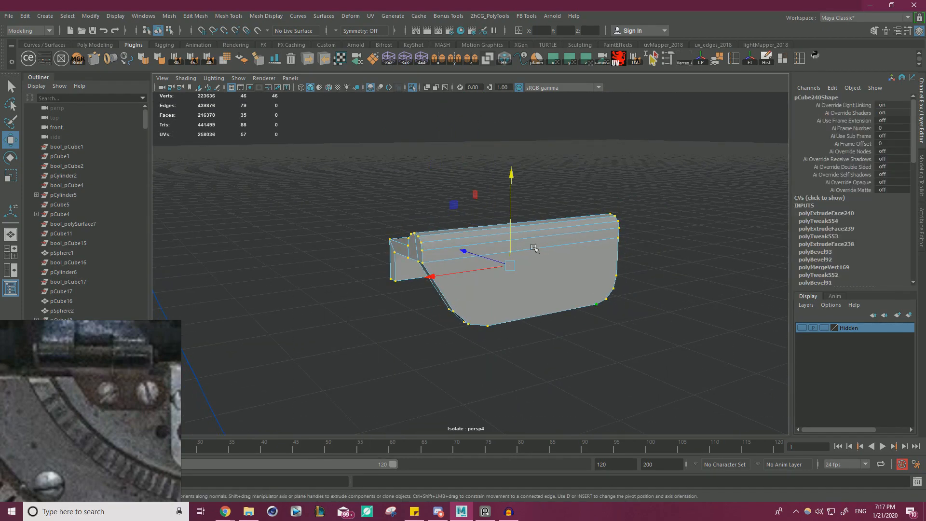
pyautogui.keyDown('shift'); pyautogui.moveTo(553, 250); pyautogui.dragTo(576, 212, button='right'); pyautogui.keyUp('shift')
pyautogui.click(182, 373)
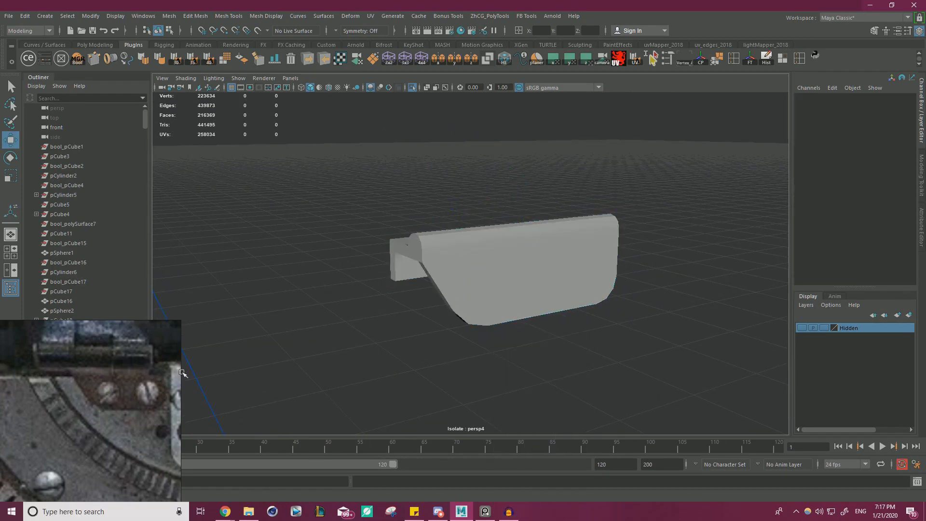
# Bring back the full scene with wireframe over shading, and check the slanted plate's edges against the frame
pyautogui.click(409, 88)
pyautogui.click(328, 87)
pyautogui.scroll(5, 362, 220)
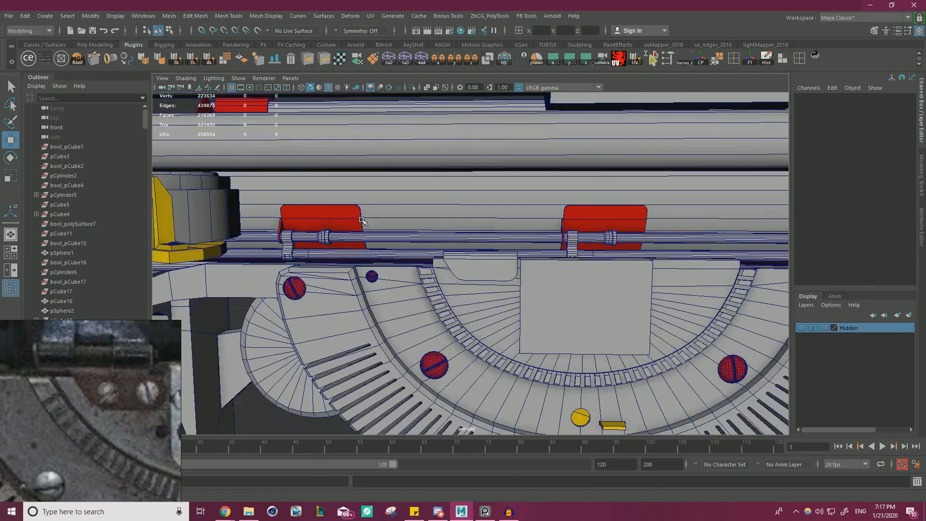
pyautogui.scroll(8, 362, 220)
pyautogui.click(471, 242)
pyautogui.moveTo(455, 219); pyautogui.dragTo(454, 200, button='right')
pyautogui.click(448, 265)
pyautogui.keyDown('alt'); pyautogui.moveTo(448, 265); pyautogui.dragTo(371, 342); pyautogui.keyUp('alt')
pyautogui.keyDown('alt'); pyautogui.moveTo(371, 343); pyautogui.dragTo(341, 217); pyautogui.keyUp('alt')
pyautogui.click(412, 286)
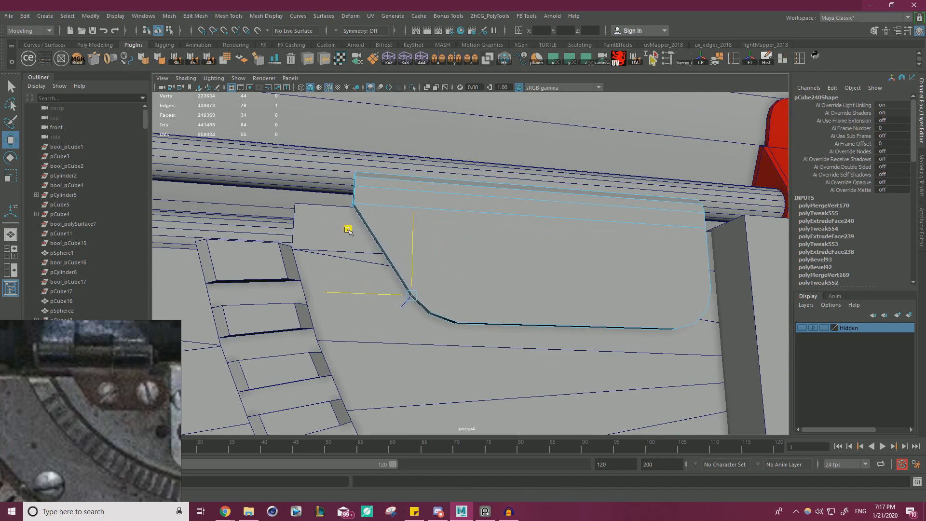
pyautogui.scroll(-5, 347, 231)
pyautogui.keyDown('alt'); pyautogui.moveTo(347, 231); pyautogui.dragTo(486, 232); pyautogui.keyUp('alt')
pyautogui.moveTo(486, 232); pyautogui.dragTo(405, 236, button='right')
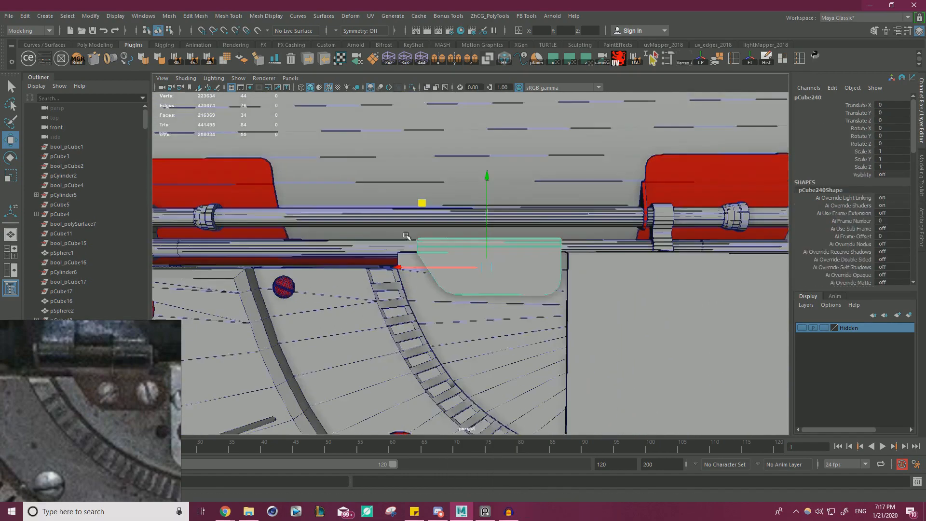
# Examine how the finished bracket sits against the type guide and rails from several angles
pyautogui.keyDown('alt'); pyautogui.moveTo(406, 235); pyautogui.dragTo(461, 256); pyautogui.keyUp('alt')
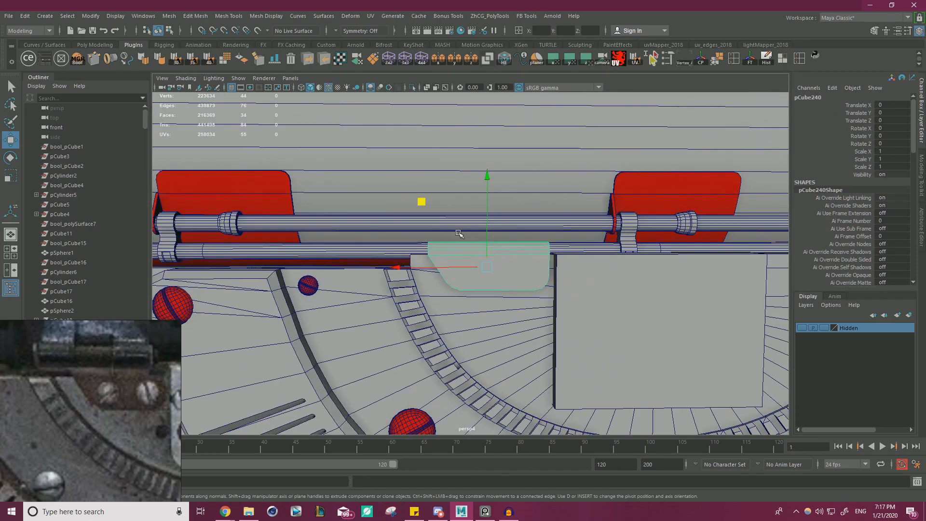
pyautogui.keyDown('alt'); pyautogui.moveTo(498, 277); pyautogui.dragTo(550, 252, button='right'); pyautogui.keyUp('alt')
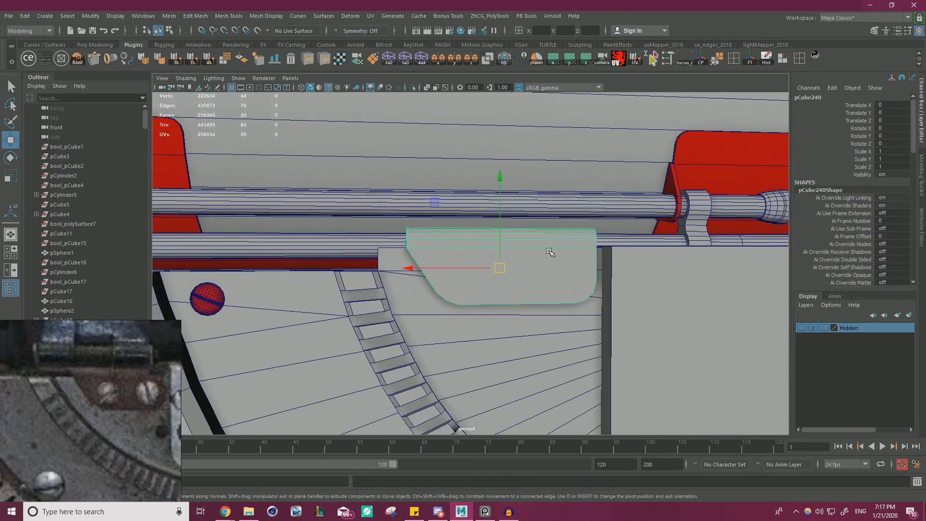
pyautogui.keyDown('alt'); pyautogui.moveTo(550, 253); pyautogui.dragTo(554, 276); pyautogui.keyUp('alt')
pyautogui.keyDown('alt'); pyautogui.moveTo(556, 276); pyautogui.dragTo(617, 289, button='right'); pyautogui.keyUp('alt')
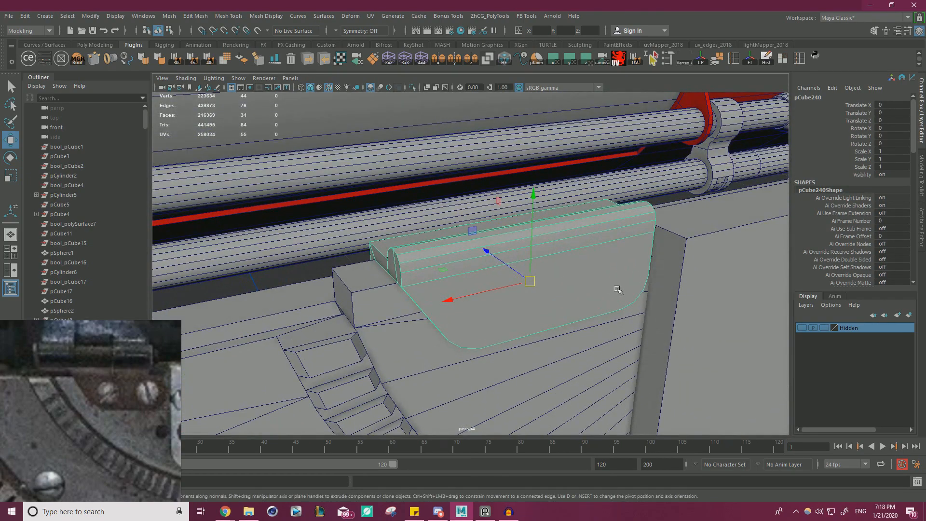
pyautogui.keyDown('alt'); pyautogui.moveTo(582, 258); pyautogui.dragTo(497, 256); pyautogui.keyUp('alt')
pyautogui.keyDown('alt'); pyautogui.moveTo(496, 255); pyautogui.dragTo(451, 248, button='right'); pyautogui.keyUp('alt')
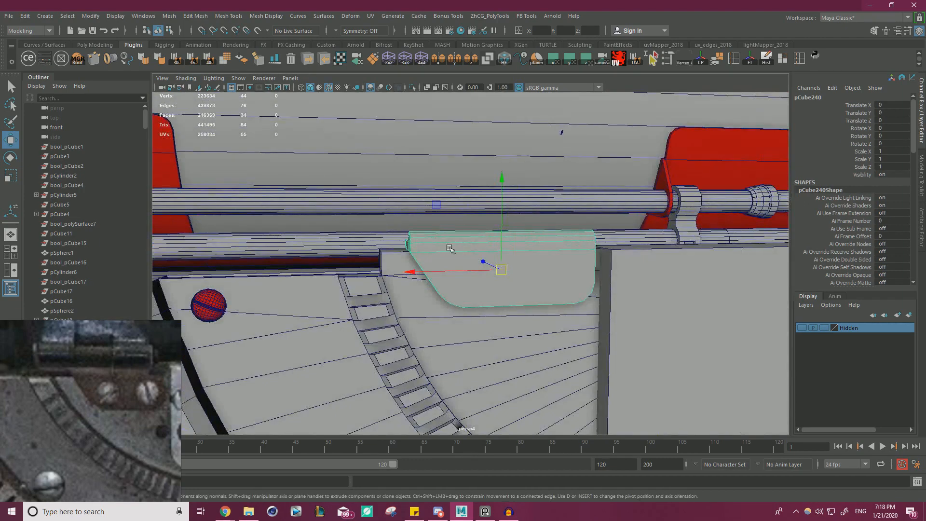
pyautogui.keyDown('alt'); pyautogui.moveTo(494, 262); pyautogui.dragTo(422, 237, button='middle'); pyautogui.keyUp('alt')
pyautogui.keyDown('alt'); pyautogui.moveTo(421, 237); pyautogui.dragTo(432, 243); pyautogui.keyUp('alt')
pyautogui.keyDown('alt'); pyautogui.moveTo(432, 243); pyautogui.dragTo(493, 252, button='right'); pyautogui.keyUp('alt')
pyautogui.keyDown('alt'); pyautogui.moveTo(458, 248); pyautogui.dragTo(494, 243, button='middle'); pyautogui.keyUp('alt')
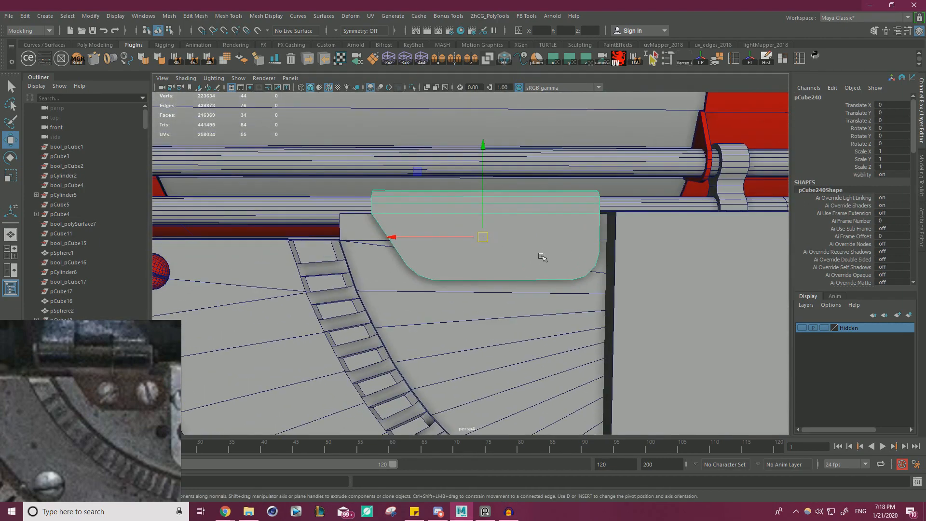
# Create a polygon cylinder and move it up near the bracket, to about X 0.95 and Y 19.967
pyautogui.click(45, 16)
pyautogui.moveTo(77, 50)
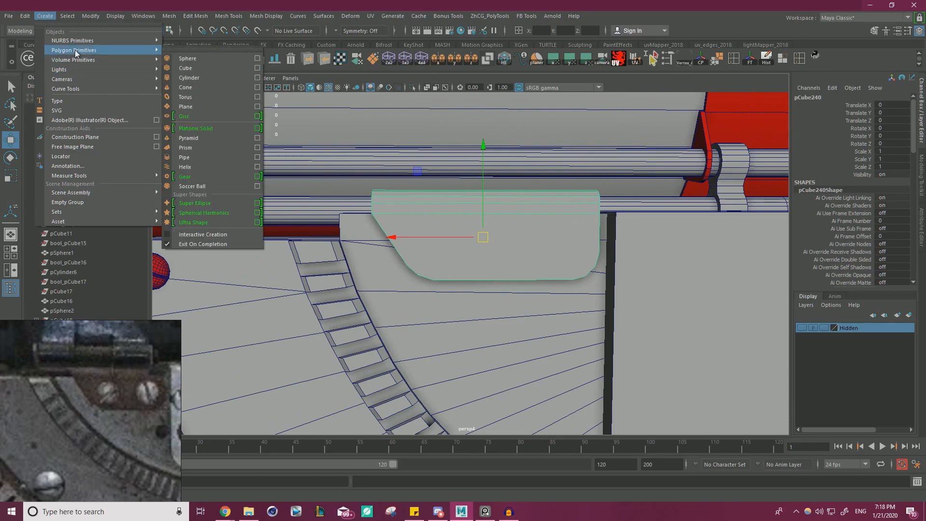
pyautogui.click(203, 79)
pyautogui.keyDown('alt'); pyautogui.moveTo(514, 234); pyautogui.dragTo(441, 237, button='right'); pyautogui.keyUp('alt')
pyautogui.keyDown('alt'); pyautogui.moveTo(441, 236); pyautogui.dragTo(499, 272); pyautogui.keyUp('alt')
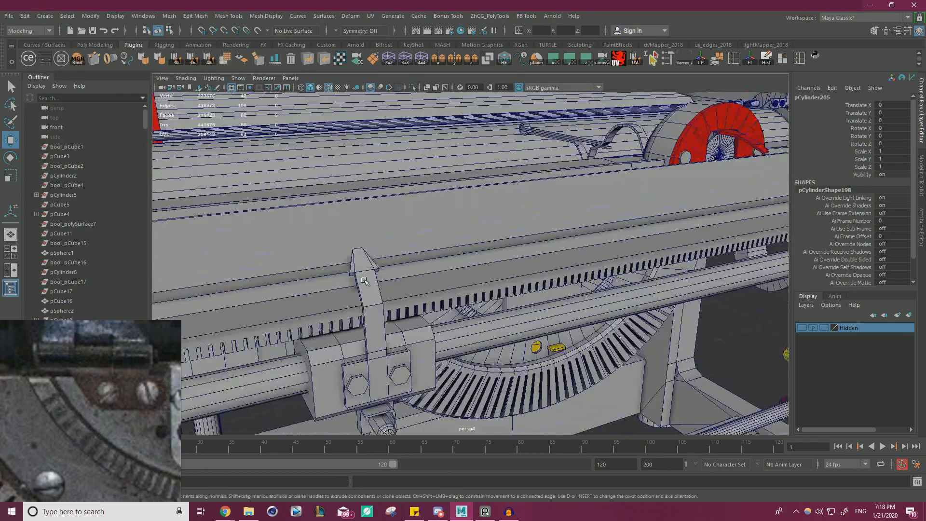
pyautogui.keyDown('alt'); pyautogui.moveTo(499, 280); pyautogui.dragTo(426, 285, button='right'); pyautogui.keyUp('alt')
pyautogui.keyDown('alt'); pyautogui.moveTo(465, 266); pyautogui.dragTo(440, 225); pyautogui.keyUp('alt')
pyautogui.moveTo(434, 313); pyautogui.dragTo(428, 153)
pyautogui.keyDown('alt'); pyautogui.moveTo(434, 167); pyautogui.dragTo(511, 204, button='right'); pyautogui.keyUp('alt')
pyautogui.keyDown('alt'); pyautogui.moveTo(510, 205); pyautogui.dragTo(516, 282, button='middle'); pyautogui.keyUp('alt')
pyautogui.keyDown('alt'); pyautogui.moveTo(482, 261); pyautogui.dragTo(512, 270, button='right'); pyautogui.keyUp('alt')
pyautogui.keyDown('alt'); pyautogui.moveTo(425, 246); pyautogui.dragTo(363, 225); pyautogui.keyUp('alt')
pyautogui.keyDown('alt'); pyautogui.moveTo(470, 164); pyautogui.dragTo(481, 177); pyautogui.keyUp('alt')
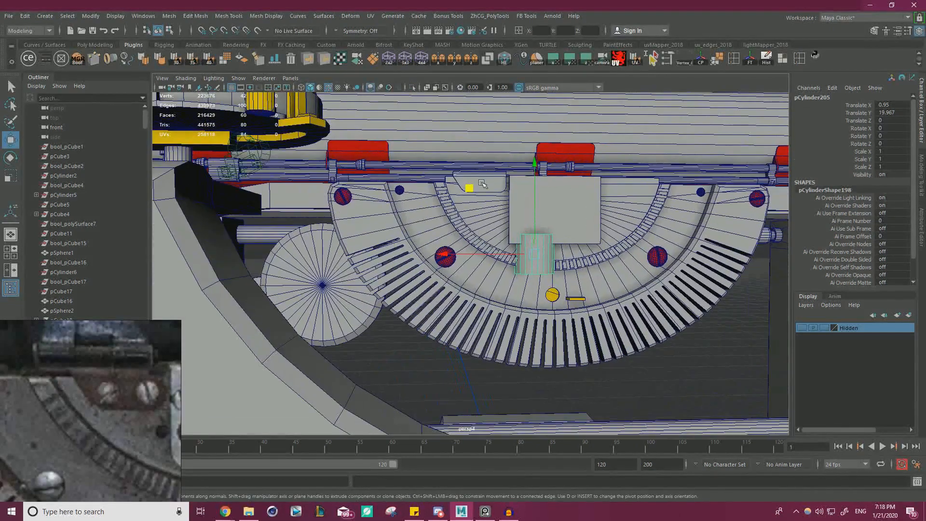
# Isolate the new cylinder together with the bracket
pyautogui.keyDown('shift'); pyautogui.click(471, 174); pyautogui.keyUp('shift')
pyautogui.hotkey('ctrl', '1')
pyautogui.keyDown('alt'); pyautogui.moveTo(497, 299); pyautogui.dragTo(508, 308); pyautogui.keyUp('alt')
pyautogui.keyDown('alt'); pyautogui.moveTo(509, 311); pyautogui.dragTo(537, 333, button='right'); pyautogui.keyUp('alt')
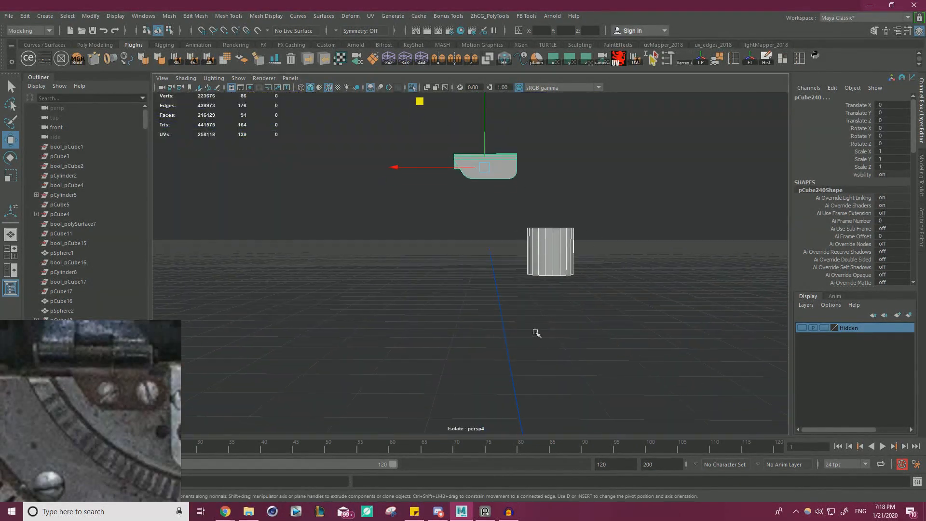
pyautogui.keyDown('alt'); pyautogui.moveTo(596, 243); pyautogui.dragTo(552, 271); pyautogui.keyUp('alt')
pyautogui.click(550, 272)
pyautogui.keyDown('alt'); pyautogui.moveTo(487, 205); pyautogui.dragTo(499, 203, button='right'); pyautogui.keyUp('alt')
pyautogui.keyDown('alt'); pyautogui.moveTo(498, 203); pyautogui.dragTo(457, 263, button='middle'); pyautogui.keyUp('alt')
pyautogui.keyDown('alt'); pyautogui.moveTo(456, 263); pyautogui.dragTo(471, 254, button='right'); pyautogui.keyUp('alt')
# Poke the plate's large front face to get a vertex at its centre
pyautogui.click(425, 179)
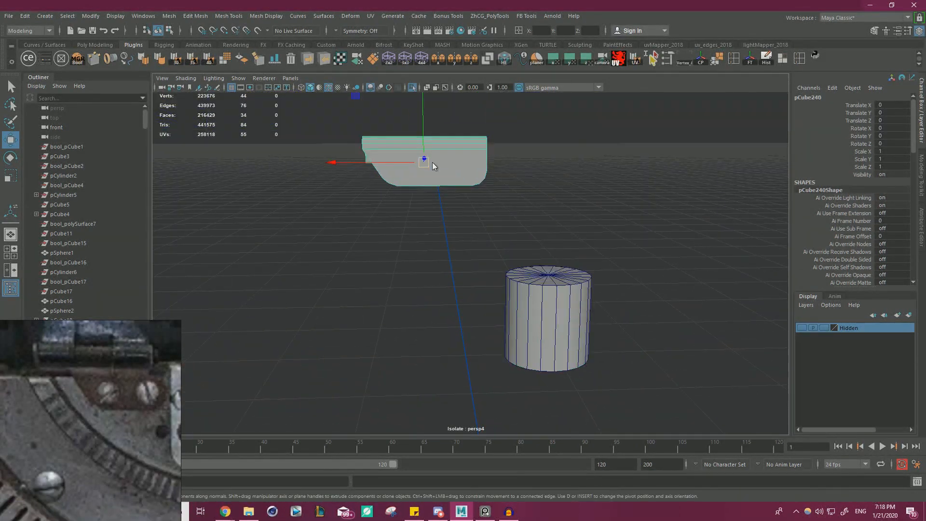
pyautogui.moveTo(432, 163); pyautogui.dragTo(433, 183, button='right')
pyautogui.click(447, 175)
pyautogui.keyDown('shift'); pyautogui.moveTo(572, 188); pyautogui.dragTo(620, 178, button='right'); pyautogui.keyUp('shift')
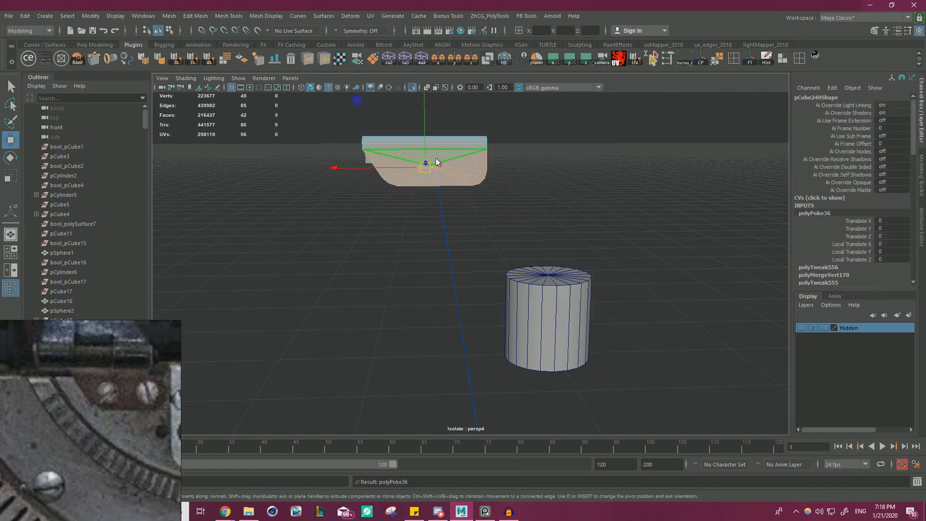
pyautogui.click(651, 213)
# Snap the cylinder onto the centre vertex of the plate's poked front face
pyautogui.click(550, 313)
pyautogui.press('v')
pyautogui.moveTo(547, 318); pyautogui.dragTo(404, 186)
pyautogui.press('r')
pyautogui.press('f')
# Rotate the cylinder -90 degrees on X, place it near the plate's squarer end and scale its diameter to 0.333
pyautogui.keyDown('alt'); pyautogui.moveTo(495, 197); pyautogui.dragTo(558, 233); pyautogui.keyUp('alt')
pyautogui.press('e')
pyautogui.moveTo(499, 232); pyautogui.dragTo(518, 264)
pyautogui.press('r')
pyautogui.press('w')
pyautogui.press('r')
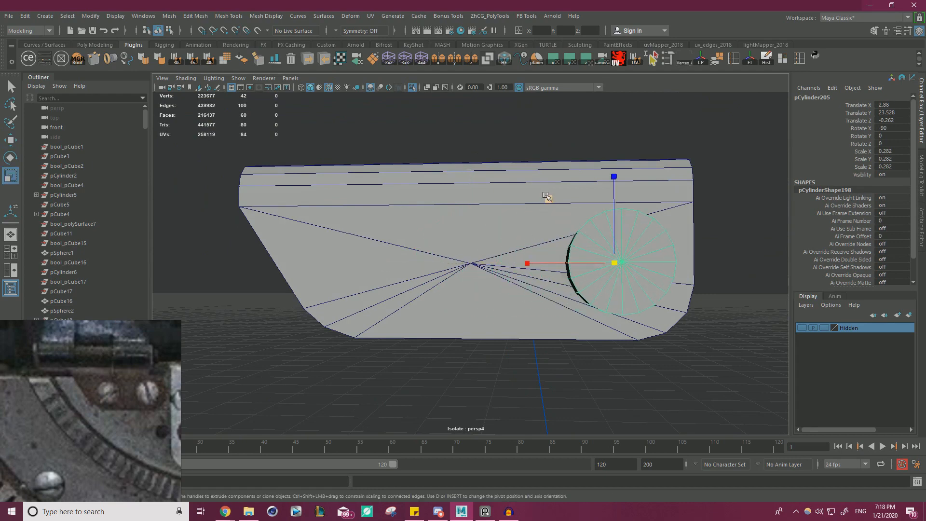
pyautogui.moveTo(545, 195); pyautogui.dragTo(624, 204)
pyautogui.press('w')
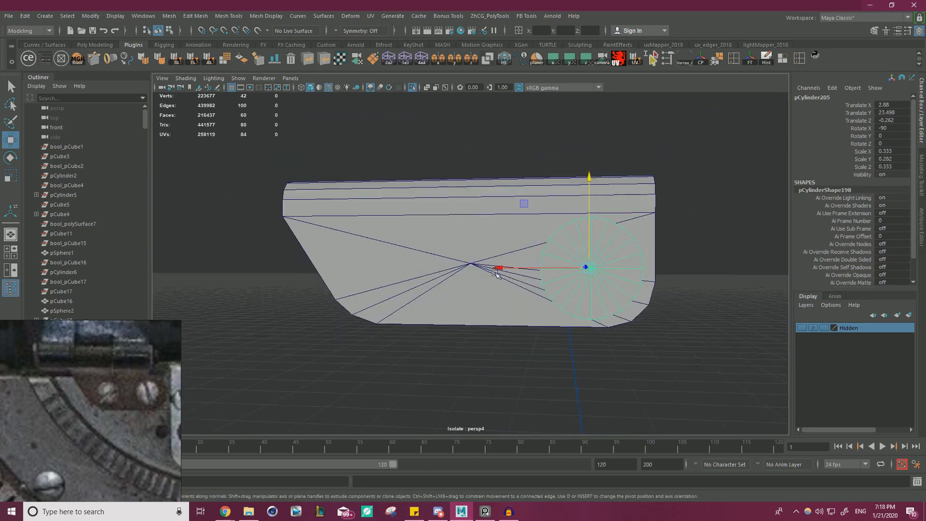
# Duplicate the cylinder and move the copy to the plate's slanted end, at about X 4.291
pyautogui.moveTo(495, 273); pyautogui.dragTo(360, 272)
pyautogui.hotkey('ctrl', 'd')
pyautogui.keyDown('alt'); pyautogui.moveTo(360, 272); pyautogui.dragTo(338, 266); pyautogui.keyUp('alt')
pyautogui.moveTo(345, 275)
pyautogui.keyDown('alt'); pyautogui.mouseDown()
pyautogui.moveTo(375, 272)
pyautogui.moveTo(331, 266)
pyautogui.mouseUp(); pyautogui.keyUp('alt')
pyautogui.keyDown('alt'); pyautogui.moveTo(416, 277); pyautogui.dragTo(421, 283); pyautogui.keyUp('alt')
pyautogui.keyDown('alt'); pyautogui.moveTo(424, 283); pyautogui.dragTo(462, 285, button='right'); pyautogui.keyUp('alt')
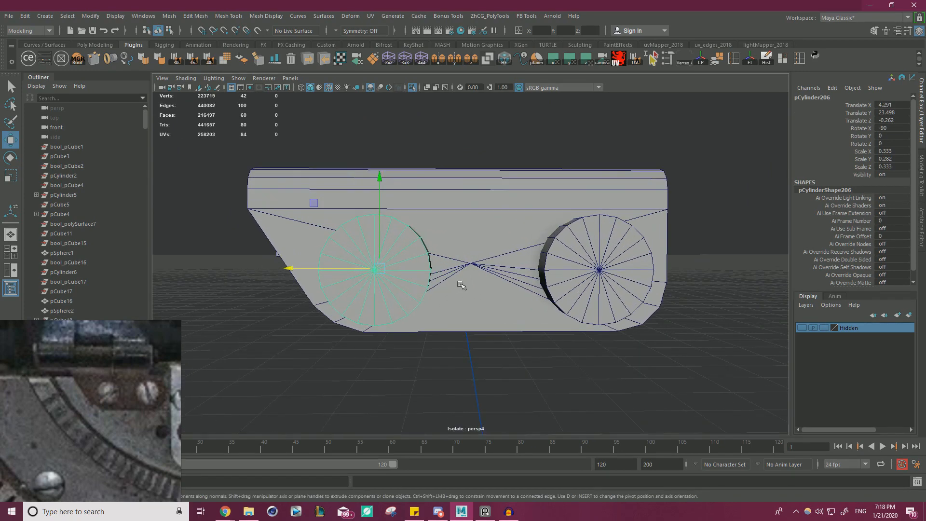
# Delete the poke edges that meet at the centre of the plate's front face
pyautogui.keyDown('alt'); pyautogui.moveTo(492, 287); pyautogui.dragTo(484, 284); pyautogui.keyUp('alt')
pyautogui.click(484, 283)
pyautogui.moveTo(488, 275); pyautogui.dragTo(487, 208, button='right')
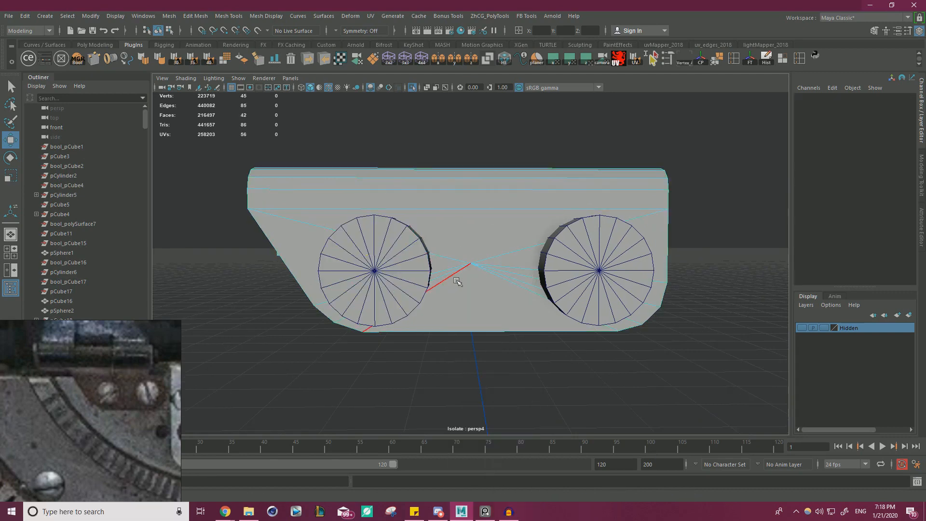
pyautogui.press('Delete')
# Select the plate's lower-edge and rounded-corner vertices and move them down slightly to deepen the plate beneath the cylinders
pyautogui.moveTo(496, 263)
pyautogui.keyDown('alt'); pyautogui.mouseDown()
pyautogui.moveTo(469, 271)
pyautogui.moveTo(499, 265)
pyautogui.mouseUp(); pyautogui.keyUp('alt')
pyautogui.keyDown('alt'); pyautogui.moveTo(499, 265); pyautogui.dragTo(405, 264, button='right'); pyautogui.keyUp('alt')
pyautogui.moveTo(389, 233); pyautogui.dragTo(344, 233, button='right')
pyautogui.moveTo(590, 297); pyautogui.dragTo(623, 293)
pyautogui.moveTo(458, 271); pyautogui.dragTo(496, 217, button='right')
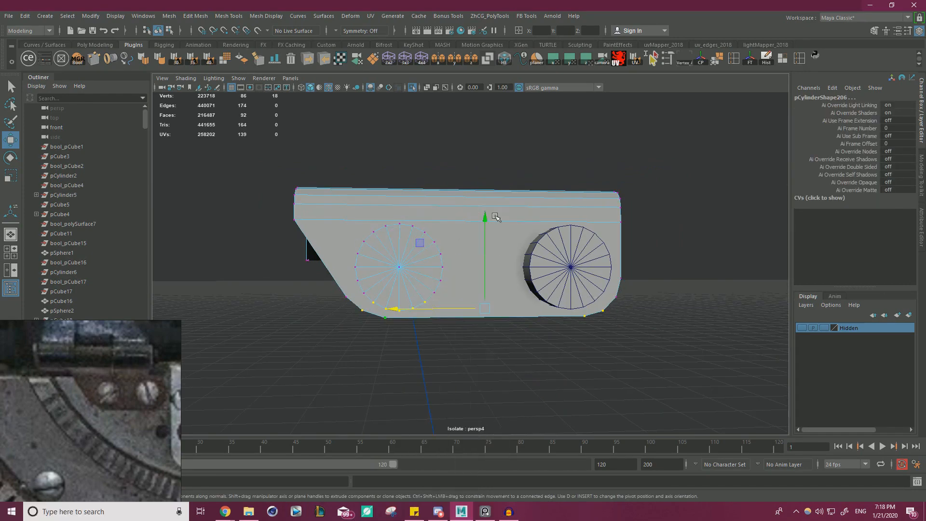
pyautogui.click(465, 284)
pyautogui.moveTo(466, 284); pyautogui.dragTo(442, 260, button='right')
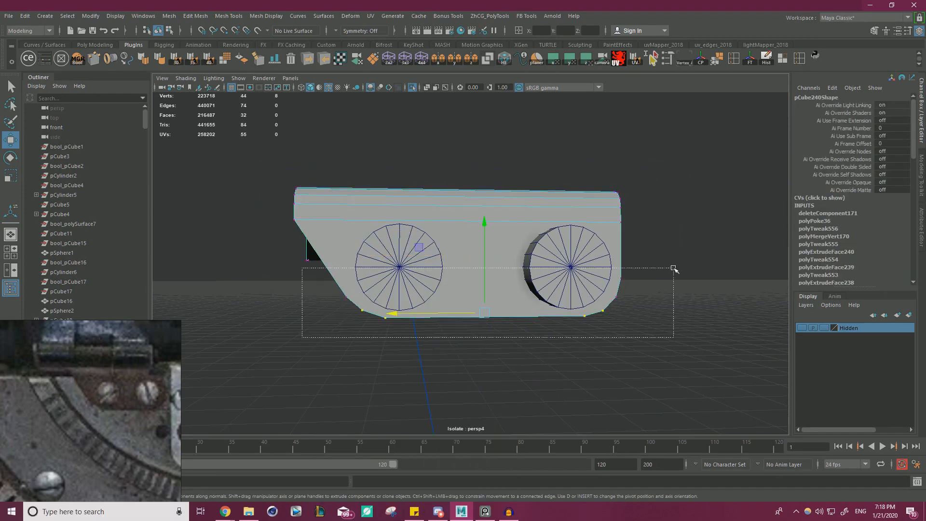
pyautogui.moveTo(674, 269); pyautogui.dragTo(673, 269)
pyautogui.click(413, 88)
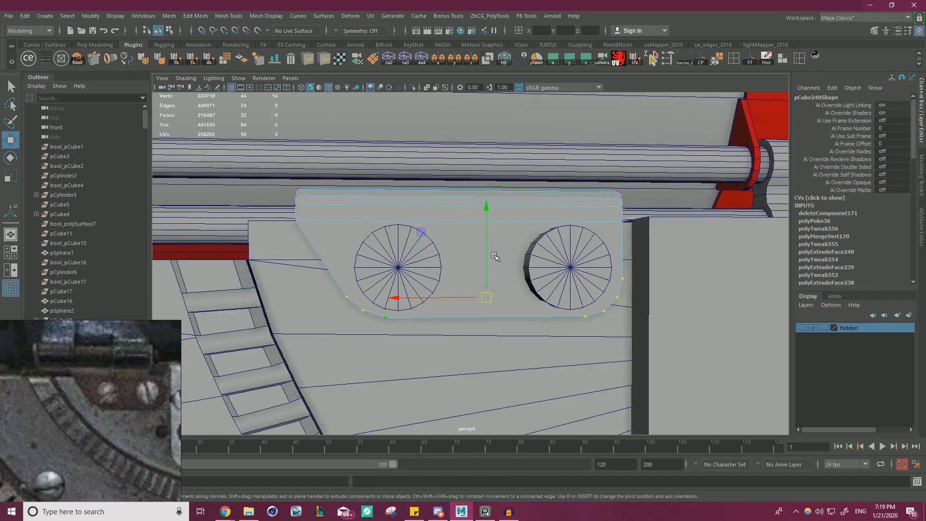
pyautogui.scroll(-5, 414, 251)
pyautogui.moveTo(455, 195); pyautogui.dragTo(455, 200)
pyautogui.scroll(6, 456, 200)
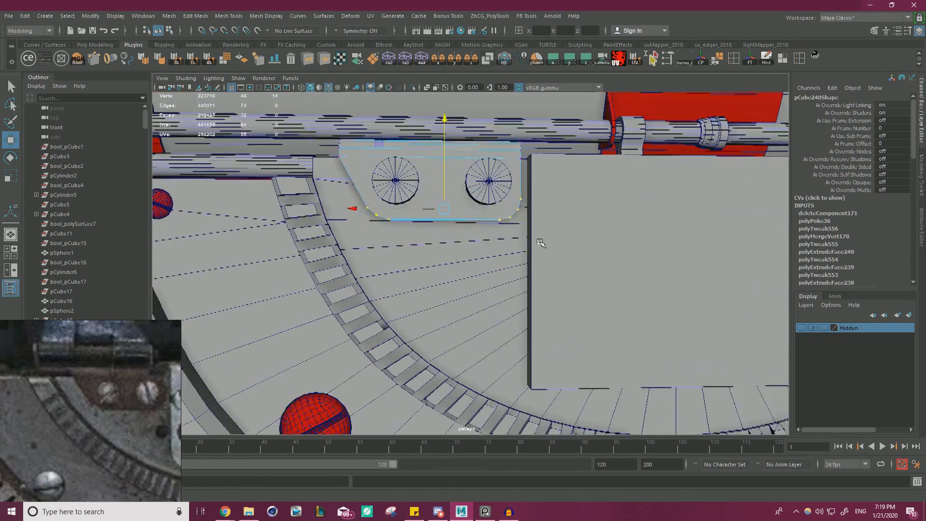
# Delete the cylinder near the plate's slanted end
pyautogui.keyDown('alt'); pyautogui.moveTo(484, 163); pyautogui.dragTo(516, 233, button='middle'); pyautogui.keyUp('alt')
pyautogui.moveTo(517, 233); pyautogui.dragTo(552, 216, button='right')
pyautogui.click(416, 226)
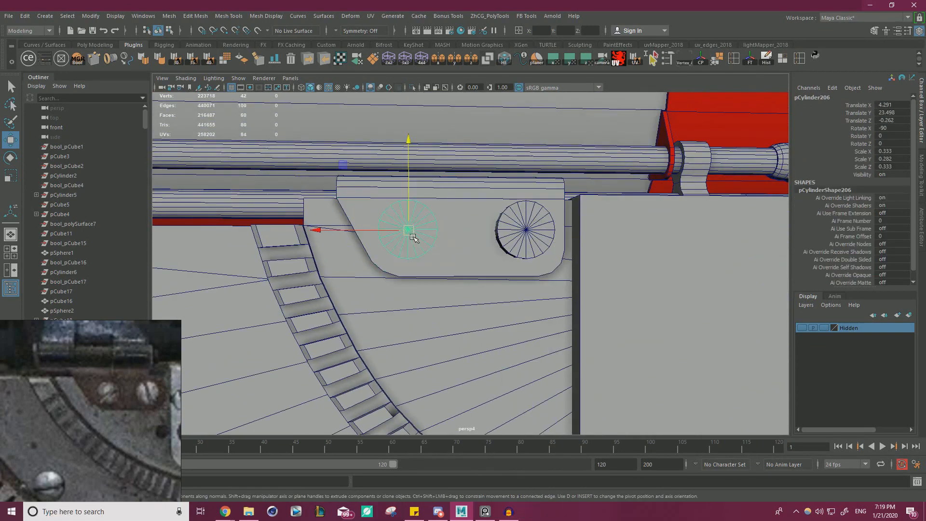
pyautogui.press('Delete')
# Scale the remaining cylinder's diameter to 0.396 and reposition it near the plate's squarer end at Y 23.432
pyautogui.click(526, 207)
pyautogui.press('r')
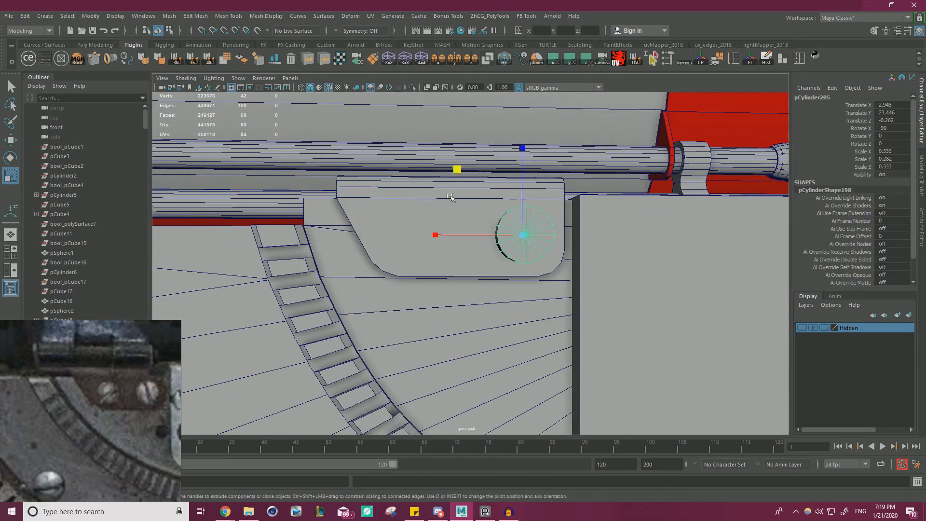
pyautogui.press('w')
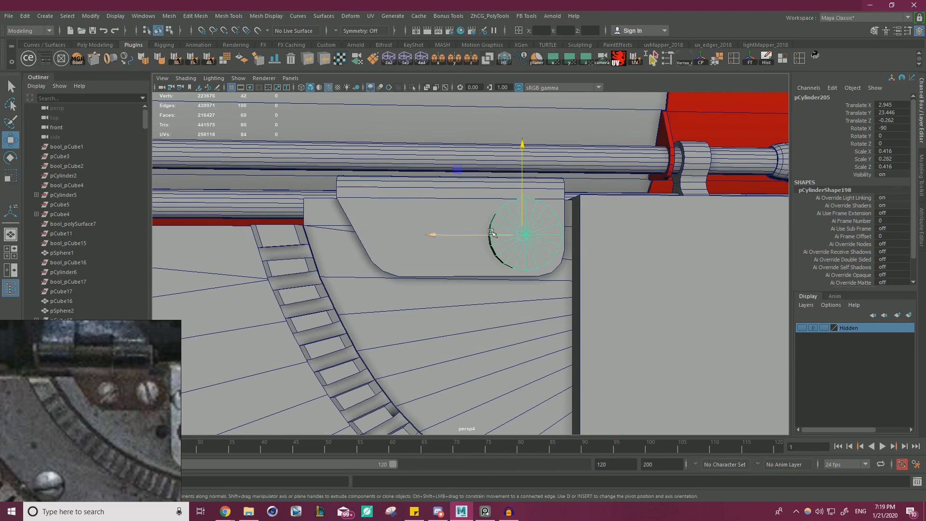
pyautogui.scroll(3, 457, 169)
pyautogui.keyDown('alt'); pyautogui.moveTo(572, 255); pyautogui.dragTo(500, 252, button='middle'); pyautogui.keyUp('alt')
pyautogui.keyDown('alt'); pyautogui.moveTo(500, 253); pyautogui.dragTo(455, 182); pyautogui.keyUp('alt')
pyautogui.press('r')
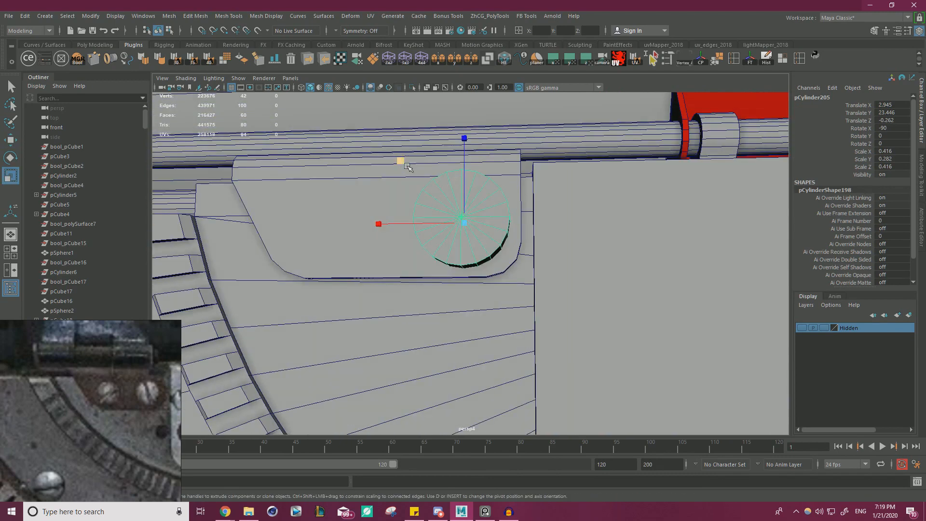
pyautogui.keyDown('ctrl'); pyautogui.moveTo(400, 161); pyautogui.dragTo(404, 164); pyautogui.keyUp('ctrl')
pyautogui.press('w')
pyautogui.moveTo(463, 182); pyautogui.dragTo(493, 219)
pyautogui.press('r')
pyautogui.moveTo(393, 161); pyautogui.dragTo(395, 163)
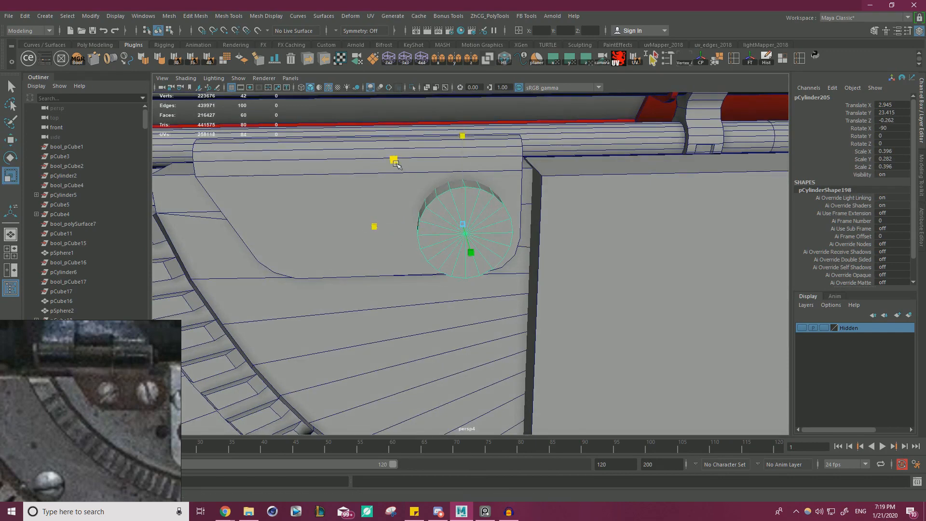
pyautogui.press('w')
pyautogui.moveTo(462, 183); pyautogui.dragTo(422, 180)
# Duplicate the cylinder towards the plate's slanted end and shift both cylinders sideways to balance them on the plate
pyautogui.moveTo(403, 225); pyautogui.dragTo(283, 227)
pyautogui.hotkey('ctrl', 'd')
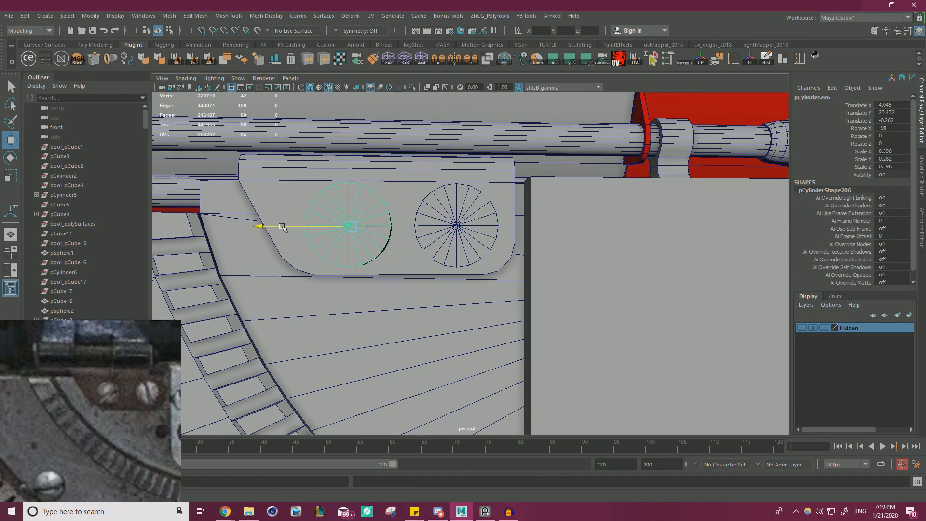
pyautogui.keyDown('shift'); pyautogui.click(449, 240); pyautogui.keyUp('shift')
pyautogui.keyDown('alt'); pyautogui.moveTo(449, 240); pyautogui.dragTo(405, 236); pyautogui.keyUp('alt')
pyautogui.click(406, 219)
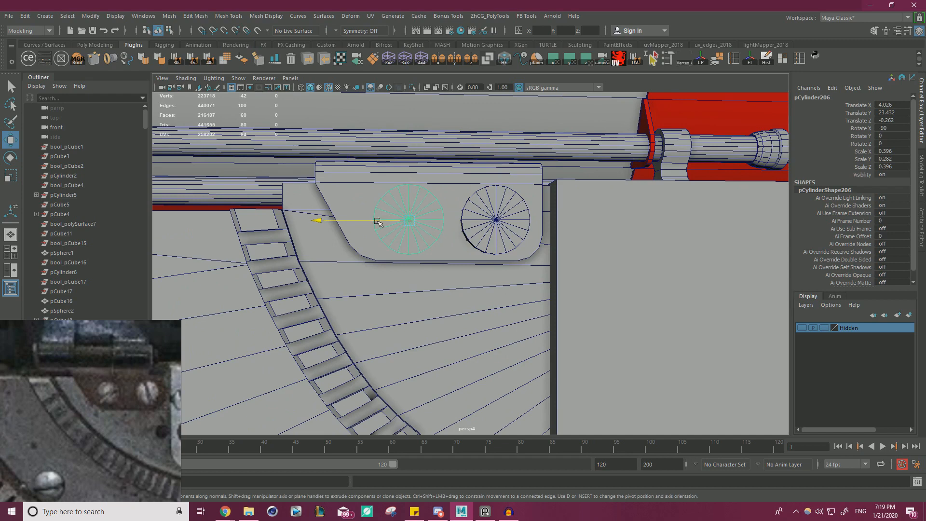
pyautogui.keyDown('shift'); pyautogui.click(469, 230); pyautogui.keyUp('shift')
pyautogui.moveTo(417, 220); pyautogui.dragTo(409, 220)
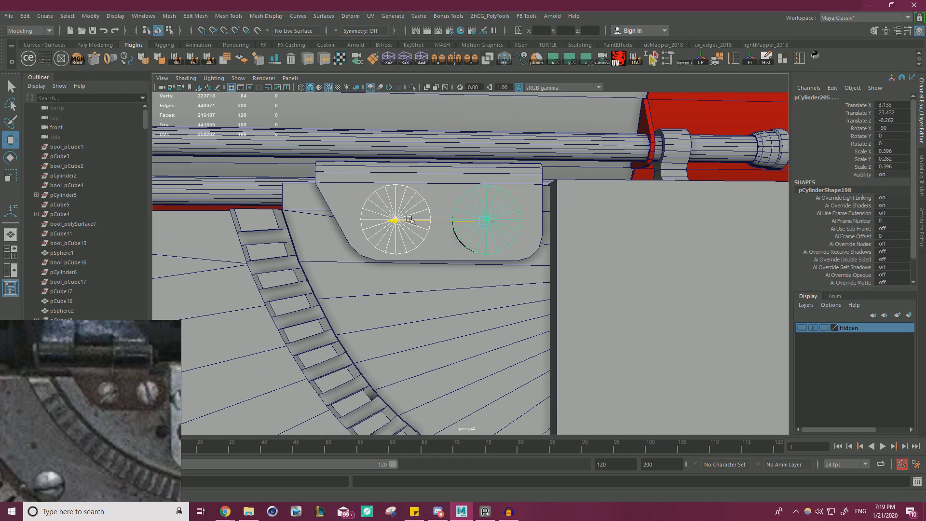
# Delete the copied cylinder at the slanted end and scale the remaining cylinder's diameter to 0.365
pyautogui.moveTo(461, 234)
pyautogui.keyDown('alt'); pyautogui.mouseDown()
pyautogui.moveTo(469, 227)
pyautogui.moveTo(469, 240)
pyautogui.mouseUp(); pyautogui.keyUp('alt')
pyautogui.click(405, 244)
pyautogui.press('Delete')
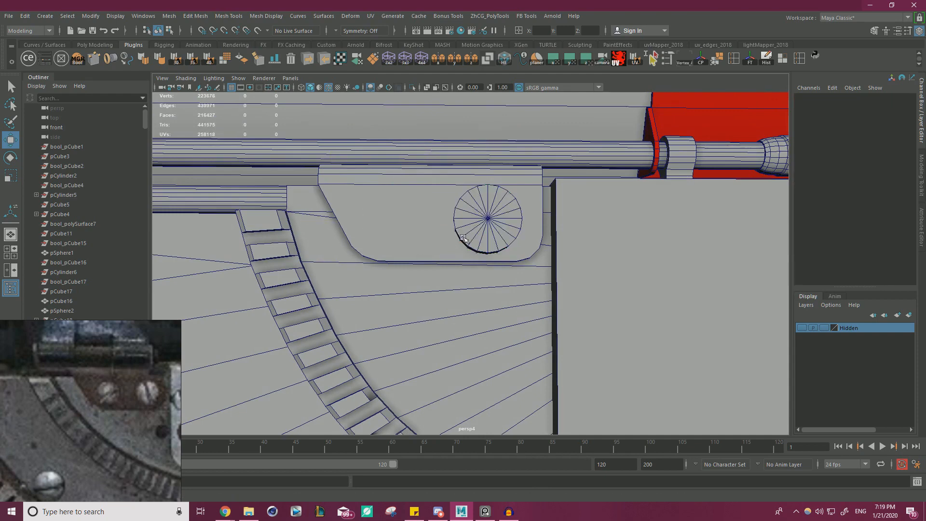
pyautogui.click(462, 236)
pyautogui.press('r')
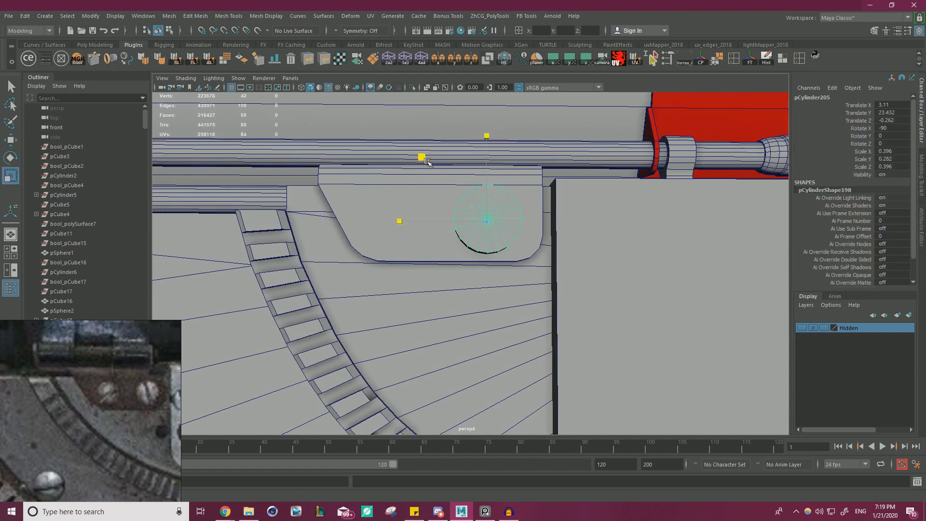
pyautogui.press('w')
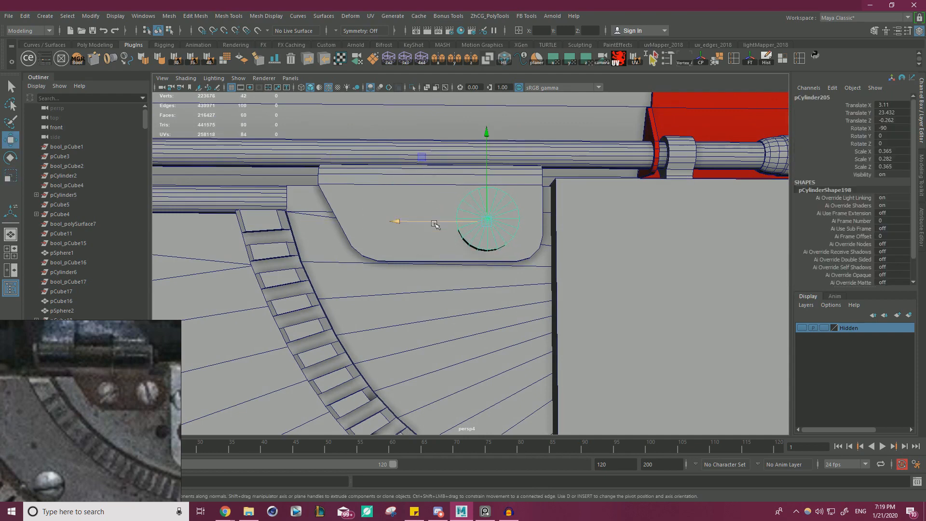
# Duplicate the resized cylinder to about X 4.121 near the slanted end, then nudge both cylinders sideways and up to Y 23.444
pyautogui.moveTo(437, 236); pyautogui.dragTo(352, 227, button='middle')
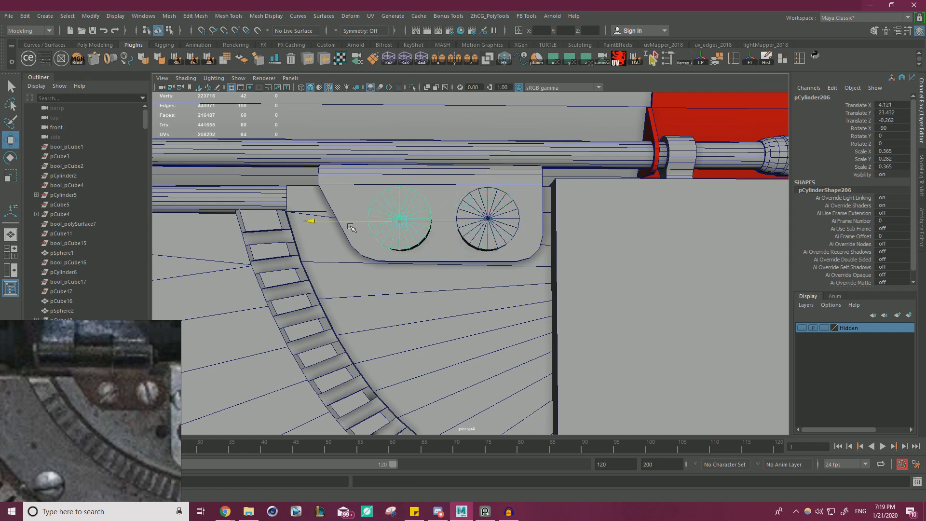
pyautogui.keyDown('shift'); pyautogui.click(480, 235); pyautogui.keyUp('shift')
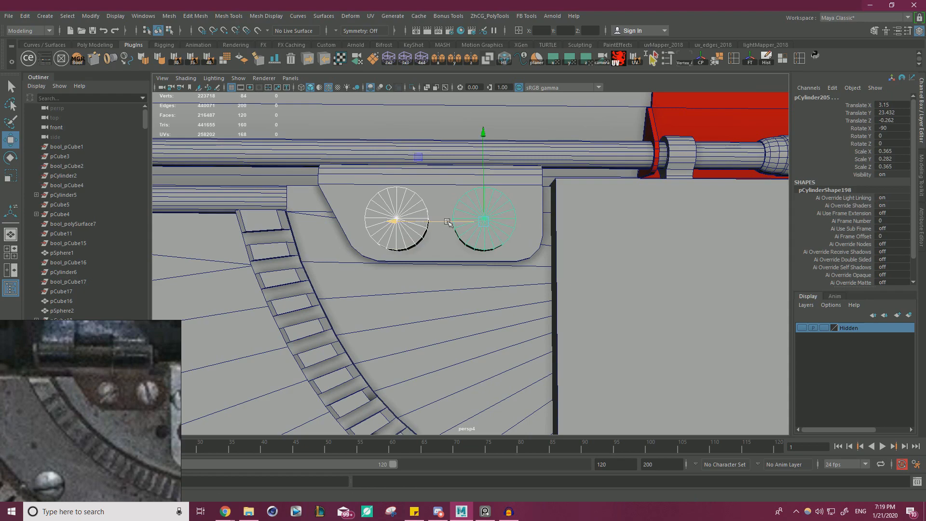
pyautogui.keyDown('alt'); pyautogui.moveTo(447, 222); pyautogui.dragTo(435, 234); pyautogui.keyUp('alt')
pyautogui.moveTo(482, 192)
pyautogui.mouseDown()
pyautogui.moveTo(465, 201)
pyautogui.moveTo(482, 188)
pyautogui.mouseUp()
pyautogui.hotkey('ctrl', 'z')
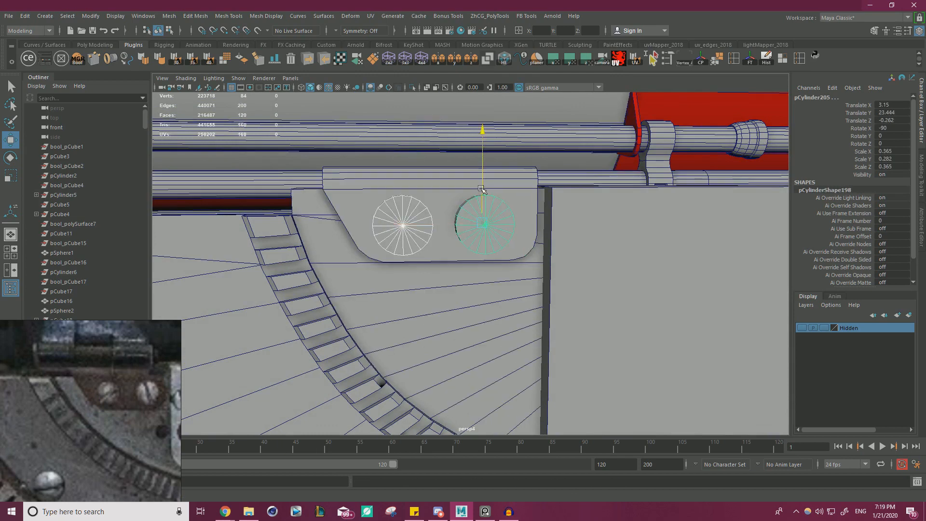
# Adjust the cylinders' horizontal spacing so they sit at X 3.059 and X 4.158 on the plate
pyautogui.click(490, 234)
pyautogui.keyDown('alt'); pyautogui.moveTo(440, 225); pyautogui.dragTo(430, 221); pyautogui.keyUp('alt')
pyautogui.keyDown('alt'); pyautogui.moveTo(430, 222); pyautogui.dragTo(447, 225); pyautogui.keyUp('alt')
pyautogui.click(409, 237)
pyautogui.moveTo(365, 223); pyautogui.dragTo(364, 222)
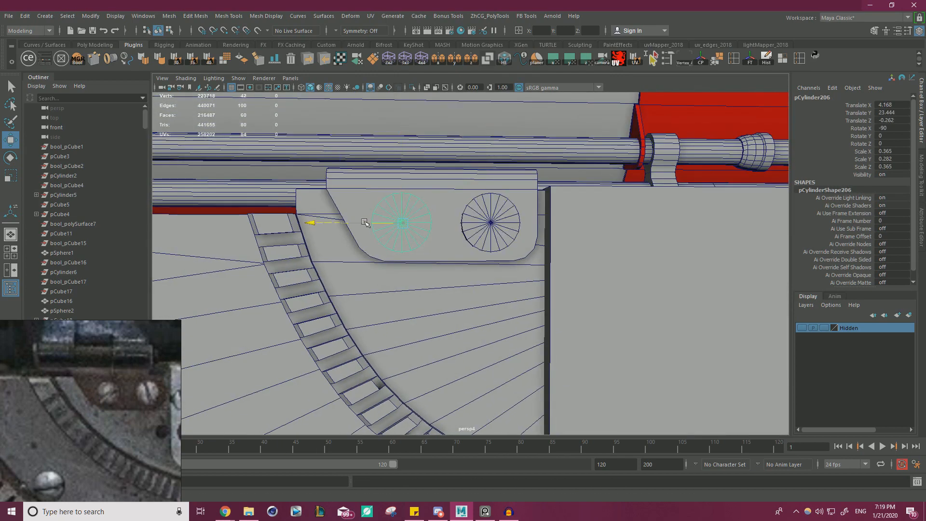
pyautogui.keyDown('shift'); pyautogui.click(487, 228); pyautogui.keyUp('shift')
pyautogui.moveTo(438, 222); pyautogui.dragTo(463, 232)
pyautogui.keyDown('alt'); pyautogui.moveTo(464, 232); pyautogui.dragTo(375, 246, button='right'); pyautogui.keyUp('alt')
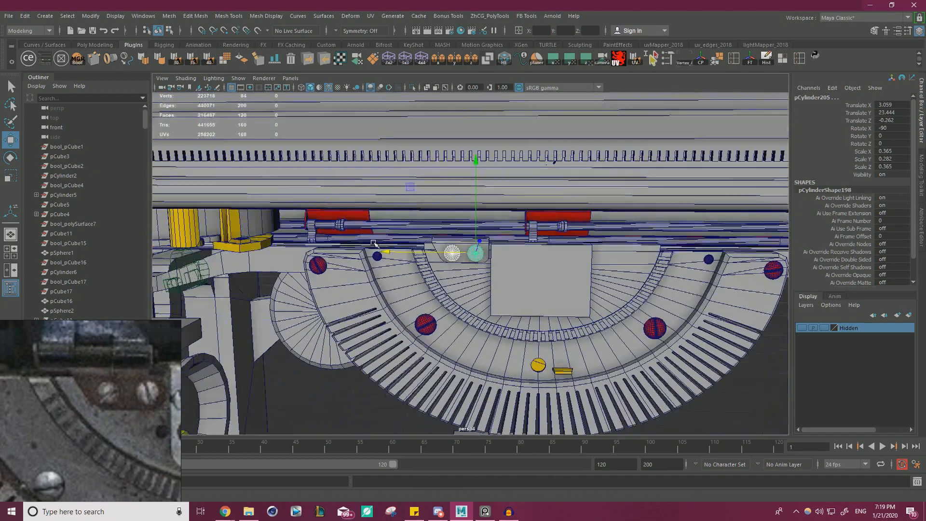
# Combine the two cylinders on the plate into one mesh
pyautogui.click(307, 411)
pyautogui.keyDown('alt'); pyautogui.moveTo(308, 409); pyautogui.dragTo(332, 357); pyautogui.keyUp('alt')
pyautogui.keyDown('alt'); pyautogui.moveTo(434, 333); pyautogui.dragTo(627, 306, button='right'); pyautogui.keyUp('alt')
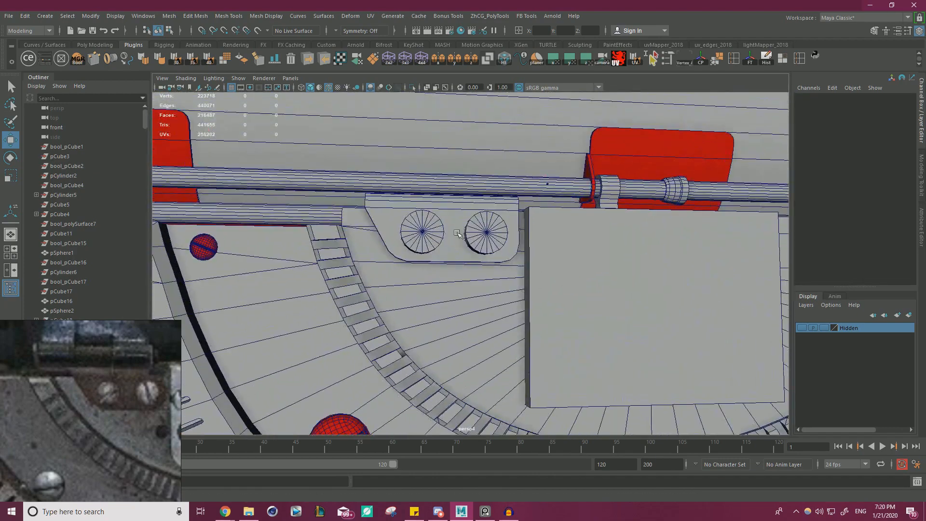
pyautogui.click(480, 230)
pyautogui.keyDown('shift'); pyautogui.click(434, 233); pyautogui.keyUp('shift')
pyautogui.click(168, 16)
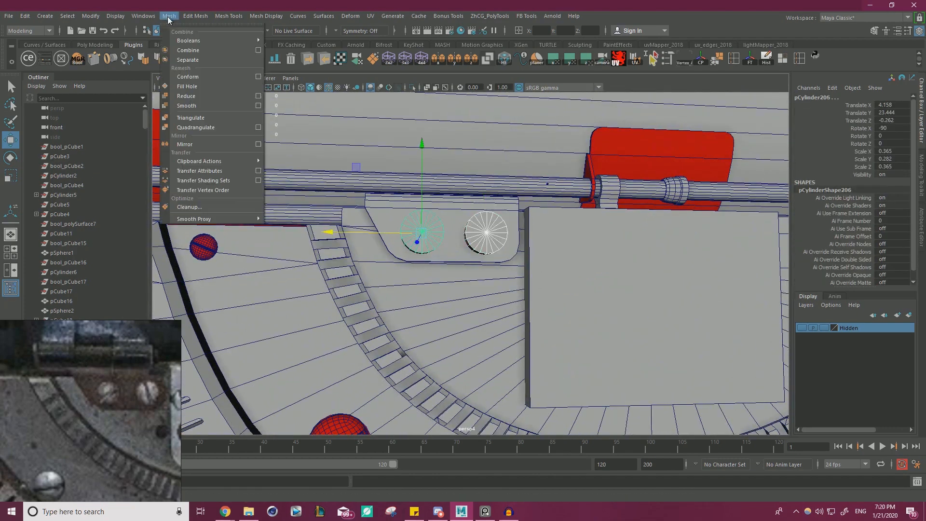
pyautogui.click(233, 50)
# Isolate the plate with the combined cylinders and move the cylinders forward so they sink only partway into the plate
pyautogui.keyDown('shift'); pyautogui.click(464, 254); pyautogui.keyUp('shift')
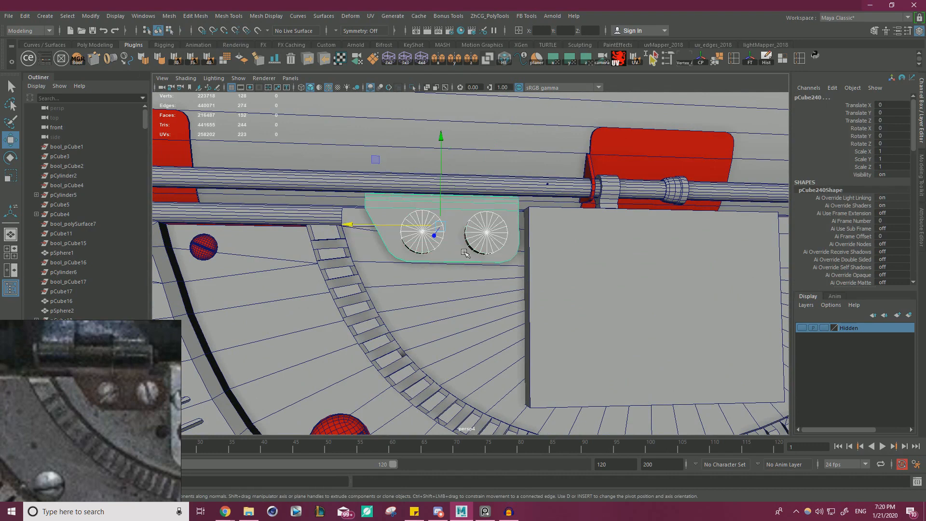
pyautogui.click(413, 87)
pyautogui.keyDown('alt'); pyautogui.moveTo(416, 203); pyautogui.dragTo(562, 274); pyautogui.keyUp('alt')
pyautogui.click(507, 229)
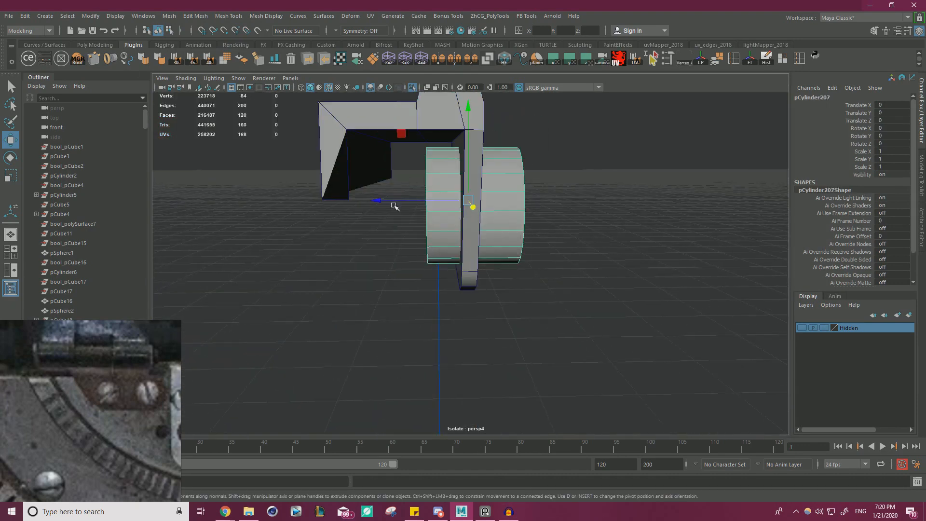
pyautogui.moveTo(394, 206); pyautogui.dragTo(217, 253)
pyautogui.scroll(3, 420, 183)
pyautogui.scroll(-4, 435, 177)
pyautogui.scroll(-4, 254, 213)
# Freeze the transformations and delete the history of the plate and the combined cylinders
pyautogui.moveTo(273, 263); pyautogui.dragTo(586, 120)
pyautogui.click(760, 64)
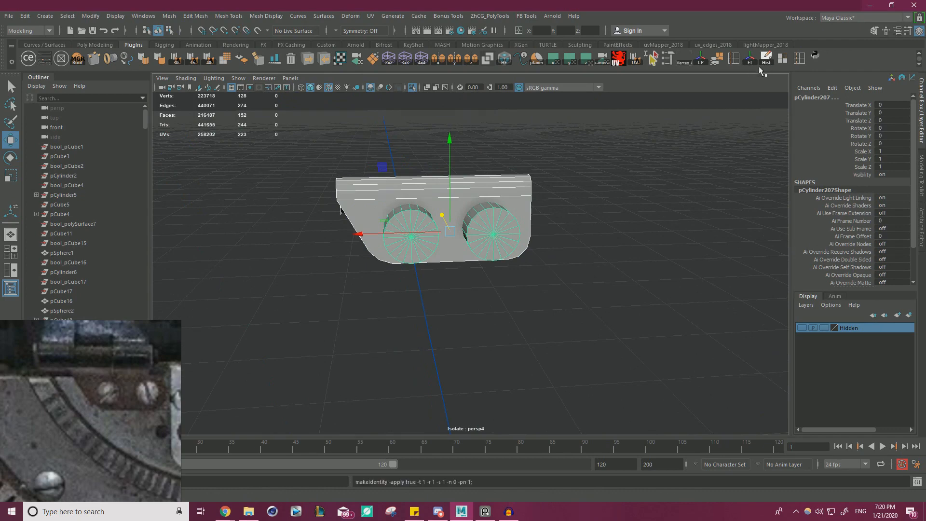
pyautogui.click(579, 140)
# Subtract the cylinders from the plate with a DcBoolManager Difference operation, and delete the history and base objects
pyautogui.click(74, 63)
pyautogui.click(459, 192)
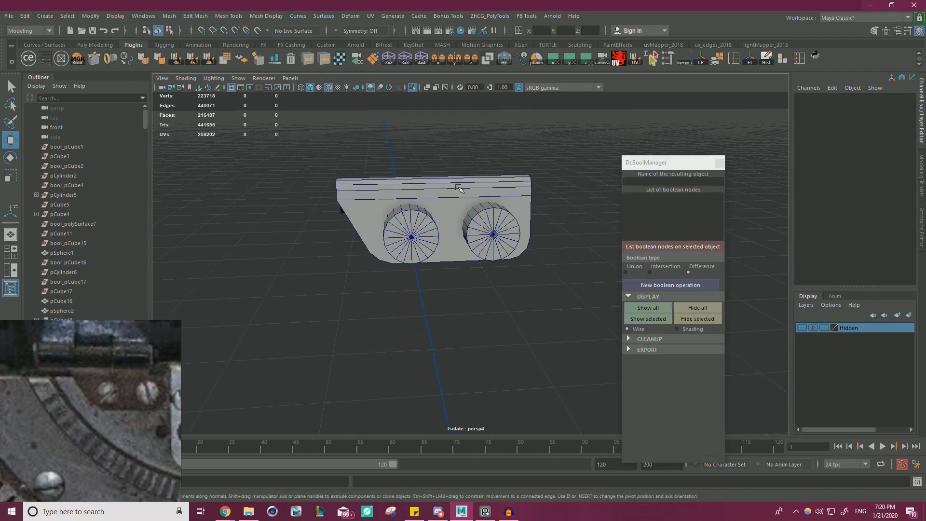
pyautogui.keyDown('shift'); pyautogui.click(513, 236); pyautogui.keyUp('shift')
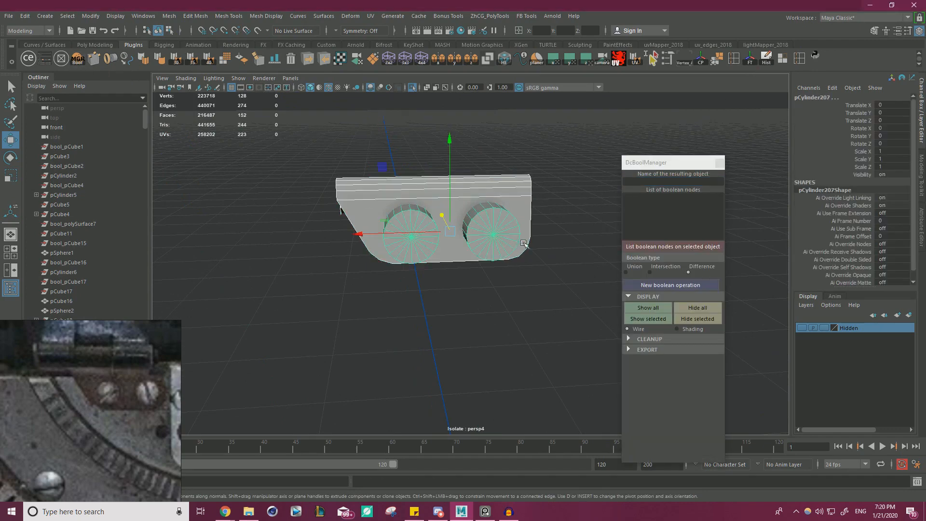
pyautogui.click(659, 285)
pyautogui.click(628, 339)
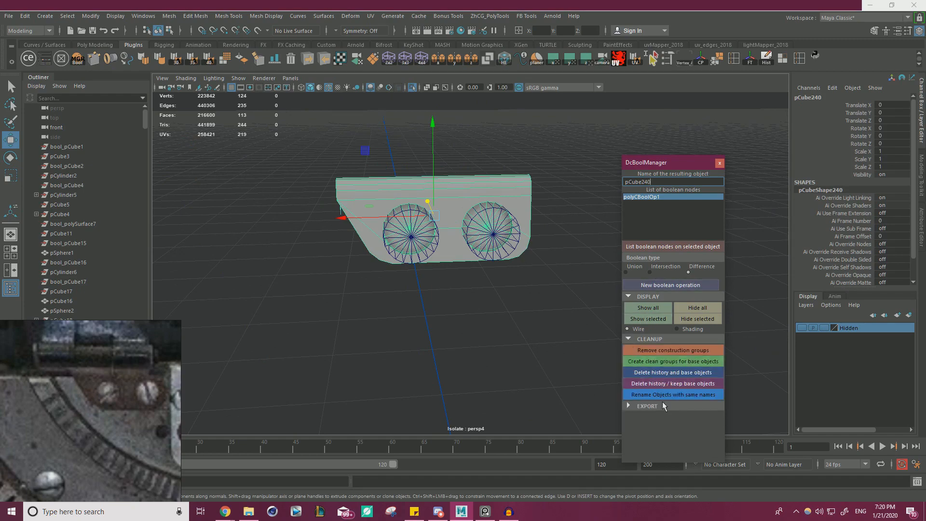
pyautogui.click(673, 371)
pyautogui.click(719, 164)
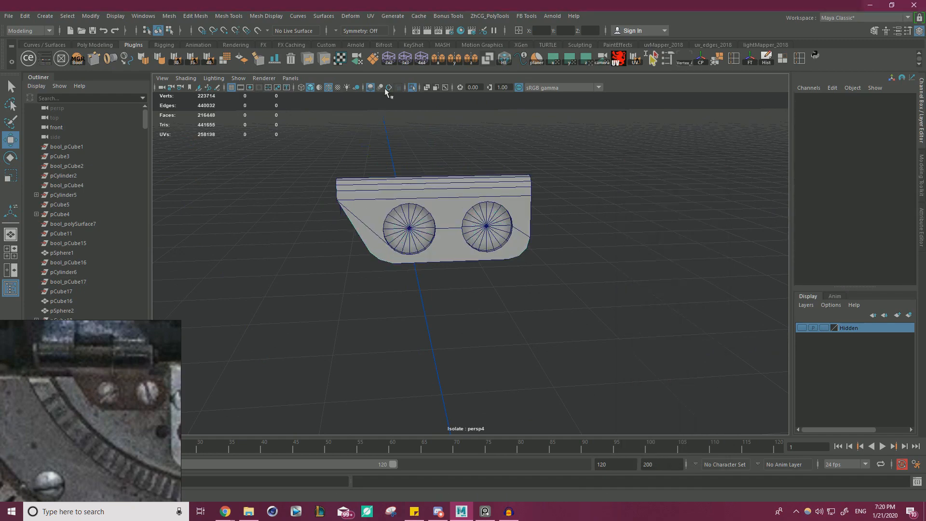
# Show the whole model, duplicate the small red screw and snap the copy to the centre of the recess near the slanted end
pyautogui.click(412, 88)
pyautogui.scroll(-5, 422, 188)
pyautogui.scroll(3, 422, 188)
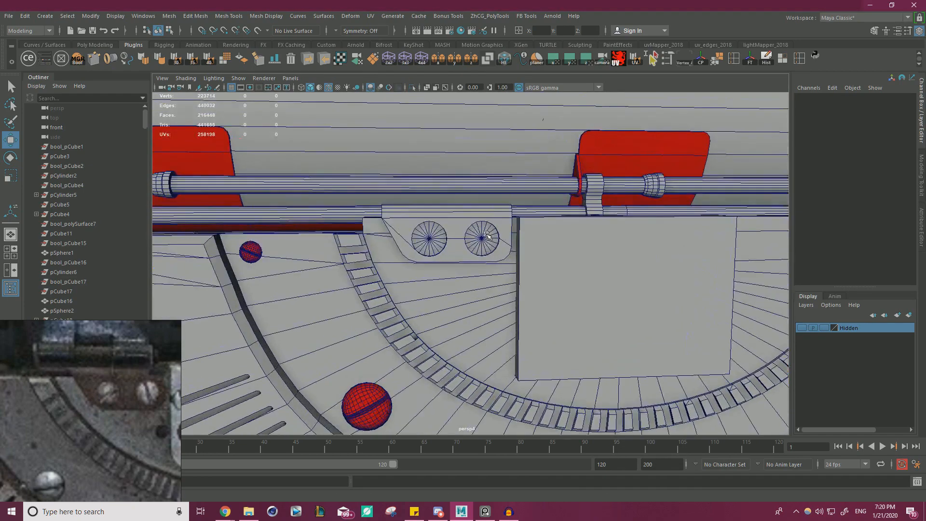
pyautogui.keyDown('alt'); pyautogui.moveTo(486, 233); pyautogui.dragTo(514, 192, button='middle'); pyautogui.keyUp('alt')
pyautogui.click(279, 209)
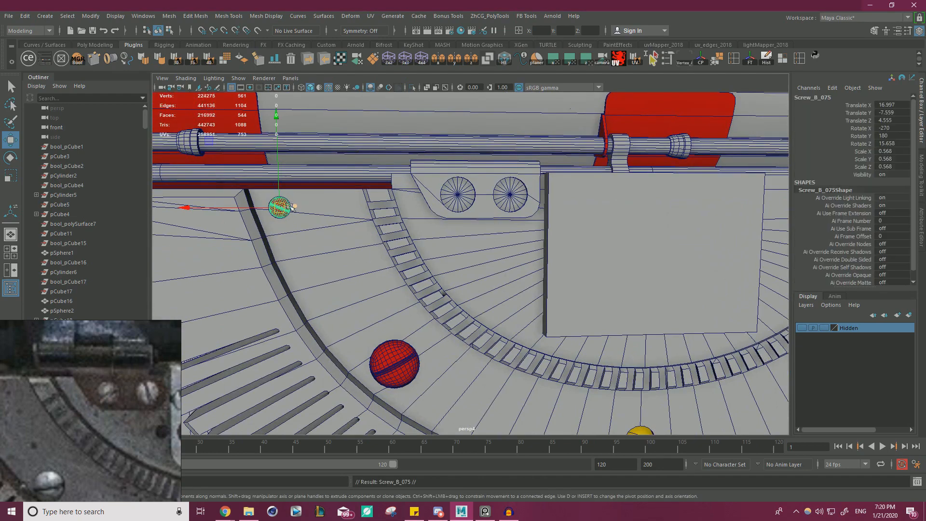
pyautogui.press('v')
pyautogui.moveTo(290, 206); pyautogui.dragTo(320, 209, button='middle')
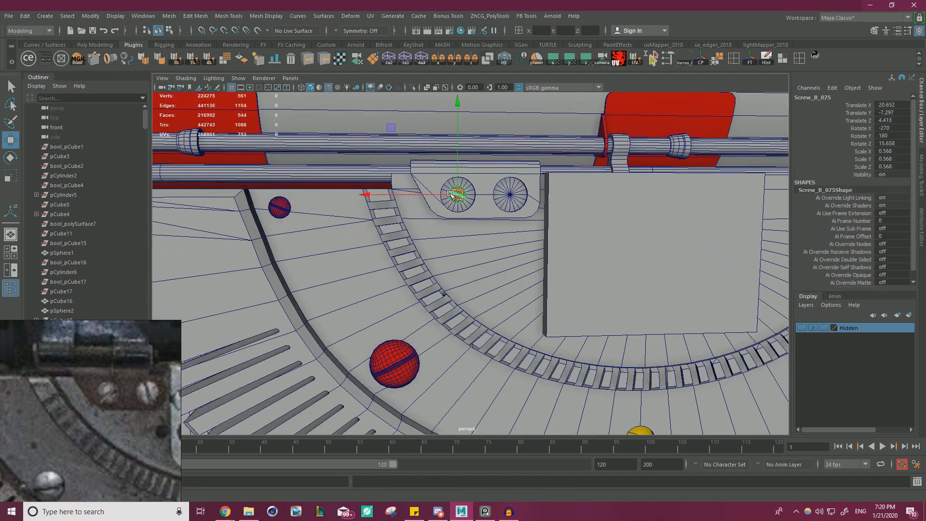
# Scale the screw copy to 1.044 on X and Z and seat it in the recess at Z 4.169
pyautogui.press('f')
pyautogui.keyDown('alt'); pyautogui.moveTo(467, 217); pyautogui.dragTo(447, 210, button='right'); pyautogui.keyUp('alt')
pyautogui.keyDown('alt'); pyautogui.moveTo(447, 211); pyautogui.dragTo(368, 201); pyautogui.keyUp('alt')
pyautogui.press('r')
pyautogui.keyDown('alt'); pyautogui.moveTo(378, 207); pyautogui.dragTo(638, 302); pyautogui.keyUp('alt')
pyautogui.press('w')
pyautogui.keyDown('alt'); pyautogui.moveTo(638, 303); pyautogui.dragTo(437, 270, button='right'); pyautogui.keyUp('alt')
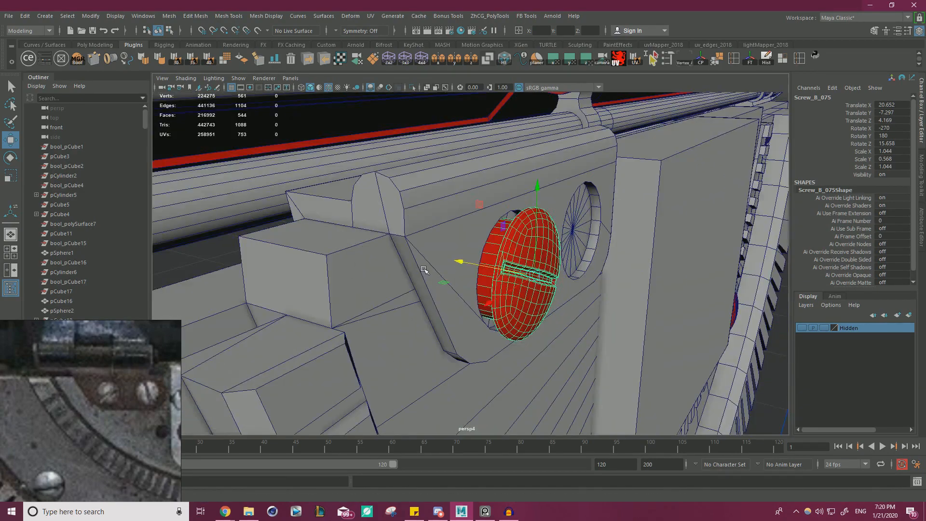
# Delete the seated screw copy, duplicate the larger red screw and snap the new copy to the recess near the bracket's slanted end
pyautogui.press('Delete')
pyautogui.keyDown('alt'); pyautogui.moveTo(437, 270); pyautogui.dragTo(337, 237); pyautogui.keyUp('alt')
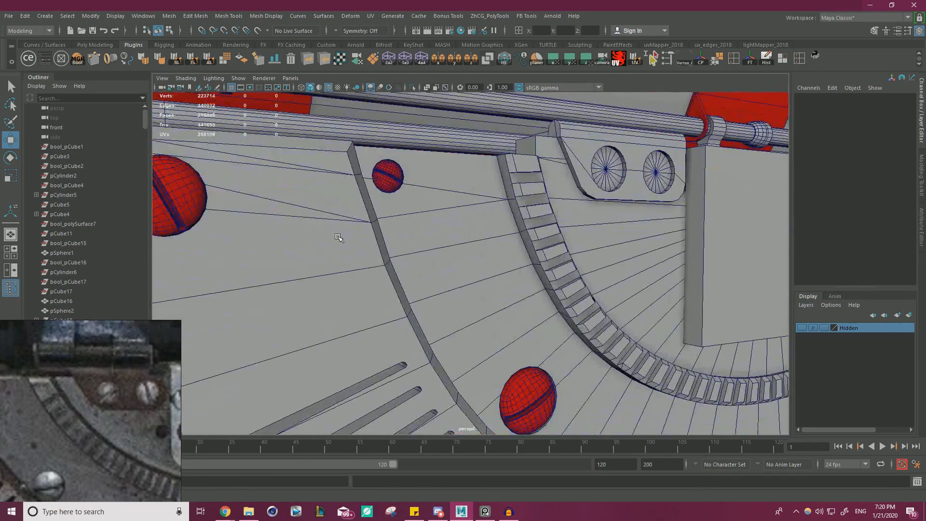
pyautogui.click(188, 197)
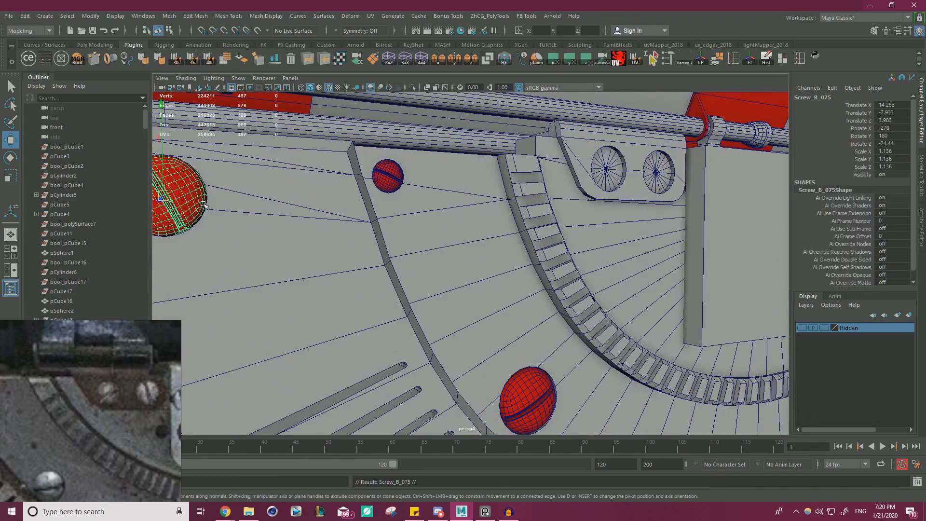
pyautogui.moveTo(167, 196); pyautogui.dragTo(609, 170)
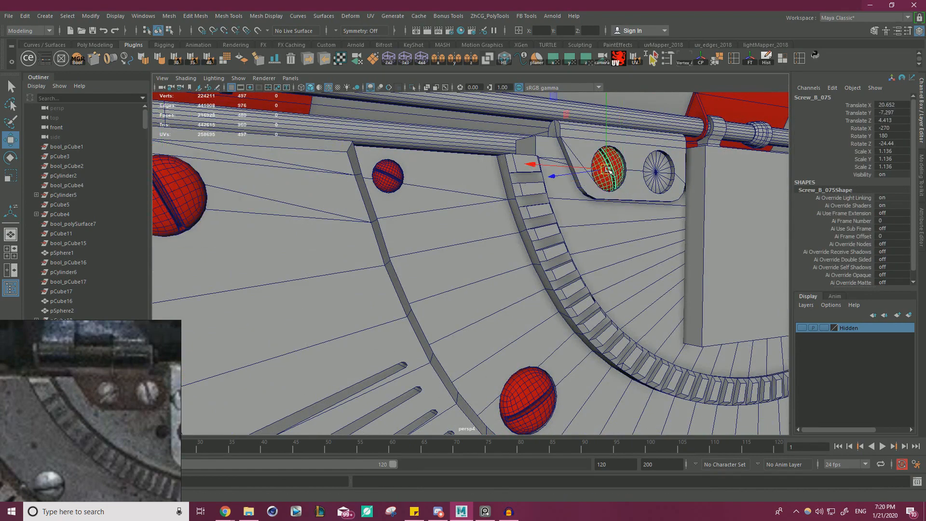
# Scale the new screw copy uniformly to 0.908 and seat it in the recess at Z 4.308
pyautogui.press('f')
pyautogui.keyDown('alt'); pyautogui.moveTo(534, 253); pyautogui.dragTo(558, 283); pyautogui.keyUp('alt')
pyautogui.press('r')
pyautogui.moveTo(471, 263); pyautogui.dragTo(442, 268)
pyautogui.press('w')
pyautogui.keyDown('alt'); pyautogui.moveTo(501, 284); pyautogui.dragTo(543, 295); pyautogui.keyUp('alt')
pyautogui.moveTo(416, 252); pyautogui.dragTo(471, 263)
pyautogui.moveTo(475, 265)
pyautogui.keyDown('alt'); pyautogui.mouseDown()
pyautogui.moveTo(523, 288)
pyautogui.moveTo(593, 291)
pyautogui.moveTo(475, 271)
pyautogui.moveTo(471, 248)
pyautogui.mouseUp(); pyautogui.keyUp('alt')
pyautogui.press('r')
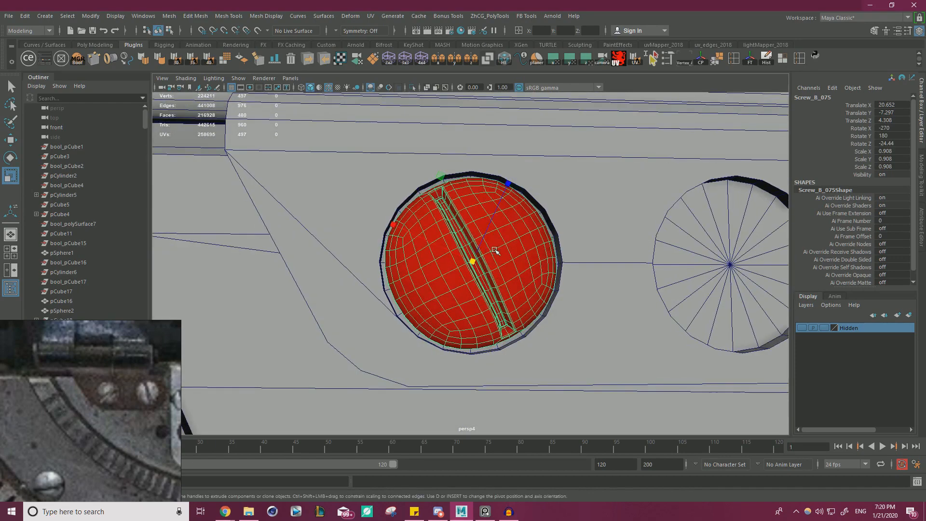
# Rotate the screw to -61.097 on Z so its slot is nearly vertical, and enlarge it uniformly to 0.938
pyautogui.press('e')
pyautogui.moveTo(499, 347); pyautogui.dragTo(437, 351)
pyautogui.press('r')
pyautogui.moveTo(471, 262); pyautogui.dragTo(479, 263)
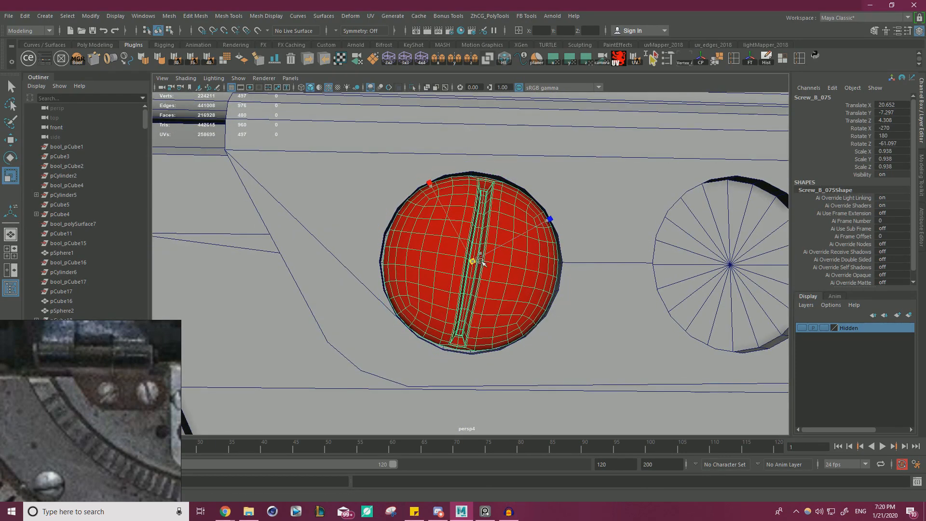
# Duplicate the seated screw into the second recess at X 21.751, turn its slot nearly horizontal and deselect it
pyautogui.press('w')
pyautogui.keyDown('alt'); pyautogui.moveTo(598, 277); pyautogui.dragTo(542, 277, button='right'); pyautogui.keyUp('alt')
pyautogui.keyDown('alt'); pyautogui.moveTo(542, 278); pyautogui.dragTo(471, 263, button='middle'); pyautogui.keyUp('alt')
pyautogui.keyDown('alt'); pyautogui.moveTo(471, 262); pyautogui.dragTo(444, 263); pyautogui.keyUp('alt')
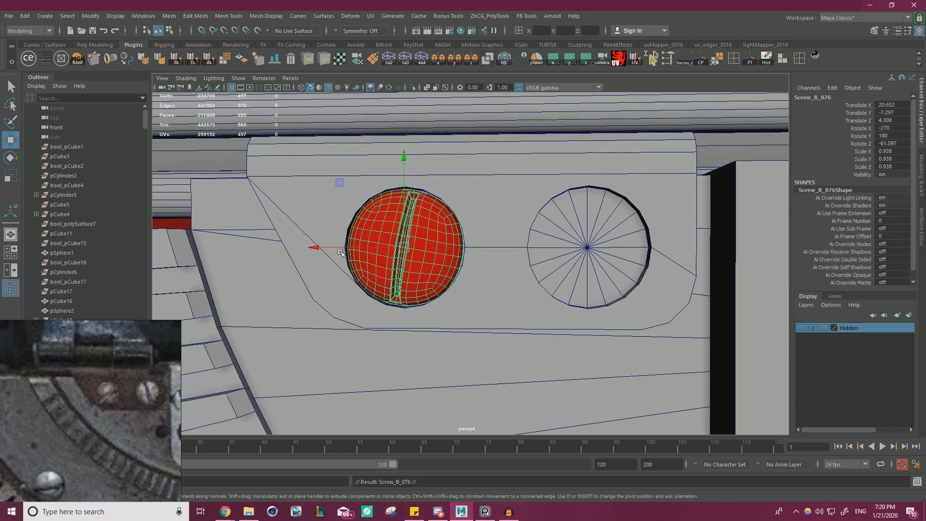
pyautogui.keyDown('shift'); pyautogui.moveTo(340, 251); pyautogui.dragTo(580, 250); pyautogui.keyUp('shift')
pyautogui.press('e')
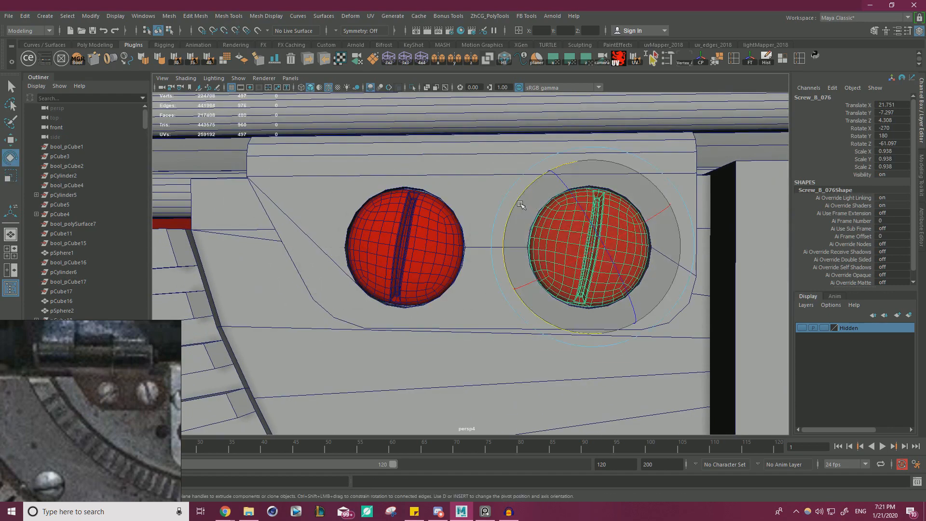
pyautogui.moveTo(521, 215); pyautogui.dragTo(535, 455)
pyautogui.press('w')
pyautogui.keyDown('alt'); pyautogui.moveTo(410, 277); pyautogui.dragTo(245, 246, button='right'); pyautogui.keyUp('alt')
pyautogui.keyDown('alt'); pyautogui.moveTo(246, 245); pyautogui.dragTo(478, 302); pyautogui.keyUp('alt')
pyautogui.click(742, 149)
pyautogui.keyDown('alt'); pyautogui.moveTo(601, 178); pyautogui.dragTo(419, 164); pyautogui.keyUp('alt')
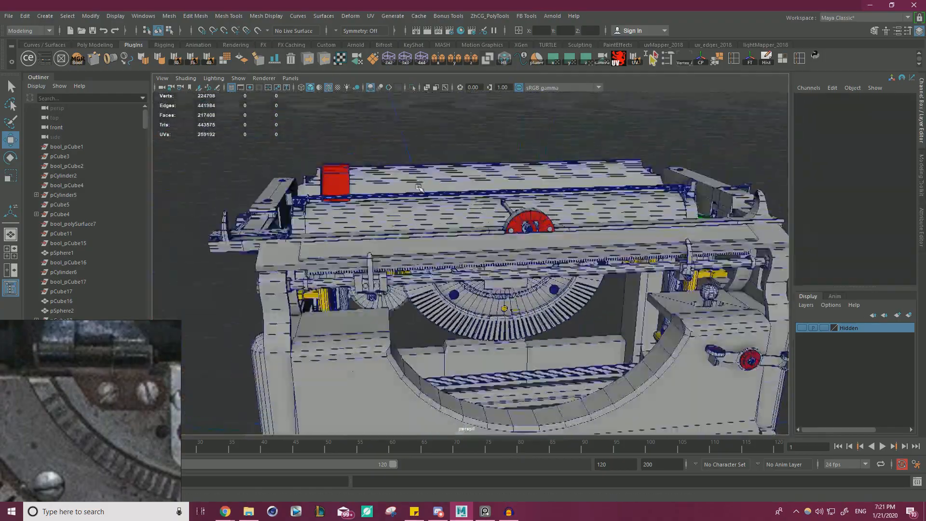
pyautogui.keyDown('alt'); pyautogui.moveTo(420, 164); pyautogui.dragTo(527, 298, button='right'); pyautogui.keyUp('alt')
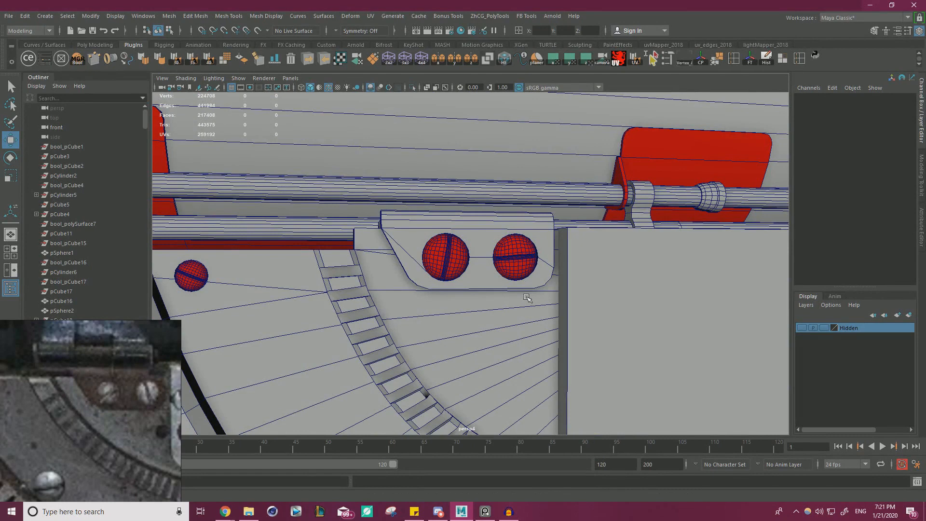
# Examine the hinge barrel and its ends in the reference photos and compare them with the modelled bracket and the neighbouring block
pyautogui.scroll(-6, 111, 381)
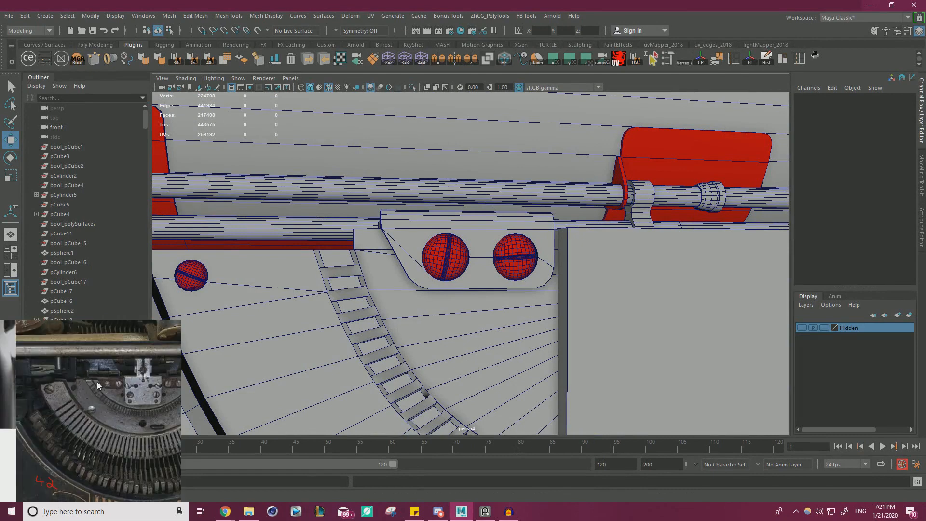
pyautogui.moveTo(97, 382); pyautogui.dragTo(302, 308, button='right')
pyautogui.moveTo(302, 309); pyautogui.dragTo(225, 339, button='middle')
pyautogui.scroll(3, 225, 339)
pyautogui.scroll(-3, 231, 340)
pyautogui.scroll(5, 238, 347)
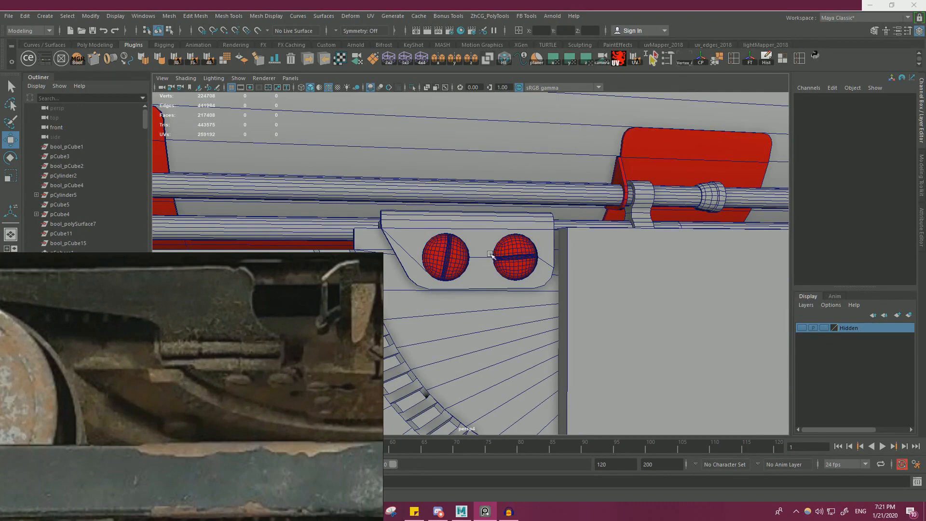
pyautogui.keyDown('alt'); pyautogui.moveTo(492, 255); pyautogui.dragTo(493, 276); pyautogui.keyUp('alt')
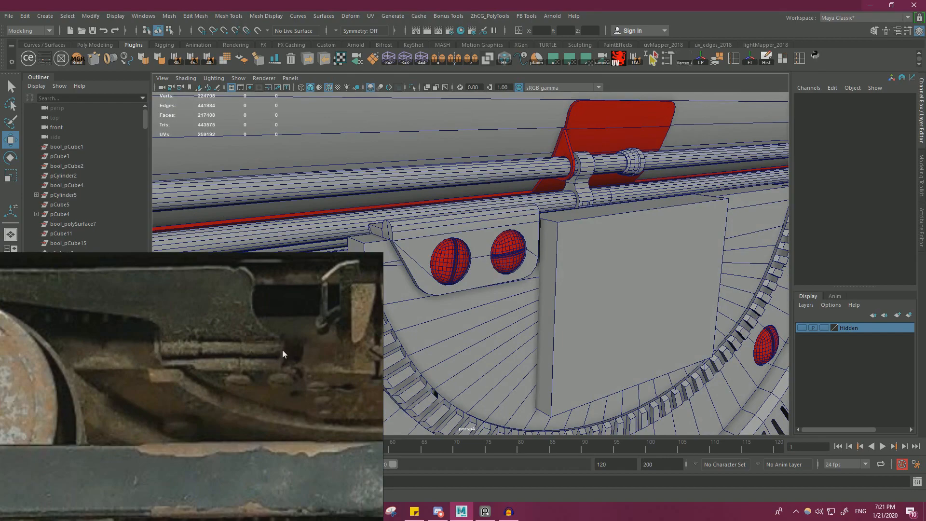
pyautogui.keyDown('alt'); pyautogui.moveTo(639, 284); pyautogui.dragTo(519, 270); pyautogui.keyUp('alt')
pyautogui.scroll(-1, 592, 271)
pyautogui.scroll(2, 597, 296)
pyautogui.click(504, 271)
pyautogui.press('r')
pyautogui.press('w')
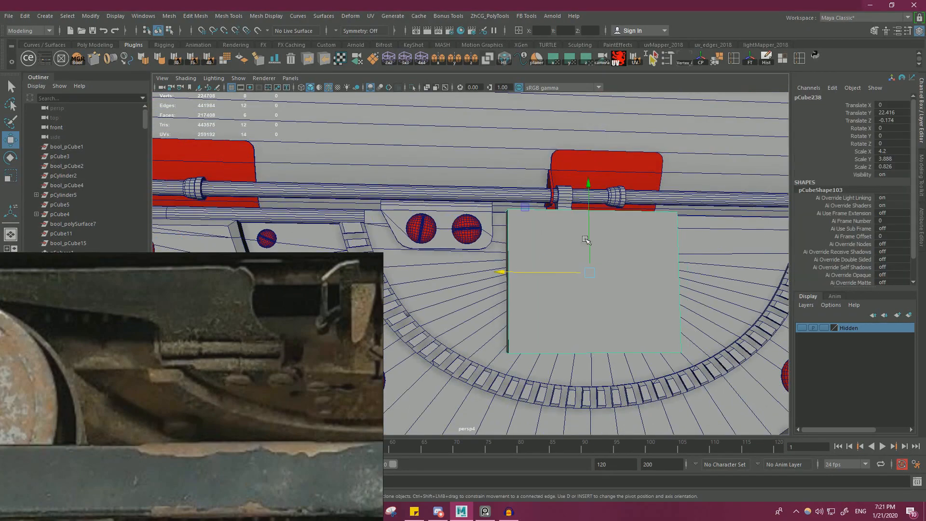
pyautogui.moveTo(270, 314); pyautogui.dragTo(192, 420, button='right')
pyautogui.moveTo(559, 308)
pyautogui.keyDown('alt'); pyautogui.mouseDown(button='right')
pyautogui.moveTo(520, 299)
pyautogui.moveTo(574, 309)
pyautogui.mouseUp(button='right'); pyautogui.keyUp('alt')
pyautogui.keyDown('alt'); pyautogui.moveTo(574, 308); pyautogui.dragTo(529, 355); pyautogui.keyUp('alt')
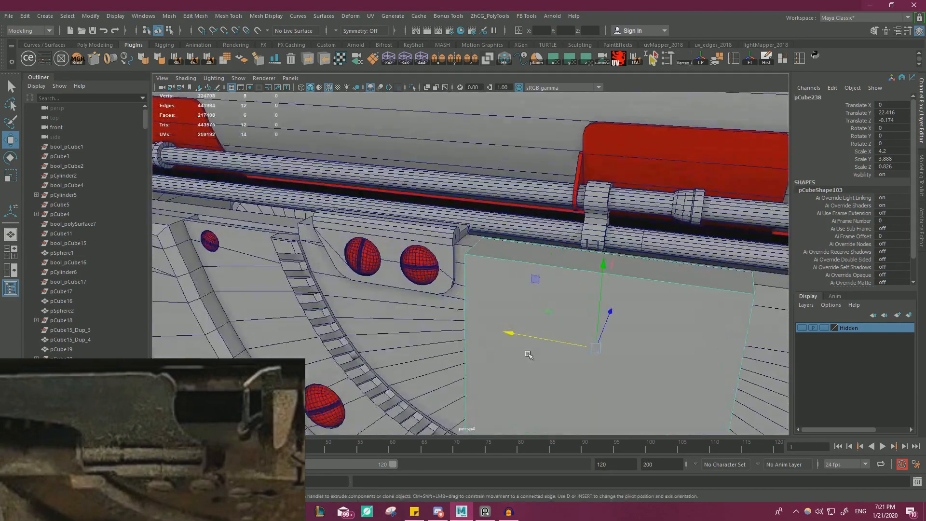
pyautogui.keyDown('alt'); pyautogui.moveTo(608, 279); pyautogui.dragTo(526, 328); pyautogui.keyUp('alt')
pyautogui.keyDown('alt'); pyautogui.moveTo(496, 333); pyautogui.dragTo(574, 340, button='right'); pyautogui.keyUp('alt')
pyautogui.keyDown('alt'); pyautogui.moveTo(421, 264); pyautogui.dragTo(450, 301, button='middle'); pyautogui.keyUp('alt')
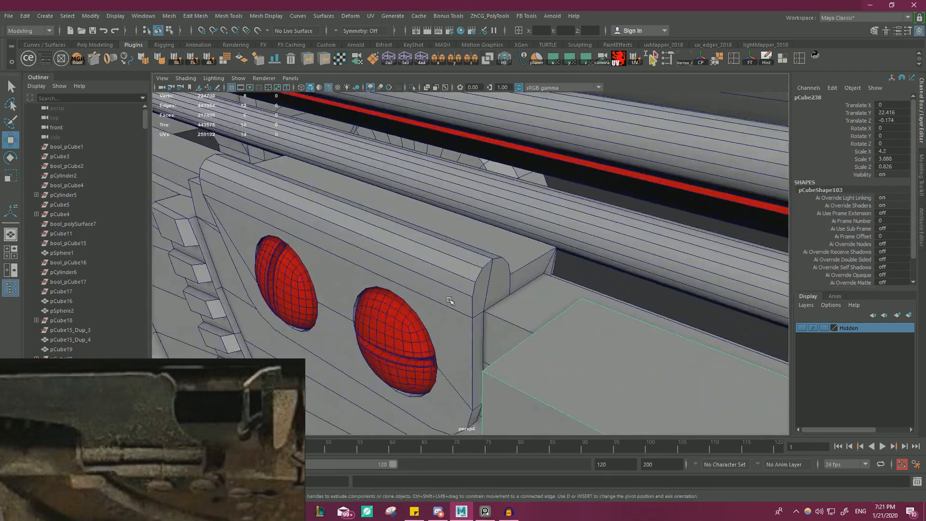
# Extrude the two end faces of the bracket's barrel outward at the end beside the large block
pyautogui.click(478, 280)
pyautogui.moveTo(484, 234); pyautogui.dragTo(487, 285, button='right')
pyautogui.click(495, 285)
pyautogui.keyDown('alt'); pyautogui.moveTo(514, 299); pyautogui.dragTo(545, 285); pyautogui.keyUp('alt')
pyautogui.keyDown('alt'); pyautogui.moveTo(545, 285); pyautogui.dragTo(510, 270, button='right'); pyautogui.keyUp('alt')
pyautogui.click(490, 277)
pyautogui.keyDown('alt'); pyautogui.moveTo(530, 274); pyautogui.dragTo(449, 270); pyautogui.keyUp('alt')
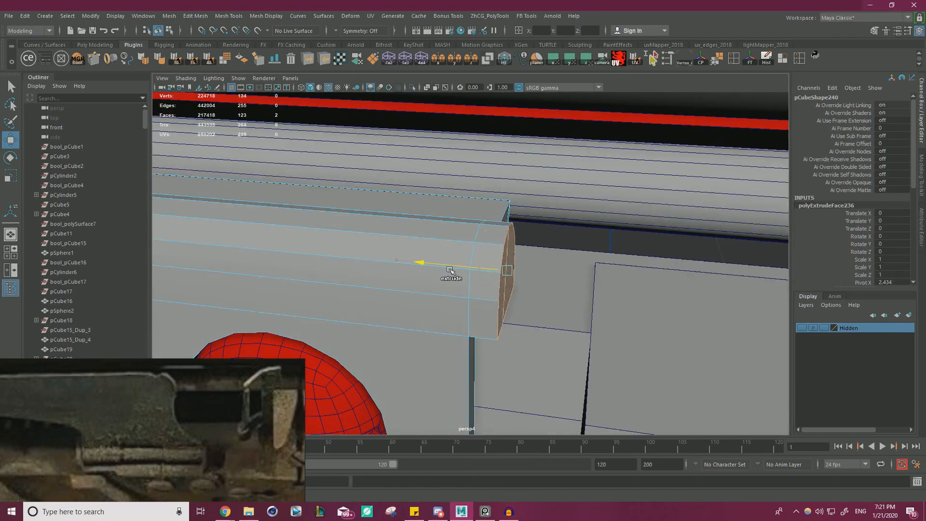
# Select the eight outer faces around the newly extruded barrel section, leaving out its underside, and extrude them
pyautogui.click(480, 317)
pyautogui.keyDown('alt'); pyautogui.moveTo(480, 317); pyautogui.dragTo(410, 349); pyautogui.keyUp('alt')
pyautogui.keyDown('alt'); pyautogui.moveTo(533, 294); pyautogui.dragTo(487, 280); pyautogui.keyUp('alt')
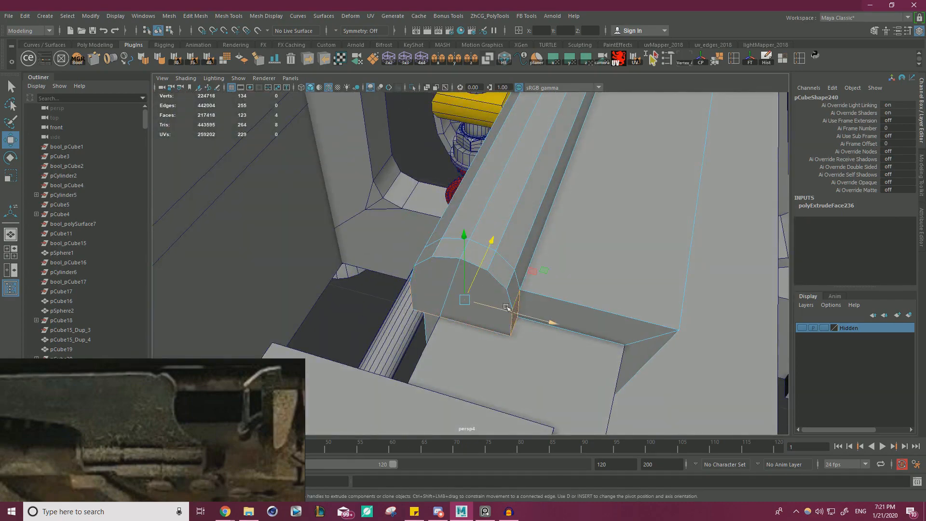
pyautogui.keyDown('shift'); pyautogui.click(513, 287); pyautogui.keyUp('shift')
pyautogui.keyDown('shift'); pyautogui.click(501, 271); pyautogui.keyUp('shift')
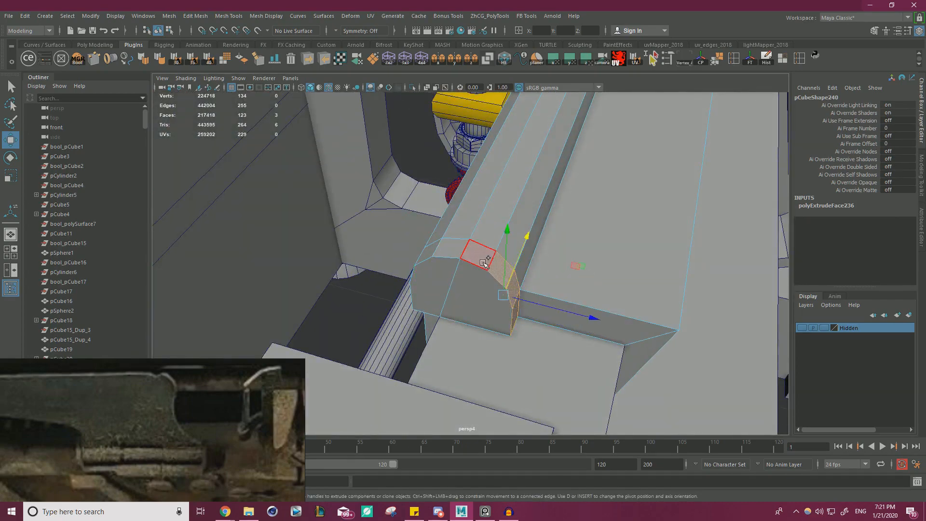
pyautogui.keyDown('shift'); pyautogui.click(478, 257); pyautogui.keyUp('shift')
pyautogui.keyDown('shift'); pyautogui.click(451, 250); pyautogui.keyUp('shift')
pyautogui.keyDown('alt'); pyautogui.moveTo(434, 280); pyautogui.dragTo(517, 271); pyautogui.keyUp('alt')
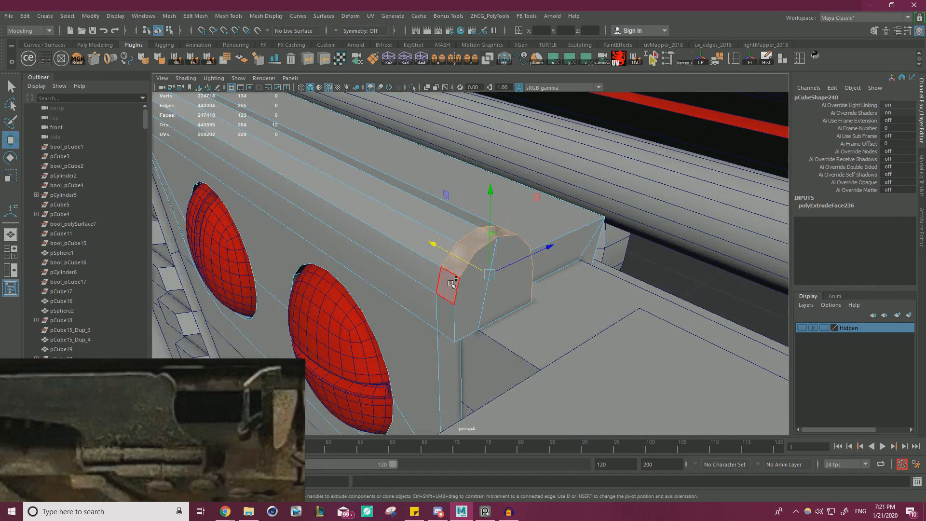
pyautogui.keyDown('shift'); pyautogui.click(484, 174); pyautogui.keyUp('shift')
pyautogui.keyDown('ctrl'); pyautogui.click(483, 174); pyautogui.keyUp('ctrl')
pyautogui.hotkey('ctrl', 'e')
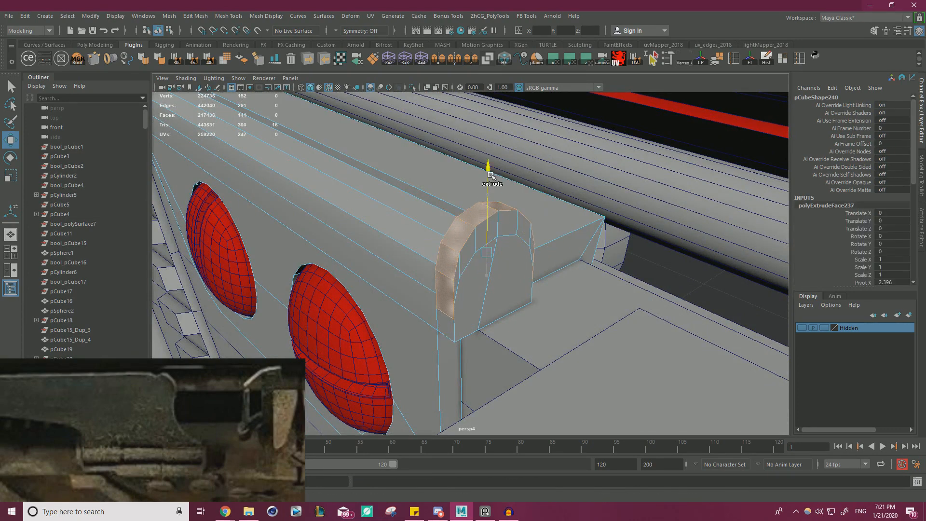
# Raise the extruded faces above the barrel to shape a tall, rounded upright ear, following the reference photo
pyautogui.keyDown('alt'); pyautogui.moveTo(495, 134); pyautogui.dragTo(223, 407); pyautogui.keyUp('alt')
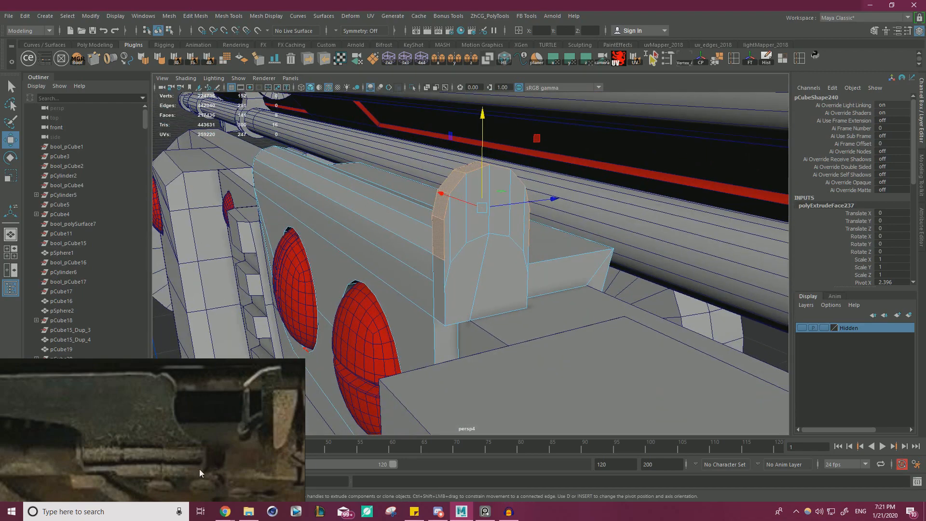
pyautogui.keyDown('alt'); pyautogui.moveTo(509, 314); pyautogui.dragTo(599, 311); pyautogui.keyUp('alt')
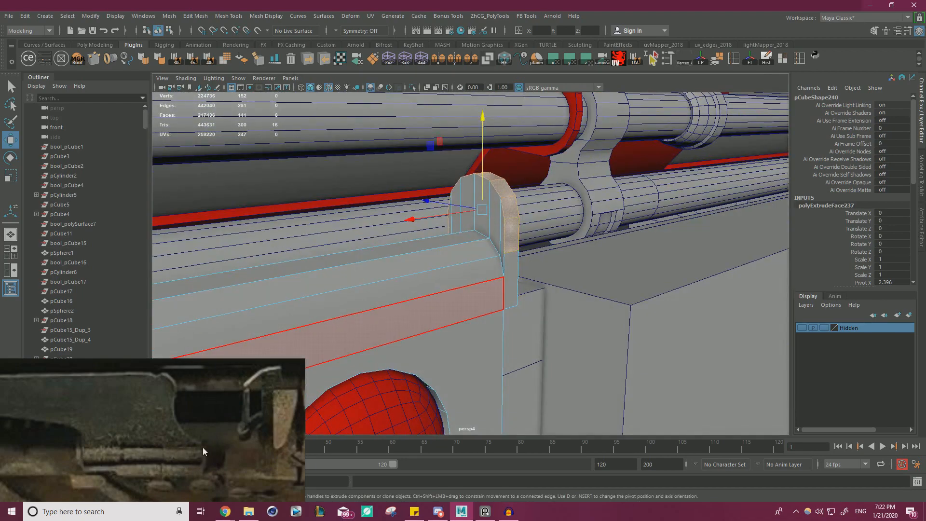
pyautogui.keyDown('alt'); pyautogui.moveTo(475, 289); pyautogui.dragTo(424, 236); pyautogui.keyUp('alt')
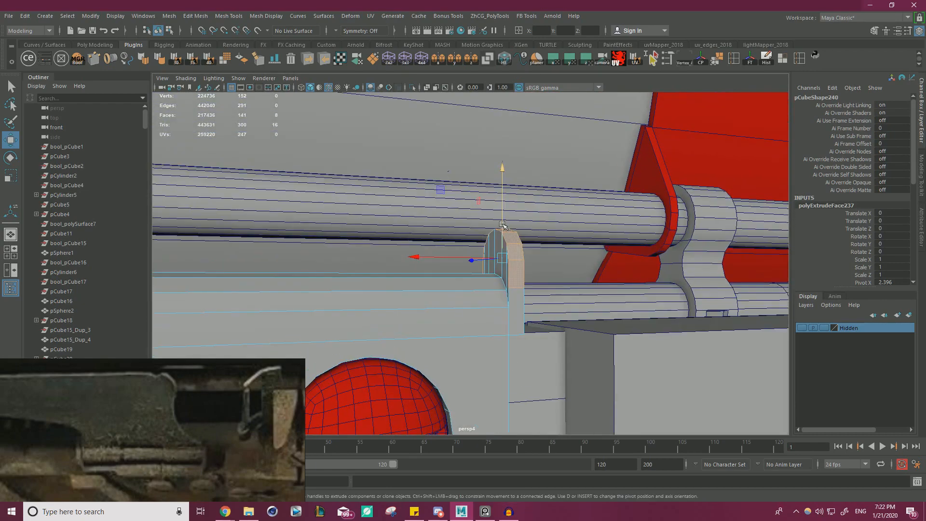
pyautogui.moveTo(504, 222); pyautogui.dragTo(429, 231)
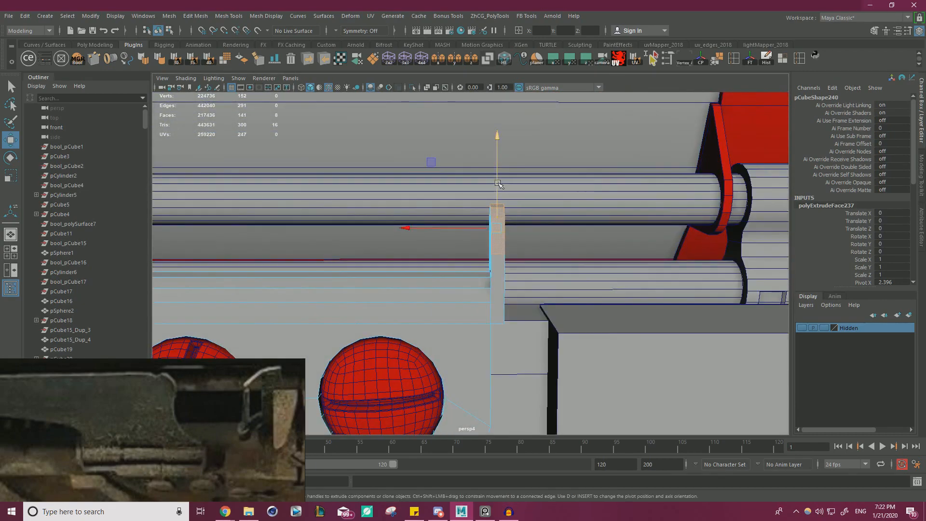
pyautogui.keyDown('alt'); pyautogui.moveTo(498, 183); pyautogui.dragTo(517, 279); pyautogui.keyUp('alt')
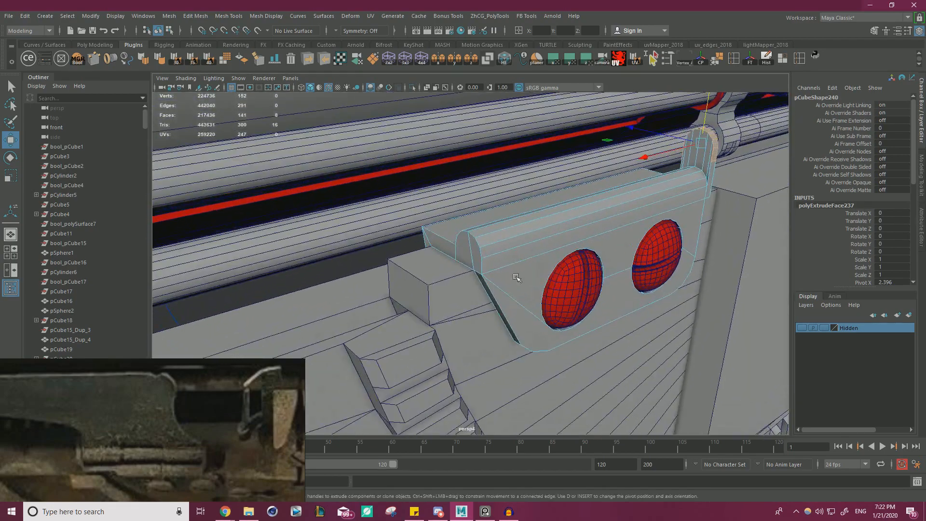
# Extrude the two end faces of the barrel outward at the bracket's slanted end
pyautogui.scroll(4, 517, 279)
pyautogui.click(460, 249)
pyautogui.keyDown('shift'); pyautogui.click(484, 253); pyautogui.keyUp('shift')
pyautogui.keyDown('alt'); pyautogui.moveTo(431, 270); pyautogui.dragTo(322, 315); pyautogui.keyUp('alt')
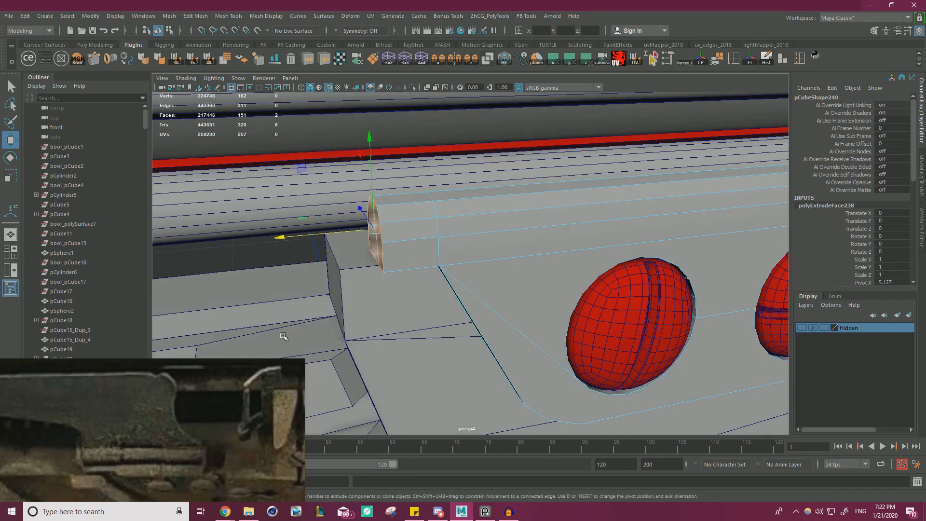
# Select only the faces of the upright ear, removing the rest of the bracket from the selection with the help of wireframe display
pyautogui.keyDown('alt'); pyautogui.moveTo(318, 242); pyautogui.dragTo(439, 245); pyautogui.keyUp('alt')
pyautogui.doubleClick(529, 220)
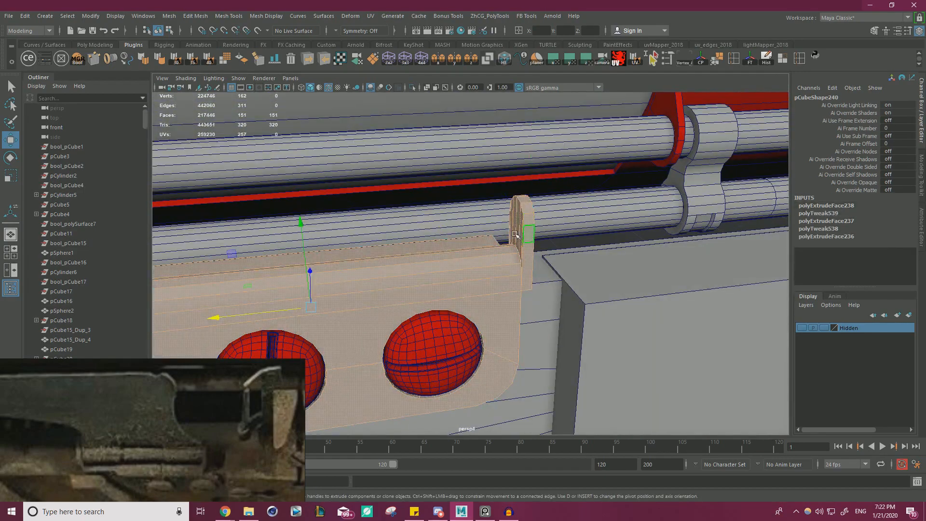
pyautogui.keyDown('alt'); pyautogui.moveTo(513, 234); pyautogui.dragTo(294, 250); pyautogui.keyUp('alt')
pyautogui.keyDown('alt'); pyautogui.moveTo(293, 251); pyautogui.dragTo(284, 256, button='right'); pyautogui.keyUp('alt')
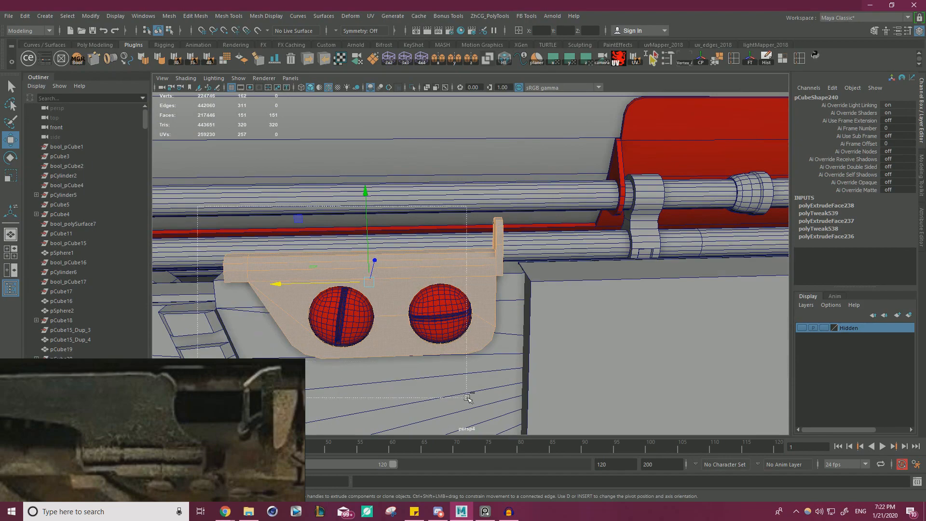
pyautogui.keyDown('ctrl'); pyautogui.moveTo(483, 401); pyautogui.dragTo(528, 311); pyautogui.keyUp('ctrl')
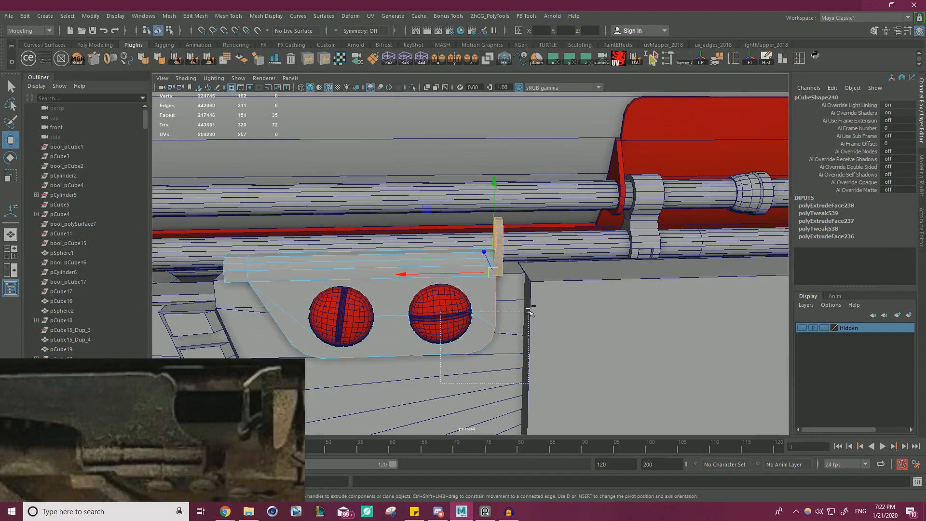
pyautogui.click(302, 87)
pyautogui.moveTo(389, 140)
pyautogui.keyDown('alt'); pyautogui.mouseDown()
pyautogui.moveTo(333, 161)
pyautogui.moveTo(341, 169)
pyautogui.mouseUp(); pyautogui.keyUp('alt')
pyautogui.keyDown('alt'); pyautogui.moveTo(565, 313); pyautogui.dragTo(509, 327); pyautogui.keyUp('alt')
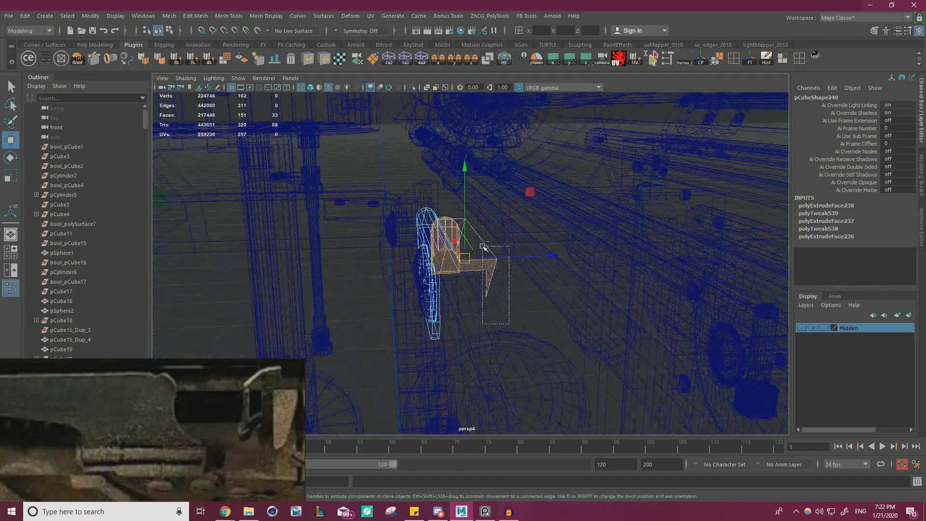
pyautogui.keyDown('ctrl'); pyautogui.moveTo(483, 247); pyautogui.dragTo(484, 247); pyautogui.keyUp('ctrl')
pyautogui.keyDown('alt'); pyautogui.moveTo(484, 247); pyautogui.dragTo(624, 297); pyautogui.keyUp('alt')
pyautogui.click(310, 87)
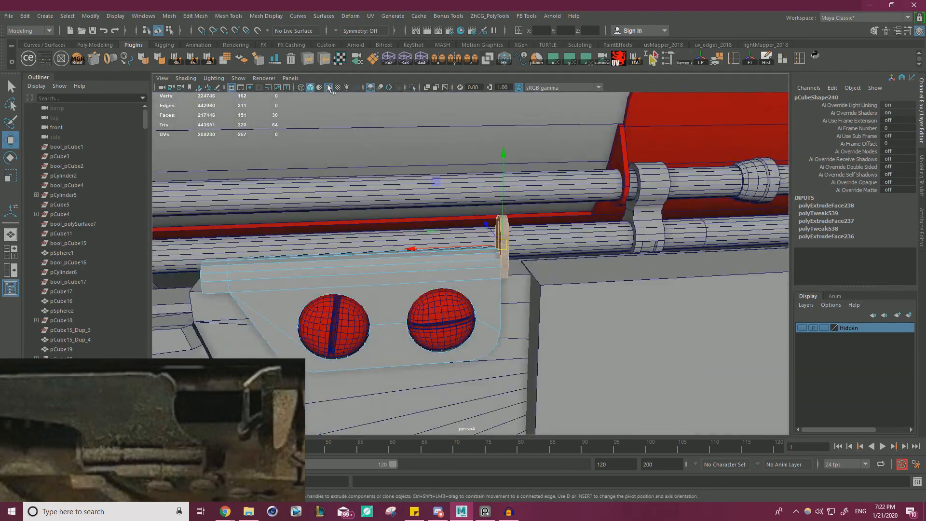
# Copy the selected ear faces into a separate object with Smart Duplicate Face, centre its pivot and delete its history
pyautogui.click(669, 59)
pyautogui.click(768, 410)
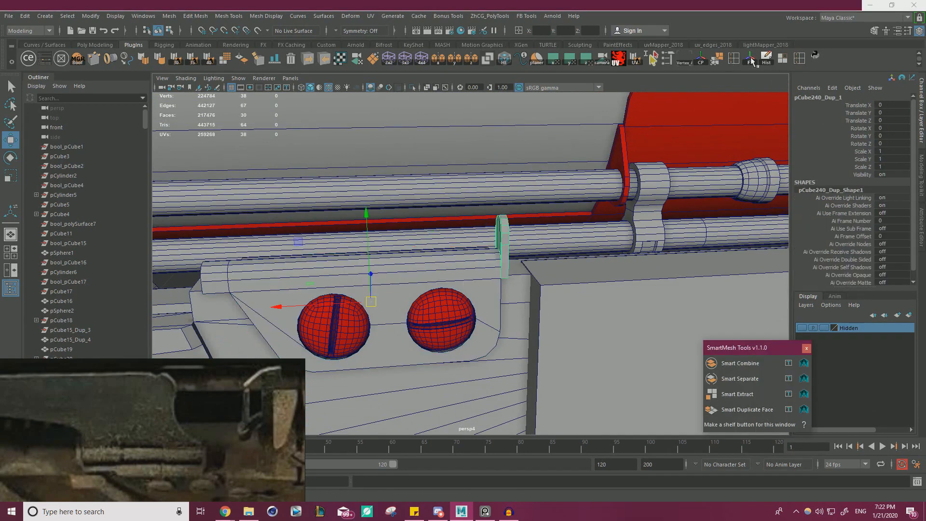
pyautogui.click(703, 60)
pyautogui.click(762, 60)
# Rotate the copied ear 180 degrees on Y and move it to about X 3.1, beside the barrel's slanted end
pyautogui.keyDown('alt'); pyautogui.moveTo(535, 199); pyautogui.dragTo(609, 194); pyautogui.keyUp('alt')
pyautogui.press('e')
pyautogui.moveTo(642, 245); pyautogui.dragTo(705, 268)
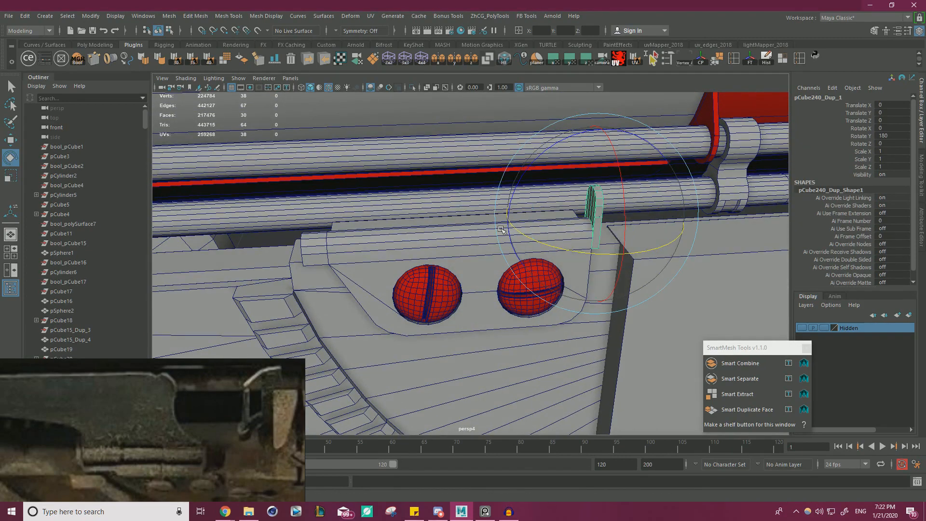
pyautogui.press('w')
pyautogui.moveTo(495, 227); pyautogui.dragTo(184, 239)
pyautogui.keyDown('alt'); pyautogui.moveTo(217, 241); pyautogui.dragTo(299, 270); pyautogui.keyUp('alt')
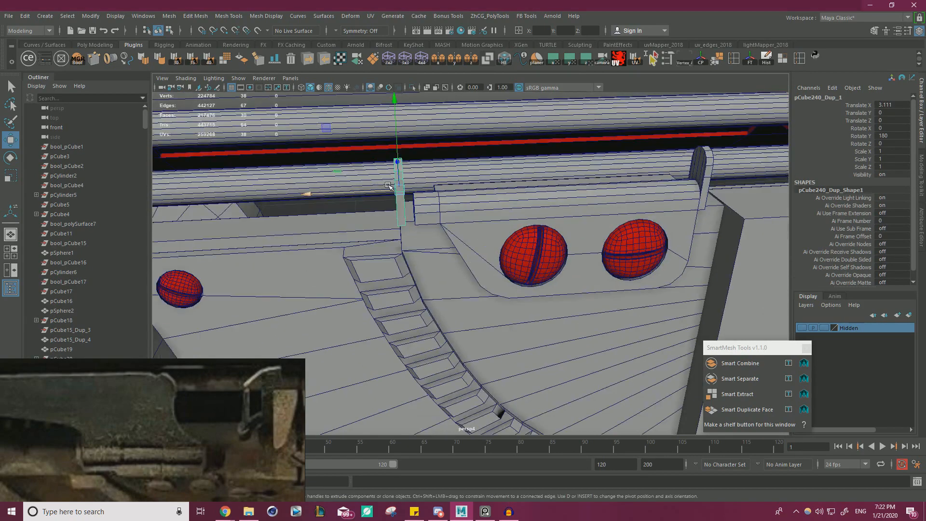
# Delete the barrel's end faces that face the copied ear at the bracket's slanted end
pyautogui.keyDown('alt'); pyautogui.moveTo(299, 241); pyautogui.dragTo(393, 150, button='right'); pyautogui.keyUp('alt')
pyautogui.keyDown('alt'); pyautogui.moveTo(393, 150); pyautogui.dragTo(465, 225, button='middle'); pyautogui.keyUp('alt')
pyautogui.click(481, 227)
pyautogui.moveTo(480, 228); pyautogui.dragTo(478, 255, button='right')
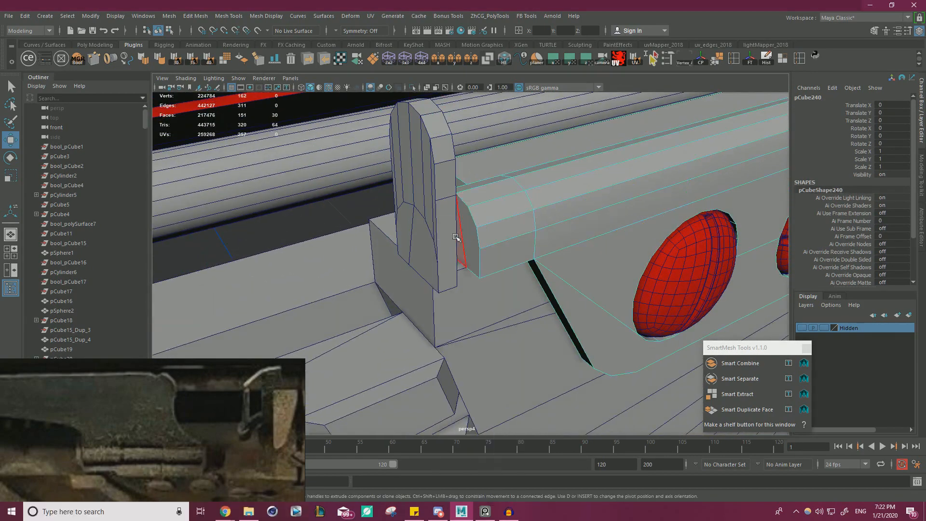
pyautogui.click(459, 238)
pyautogui.keyDown('shift'); pyautogui.click(473, 241); pyautogui.keyUp('shift')
pyautogui.press('Delete')
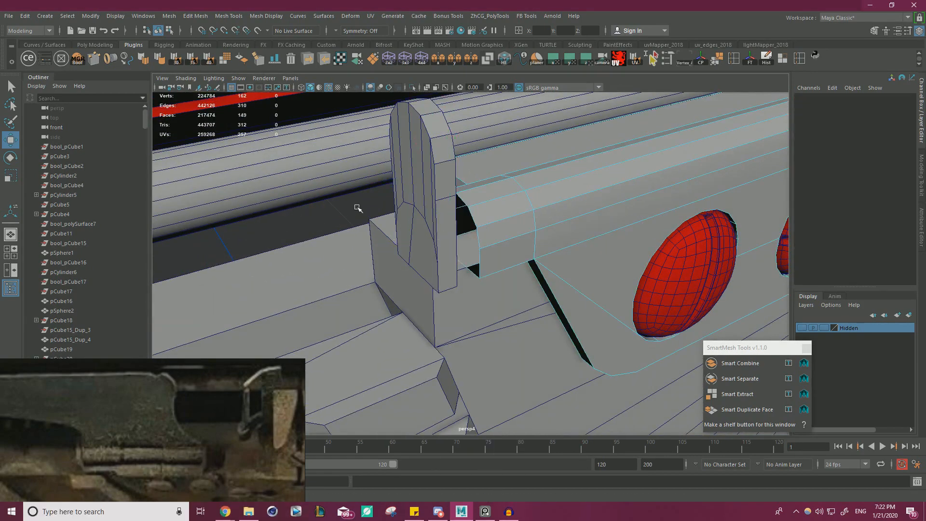
# Move the copied ear's pivot to its lower corner vertex and snap the ear onto the barrel's open end
pyautogui.moveTo(410, 170); pyautogui.dragTo(437, 161, button='right')
pyautogui.press('d')
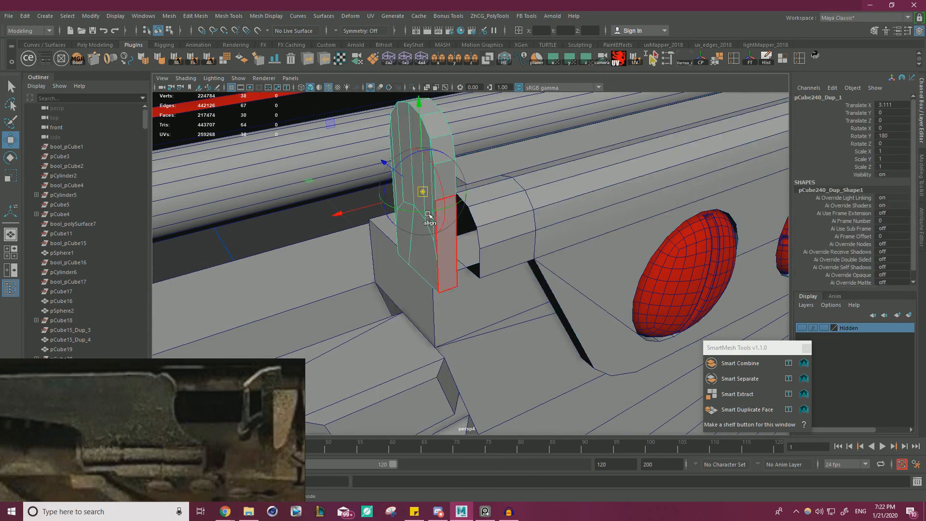
pyautogui.moveTo(426, 192); pyautogui.dragTo(338, 259)
pyautogui.press('v')
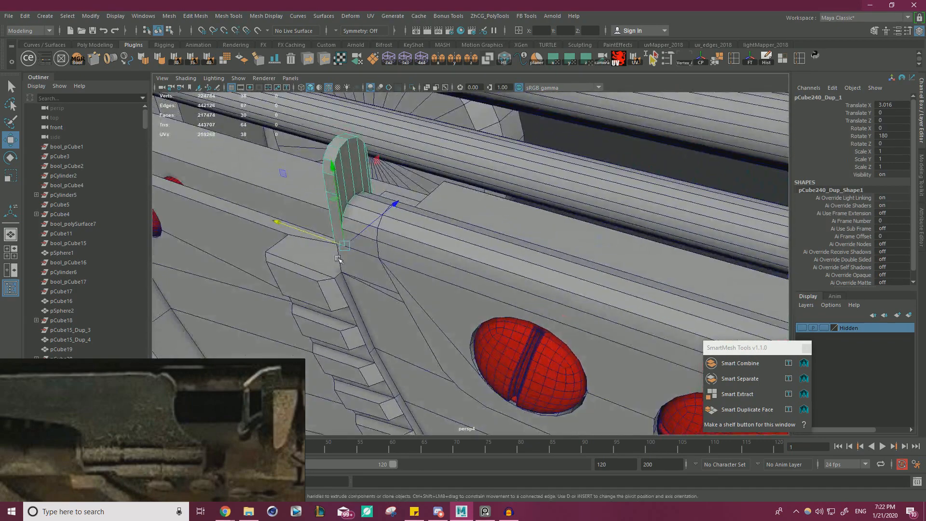
# Combine the copied ear with the bracket and snap the barrel's end vertex to the adjoining ear corner
pyautogui.click(435, 241)
pyautogui.click(169, 16)
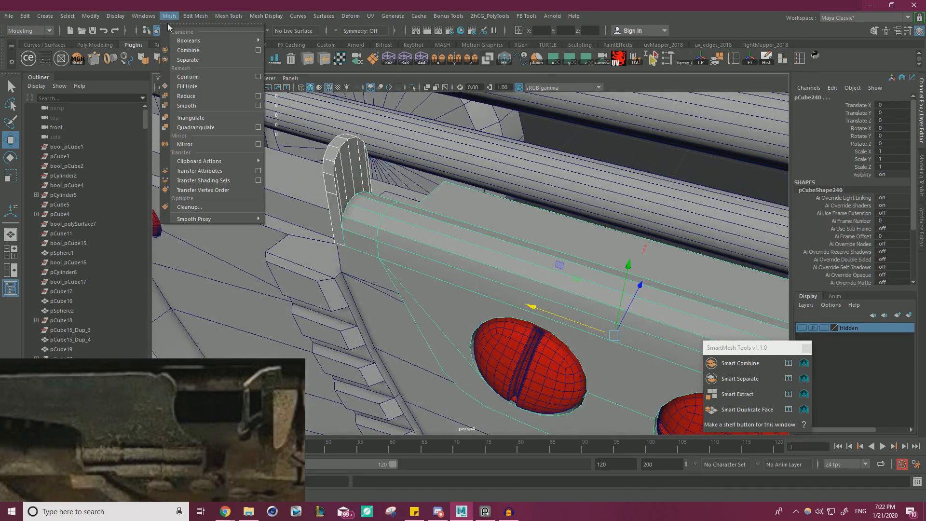
pyautogui.click(204, 52)
pyautogui.scroll(10, 388, 204)
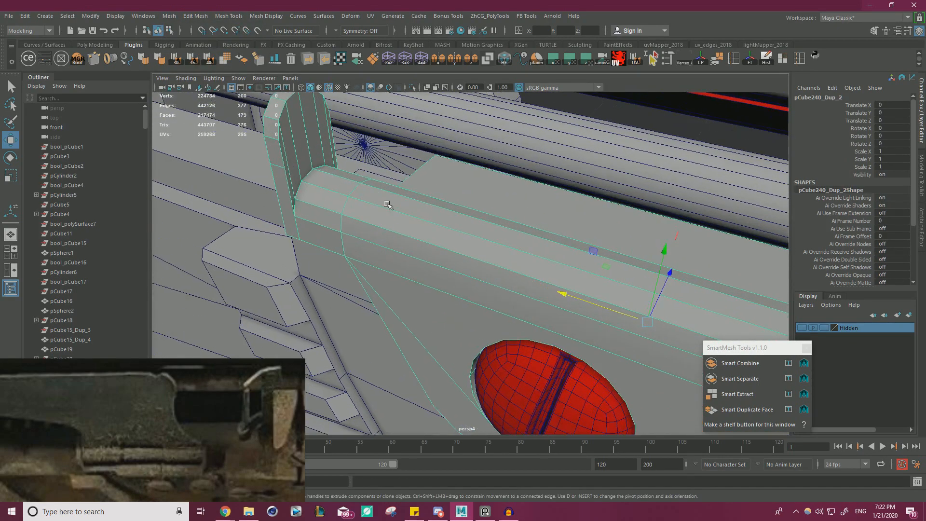
pyautogui.keyDown('alt'); pyautogui.moveTo(425, 233); pyautogui.dragTo(303, 275); pyautogui.keyUp('alt')
pyautogui.scroll(3, 284, 250)
pyautogui.moveTo(240, 215); pyautogui.dragTo(196, 213, button='right')
pyautogui.click(228, 251)
pyautogui.press('v')
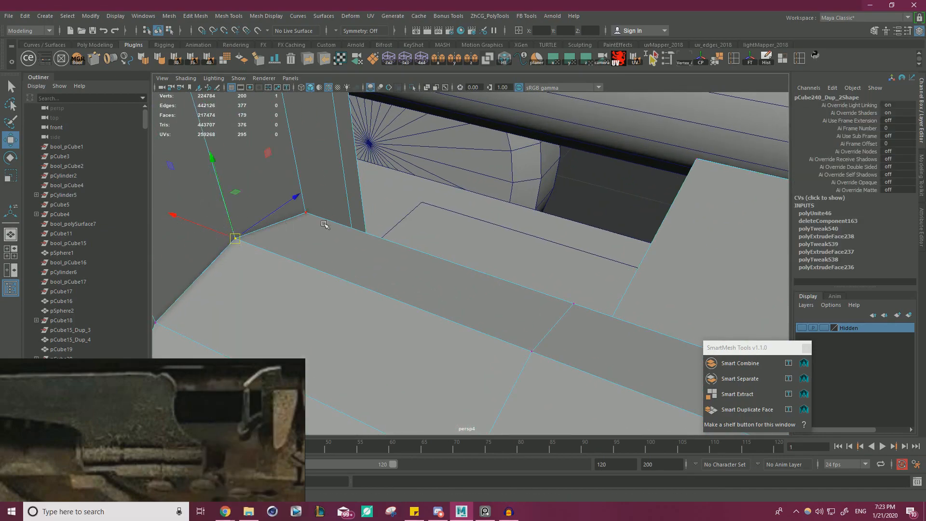
# Merge all vertices of the combined bracket and return to object selection
pyautogui.scroll(-10, 324, 224)
pyautogui.keyDown('alt'); pyautogui.moveTo(324, 224); pyautogui.dragTo(441, 207); pyautogui.keyUp('alt')
pyautogui.scroll(-3, 440, 206)
pyautogui.moveTo(354, 159); pyautogui.dragTo(809, 406)
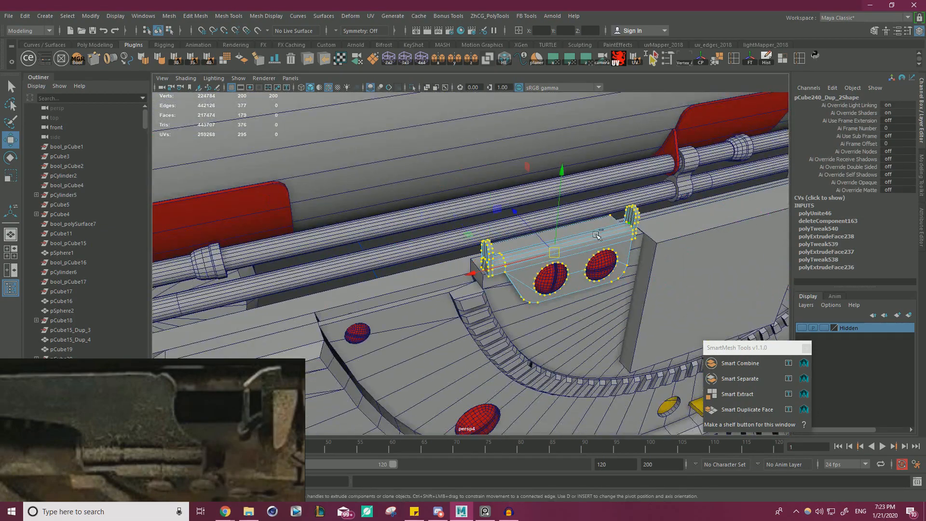
pyautogui.keyDown('shift'); pyautogui.moveTo(596, 235); pyautogui.dragTo(605, 202, button='right'); pyautogui.keyUp('shift')
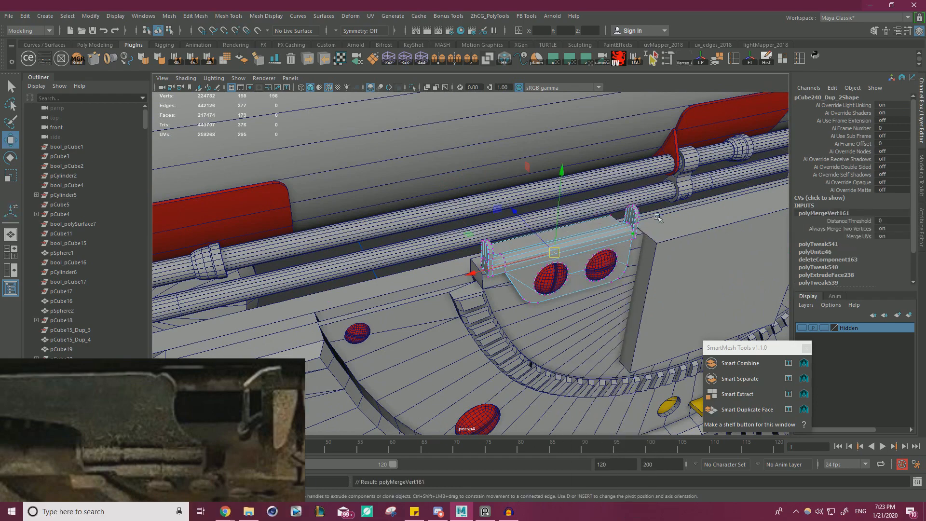
pyautogui.moveTo(657, 217); pyautogui.dragTo(675, 198, button='right')
# Create a polygon cylinder for the hinge pin and raise it to Y 24.674
pyautogui.keyDown('alt'); pyautogui.moveTo(675, 198); pyautogui.dragTo(574, 179); pyautogui.keyUp('alt')
pyautogui.scroll(4, 531, 308)
pyautogui.keyDown('alt'); pyautogui.moveTo(531, 309); pyautogui.dragTo(415, 323, button='middle'); pyautogui.keyUp('alt')
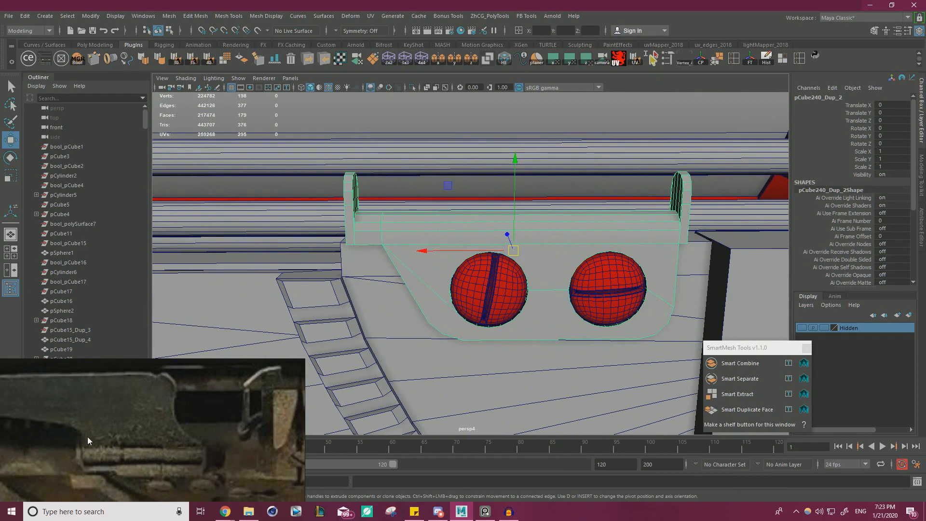
pyautogui.keyDown('alt'); pyautogui.moveTo(575, 137); pyautogui.dragTo(485, 204); pyautogui.keyUp('alt')
pyautogui.keyDown('alt'); pyautogui.moveTo(391, 238); pyautogui.dragTo(377, 153); pyautogui.keyUp('alt')
pyautogui.scroll(5, 436, 225)
pyautogui.scroll(-5, 436, 224)
pyautogui.click(46, 16)
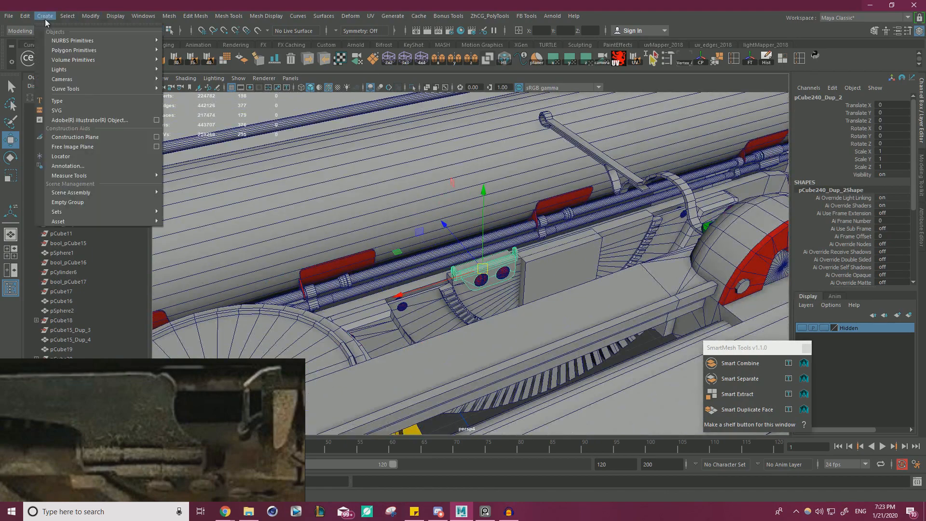
pyautogui.moveTo(91, 51)
pyautogui.click(214, 80)
pyautogui.scroll(-5, 270, 121)
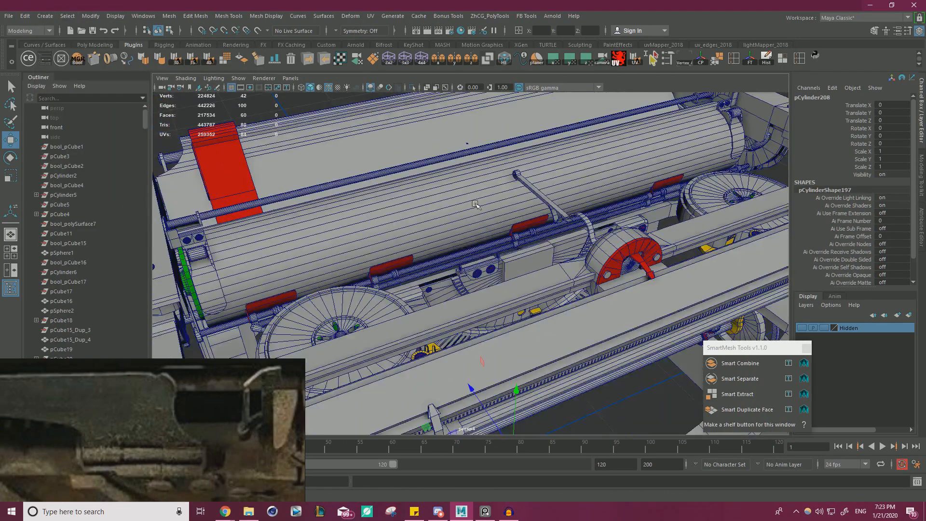
pyautogui.keyDown('alt'); pyautogui.moveTo(270, 120); pyautogui.dragTo(359, 141); pyautogui.keyUp('alt')
pyautogui.moveTo(474, 293); pyautogui.dragTo(476, 196)
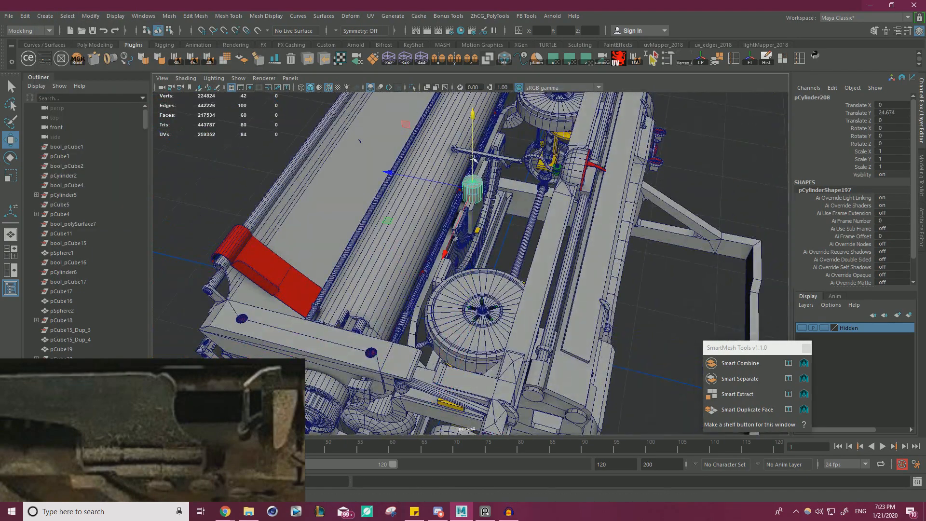
# Place the cylinder above the bracket at X 3.145, Y 25.214 and rotate it 90 degrees on Z
pyautogui.keyDown('alt'); pyautogui.moveTo(578, 256); pyautogui.dragTo(467, 213); pyautogui.keyUp('alt')
pyautogui.scroll(6, 634, 223)
pyautogui.keyDown('alt'); pyautogui.moveTo(676, 246); pyautogui.dragTo(602, 220, button='middle'); pyautogui.keyUp('alt')
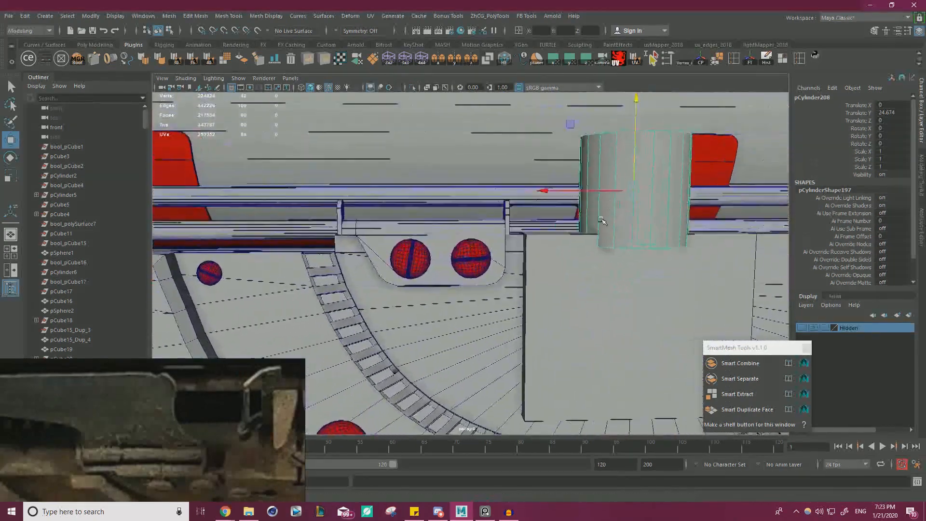
pyautogui.keyDown('alt'); pyautogui.moveTo(601, 220); pyautogui.dragTo(595, 241); pyautogui.keyUp('alt')
pyautogui.moveTo(546, 141); pyautogui.dragTo(440, 124)
pyautogui.press('e')
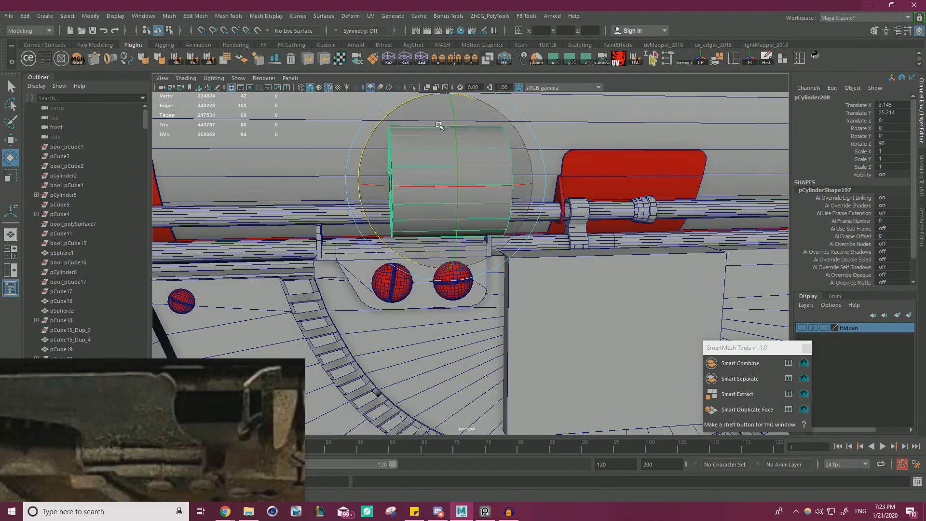
# Scale the cylinder's thickness down to 0.079 on X and Z
pyautogui.press('r')
pyautogui.keyDown('alt'); pyautogui.moveTo(558, 184); pyautogui.dragTo(651, 244); pyautogui.keyUp('alt')
pyautogui.scroll(3, 598, 232)
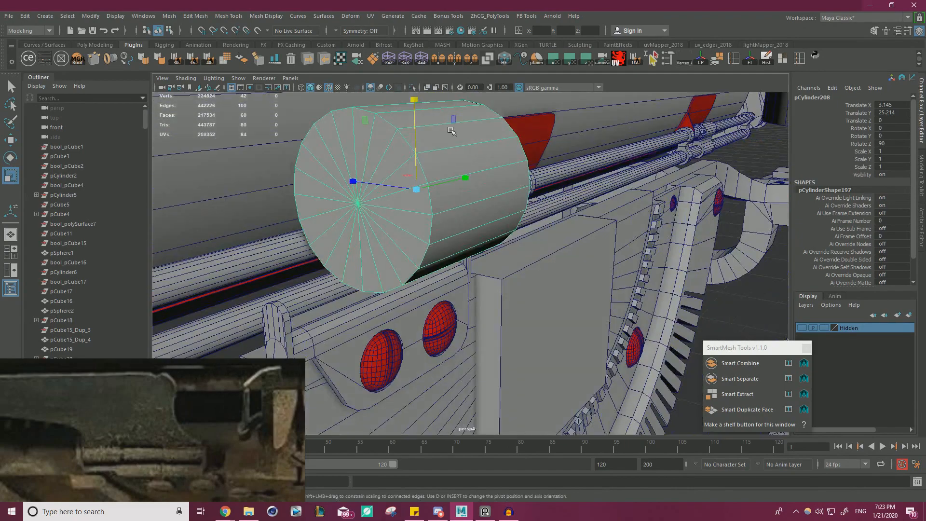
pyautogui.moveTo(362, 120); pyautogui.dragTo(511, 154)
pyautogui.press('w')
# Move the thin cylinder down to Y 24.194 and back to Z -0.11, in line with the bracket's ears
pyautogui.keyDown('alt'); pyautogui.moveTo(413, 116); pyautogui.dragTo(461, 126); pyautogui.keyUp('alt')
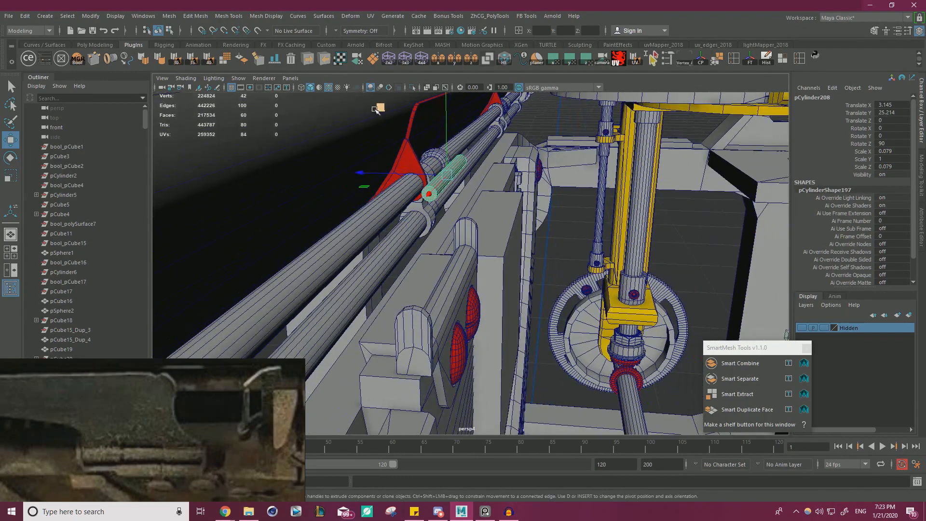
pyautogui.moveTo(380, 109); pyautogui.dragTo(453, 248)
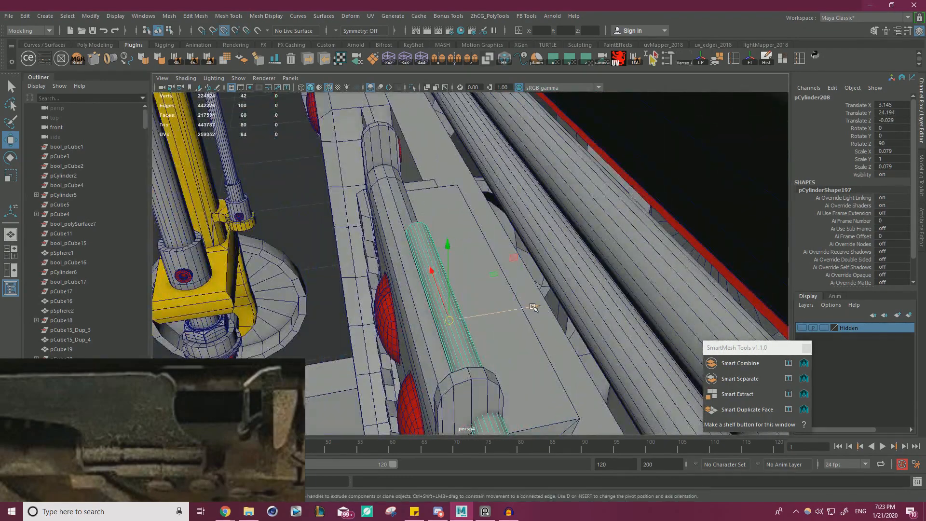
pyautogui.moveTo(534, 307); pyautogui.dragTo(523, 308)
pyautogui.keyDown('alt'); pyautogui.moveTo(381, 127); pyautogui.dragTo(514, 183); pyautogui.keyUp('alt')
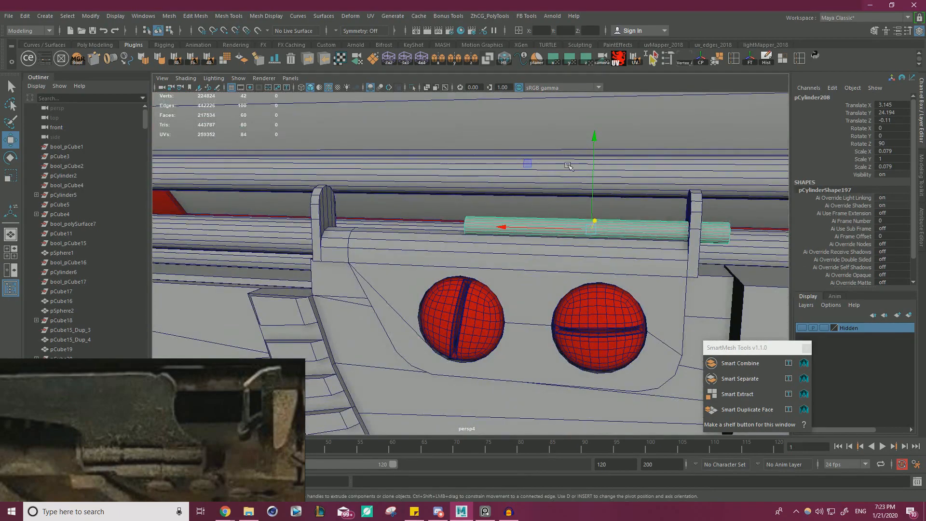
# Raise the cylinder to Y 24.408 and shift its end vertices so it spans the gap between both ears
pyautogui.moveTo(593, 162); pyautogui.dragTo(595, 134)
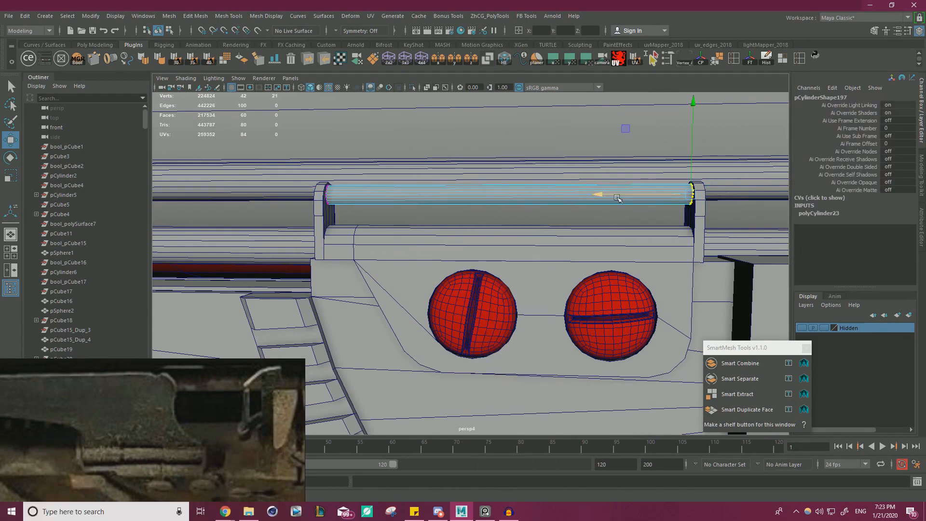
pyautogui.keyDown('alt'); pyautogui.moveTo(611, 205); pyautogui.dragTo(410, 240); pyautogui.keyUp('alt')
# Thicken the pin to a scale of 0.099 on X and Z and lower it to Y 24.294
pyautogui.press('w')
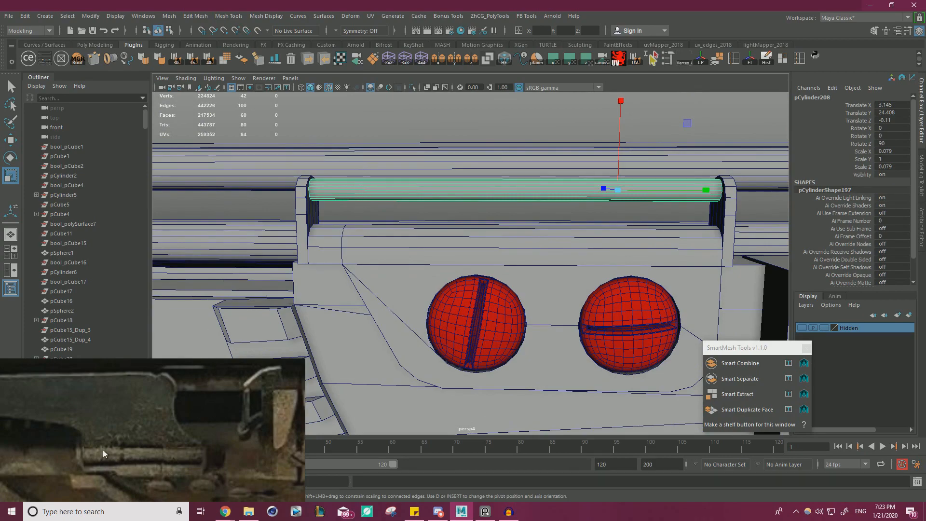
pyautogui.keyDown('alt'); pyautogui.moveTo(465, 270); pyautogui.dragTo(636, 219); pyautogui.keyUp('alt')
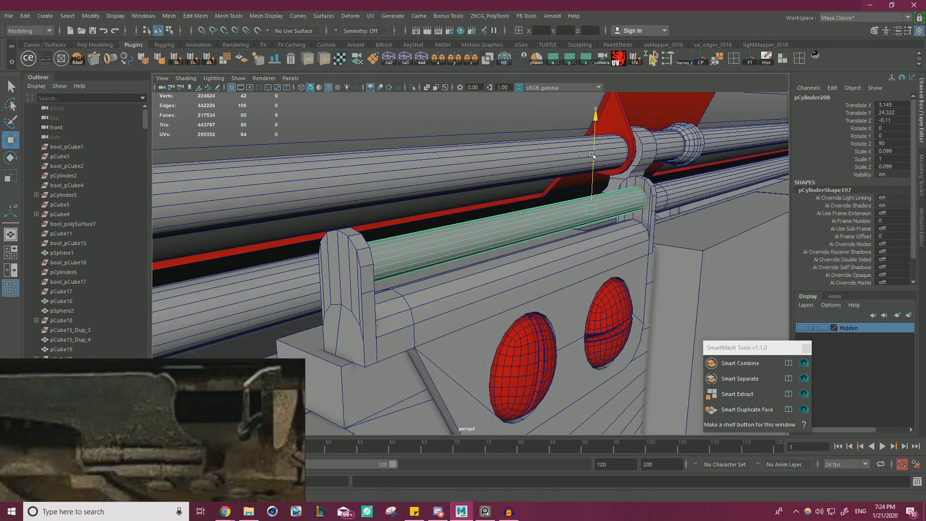
pyautogui.keyDown('alt'); pyautogui.moveTo(592, 158); pyautogui.dragTo(362, 258); pyautogui.keyUp('alt')
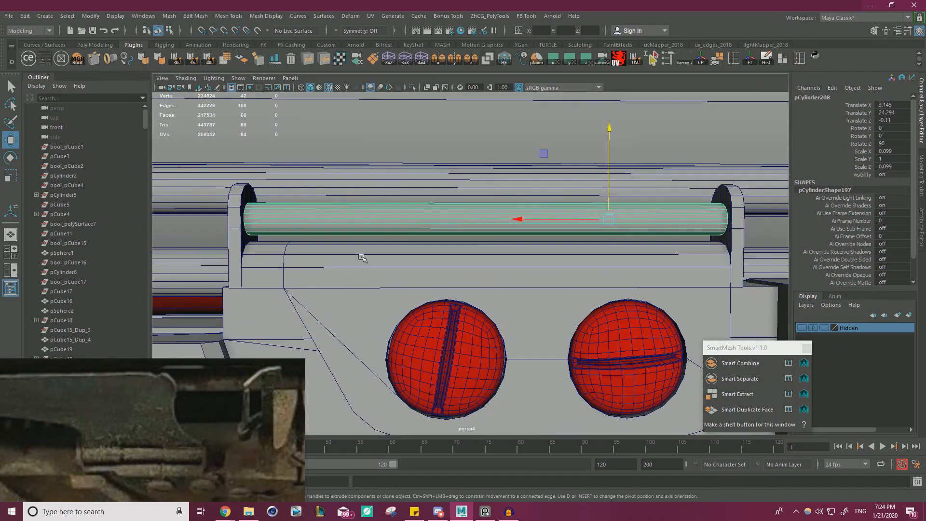
# Select the upper vertices of both bracket ears, checking them in wireframe, and lower them closer to the pin
pyautogui.click(234, 212)
pyautogui.rightClick(233, 203)
pyautogui.click(193, 204)
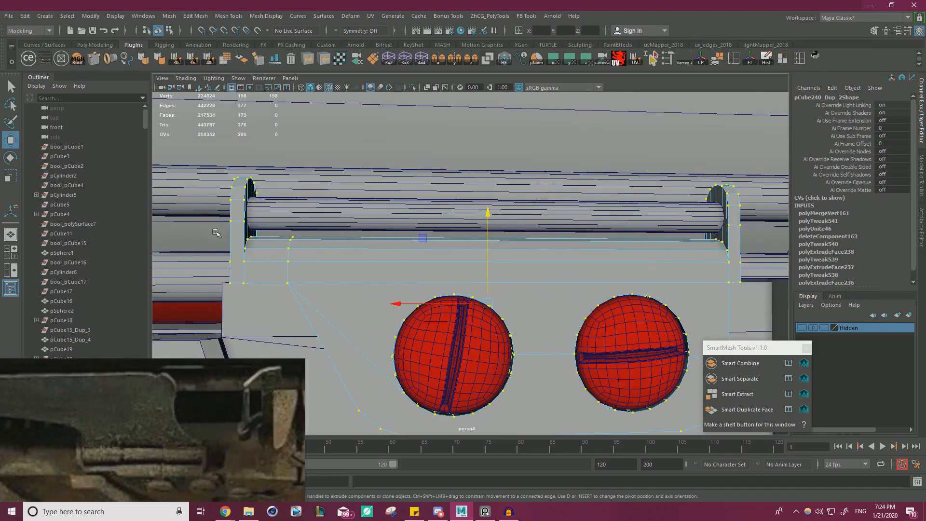
pyautogui.keyDown('alt'); pyautogui.moveTo(431, 170); pyautogui.dragTo(505, 180); pyautogui.keyUp('alt')
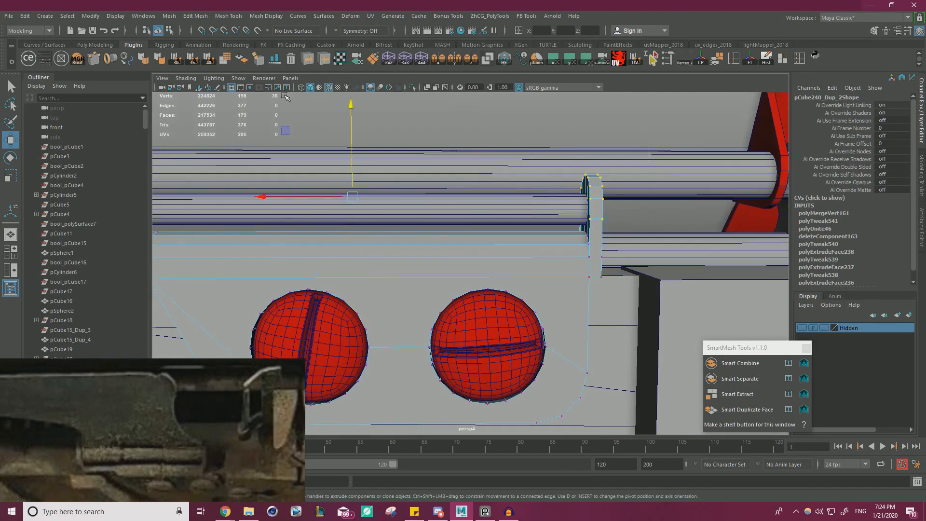
pyautogui.press('4')
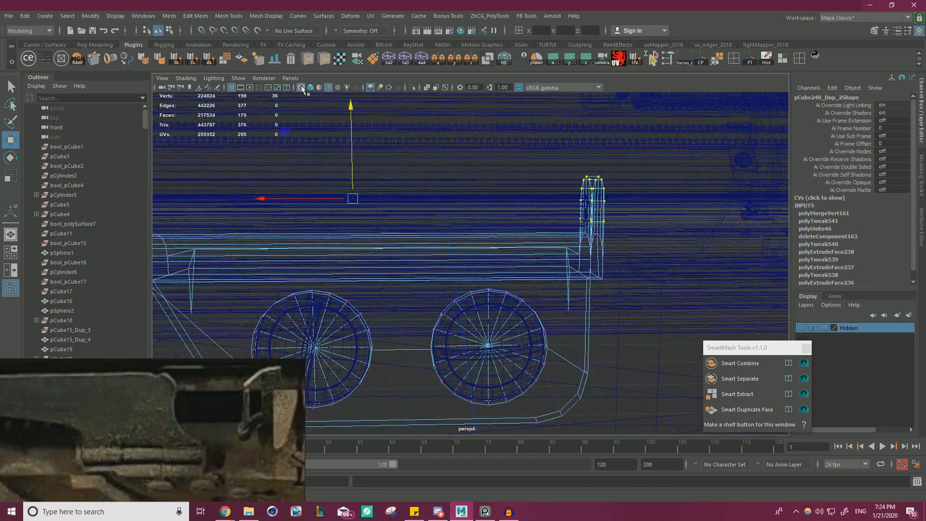
pyautogui.press('5')
pyautogui.keyDown('alt'); pyautogui.moveTo(503, 195); pyautogui.dragTo(567, 158); pyautogui.keyUp('alt')
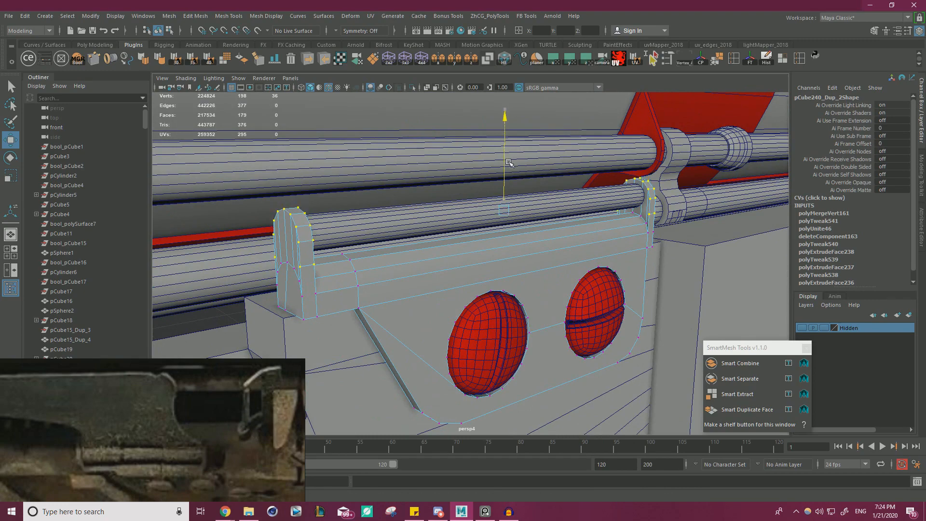
pyautogui.keyDown('alt'); pyautogui.moveTo(508, 162); pyautogui.dragTo(302, 350); pyautogui.keyUp('alt')
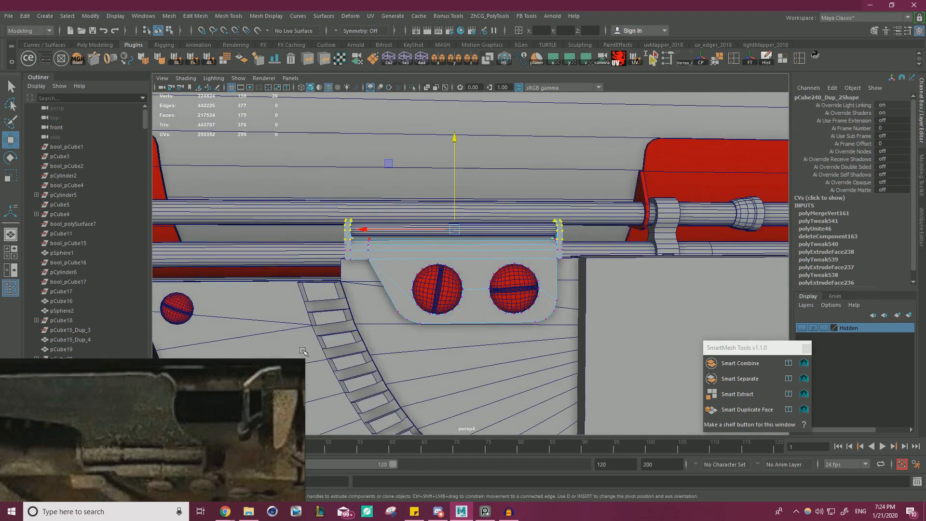
# Examine the lowered ears and the pin from several angles
pyautogui.scroll(-1, 453, 285)
pyautogui.keyDown('alt'); pyautogui.moveTo(453, 273); pyautogui.dragTo(500, 302); pyautogui.keyUp('alt')
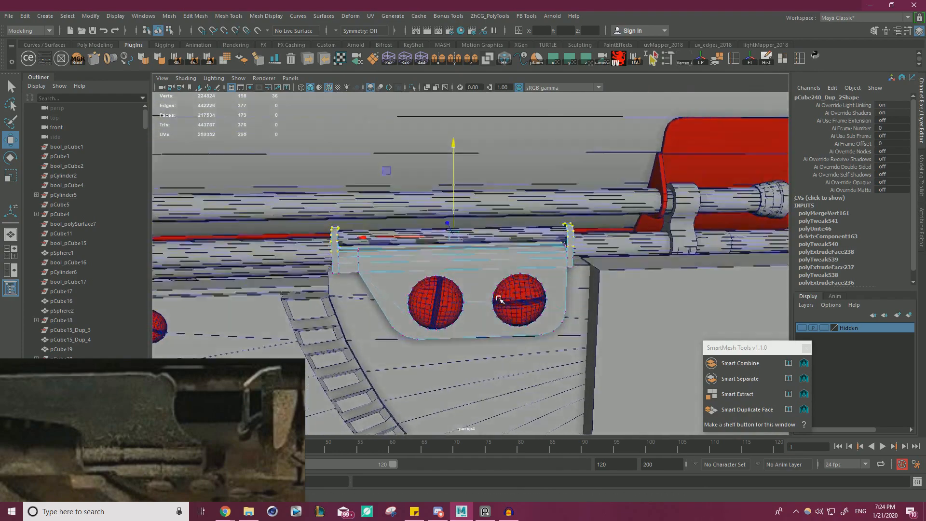
pyautogui.keyDown('alt'); pyautogui.moveTo(500, 302); pyautogui.dragTo(569, 287, button='middle'); pyautogui.keyUp('alt')
pyautogui.keyDown('alt'); pyautogui.moveTo(569, 287); pyautogui.dragTo(543, 285); pyautogui.keyUp('alt')
pyautogui.scroll(1, 555, 285)
pyautogui.keyDown('alt'); pyautogui.moveTo(566, 285); pyautogui.dragTo(502, 306, button='middle'); pyautogui.keyUp('alt')
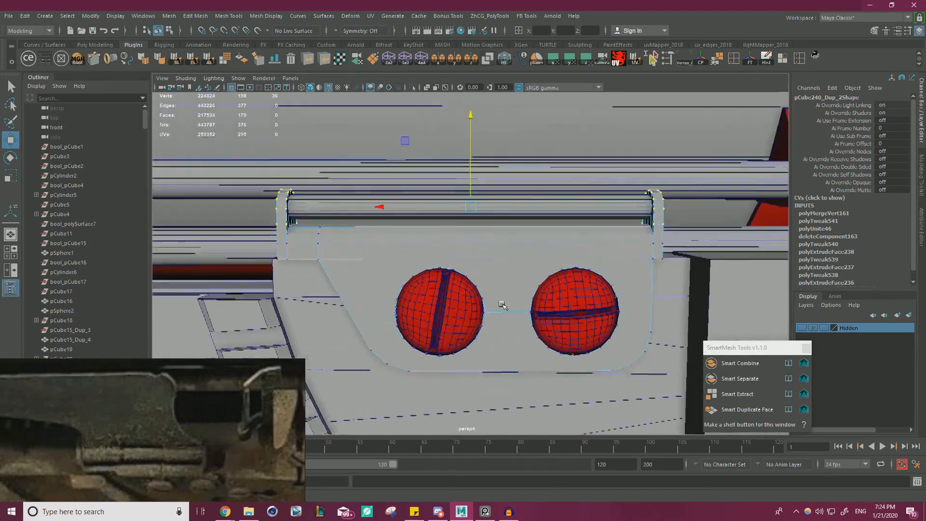
pyautogui.keyDown('alt'); pyautogui.moveTo(502, 306); pyautogui.dragTo(569, 279); pyautogui.keyUp('alt')
pyautogui.scroll(1, 594, 246)
# Return to object selection and adjust the pin's scale to suit the lowered ears
pyautogui.moveTo(641, 200); pyautogui.dragTo(667, 188, button='right')
pyautogui.click(665, 208)
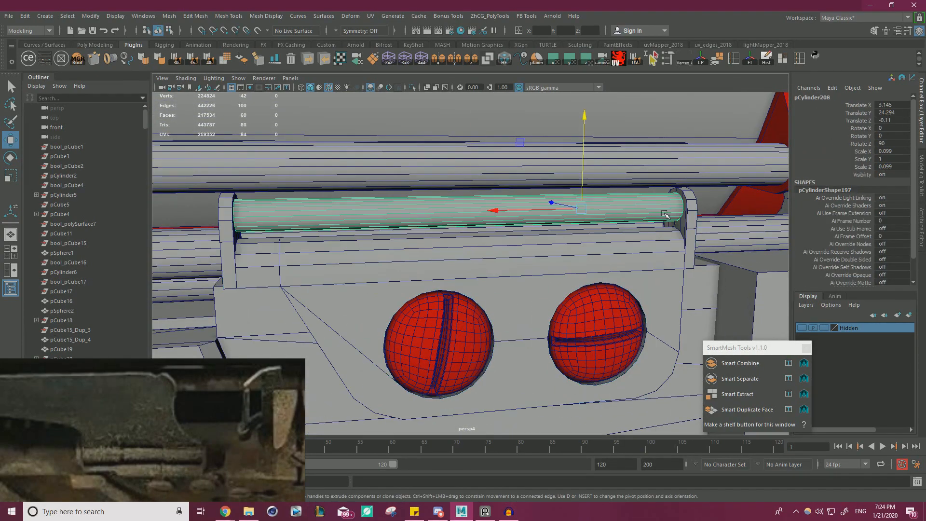
pyautogui.press('r')
pyautogui.keyDown('alt'); pyautogui.moveTo(574, 210); pyautogui.dragTo(635, 219); pyautogui.keyUp('alt')
pyautogui.scroll(2, 635, 219)
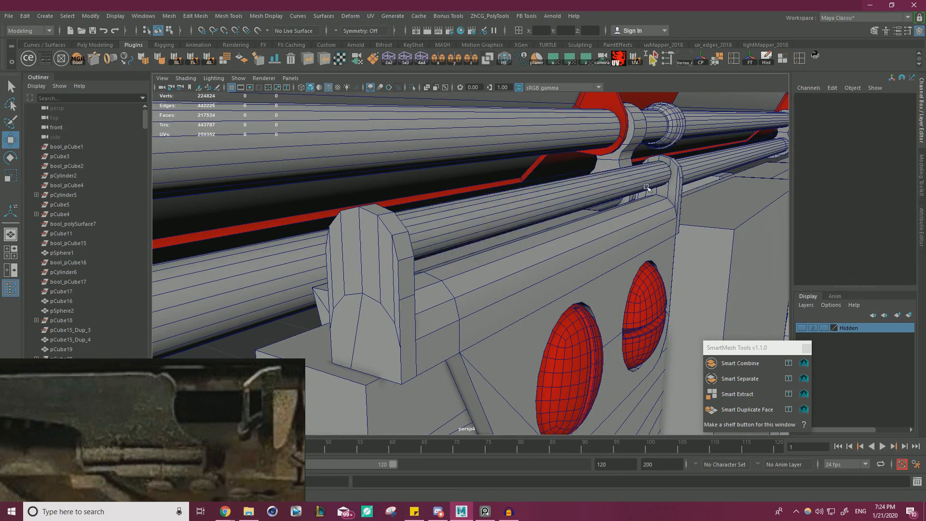
# Switch to the PureRef reference photo and compare its hinge and guide plate with the modelled bracket
pyautogui.moveTo(148, 408); pyautogui.dragTo(309, 225, button='right')
pyautogui.scroll(-1, 305, 300)
pyautogui.moveTo(323, 287); pyautogui.dragTo(389, 292, button='middle')
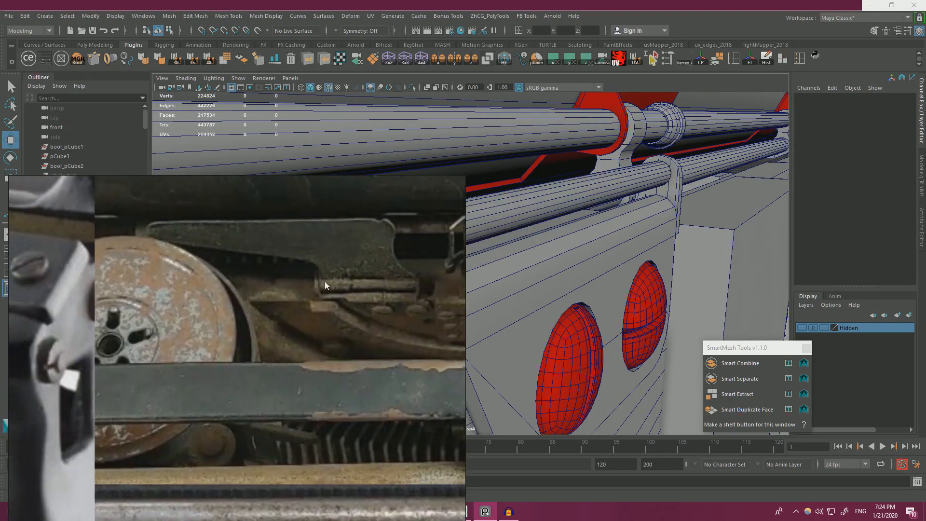
pyautogui.keyDown('alt'); pyautogui.moveTo(512, 255); pyautogui.dragTo(439, 277); pyautogui.keyUp('alt')
pyautogui.moveTo(385, 305); pyautogui.dragTo(293, 313, button='right')
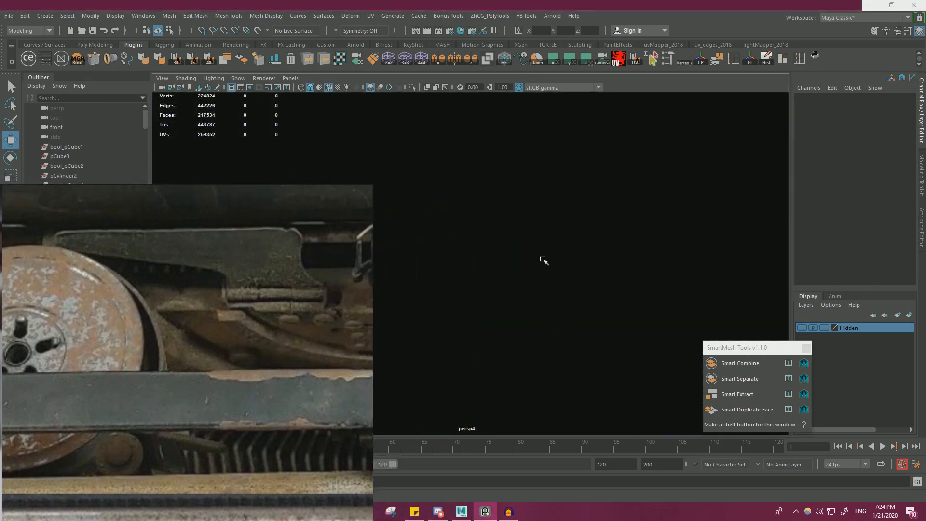
pyautogui.keyDown('alt'); pyautogui.moveTo(542, 258); pyautogui.dragTo(463, 267, button='right'); pyautogui.keyUp('alt')
pyautogui.keyDown('alt'); pyautogui.moveTo(547, 240); pyautogui.dragTo(504, 247, button='right'); pyautogui.keyUp('alt')
pyautogui.moveTo(333, 288); pyautogui.dragTo(178, 274, button='right')
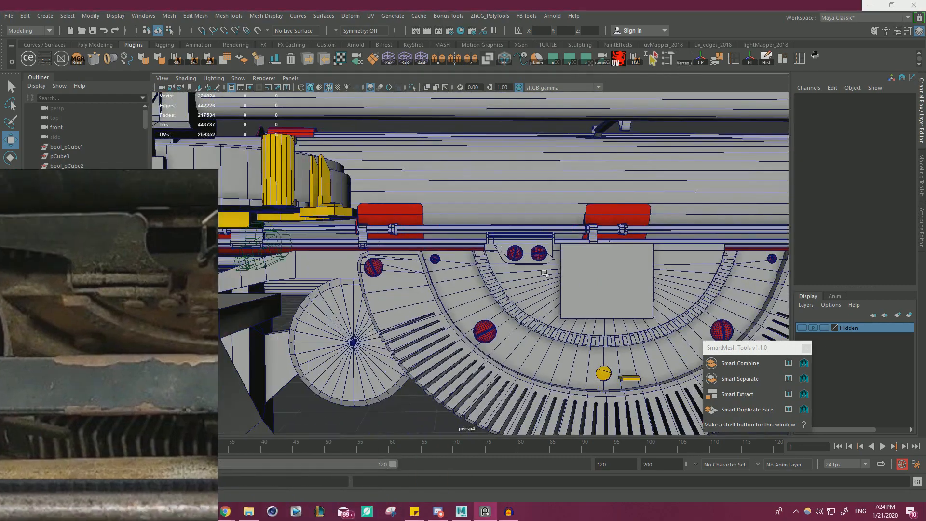
# Enlarge the PureRef reference board over the model view and examine the hinge and type-guide close-up photos
pyautogui.keyDown('alt'); pyautogui.moveTo(516, 258); pyautogui.dragTo(436, 262, button='right'); pyautogui.keyUp('alt')
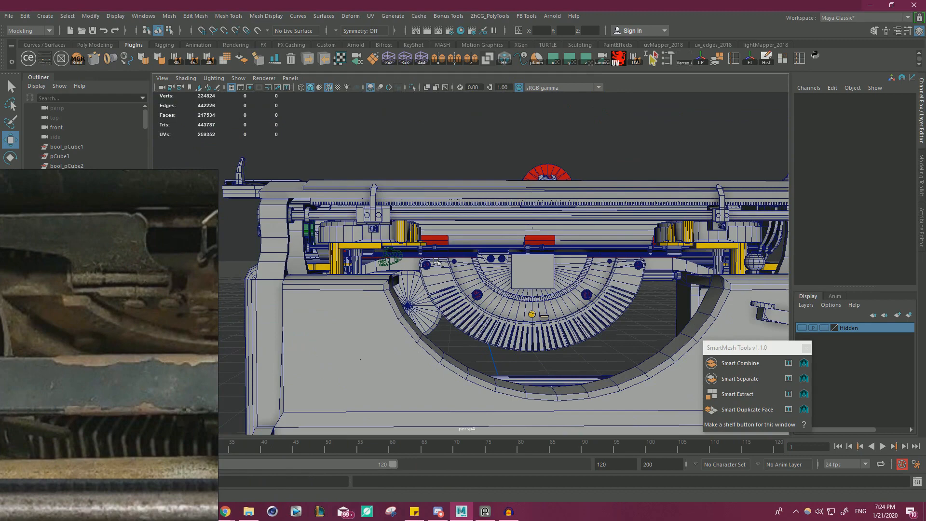
pyautogui.moveTo(169, 292); pyautogui.dragTo(470, 249, button='right')
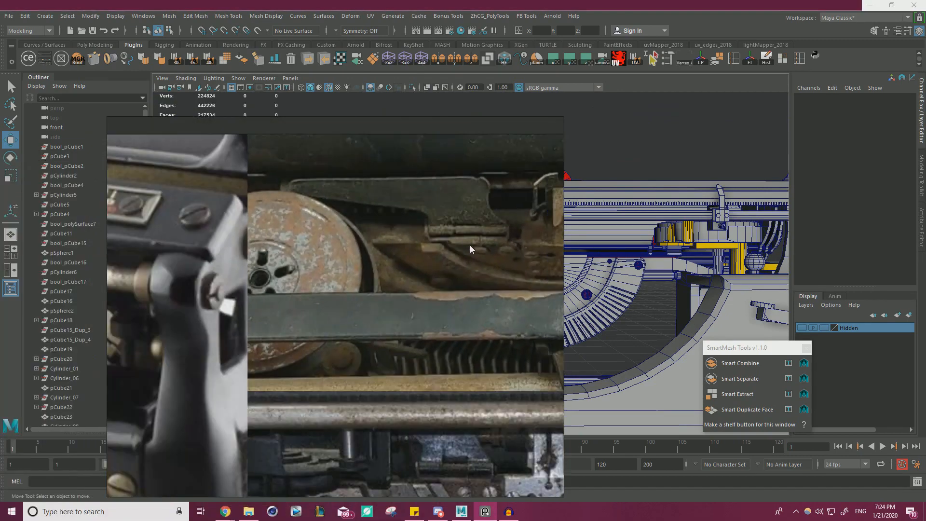
pyautogui.scroll(-4, 371, 254)
pyautogui.scroll(5, 429, 336)
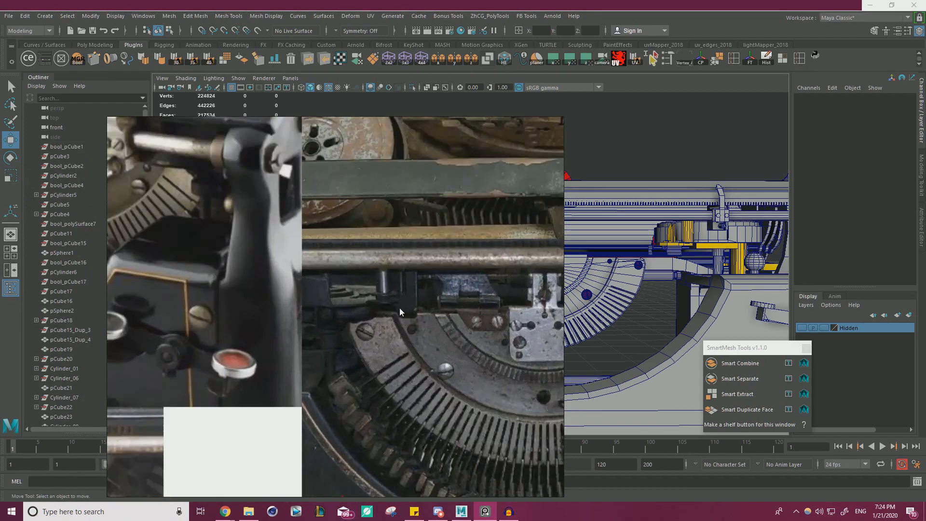
pyautogui.scroll(-2, 414, 313)
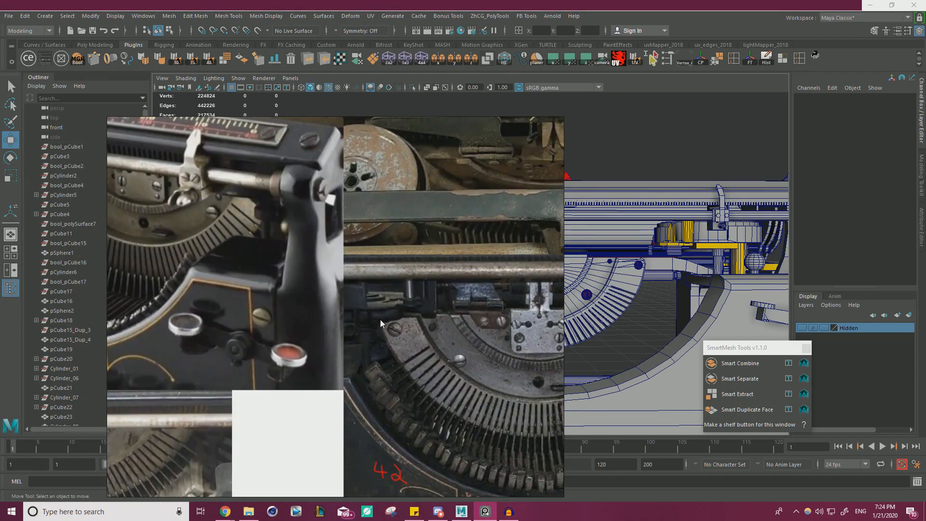
pyautogui.scroll(2, 438, 322)
pyautogui.scroll(-3, 438, 324)
pyautogui.moveTo(380, 328); pyautogui.dragTo(558, 322, button='middle')
pyautogui.moveTo(369, 256); pyautogui.dragTo(421, 333, button='middle')
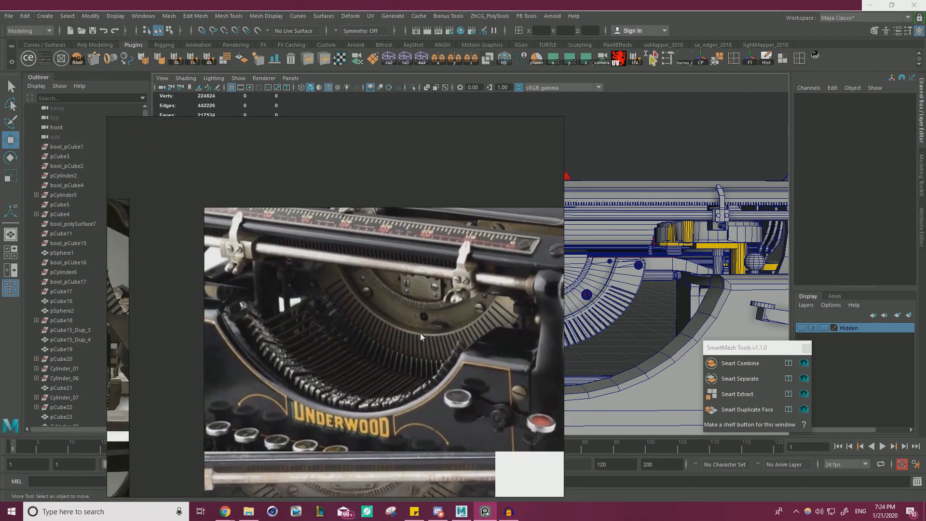
# Find the colour-coded type-guide reference and examine its blue, yellow and green brackets up close
pyautogui.scroll(-5, 420, 333)
pyautogui.scroll(2, 470, 362)
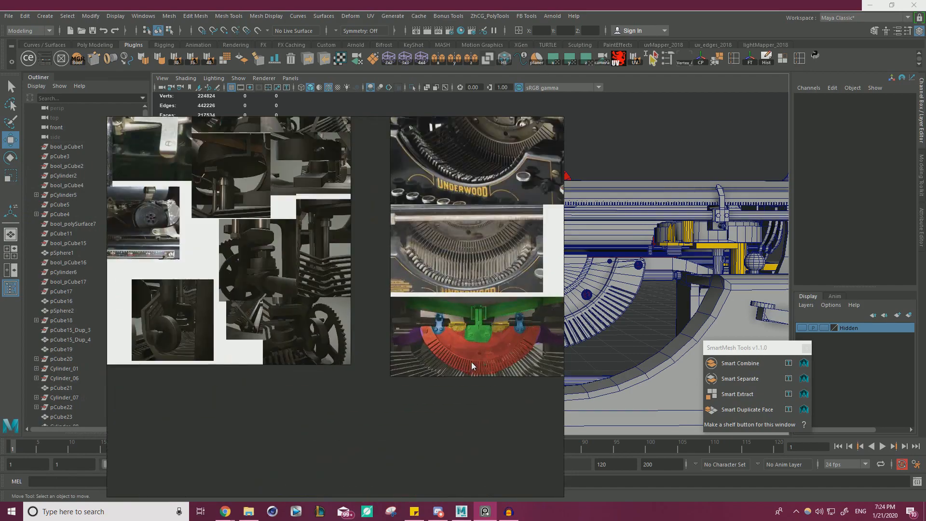
pyautogui.scroll(-1, 471, 362)
pyautogui.moveTo(559, 273); pyautogui.dragTo(178, 370, button='middle')
pyautogui.moveTo(310, 294); pyautogui.dragTo(442, 299, button='middle')
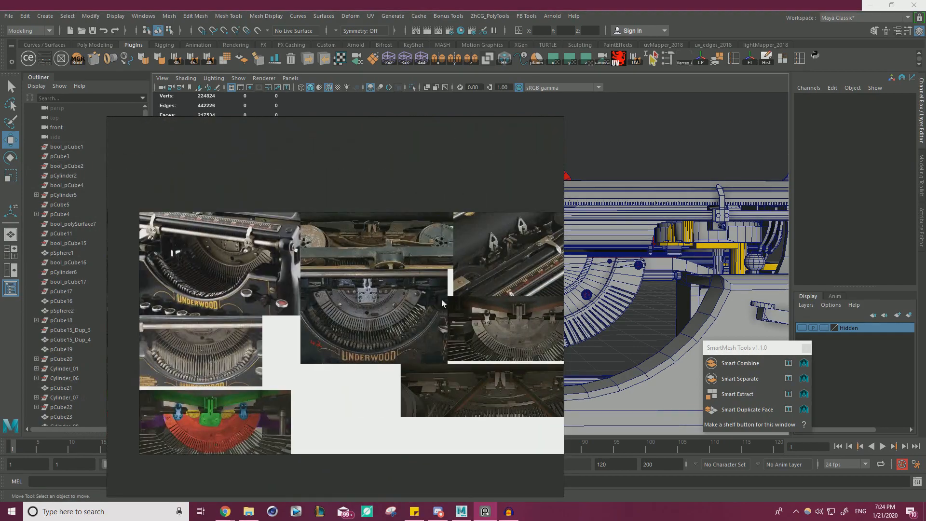
pyautogui.scroll(4, 462, 282)
pyautogui.scroll(-3, 461, 284)
pyautogui.moveTo(257, 395); pyautogui.dragTo(491, 258, button='middle')
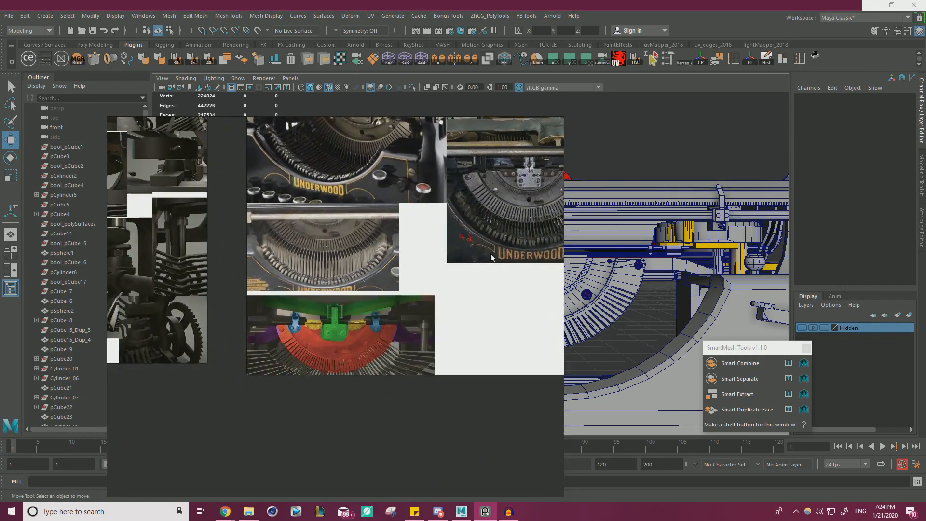
pyautogui.scroll(4, 347, 328)
pyautogui.scroll(2, 265, 319)
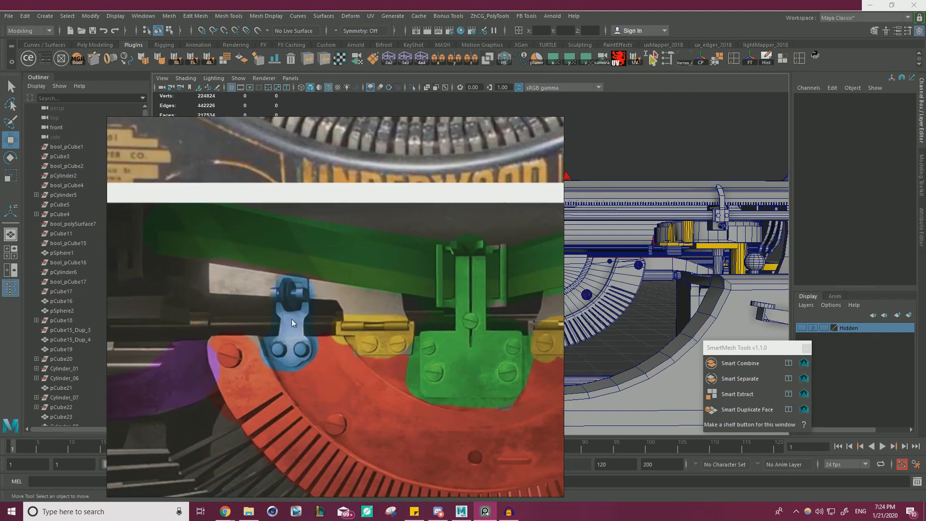
# Examine the type-guide area in the three-quarter photo of the black typewriter and browse the neighbouring full-machine photos
pyautogui.scroll(-6, 277, 359)
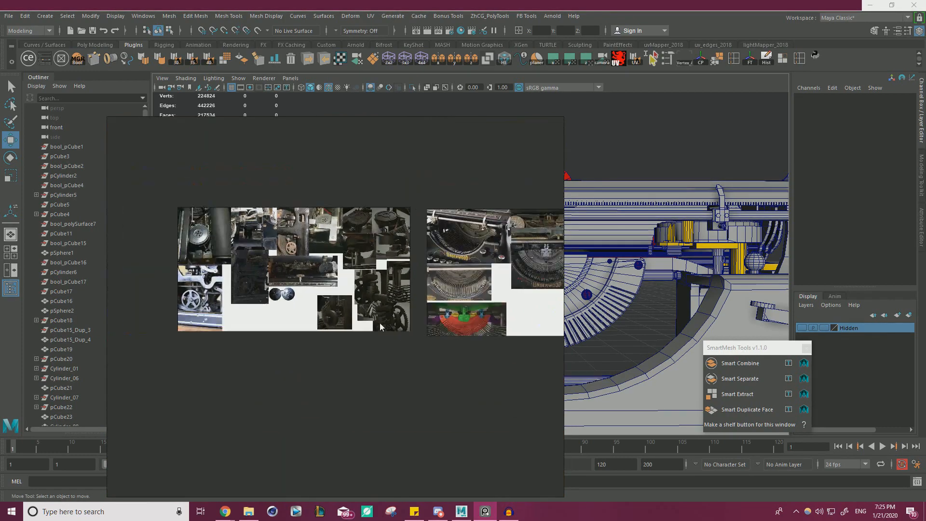
pyautogui.moveTo(380, 322); pyautogui.dragTo(381, 473, button='middle')
pyautogui.moveTo(303, 285); pyautogui.dragTo(320, 389, button='middle')
pyautogui.moveTo(153, 195); pyautogui.dragTo(313, 262, button='middle')
pyautogui.scroll(5, 403, 299)
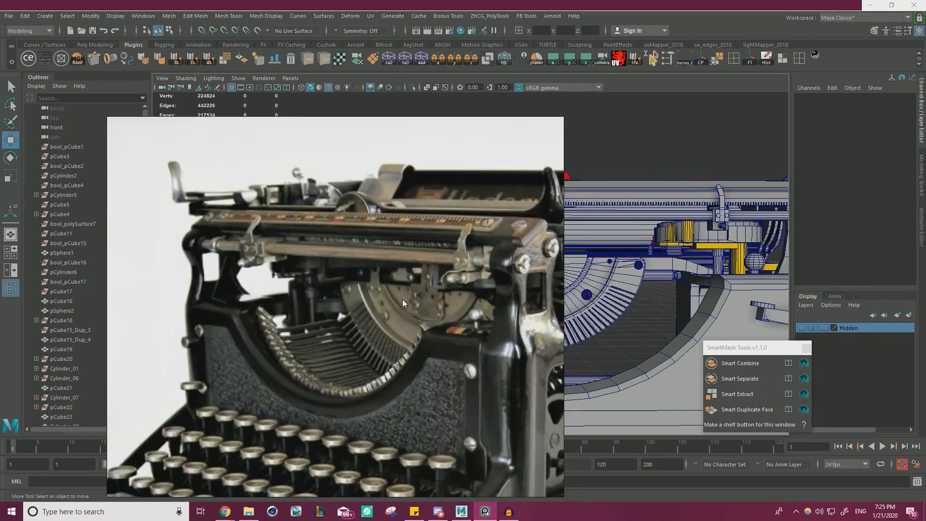
pyautogui.moveTo(402, 299); pyautogui.dragTo(310, 285, button='middle')
pyautogui.scroll(-4, 355, 285)
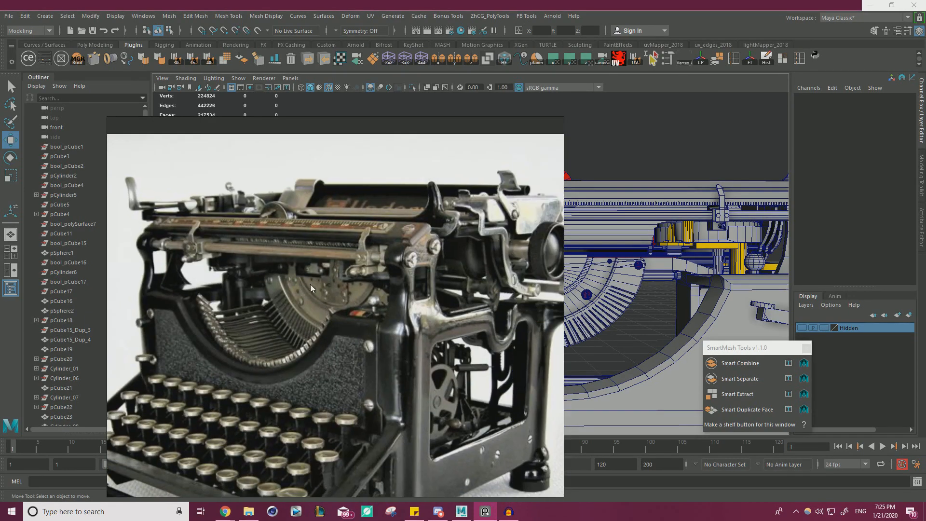
pyautogui.scroll(-3, 308, 291)
pyautogui.moveTo(501, 300); pyautogui.dragTo(272, 290, button='middle')
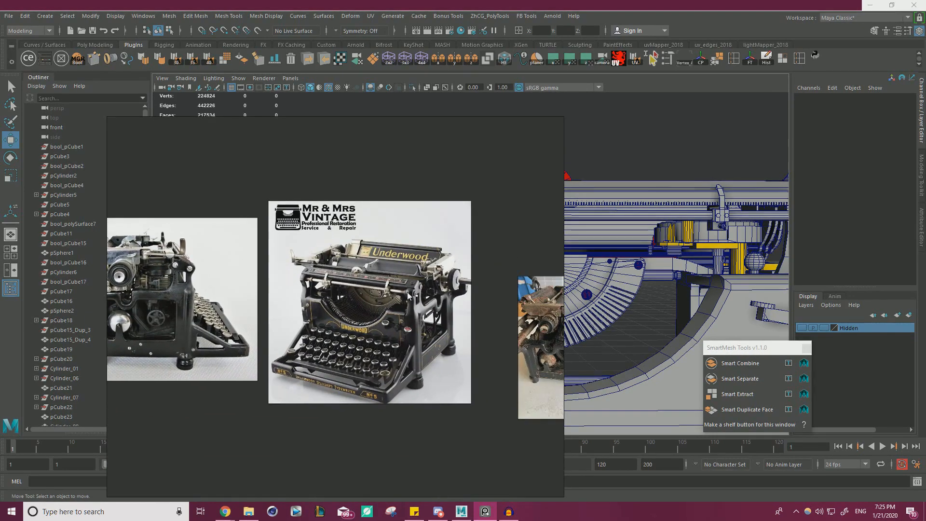
pyautogui.moveTo(473, 291); pyautogui.dragTo(234, 278, button='middle')
pyautogui.moveTo(371, 185); pyautogui.dragTo(312, 334, button='middle')
pyautogui.moveTo(191, 150); pyautogui.dragTo(253, 243, button='middle')
pyautogui.scroll(10, 253, 244)
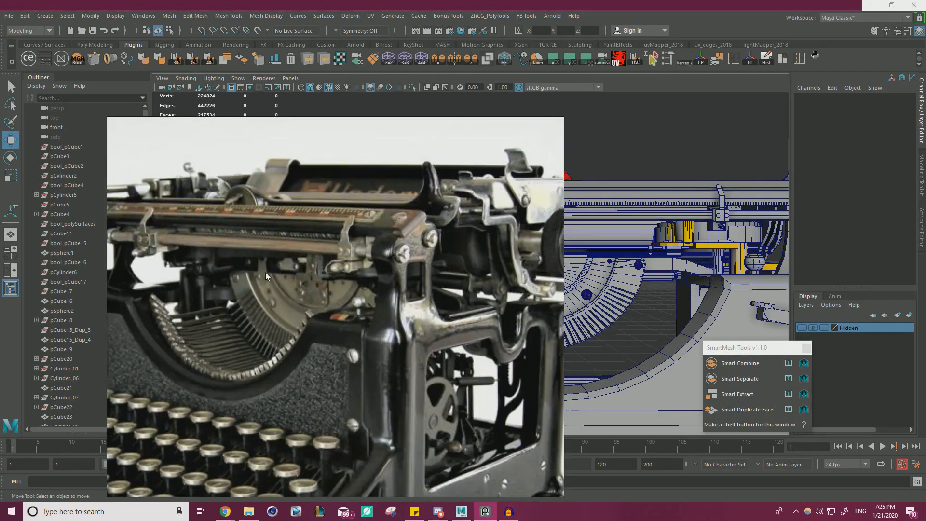
# Inspect the front close-up photo beside the three-quarter view for type-guide details
pyautogui.scroll(-8, 265, 273)
pyautogui.moveTo(236, 303); pyautogui.dragTo(482, 286, button='middle')
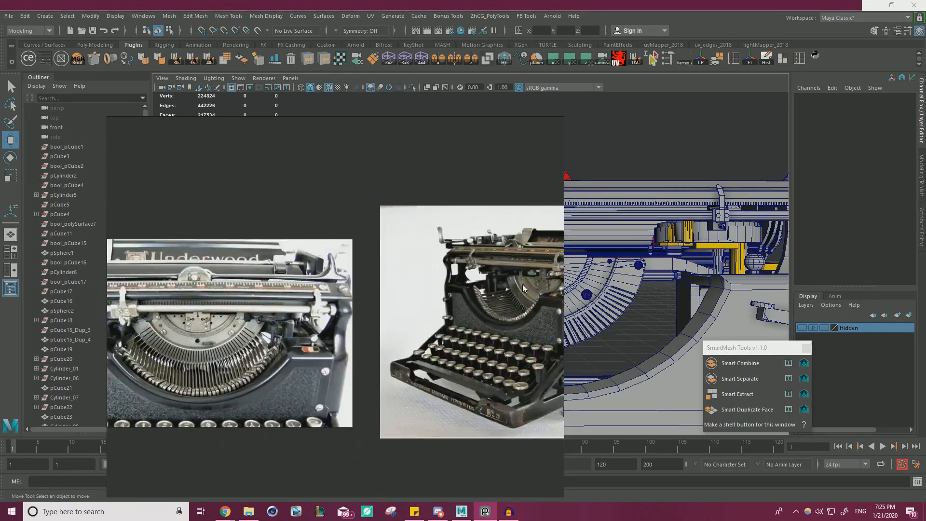
pyautogui.scroll(8, 297, 328)
pyautogui.moveTo(167, 324); pyautogui.dragTo(506, 305, button='middle')
pyautogui.scroll(-9, 302, 328)
pyautogui.moveTo(125, 312); pyautogui.dragTo(356, 293, button='middle')
pyautogui.moveTo(197, 271); pyautogui.dragTo(344, 276, button='middle')
pyautogui.scroll(-8, 344, 278)
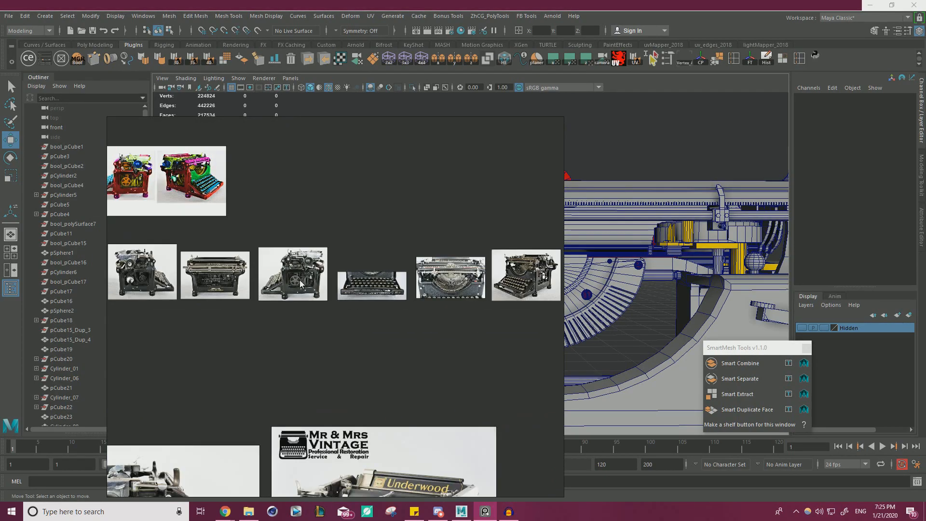
# Look through the front-view Underwood photos and study the type guide behind the paper scale
pyautogui.scroll(4, 308, 259)
pyautogui.moveTo(259, 253); pyautogui.dragTo(357, 246, button='middle')
pyautogui.scroll(4, 171, 284)
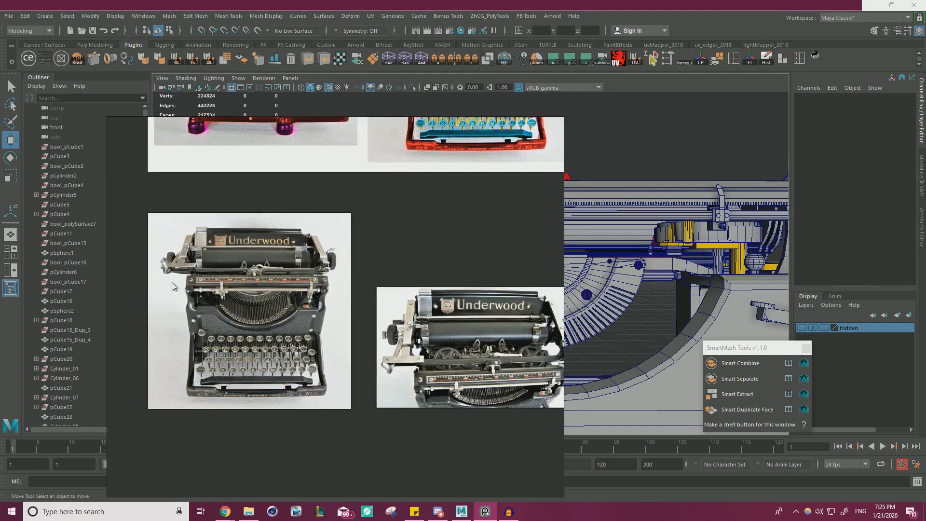
pyautogui.scroll(3, 239, 283)
pyautogui.scroll(-9, 238, 284)
pyautogui.moveTo(369, 126); pyautogui.dragTo(291, 355, button='middle')
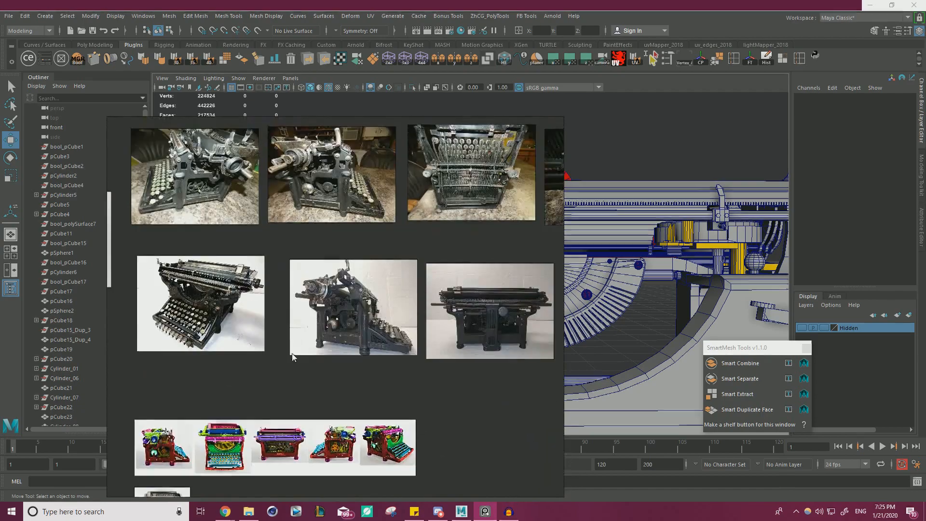
pyautogui.moveTo(165, 306); pyautogui.dragTo(295, 289, button='middle')
pyautogui.scroll(3, 295, 288)
pyautogui.scroll(-4, 296, 289)
pyautogui.moveTo(207, 224); pyautogui.dragTo(271, 312, button='middle')
pyautogui.scroll(9, 271, 311)
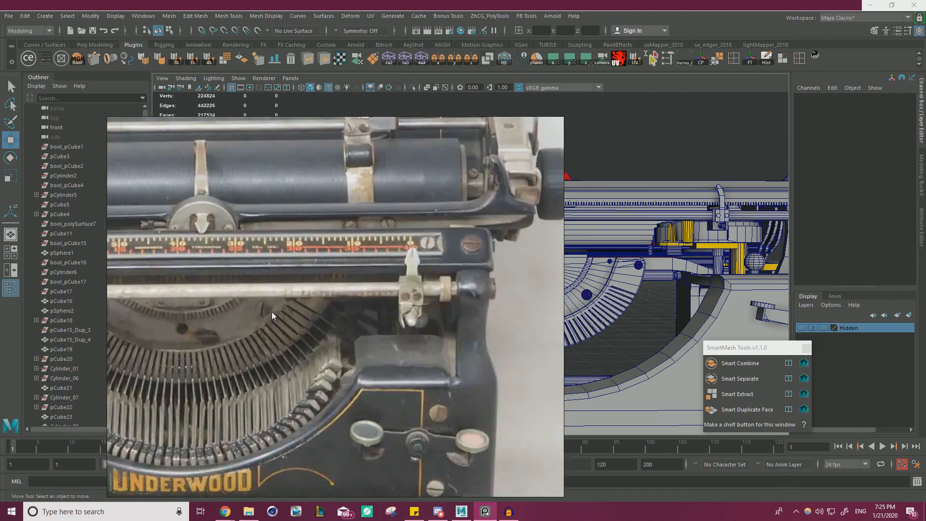
# Browse the side, rear and detail photos and inspect the gold-lettered Underwood's type guide up close
pyautogui.scroll(-9, 271, 312)
pyautogui.moveTo(437, 292); pyautogui.dragTo(363, 283, button='middle')
pyautogui.scroll(2, 363, 284)
pyautogui.moveTo(526, 371); pyautogui.dragTo(300, 262, button='middle')
pyautogui.moveTo(525, 289); pyautogui.dragTo(193, 260, button='middle')
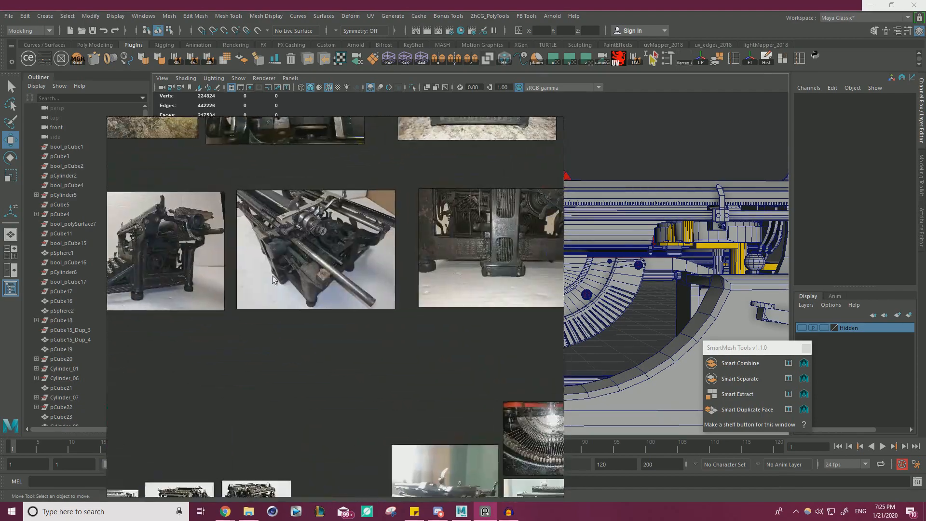
pyautogui.moveTo(535, 256); pyautogui.dragTo(235, 274, button='middle')
pyautogui.moveTo(514, 337); pyautogui.dragTo(375, 311, button='middle')
pyautogui.moveTo(488, 359); pyautogui.dragTo(357, 148, button='middle')
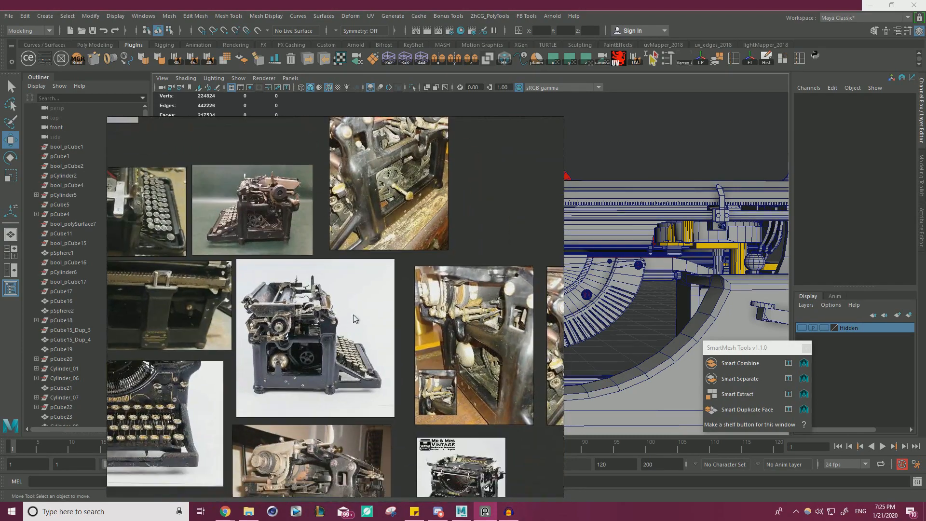
pyautogui.moveTo(350, 340); pyautogui.dragTo(326, 193, button='middle')
pyautogui.moveTo(450, 315); pyautogui.dragTo(474, 279, button='middle')
pyautogui.scroll(8, 475, 278)
pyautogui.scroll(6, 448, 305)
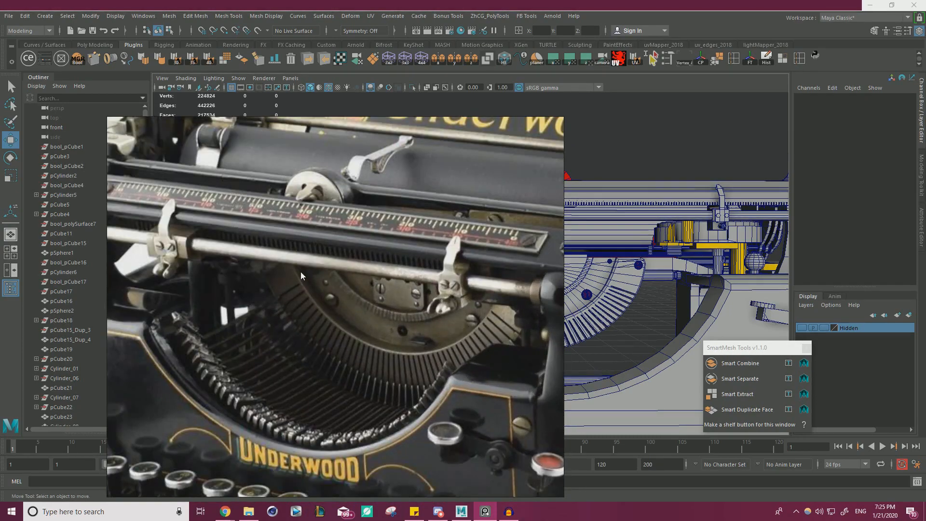
# Check the raised three-quarter photo of the whole Underwood, then survey the full reference board
pyautogui.scroll(-8, 300, 271)
pyautogui.moveTo(470, 431); pyautogui.dragTo(374, 277, button='middle')
pyautogui.moveTo(451, 477); pyautogui.dragTo(362, 298, button='middle')
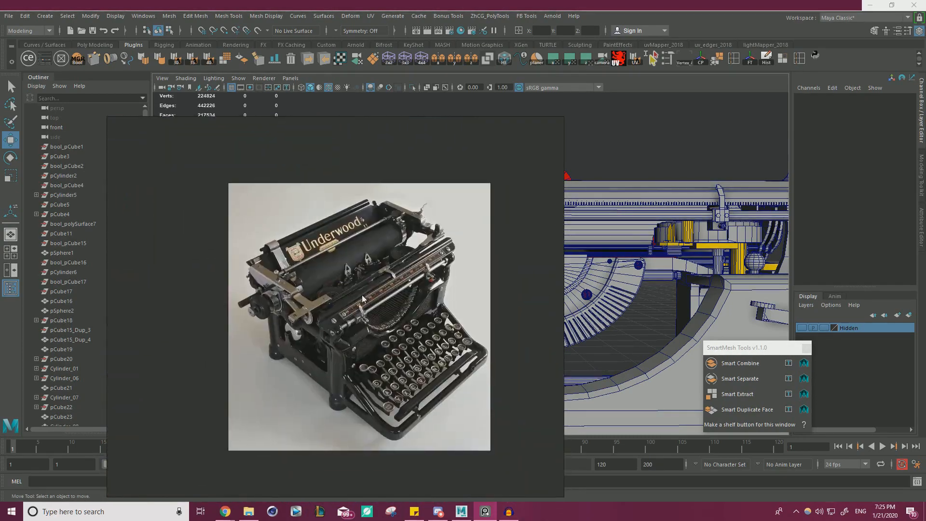
pyautogui.moveTo(164, 309); pyautogui.dragTo(345, 295, button='middle')
pyautogui.moveTo(114, 299)
pyautogui.mouseDown(button='middle')
pyautogui.moveTo(317, 296)
pyautogui.moveTo(539, 206)
pyautogui.mouseUp(button='middle')
pyautogui.scroll(-10, 317, 297)
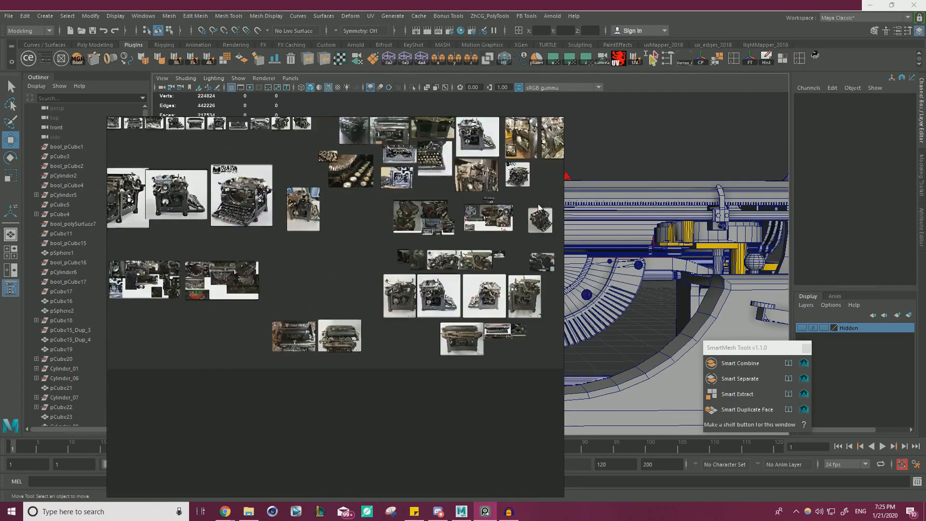
pyautogui.moveTo(234, 328); pyautogui.dragTo(379, 259, button='middle')
pyautogui.moveTo(320, 238); pyautogui.dragTo(311, 310, button='middle')
# Return to the type-guide photo collage and examine the central plate with its flanking hinges and screws
pyautogui.scroll(9, 310, 293)
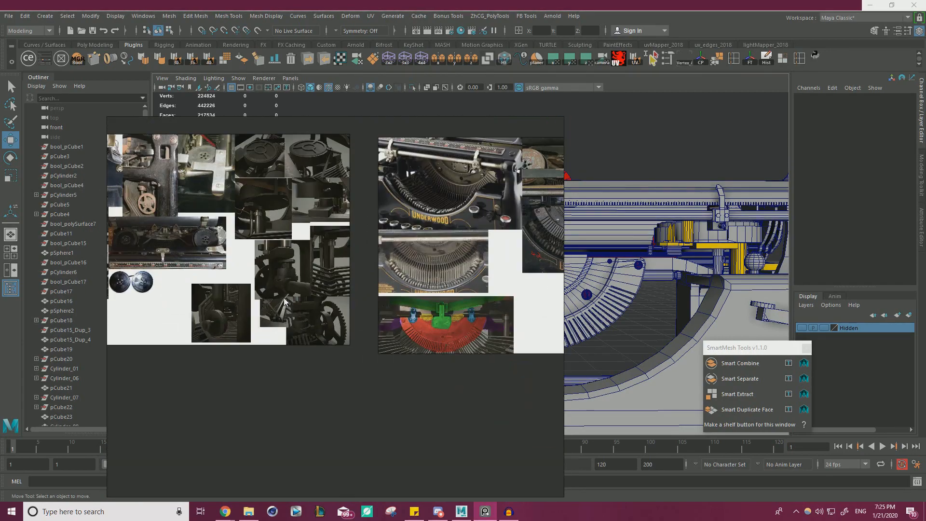
pyautogui.moveTo(273, 334); pyautogui.dragTo(360, 365, button='middle')
pyautogui.scroll(-5, 326, 337)
pyautogui.moveTo(481, 309); pyautogui.dragTo(324, 297, button='middle')
pyautogui.scroll(7, 308, 286)
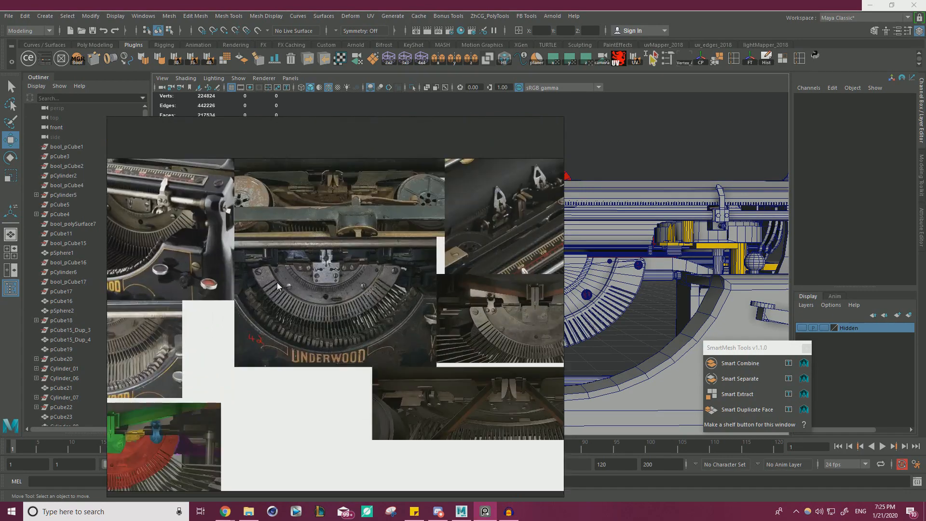
pyautogui.scroll(8, 276, 282)
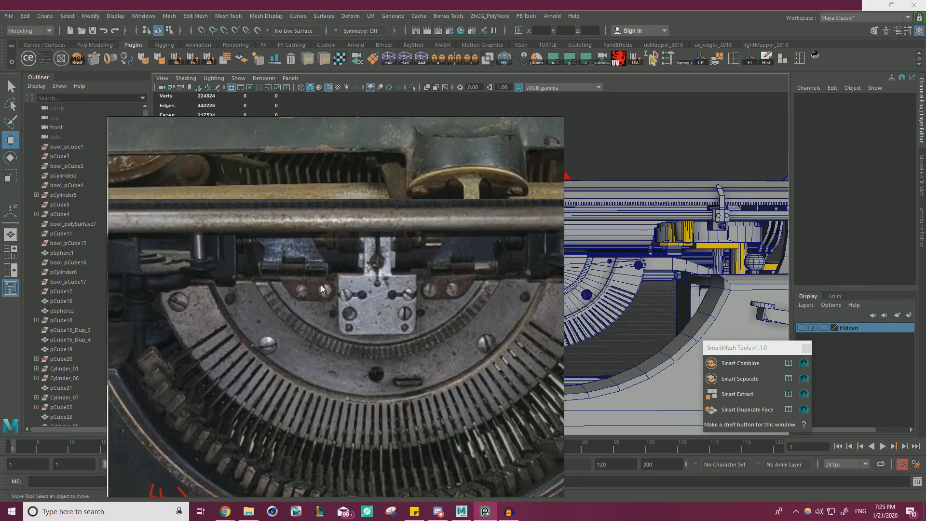
pyautogui.scroll(-8, 321, 287)
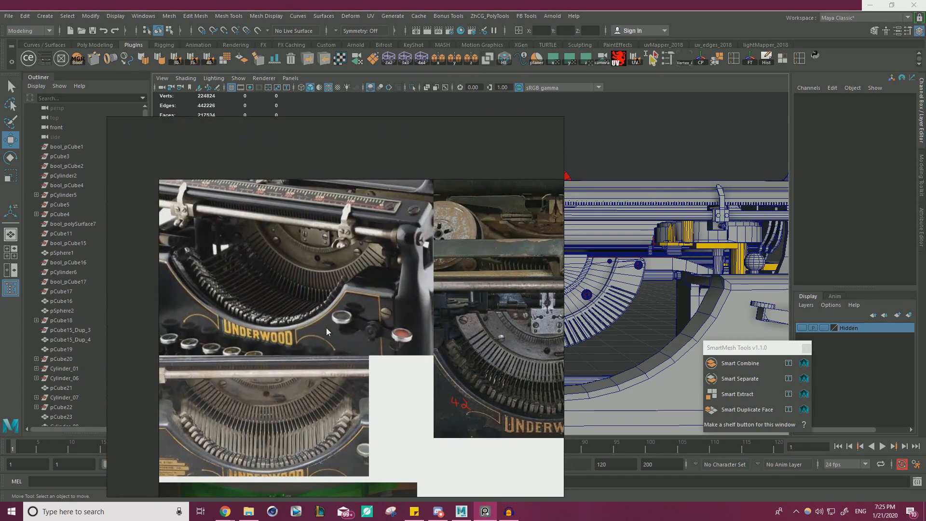
# Search the rest of the reference board for other typewriter photos showing the type guide
pyautogui.scroll(-4, 326, 332)
pyautogui.scroll(6, 411, 342)
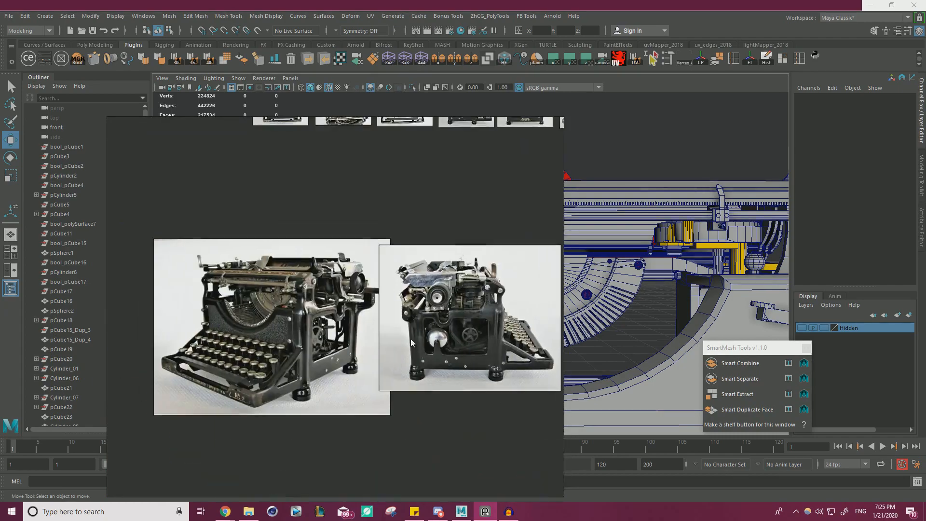
pyautogui.scroll(-8, 411, 342)
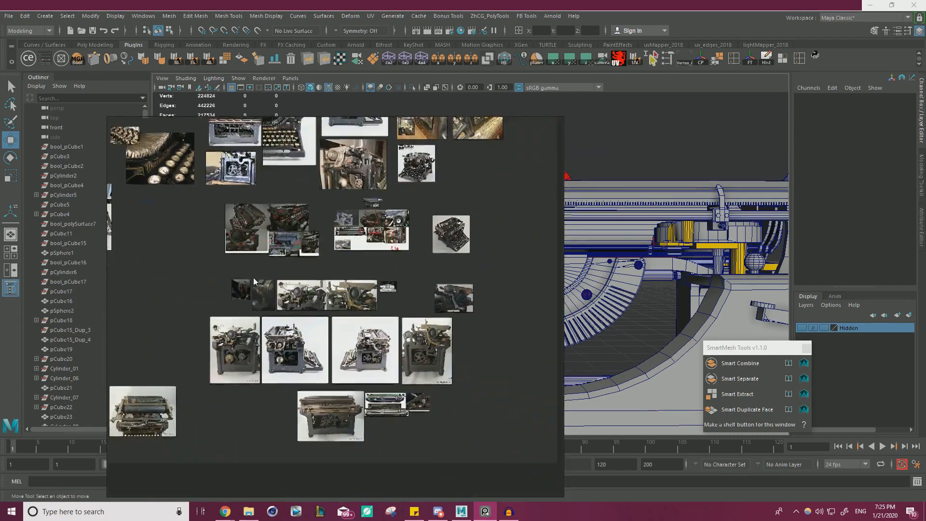
pyautogui.scroll(4, 286, 386)
pyautogui.moveTo(531, 357); pyautogui.dragTo(355, 314, button='middle')
pyautogui.scroll(-4, 354, 314)
pyautogui.moveTo(343, 122); pyautogui.dragTo(371, 299, button='middle')
pyautogui.scroll(4, 370, 295)
pyautogui.moveTo(370, 227); pyautogui.dragTo(404, 289, button='middle')
pyautogui.moveTo(227, 202); pyautogui.dragTo(383, 297, button='middle')
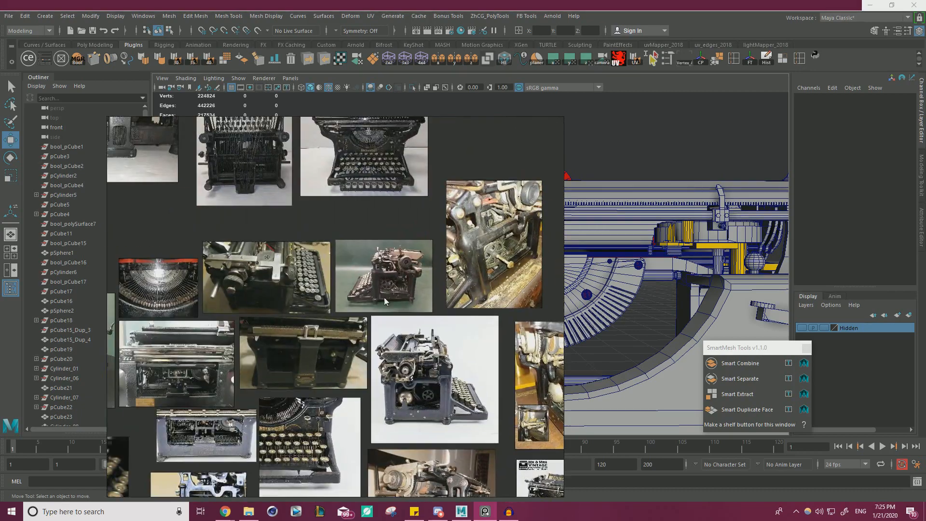
pyautogui.moveTo(377, 251); pyautogui.dragTo(445, 248, button='middle')
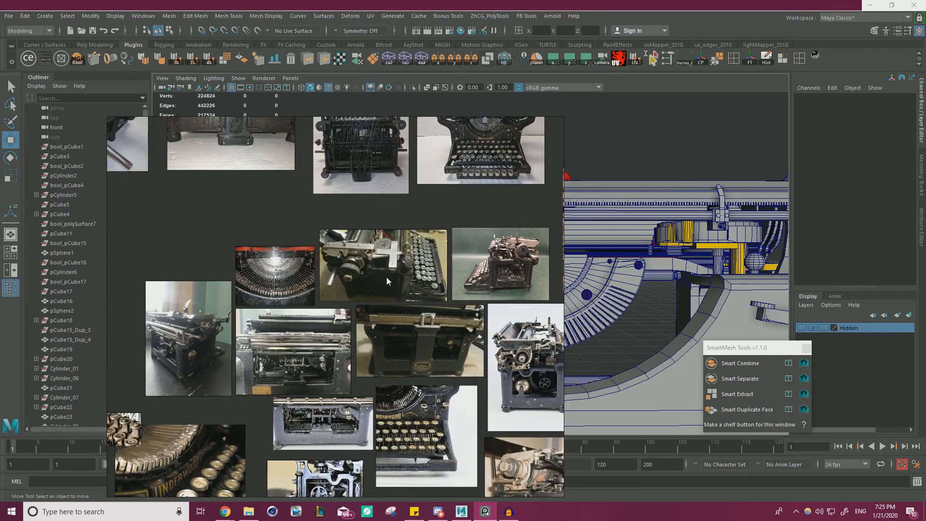
# Find the transparent glass-and-brass typewriter picture and examine its type guide and internal mechanism
pyautogui.moveTo(386, 277); pyautogui.dragTo(384, 398, button='middle')
pyautogui.moveTo(375, 209); pyautogui.dragTo(364, 300, button='middle')
pyautogui.moveTo(308, 215); pyautogui.dragTo(392, 343, button='middle')
pyautogui.moveTo(467, 208); pyautogui.dragTo(268, 458, button='middle')
pyautogui.moveTo(181, 257); pyautogui.dragTo(313, 370, button='middle')
pyautogui.moveTo(516, 237); pyautogui.dragTo(303, 263, button='middle')
pyautogui.scroll(4, 324, 248)
pyautogui.scroll(3, 253, 314)
pyautogui.scroll(-5, 253, 314)
pyautogui.scroll(8, 386, 289)
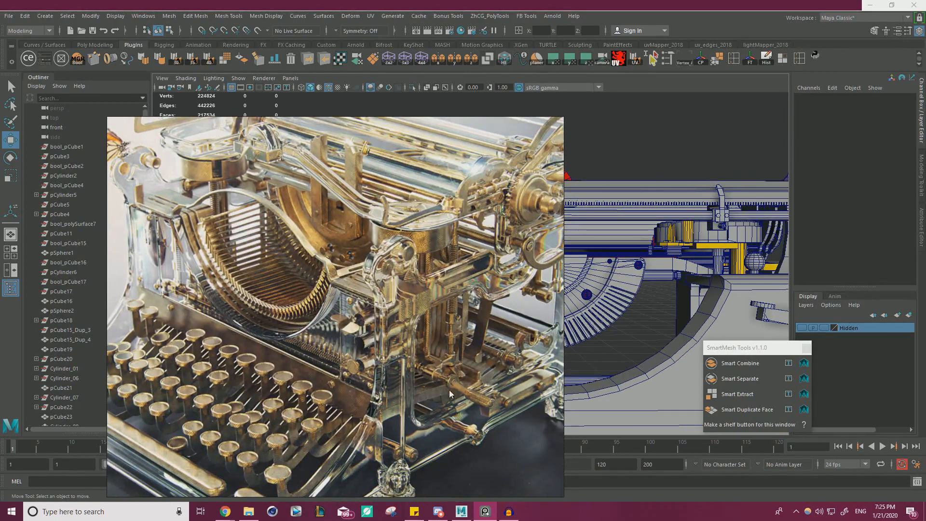
pyautogui.moveTo(396, 299); pyautogui.dragTo(299, 300, button='middle')
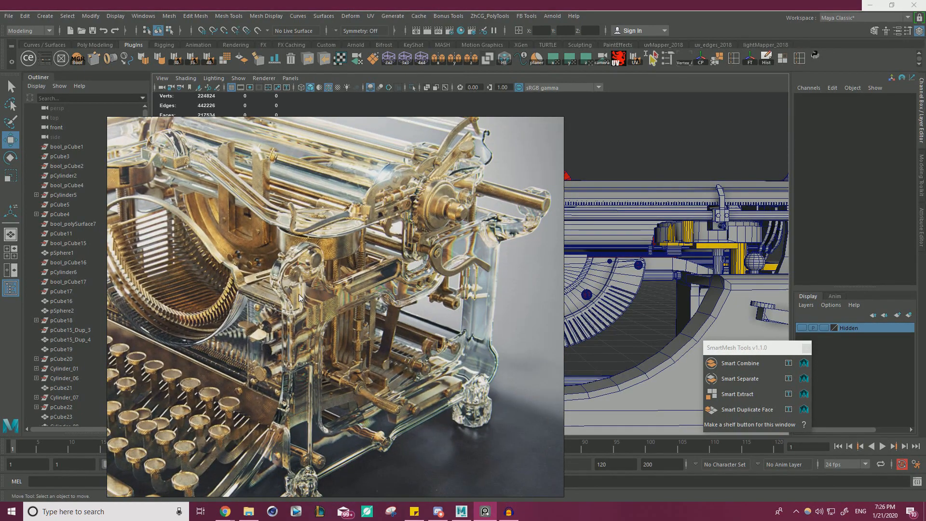
pyautogui.scroll(-7, 298, 293)
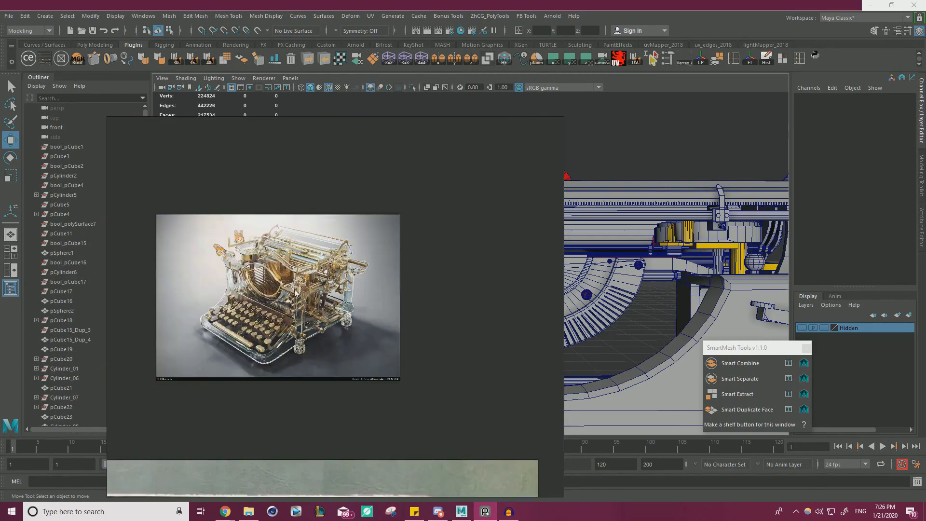
# Look through the smaller typewriter photos, then examine the type-guide area and carriage on the large three-quarter Underwood photo
pyautogui.moveTo(110, 293); pyautogui.dragTo(613, 258, button='middle')
pyautogui.moveTo(140, 261); pyautogui.dragTo(610, 263, button='middle')
pyautogui.moveTo(231, 263); pyautogui.dragTo(484, 243, button='middle')
pyautogui.scroll(4, 314, 244)
pyautogui.moveTo(371, 321); pyautogui.dragTo(341, 163, button='middle')
pyautogui.scroll(-3, 349, 298)
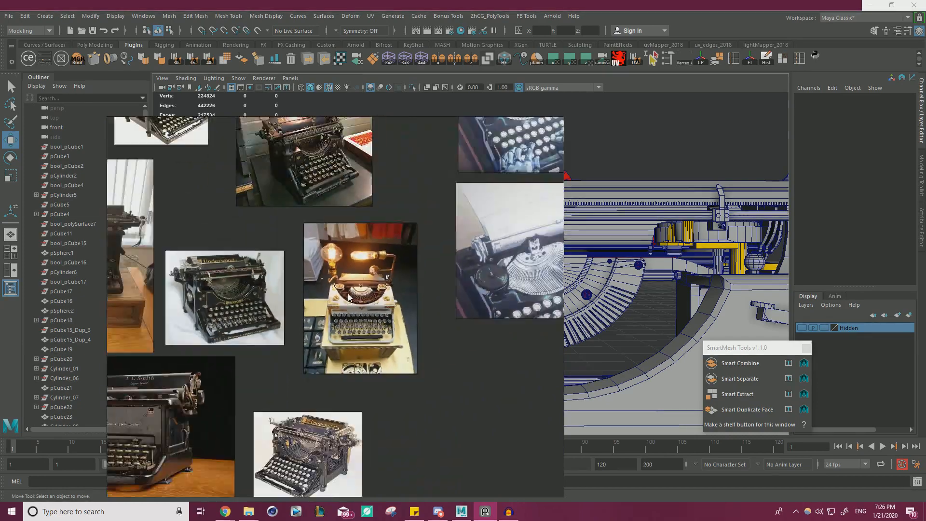
pyautogui.moveTo(349, 297); pyautogui.dragTo(582, 274, button='middle')
pyautogui.moveTo(308, 252); pyautogui.dragTo(535, 175, button='middle')
pyautogui.scroll(-4, 225, 155)
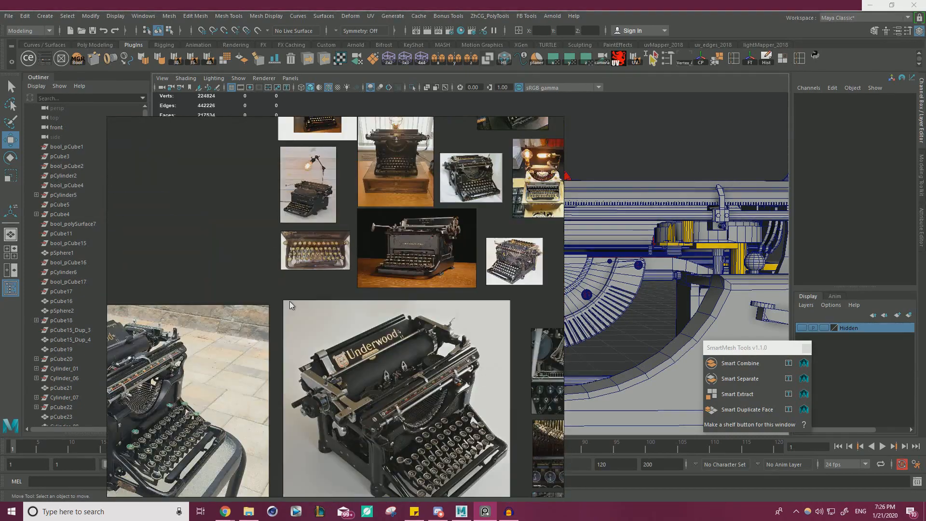
pyautogui.moveTo(362, 380); pyautogui.dragTo(373, 238, button='middle')
pyautogui.scroll(6, 381, 240)
pyautogui.scroll(2, 451, 262)
pyautogui.scroll(-2, 451, 258)
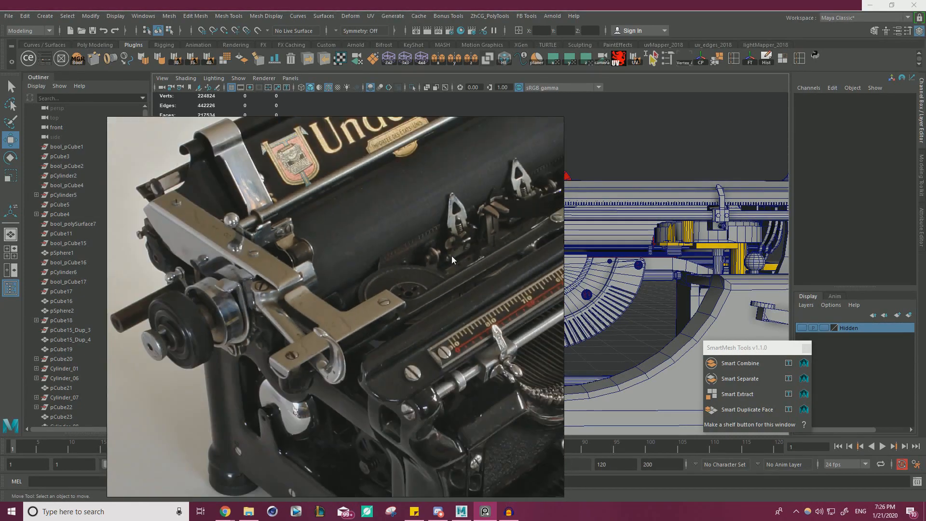
# Find the raised front-view photo of the Underwood carriage and examine the type guide and the brackets between the ribbon spools
pyautogui.scroll(-4, 451, 256)
pyautogui.moveTo(402, 369); pyautogui.dragTo(333, 143, button='middle')
pyautogui.moveTo(366, 328); pyautogui.dragTo(457, 133, button='middle')
pyautogui.moveTo(412, 263); pyautogui.dragTo(525, 198, button='middle')
pyautogui.moveTo(302, 253); pyautogui.dragTo(437, 241, button='middle')
pyautogui.moveTo(379, 416); pyautogui.dragTo(398, 184, button='middle')
pyautogui.scroll(5, 376, 294)
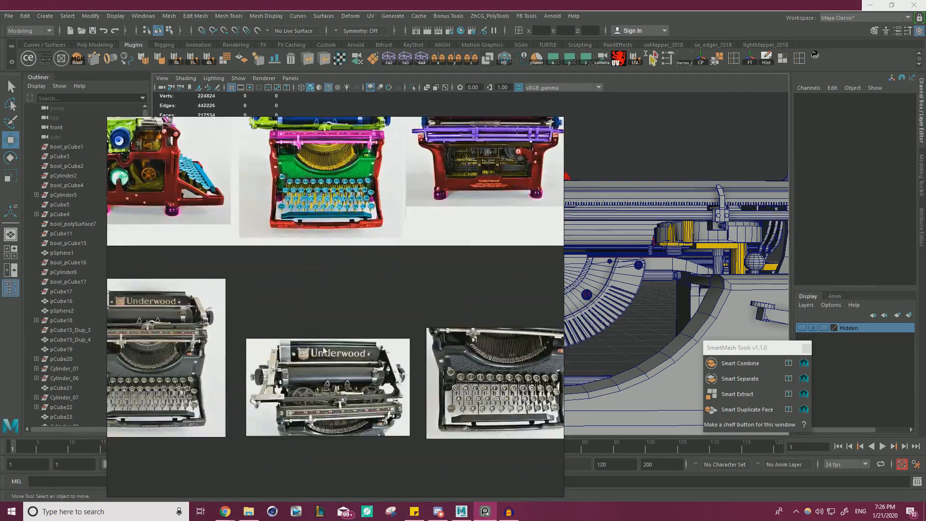
pyautogui.scroll(10, 328, 354)
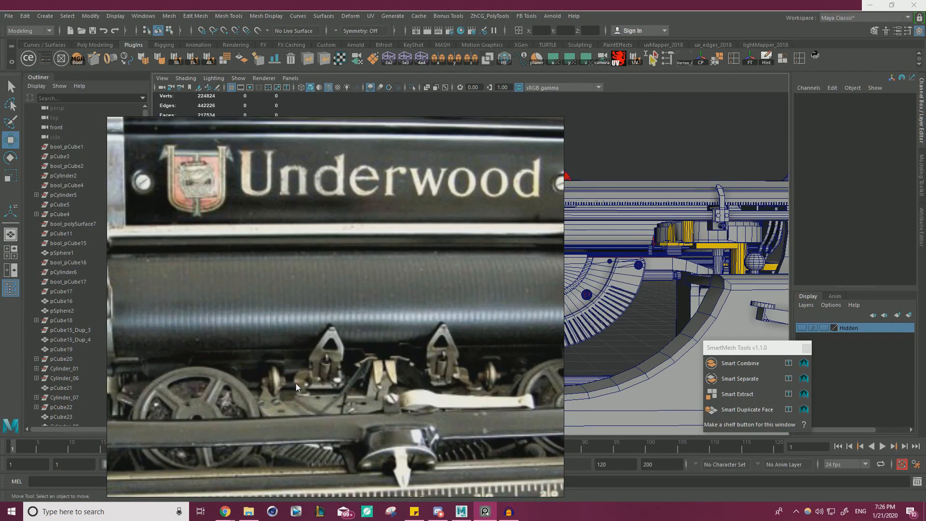
pyautogui.scroll(3, 290, 381)
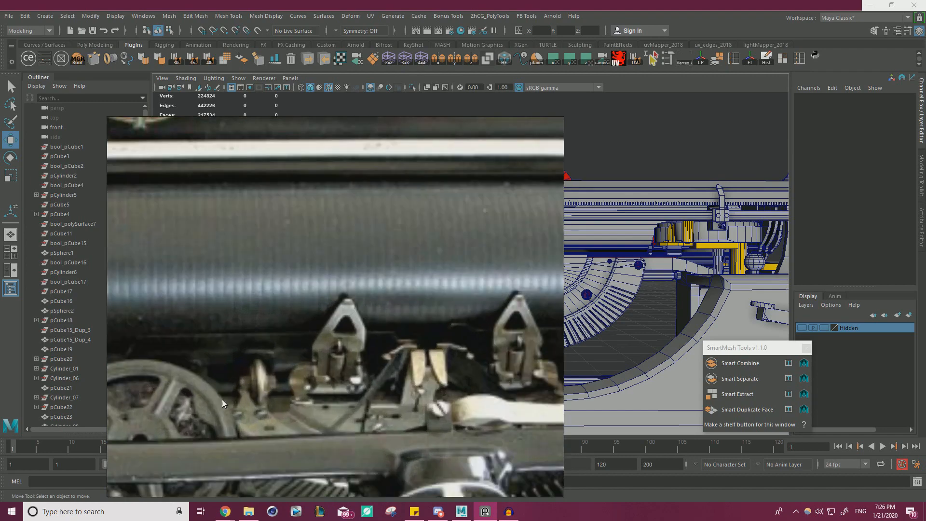
# Look through the typewriter reference photos for a close-up of the carriage mechanism and park it beside the model
pyautogui.moveTo(302, 372); pyautogui.dragTo(318, 319, button='middle')
pyautogui.scroll(-15, 313, 305)
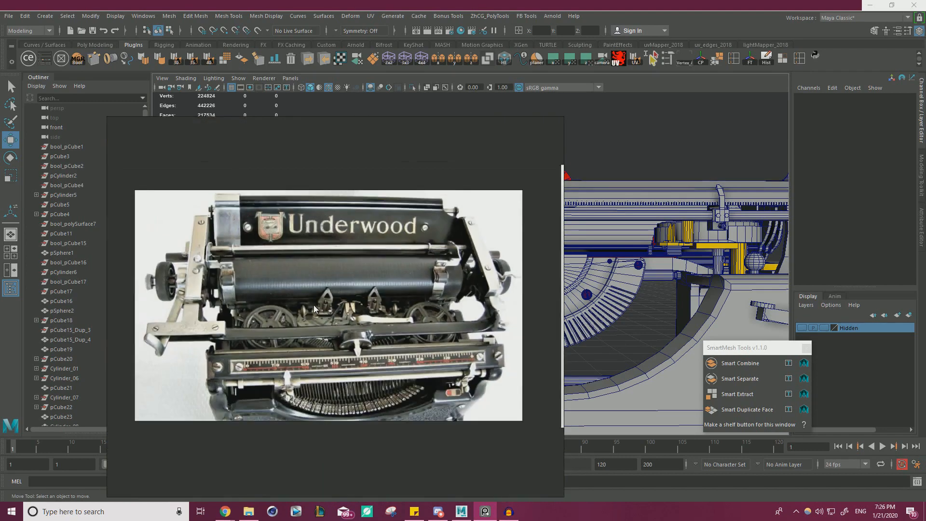
pyautogui.moveTo(403, 442); pyautogui.dragTo(385, 278, button='middle')
pyautogui.moveTo(421, 336); pyautogui.dragTo(427, 254, button='middle')
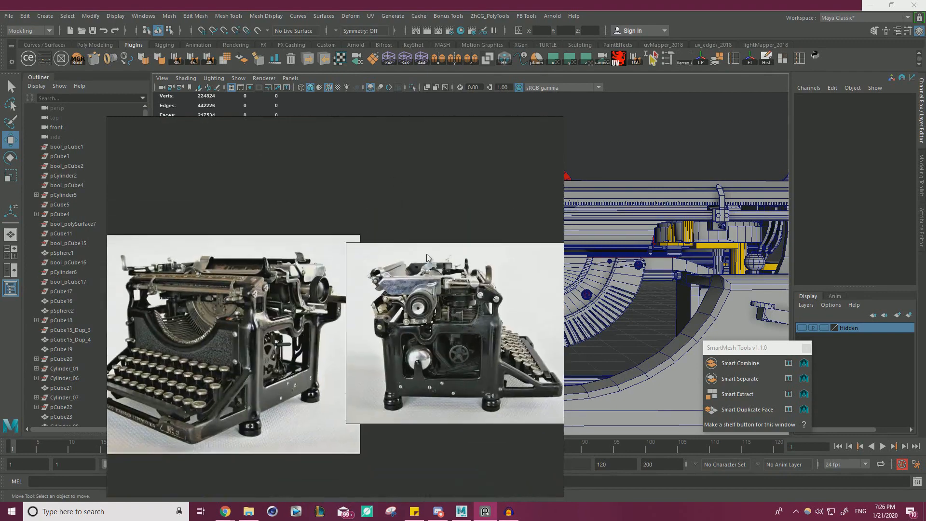
pyautogui.scroll(-6, 470, 318)
pyautogui.moveTo(559, 452); pyautogui.dragTo(410, 337, button='middle')
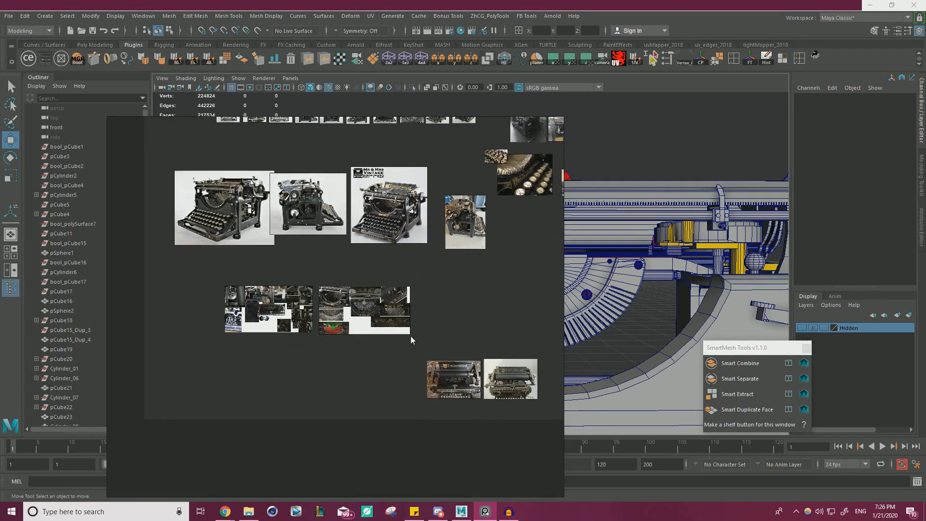
pyautogui.scroll(7, 340, 303)
pyautogui.scroll(5, 409, 302)
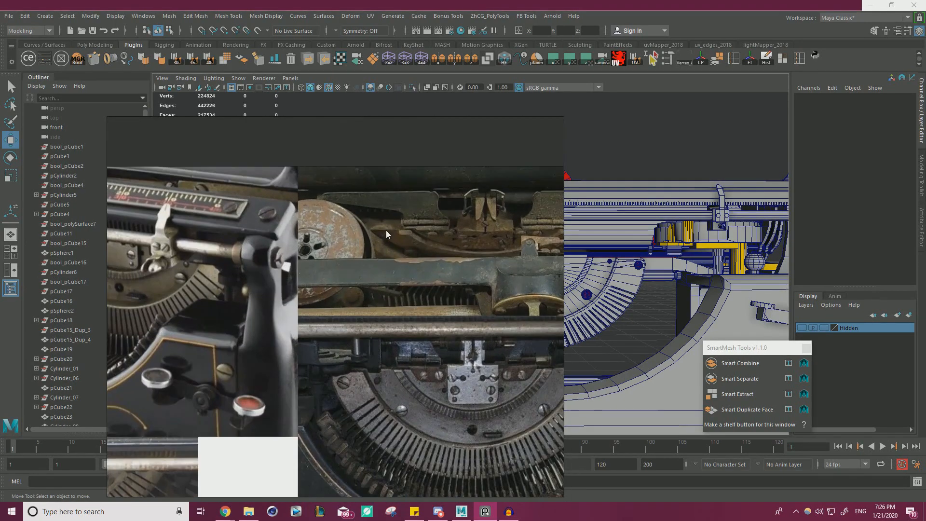
pyautogui.moveTo(487, 262); pyautogui.dragTo(173, 447, button='right')
pyautogui.scroll(8, 529, 306)
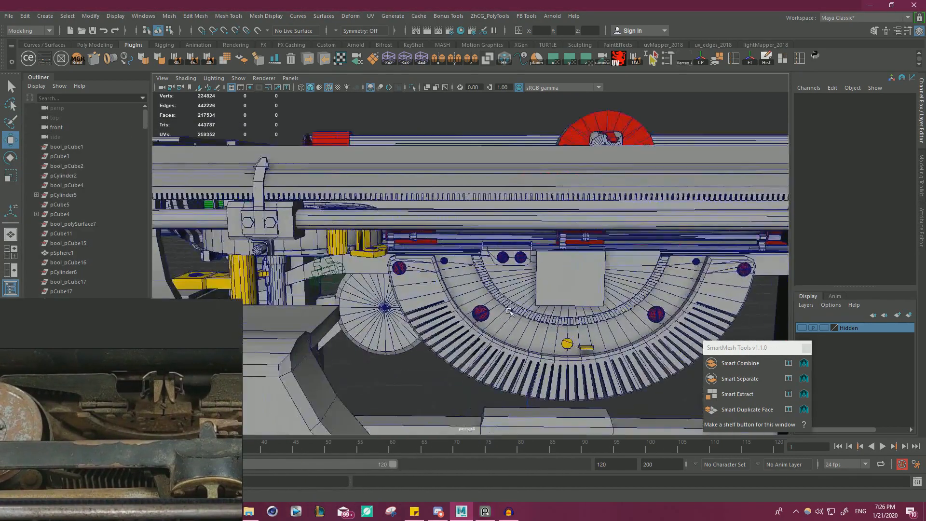
# Duplicate the square block, move the copy above the two red screws, and thin it to a Z scale of 0.045
pyautogui.scroll(4, 483, 226)
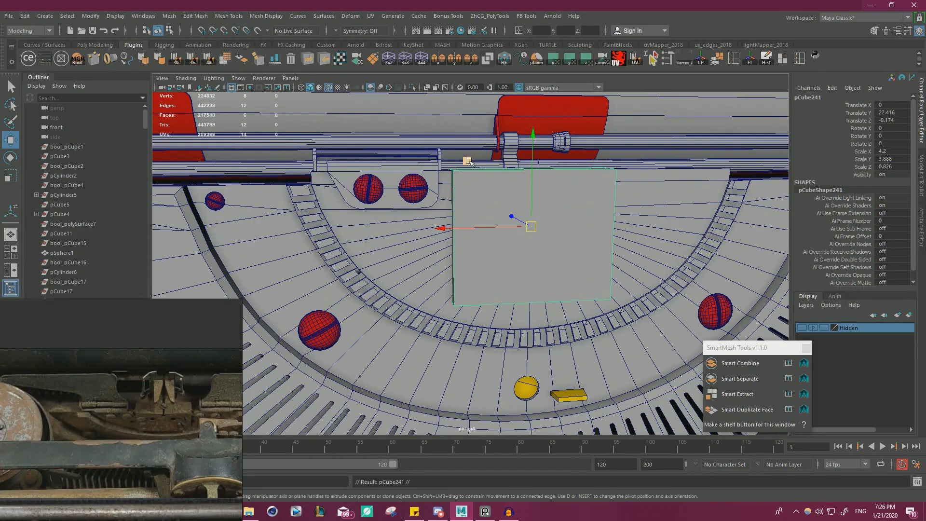
pyautogui.moveTo(467, 160); pyautogui.dragTo(375, 94)
pyautogui.keyDown('alt'); pyautogui.moveTo(375, 94); pyautogui.dragTo(541, 303); pyautogui.keyUp('alt')
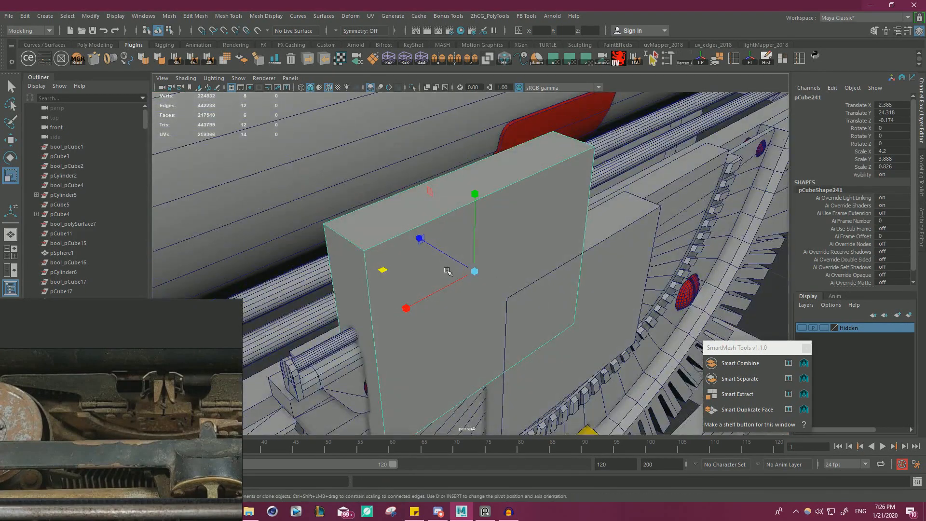
pyautogui.keyDown('alt'); pyautogui.moveTo(476, 261); pyautogui.dragTo(427, 245); pyautogui.keyUp('alt')
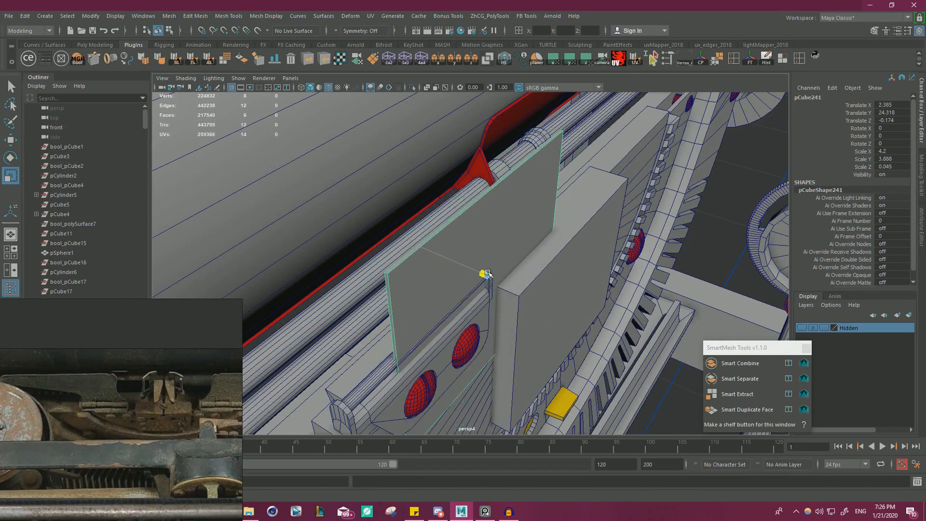
# Position the thin plate above the hinge rod at Translate Y 26.117 and Translate Z 0.115
pyautogui.press('w')
pyautogui.keyDown('alt'); pyautogui.moveTo(487, 273); pyautogui.dragTo(491, 245); pyautogui.keyUp('alt')
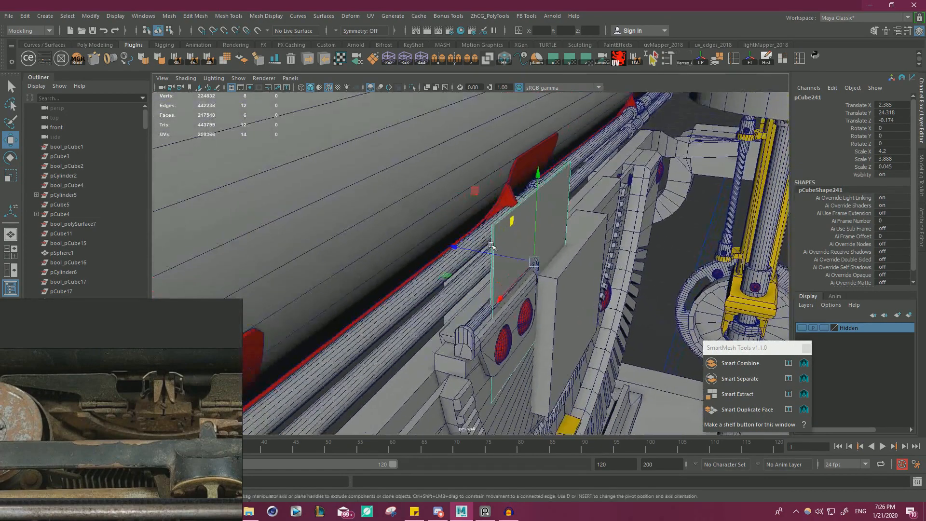
pyautogui.moveTo(466, 108); pyautogui.dragTo(467, 112)
pyautogui.keyDown('alt'); pyautogui.moveTo(467, 112); pyautogui.dragTo(423, 184); pyautogui.keyUp('alt')
pyautogui.keyDown('alt'); pyautogui.moveTo(424, 184); pyautogui.dragTo(517, 184, button='middle'); pyautogui.keyUp('alt')
pyautogui.keyDown('alt'); pyautogui.moveTo(517, 184); pyautogui.dragTo(506, 179); pyautogui.keyUp('alt')
pyautogui.keyDown('alt'); pyautogui.moveTo(507, 179); pyautogui.dragTo(549, 199, button='right'); pyautogui.keyUp('alt')
pyautogui.keyDown('alt'); pyautogui.moveTo(549, 200); pyautogui.dragTo(531, 219); pyautogui.keyUp('alt')
# Snap the plate's two side faces to the ends of the hinge rod and lower its top face
pyautogui.moveTo(532, 219); pyautogui.dragTo(496, 231, button='right')
pyautogui.keyDown('alt'); pyautogui.moveTo(496, 234); pyautogui.dragTo(428, 287); pyautogui.keyUp('alt')
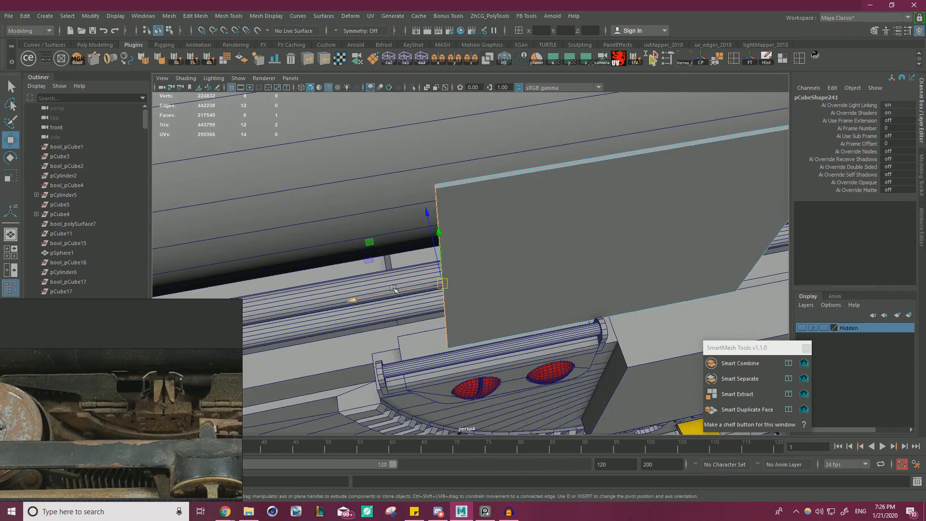
pyautogui.keyDown('alt'); pyautogui.moveTo(560, 308); pyautogui.dragTo(506, 278); pyautogui.keyUp('alt')
pyautogui.moveTo(514, 230); pyautogui.dragTo(437, 298)
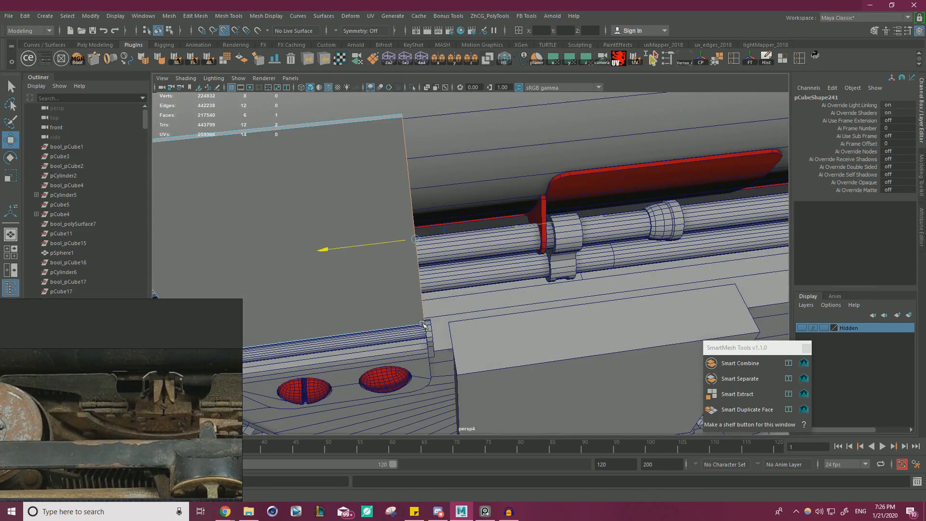
pyautogui.press('f')
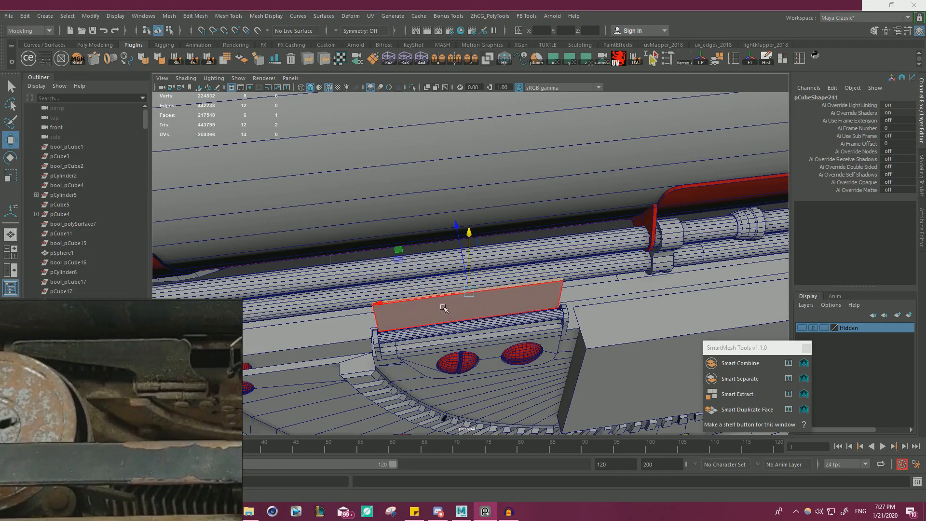
pyautogui.keyDown('alt'); pyautogui.moveTo(442, 306); pyautogui.dragTo(448, 273); pyautogui.keyUp('alt')
pyautogui.keyDown('alt'); pyautogui.moveTo(448, 272); pyautogui.dragTo(488, 310, button='right'); pyautogui.keyUp('alt')
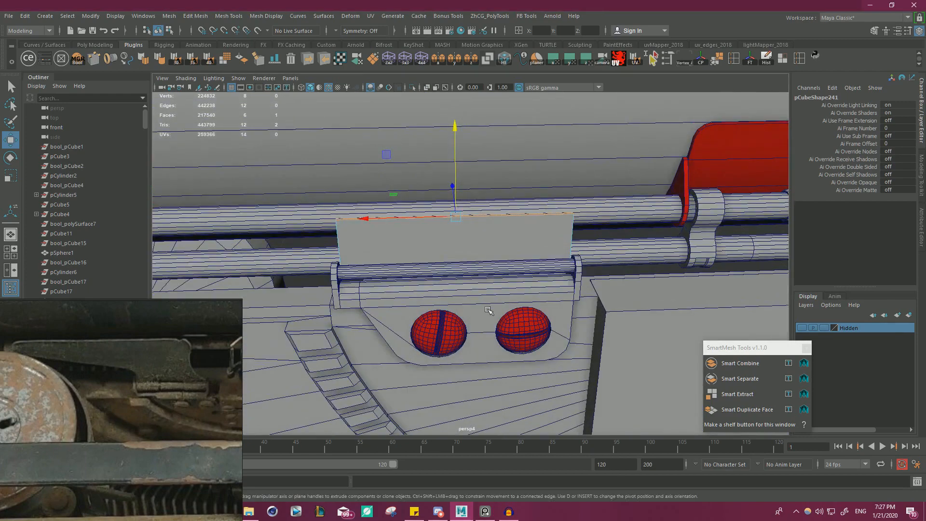
pyautogui.keyDown('alt'); pyautogui.moveTo(476, 176); pyautogui.dragTo(499, 210); pyautogui.keyUp('alt')
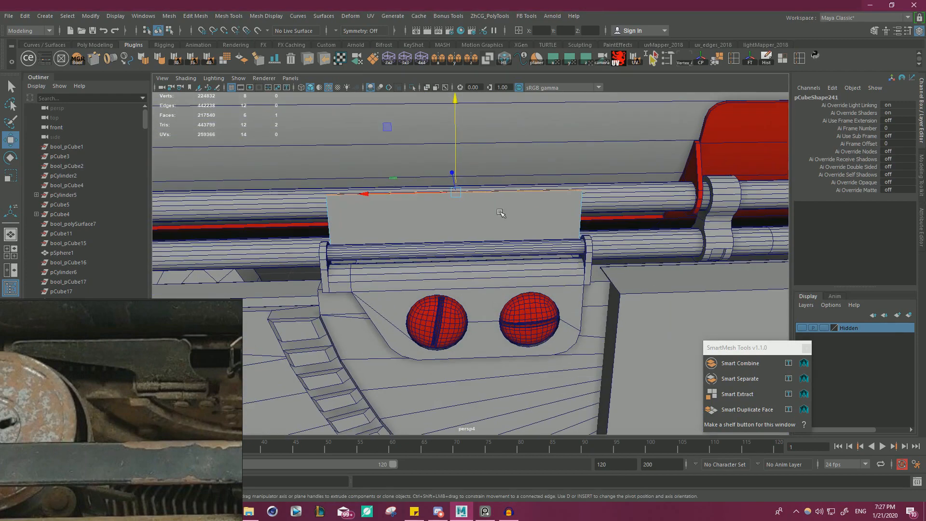
# Freeze the plate's transformations and narrow it to a Scale X of 0.945
pyautogui.hotkey('ctrl', 'z')
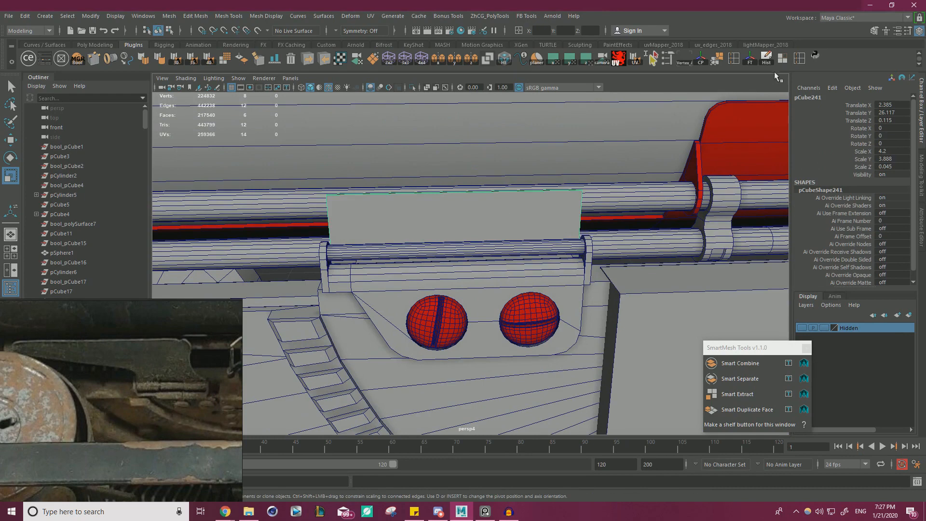
pyautogui.click(748, 63)
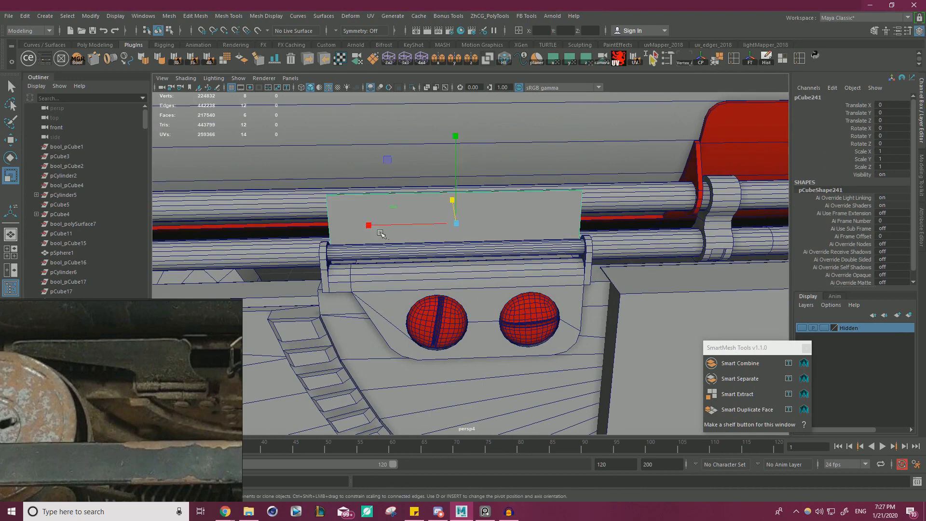
pyautogui.moveTo(369, 225); pyautogui.dragTo(375, 224)
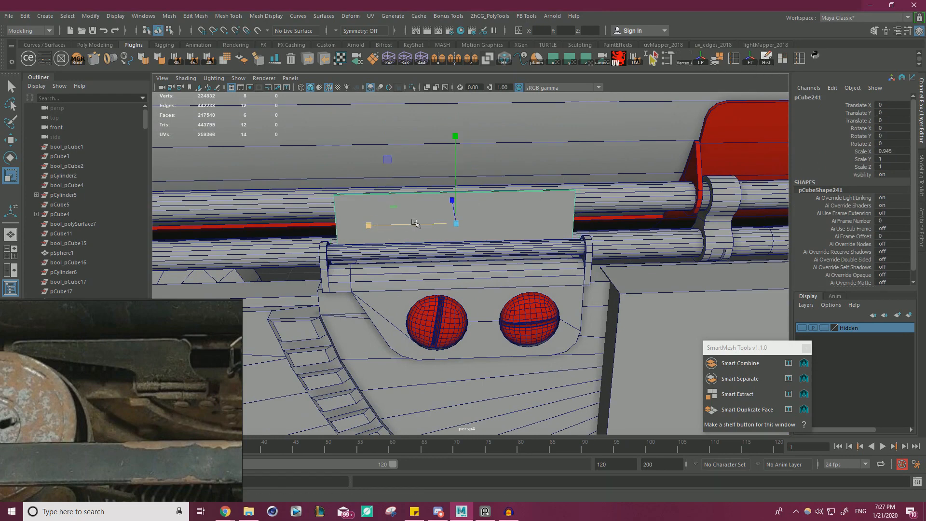
pyautogui.keyDown('alt'); pyautogui.moveTo(430, 221); pyautogui.dragTo(511, 231); pyautogui.keyUp('alt')
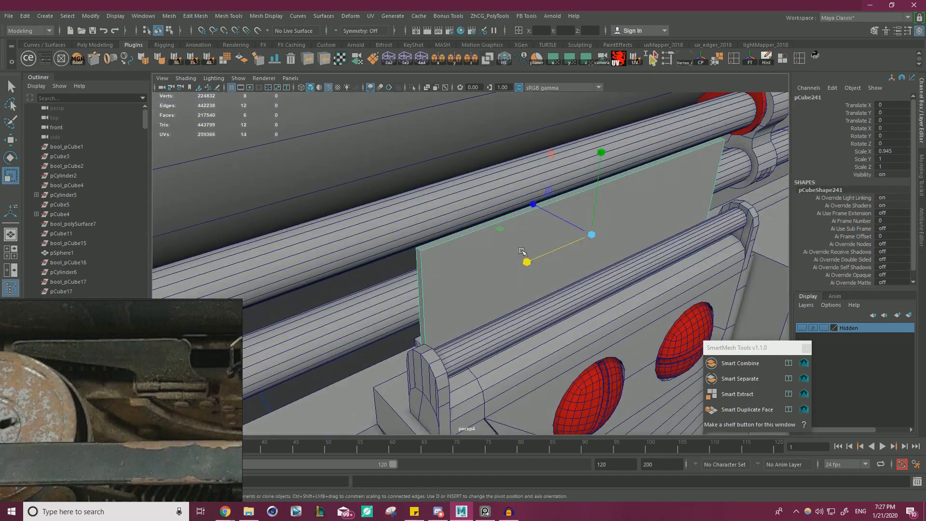
# Lower the plate's top face until only a narrow strip stands above the hinge rod
pyautogui.moveTo(522, 233); pyautogui.dragTo(518, 262, button='right')
pyautogui.keyDown('alt'); pyautogui.moveTo(540, 238); pyautogui.dragTo(491, 230); pyautogui.keyUp('alt')
pyautogui.keyDown('alt'); pyautogui.moveTo(482, 165); pyautogui.dragTo(483, 191, button='middle'); pyautogui.keyUp('alt')
pyautogui.press('w')
pyautogui.moveTo(477, 149); pyautogui.dragTo(484, 249)
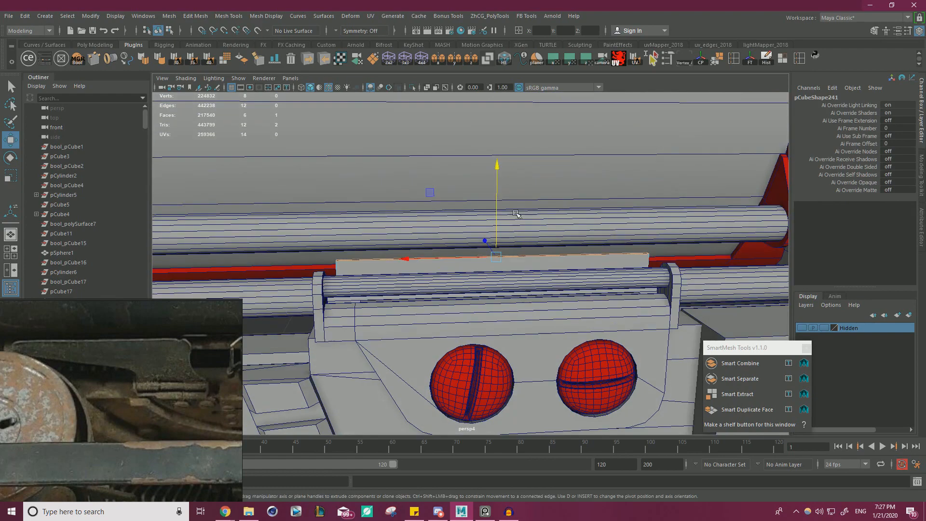
# Center the plate's pivot and snap the plate vertically to the middle of the hinge rod at Translate Y -0.02
pyautogui.moveTo(553, 267); pyautogui.dragTo(557, 261, button='right')
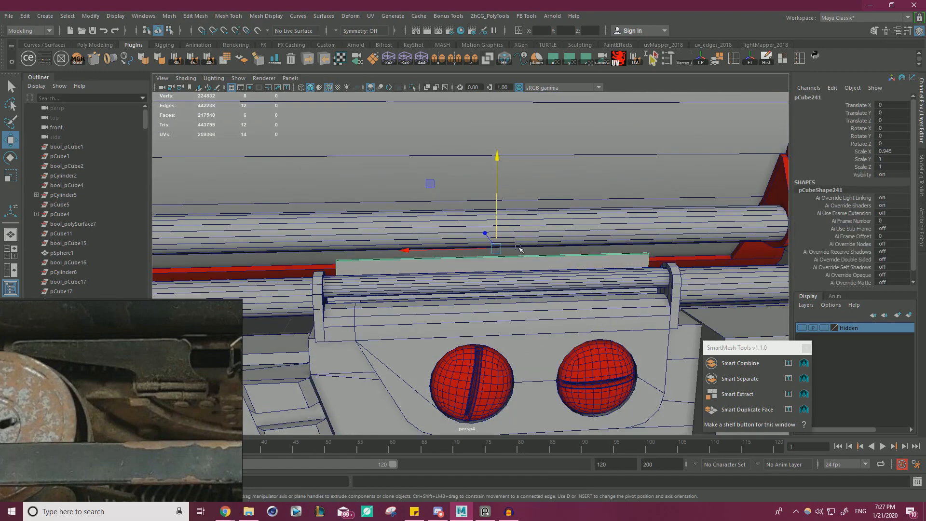
pyautogui.keyDown('alt'); pyautogui.moveTo(518, 249); pyautogui.dragTo(519, 232); pyautogui.keyUp('alt')
pyautogui.keyDown('alt'); pyautogui.moveTo(519, 232); pyautogui.dragTo(529, 233, button='right'); pyautogui.keyUp('alt')
pyautogui.keyDown('alt'); pyautogui.moveTo(529, 234); pyautogui.dragTo(583, 248, button='middle'); pyautogui.keyUp('alt')
pyautogui.press('w')
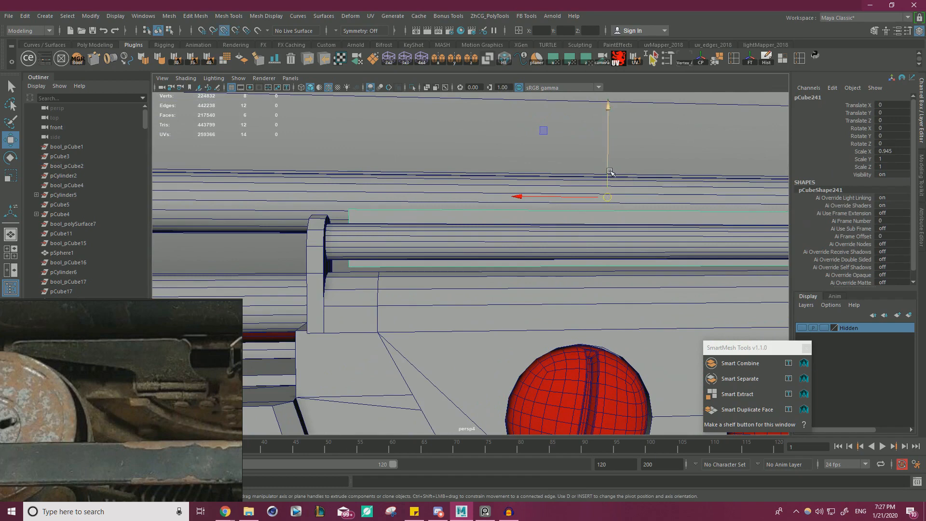
pyautogui.moveTo(610, 172); pyautogui.dragTo(325, 242)
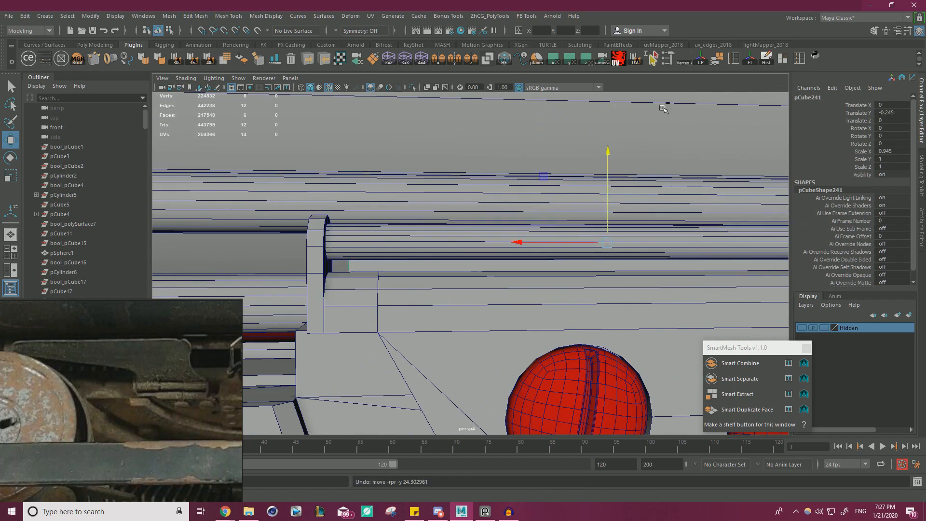
pyautogui.hotkey('ctrl', 'z')
pyautogui.click(701, 62)
pyautogui.press('v')
pyautogui.moveTo(609, 212); pyautogui.dragTo(324, 243)
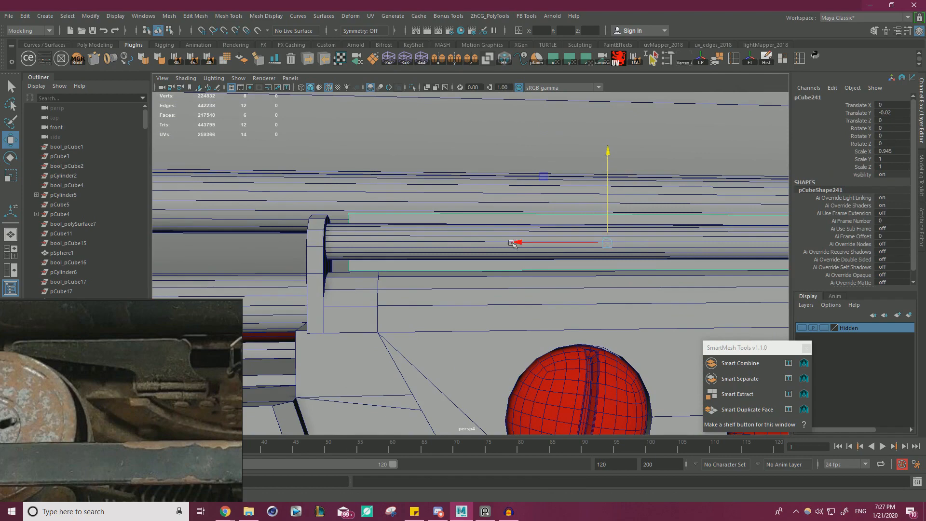
# Move the plate in depth toward the hinge rod to a Translate Z of -0.105
pyautogui.keyDown('alt'); pyautogui.moveTo(512, 244); pyautogui.dragTo(176, 383); pyautogui.keyUp('alt')
pyautogui.keyDown('alt'); pyautogui.moveTo(545, 285); pyautogui.dragTo(469, 284, button='middle'); pyautogui.keyUp('alt')
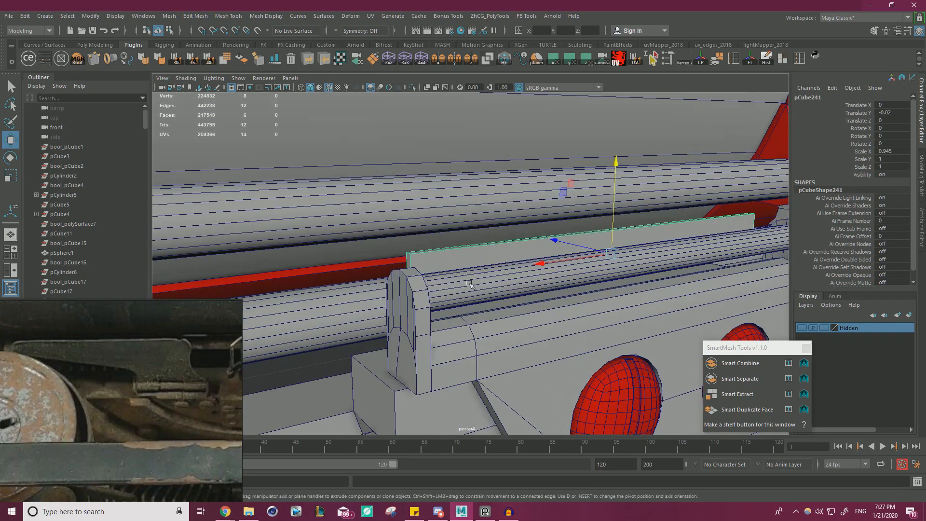
pyautogui.moveTo(561, 246); pyautogui.dragTo(449, 207)
pyautogui.keyDown('alt'); pyautogui.moveTo(449, 208); pyautogui.dragTo(490, 241, button='right'); pyautogui.keyUp('alt')
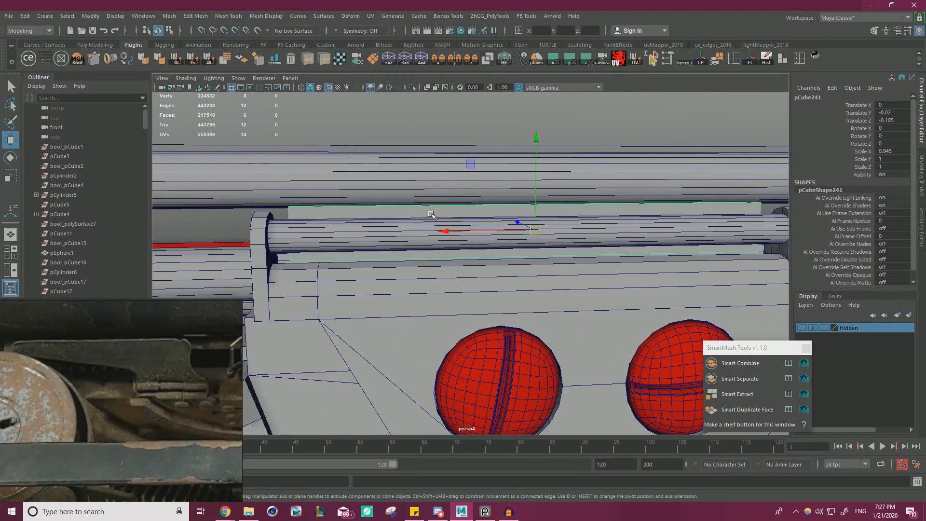
# Select the narrow top face of the plate and extrude it upward
pyautogui.moveTo(431, 214); pyautogui.dragTo(438, 232, button='right')
pyautogui.keyDown('alt'); pyautogui.moveTo(440, 231); pyautogui.dragTo(426, 297); pyautogui.keyUp('alt')
pyautogui.click(397, 272)
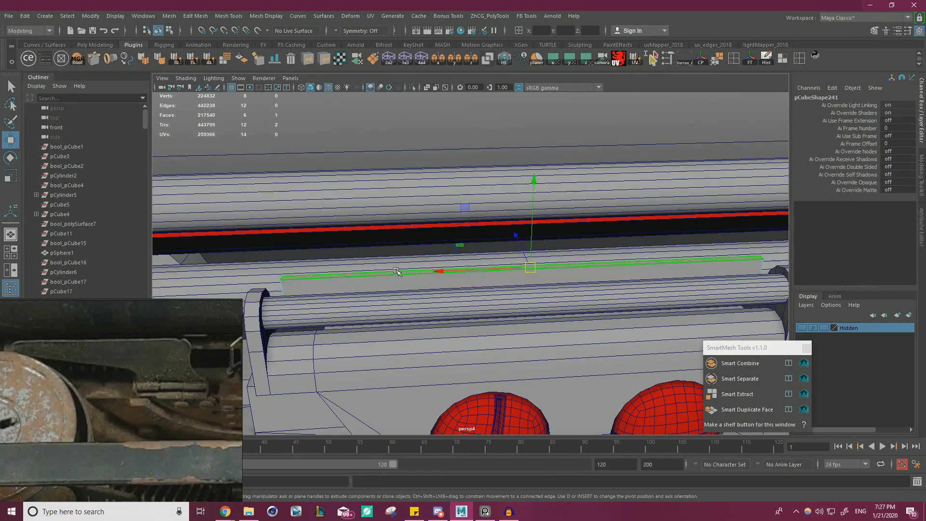
pyautogui.keyDown('alt'); pyautogui.moveTo(498, 264); pyautogui.dragTo(477, 256, button='right'); pyautogui.keyUp('alt')
pyautogui.keyDown('alt'); pyautogui.moveTo(476, 256); pyautogui.dragTo(497, 246); pyautogui.keyUp('alt')
# Slant the plate's end nearest the square block by shifting its upper vertices inward, and lower the upper edge slightly
pyautogui.moveTo(494, 234); pyautogui.dragTo(456, 234, button='right')
pyautogui.moveTo(507, 211); pyautogui.dragTo(574, 257)
pyautogui.keyDown('alt'); pyautogui.moveTo(569, 255); pyautogui.dragTo(464, 204); pyautogui.keyUp('alt')
pyautogui.moveTo(529, 213); pyautogui.dragTo(530, 212)
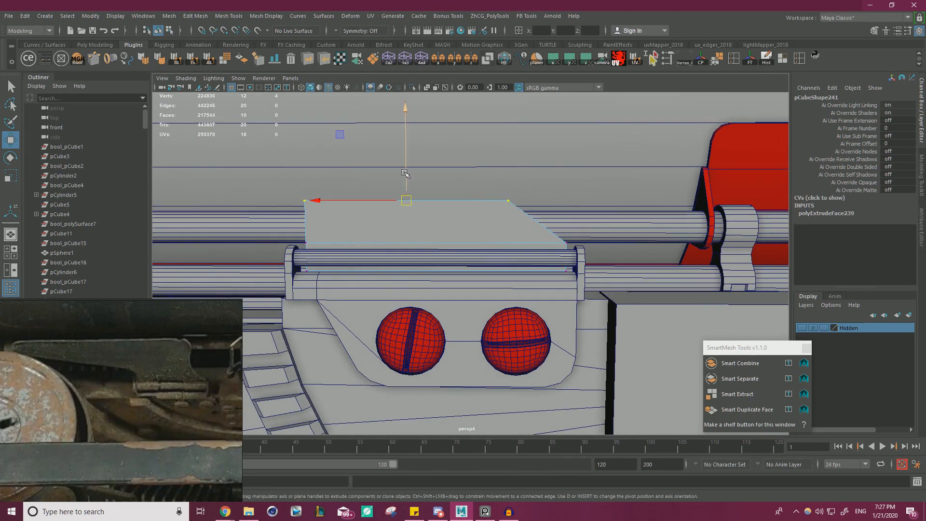
pyautogui.moveTo(405, 174); pyautogui.dragTo(408, 188)
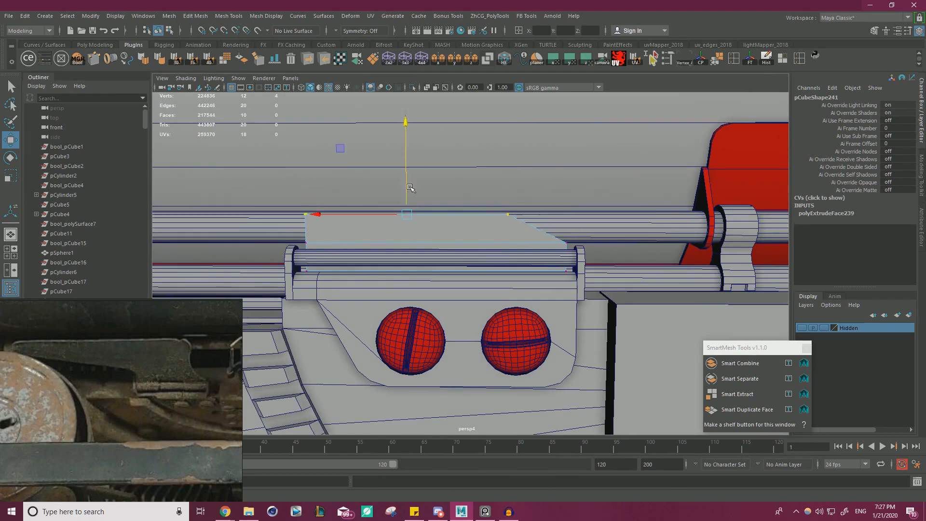
# Extrude the plate's top face upward again and shift the new end vertices inward to steepen the sloped side
pyautogui.moveTo(480, 232); pyautogui.dragTo(477, 249, button='right')
pyautogui.keyDown('alt'); pyautogui.moveTo(477, 247); pyautogui.dragTo(473, 254); pyautogui.keyUp('alt')
pyautogui.click(472, 243)
pyautogui.click(469, 242)
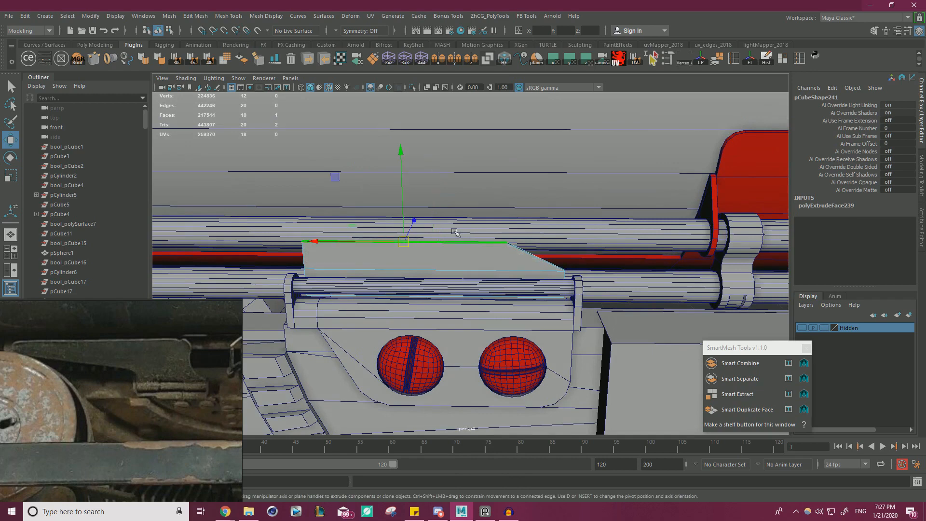
pyautogui.moveTo(404, 212); pyautogui.dragTo(409, 189)
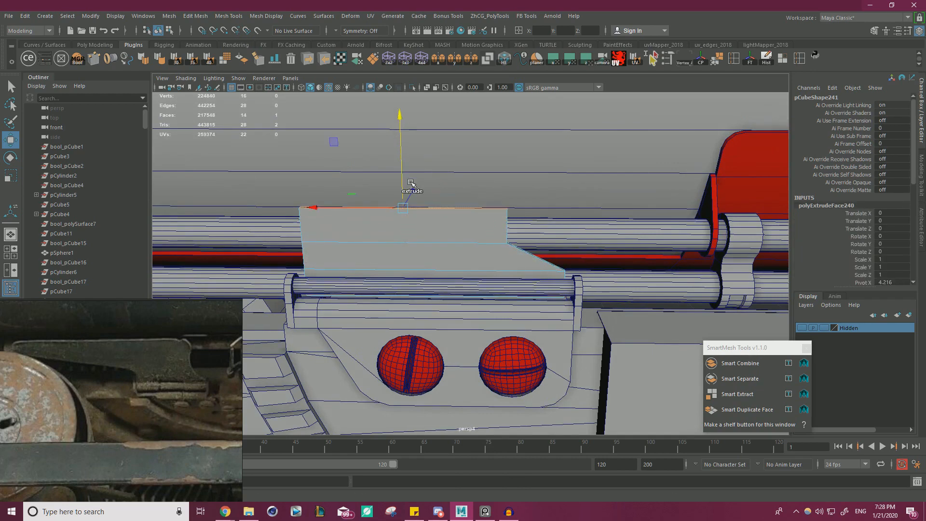
pyautogui.moveTo(471, 220); pyautogui.dragTo(473, 193, button='right')
pyautogui.moveTo(521, 183); pyautogui.dragTo(467, 209)
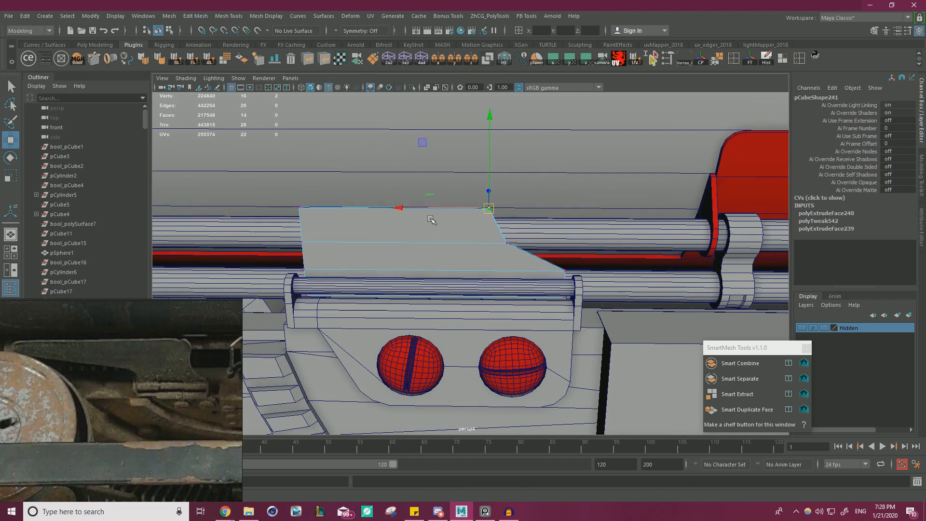
# Extrude the plate's top face upward in further segments and flare the uppermost vertices outward on the sloped side
pyautogui.keyDown('ctrl'); pyautogui.moveTo(430, 217); pyautogui.dragTo(434, 232, button='right'); pyautogui.keyUp('ctrl')
pyautogui.click(449, 206)
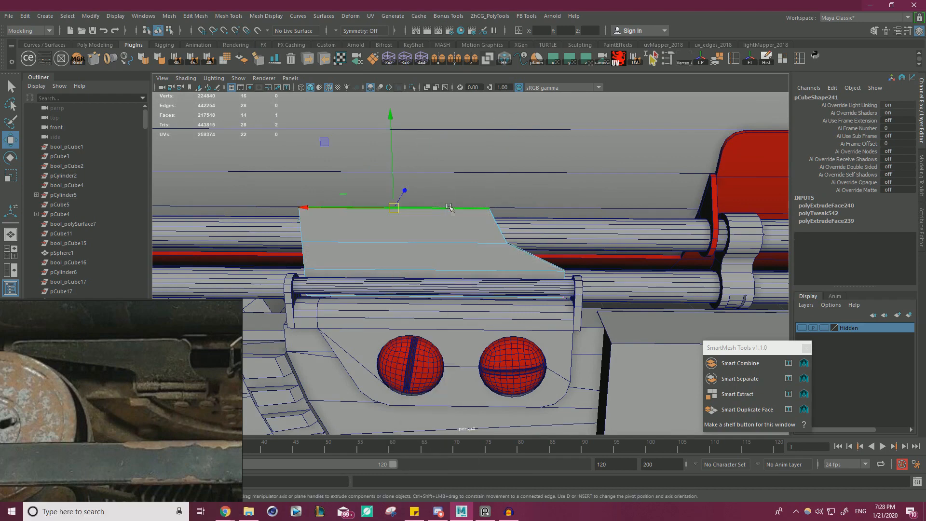
pyautogui.hotkey('ctrl', 'e')
pyautogui.moveTo(393, 174); pyautogui.dragTo(400, 126)
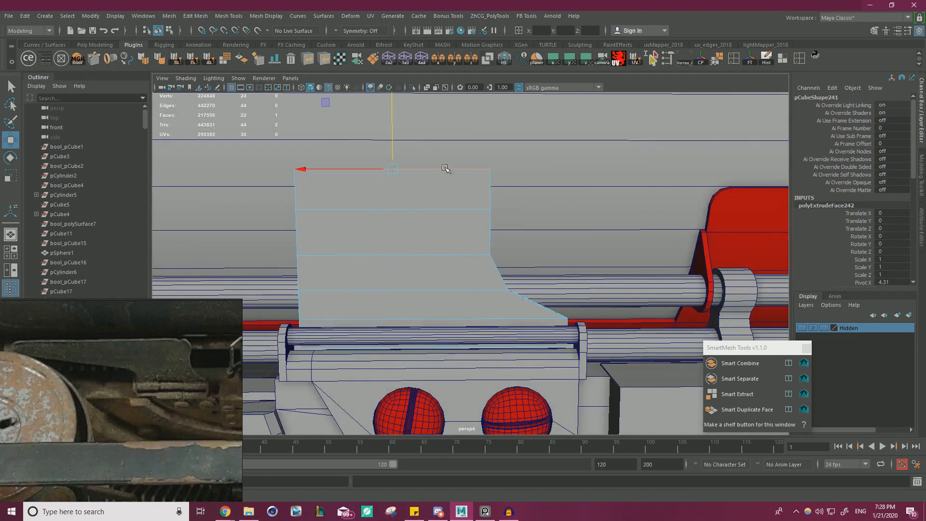
pyautogui.moveTo(465, 186); pyautogui.dragTo(427, 187, button='right')
pyautogui.moveTo(463, 144); pyautogui.dragTo(528, 195)
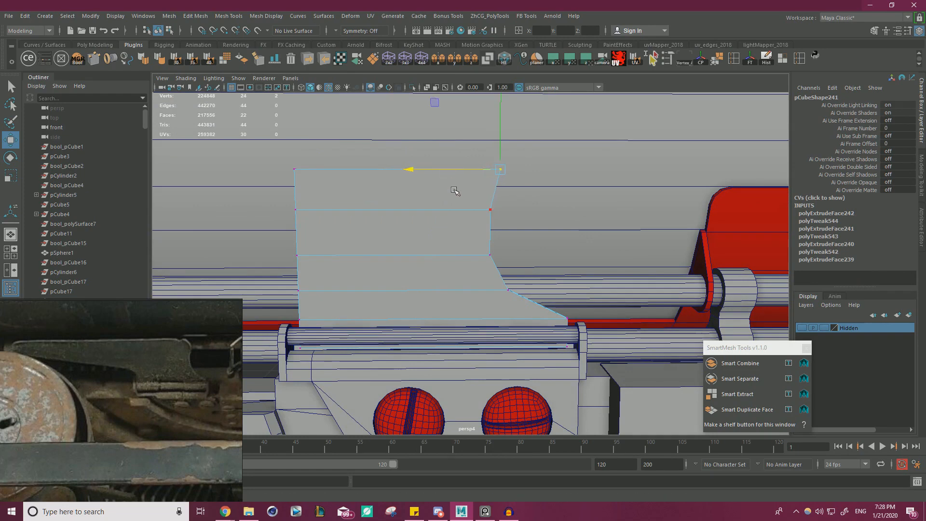
# Select the plate's narrow top face and extrude it upward by one more segment
pyautogui.moveTo(455, 191); pyautogui.dragTo(454, 211, button='right')
pyautogui.keyDown('alt'); pyautogui.moveTo(454, 211); pyautogui.dragTo(421, 173); pyautogui.keyUp('alt')
pyautogui.click(467, 215)
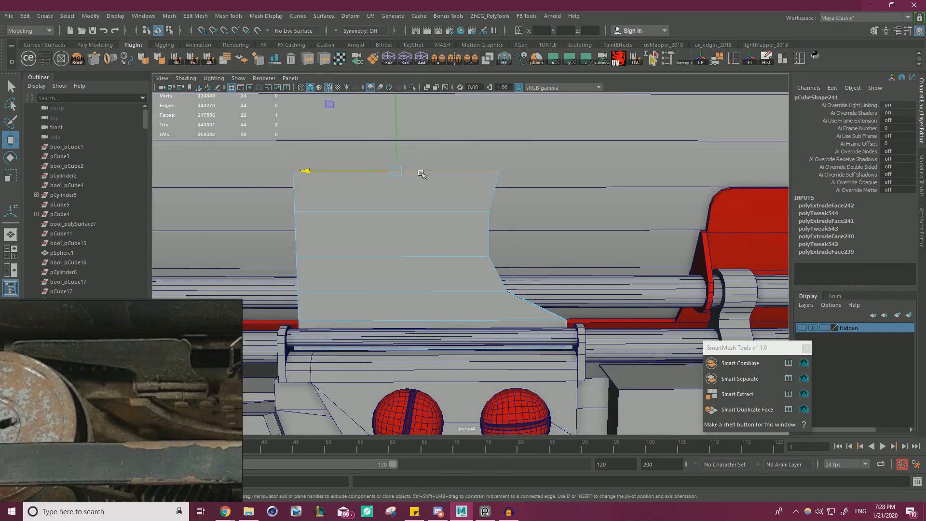
pyautogui.keyDown('shift'); pyautogui.moveTo(397, 144); pyautogui.dragTo(398, 98); pyautogui.keyUp('shift')
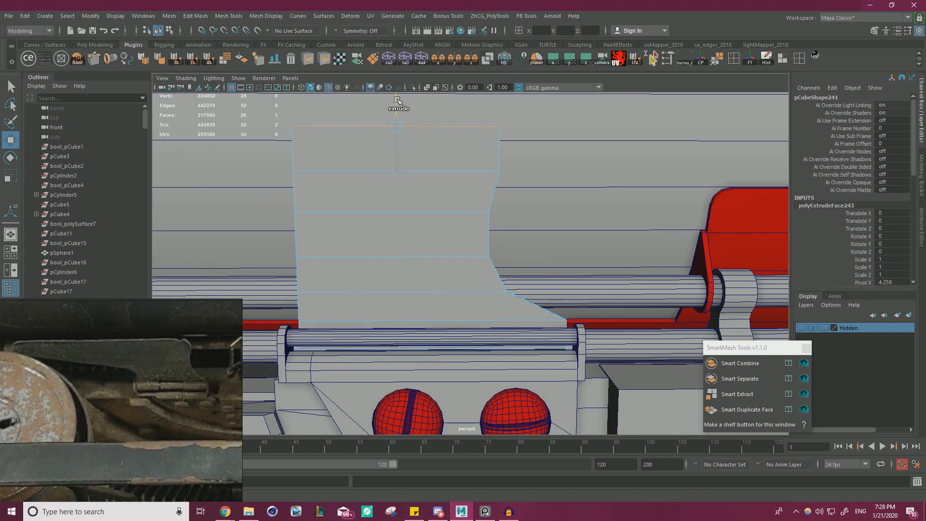
# Bevel the plate's upper corner edge on the sloped side with a fraction of 0.7 and 3 segments
pyautogui.keyDown('alt'); pyautogui.moveTo(449, 157); pyautogui.dragTo(406, 199); pyautogui.keyUp('alt')
pyautogui.moveTo(402, 198); pyautogui.dragTo(402, 175, button='right')
pyautogui.moveTo(383, 234); pyautogui.dragTo(409, 222, button='right')
pyautogui.click(446, 289)
pyautogui.click(438, 306)
pyautogui.moveTo(374, 249); pyautogui.dragTo(406, 225, button='right')
pyautogui.click(403, 236)
pyautogui.click(421, 224)
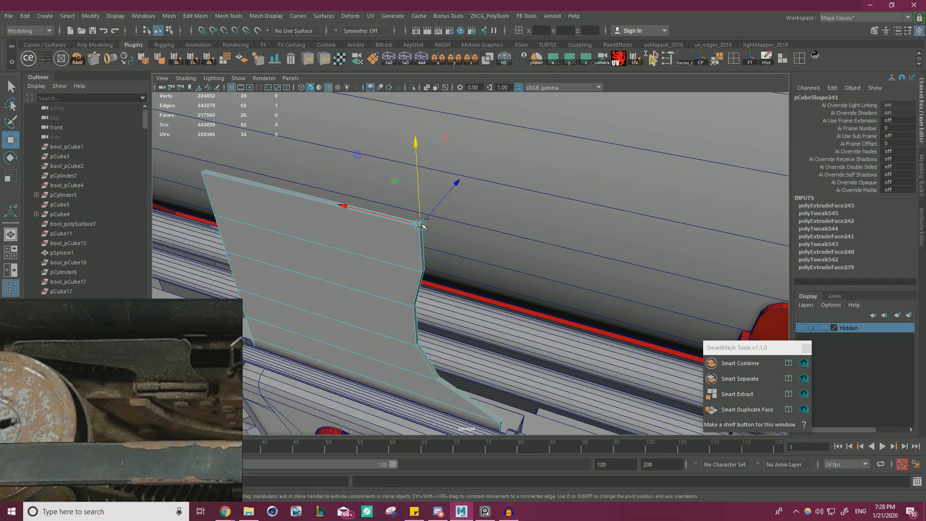
pyautogui.hotkey('ctrl', 'b')
pyautogui.moveTo(584, 119); pyautogui.dragTo(542, 343)
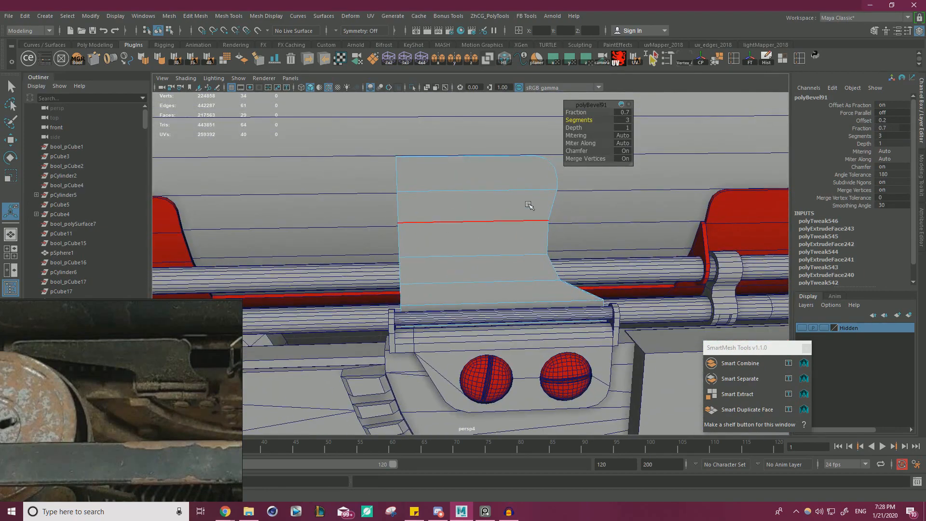
# Lower the plate's upper rows of vertices, including the rounded corner, to reduce its height
pyautogui.keyDown('alt'); pyautogui.moveTo(529, 205); pyautogui.dragTo(512, 224); pyautogui.keyUp('alt')
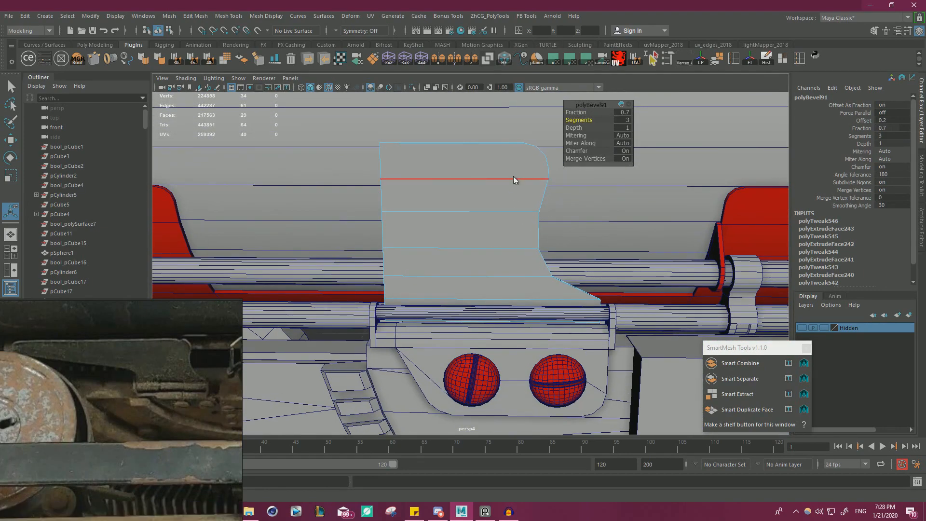
pyautogui.moveTo(513, 175); pyautogui.dragTo(418, 160, button='right')
pyautogui.moveTo(352, 130); pyautogui.dragTo(571, 190)
pyautogui.press('w')
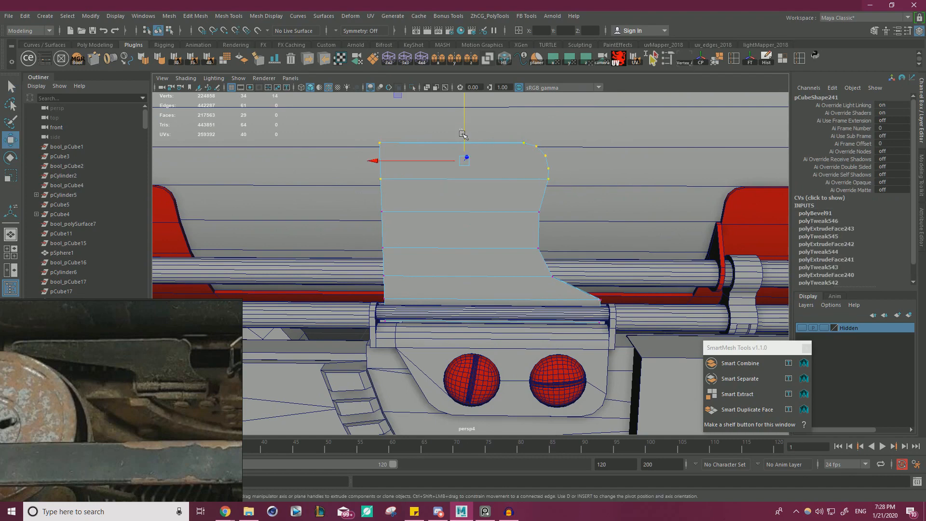
pyautogui.moveTo(463, 134); pyautogui.dragTo(464, 140)
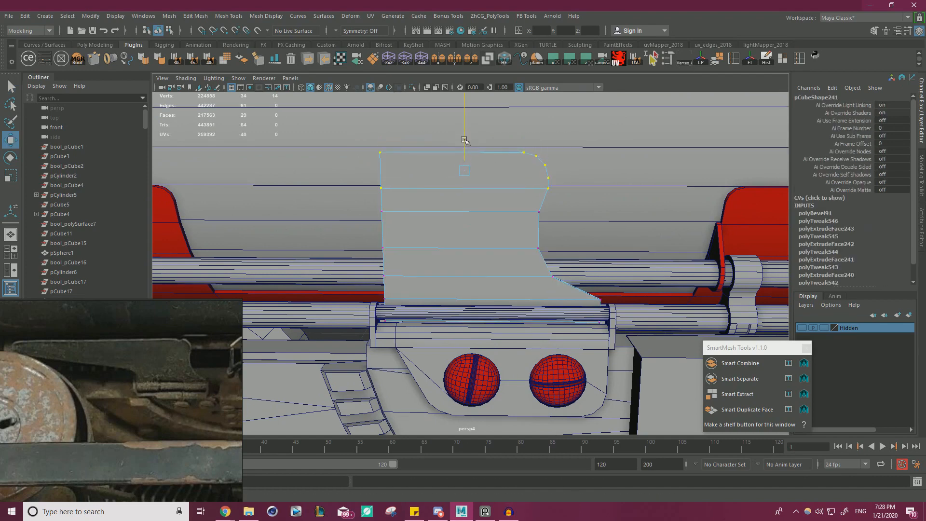
pyautogui.moveTo(354, 135); pyautogui.dragTo(597, 228)
pyautogui.moveTo(464, 146); pyautogui.dragTo(465, 160)
# Lower the vertex row at the plate's narrow waist slightly and pull the side vertices above it inward
pyautogui.moveTo(555, 258); pyautogui.dragTo(484, 248)
pyautogui.moveTo(361, 260); pyautogui.dragTo(561, 235)
pyautogui.moveTo(461, 224); pyautogui.dragTo(461, 224)
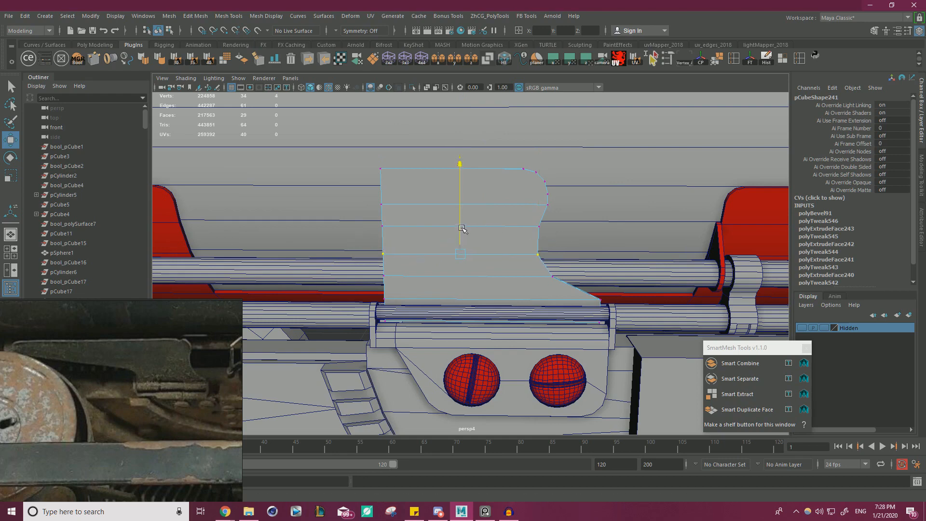
pyautogui.moveTo(550, 235); pyautogui.dragTo(483, 225)
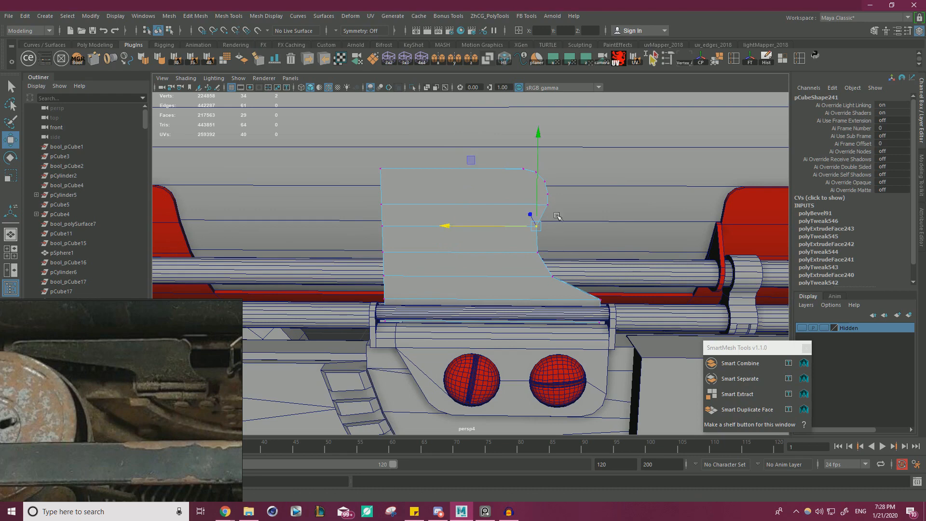
pyautogui.click(546, 203)
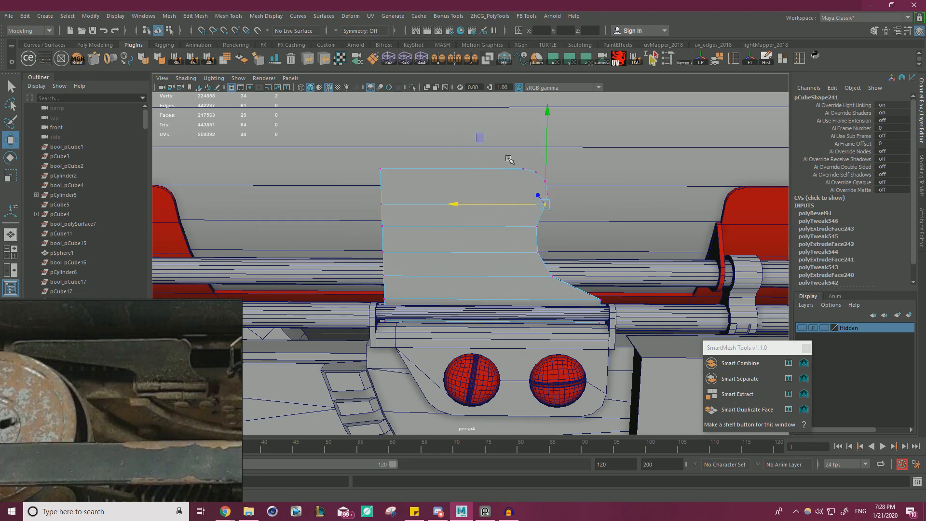
# Lower the vertex row beneath the rounded corner and adjust the adjoining side vertices to smooth the curve
pyautogui.moveTo(544, 165); pyautogui.dragTo(545, 168)
pyautogui.hotkey('ctrl', 'z')
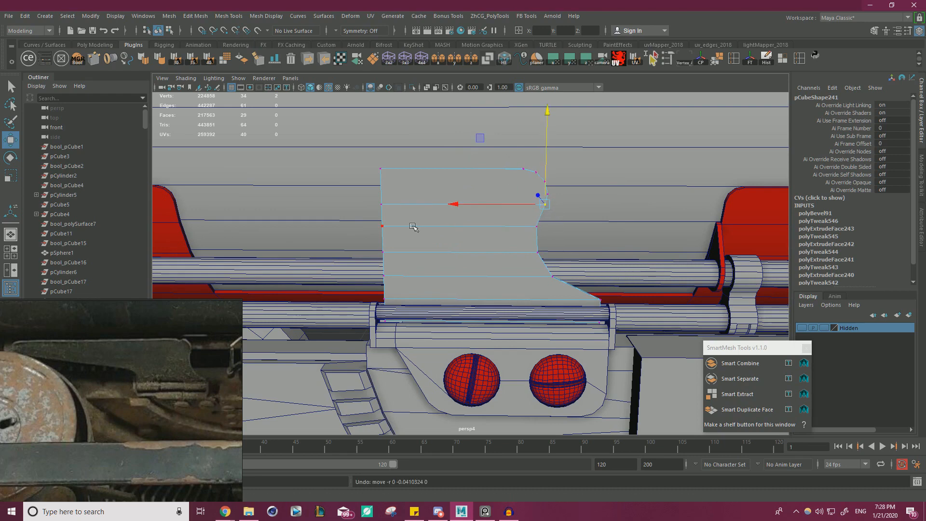
pyautogui.keyDown('shift'); pyautogui.click(381, 204); pyautogui.keyUp('shift')
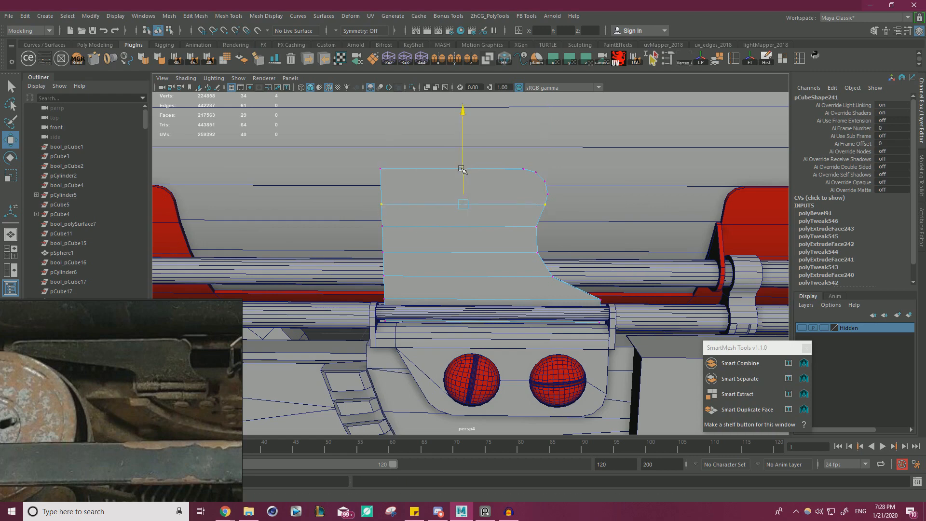
pyautogui.moveTo(560, 217); pyautogui.dragTo(508, 203)
pyautogui.moveTo(495, 208); pyautogui.dragTo(490, 208)
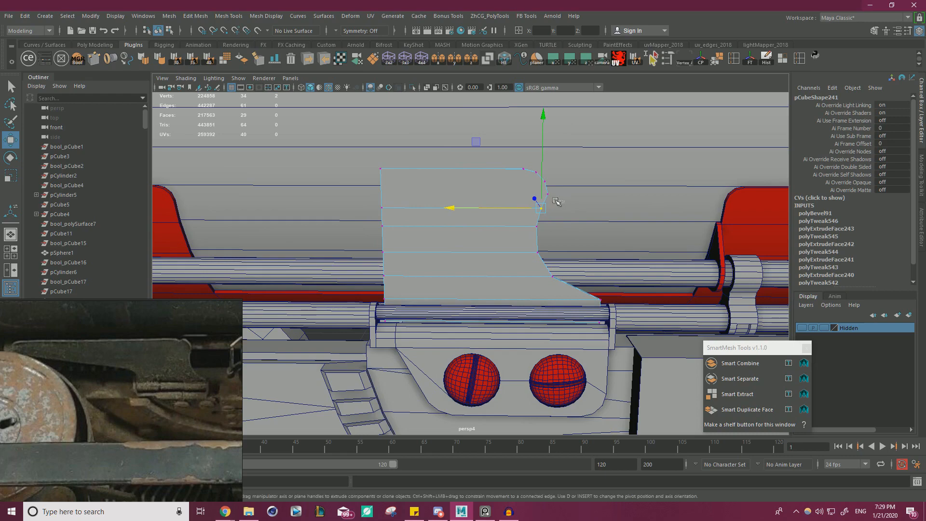
pyautogui.moveTo(476, 140); pyautogui.dragTo(481, 131)
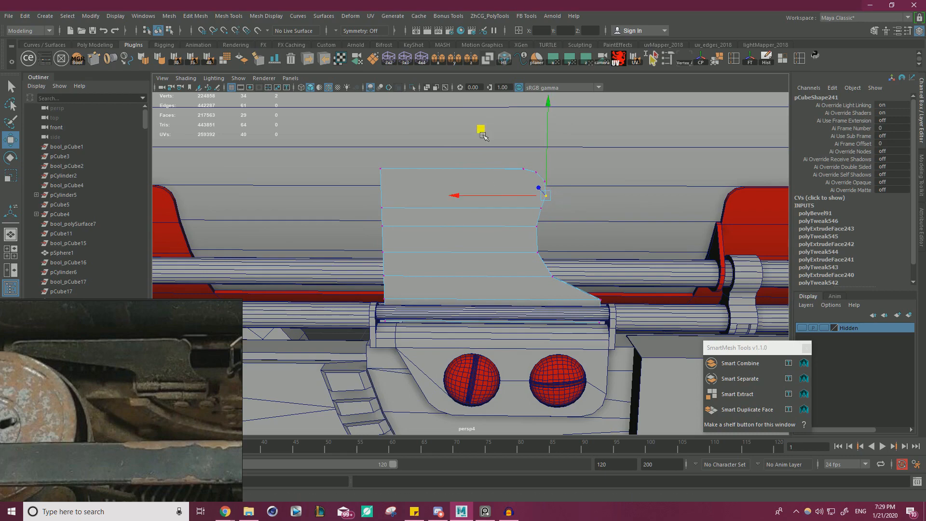
# Select the upper narrow faces on the plate's straight side and extrude them outward into a long arm
pyautogui.keyDown('alt'); pyautogui.moveTo(511, 180); pyautogui.dragTo(492, 183, button='right'); pyautogui.keyUp('alt')
pyautogui.keyDown('alt'); pyautogui.moveTo(540, 191); pyautogui.dragTo(507, 199); pyautogui.keyUp('alt')
pyautogui.keyDown('alt'); pyautogui.moveTo(458, 196); pyautogui.dragTo(497, 190, button='middle'); pyautogui.keyUp('alt')
pyautogui.keyDown('alt'); pyautogui.moveTo(496, 190); pyautogui.dragTo(524, 194, button='right'); pyautogui.keyUp('alt')
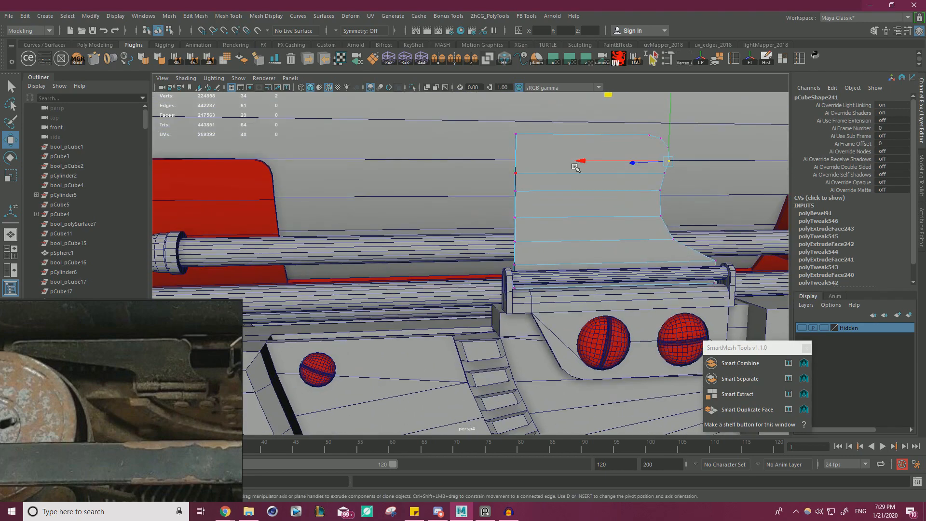
pyautogui.moveTo(573, 165); pyautogui.dragTo(569, 189, button='right')
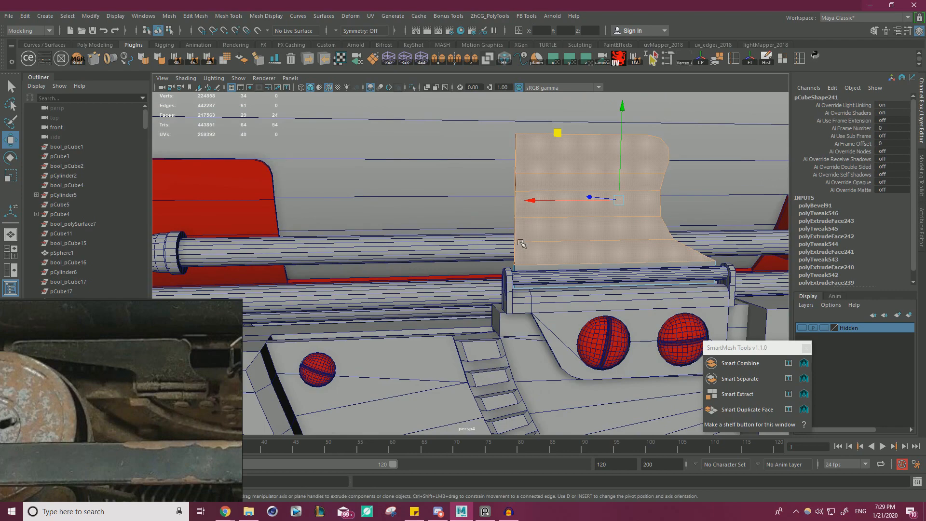
pyautogui.keyDown('alt'); pyautogui.moveTo(520, 243); pyautogui.dragTo(527, 217); pyautogui.keyUp('alt')
pyautogui.click(519, 225)
pyautogui.keyDown('alt'); pyautogui.moveTo(527, 216); pyautogui.dragTo(545, 221, button='right'); pyautogui.keyUp('alt')
pyautogui.click(569, 204)
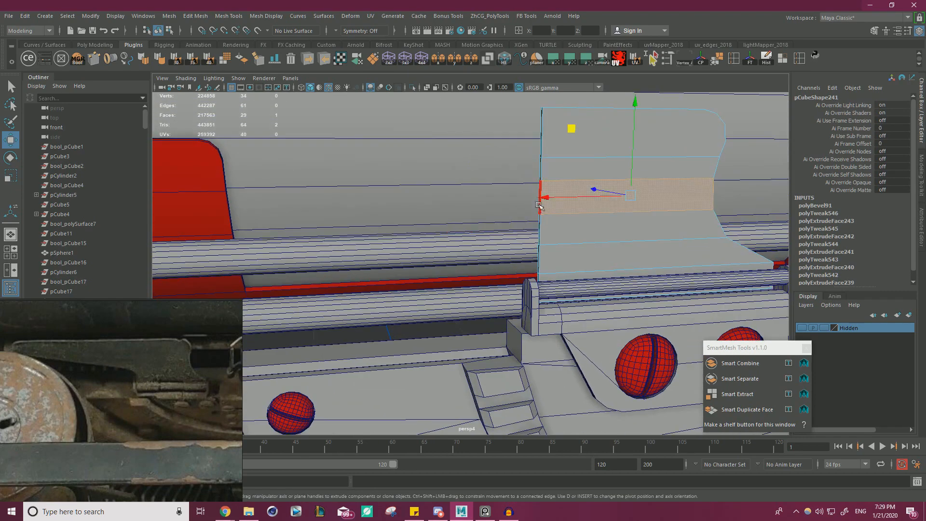
pyautogui.click(539, 205)
pyautogui.click(541, 228)
pyautogui.doubleClick(539, 229)
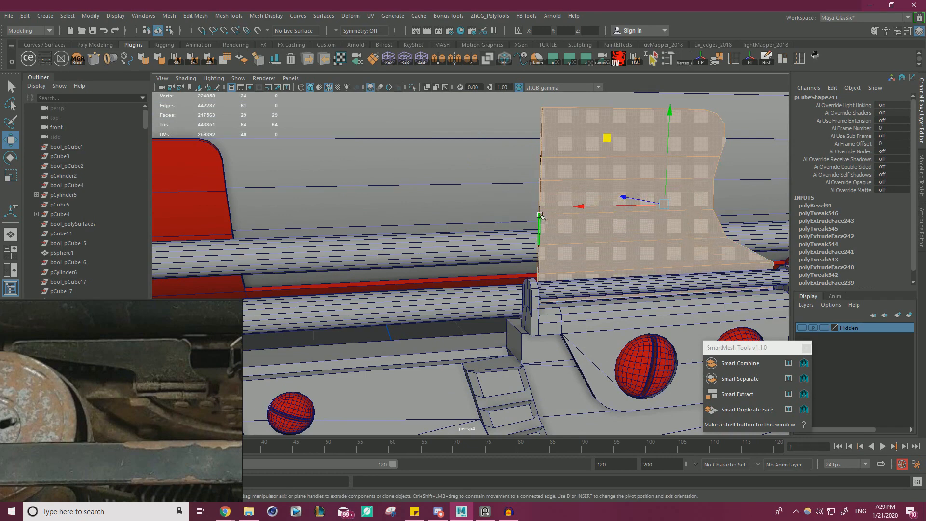
pyautogui.keyDown('ctrl'); pyautogui.click(541, 135); pyautogui.keyUp('ctrl')
pyautogui.click(539, 178)
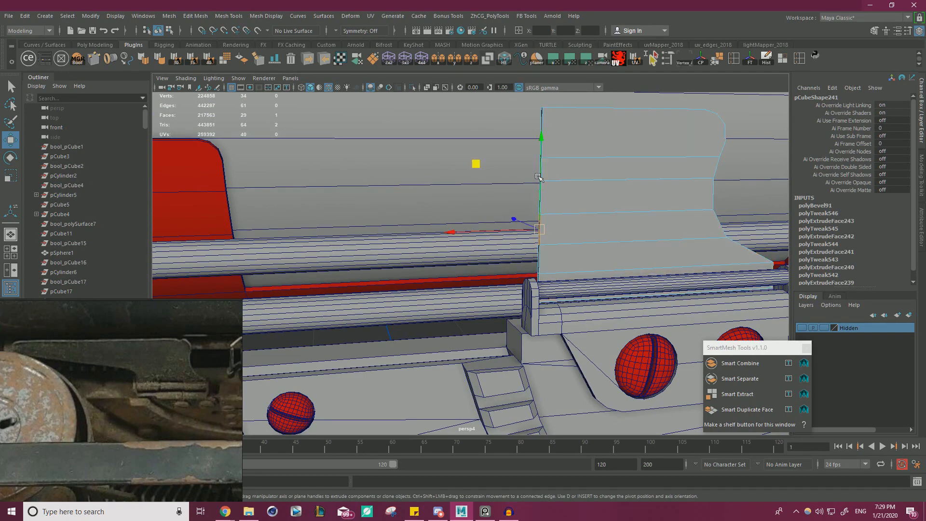
pyautogui.keyDown('shift'); pyautogui.doubleClick(538, 116); pyautogui.keyUp('shift')
pyautogui.keyDown('alt'); pyautogui.moveTo(563, 149); pyautogui.dragTo(205, 196); pyautogui.keyUp('alt')
pyautogui.keyDown('alt'); pyautogui.moveTo(422, 210); pyautogui.dragTo(398, 187, button='right'); pyautogui.keyUp('alt')
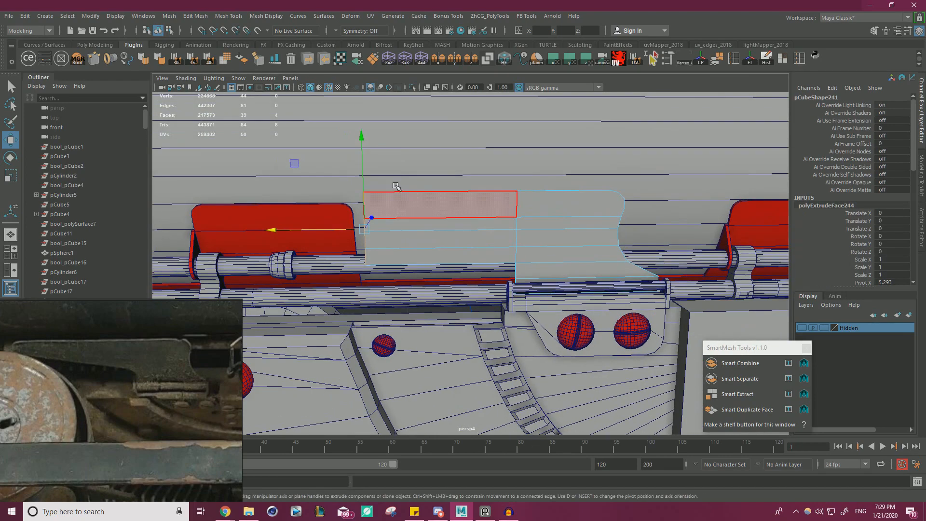
# Taper the arm by scaling its end faces down vertically and raising them, and extend the arm farther outward
pyautogui.press('r')
pyautogui.moveTo(360, 176)
pyautogui.mouseDown()
pyautogui.moveTo(363, 214)
pyautogui.moveTo(365, 185)
pyautogui.mouseUp()
pyautogui.press('w')
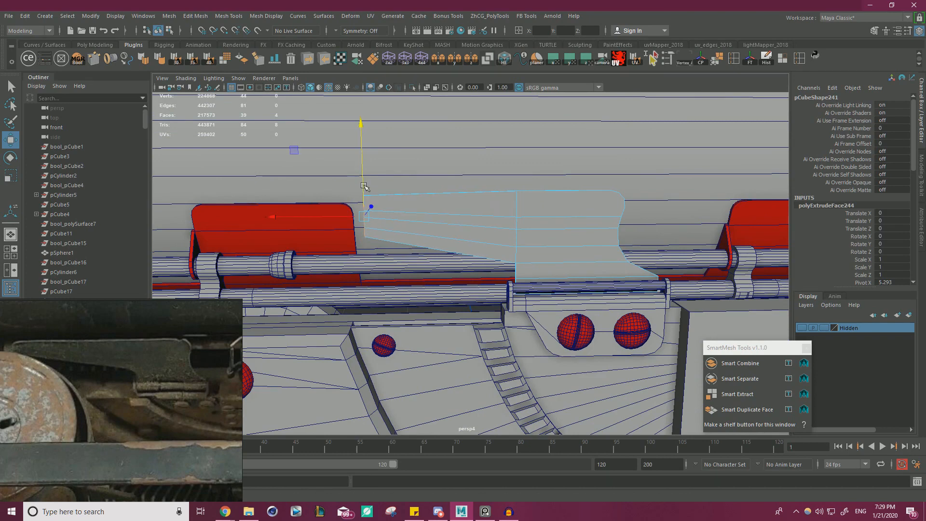
pyautogui.moveTo(365, 187); pyautogui.dragTo(518, 192)
pyautogui.press('d')
pyautogui.moveTo(332, 194); pyautogui.dragTo(361, 217)
pyautogui.hotkey('ctrl', 'z')
pyautogui.keyDown('alt'); pyautogui.moveTo(361, 217); pyautogui.dragTo(304, 249, button='right'); pyautogui.keyUp('alt')
pyautogui.keyDown('alt'); pyautogui.moveTo(304, 250); pyautogui.dragTo(423, 248); pyautogui.keyUp('alt')
pyautogui.press('r')
pyautogui.scroll(5, 482, 174)
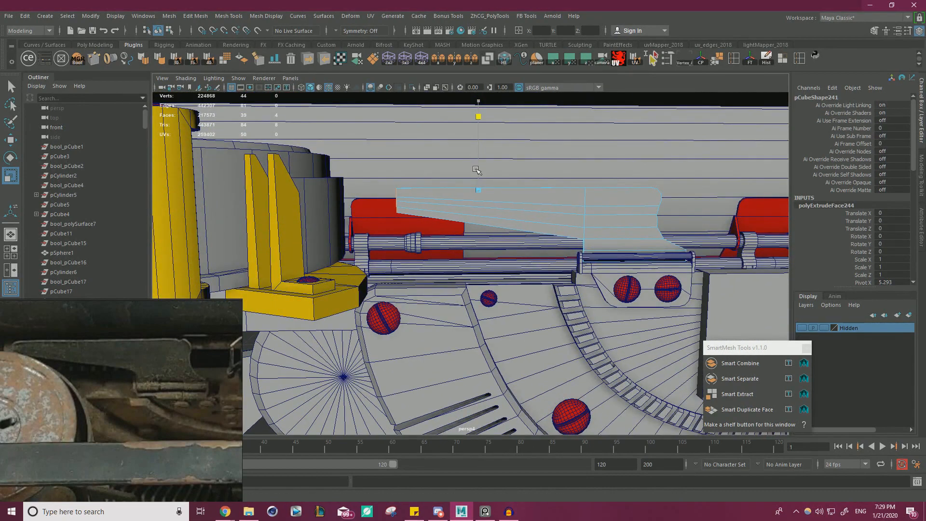
# Bevel the upper and lower corner edges at the arm's free end with a fraction of 1 and 2 segments
pyautogui.keyDown('alt'); pyautogui.moveTo(476, 171); pyautogui.dragTo(545, 217); pyautogui.keyUp('alt')
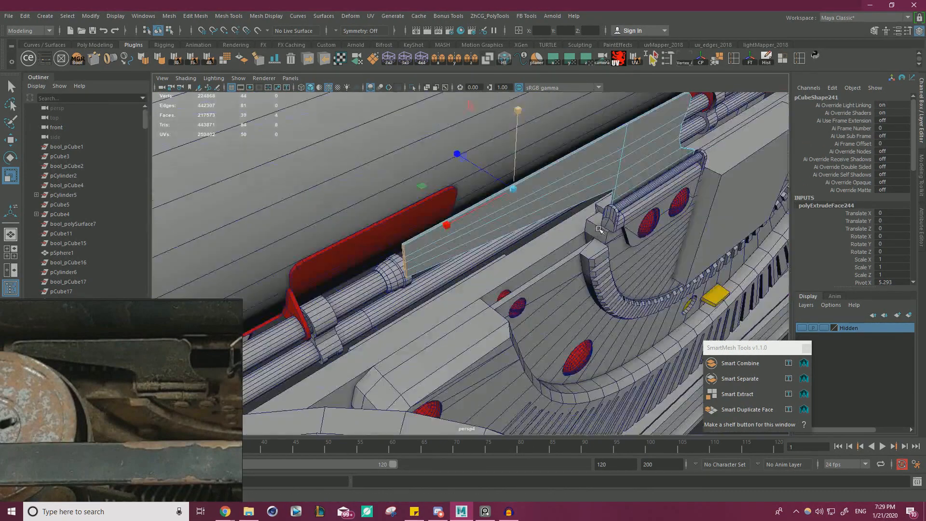
pyautogui.scroll(4, 416, 231)
pyautogui.moveTo(383, 238); pyautogui.dragTo(374, 211, button='right')
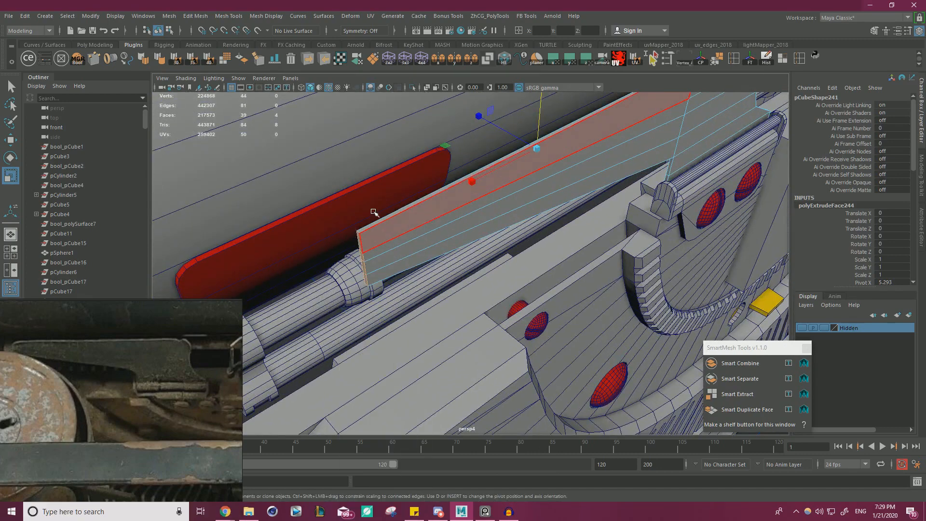
pyautogui.keyDown('alt'); pyautogui.moveTo(374, 212); pyautogui.dragTo(399, 232); pyautogui.keyUp('alt')
pyautogui.click(401, 233)
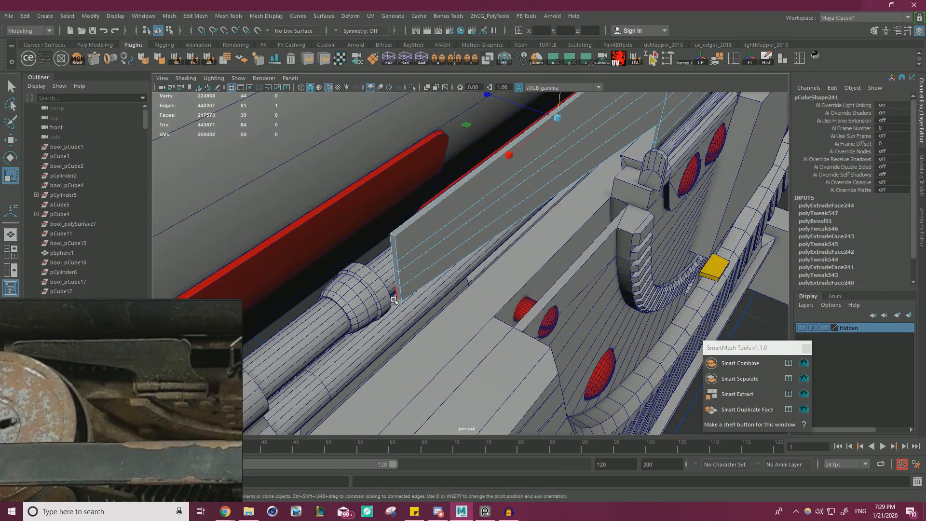
pyautogui.hotkey('ctrl', 'b')
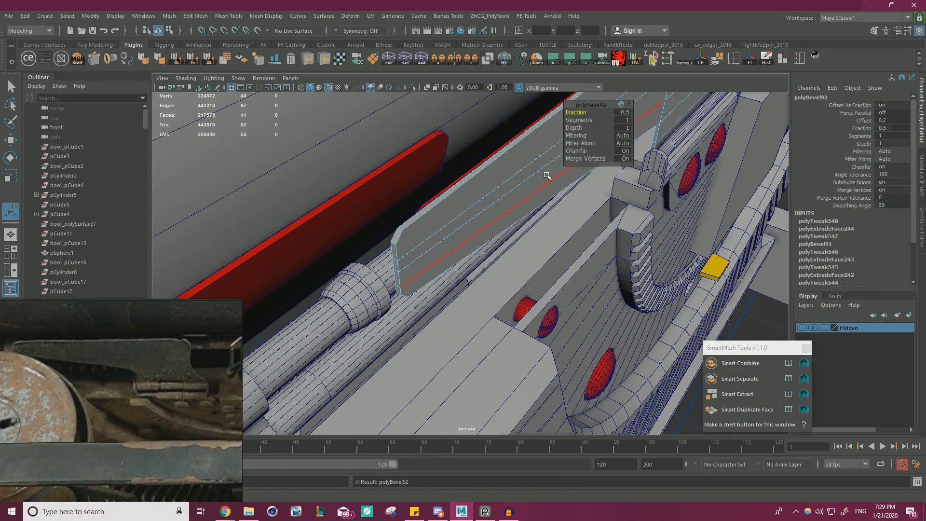
pyautogui.keyDown('alt'); pyautogui.moveTo(400, 236); pyautogui.dragTo(371, 208); pyautogui.keyUp('alt')
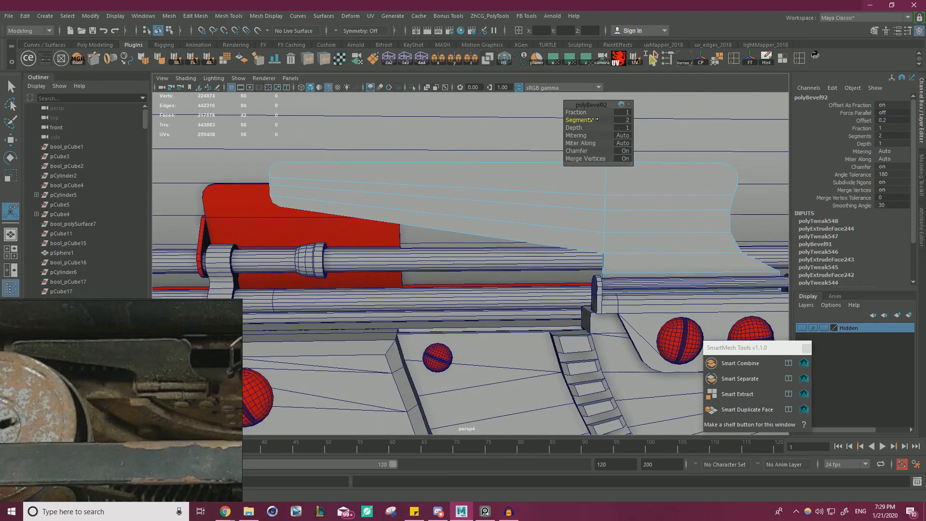
# Scale the vertices of the arm's rounded end down vertically about their centre and shift them inward to shorten the arm
pyautogui.moveTo(324, 189); pyautogui.dragTo(281, 191, button='right')
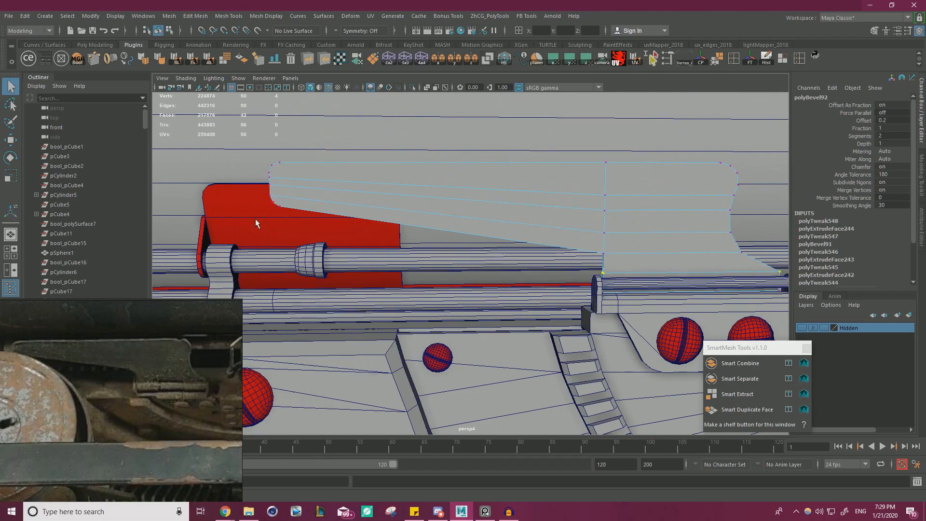
pyautogui.moveTo(234, 229); pyautogui.dragTo(356, 153)
pyautogui.press('r')
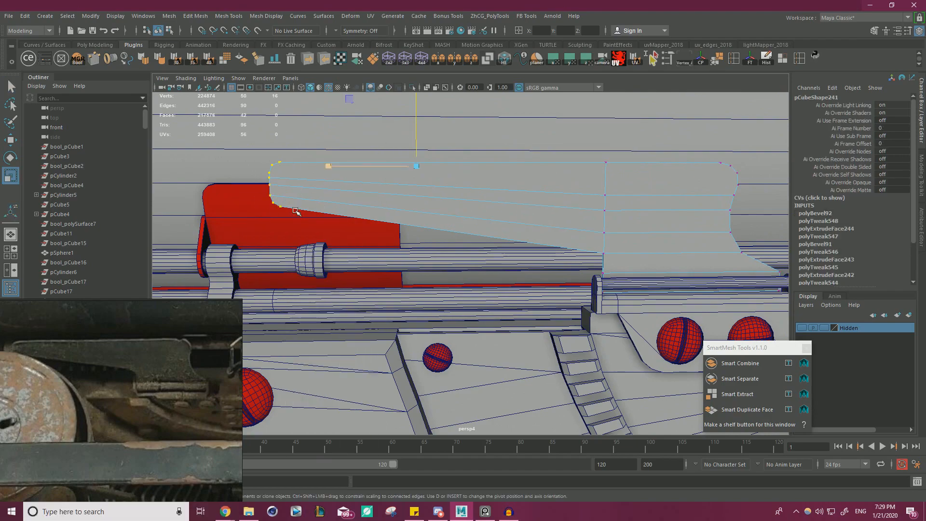
pyautogui.keyDown('alt'); pyautogui.moveTo(401, 187); pyautogui.dragTo(433, 203); pyautogui.keyUp('alt')
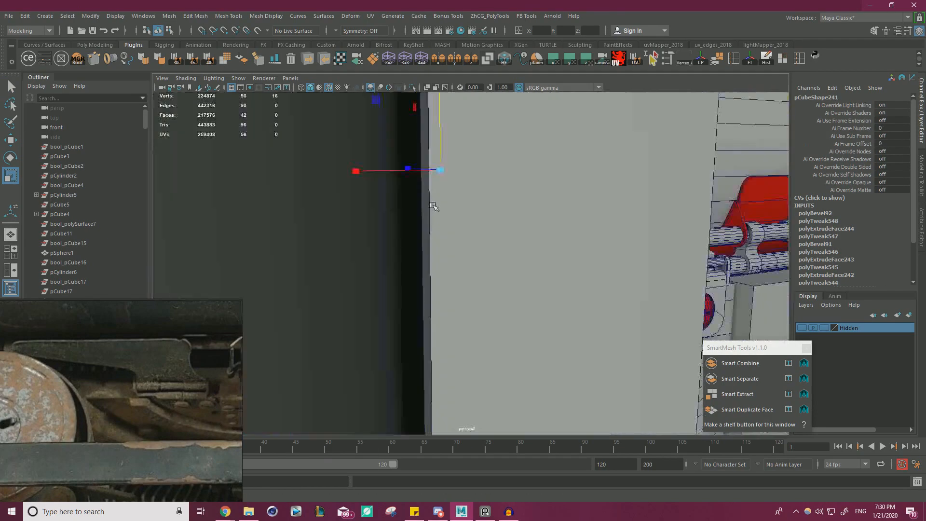
pyautogui.press('d')
pyautogui.click(722, 230)
pyautogui.keyDown('alt'); pyautogui.moveTo(719, 227); pyautogui.dragTo(444, 219); pyautogui.keyUp('alt')
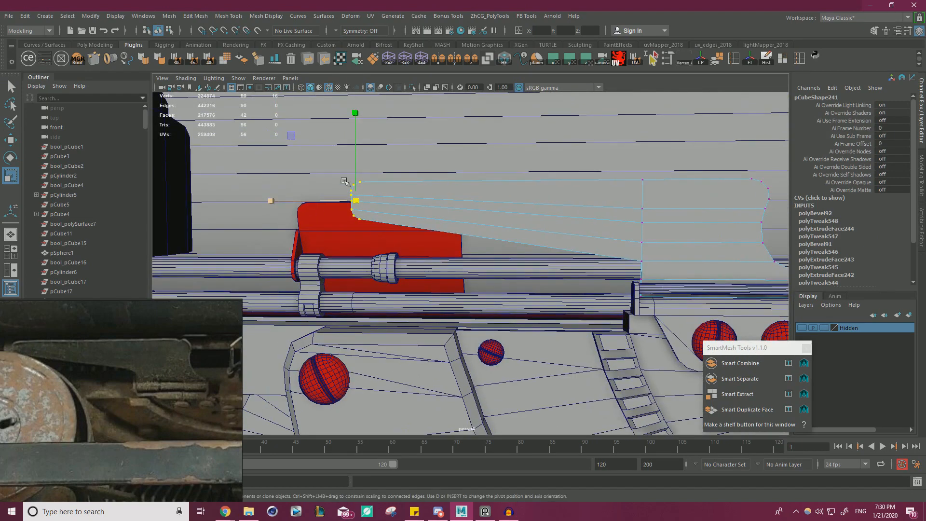
pyautogui.moveTo(359, 155); pyautogui.dragTo(358, 174)
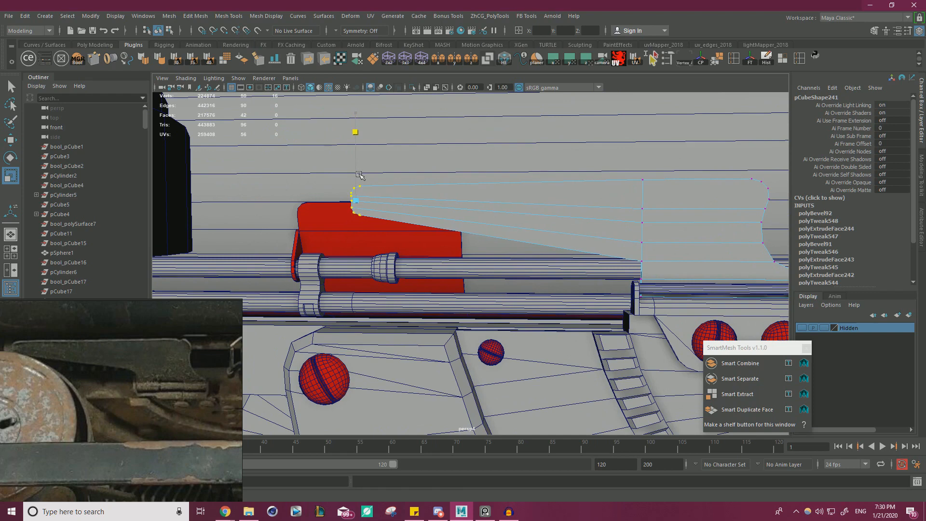
pyautogui.press('w')
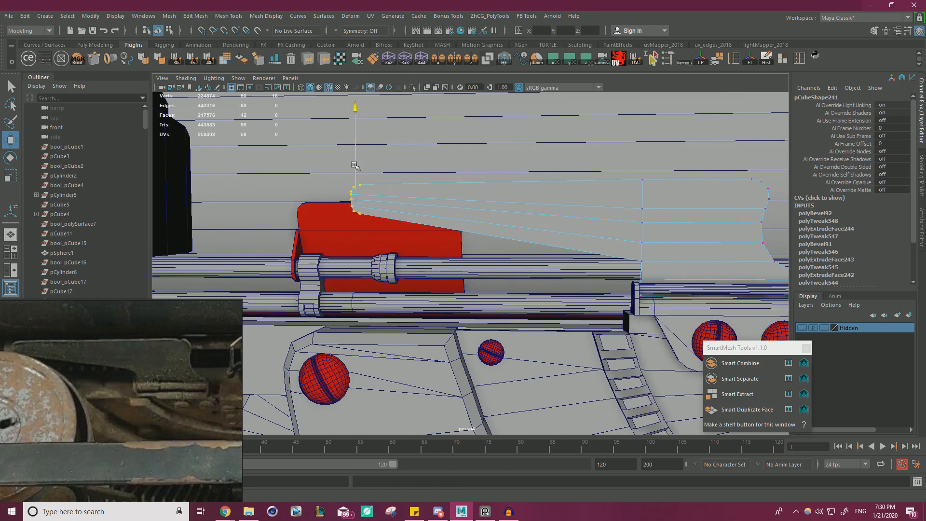
pyautogui.moveTo(271, 202); pyautogui.dragTo(288, 207)
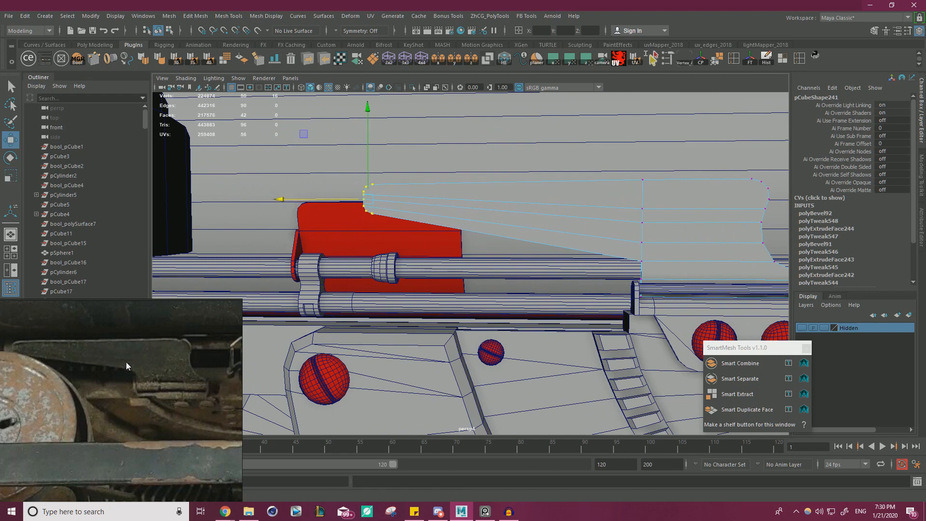
# Bevel the inner corner edge where the arm's underside meets the plate with a fraction of 1 and 2 segments
pyautogui.keyDown('alt'); pyautogui.moveTo(512, 261); pyautogui.dragTo(423, 254, button='middle'); pyautogui.keyUp('alt')
pyautogui.keyDown('alt'); pyautogui.moveTo(423, 254); pyautogui.dragTo(501, 257, button='right'); pyautogui.keyUp('alt')
pyautogui.keyDown('alt'); pyautogui.moveTo(502, 256); pyautogui.dragTo(540, 253); pyautogui.keyUp('alt')
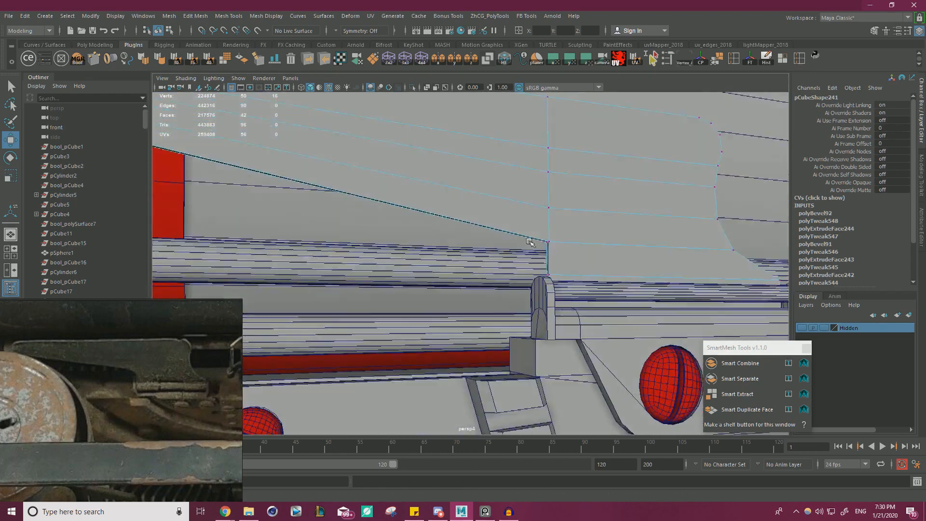
pyautogui.keyDown('alt'); pyautogui.moveTo(540, 253); pyautogui.dragTo(596, 251, button='right'); pyautogui.keyUp('alt')
pyautogui.moveTo(595, 214); pyautogui.dragTo(621, 233, button='right')
pyautogui.keyDown('alt'); pyautogui.moveTo(576, 236); pyautogui.dragTo(591, 233); pyautogui.keyUp('alt')
pyautogui.keyDown('alt'); pyautogui.moveTo(591, 232); pyautogui.dragTo(624, 232, button='right'); pyautogui.keyUp('alt')
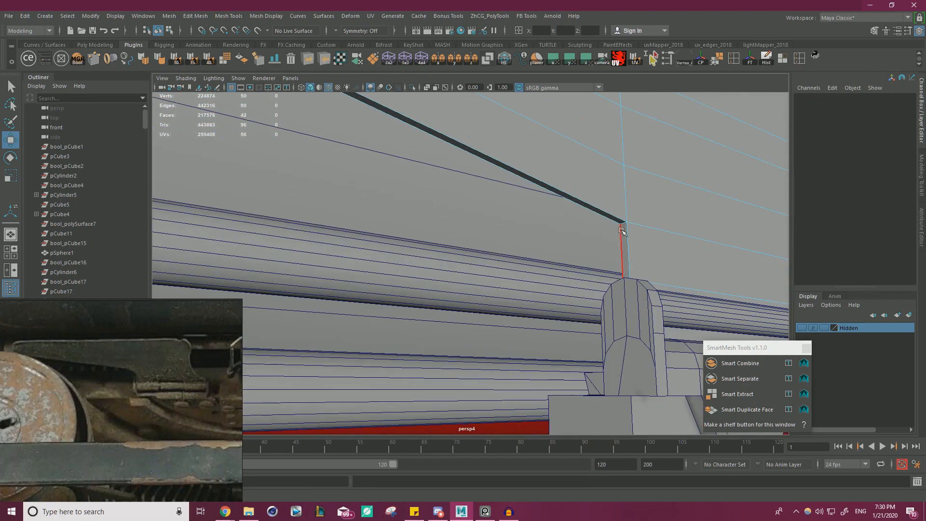
pyautogui.click(624, 224)
pyautogui.hotkey('ctrl', 'b')
pyautogui.keyDown('alt'); pyautogui.moveTo(649, 215); pyautogui.dragTo(584, 210); pyautogui.keyUp('alt')
pyautogui.keyDown('alt'); pyautogui.moveTo(583, 211); pyautogui.dragTo(386, 203, button='right'); pyautogui.keyUp('alt')
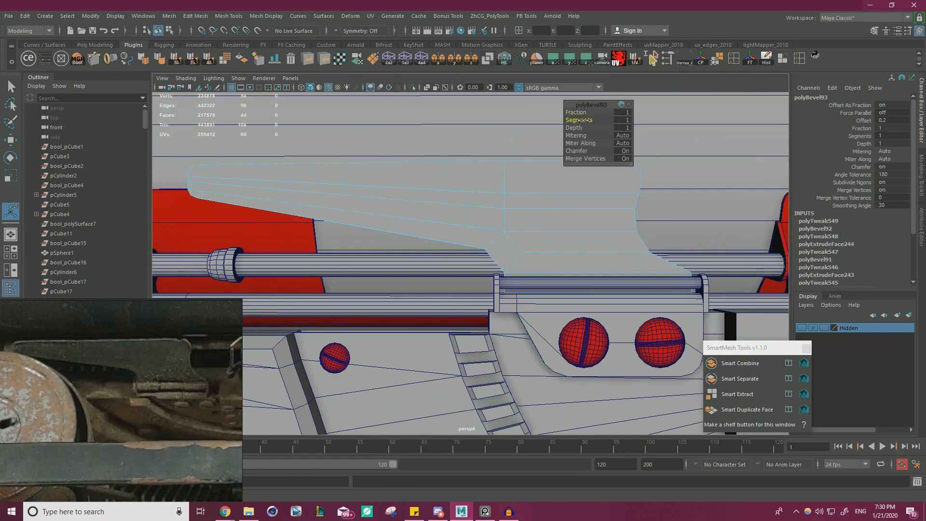
pyautogui.keyDown('alt'); pyautogui.moveTo(449, 207); pyautogui.dragTo(384, 210, button='right'); pyautogui.keyUp('alt')
pyautogui.keyDown('alt'); pyautogui.moveTo(385, 211); pyautogui.dragTo(377, 215); pyautogui.keyUp('alt')
# Select the vertices at the arm's rounded free end and move them inward along the arm to shorten it
pyautogui.moveTo(376, 215); pyautogui.dragTo(333, 214, button='right')
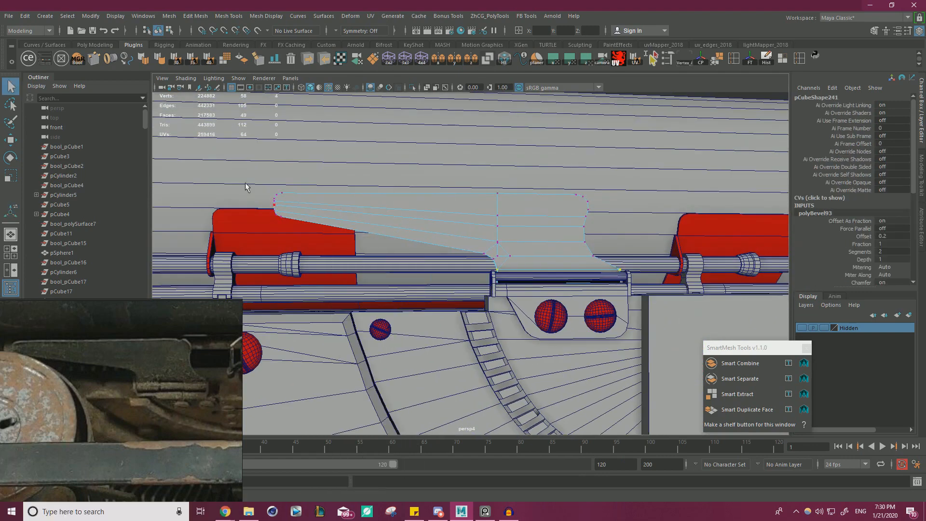
pyautogui.moveTo(246, 186); pyautogui.dragTo(352, 235)
pyautogui.press('w')
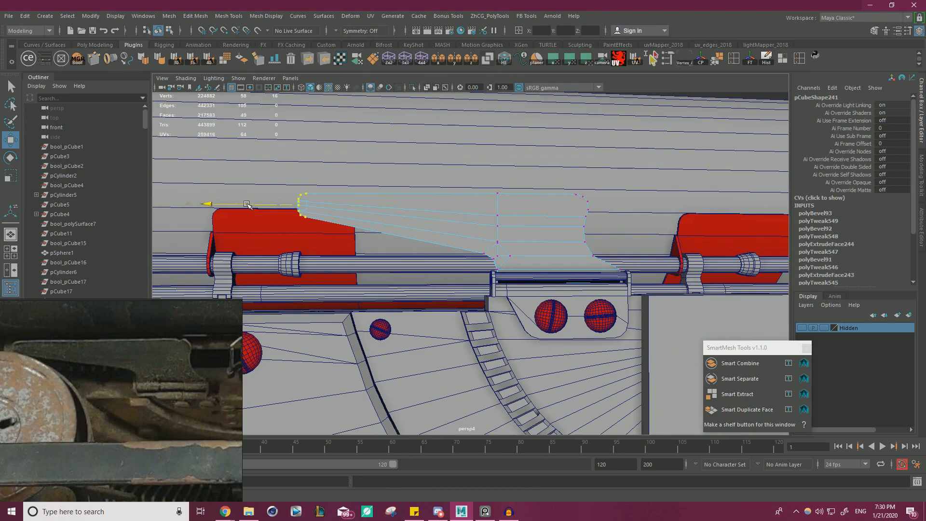
pyautogui.scroll(-3, 347, 224)
pyautogui.keyDown('alt'); pyautogui.moveTo(410, 237); pyautogui.dragTo(458, 249); pyautogui.keyUp('alt')
pyautogui.scroll(2, 459, 249)
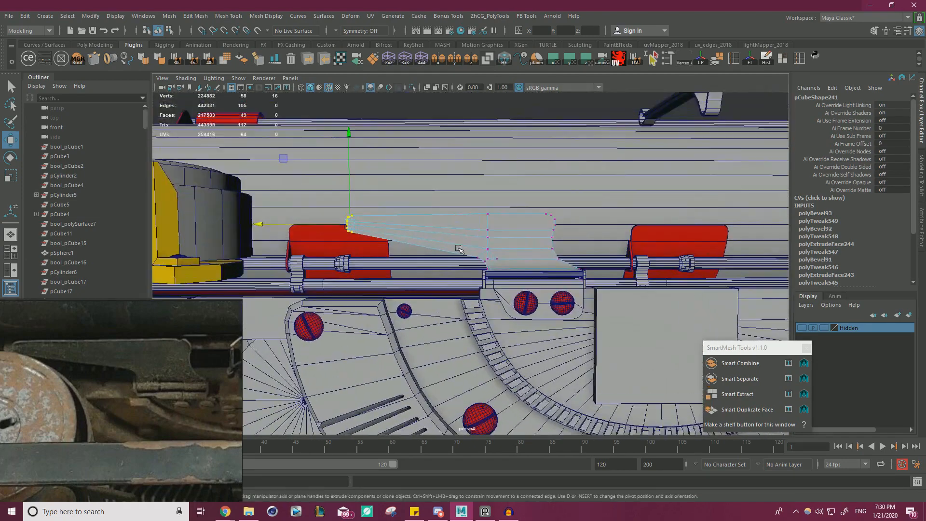
pyautogui.scroll(3, 459, 248)
pyautogui.scroll(3, 629, 272)
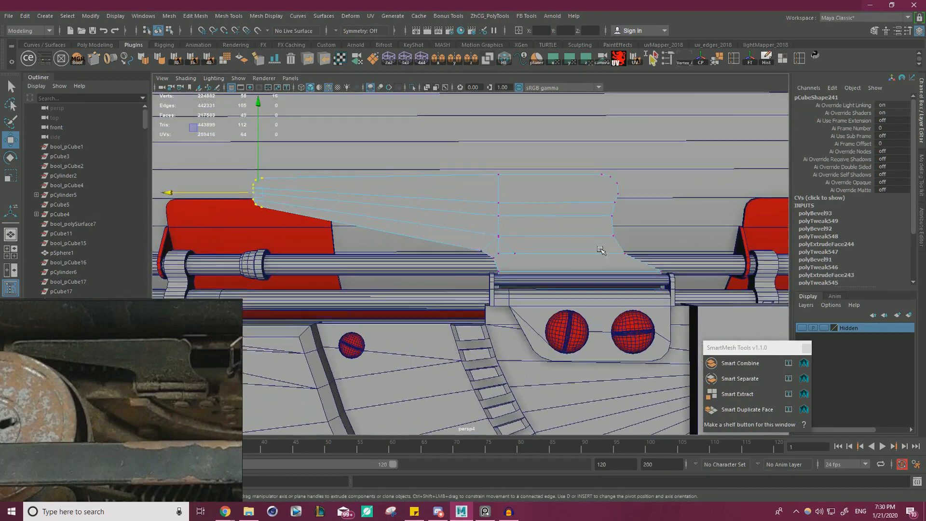
# Shift the vertices along the plate's concave side horizontally to refine its curve
pyautogui.moveTo(561, 263); pyautogui.dragTo(530, 210)
pyautogui.click(578, 237)
pyautogui.click(578, 211)
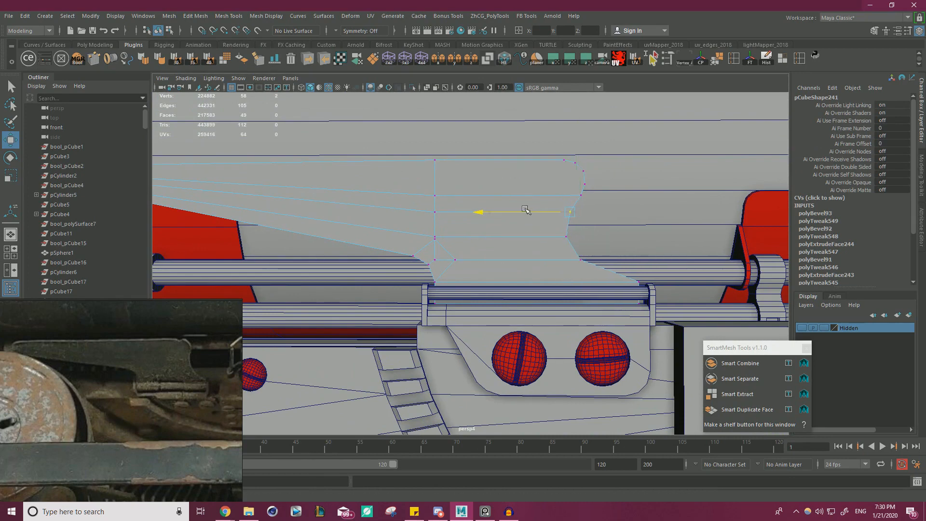
pyautogui.click(580, 259)
pyautogui.moveTo(541, 260); pyautogui.dragTo(539, 240)
pyautogui.click(564, 236)
pyautogui.click(570, 211)
pyautogui.click(542, 213)
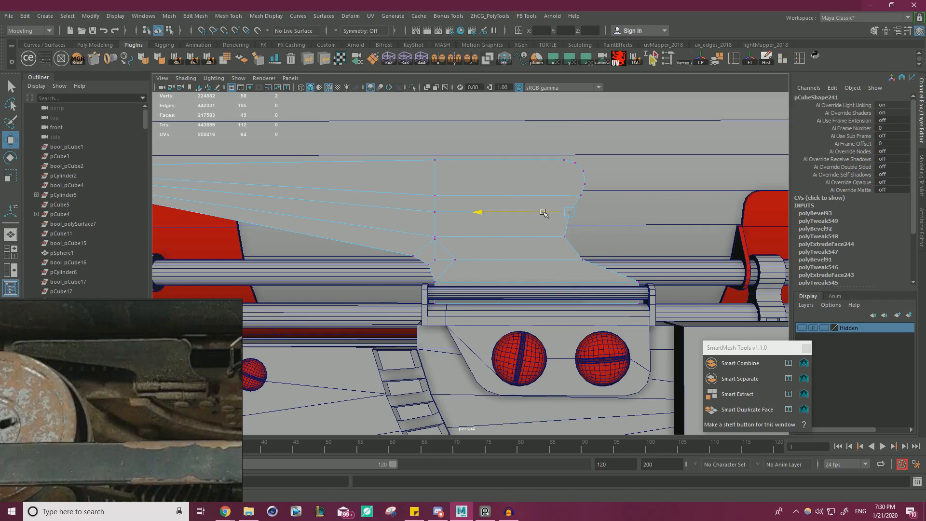
pyautogui.keyDown('alt'); pyautogui.moveTo(578, 234); pyautogui.dragTo(476, 228, button='right'); pyautogui.keyUp('alt')
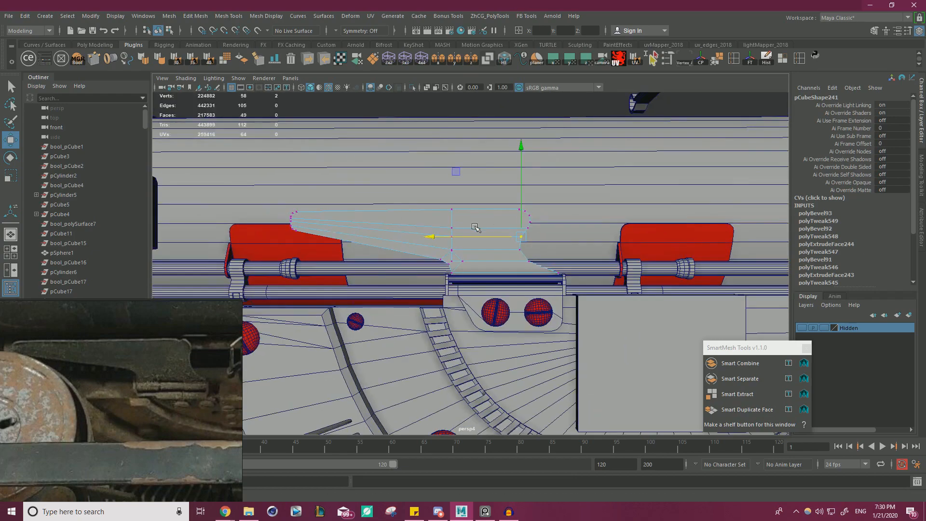
# Select the vertices of the bevelled inner corner under the arm and adjust their height
pyautogui.keyDown('alt'); pyautogui.moveTo(475, 228); pyautogui.dragTo(480, 228); pyautogui.keyUp('alt')
pyautogui.keyDown('alt'); pyautogui.moveTo(480, 227); pyautogui.dragTo(369, 231, button='right'); pyautogui.keyUp('alt')
pyautogui.keyDown('alt'); pyautogui.moveTo(369, 230); pyautogui.dragTo(382, 232); pyautogui.keyUp('alt')
pyautogui.moveTo(444, 245); pyautogui.dragTo(420, 234, button='right')
pyautogui.scroll(5, 439, 284)
pyautogui.scroll(3, 411, 278)
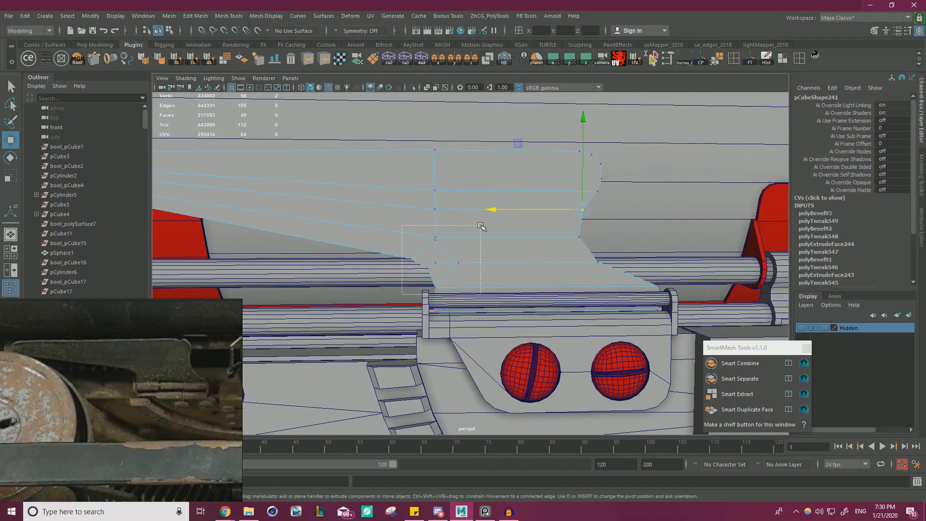
pyautogui.moveTo(443, 229); pyautogui.dragTo(428, 245)
pyautogui.scroll(-4, 458, 244)
# Return to object mode, deselect the plate and turn off the wireframe overlay on the shaded model
pyautogui.moveTo(466, 244); pyautogui.dragTo(544, 218, button='right')
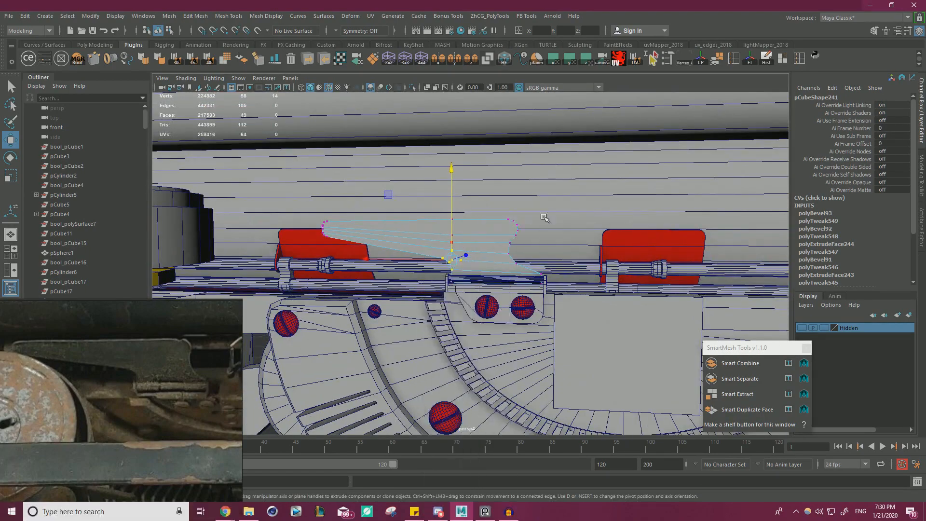
pyautogui.scroll(-7, 454, 222)
pyautogui.click(455, 181)
pyautogui.scroll(4, 410, 154)
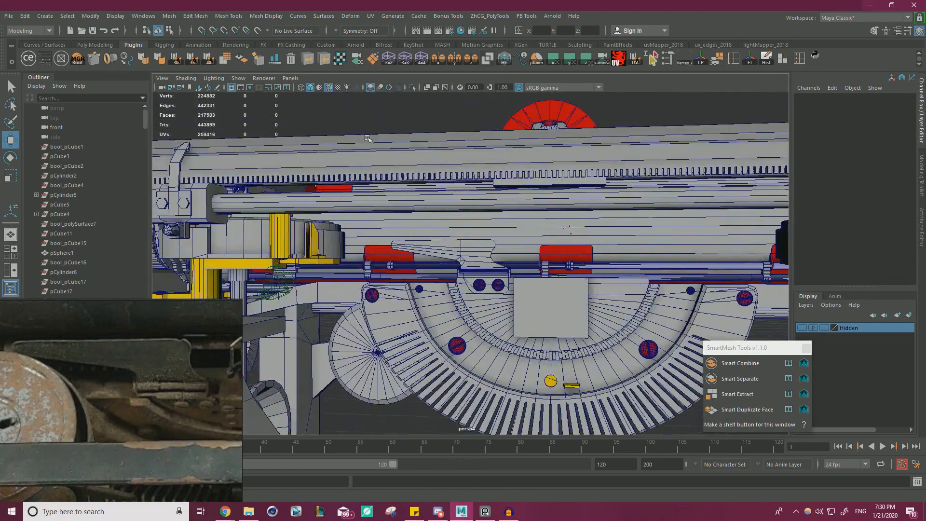
pyautogui.click(328, 88)
pyautogui.scroll(5, 385, 167)
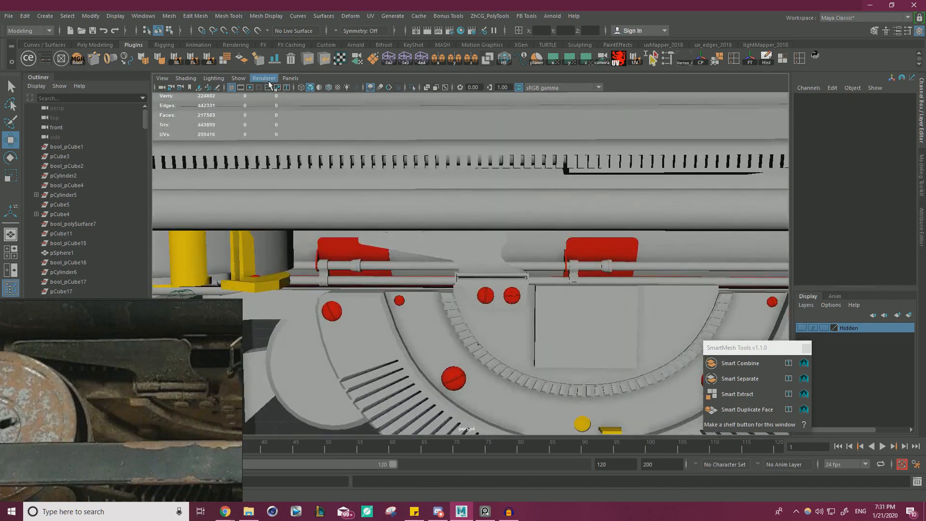
# Set the Viewport 2.0 screen-space ambient occlusion amount to 3.000 and close the renderer settings
pyautogui.click(258, 79)
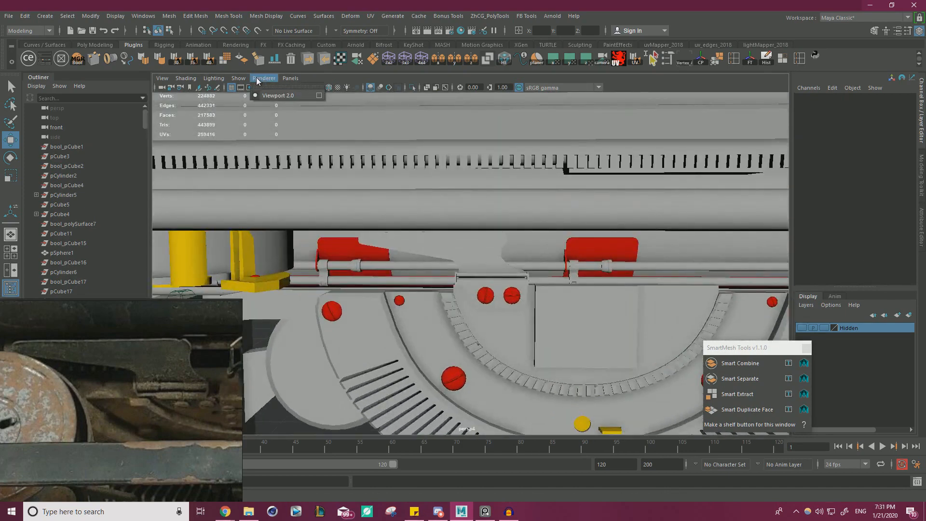
pyautogui.click(319, 95)
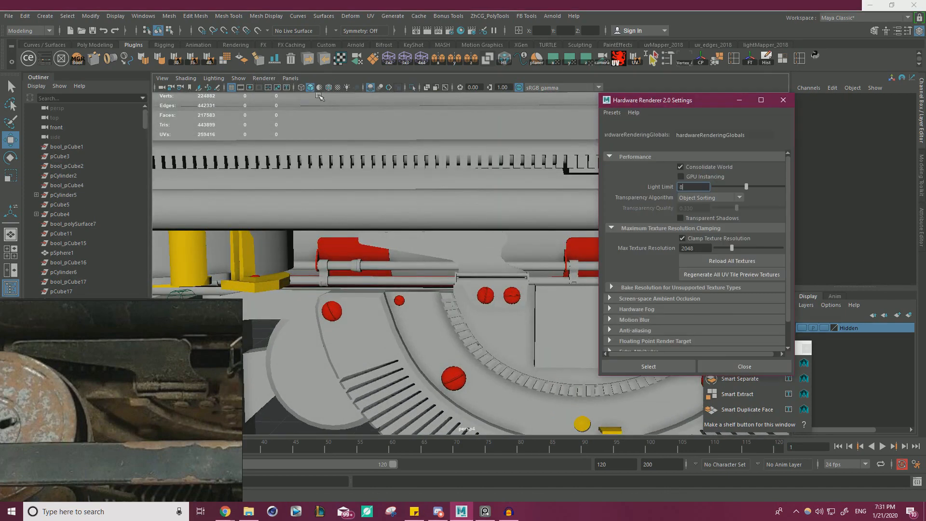
pyautogui.click(610, 299)
pyautogui.scroll(-3, 649, 326)
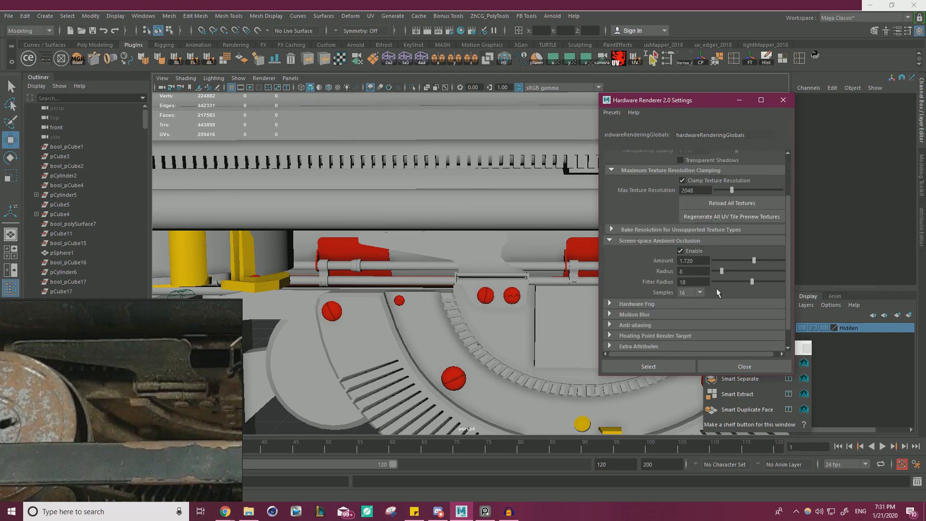
pyautogui.moveTo(754, 260)
pyautogui.mouseDown()
pyautogui.moveTo(719, 270)
pyautogui.moveTo(796, 258)
pyautogui.mouseUp()
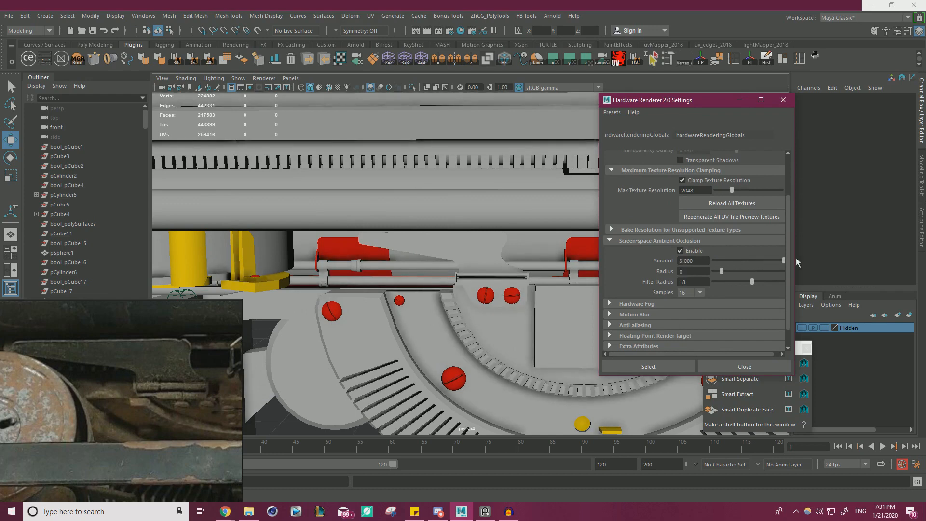
pyautogui.click(733, 365)
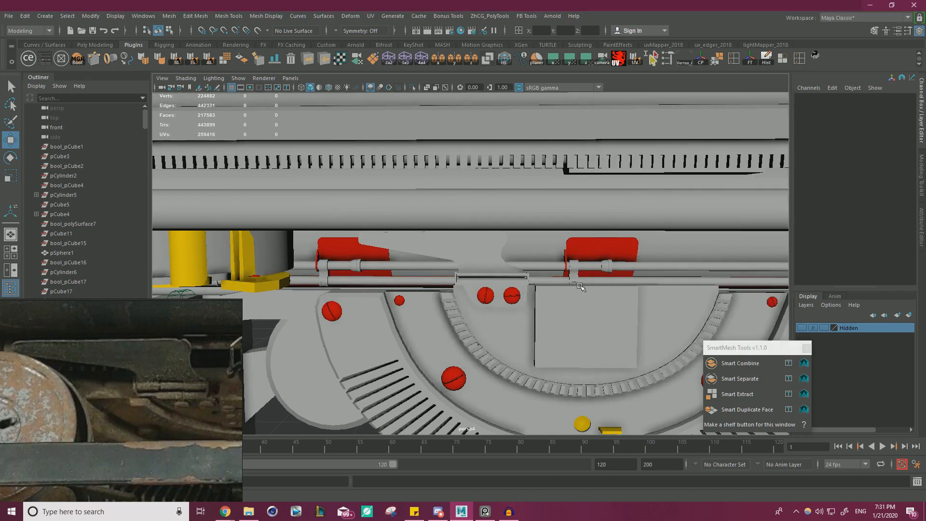
# Select the shaped plate and snap its pivot to the lower corner of its base at the hinge rod
pyautogui.keyDown('alt'); pyautogui.moveTo(555, 289); pyautogui.dragTo(471, 255); pyautogui.keyUp('alt')
pyautogui.scroll(2, 471, 255)
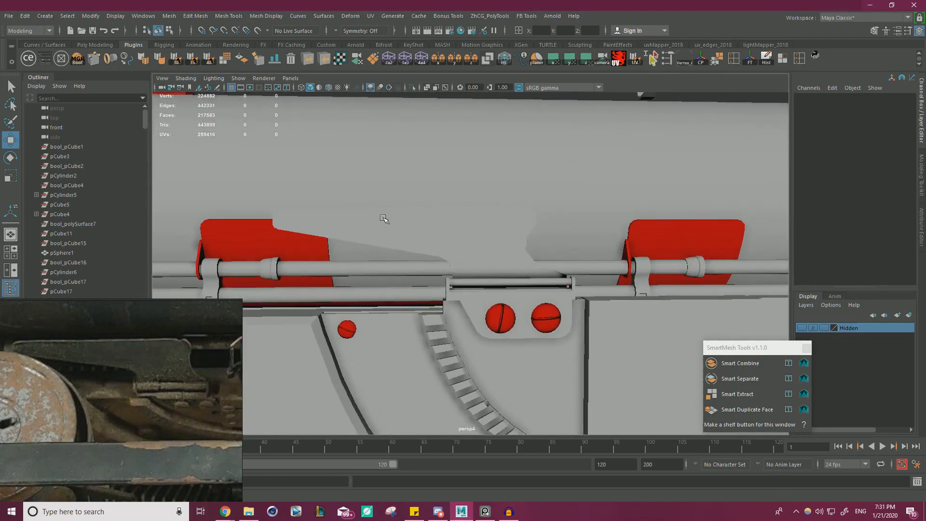
pyautogui.keyDown('alt'); pyautogui.moveTo(508, 260); pyautogui.dragTo(381, 281); pyautogui.keyUp('alt')
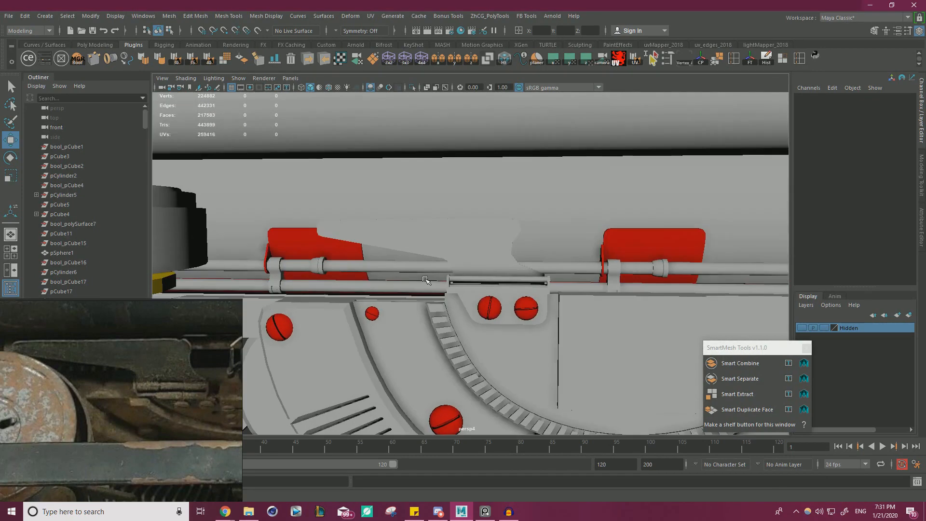
pyautogui.keyDown('alt'); pyautogui.moveTo(486, 309); pyautogui.dragTo(521, 285); pyautogui.keyUp('alt')
pyautogui.scroll(3, 522, 285)
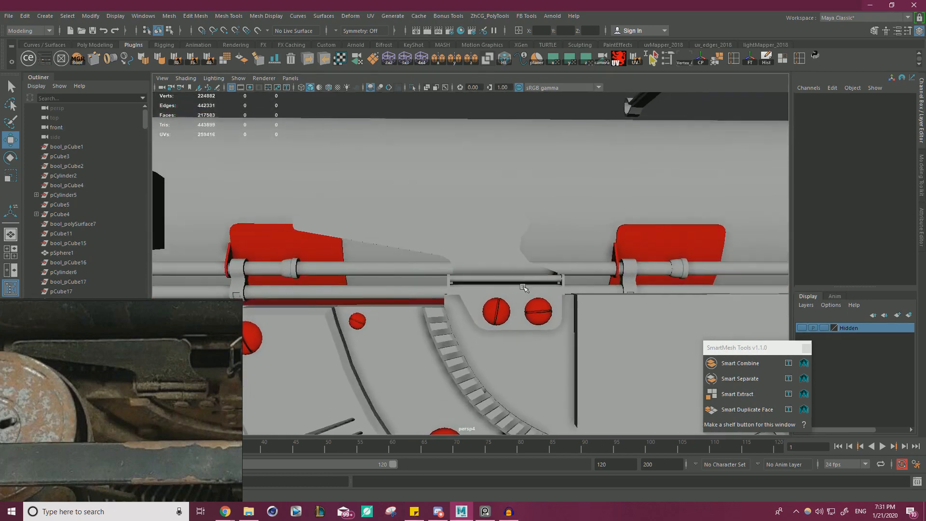
pyautogui.click(473, 233)
pyautogui.press('r')
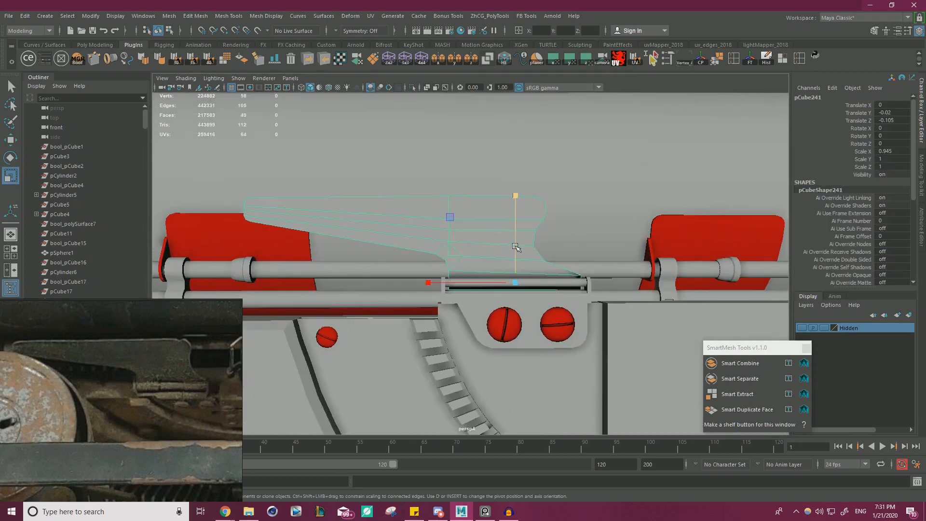
pyautogui.moveTo(514, 246); pyautogui.dragTo(514, 244, button='middle')
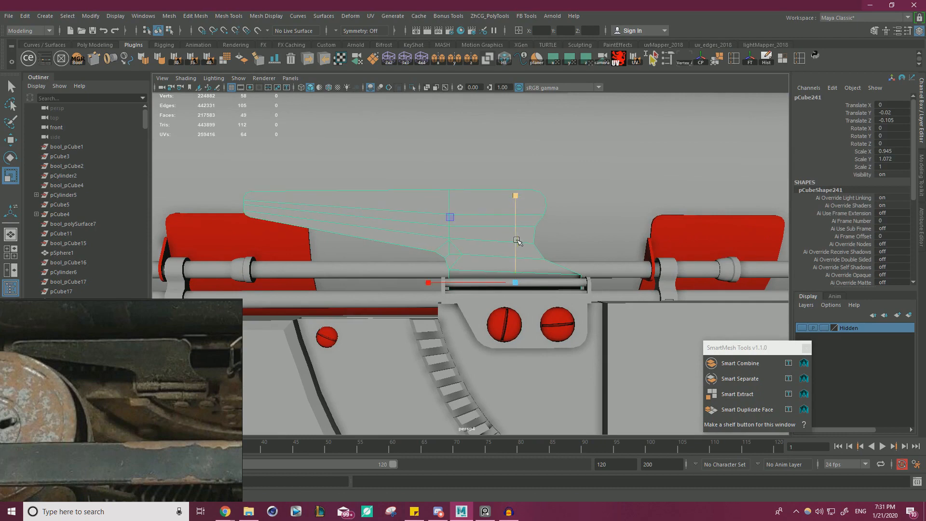
pyautogui.hotkey('ctrl', 'z')
pyautogui.keyDown('alt'); pyautogui.moveTo(517, 241); pyautogui.dragTo(581, 290, button='right'); pyautogui.keyUp('alt')
pyautogui.keyDown('alt'); pyautogui.moveTo(550, 279); pyautogui.dragTo(543, 227, button='middle'); pyautogui.keyUp('alt')
pyautogui.keyDown('alt'); pyautogui.moveTo(545, 223); pyautogui.dragTo(588, 246, button='right'); pyautogui.keyUp('alt')
pyautogui.press('d')
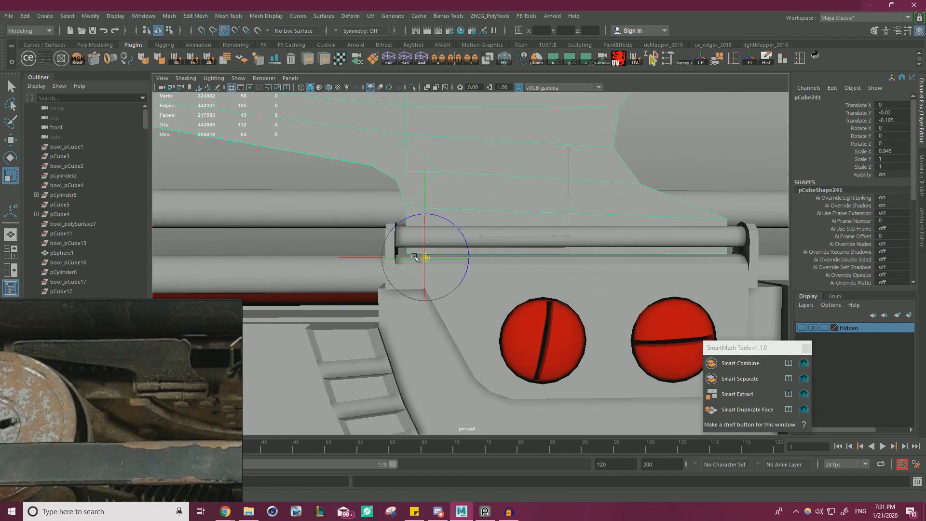
# Scale the plate vertically from its base to a Scale Y of 1.119
pyautogui.moveTo(407, 167); pyautogui.dragTo(407, 160)
pyautogui.keyDown('alt'); pyautogui.moveTo(506, 243); pyautogui.dragTo(463, 225, button='right'); pyautogui.keyUp('alt')
pyautogui.keyDown('alt'); pyautogui.moveTo(542, 227); pyautogui.dragTo(442, 222, button='right'); pyautogui.keyUp('alt')
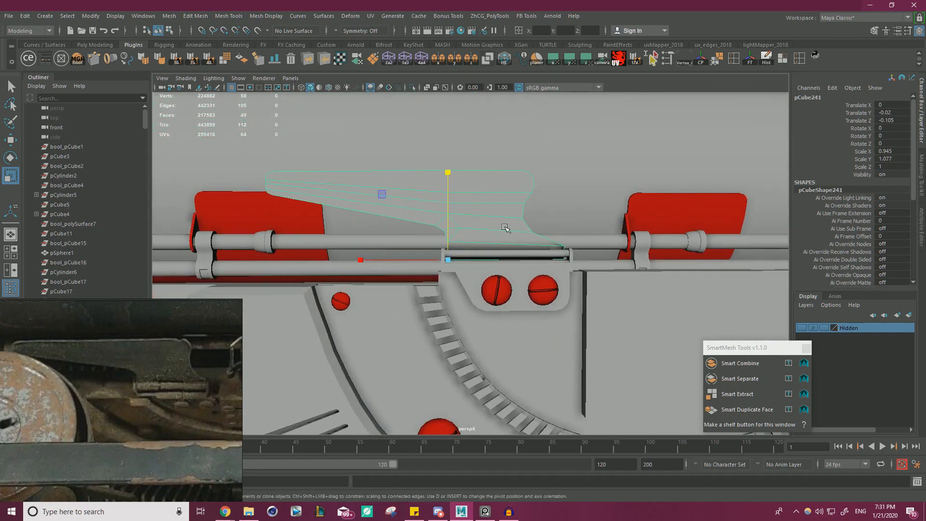
pyautogui.moveTo(447, 219); pyautogui.dragTo(446, 219)
pyautogui.scroll(-5, 448, 220)
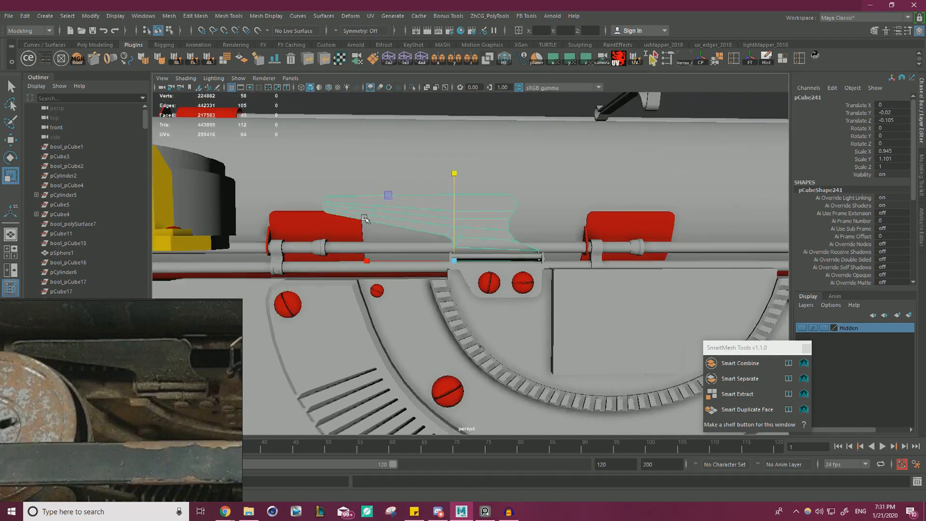
pyautogui.moveTo(456, 225); pyautogui.dragTo(455, 232)
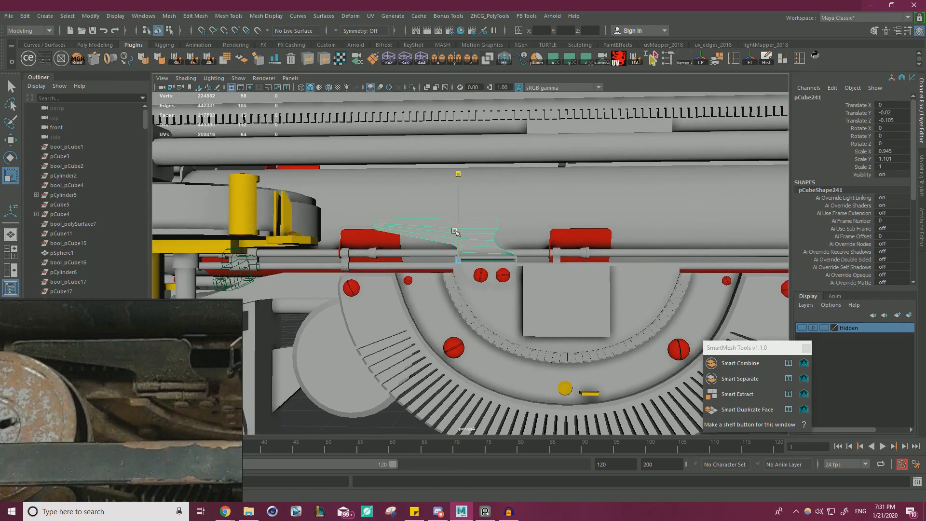
pyautogui.scroll(6, 459, 231)
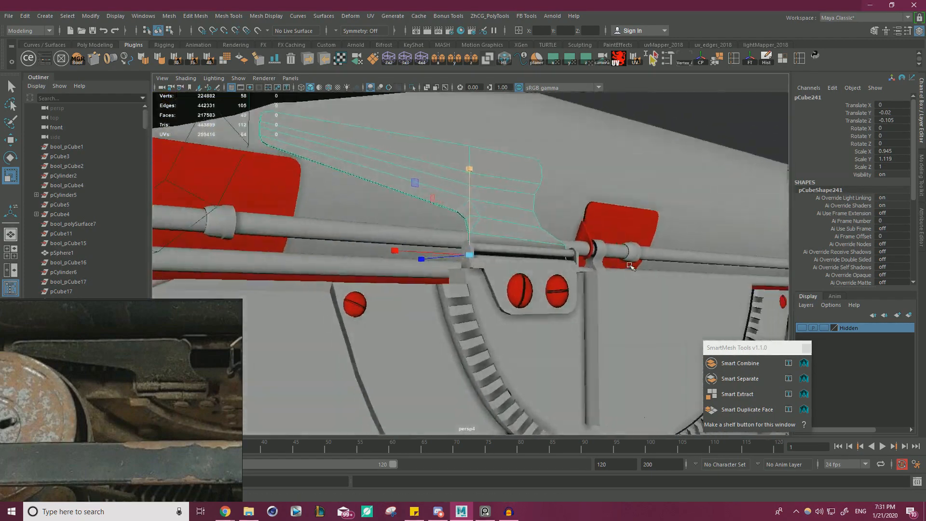
pyautogui.keyDown('alt'); pyautogui.moveTo(542, 234); pyautogui.dragTo(581, 247); pyautogui.keyUp('alt')
pyautogui.moveTo(482, 215)
pyautogui.keyDown('alt'); pyautogui.mouseDown()
pyautogui.moveTo(516, 221)
pyautogui.moveTo(513, 208)
pyautogui.mouseUp(); pyautogui.keyUp('alt')
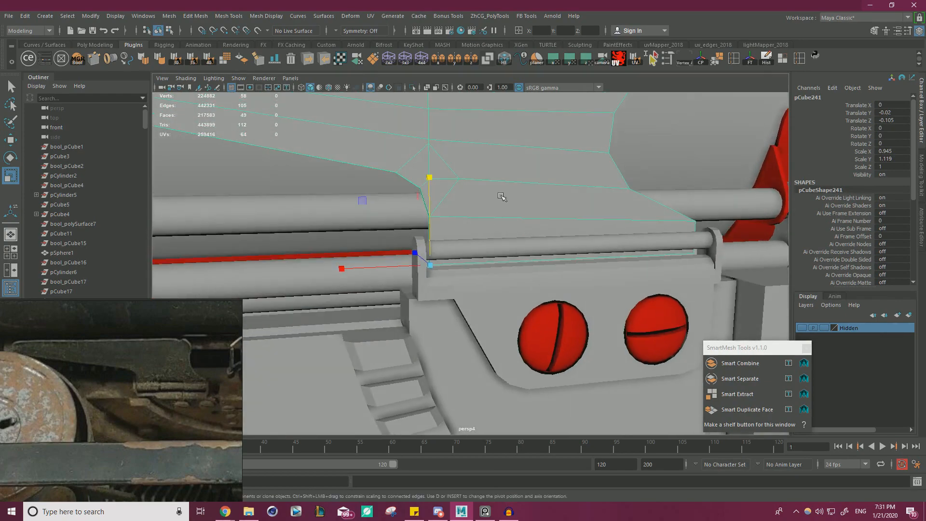
pyautogui.keyDown('alt'); pyautogui.moveTo(541, 177); pyautogui.dragTo(468, 280); pyautogui.keyUp('alt')
# Move the vertices of the arm's free end outward to lengthen the arm, then return to object mode and deselect
pyautogui.press('w')
pyautogui.scroll(-8, 467, 280)
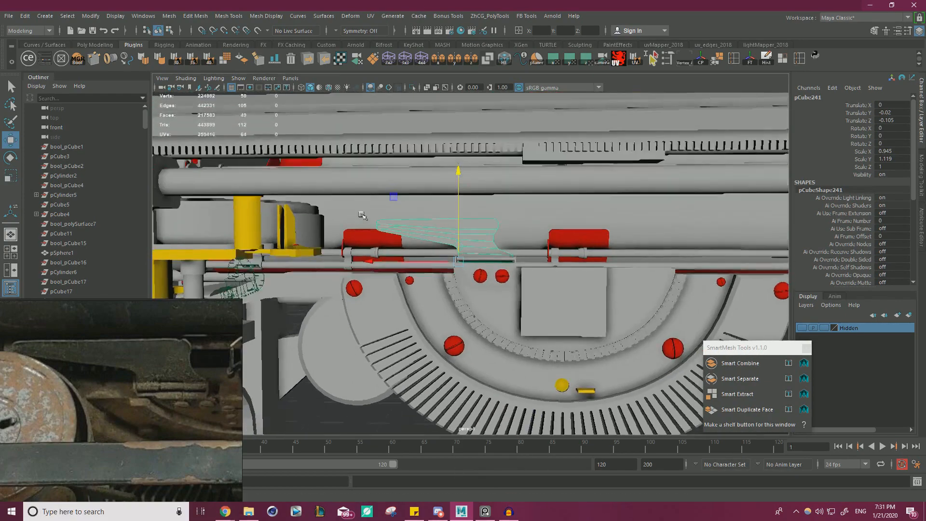
pyautogui.scroll(2, 466, 232)
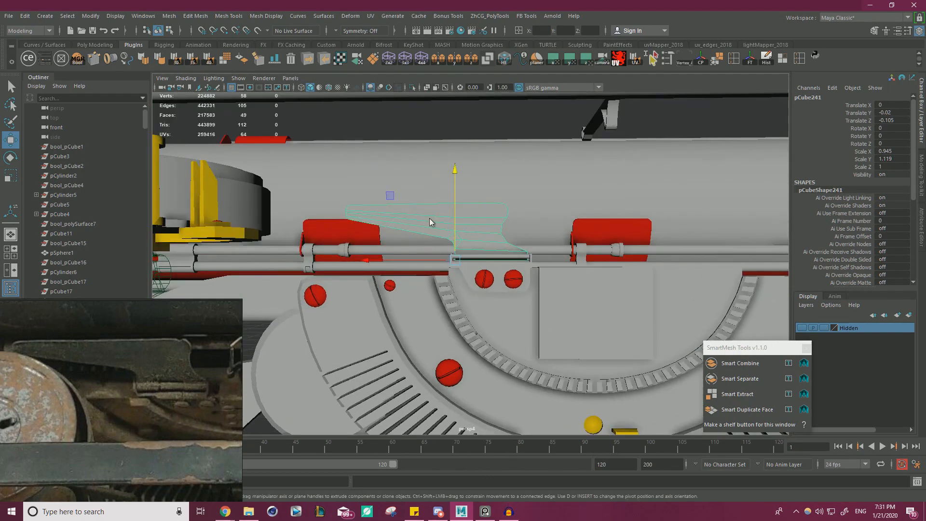
pyautogui.moveTo(430, 222); pyautogui.dragTo(386, 220, button='right')
pyautogui.moveTo(316, 175); pyautogui.dragTo(387, 234)
pyautogui.moveTo(302, 211); pyautogui.dragTo(296, 208)
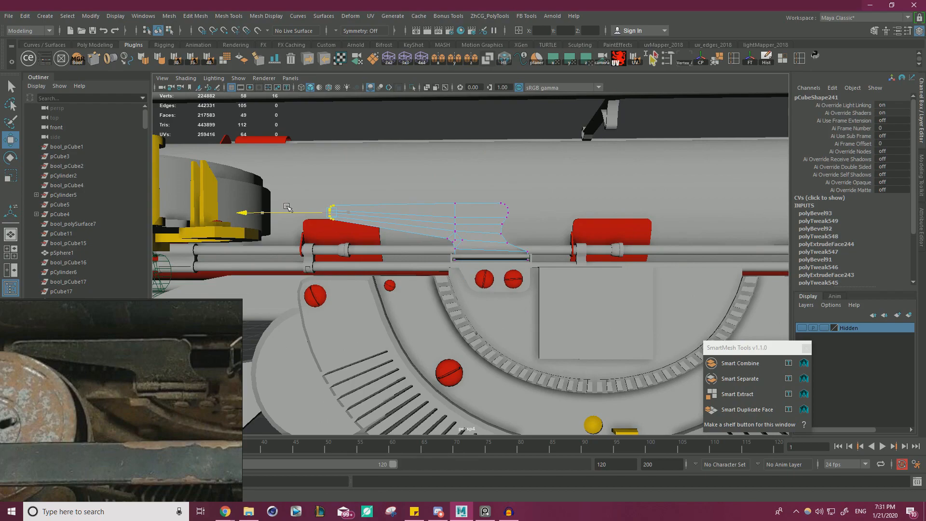
pyautogui.moveTo(476, 230); pyautogui.dragTo(500, 204, button='right')
pyautogui.click(500, 129)
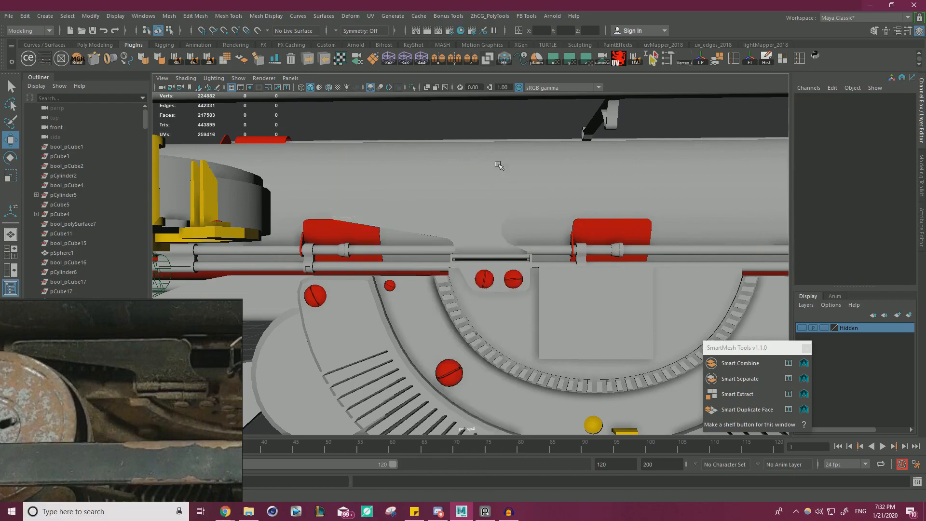
# Try rotating the whole plate about its base pivot, and undo the rotation
pyautogui.scroll(-5, 500, 165)
pyautogui.keyDown('alt'); pyautogui.moveTo(500, 165); pyautogui.dragTo(574, 265); pyautogui.keyUp('alt')
pyautogui.scroll(6, 499, 228)
pyautogui.click(488, 239)
pyautogui.press('e')
pyautogui.moveTo(544, 235); pyautogui.dragTo(574, 265)
pyautogui.hotkey('ctrl', 'z')
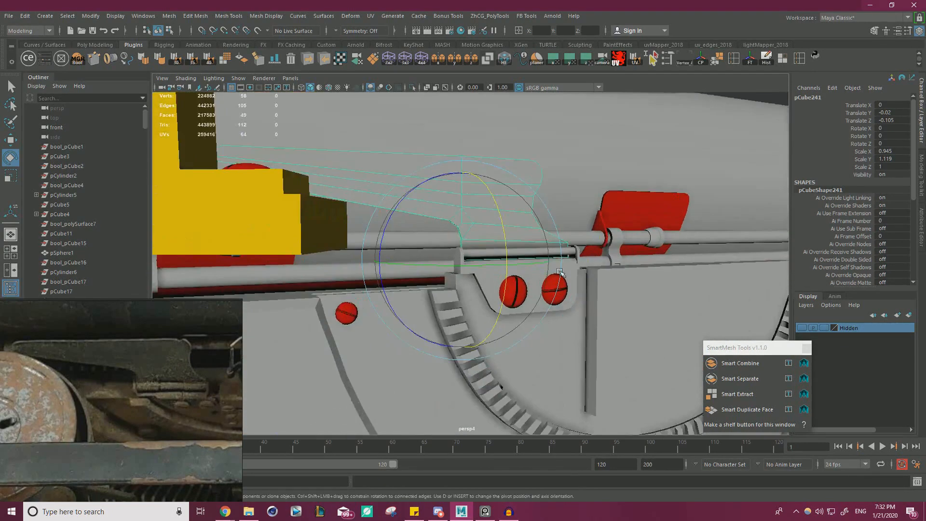
# Duplicate the thin hinge rod at the plate's base, centre the copy's pivot and freeze its transformations
pyautogui.scroll(5, 578, 275)
pyautogui.keyDown('alt'); pyautogui.moveTo(586, 280); pyautogui.dragTo(517, 286, button='middle'); pyautogui.keyUp('alt')
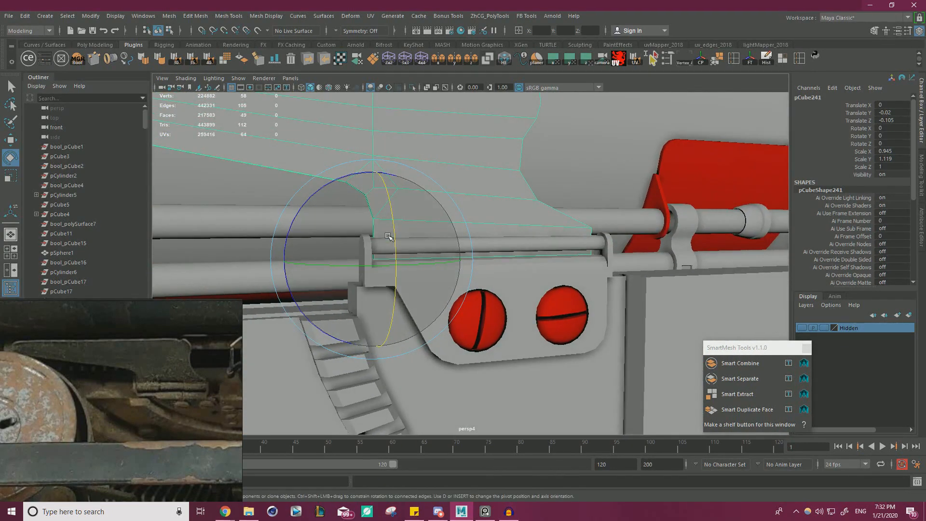
pyautogui.keyDown('alt'); pyautogui.moveTo(365, 236); pyautogui.dragTo(373, 261); pyautogui.keyUp('alt')
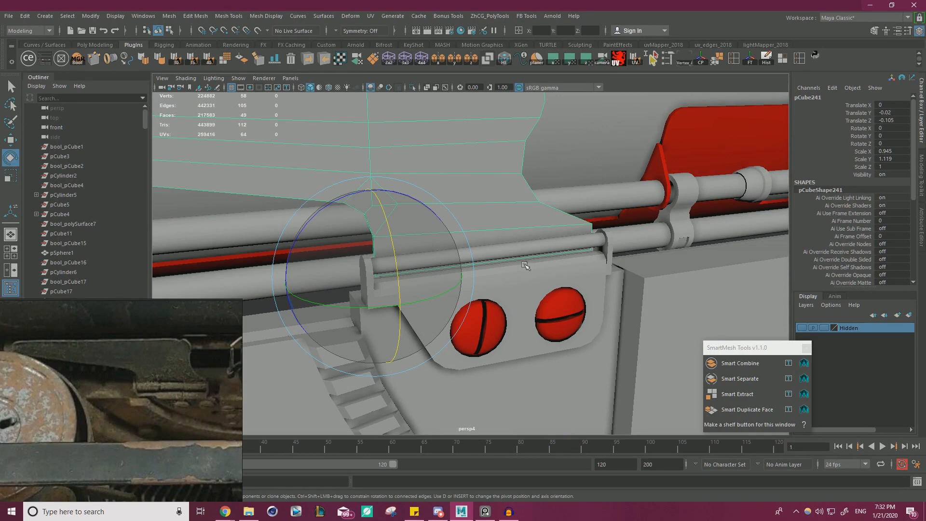
pyautogui.press('w')
pyautogui.keyDown('alt'); pyautogui.moveTo(524, 265); pyautogui.dragTo(492, 244); pyautogui.keyUp('alt')
pyautogui.click(463, 268)
pyautogui.hotkey('ctrl', 'd')
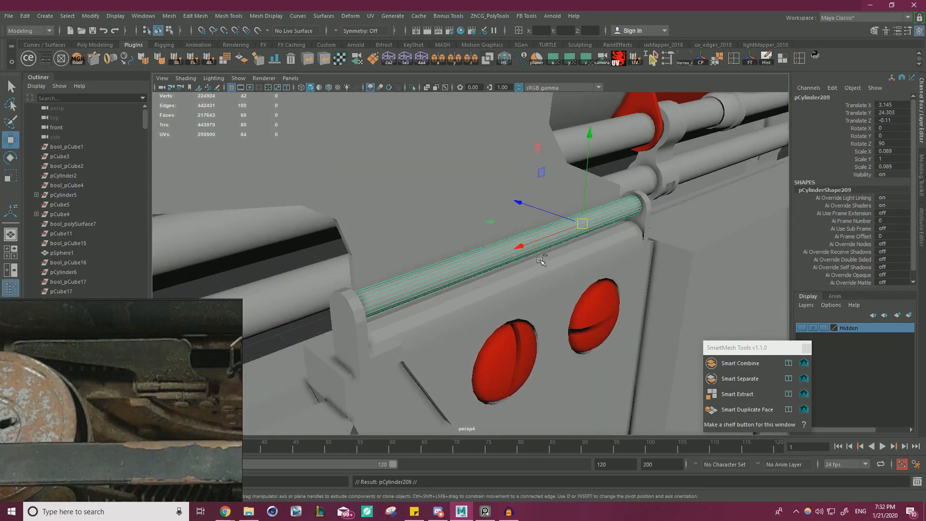
pyautogui.click(705, 61)
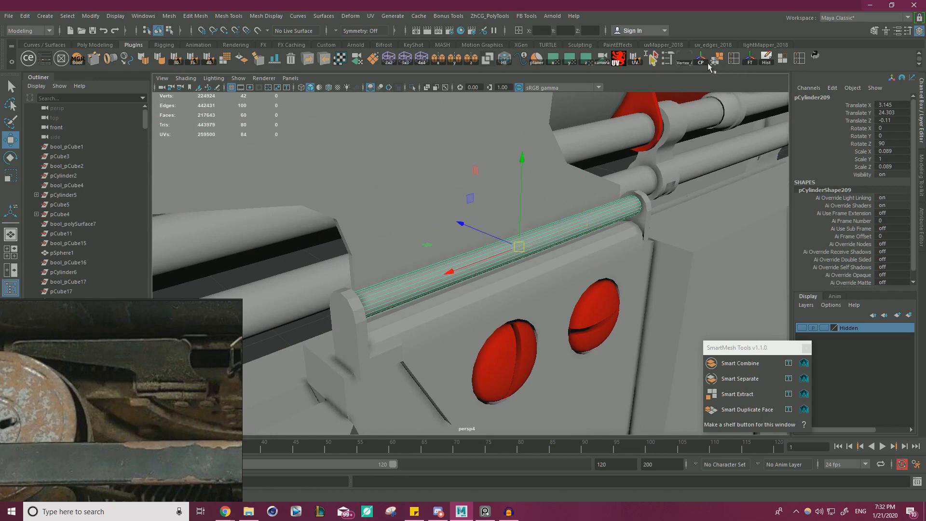
pyautogui.click(749, 60)
# Scale the rod copy into a shorter, thicker sleeve with Scale X 0.919 and Scale Y and Z 1.358
pyautogui.press('r')
pyautogui.moveTo(462, 269); pyautogui.dragTo(468, 271)
pyautogui.keyDown('alt'); pyautogui.moveTo(465, 274); pyautogui.dragTo(550, 288, button='right'); pyautogui.keyUp('alt')
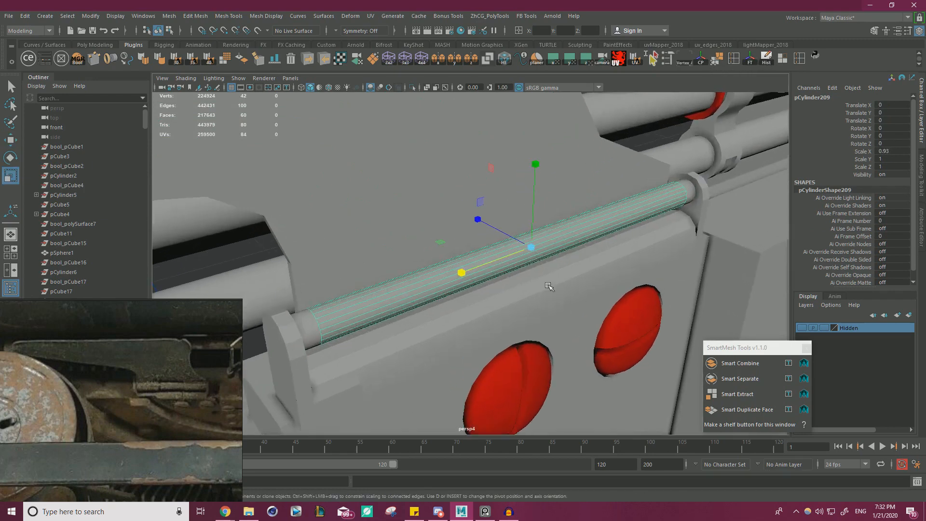
pyautogui.keyDown('alt'); pyautogui.moveTo(550, 287); pyautogui.dragTo(529, 289); pyautogui.keyUp('alt')
pyautogui.keyDown('alt'); pyautogui.moveTo(487, 290); pyautogui.dragTo(571, 241, button='middle'); pyautogui.keyUp('alt')
pyautogui.keyDown('alt'); pyautogui.moveTo(570, 242); pyautogui.dragTo(603, 231); pyautogui.keyUp('alt')
pyautogui.keyDown('alt'); pyautogui.moveTo(544, 244); pyautogui.dragTo(570, 243); pyautogui.keyUp('alt')
pyautogui.keyDown('alt'); pyautogui.moveTo(574, 244); pyautogui.dragTo(577, 220); pyautogui.keyUp('alt')
pyautogui.moveTo(555, 145); pyautogui.dragTo(553, 132)
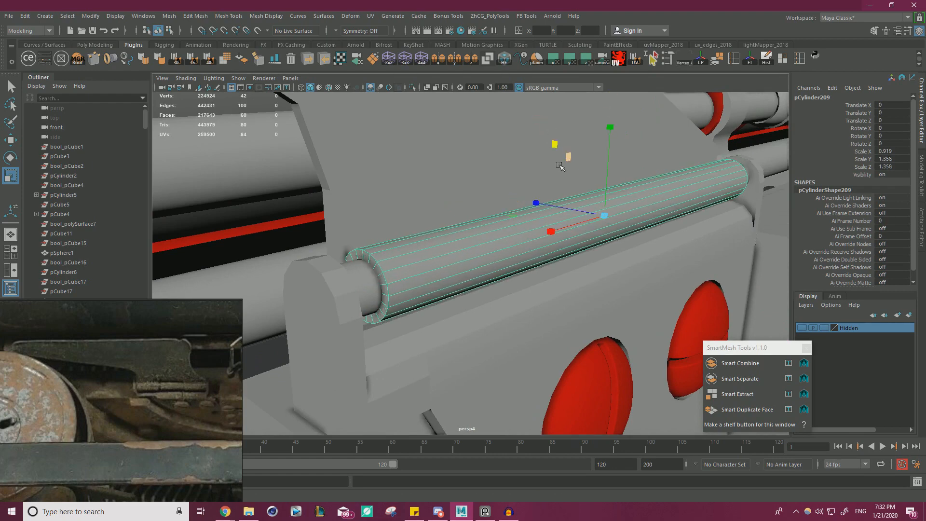
# Select the vertices at one end of the sleeve and snap them in line with the plate base's edge
pyautogui.keyDown('alt'); pyautogui.moveTo(559, 166); pyautogui.dragTo(427, 312); pyautogui.keyUp('alt')
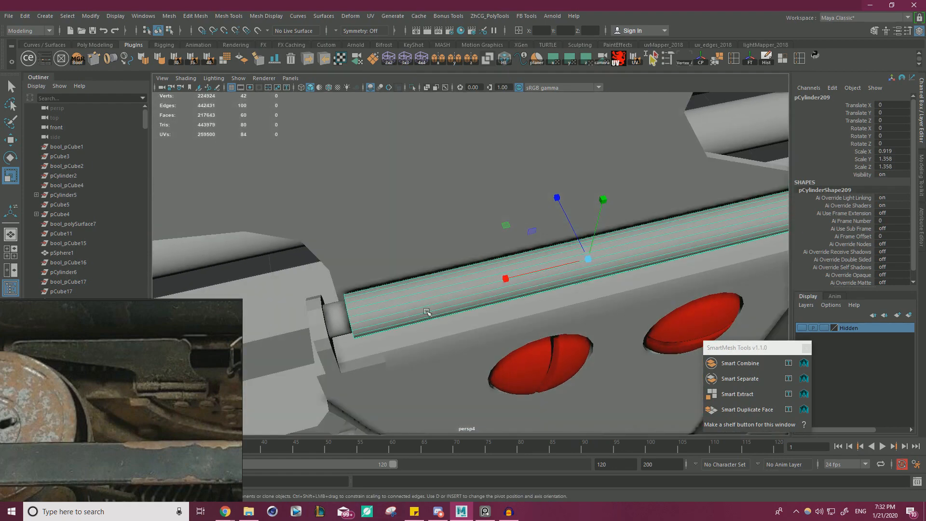
pyautogui.moveTo(426, 312); pyautogui.dragTo(383, 237, button='right')
pyautogui.moveTo(427, 362); pyautogui.dragTo(275, 211)
pyautogui.press('w')
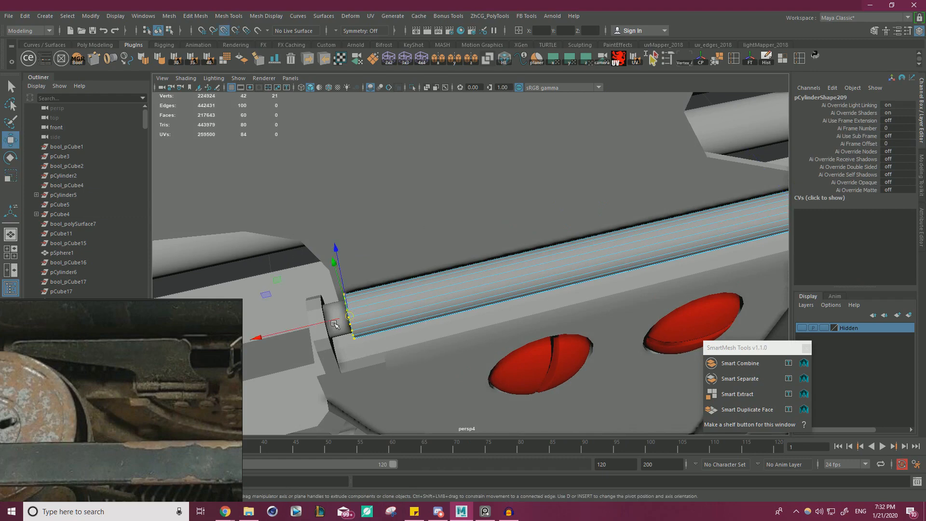
pyautogui.moveTo(335, 324); pyautogui.dragTo(329, 268)
pyautogui.keyDown('alt'); pyautogui.moveTo(447, 300); pyautogui.dragTo(442, 262); pyautogui.keyUp('alt')
pyautogui.scroll(-3, 442, 263)
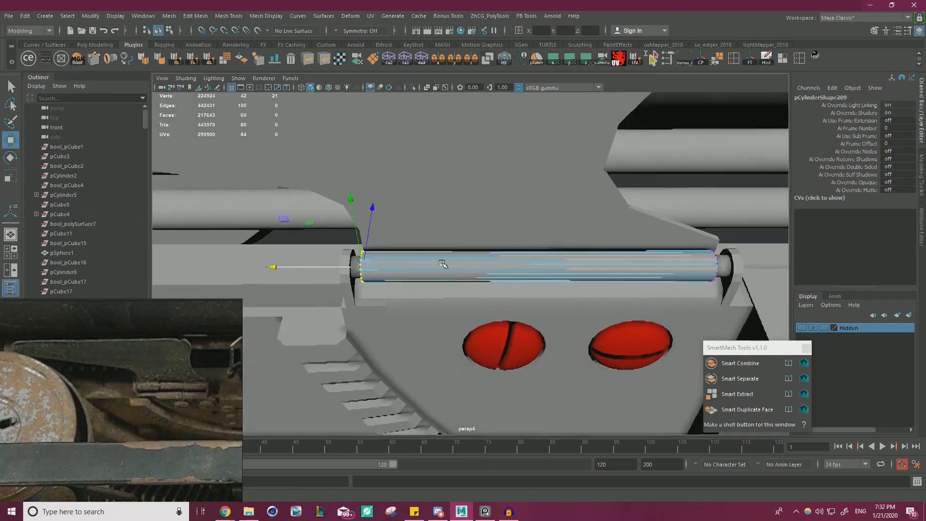
# Align the opposite end's vertices with the plate base's other edge, then return the sleeve to object mode
pyautogui.keyDown('alt'); pyautogui.moveTo(442, 262); pyautogui.dragTo(353, 256, button='middle'); pyautogui.keyUp('alt')
pyautogui.moveTo(582, 236); pyautogui.dragTo(694, 284)
pyautogui.keyDown('alt'); pyautogui.moveTo(717, 271); pyautogui.dragTo(591, 325, button='middle'); pyautogui.keyUp('alt')
pyautogui.scroll(4, 591, 325)
pyautogui.moveTo(457, 329); pyautogui.dragTo(479, 309)
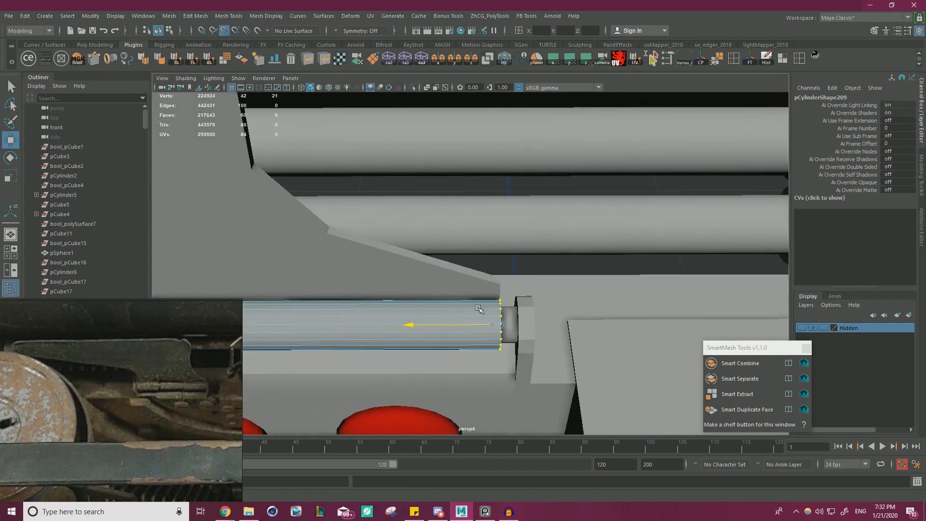
pyautogui.scroll(-3, 546, 288)
pyautogui.keyDown('alt'); pyautogui.moveTo(546, 288); pyautogui.dragTo(614, 236, button='middle'); pyautogui.keyUp('alt')
pyautogui.moveTo(471, 246); pyautogui.dragTo(520, 231, button='right')
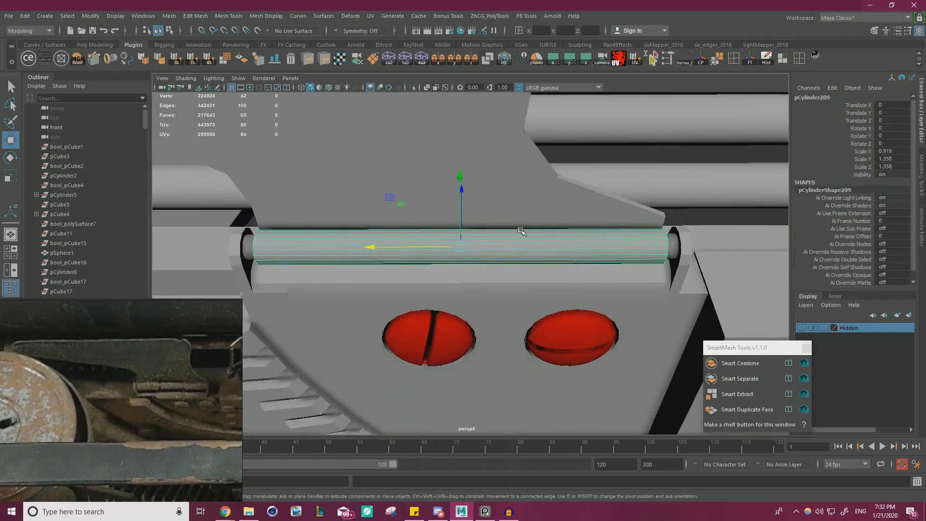
# Insert an edge loop around the sleeve's middle and bevel it with a Fraction of 0.45
pyautogui.hotkey('ctrl', 'shift', 'x')
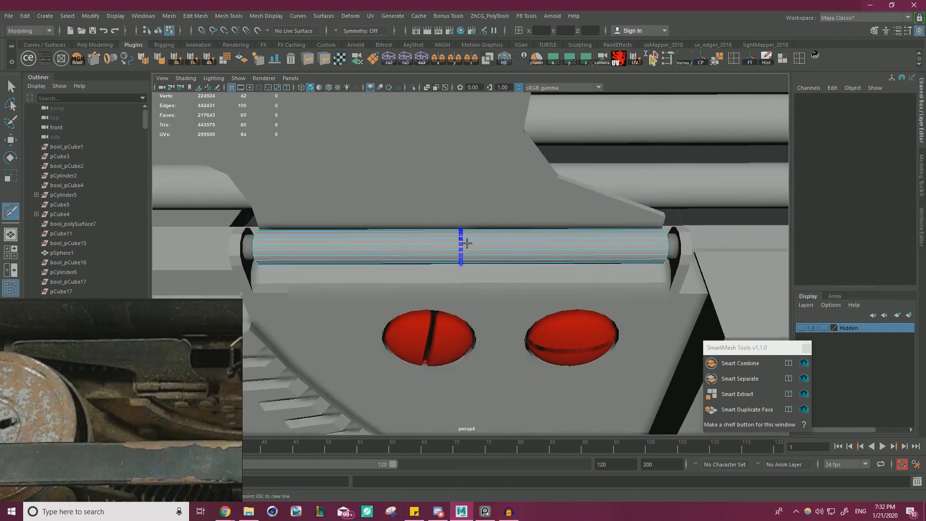
pyautogui.moveTo(475, 249); pyautogui.dragTo(465, 254, button='right')
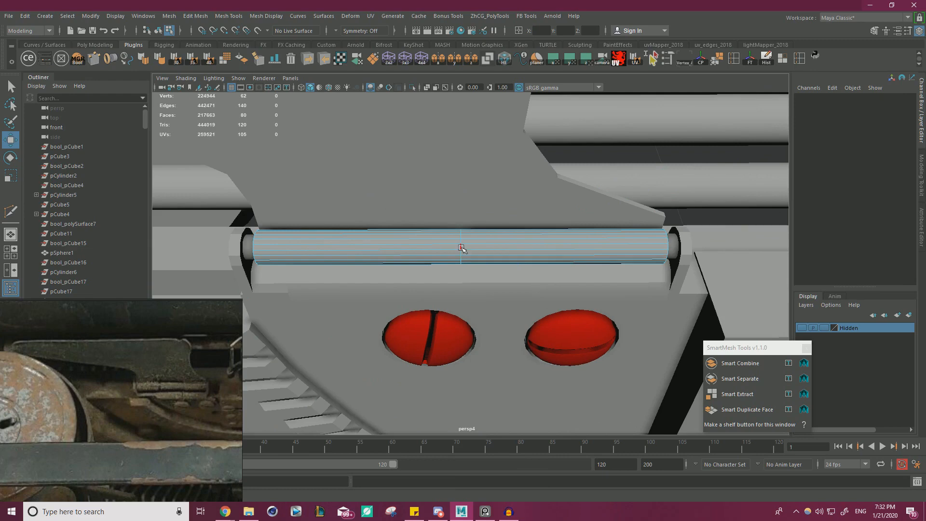
pyautogui.hotkey('ctrl', 'b')
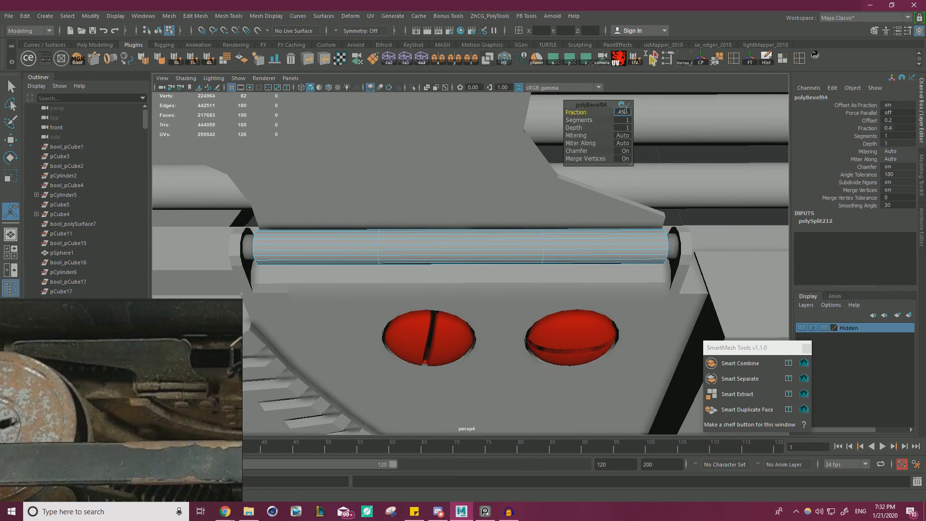
# Delete the faces between the two bevelled loops to split the sleeve into two separate sections
pyautogui.moveTo(462, 234); pyautogui.dragTo(461, 262, button='right')
pyautogui.moveTo(449, 170); pyautogui.dragTo(442, 339)
pyautogui.press('w')
pyautogui.press('Delete')
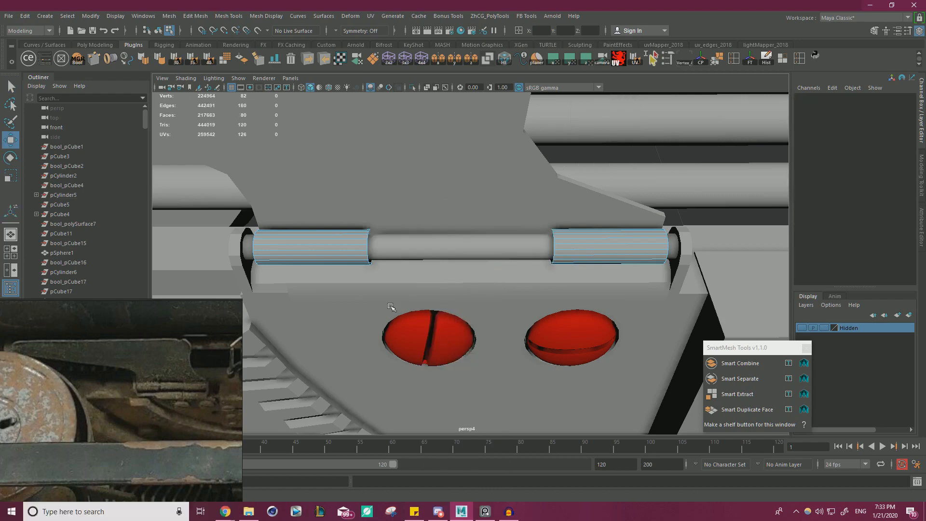
# Fill the open holes on both sections' inner ends facing the gap, then return to object mode
pyautogui.keyDown('alt'); pyautogui.moveTo(325, 226); pyautogui.dragTo(325, 236); pyautogui.keyUp('alt')
pyautogui.scroll(3, 324, 237)
pyautogui.moveTo(270, 205); pyautogui.dragTo(270, 181, button='right')
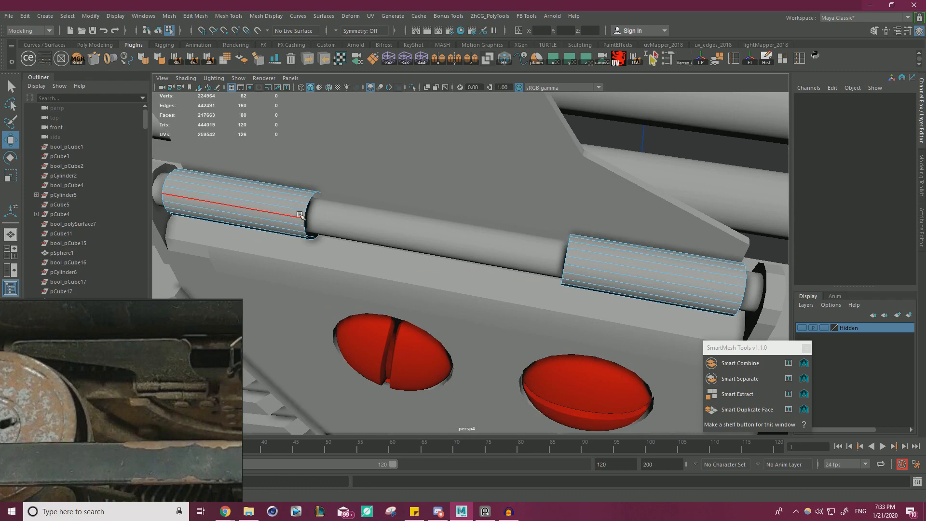
pyautogui.doubleClick(303, 215)
pyautogui.keyDown('alt'); pyautogui.moveTo(520, 237); pyautogui.dragTo(606, 240); pyautogui.keyUp('alt')
pyautogui.scroll(1, 606, 239)
pyautogui.keyDown('shift'); pyautogui.click(611, 244); pyautogui.keyUp('shift')
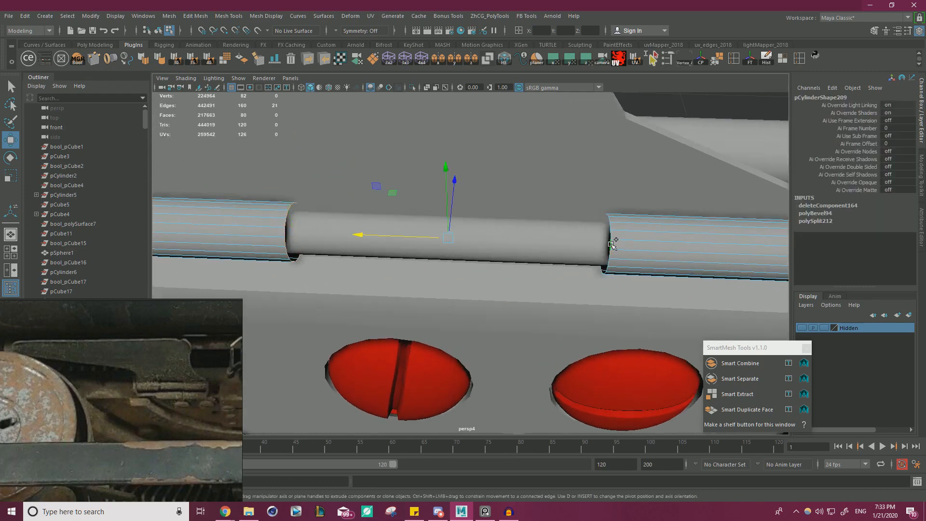
pyautogui.keyDown('shift'); pyautogui.moveTo(611, 244); pyautogui.dragTo(625, 365, button='right'); pyautogui.keyUp('shift')
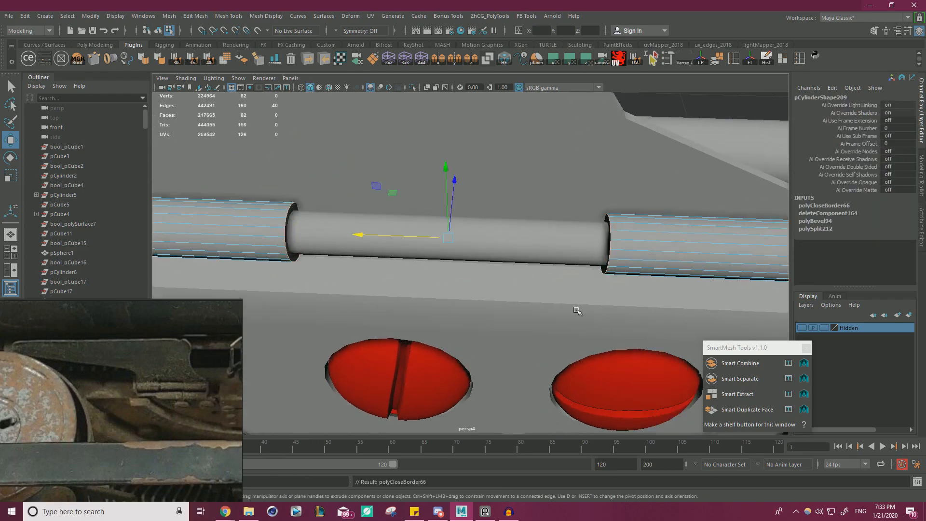
pyautogui.keyDown('alt'); pyautogui.moveTo(578, 311); pyautogui.dragTo(637, 240); pyautogui.keyUp('alt')
pyautogui.moveTo(616, 159); pyautogui.dragTo(660, 145, button='right')
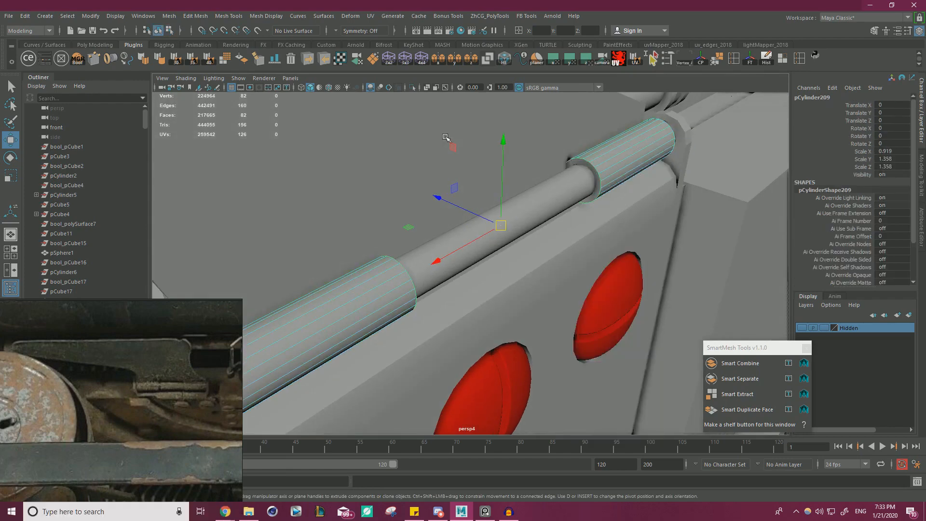
# Isolate the two sleeve sections and select the cap faces at all of their ends
pyautogui.click(413, 89)
pyautogui.keyDown('alt'); pyautogui.moveTo(525, 203); pyautogui.dragTo(623, 166); pyautogui.keyUp('alt')
pyautogui.moveTo(507, 234); pyautogui.dragTo(506, 263, button='right')
pyautogui.keyDown('alt'); pyautogui.moveTo(510, 265); pyautogui.dragTo(559, 249); pyautogui.keyUp('alt')
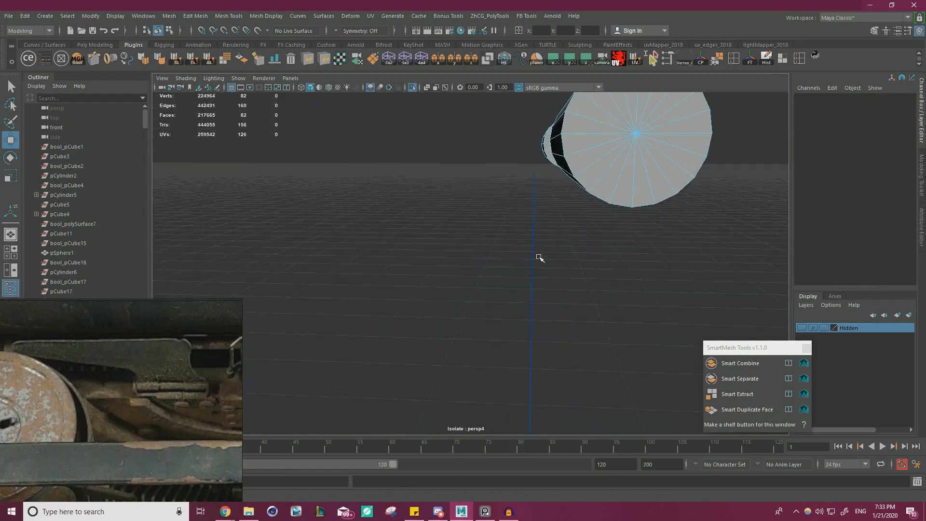
pyautogui.scroll(-5, 536, 259)
pyautogui.moveTo(437, 286); pyautogui.dragTo(656, 125)
pyautogui.keyDown('alt'); pyautogui.moveTo(648, 131); pyautogui.dragTo(552, 216); pyautogui.keyUp('alt')
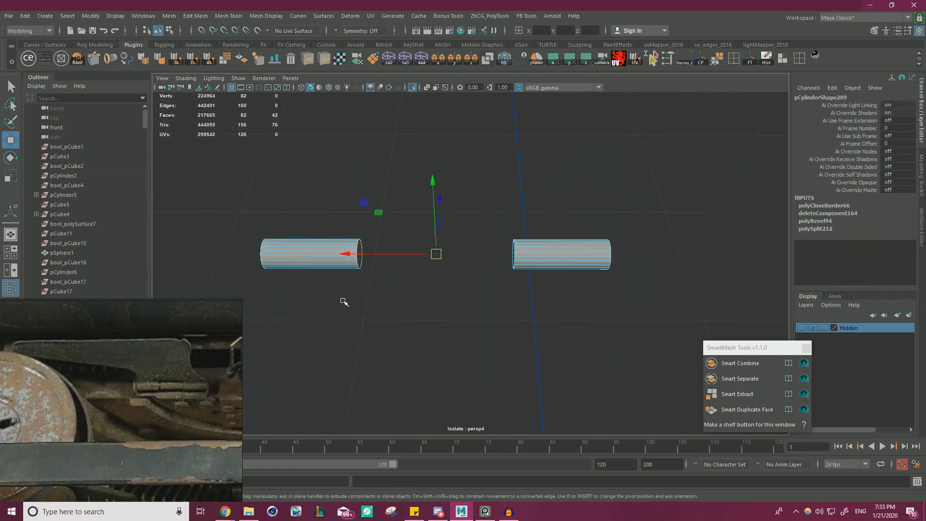
pyautogui.keyDown('alt'); pyautogui.moveTo(346, 299); pyautogui.dragTo(570, 293); pyautogui.keyUp('alt')
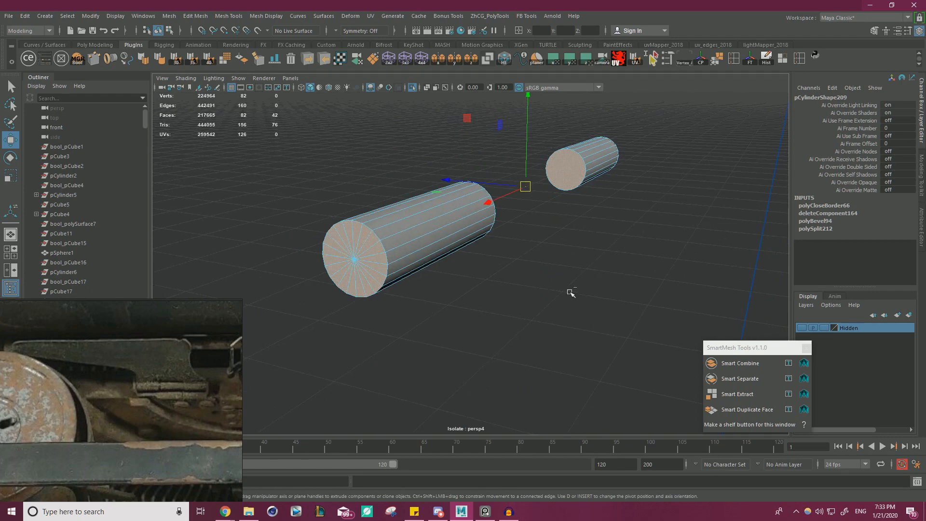
# Try extruding the selected cap faces with an Offset of 0.2 and deleting the inner faces
pyautogui.hotkey('ctrl', 'e')
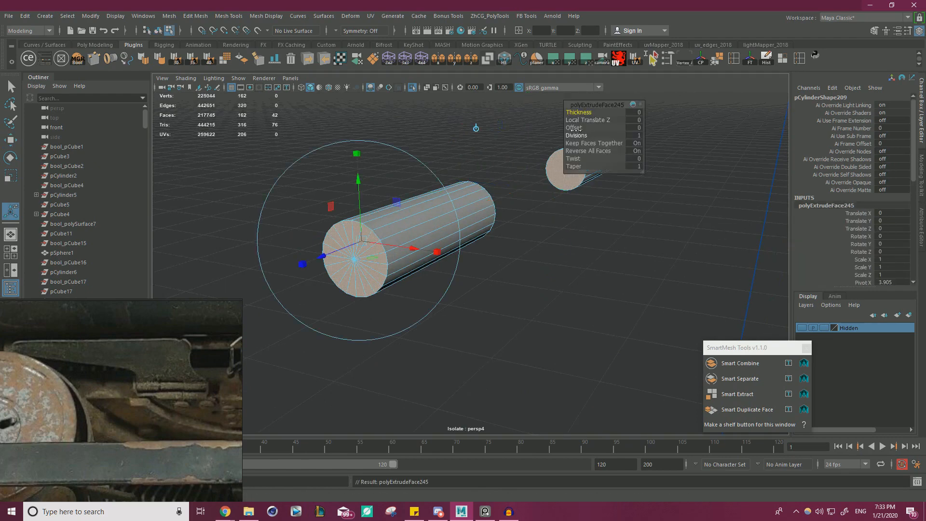
pyautogui.moveTo(574, 127); pyautogui.dragTo(573, 128)
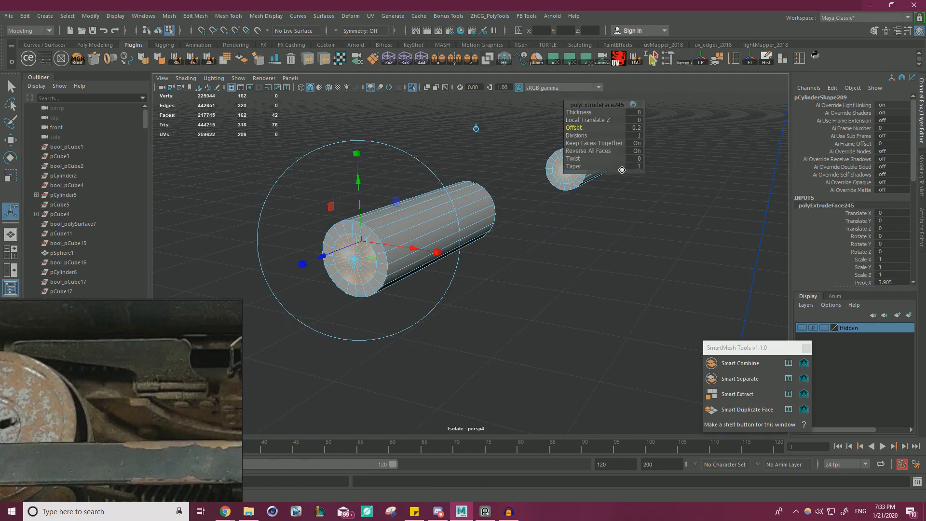
pyautogui.press('w')
pyautogui.press('Delete')
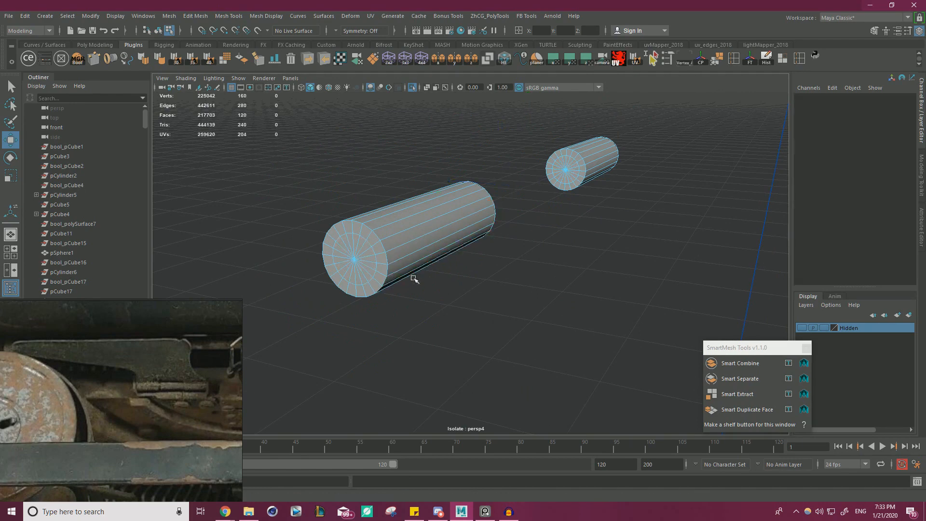
# Try to pick out the inner faces and the inner edge ring of the sleeve ends for scaling
pyautogui.keyDown('alt'); pyautogui.moveTo(374, 265); pyautogui.dragTo(368, 179); pyautogui.keyUp('alt')
pyautogui.scroll(-5, 341, 182)
pyautogui.moveTo(219, 159); pyautogui.dragTo(634, 290)
pyautogui.keyDown('ctrl'); pyautogui.moveTo(557, 275); pyautogui.dragTo(548, 139); pyautogui.keyUp('ctrl')
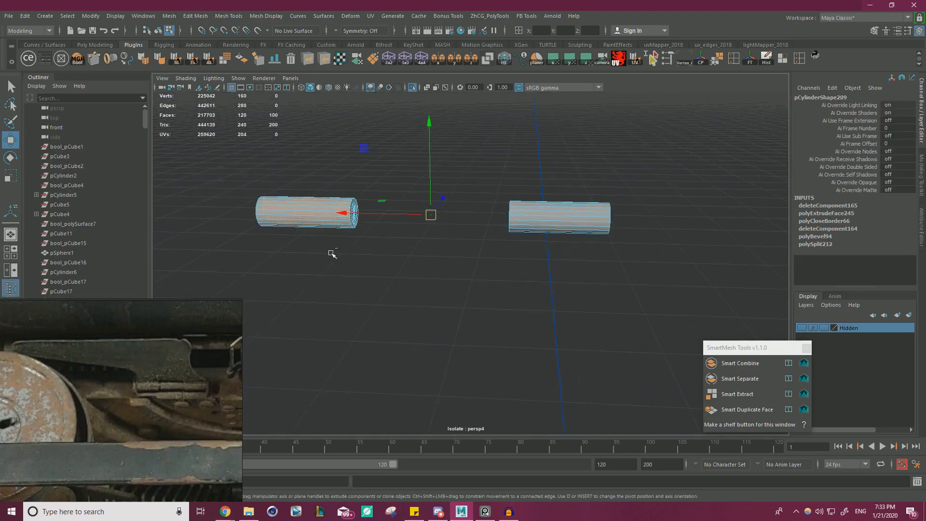
pyautogui.keyDown('ctrl'); pyautogui.moveTo(332, 253); pyautogui.dragTo(318, 128); pyautogui.keyUp('ctrl')
pyautogui.keyDown('alt'); pyautogui.moveTo(318, 127); pyautogui.dragTo(337, 193); pyautogui.keyUp('alt')
pyautogui.scroll(4, 531, 261)
pyautogui.keyDown('alt'); pyautogui.moveTo(530, 260); pyautogui.dragTo(547, 248); pyautogui.keyUp('alt')
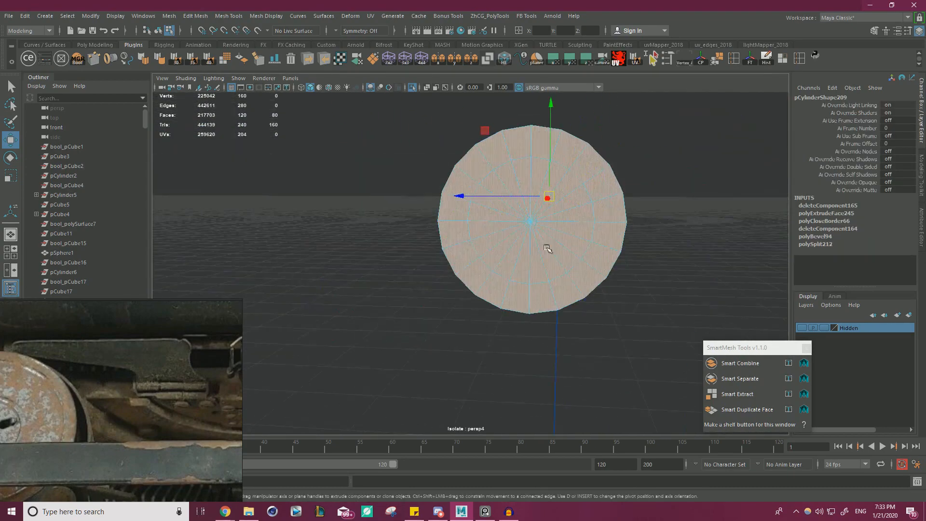
pyautogui.keyDown('ctrl'); pyautogui.click(604, 200); pyautogui.keyUp('ctrl')
pyautogui.keyDown('ctrl'); pyautogui.doubleClick(606, 231); pyautogui.keyUp('ctrl')
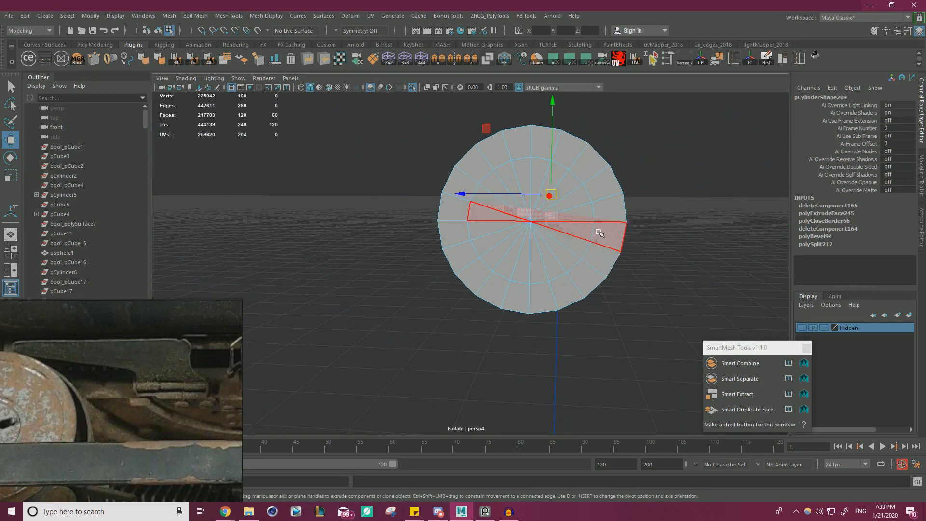
pyautogui.moveTo(598, 231); pyautogui.dragTo(598, 213, button='right')
pyautogui.press('r')
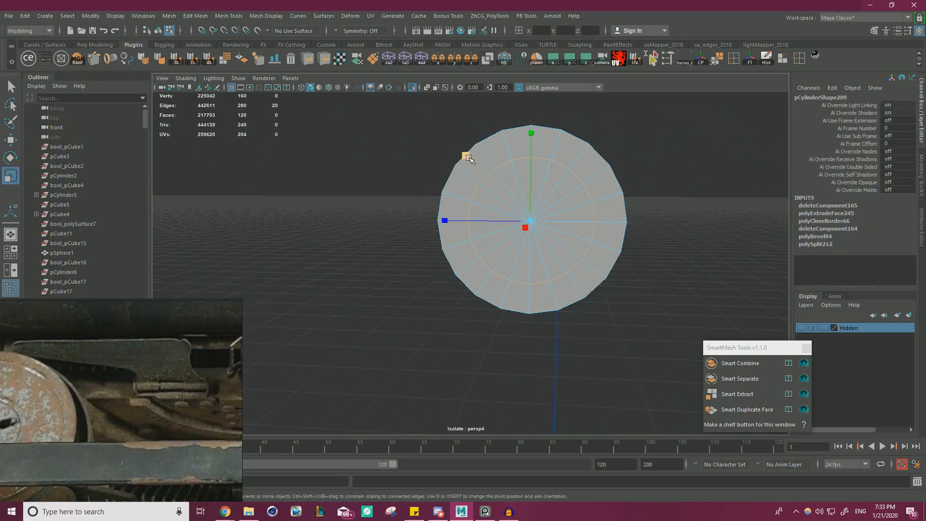
pyautogui.moveTo(500, 142); pyautogui.dragTo(420, 188)
pyautogui.moveTo(466, 188); pyautogui.dragTo(473, 221, button='right')
# Undo the selections, the deletion and the cap extrusion, back to the selected end cap faces
pyautogui.hotkey('ctrl', 'z')
pyautogui.hotkey('ctrl', 'z')
pyautogui.hotkey('ctrl', 'z')
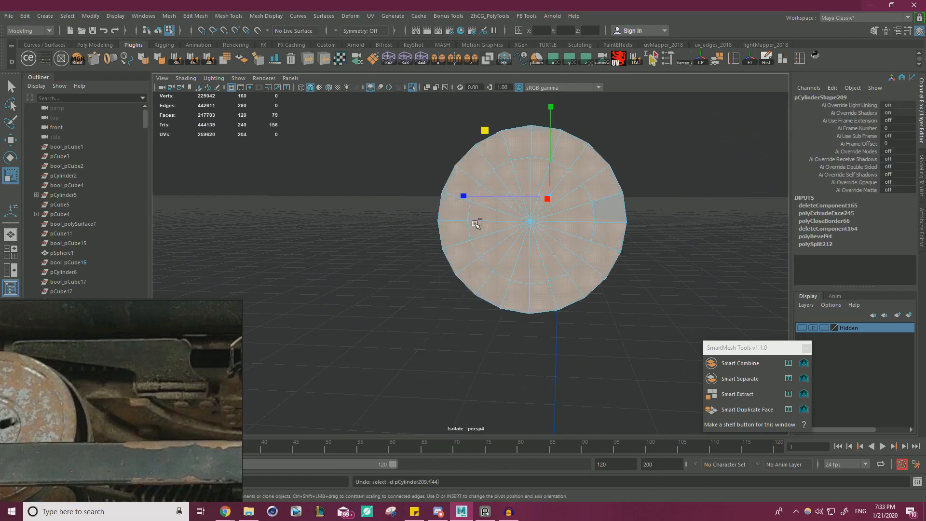
pyautogui.hotkey('ctrl', 'z')
pyautogui.hotkey('ctrl', 'z')
pyautogui.hotkey('ctrl', 'z')
pyautogui.hotkey('ctrl', 'z')
pyautogui.keyDown('alt'); pyautogui.moveTo(494, 225); pyautogui.dragTo(444, 223); pyautogui.keyUp('alt')
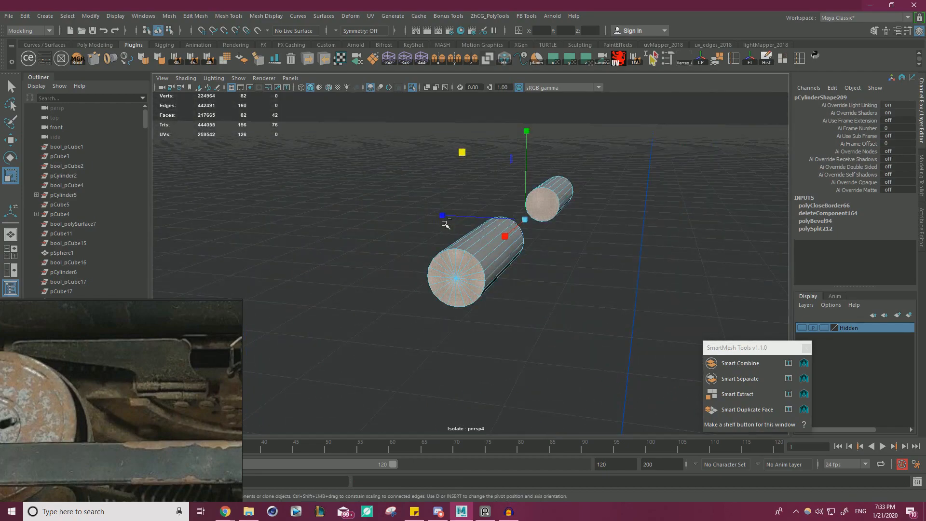
# Extrude the end cap faces with an Offset of 0.01 and delete the inner faces, leaving thin rims
pyautogui.hotkey('ctrl', 'e')
pyautogui.moveTo(572, 128); pyautogui.dragTo(629, 138)
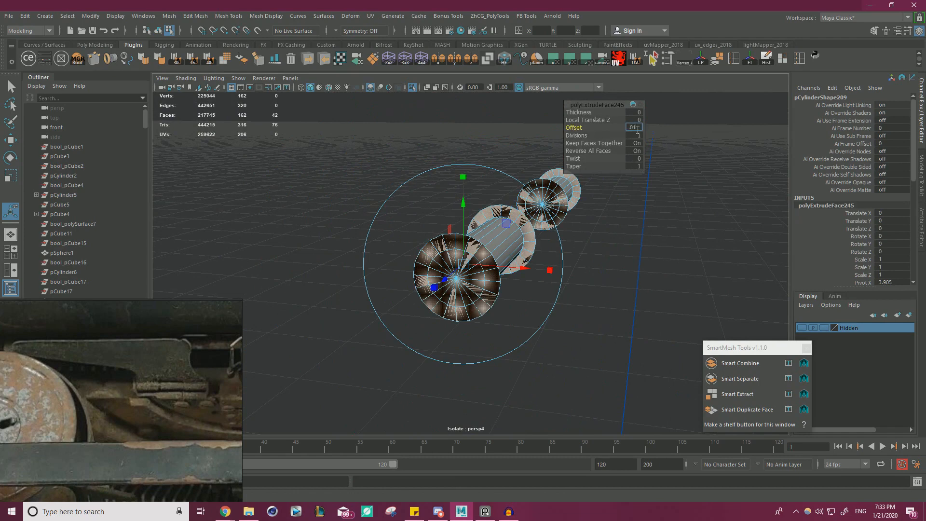
pyautogui.press('Return')
pyautogui.keyDown('alt'); pyautogui.moveTo(585, 232); pyautogui.dragTo(665, 258, button='right'); pyautogui.keyUp('alt')
pyautogui.press('w')
pyautogui.press('Delete')
pyautogui.keyDown('alt'); pyautogui.moveTo(657, 259); pyautogui.dragTo(619, 220); pyautogui.keyUp('alt')
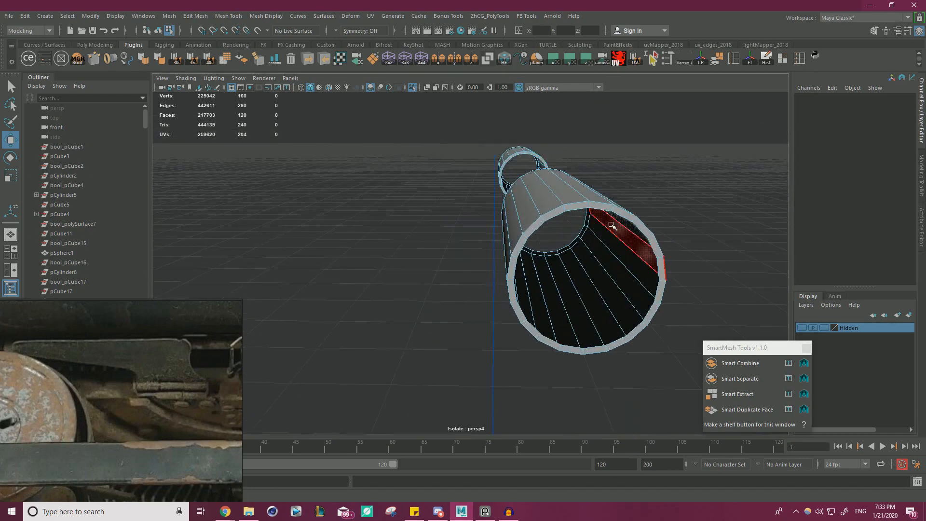
# Select the inner border edge loops at both ends of one sleeve section and bridge them into an inner wall
pyautogui.doubleClick(635, 336)
pyautogui.scroll(2, 602, 237)
pyautogui.keyDown('shift'); pyautogui.doubleClick(601, 237); pyautogui.keyUp('shift')
pyautogui.keyDown('alt'); pyautogui.moveTo(602, 237); pyautogui.dragTo(351, 207); pyautogui.keyUp('alt')
pyautogui.keyDown('shift'); pyautogui.moveTo(350, 205); pyautogui.dragTo(331, 322, button='right'); pyautogui.keyUp('shift')
# Select the inner border edge loops at both ends of the other sleeve section and bridge them into an inner wall
pyautogui.keyDown('alt'); pyautogui.moveTo(372, 314); pyautogui.dragTo(554, 226); pyautogui.keyUp('alt')
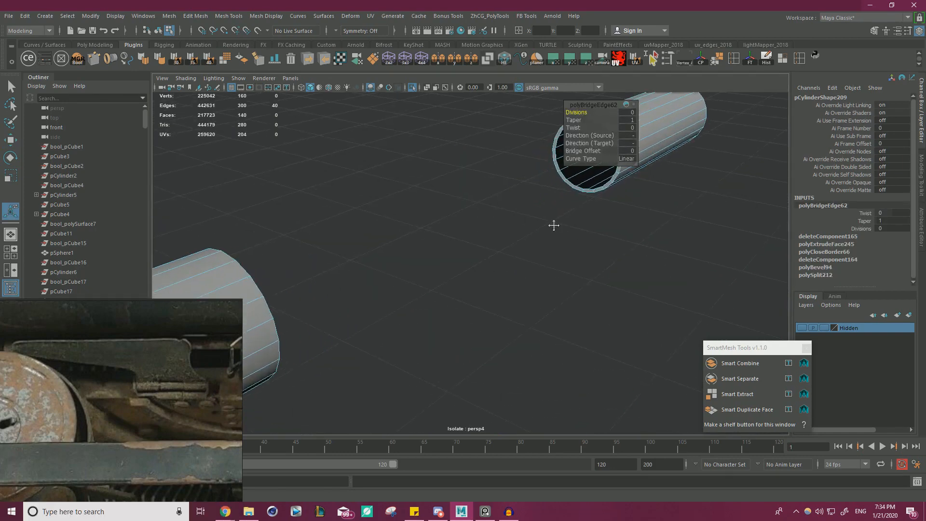
pyautogui.keyDown('alt'); pyautogui.moveTo(553, 225); pyautogui.dragTo(530, 233, button='middle'); pyautogui.keyUp('alt')
pyautogui.doubleClick(542, 216)
pyautogui.keyDown('alt'); pyautogui.moveTo(548, 219); pyautogui.dragTo(258, 207); pyautogui.keyUp('alt')
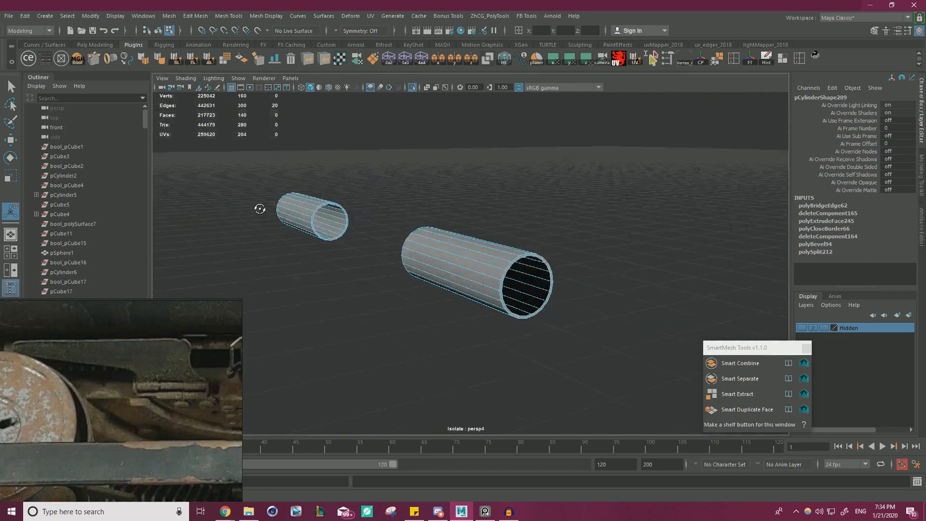
pyautogui.keyDown('alt'); pyautogui.moveTo(259, 206); pyautogui.dragTo(371, 330, button='right'); pyautogui.keyUp('alt')
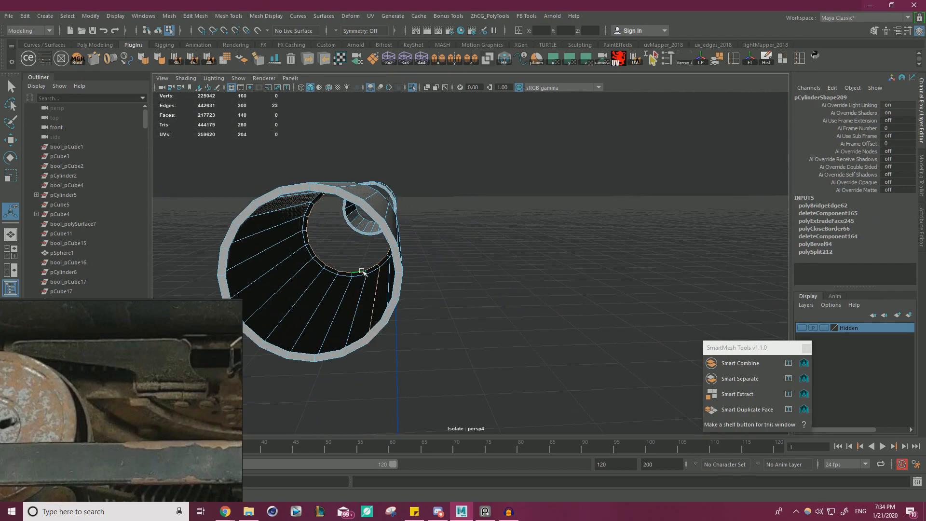
pyautogui.keyDown('shift'); pyautogui.moveTo(492, 295); pyautogui.dragTo(477, 417, button='right'); pyautogui.keyUp('shift')
# Select the inner wall faces of both sleeves and scale them inward in the Y and Z directions around the hinge rod
pyautogui.moveTo(326, 233); pyautogui.dragTo(327, 296, button='right')
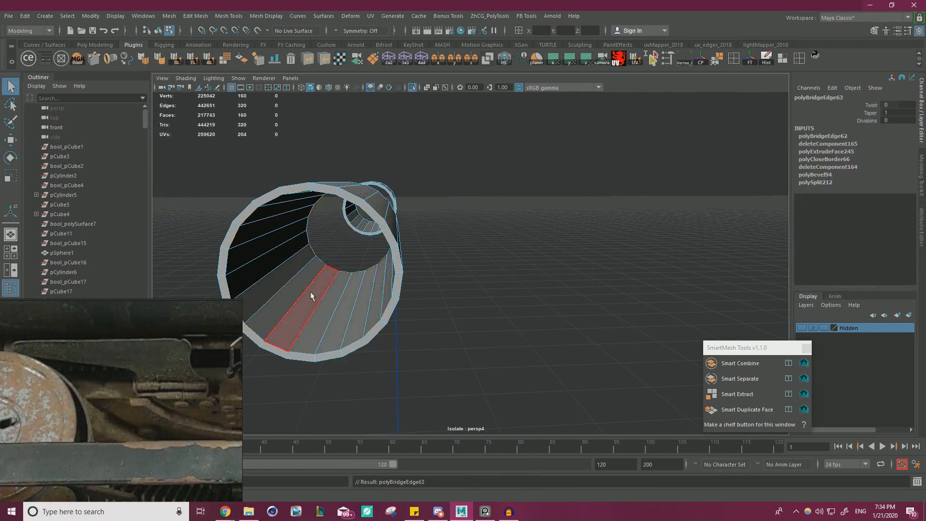
pyautogui.click(311, 295)
pyautogui.keyDown('shift'); pyautogui.doubleClick(318, 311); pyautogui.keyUp('shift')
pyautogui.keyDown('alt'); pyautogui.moveTo(419, 286); pyautogui.dragTo(487, 304); pyautogui.keyUp('alt')
pyautogui.keyDown('alt'); pyautogui.moveTo(487, 304); pyautogui.dragTo(569, 309, button='middle'); pyautogui.keyUp('alt')
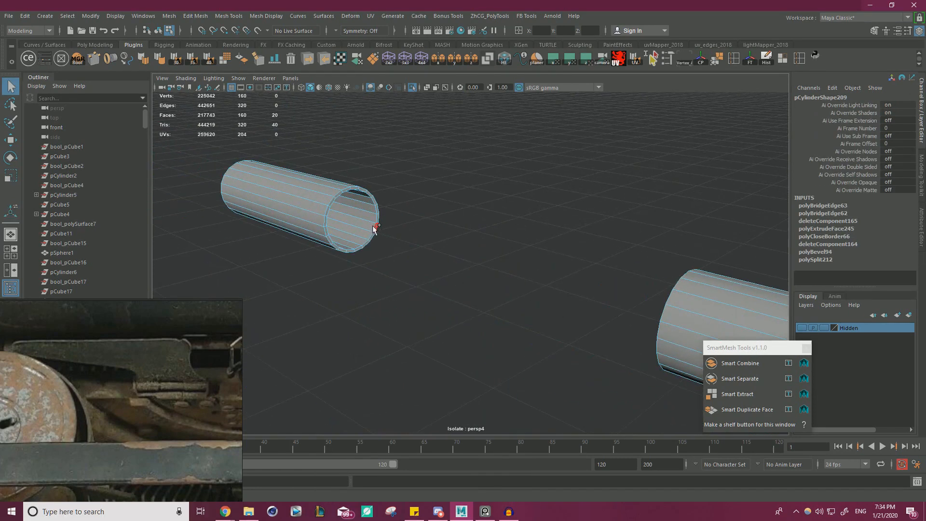
pyautogui.keyDown('shift'); pyautogui.click(361, 214); pyautogui.keyUp('shift')
pyautogui.keyDown('shift'); pyautogui.doubleClick(366, 230); pyautogui.keyUp('shift')
pyautogui.press('w')
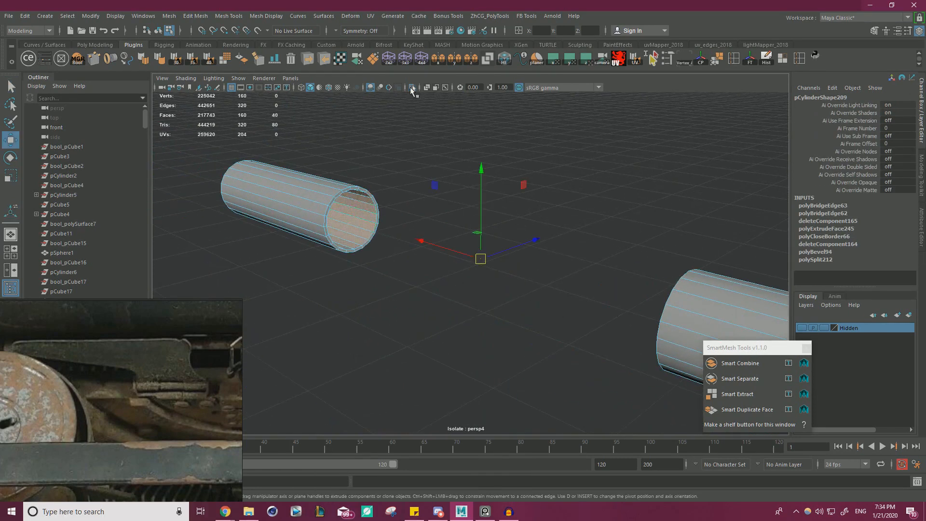
pyautogui.click(412, 91)
pyautogui.press('r')
pyautogui.press('f')
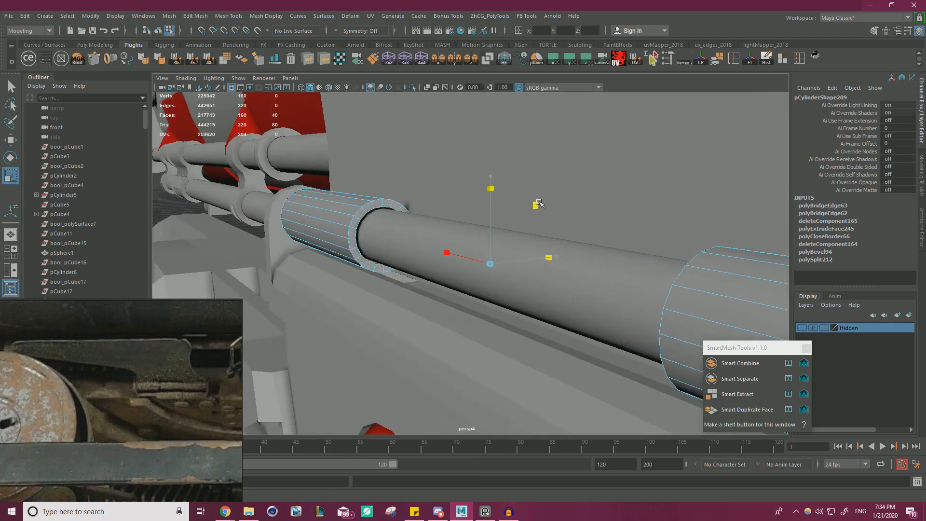
pyautogui.moveTo(537, 205); pyautogui.dragTo(400, 236)
pyautogui.scroll(-3, 461, 215)
pyautogui.press('w')
# Isolate the plate with the sleeves, show wireframe on shaded, and move the plate along Z to -0.112
pyautogui.moveTo(390, 209); pyautogui.dragTo(408, 197, button='right')
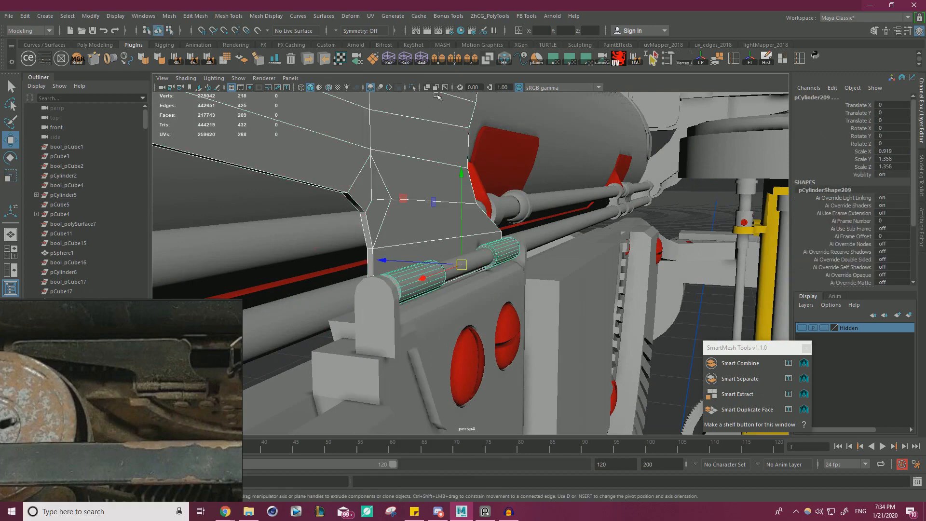
pyautogui.click(412, 87)
pyautogui.keyDown('alt'); pyautogui.moveTo(477, 182); pyautogui.dragTo(428, 295); pyautogui.keyUp('alt')
pyautogui.click(421, 313)
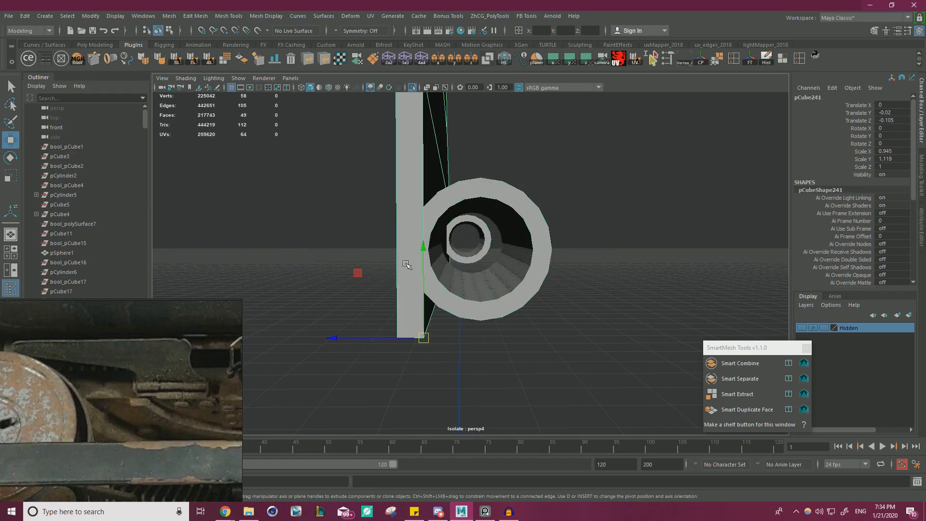
pyautogui.click(328, 87)
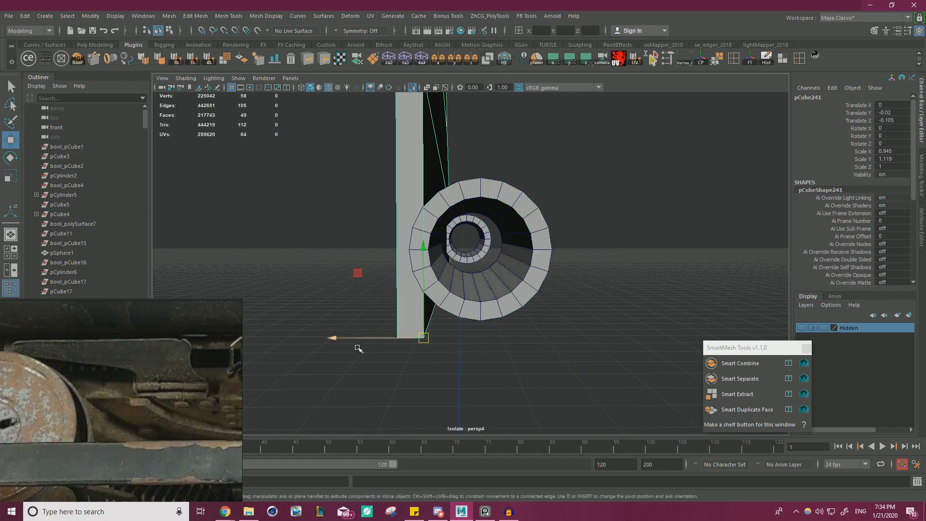
pyautogui.scroll(2, 358, 348)
pyautogui.click(352, 403)
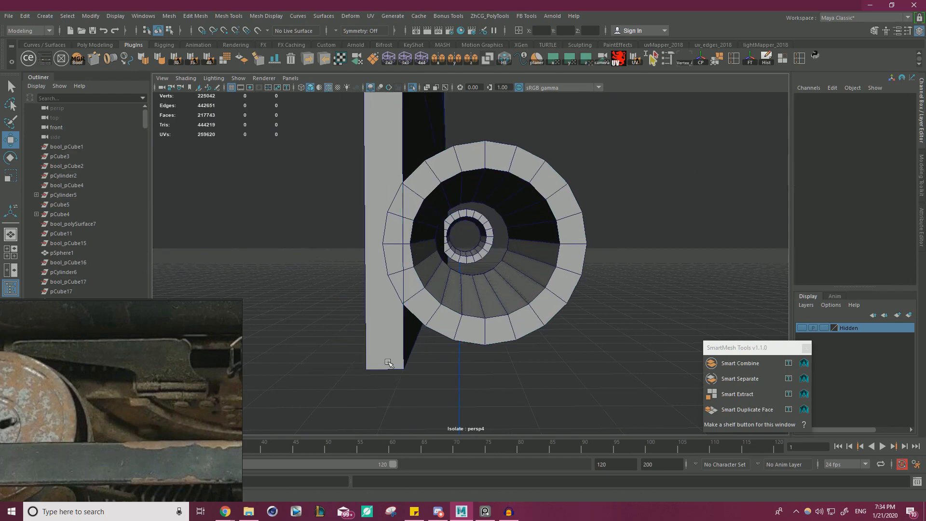
pyautogui.click(373, 324)
pyautogui.moveTo(325, 369); pyautogui.dragTo(333, 373)
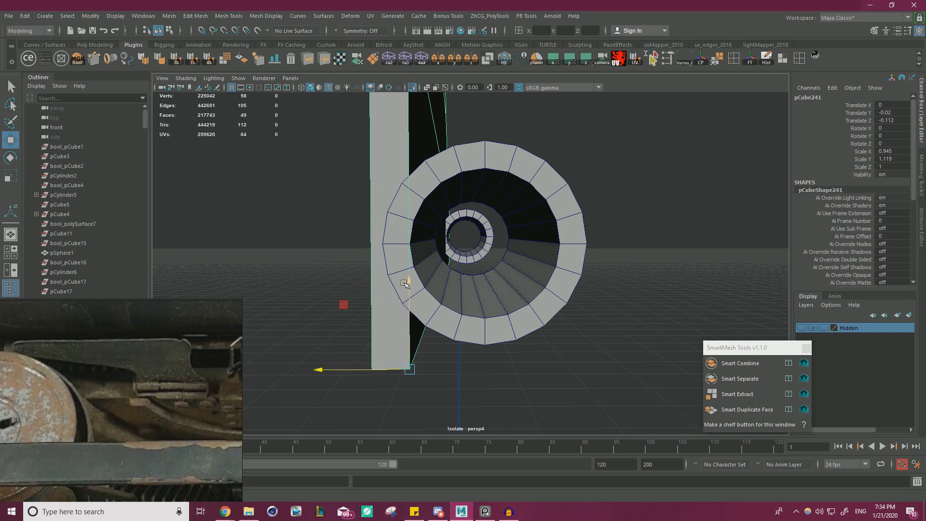
# Delete the four outer faces of the near sleeve that are embedded in the plate
pyautogui.moveTo(674, 202); pyautogui.dragTo(675, 224, button='right')
pyautogui.keyDown('alt'); pyautogui.moveTo(574, 263); pyautogui.dragTo(604, 246); pyautogui.keyUp('alt')
pyautogui.keyDown('alt'); pyautogui.moveTo(443, 277); pyautogui.dragTo(481, 243); pyautogui.keyUp('alt')
pyautogui.click(710, 200)
pyautogui.click(681, 229)
pyautogui.moveTo(725, 215); pyautogui.dragTo(724, 243, button='right')
pyautogui.click(518, 222)
pyautogui.keyDown('shift'); pyautogui.click(506, 189); pyautogui.keyUp('shift')
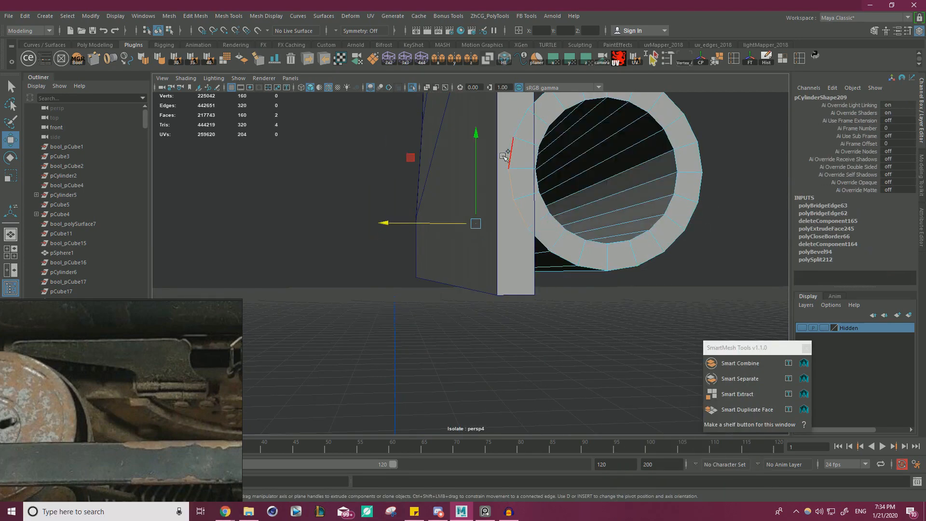
pyautogui.keyDown('shift'); pyautogui.click(506, 156); pyautogui.keyUp('shift')
pyautogui.keyDown('shift'); pyautogui.click(512, 130); pyautogui.keyUp('shift')
pyautogui.keyDown('alt'); pyautogui.moveTo(576, 159); pyautogui.dragTo(559, 174); pyautogui.keyUp('alt')
pyautogui.press('Delete')
# Insert two edge loops across the plate's lower end, near the upper and lower crossings with the sleeve rim
pyautogui.keyDown('alt'); pyautogui.moveTo(560, 175); pyautogui.dragTo(589, 174, button='right'); pyautogui.keyUp('alt')
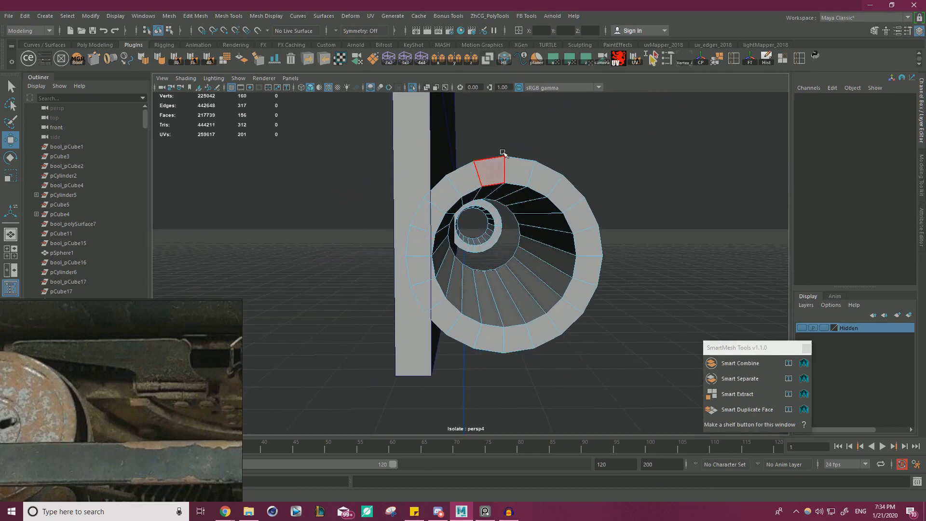
pyautogui.moveTo(585, 140); pyautogui.dragTo(630, 111, button='right')
pyautogui.click(421, 170)
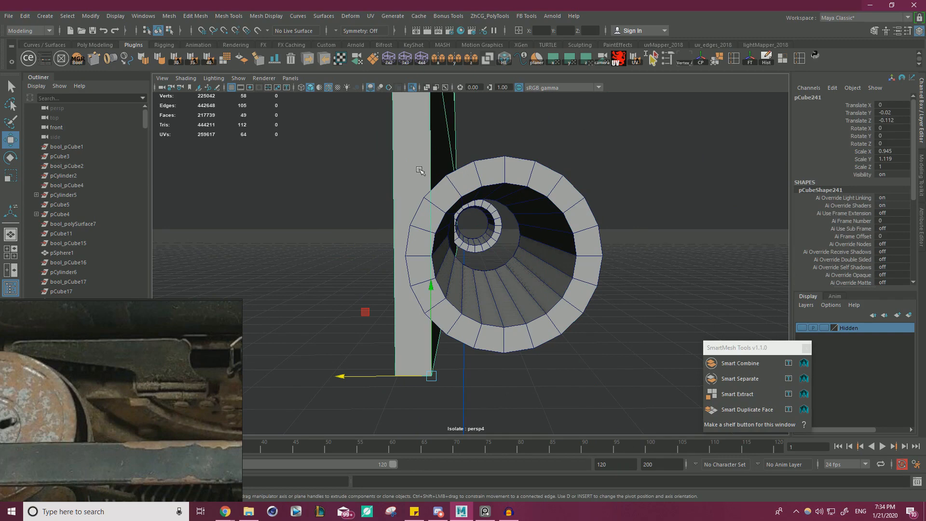
pyautogui.hotkey('ctrl', 'shift', 'x')
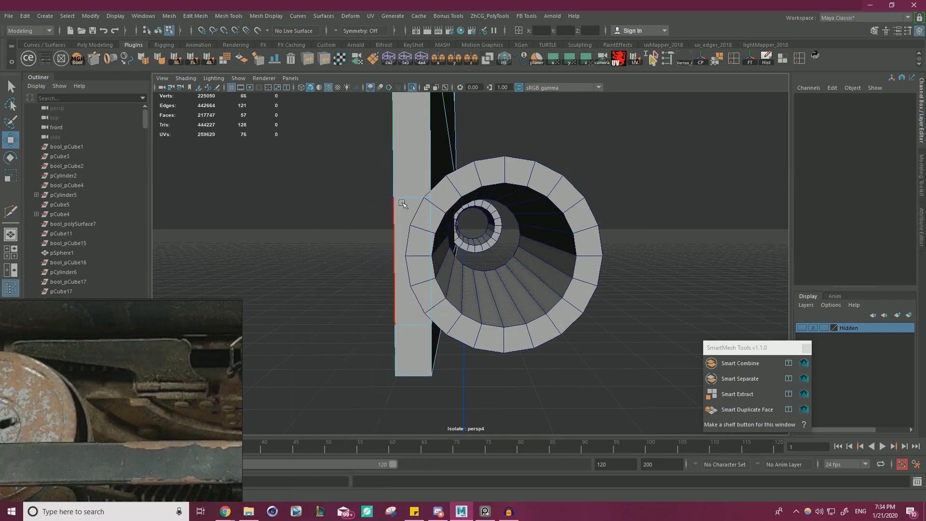
pyautogui.keyDown('ctrl'); pyautogui.click(408, 313); pyautogui.keyUp('ctrl')
# Snap the plate's upper new edge loop vertically to the height of the sleeve rim vertex where rim and plate meet
pyautogui.press('w')
pyautogui.moveTo(445, 187); pyautogui.dragTo(444, 149)
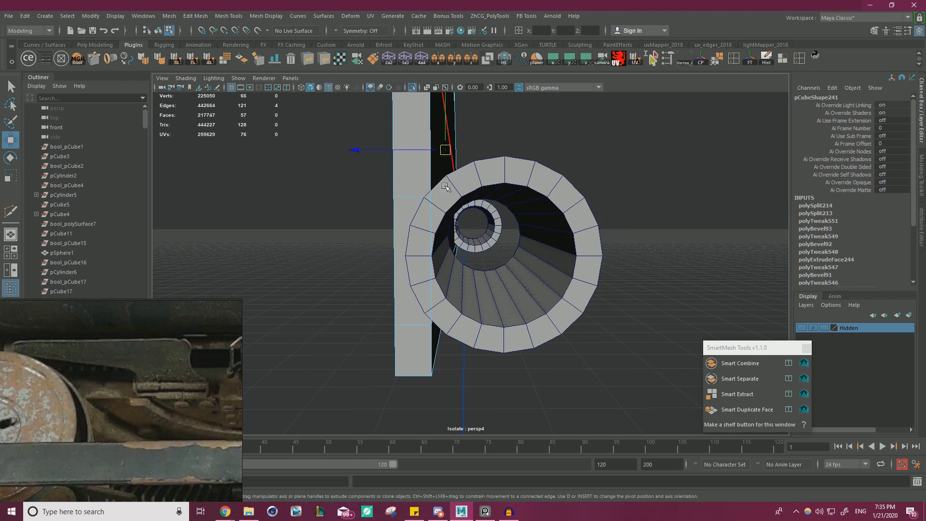
pyautogui.hotkey('ctrl', 'z')
pyautogui.press('v')
pyautogui.moveTo(446, 181)
pyautogui.mouseDown()
pyautogui.moveTo(427, 189)
pyautogui.moveTo(455, 195)
pyautogui.mouseUp()
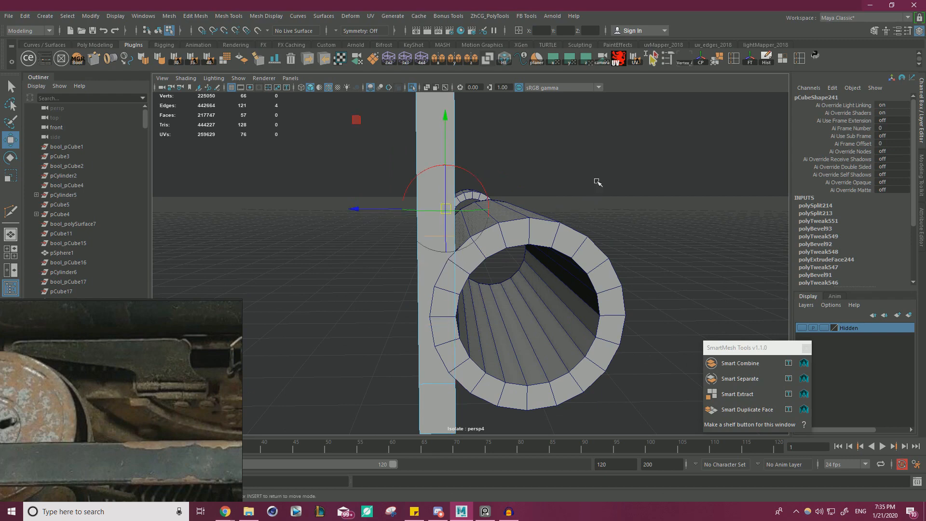
pyautogui.press('v')
pyautogui.moveTo(445, 167); pyautogui.dragTo(384, 254)
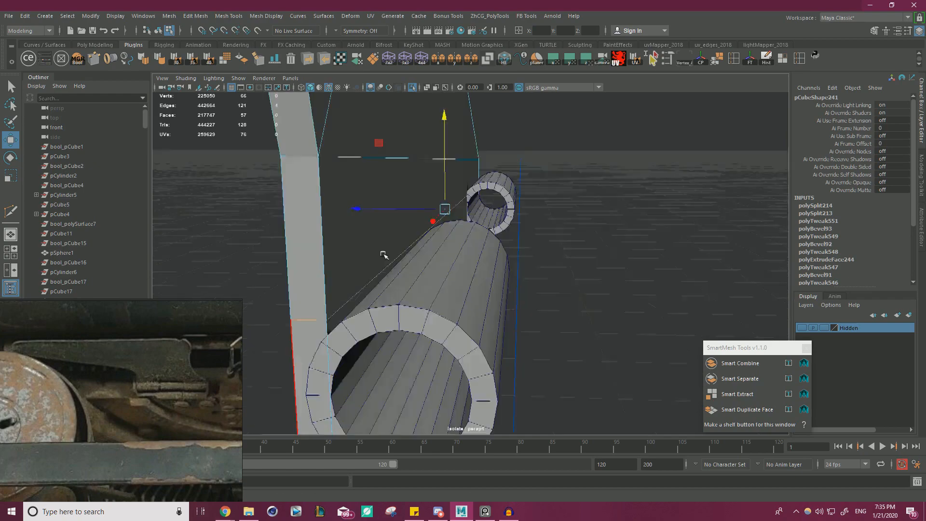
pyautogui.keyDown('alt'); pyautogui.moveTo(385, 255); pyautogui.dragTo(482, 207, button='middle'); pyautogui.keyUp('alt')
pyautogui.keyDown('alt'); pyautogui.moveTo(482, 207); pyautogui.dragTo(525, 187); pyautogui.keyUp('alt')
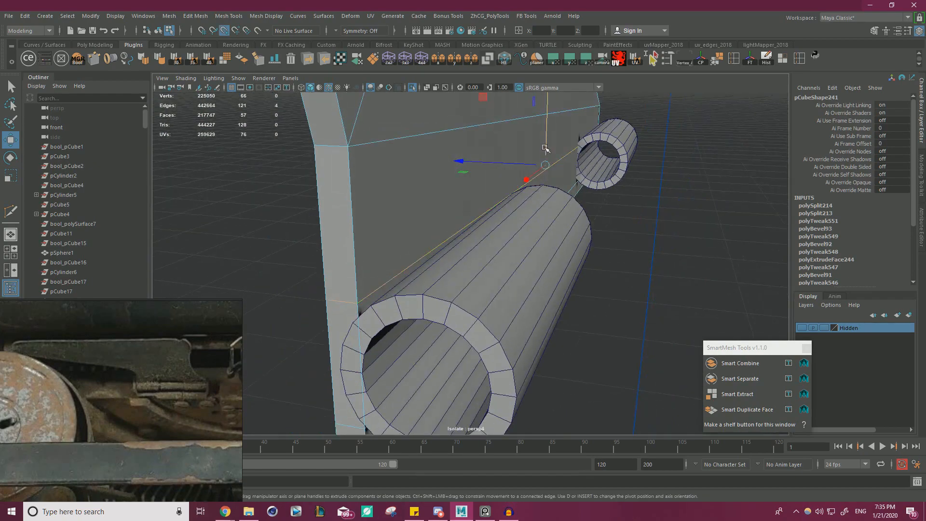
pyautogui.press('r')
pyautogui.moveTo(548, 141); pyautogui.dragTo(416, 510)
pyautogui.press('w')
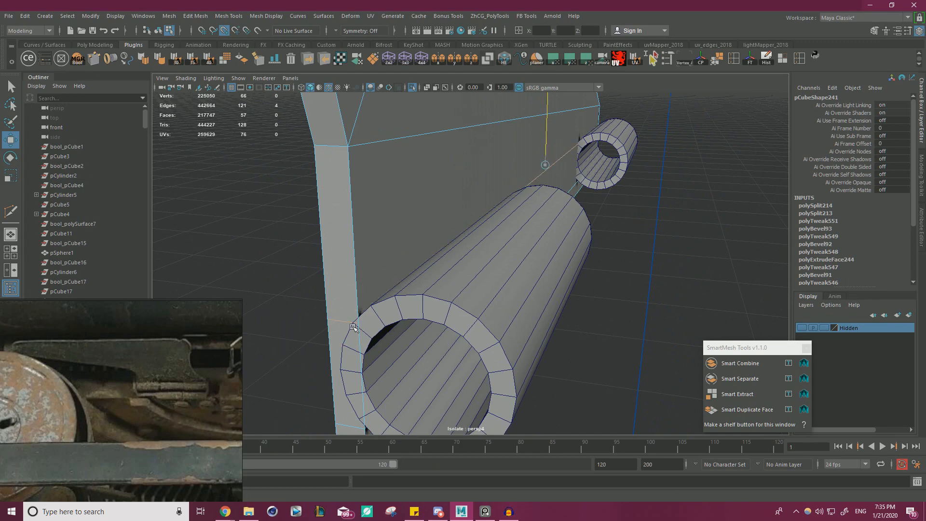
# Snap the plate's lower new edge loop vertically to the height of the lower sleeve rim vertex
pyautogui.keyDown('alt'); pyautogui.moveTo(355, 328); pyautogui.dragTo(485, 297); pyautogui.keyUp('alt')
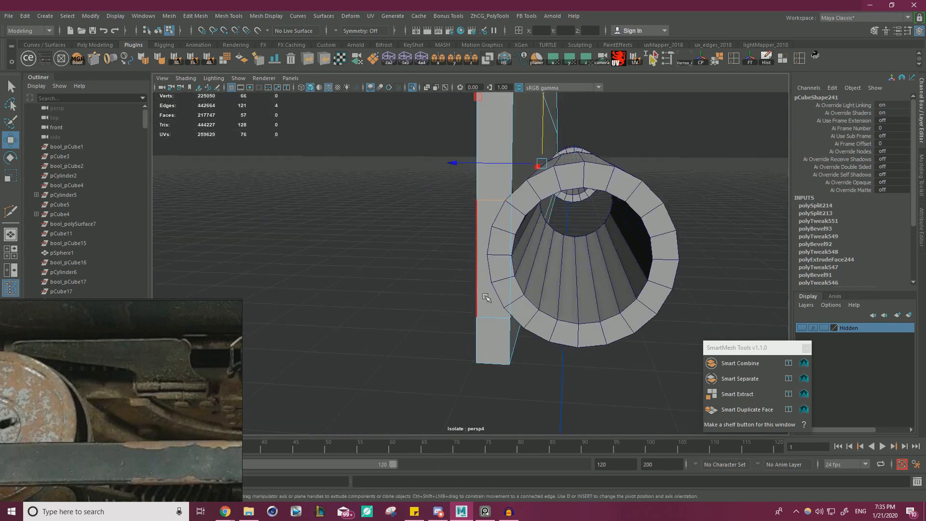
pyautogui.click(486, 318)
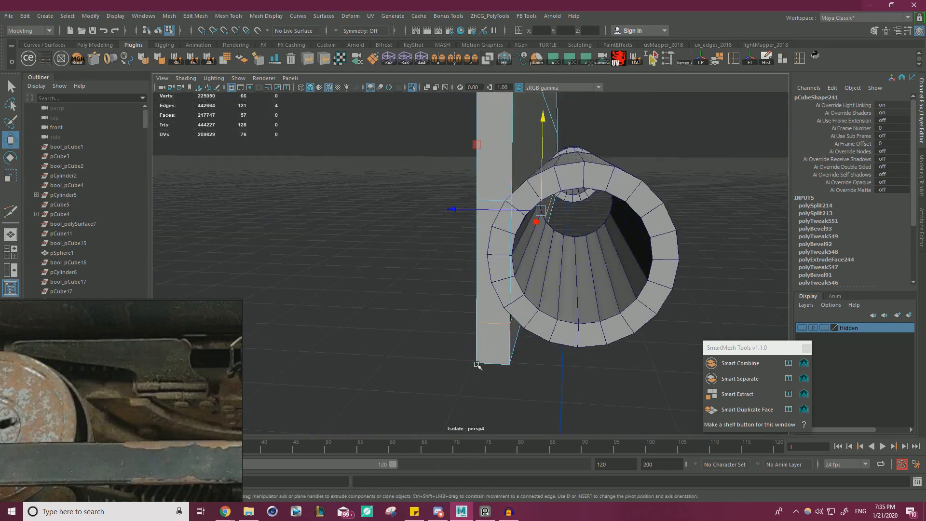
pyautogui.press('v')
pyautogui.moveTo(543, 185); pyautogui.dragTo(543, 185)
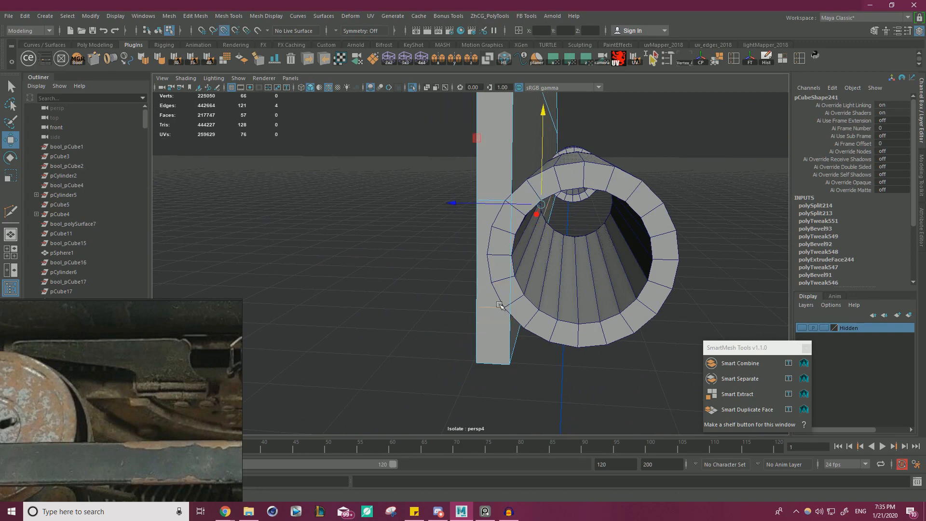
# Delete the plate's sleeve-side face between the two new edge loops
pyautogui.moveTo(395, 234); pyautogui.dragTo(391, 266, button='right')
pyautogui.keyDown('alt'); pyautogui.moveTo(392, 268); pyautogui.dragTo(434, 294); pyautogui.keyUp('alt')
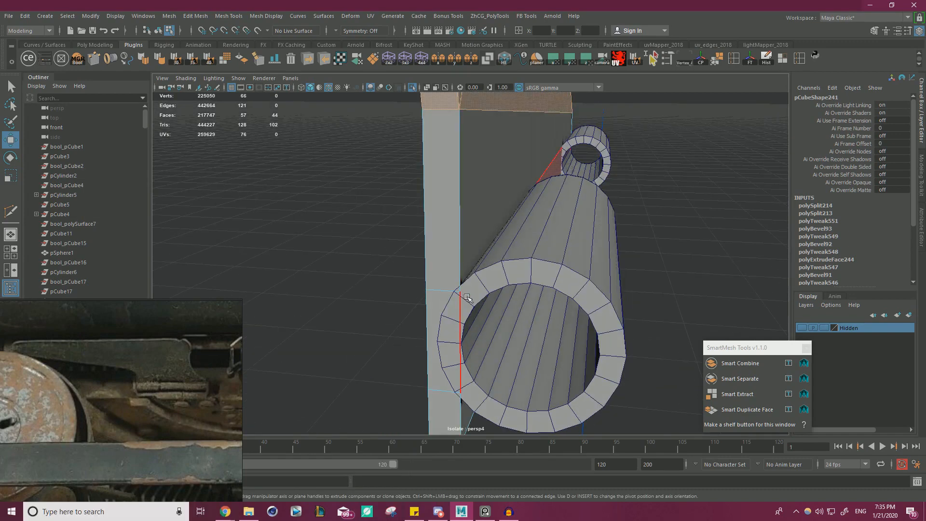
pyautogui.click(466, 295)
pyautogui.press('Delete')
pyautogui.moveTo(444, 236); pyautogui.dragTo(453, 238, button='right')
pyautogui.keyDown('alt'); pyautogui.moveTo(400, 379); pyautogui.dragTo(506, 284); pyautogui.keyUp('alt')
pyautogui.hotkey('ctrl', 'z')
# Cut an edge path into the plate's narrow end face with Multi-Cut, following the sleeve rim's curve between the two loops
pyautogui.keyDown('alt'); pyautogui.moveTo(585, 263); pyautogui.dragTo(579, 269); pyautogui.keyUp('alt')
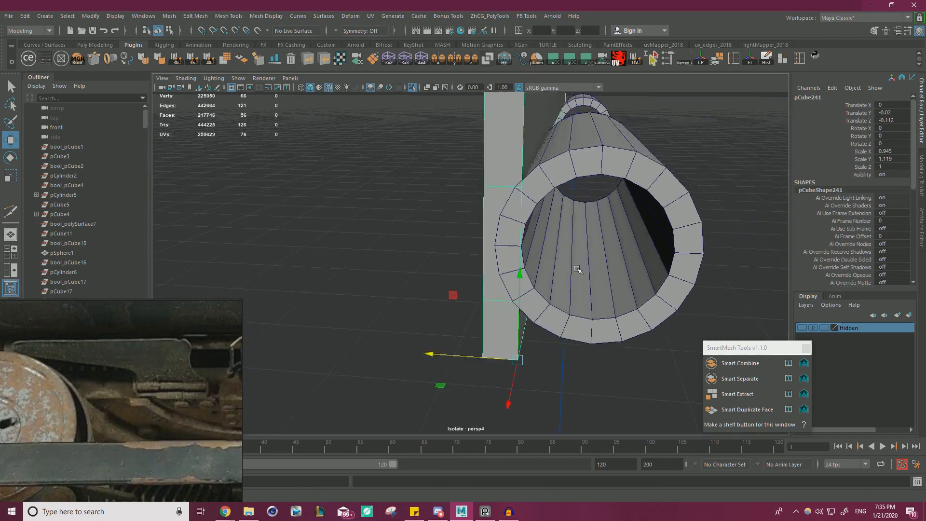
pyautogui.scroll(1, 569, 267)
pyautogui.click(579, 157)
pyautogui.moveTo(547, 133); pyautogui.dragTo(566, 133)
pyautogui.moveTo(619, 167); pyautogui.dragTo(528, 204, button='middle')
pyautogui.click(502, 185)
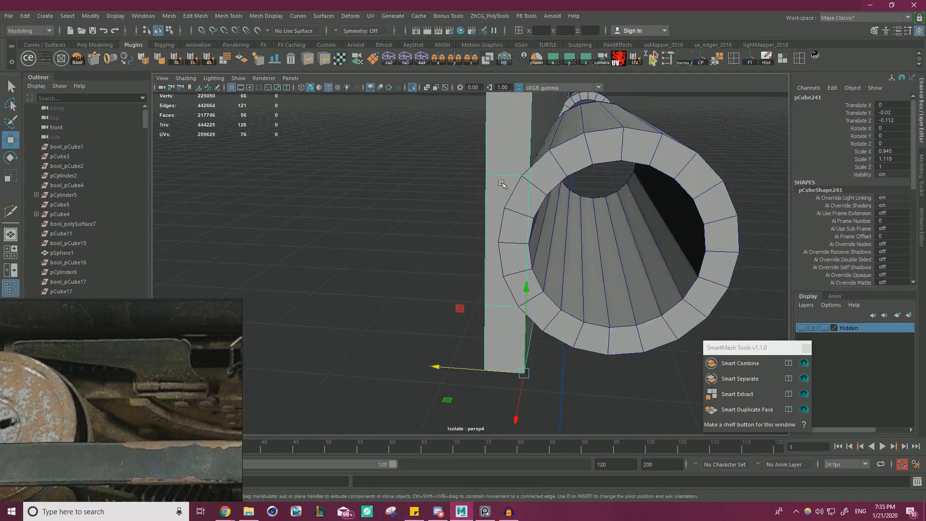
pyautogui.hotkey('ctrl', 'shift', 'x')
pyautogui.scroll(2, 519, 183)
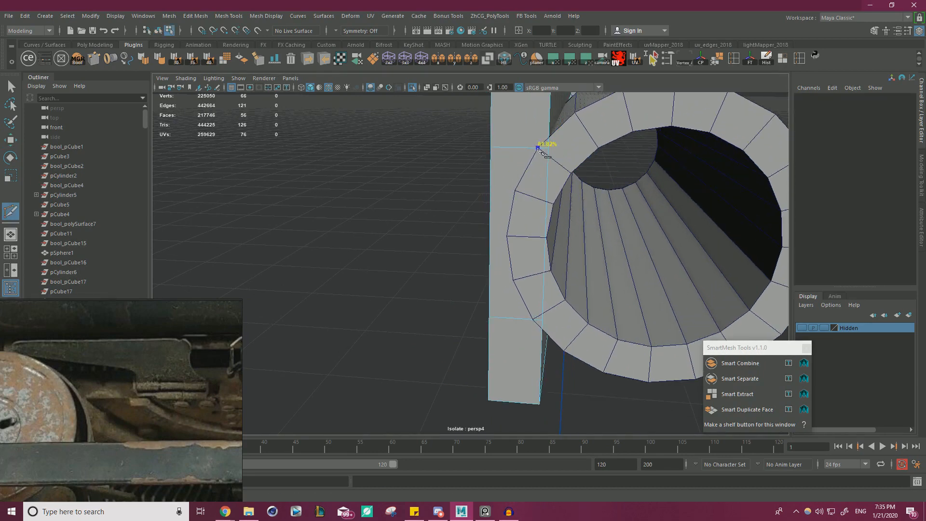
pyautogui.hotkey('ctrl', 'z')
pyautogui.click(502, 235)
pyautogui.click(507, 284)
pyautogui.click(530, 320)
# Snap the new cut vertices on the plate's end face onto the matching outer vertices of the sleeve rim
pyautogui.press('w')
pyautogui.moveTo(531, 233); pyautogui.dragTo(494, 231, button='right')
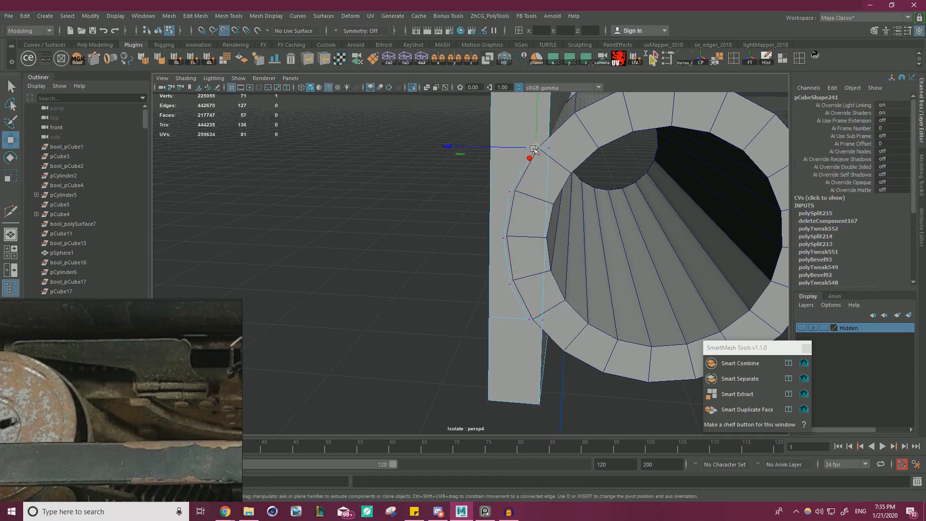
pyautogui.click(515, 191)
pyautogui.click(503, 238)
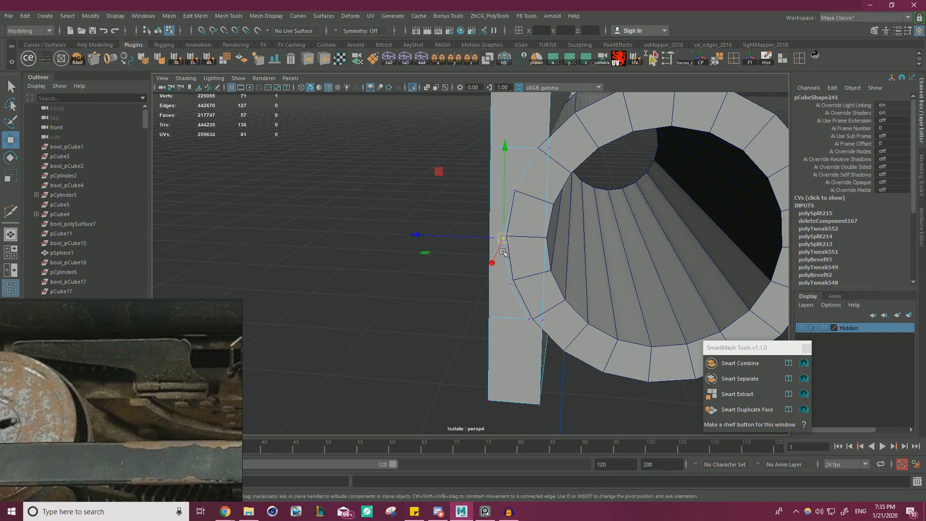
pyautogui.press('v')
pyautogui.moveTo(503, 252); pyautogui.dragTo(505, 250, button='middle')
pyautogui.click(511, 285)
pyautogui.press('v')
pyautogui.moveTo(513, 295); pyautogui.dragTo(514, 305, button='middle')
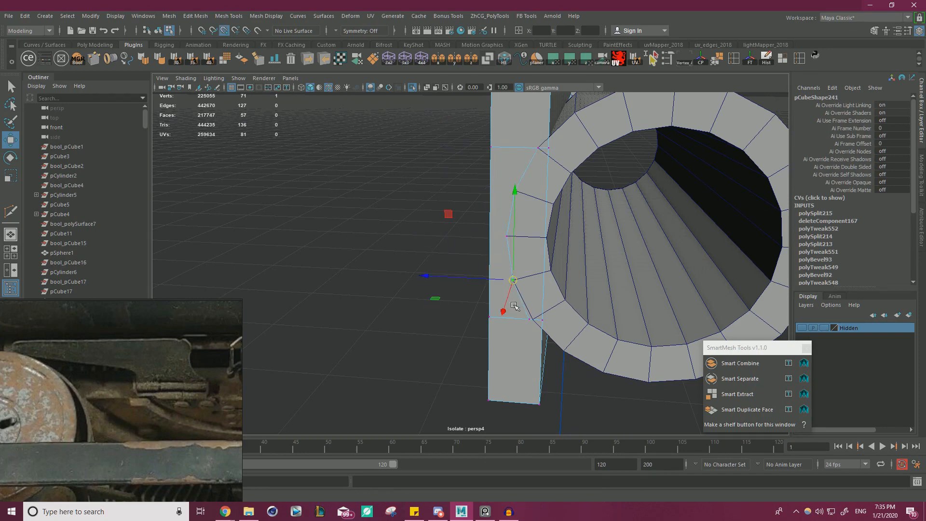
pyautogui.click(529, 319)
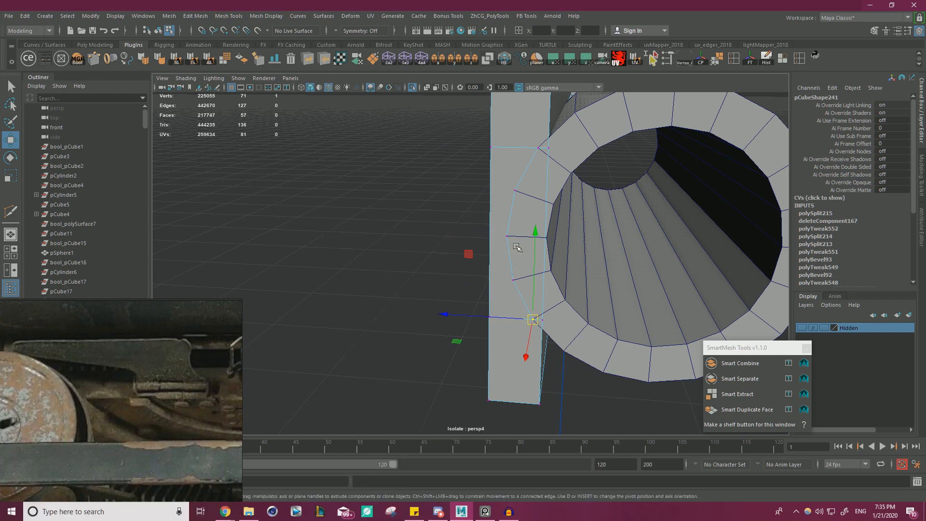
# Delete the plate's end face portion that overlaps the sleeve rim
pyautogui.press('F11')
pyautogui.click(534, 231)
pyautogui.press('Delete')
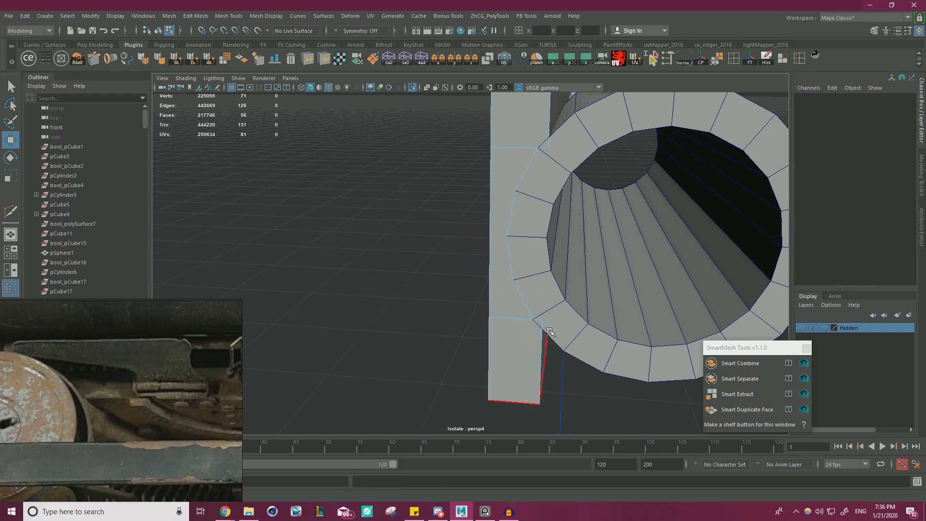
# Cut a small corner piece from the plate's end face beside the lower sleeve rim with Multi-Cut, and delete that piece
pyautogui.keyDown('alt'); pyautogui.moveTo(504, 148); pyautogui.dragTo(502, 150, button='middle'); pyautogui.keyUp('alt')
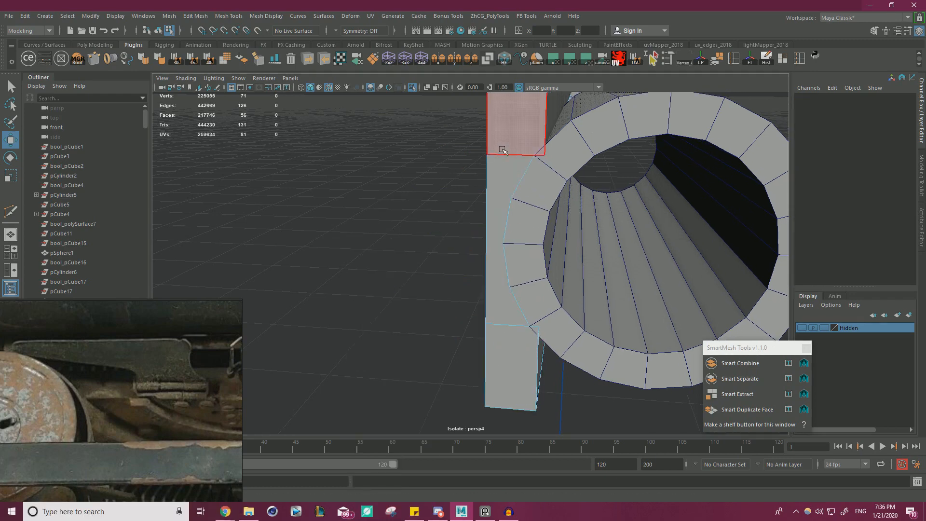
pyautogui.press('y')
pyautogui.scroll(4, 512, 257)
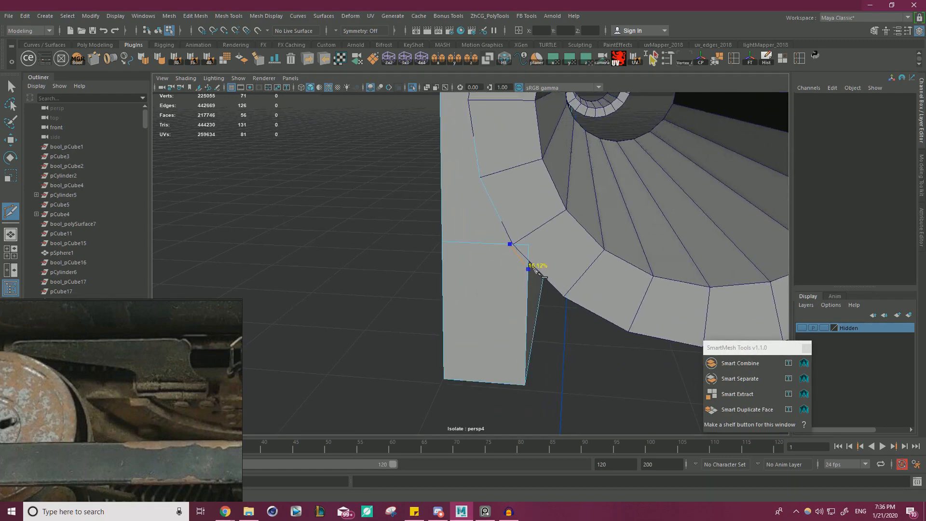
pyautogui.press('w')
pyautogui.click(524, 251)
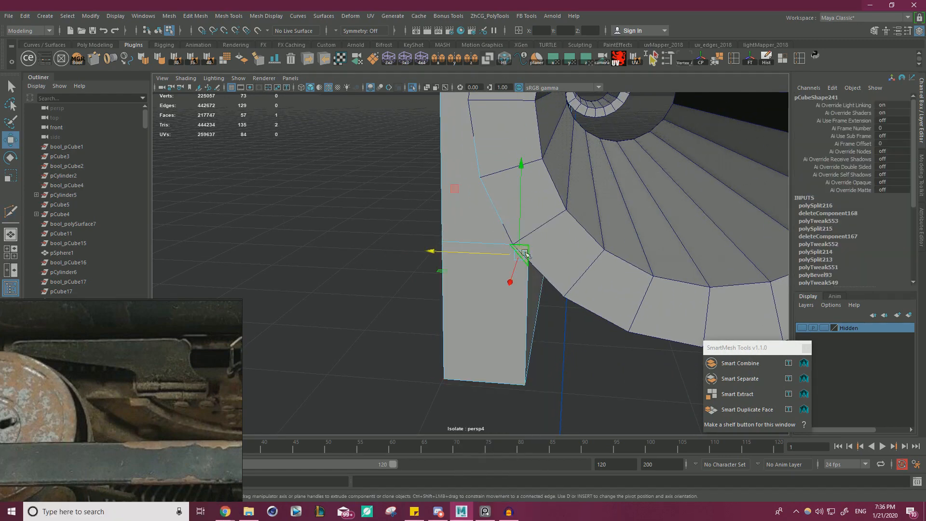
pyautogui.press('Delete')
# Undo the corner cut and the deletion of the end face portion that overlaps the sleeve rim
pyautogui.keyDown('alt'); pyautogui.moveTo(489, 258); pyautogui.dragTo(508, 242); pyautogui.keyUp('alt')
pyautogui.hotkey('ctrl', 'z')
pyautogui.hotkey('ctrl', 'z')
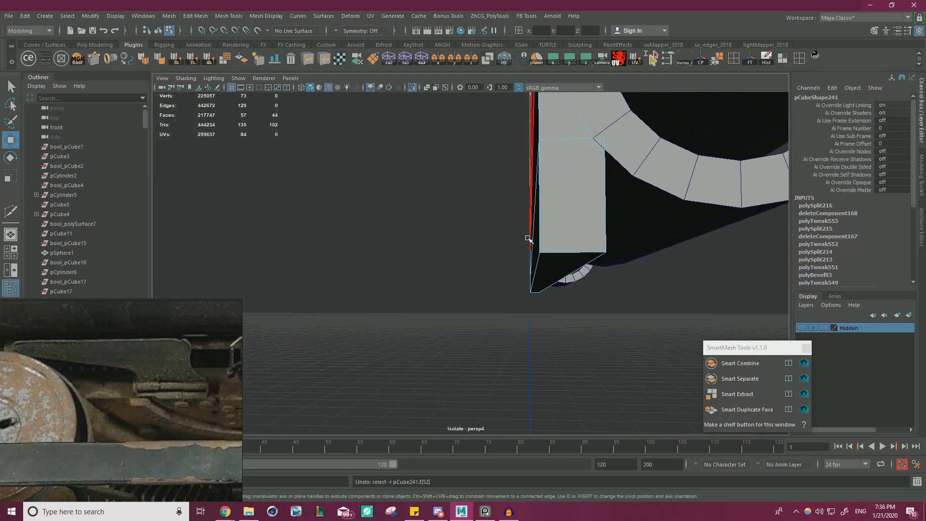
pyautogui.keyDown('alt'); pyautogui.moveTo(527, 238); pyautogui.dragTo(464, 284, button='middle'); pyautogui.keyUp('alt')
pyautogui.hotkey('ctrl', 'z')
pyautogui.hotkey('ctrl', 'z')
pyautogui.hotkey('ctrl', 'z')
pyautogui.keyDown('alt'); pyautogui.moveTo(464, 284); pyautogui.dragTo(493, 292, button='right'); pyautogui.keyUp('alt')
pyautogui.hotkey('ctrl', 'z')
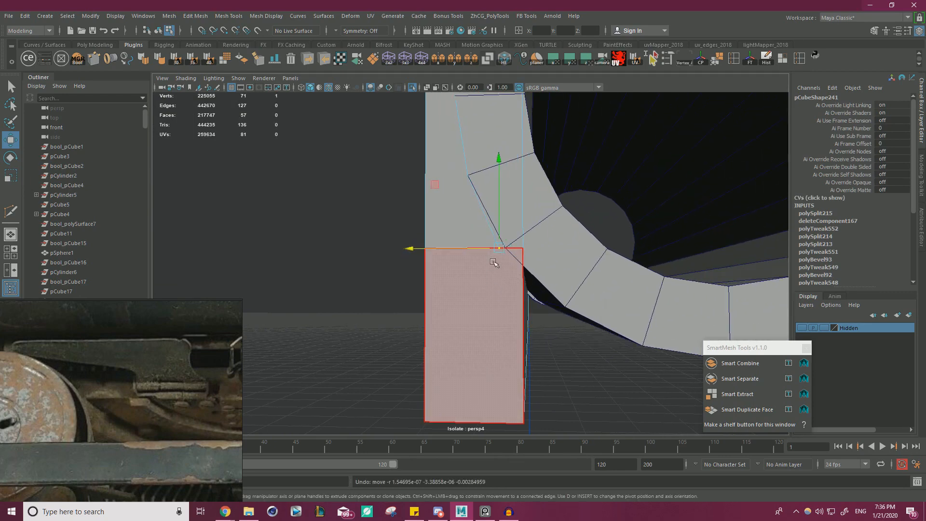
# Snap the end face's lower loop vertex onto the matching outer vertex of the sleeve rim, and test shifting the plate along Z
pyautogui.press('v')
pyautogui.moveTo(499, 247); pyautogui.dragTo(478, 256)
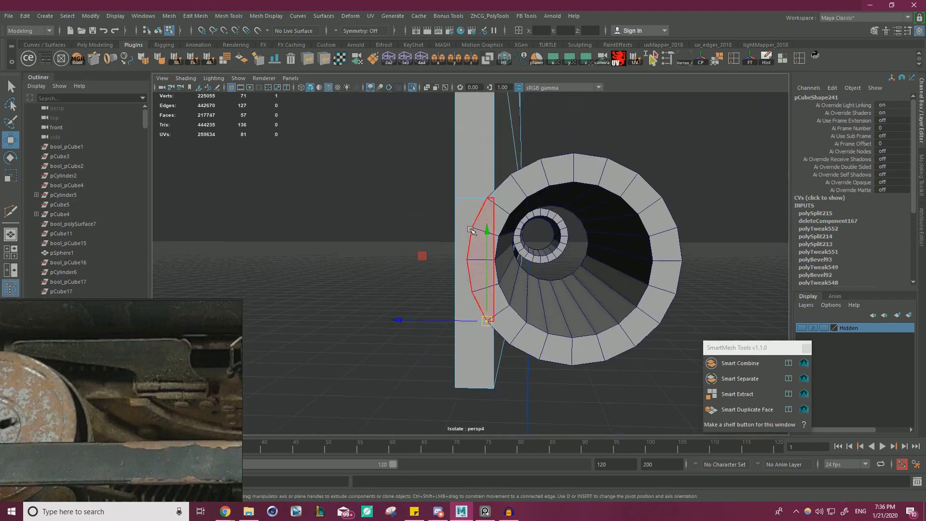
pyautogui.press('F8')
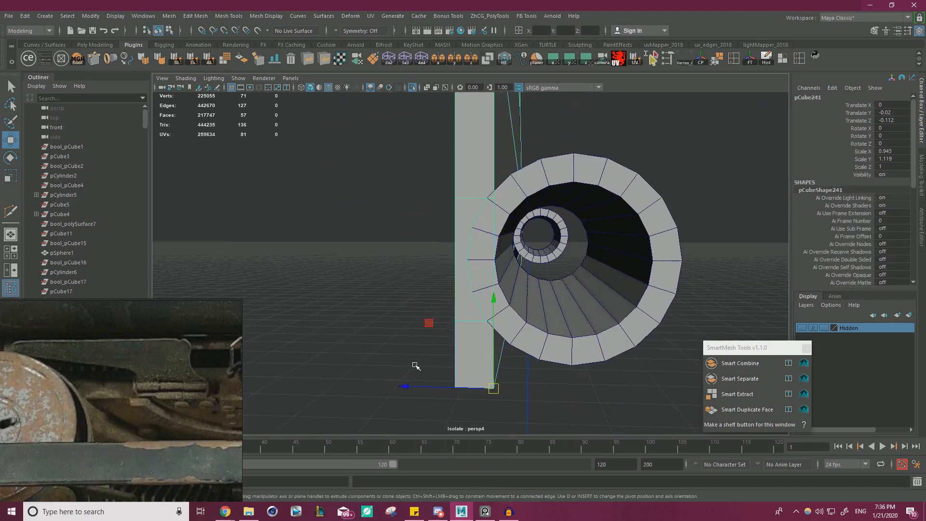
pyautogui.moveTo(425, 390); pyautogui.dragTo(396, 389)
pyautogui.hotkey('ctrl', 'z')
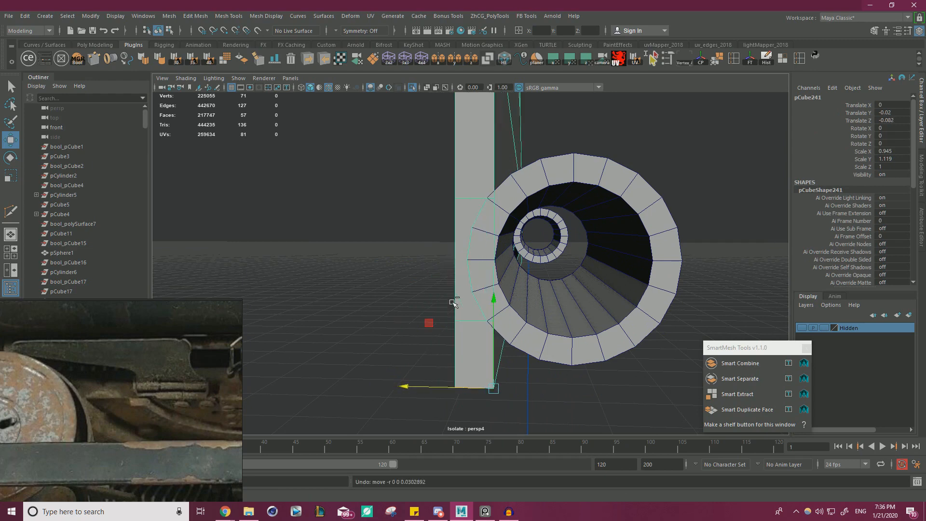
# Delete the curved piece of the plate's end face enclosed by the sleeve rim
pyautogui.rightClick(363, 231)
pyautogui.click(363, 256)
pyautogui.click(471, 264)
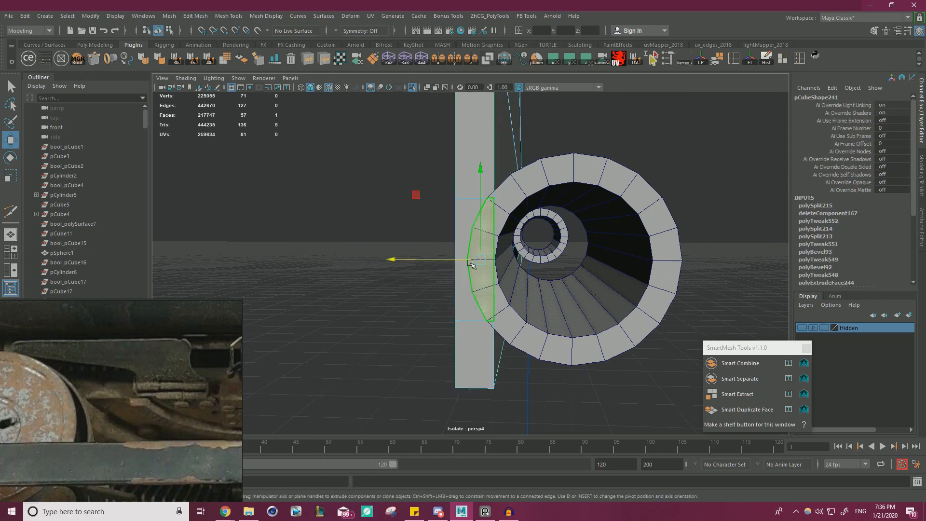
pyautogui.press('Delete')
pyautogui.scroll(4, 479, 197)
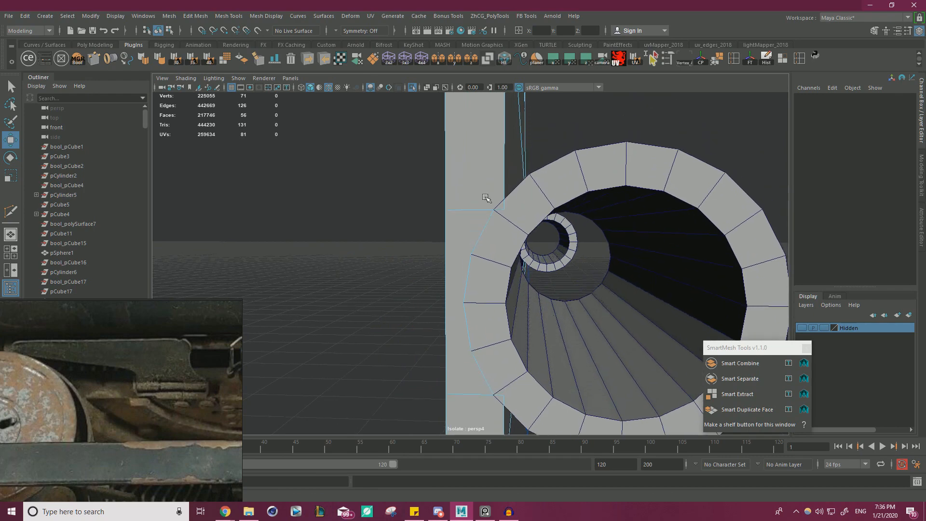
# Undo the end face deletion, the rim-shaped cut and the two edge loops on the plate
pyautogui.click(500, 204)
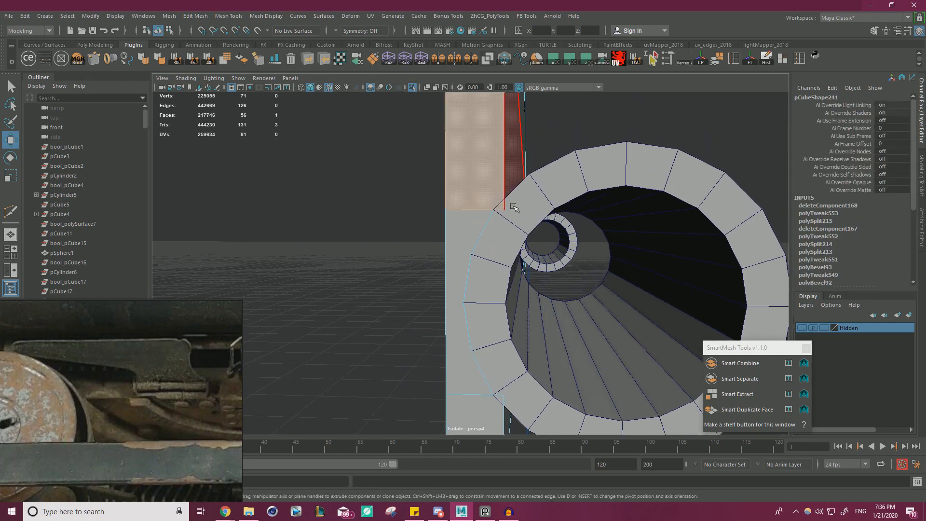
pyautogui.keyDown('alt'); pyautogui.moveTo(556, 191); pyautogui.dragTo(520, 218); pyautogui.keyUp('alt')
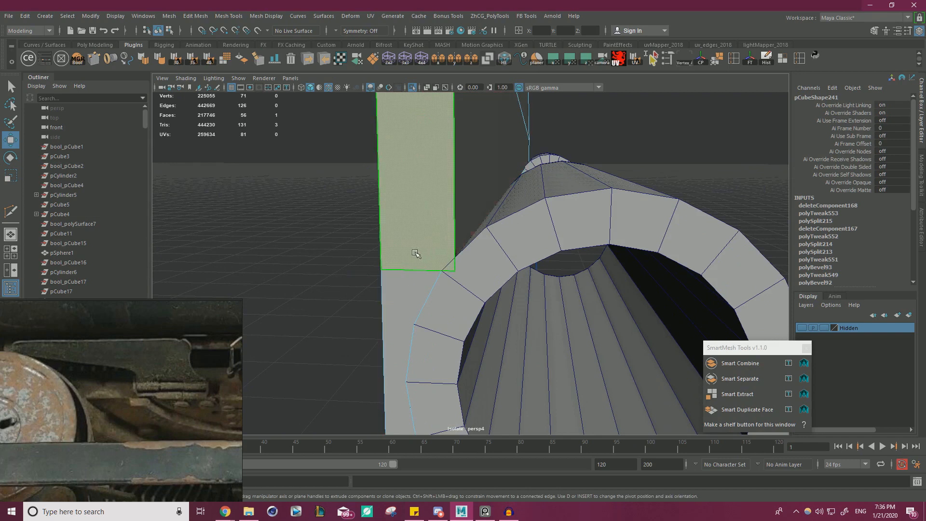
pyautogui.hotkey('ctrl', 'z')
pyautogui.hotkey('ctrl', 'z')
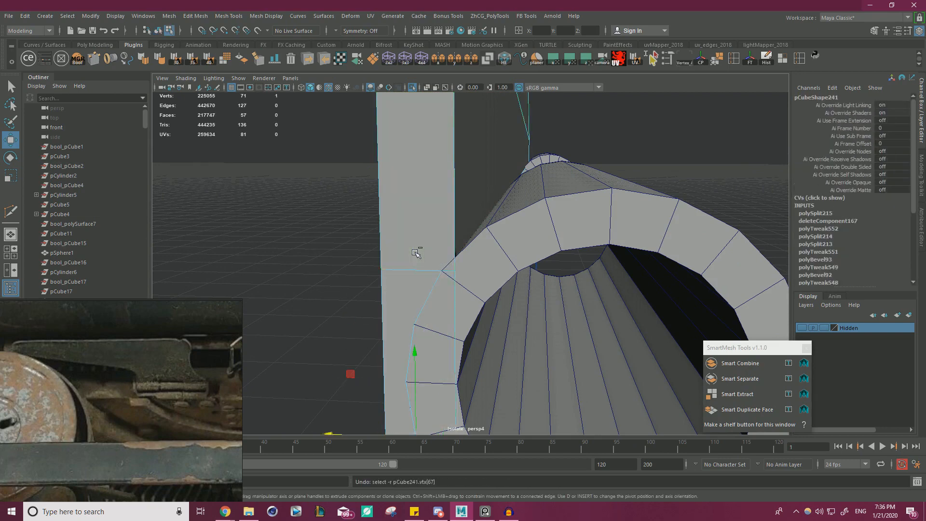
pyautogui.hotkey('ctrl', 'z')
pyautogui.hotkey('ctrl', 'z')
pyautogui.hotkey('ctrl', 'z')
pyautogui.hotkey('ctrl', 'z')
pyautogui.hotkey('ctrl', 'z')
pyautogui.hotkey('ctrl', 'z')
pyautogui.hotkey('ctrl', 'z')
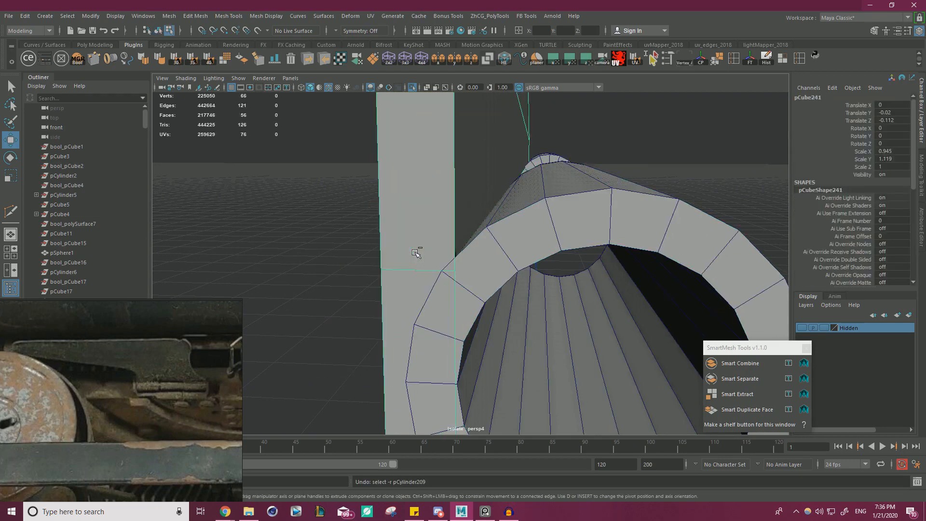
pyautogui.hotkey('ctrl', 'z')
pyautogui.hotkey('ctrl', 'z')
pyautogui.hotkey('ctrl', 'z')
pyautogui.hotkey('ctrl', 'z')
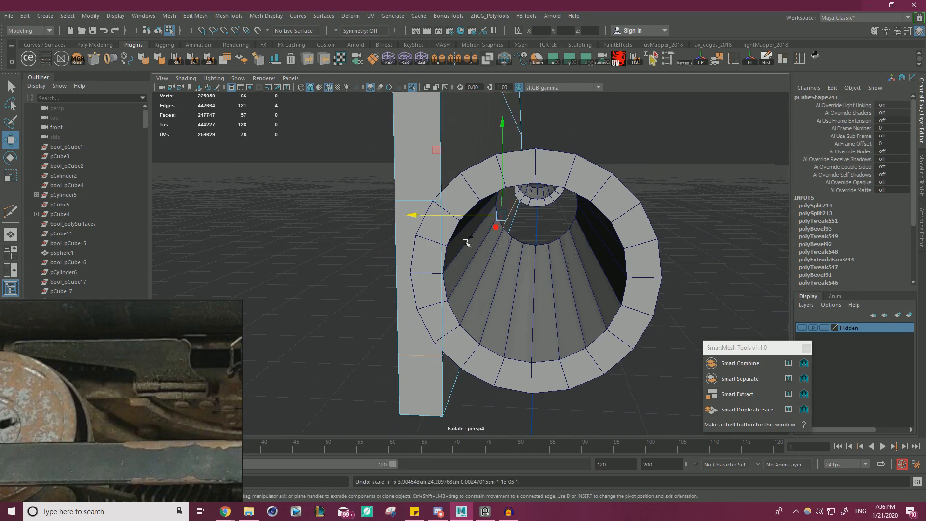
pyautogui.hotkey('ctrl', 'z')
pyautogui.hotkey('ctrl', 'z')
pyautogui.hotkey('ctrl', 'z')
pyautogui.hotkey('ctrl', 'z')
pyautogui.hotkey('ctrl', 'z')
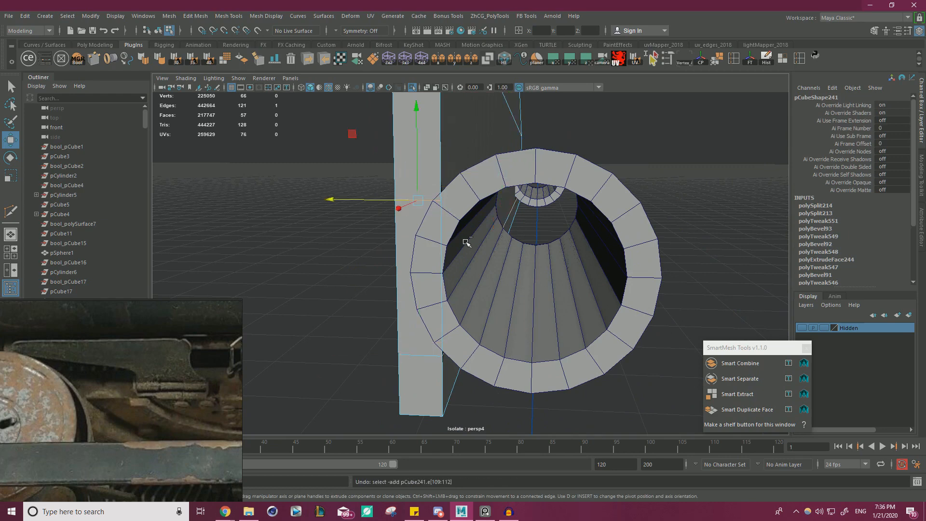
pyautogui.hotkey('ctrl', 'z')
pyautogui.hotkey('ctrl', 'z')
pyautogui.hotkey('ctrl', 'z')
pyautogui.hotkey('ctrl', 'z')
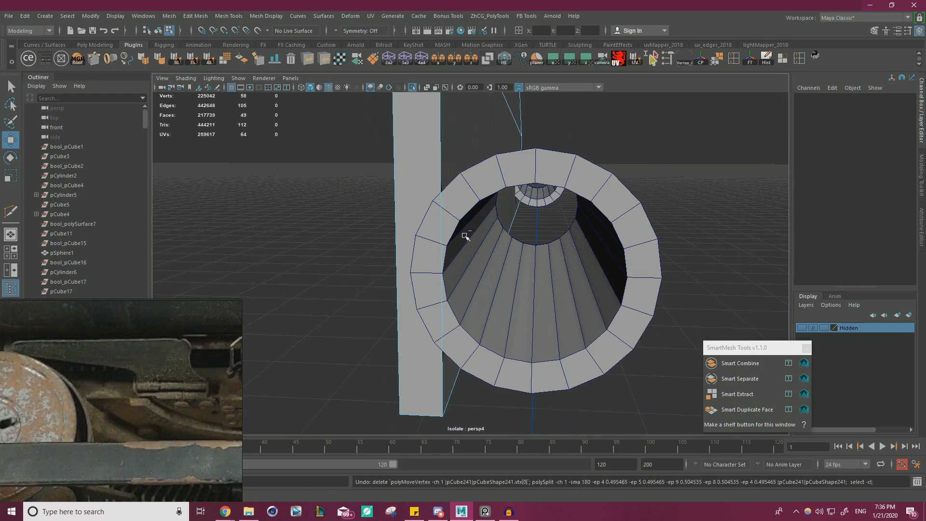
# Try to move the sleeves along Z away from the plate
pyautogui.rightClick(408, 194)
pyautogui.click(505, 254)
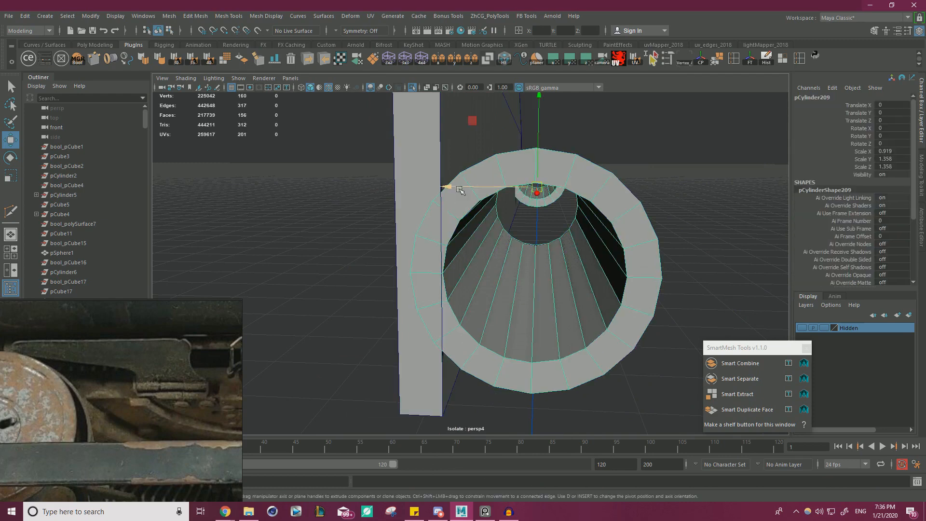
pyautogui.moveTo(459, 190); pyautogui.dragTo(487, 191)
pyautogui.keyDown('alt'); pyautogui.moveTo(596, 219); pyautogui.dragTo(616, 223); pyautogui.keyUp('alt')
# Undo the sleeve move and the earlier deletion of the sleeve faces inside the plate
pyautogui.hotkey('ctrl', 'z')
pyautogui.hotkey('ctrl', 'z')
pyautogui.hotkey('ctrl', 'z')
pyautogui.hotkey('ctrl', 'z')
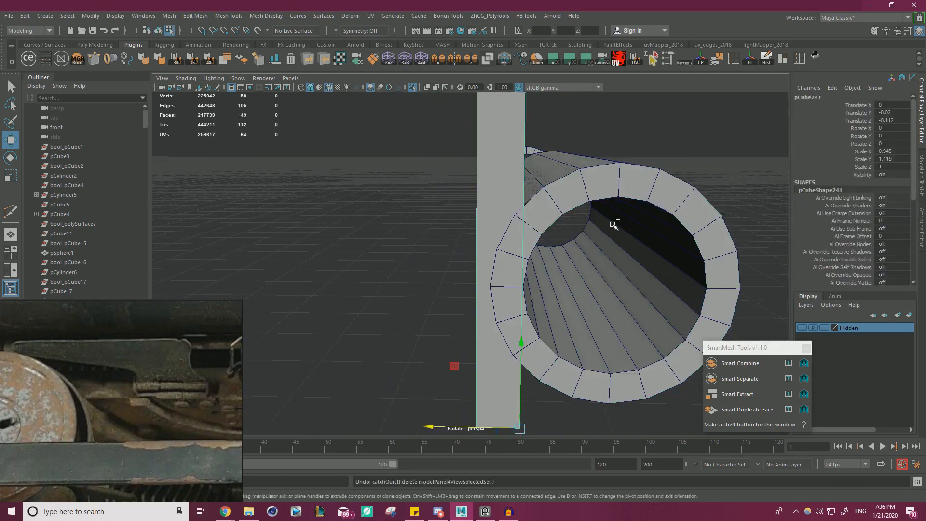
pyautogui.hotkey('ctrl', 'z')
pyautogui.hotkey('ctrl', 'z')
pyautogui.hotkey('ctrl', 'z')
pyautogui.hotkey('ctrl', 'z')
pyautogui.hotkey('ctrl', 'z')
# Try to shift the complete sleeves along Z into the plate, and undo the shift
pyautogui.moveTo(574, 204); pyautogui.dragTo(679, 144, button='right')
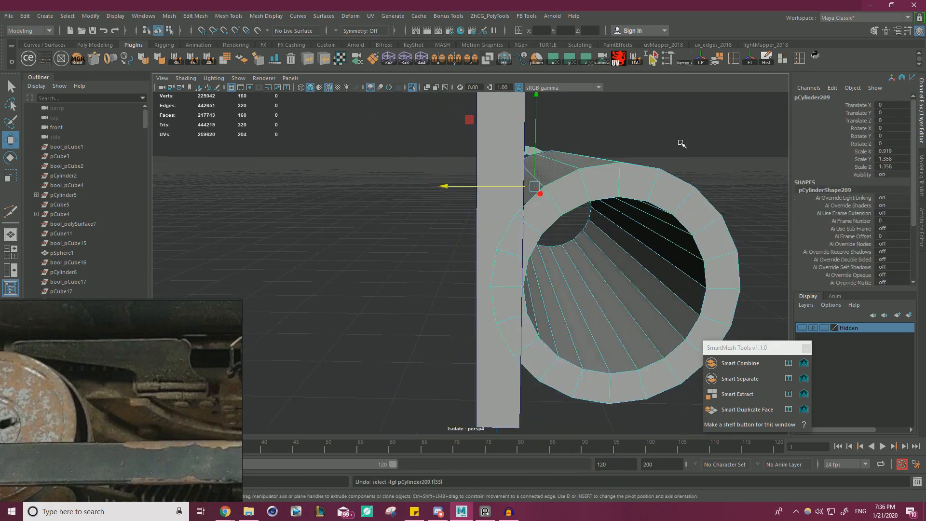
pyautogui.moveTo(479, 186); pyautogui.dragTo(456, 262)
pyautogui.hotkey('ctrl', 'z')
pyautogui.keyDown('alt'); pyautogui.moveTo(358, 270); pyautogui.dragTo(402, 273); pyautogui.keyUp('alt')
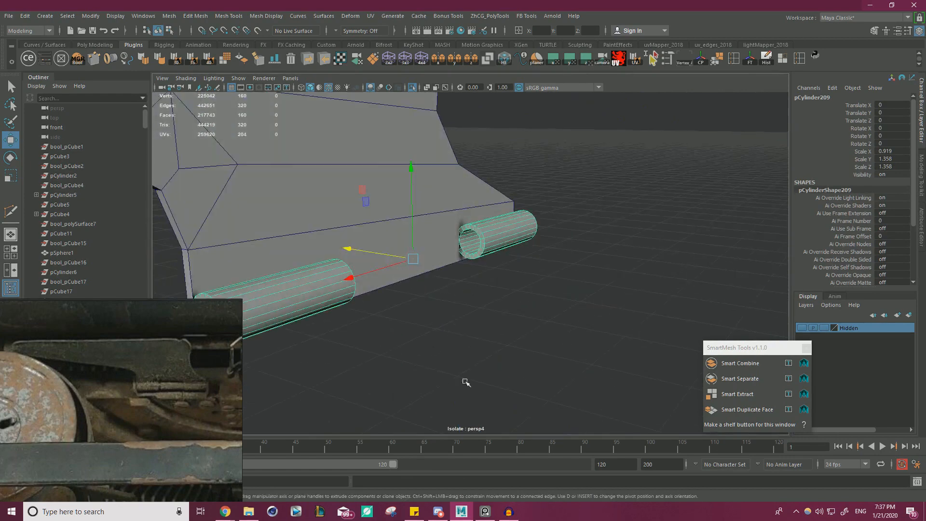
# Join the plate and both sleeves with a new Union boolean operation in DcBoolManager
pyautogui.moveTo(465, 380); pyautogui.dragTo(296, 199)
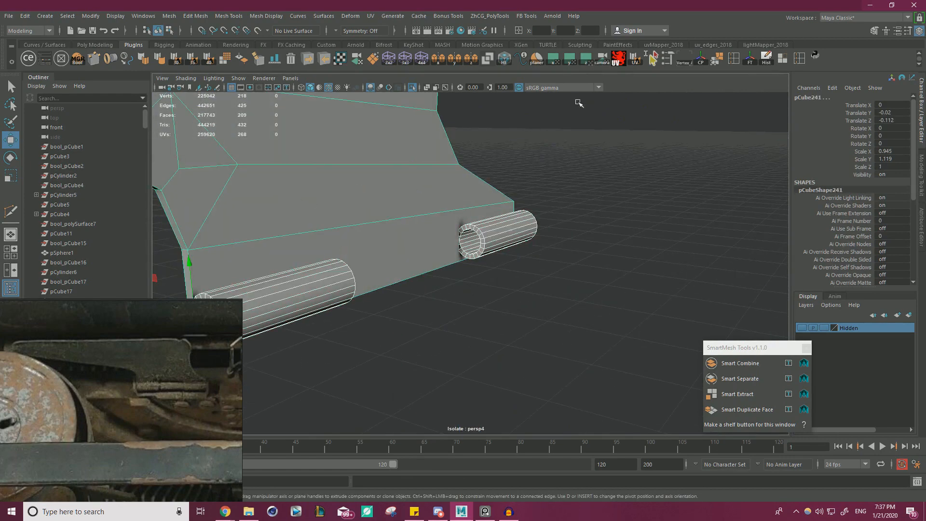
pyautogui.click(736, 101)
pyautogui.click(77, 60)
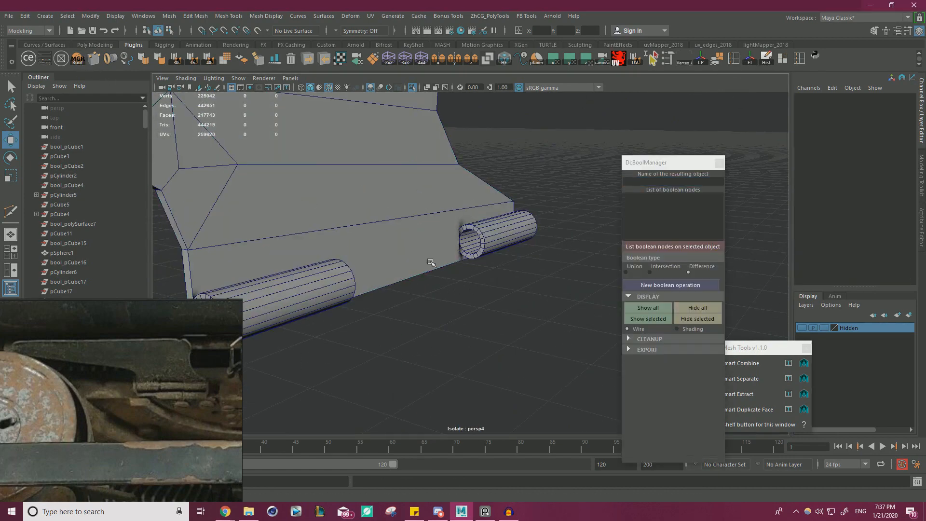
pyautogui.click(497, 236)
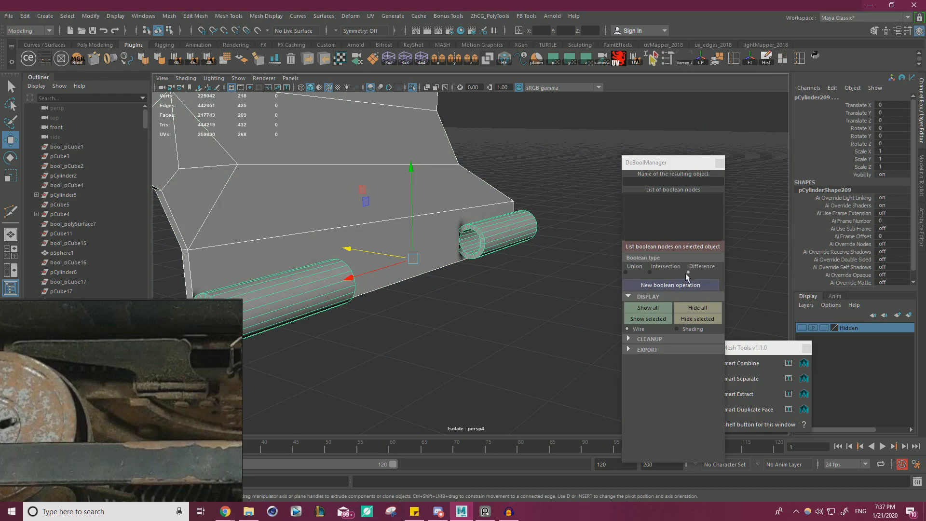
pyautogui.click(626, 272)
pyautogui.click(670, 284)
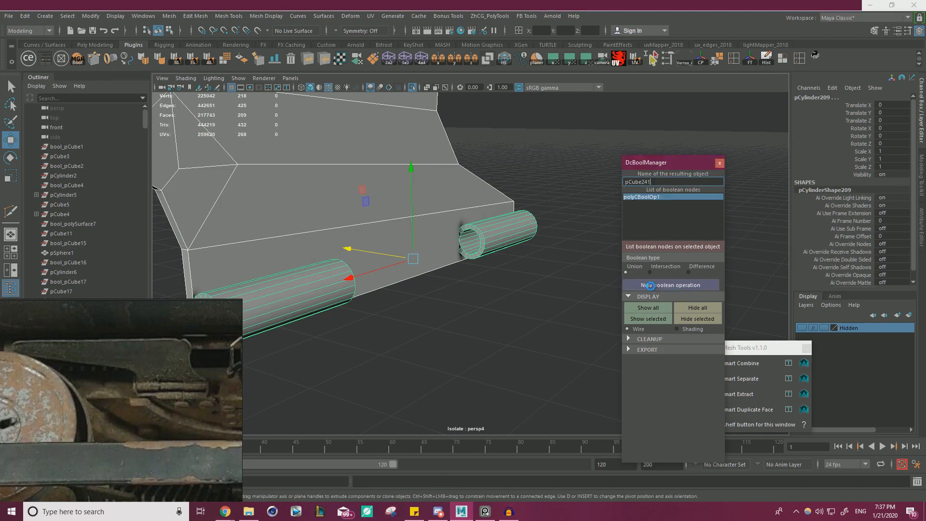
# Clean up the boolean union of plate and sleeves by deleting its history and base objects
pyautogui.keyDown('alt'); pyautogui.moveTo(510, 290); pyautogui.dragTo(554, 319); pyautogui.keyUp('alt')
pyautogui.keyDown('alt'); pyautogui.moveTo(454, 320); pyautogui.dragTo(509, 329, button='right'); pyautogui.keyUp('alt')
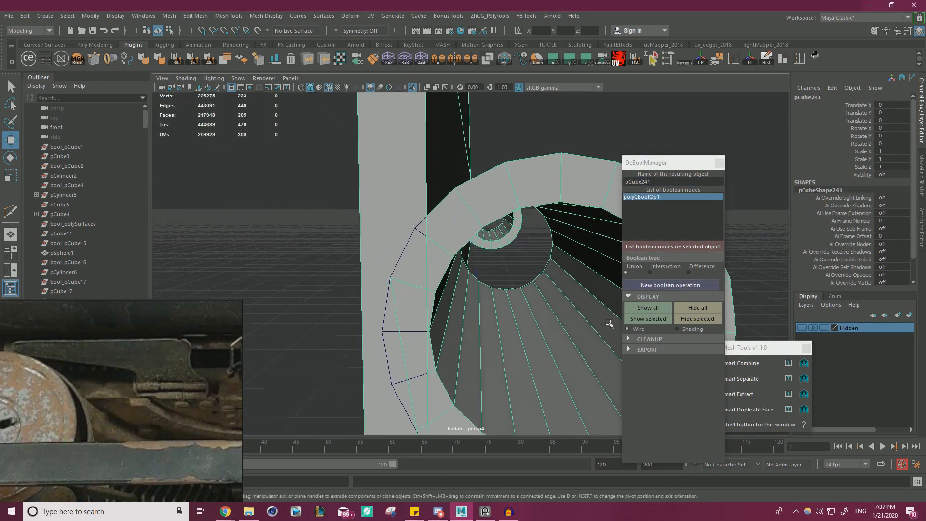
pyautogui.click(626, 340)
pyautogui.click(643, 372)
# Snap the stray union vertices on the plate's end face onto the points where the sleeve rim's outer edge meets the plate
pyautogui.keyDown('alt'); pyautogui.moveTo(434, 324); pyautogui.dragTo(429, 302, button='middle'); pyautogui.keyUp('alt')
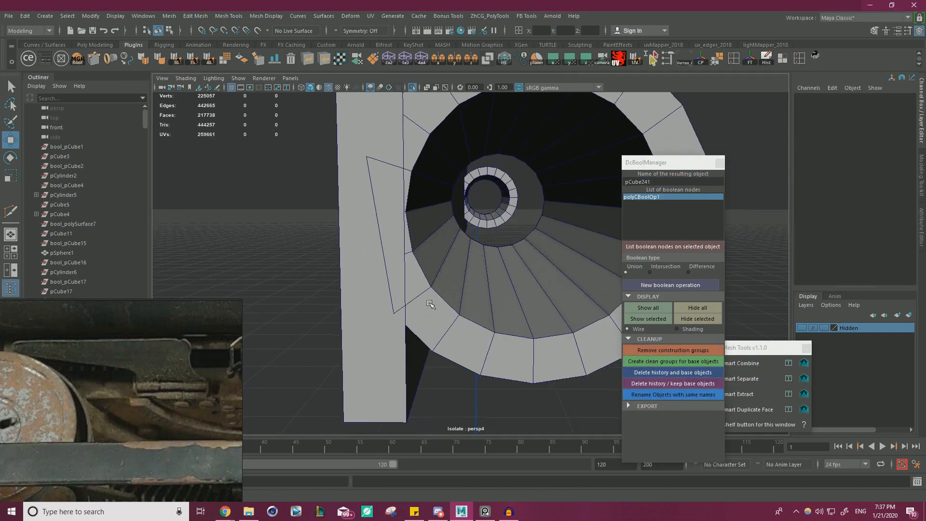
pyautogui.click(390, 241)
pyautogui.moveTo(391, 242); pyautogui.dragTo(348, 236, button='right')
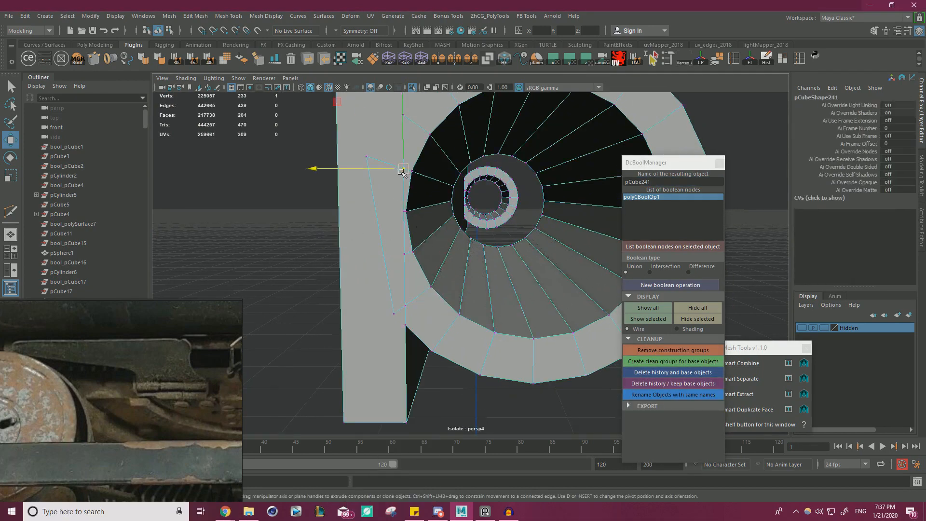
pyautogui.moveTo(368, 169); pyautogui.dragTo(405, 218)
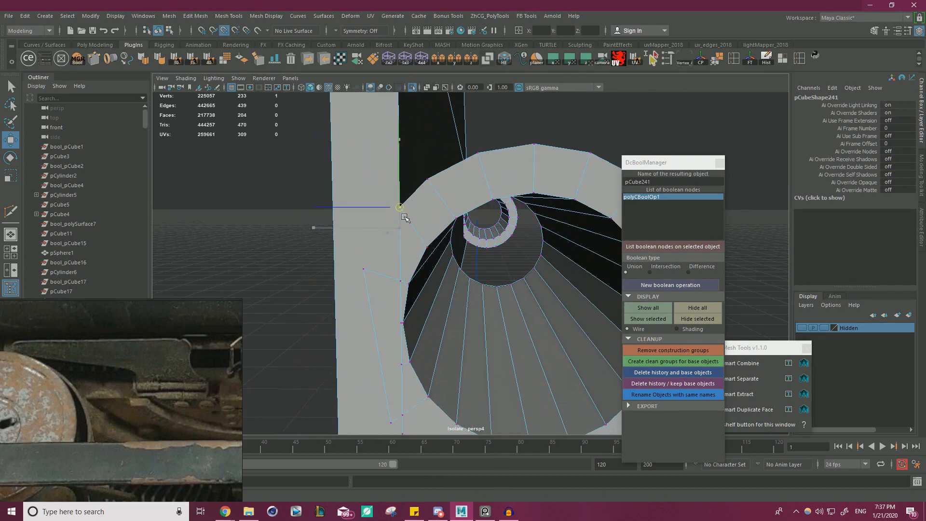
pyautogui.moveTo(386, 279)
pyautogui.mouseDown()
pyautogui.moveTo(395, 225)
pyautogui.moveTo(387, 231)
pyautogui.moveTo(379, 215)
pyautogui.moveTo(358, 220)
pyautogui.moveTo(385, 222)
pyautogui.moveTo(388, 166)
pyautogui.mouseUp()
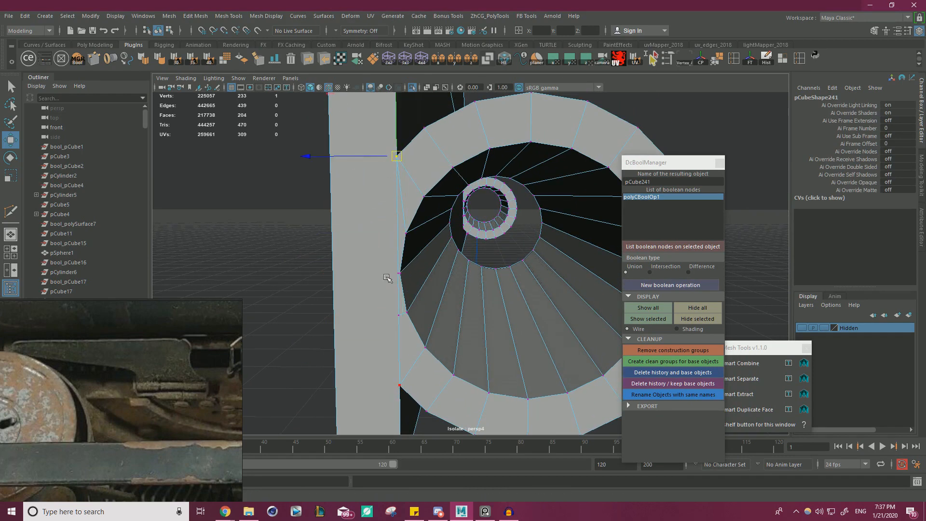
pyautogui.moveTo(396, 273); pyautogui.dragTo(379, 166)
# Merge the overlapping vertices at the sleeve's rim end where it joins the plate
pyautogui.keyDown('alt'); pyautogui.moveTo(397, 266); pyautogui.dragTo(394, 285, button='right'); pyautogui.keyUp('alt')
pyautogui.moveTo(394, 285)
pyautogui.keyDown('alt'); pyautogui.mouseDown(button='middle')
pyautogui.moveTo(397, 292)
pyautogui.moveTo(400, 275)
pyautogui.mouseUp(button='middle'); pyautogui.keyUp('alt')
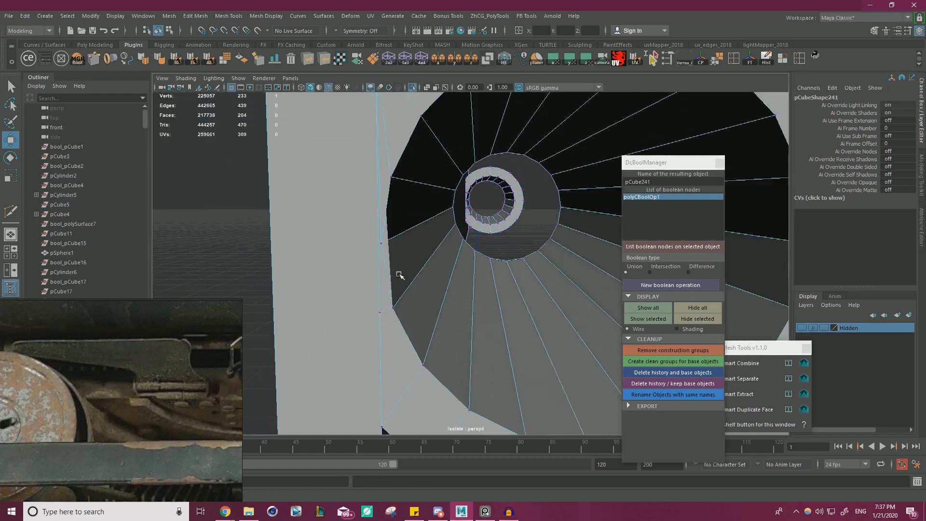
pyautogui.keyDown('alt'); pyautogui.moveTo(399, 275); pyautogui.dragTo(376, 336); pyautogui.keyUp('alt')
pyautogui.moveTo(415, 304)
pyautogui.keyDown('alt'); pyautogui.mouseDown()
pyautogui.moveTo(421, 295)
pyautogui.moveTo(433, 314)
pyautogui.moveTo(419, 312)
pyautogui.mouseUp(); pyautogui.keyUp('alt')
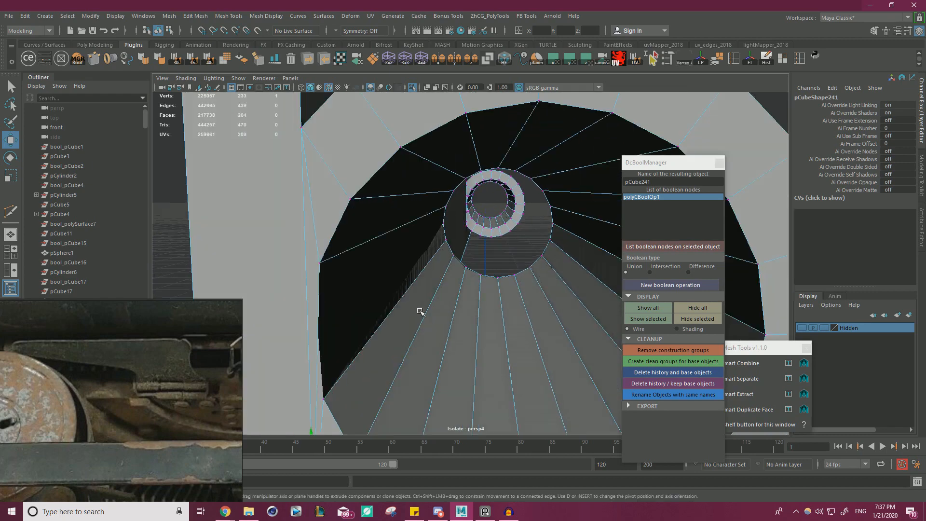
pyautogui.keyDown('alt'); pyautogui.moveTo(419, 312); pyautogui.dragTo(304, 313, button='right'); pyautogui.keyUp('alt')
pyautogui.moveTo(308, 324); pyautogui.dragTo(545, 202)
pyautogui.keyDown('shift'); pyautogui.moveTo(528, 210); pyautogui.dragTo(569, 165, button='right'); pyautogui.keyUp('shift')
pyautogui.scroll(9, 497, 275)
pyautogui.click(402, 328)
pyautogui.press('w')
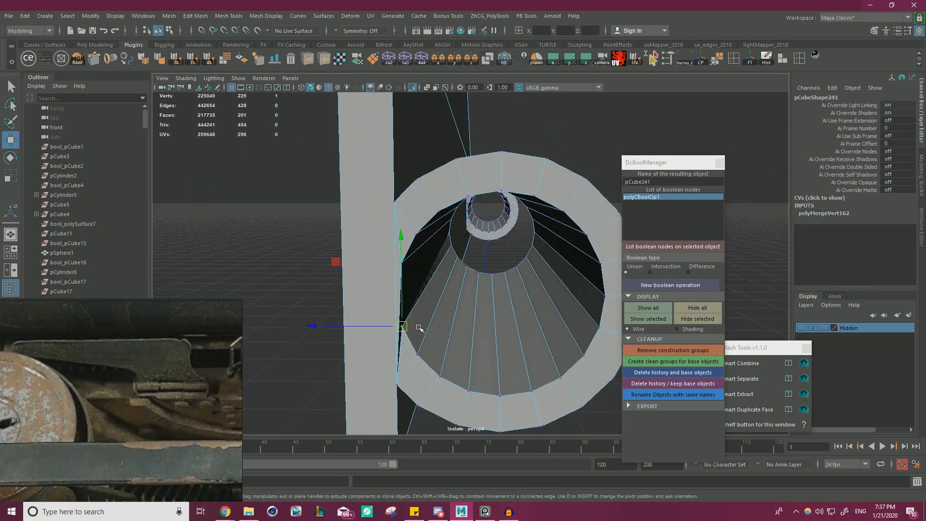
# Undo the vertex merge at the sleeve's rim end
pyautogui.press('f')
pyautogui.keyDown('alt'); pyautogui.moveTo(497, 273); pyautogui.dragTo(460, 263); pyautogui.keyUp('alt')
pyautogui.keyDown('alt'); pyautogui.moveTo(461, 262); pyautogui.dragTo(633, 330, button='right'); pyautogui.keyUp('alt')
pyautogui.hotkey('ctrl', 'z')
pyautogui.hotkey('ctrl', 'z')
pyautogui.hotkey('ctrl', 'z')
pyautogui.hotkey('ctrl', 'z')
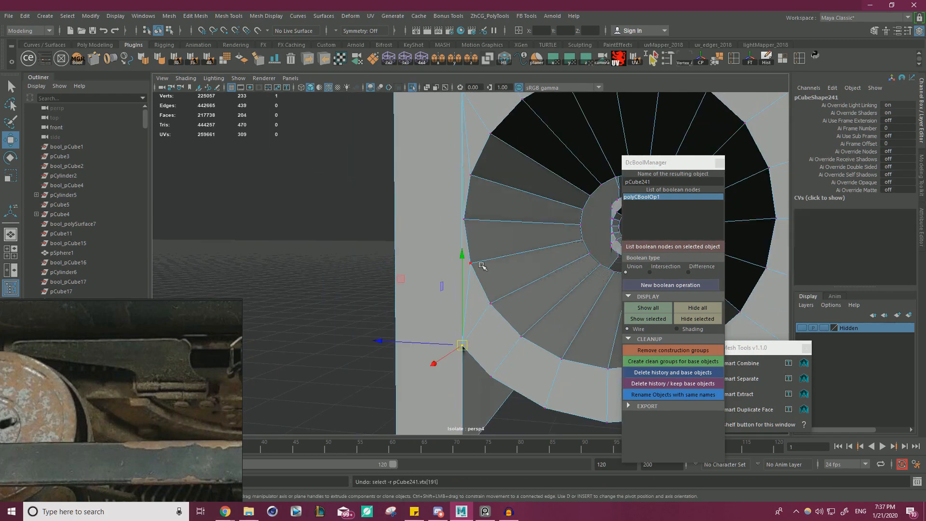
pyautogui.keyDown('alt'); pyautogui.moveTo(478, 236); pyautogui.dragTo(476, 231); pyautogui.keyUp('alt')
pyautogui.keyDown('alt'); pyautogui.moveTo(476, 231); pyautogui.dragTo(339, 223, button='right'); pyautogui.keyUp('alt')
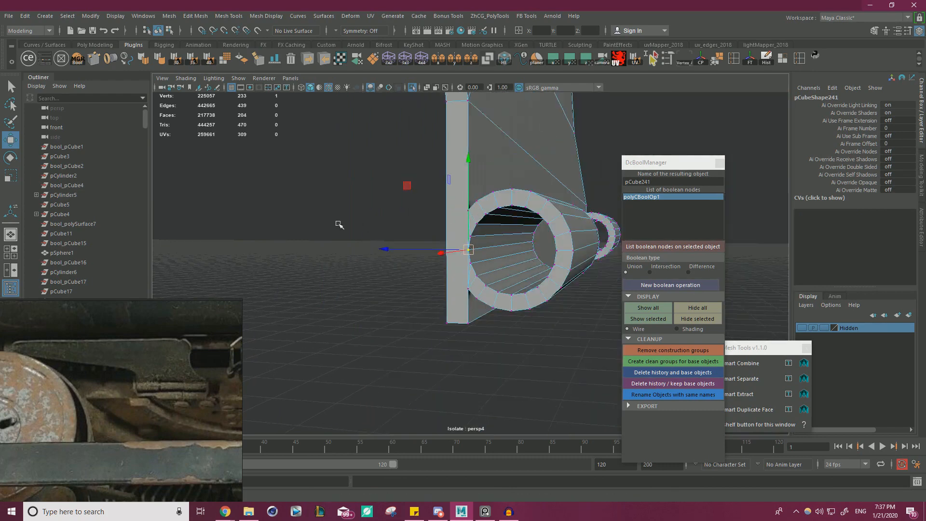
# Merge the overlapping vertices around the sleeve's rim end where it joins the plate
pyautogui.keyDown('alt'); pyautogui.moveTo(339, 223); pyautogui.dragTo(401, 282); pyautogui.keyUp('alt')
pyautogui.moveTo(358, 431); pyautogui.dragTo(620, 184)
pyautogui.keyDown('shift'); pyautogui.moveTo(416, 231); pyautogui.dragTo(369, 209, button='right'); pyautogui.keyUp('shift')
pyautogui.click(483, 220)
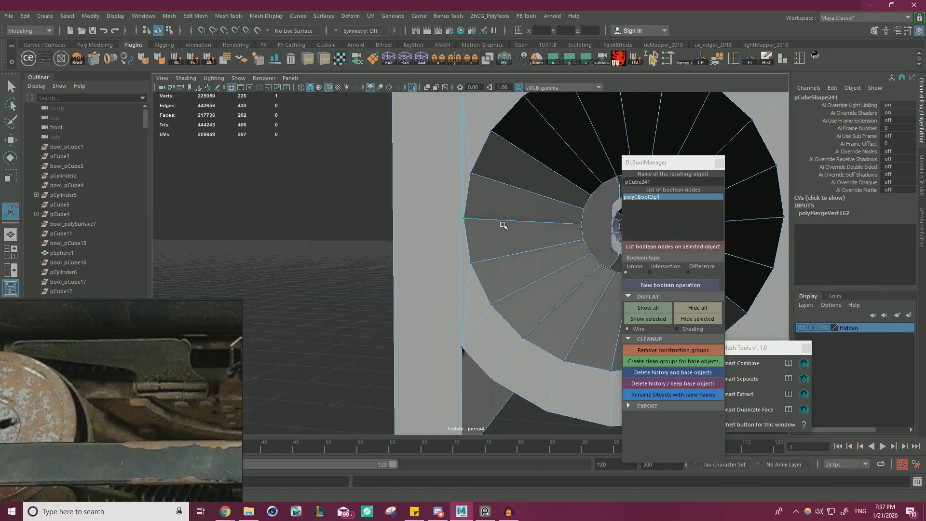
pyautogui.moveTo(503, 224); pyautogui.dragTo(510, 188, button='right')
pyautogui.press('q')
pyautogui.click(525, 221)
pyautogui.press('w')
pyautogui.keyDown('alt'); pyautogui.moveTo(496, 229); pyautogui.dragTo(459, 267); pyautogui.keyUp('alt')
pyautogui.keyDown('alt'); pyautogui.moveTo(459, 267); pyautogui.dragTo(478, 242, button='right'); pyautogui.keyUp('alt')
# Close the boolean manager and connect the lower plate-junction vertices of the two sleeves with a new edge across the plate
pyautogui.doubleClick(454, 217)
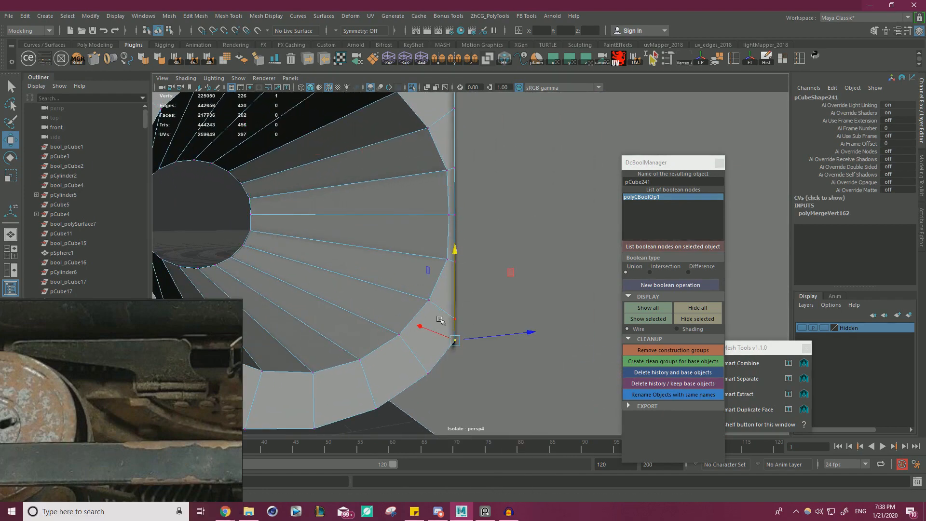
pyautogui.scroll(-3, 497, 309)
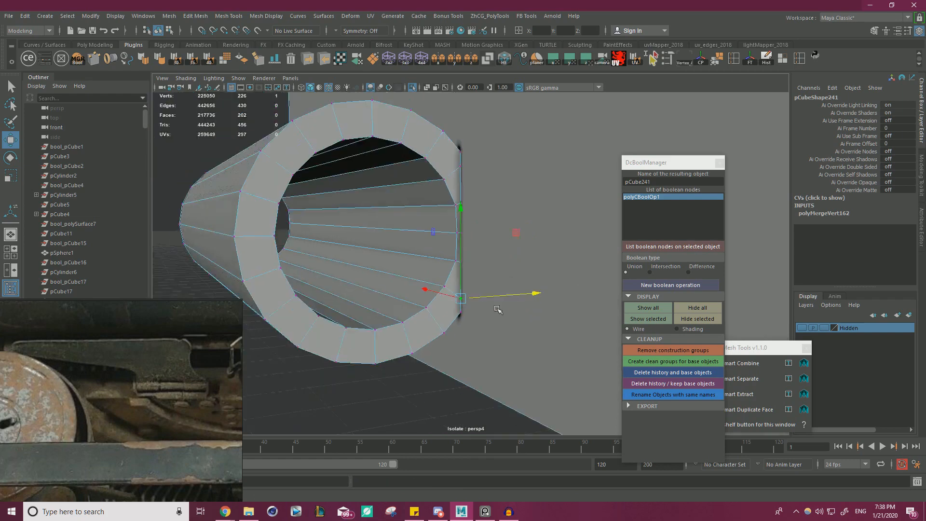
pyautogui.keyDown('alt'); pyautogui.moveTo(498, 309); pyautogui.dragTo(473, 262); pyautogui.keyUp('alt')
pyautogui.keyDown('alt'); pyautogui.moveTo(473, 262); pyautogui.dragTo(312, 260, button='middle'); pyautogui.keyUp('alt')
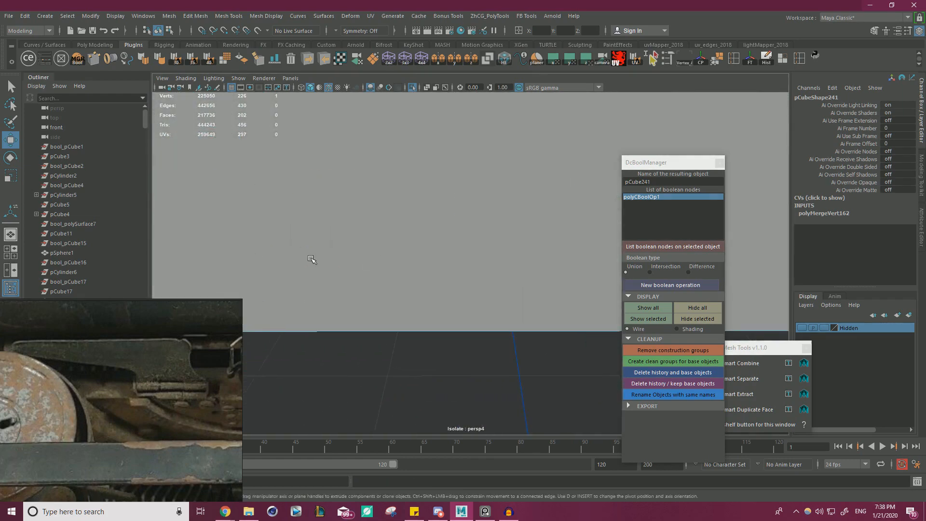
pyautogui.keyDown('alt'); pyautogui.moveTo(311, 259); pyautogui.dragTo(594, 149); pyautogui.keyUp('alt')
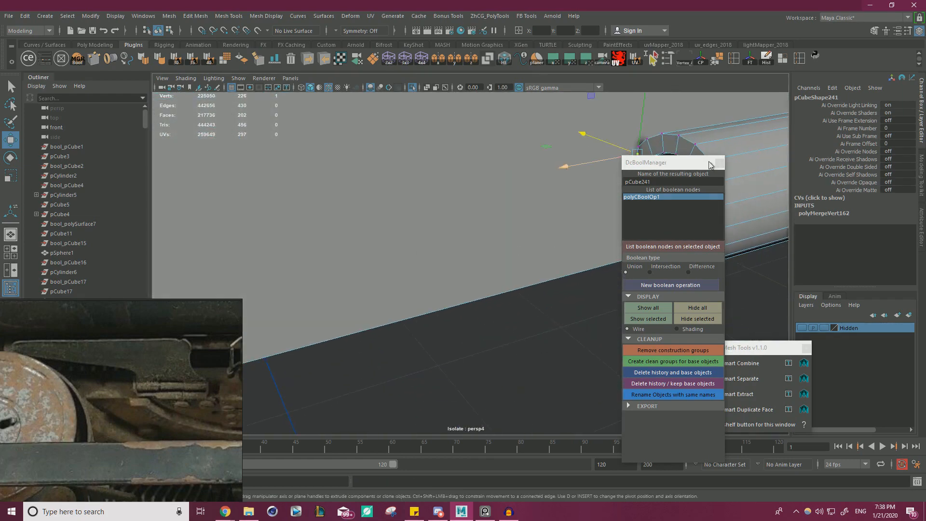
pyautogui.click(637, 181)
pyautogui.click(719, 164)
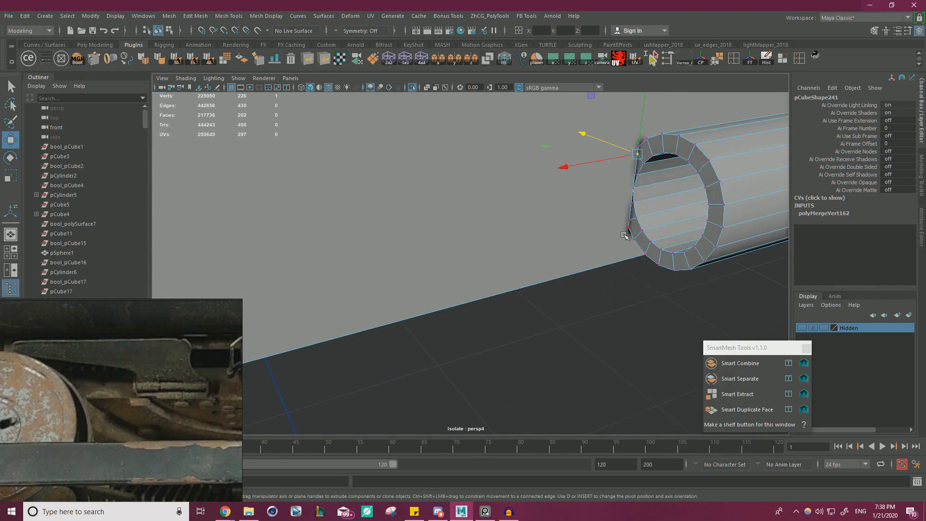
pyautogui.keyDown('alt'); pyautogui.moveTo(624, 235); pyautogui.dragTo(298, 283); pyautogui.keyUp('alt')
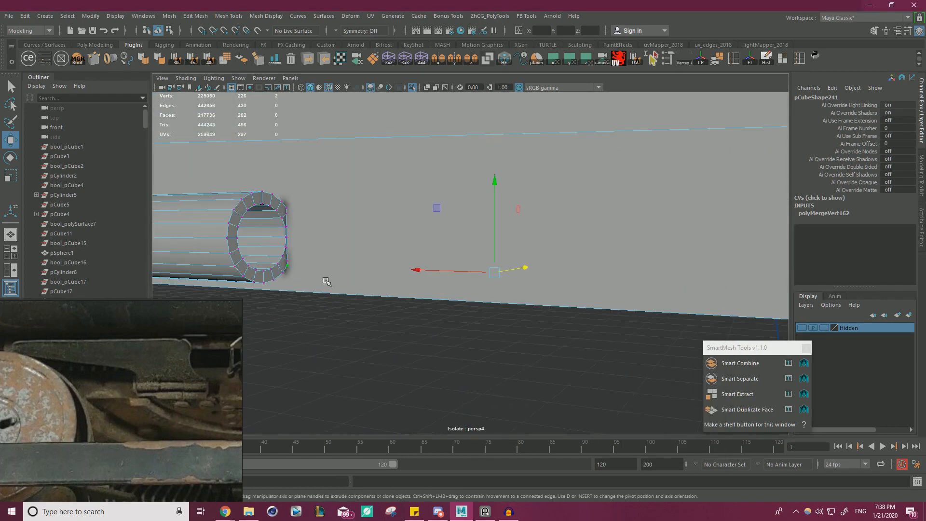
pyautogui.keyDown('shift'); pyautogui.moveTo(327, 282); pyautogui.dragTo(506, 324, button='right'); pyautogui.keyUp('shift')
pyautogui.press('w')
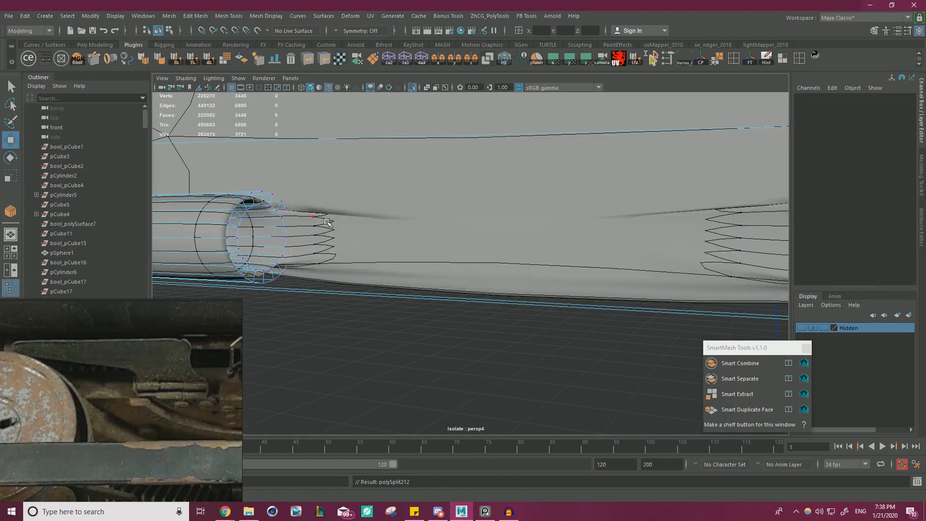
# Return the mesh to unsmoothed display and connect the upper plate-junction vertices of the two sleeves with an edge
pyautogui.press('1')
pyautogui.click(288, 208)
pyautogui.keyDown('alt'); pyautogui.moveTo(344, 218); pyautogui.dragTo(570, 243); pyautogui.keyUp('alt')
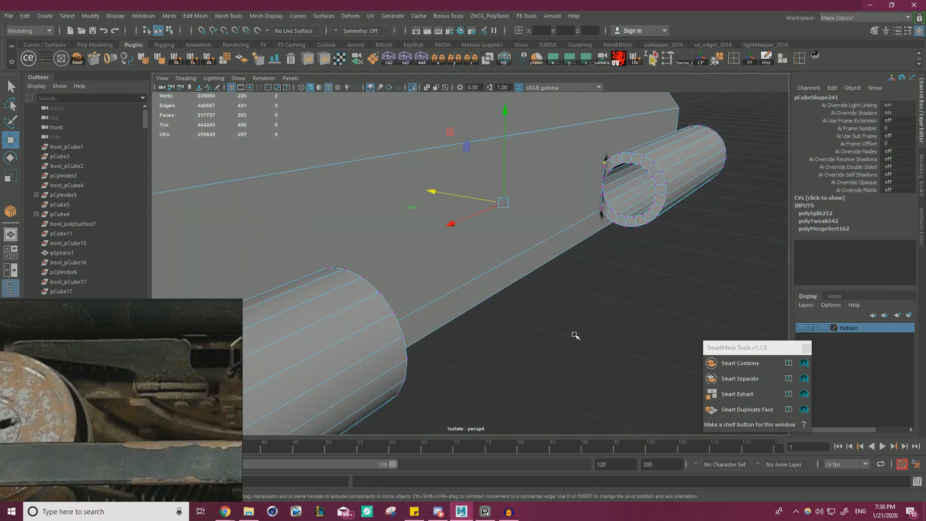
pyautogui.keyDown('shift'); pyautogui.moveTo(543, 295); pyautogui.dragTo(553, 351, button='right'); pyautogui.keyUp('shift')
pyautogui.press('w')
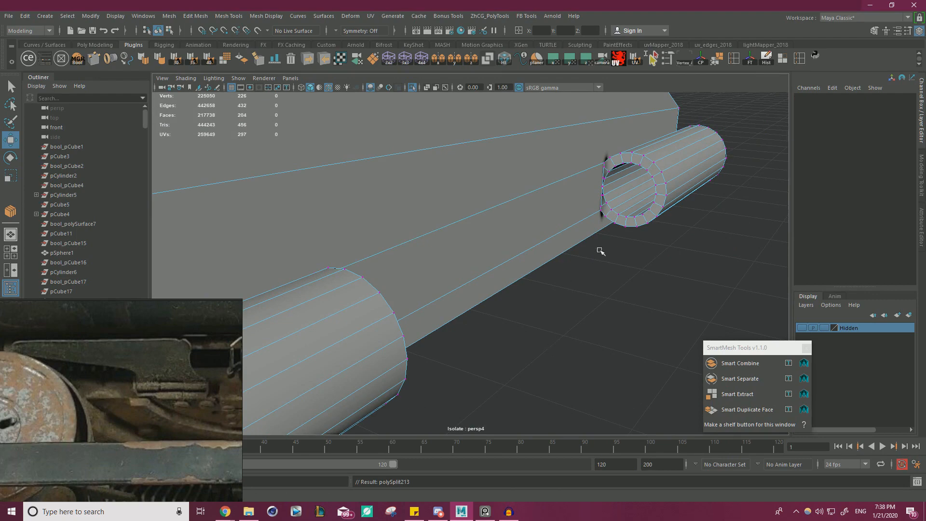
# Snap the two lower stray vertices on the plate's end face onto its outer lower corner and the lower rim junction
pyautogui.keyDown('alt'); pyautogui.moveTo(601, 250); pyautogui.dragTo(516, 213); pyautogui.keyUp('alt')
pyautogui.moveTo(516, 213); pyautogui.dragTo(512, 189, button='right')
pyautogui.click(495, 188)
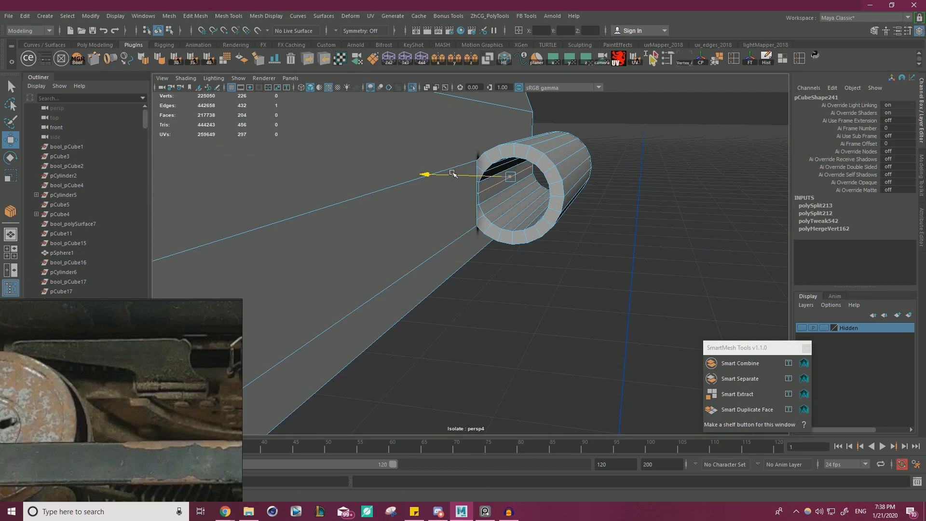
pyautogui.keyDown('alt'); pyautogui.moveTo(452, 173); pyautogui.dragTo(548, 248); pyautogui.keyUp('alt')
pyautogui.keyDown('alt'); pyautogui.moveTo(446, 242); pyautogui.dragTo(478, 255); pyautogui.keyUp('alt')
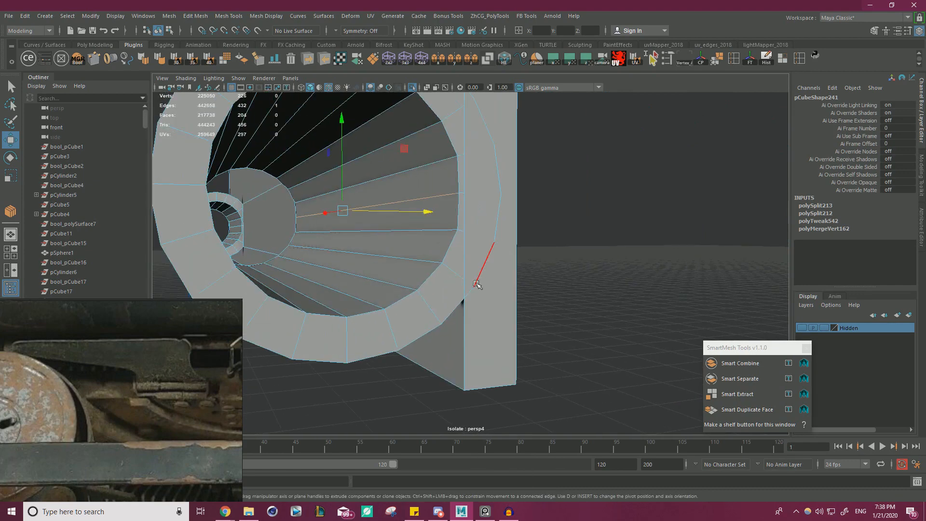
pyautogui.moveTo(487, 271); pyautogui.dragTo(443, 234, button='right')
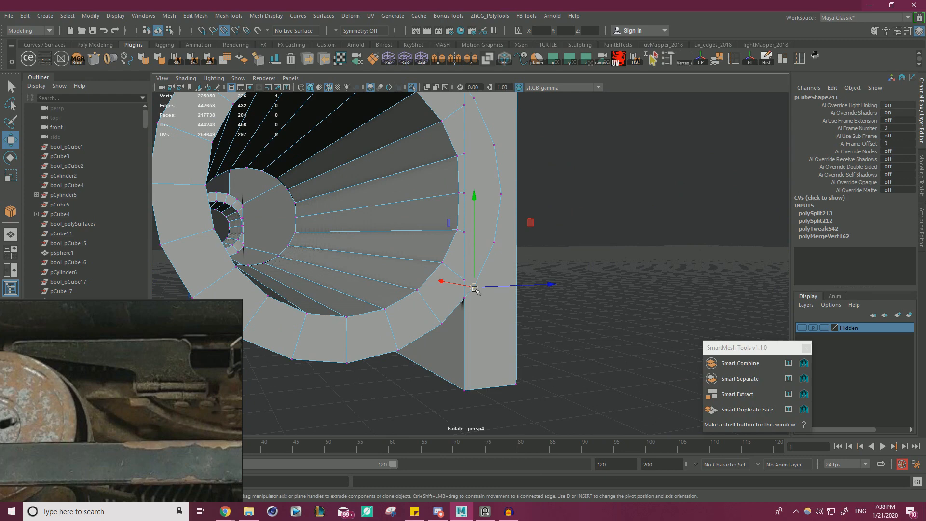
pyautogui.press('d')
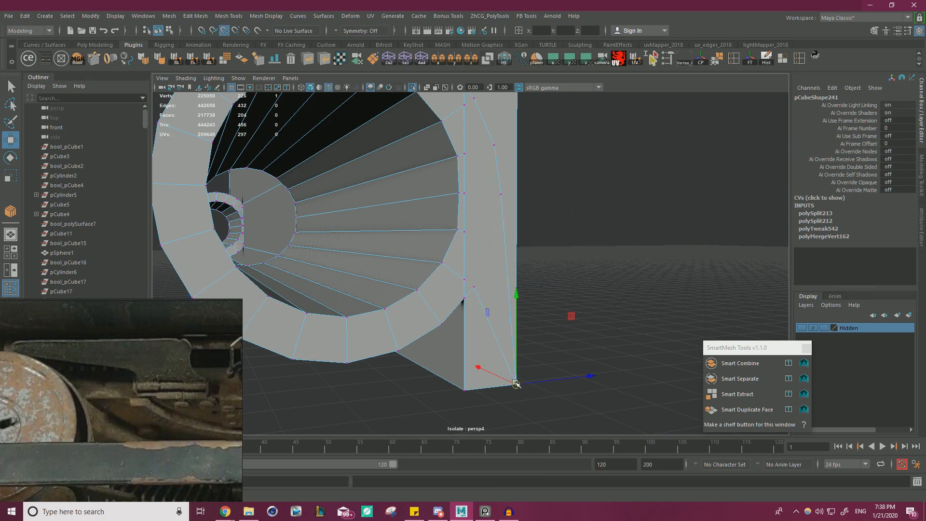
pyautogui.moveTo(516, 383); pyautogui.dragTo(469, 293)
pyautogui.keyDown('alt'); pyautogui.moveTo(521, 202); pyautogui.dragTo(516, 258); pyautogui.keyUp('alt')
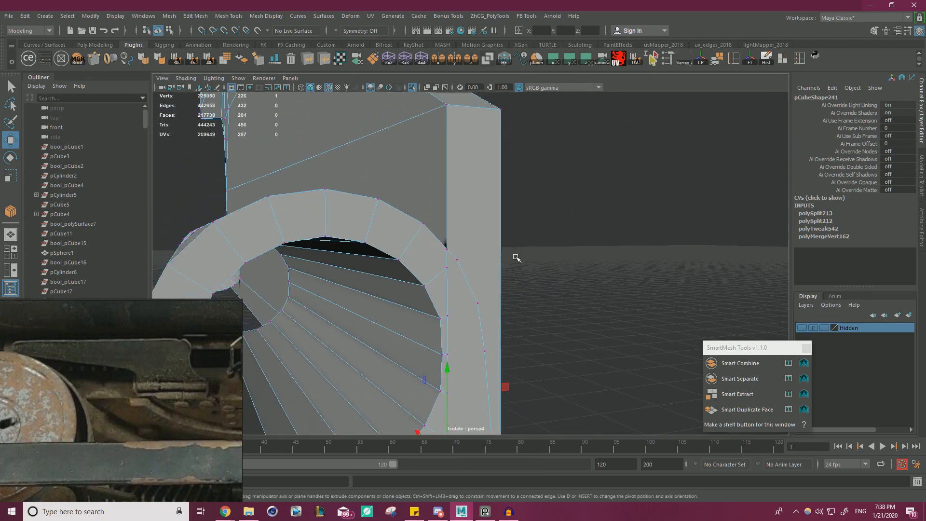
# Snap the remaining upper and middle stray vertices on the plate's end face onto existing vertices, including its outer upper and lower corners
pyautogui.press('d')
pyautogui.moveTo(457, 261); pyautogui.dragTo(505, 126)
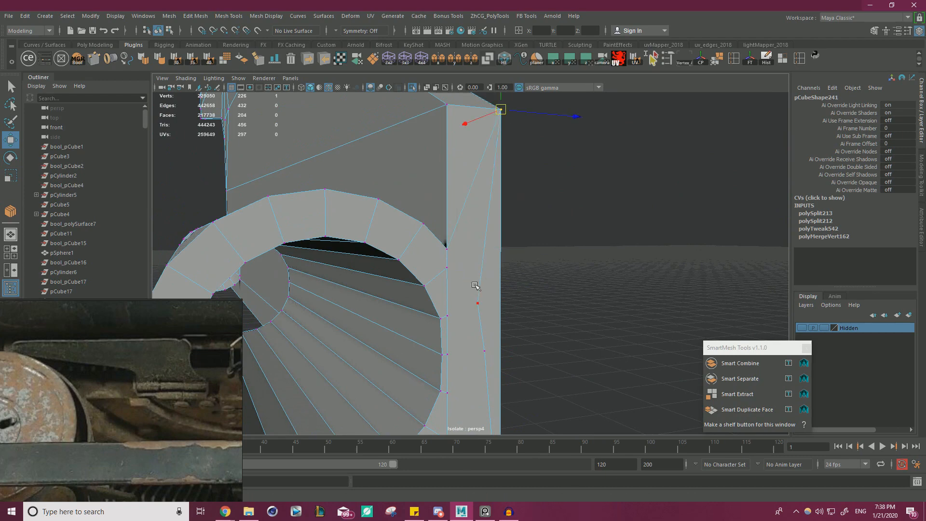
pyautogui.click(477, 301)
pyautogui.press('v')
pyautogui.moveTo(477, 303); pyautogui.dragTo(504, 137)
pyautogui.keyDown('alt'); pyautogui.moveTo(527, 311); pyautogui.dragTo(517, 234); pyautogui.keyUp('alt')
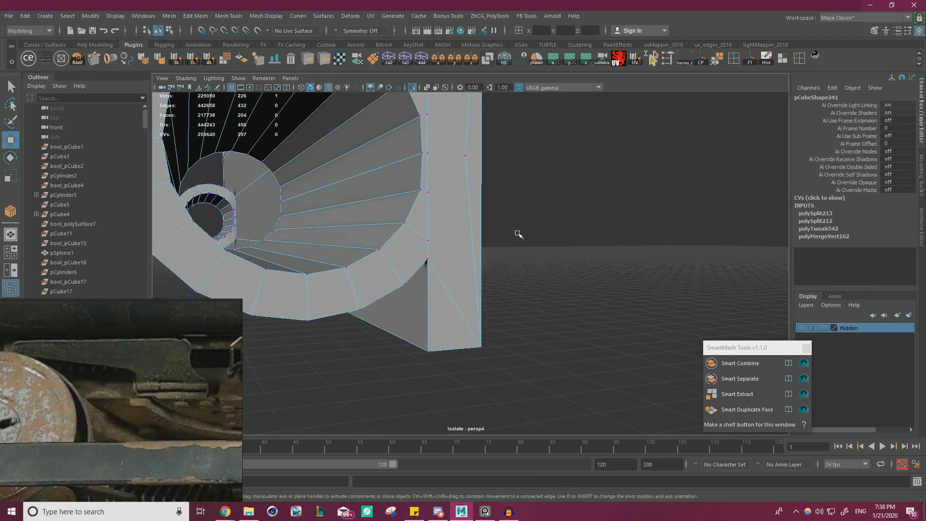
pyautogui.press('v')
pyautogui.moveTo(464, 158); pyautogui.dragTo(486, 311)
# Merge the overlapping vertices across the plate's hinge end and return to object mode
pyautogui.keyDown('alt'); pyautogui.moveTo(504, 311); pyautogui.dragTo(446, 295, button='right'); pyautogui.keyUp('alt')
pyautogui.keyDown('alt'); pyautogui.moveTo(534, 181); pyautogui.dragTo(531, 271, button='middle'); pyautogui.keyUp('alt')
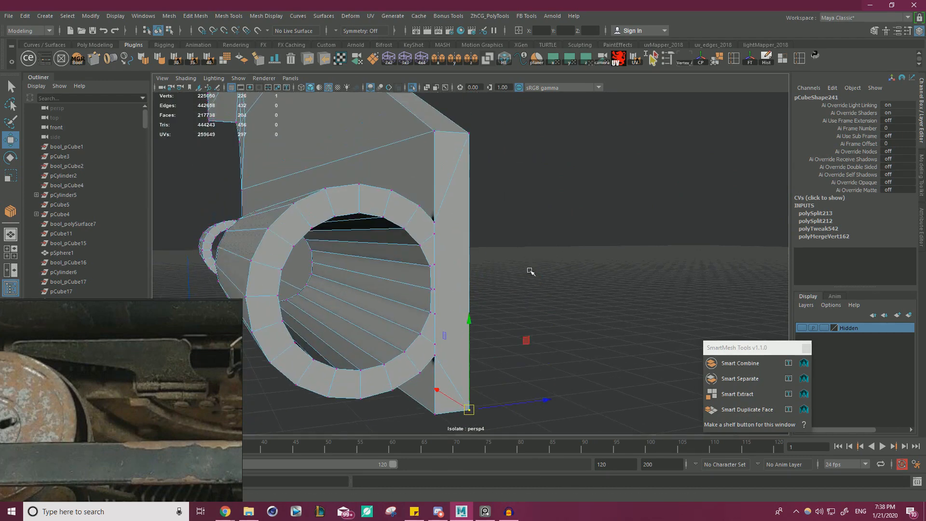
pyautogui.keyDown('alt'); pyautogui.moveTo(602, 275); pyautogui.dragTo(466, 248, button='right'); pyautogui.keyUp('alt')
pyautogui.moveTo(577, 382); pyautogui.dragTo(236, 115)
pyautogui.keyDown('shift'); pyautogui.moveTo(556, 191); pyautogui.dragTo(596, 154, button='right'); pyautogui.keyUp('shift')
pyautogui.rightClick(405, 202)
pyautogui.click(452, 188)
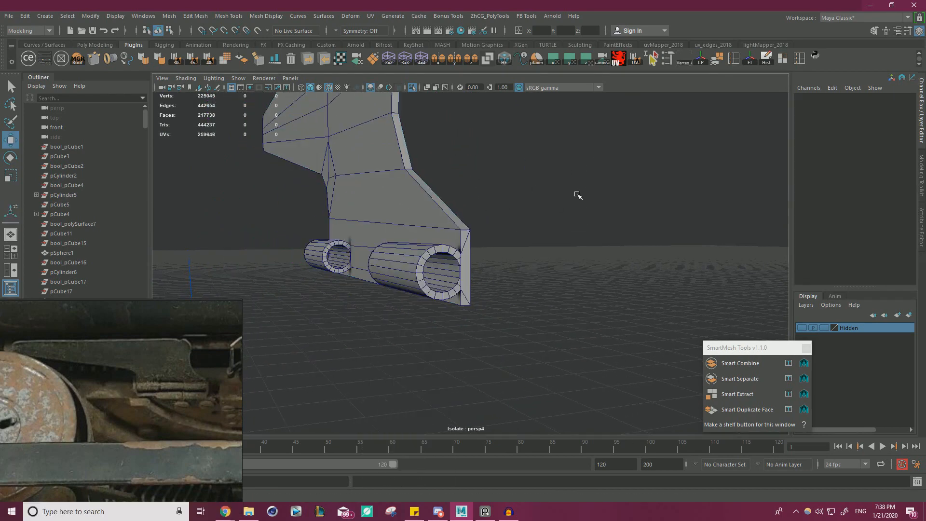
# Show the whole model again and group the plate, its hinge bracket and the bracket's two screws
pyautogui.click(412, 87)
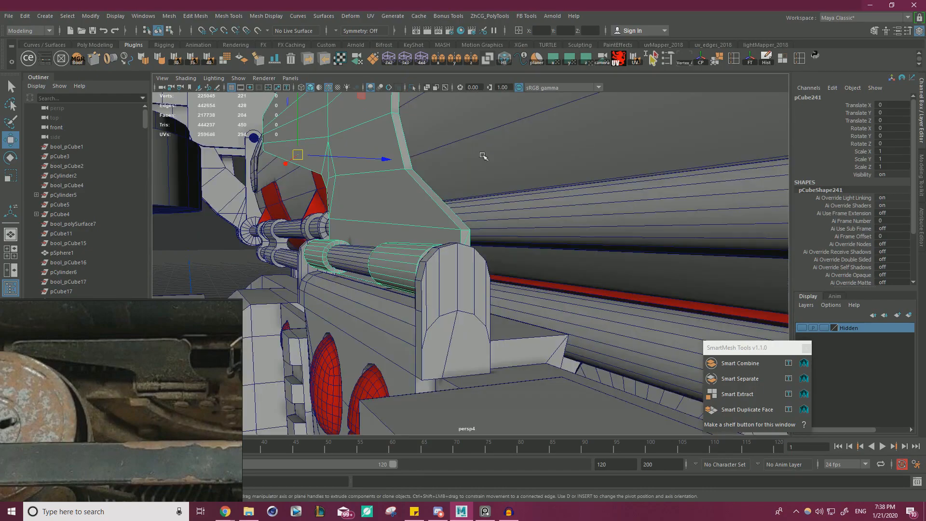
pyautogui.keyDown('alt'); pyautogui.moveTo(369, 221); pyautogui.dragTo(426, 267, button='right'); pyautogui.keyUp('alt')
pyautogui.keyDown('shift'); pyautogui.click(426, 266); pyautogui.keyUp('shift')
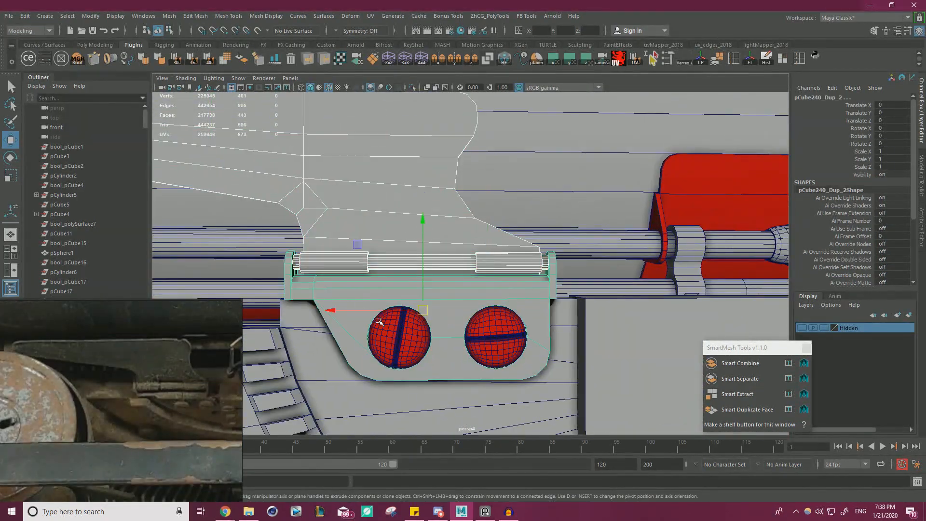
pyautogui.click(398, 336)
pyautogui.keyDown('shift'); pyautogui.click(505, 343); pyautogui.keyUp('shift')
pyautogui.hotkey('ctrl', 'g')
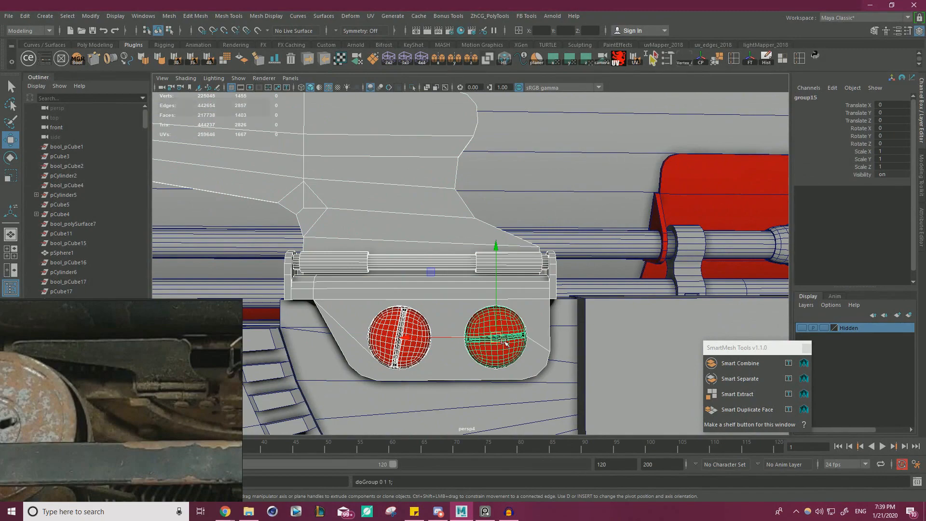
# Duplicate the hinge group and mirror the copy to the other side of the typewriter with Scale X -1
pyautogui.scroll(-6, 425, 254)
pyautogui.keyDown('alt'); pyautogui.moveTo(425, 254); pyautogui.dragTo(453, 250); pyautogui.keyUp('alt')
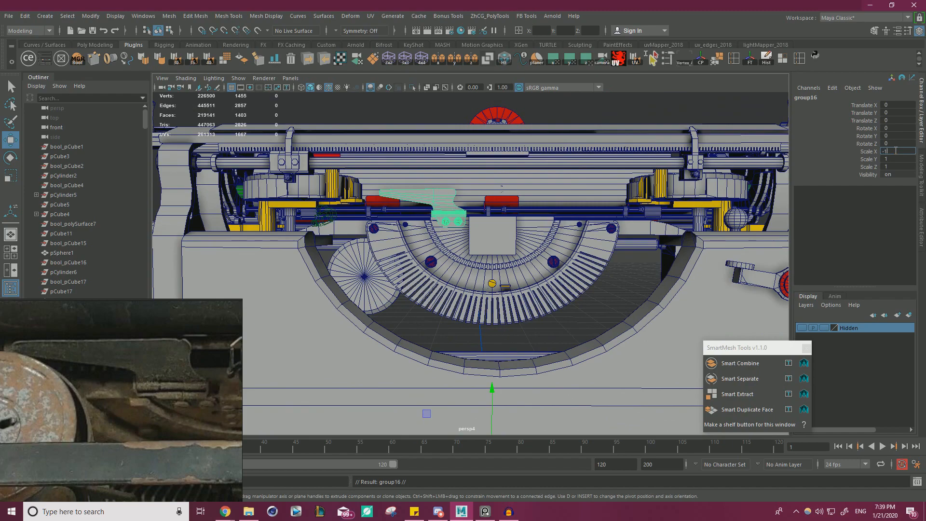
pyautogui.press('Return')
pyautogui.scroll(10, 471, 241)
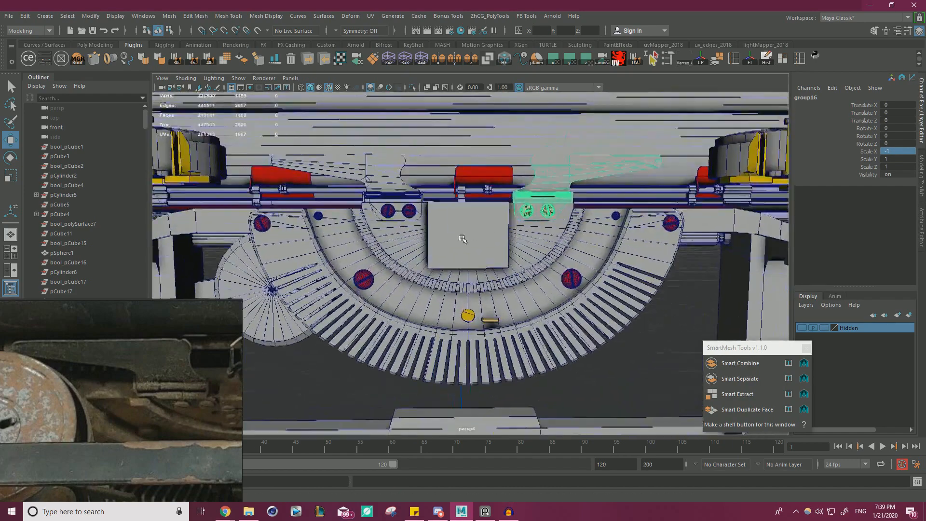
pyautogui.scroll(8, 472, 241)
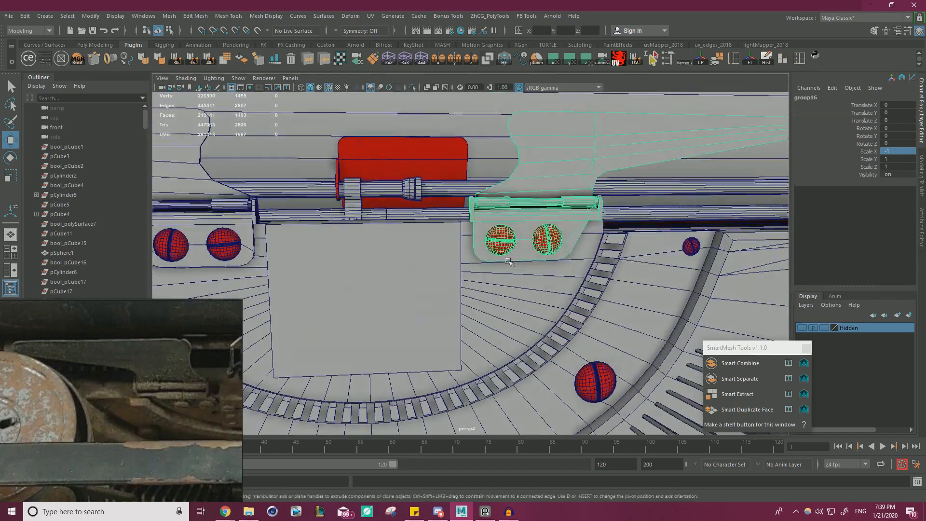
# Rotate the mirrored bracket's two screws individually so their slots sit at different angles from the originals
pyautogui.click(502, 230)
pyautogui.press('e')
pyautogui.moveTo(459, 167); pyautogui.dragTo(574, 235)
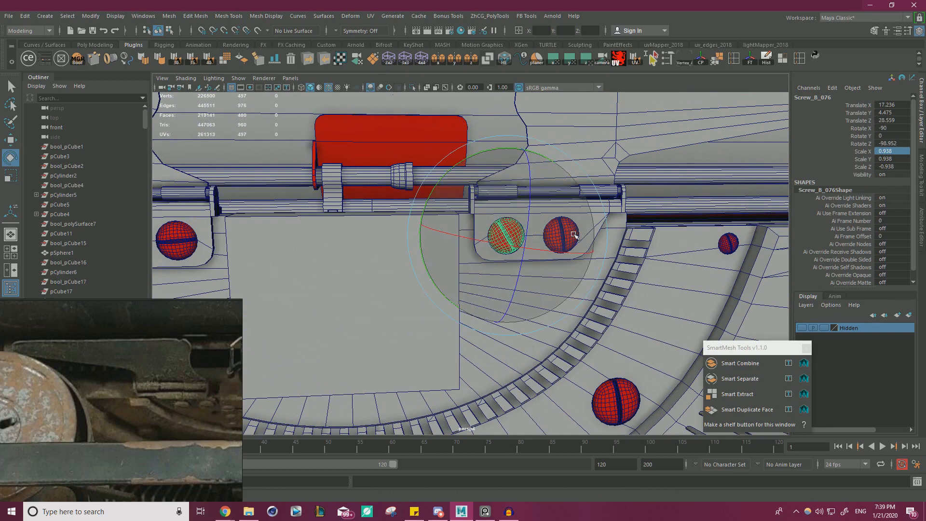
pyautogui.click(630, 259)
pyautogui.click(568, 231)
pyautogui.moveTo(502, 170); pyautogui.dragTo(555, 183)
pyautogui.press('w')
# Isolate the original plate with its hinge sleeves
pyautogui.scroll(-4, 394, 225)
pyautogui.scroll(-3, 394, 225)
pyautogui.keyDown('alt'); pyautogui.moveTo(394, 226); pyautogui.dragTo(559, 227, button='middle'); pyautogui.keyUp('alt')
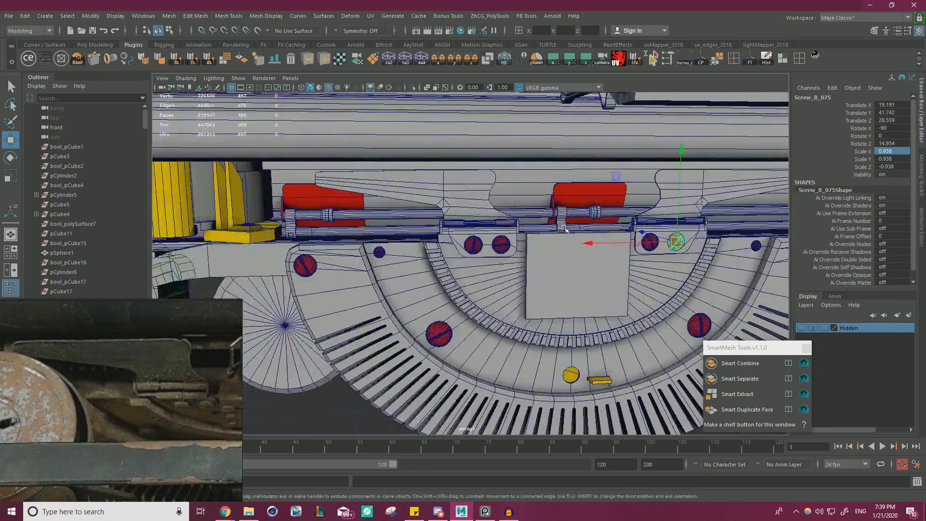
pyautogui.scroll(3, 560, 227)
pyautogui.keyDown('alt'); pyautogui.moveTo(559, 227); pyautogui.dragTo(591, 227); pyautogui.keyUp('alt')
pyautogui.click(489, 184)
pyautogui.scroll(2, 468, 184)
pyautogui.keyDown('alt'); pyautogui.moveTo(468, 184); pyautogui.dragTo(410, 178, button='middle'); pyautogui.keyUp('alt')
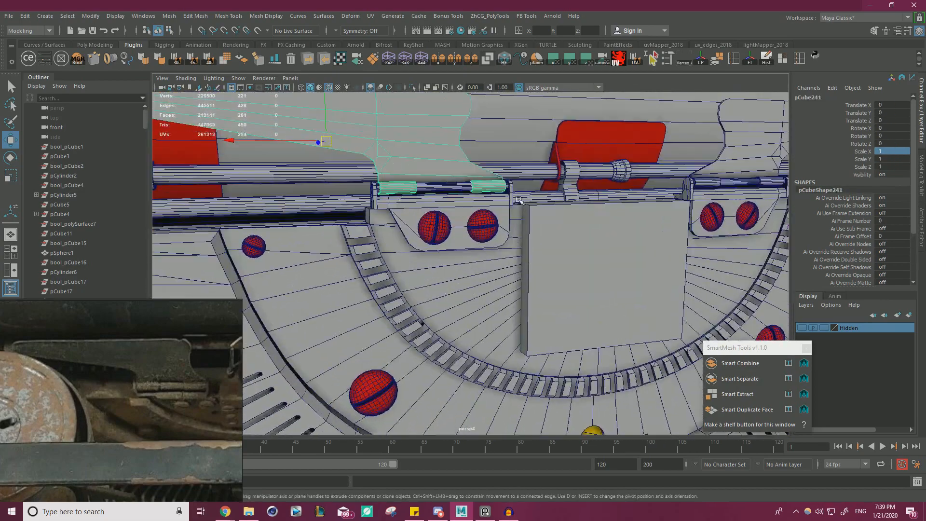
pyautogui.keyDown('alt'); pyautogui.moveTo(409, 178); pyautogui.dragTo(460, 205); pyautogui.keyUp('alt')
pyautogui.keyDown('alt'); pyautogui.moveTo(460, 205); pyautogui.dragTo(538, 239, button='middle'); pyautogui.keyUp('alt')
pyautogui.scroll(2, 537, 239)
pyautogui.keyDown('alt'); pyautogui.moveTo(378, 140); pyautogui.dragTo(411, 121); pyautogui.keyUp('alt')
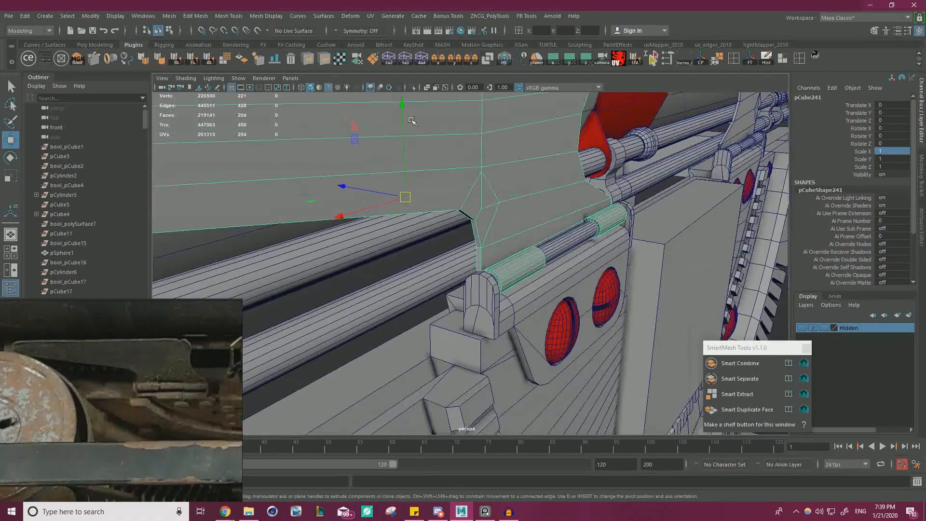
pyautogui.click(413, 90)
pyautogui.keyDown('alt'); pyautogui.moveTo(516, 152); pyautogui.dragTo(634, 198); pyautogui.keyUp('alt')
pyautogui.scroll(2, 694, 193)
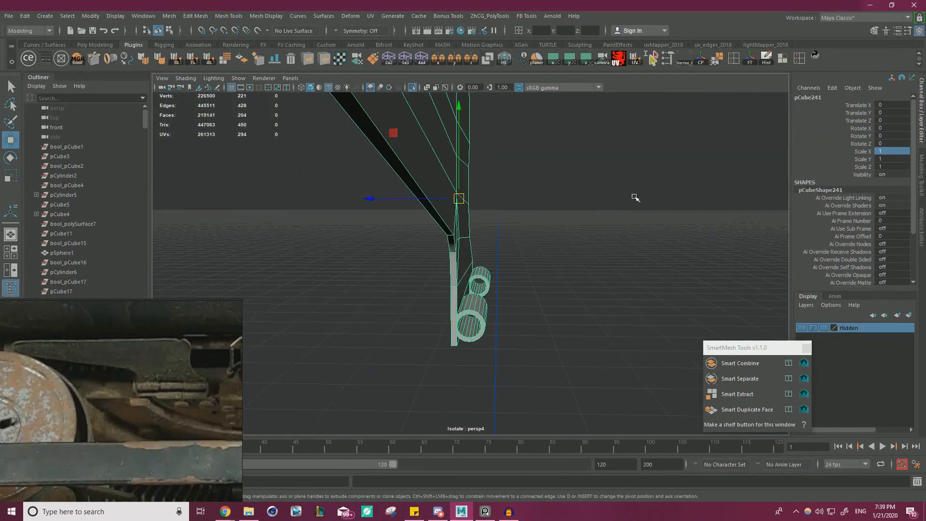
# Snap the plate's pivot to the centre of the hinge sleeve's end using the wireframe of the full model, and isolate the plate again
pyautogui.press('d')
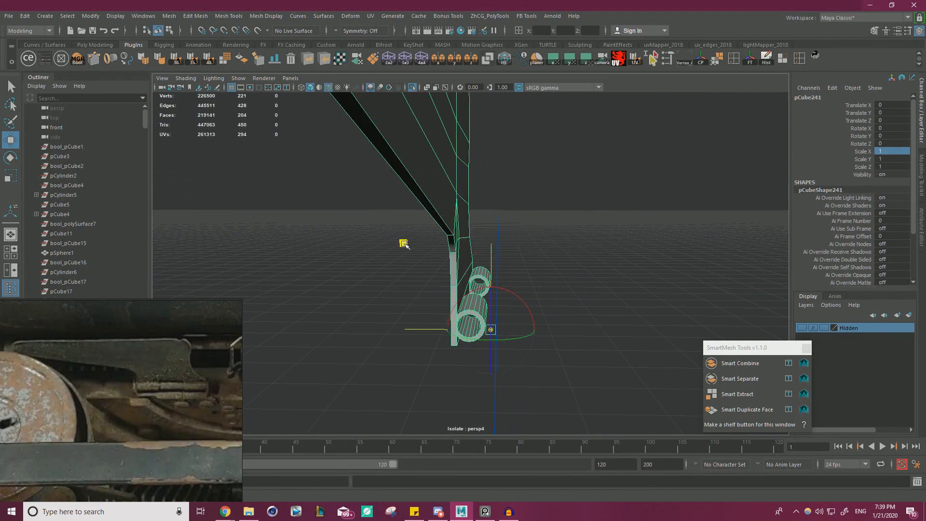
pyautogui.keyDown('alt'); pyautogui.moveTo(434, 231); pyautogui.dragTo(571, 239); pyautogui.keyUp('alt')
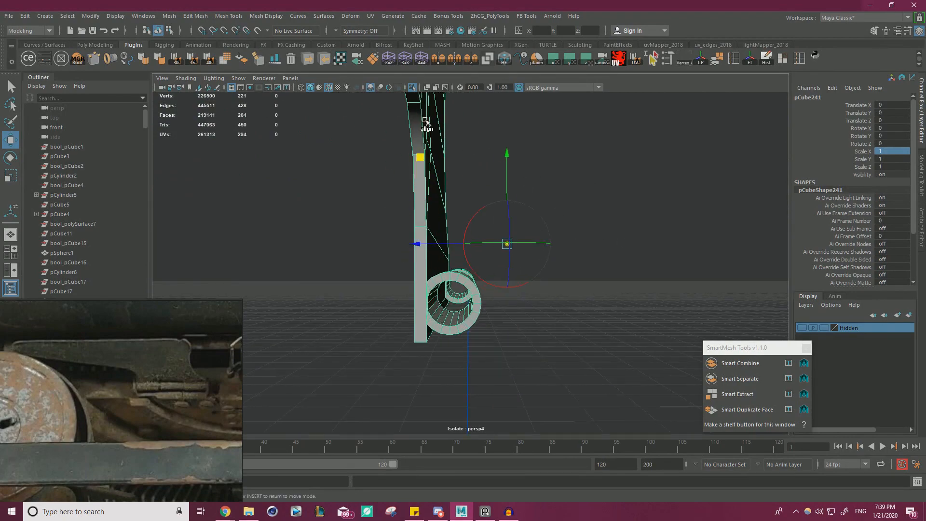
pyautogui.click(412, 88)
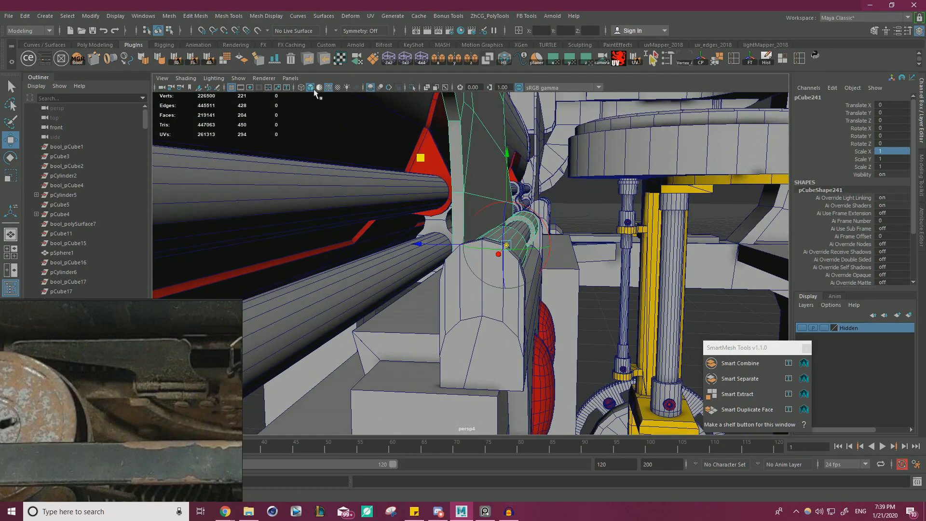
pyautogui.click(301, 88)
pyautogui.keyDown('alt'); pyautogui.moveTo(428, 155); pyautogui.dragTo(387, 169); pyautogui.keyUp('alt')
pyautogui.keyDown('alt'); pyautogui.moveTo(490, 211); pyautogui.dragTo(523, 226, button='right'); pyautogui.keyUp('alt')
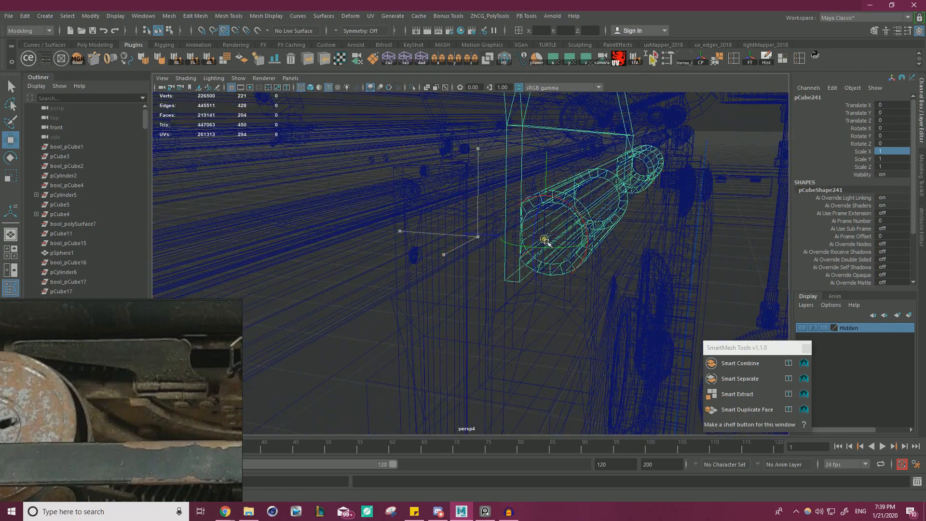
pyautogui.click(412, 88)
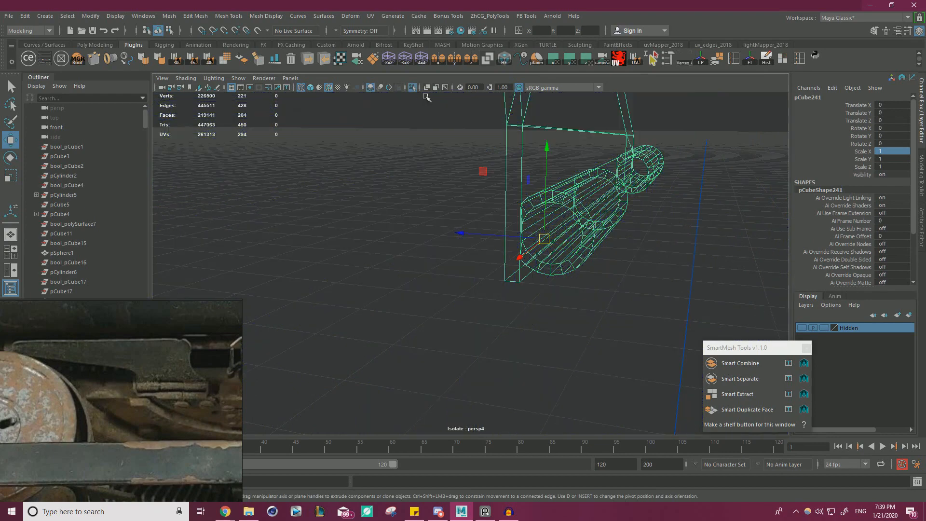
# Show the full shaded model again and rotate the original plate about its hinge axis to about 12.8° in X
pyautogui.click(413, 87)
pyautogui.click(299, 88)
pyautogui.press('r')
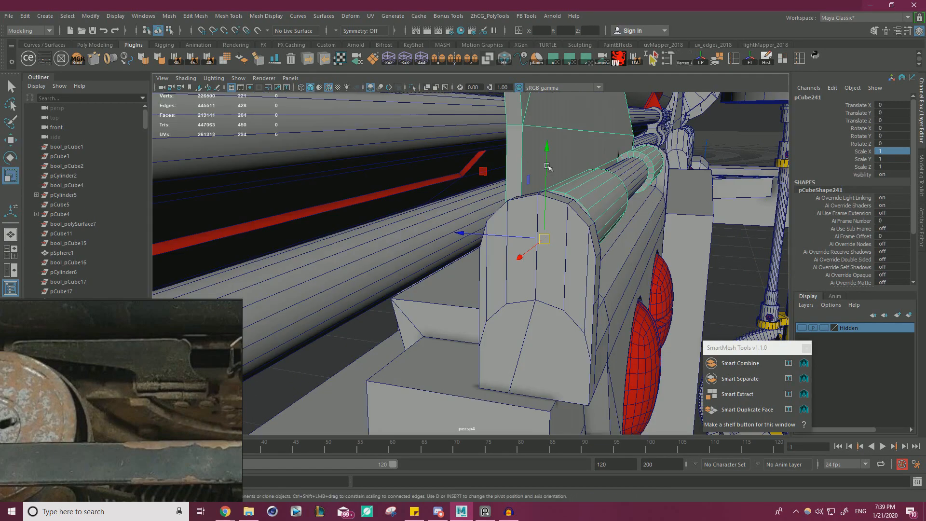
pyautogui.press('e')
pyautogui.moveTo(614, 200); pyautogui.dragTo(651, 166)
pyautogui.keyDown('alt'); pyautogui.moveTo(651, 200); pyautogui.dragTo(550, 253); pyautogui.keyUp('alt')
pyautogui.click(650, 165)
pyautogui.click(603, 200)
pyautogui.scroll(-5, 603, 200)
pyautogui.keyDown('alt'); pyautogui.moveTo(393, 212); pyautogui.dragTo(456, 204); pyautogui.keyUp('alt')
pyautogui.moveTo(519, 237); pyautogui.dragTo(616, 244)
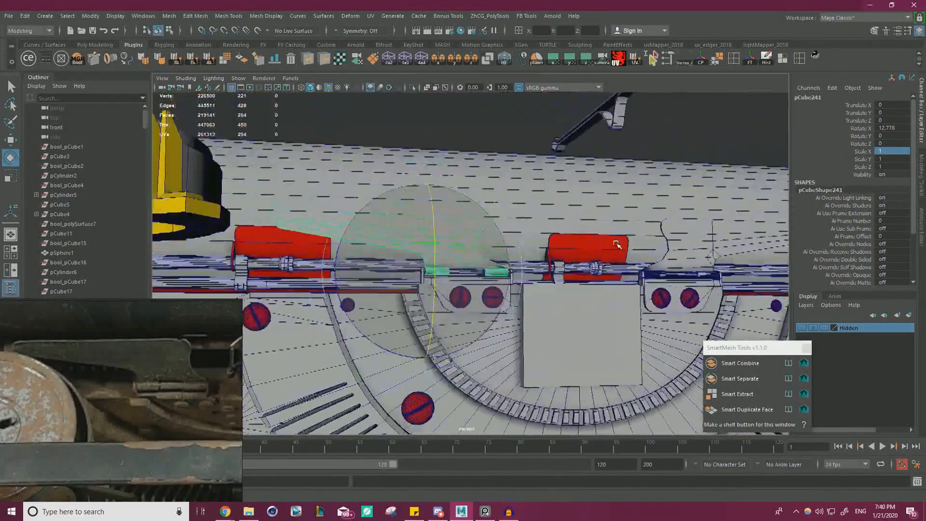
# Snap the mirrored plate's pivot to the centre of its hinge sleeve's end in wireframe, and return to shaded display
pyautogui.keyDown('alt'); pyautogui.moveTo(616, 244); pyautogui.dragTo(487, 234, button='middle'); pyautogui.keyUp('alt')
pyautogui.keyDown('alt'); pyautogui.moveTo(487, 234); pyautogui.dragTo(598, 229, button='right'); pyautogui.keyUp('alt')
pyautogui.click(600, 227)
pyautogui.press('w')
pyautogui.press('f')
pyautogui.keyDown('alt'); pyautogui.moveTo(582, 227); pyautogui.dragTo(475, 323); pyautogui.keyUp('alt')
pyautogui.keyDown('alt'); pyautogui.moveTo(475, 323); pyautogui.dragTo(612, 281, button='middle'); pyautogui.keyUp('alt')
pyautogui.keyDown('alt'); pyautogui.moveTo(611, 281); pyautogui.dragTo(631, 285, button='right'); pyautogui.keyUp('alt')
pyautogui.keyDown('alt'); pyautogui.moveTo(632, 284); pyautogui.dragTo(413, 140); pyautogui.keyUp('alt')
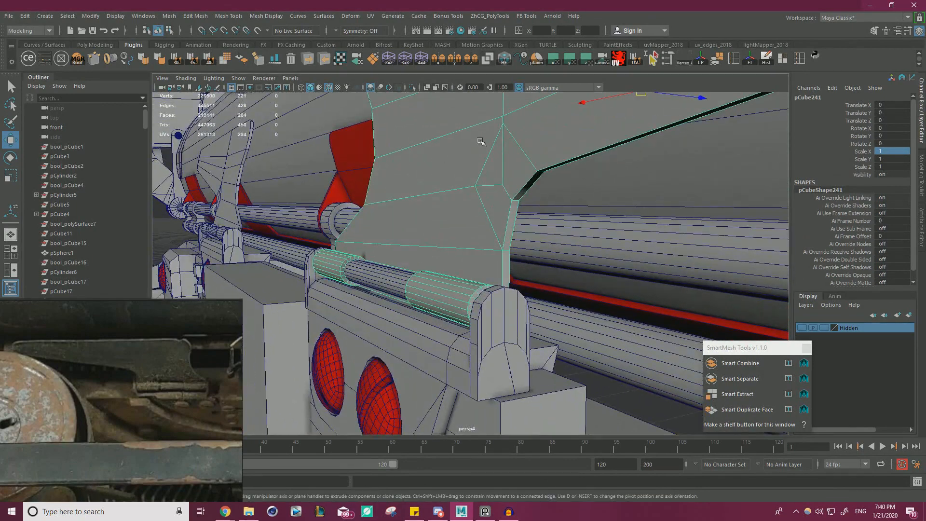
pyautogui.keyDown('alt'); pyautogui.moveTo(480, 141); pyautogui.dragTo(455, 157); pyautogui.keyUp('alt')
pyautogui.click(301, 88)
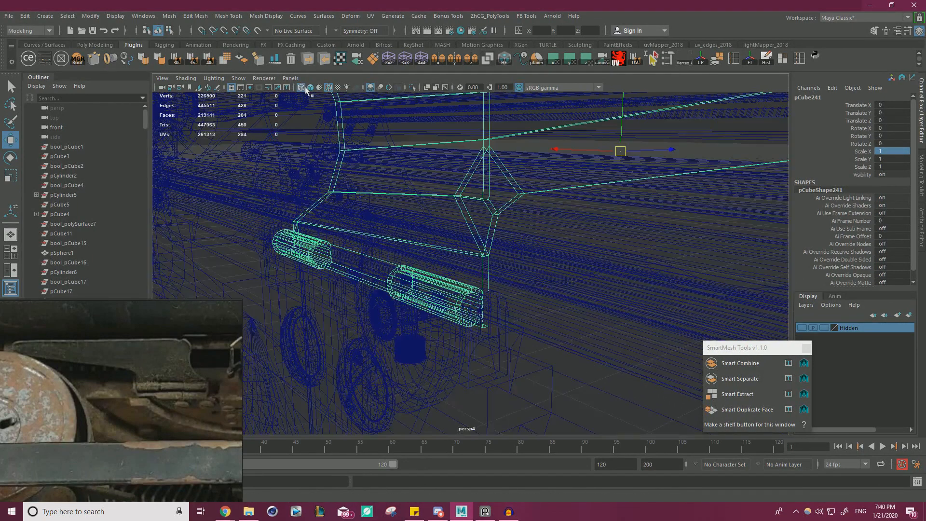
pyautogui.press('d')
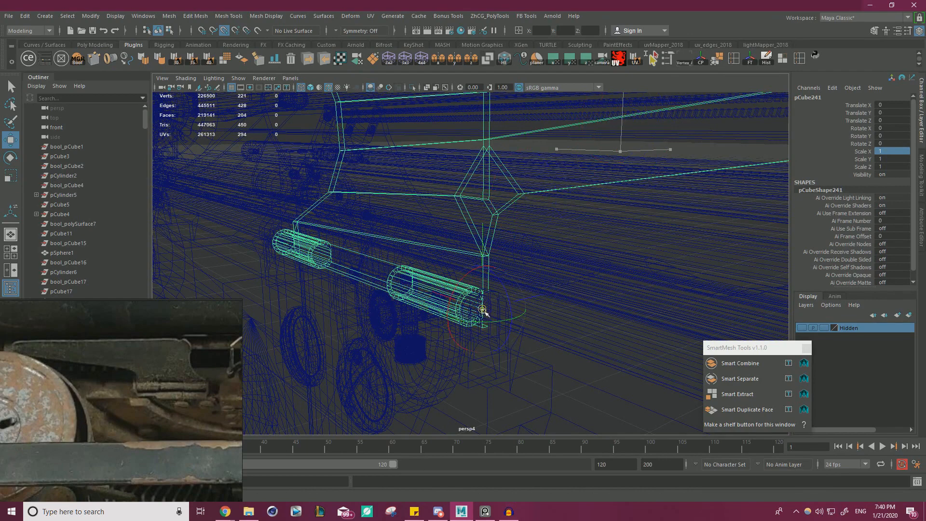
pyautogui.moveTo(484, 311); pyautogui.dragTo(483, 310)
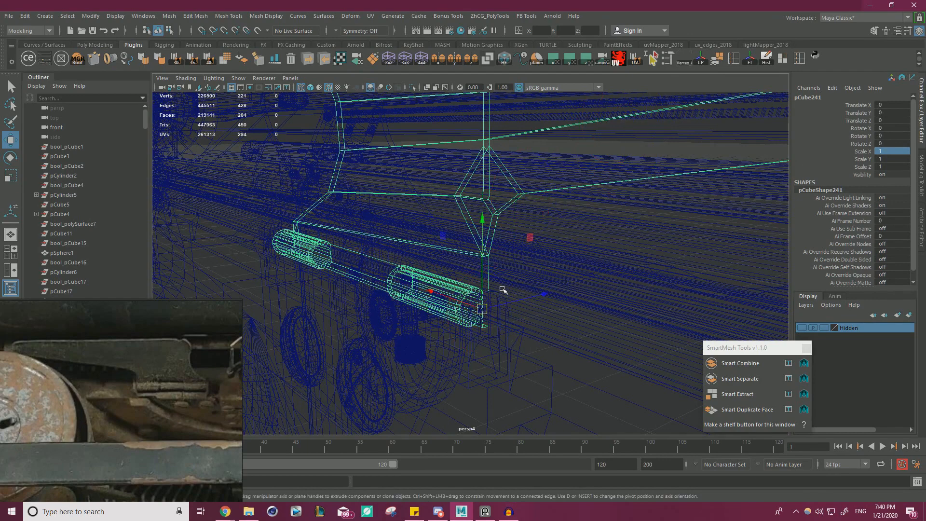
pyautogui.click(310, 87)
# Rotate the mirrored plate about its hinge axis to about 26° in X and deselect it
pyautogui.press('e')
pyautogui.moveTo(443, 244); pyautogui.dragTo(410, 241)
pyautogui.moveTo(546, 223); pyautogui.dragTo(499, 255)
pyautogui.keyDown('alt'); pyautogui.moveTo(556, 254); pyautogui.dragTo(487, 222); pyautogui.keyUp('alt')
pyautogui.keyDown('alt'); pyautogui.moveTo(487, 222); pyautogui.dragTo(440, 222, button='right'); pyautogui.keyUp('alt')
pyautogui.click(430, 151)
# Open the ModIt toolset and close the SmartMesh Tools window
pyautogui.moveTo(531, 189)
pyautogui.keyDown('alt'); pyautogui.mouseDown()
pyautogui.moveTo(440, 186)
pyautogui.moveTo(520, 191)
pyautogui.mouseUp(); pyautogui.keyUp('alt')
pyautogui.scroll(3, 591, 199)
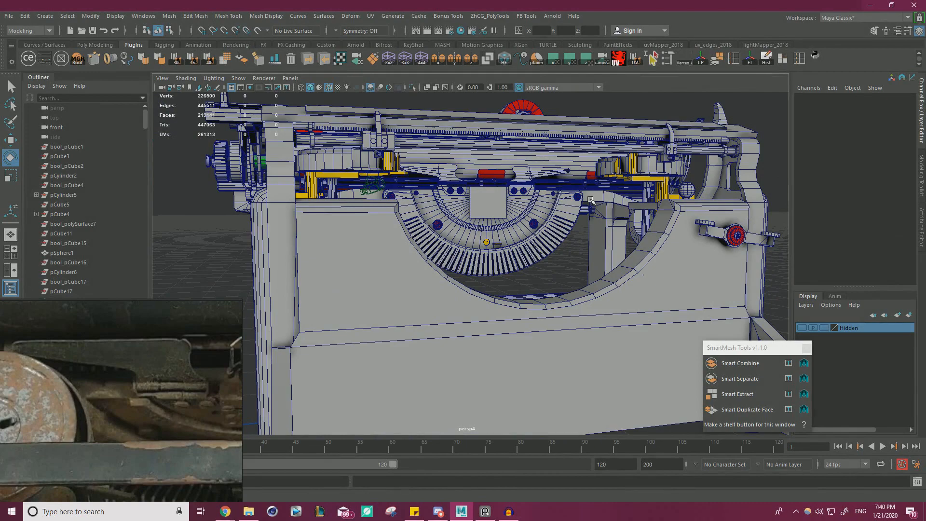
pyautogui.keyDown('alt'); pyautogui.moveTo(583, 186); pyautogui.dragTo(510, 211); pyautogui.keyUp('alt')
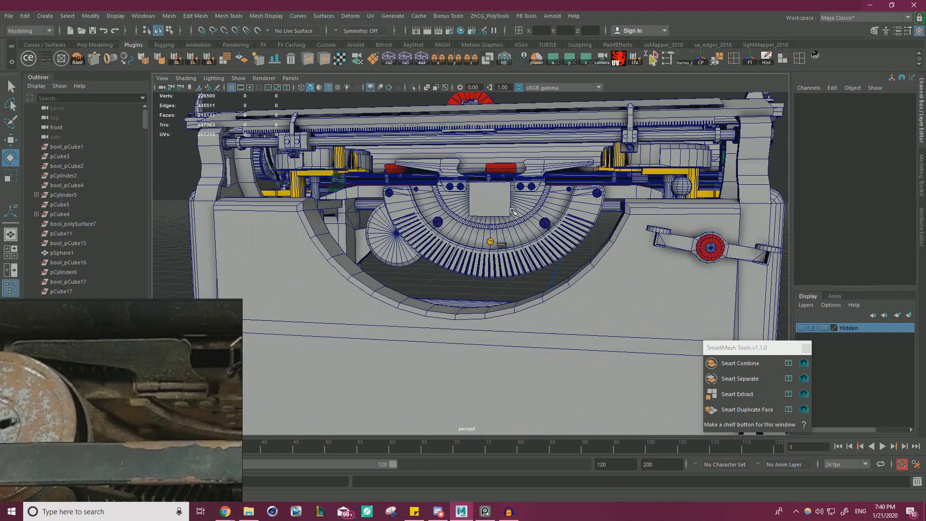
pyautogui.scroll(10, 512, 211)
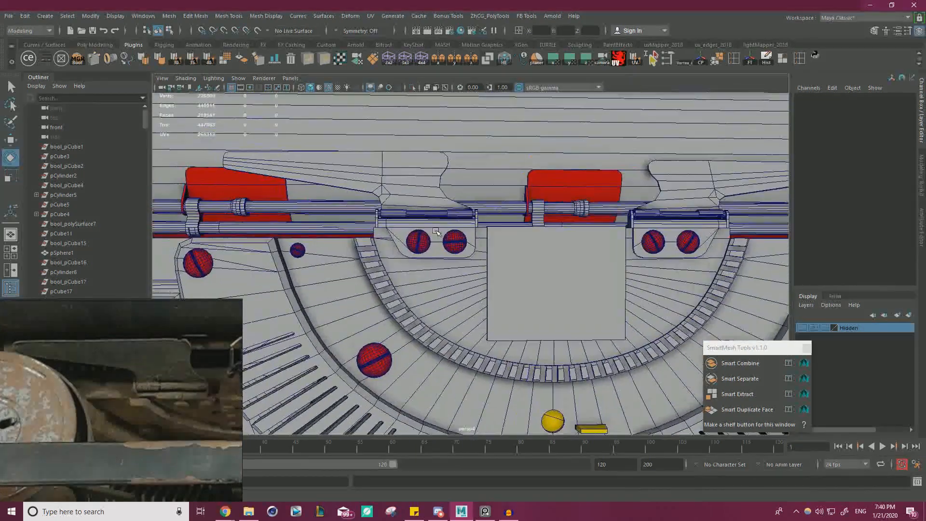
pyautogui.click(49, 59)
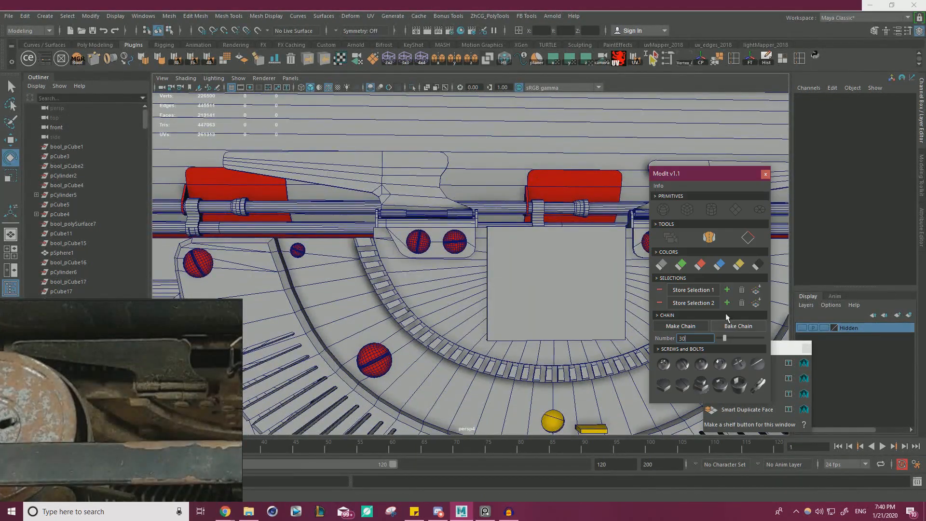
pyautogui.click(804, 349)
# Assign the yellow ModIt colour to both hinged plates and their screw brackets, and close the ModIt toolset
pyautogui.keyDown('alt'); pyautogui.moveTo(435, 211); pyautogui.dragTo(497, 193); pyautogui.keyUp('alt')
pyautogui.scroll(3, 436, 183)
pyautogui.click(413, 167)
pyautogui.press('w')
pyautogui.scroll(3, 444, 210)
pyautogui.click(428, 200)
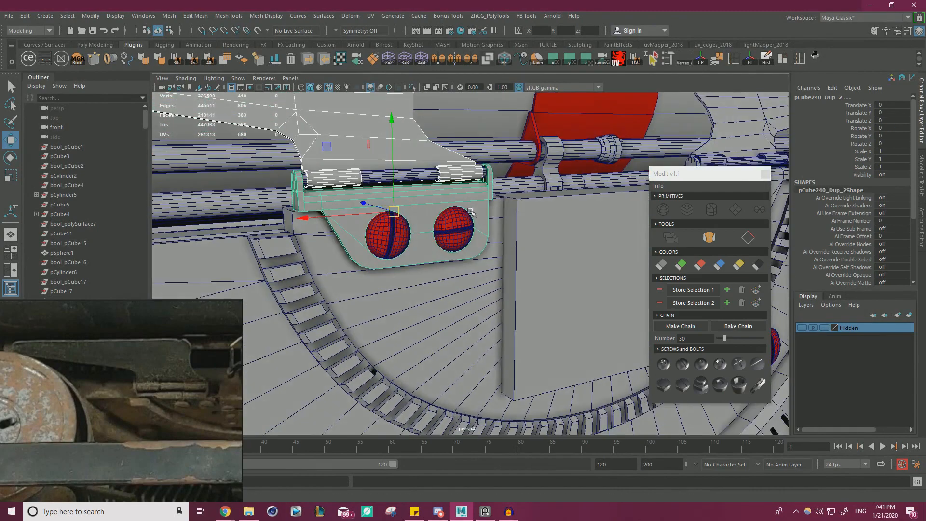
pyautogui.scroll(-3, 499, 192)
pyautogui.press('f')
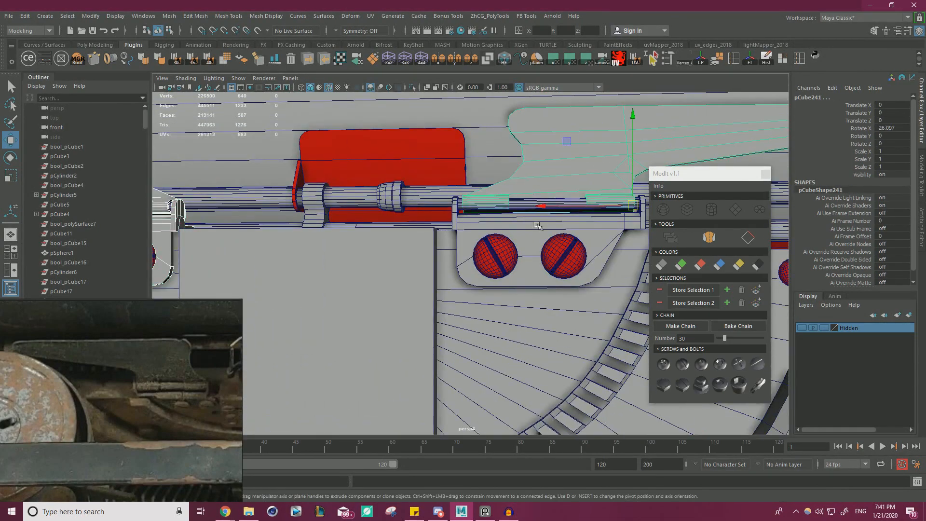
pyautogui.click(718, 264)
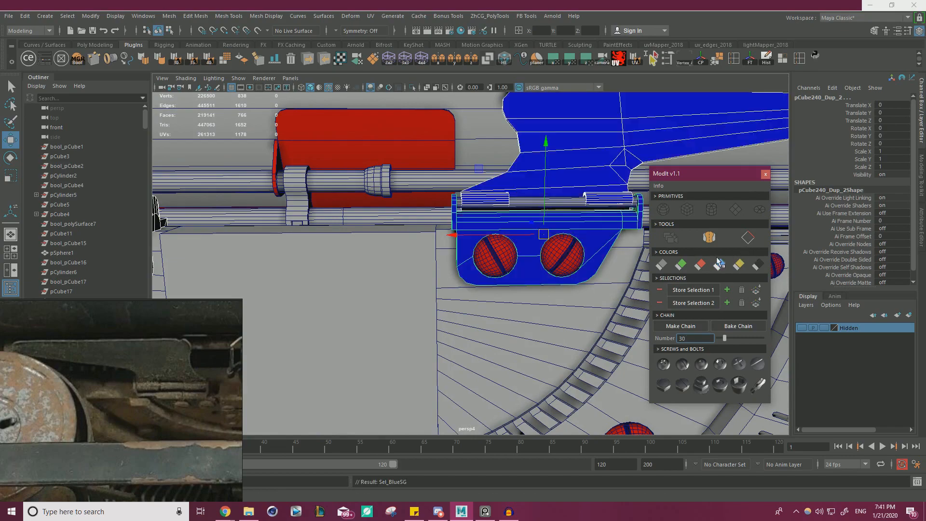
pyautogui.click(738, 264)
pyautogui.keyDown('alt'); pyautogui.moveTo(569, 250); pyautogui.dragTo(434, 226, button='right'); pyautogui.keyUp('alt')
pyautogui.moveTo(434, 226)
pyautogui.keyDown('alt'); pyautogui.mouseDown()
pyautogui.moveTo(438, 208)
pyautogui.moveTo(502, 203)
pyautogui.moveTo(444, 217)
pyautogui.mouseUp(); pyautogui.keyUp('alt')
pyautogui.click(444, 139)
pyautogui.keyDown('alt'); pyautogui.moveTo(446, 159); pyautogui.dragTo(469, 175); pyautogui.keyUp('alt')
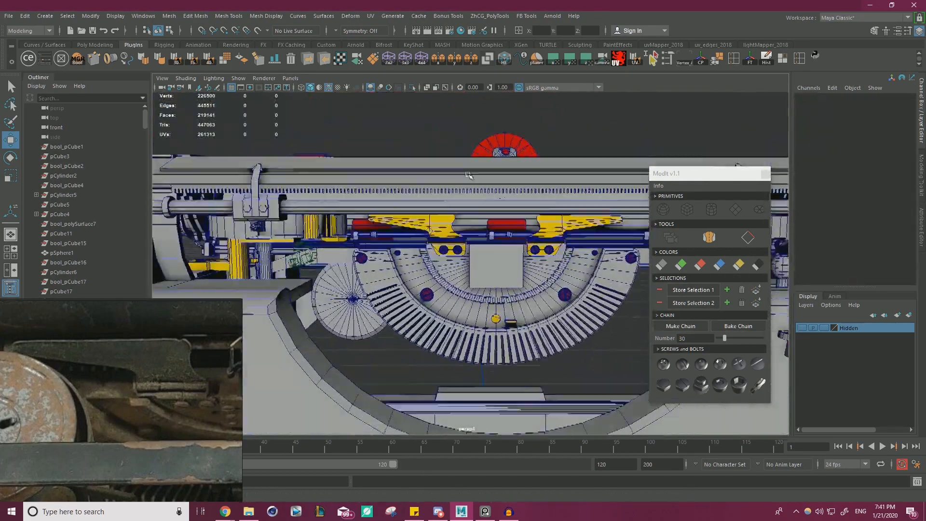
pyautogui.keyDown('alt'); pyautogui.moveTo(468, 174); pyautogui.dragTo(539, 231, button='right'); pyautogui.keyUp('alt')
pyautogui.click(764, 172)
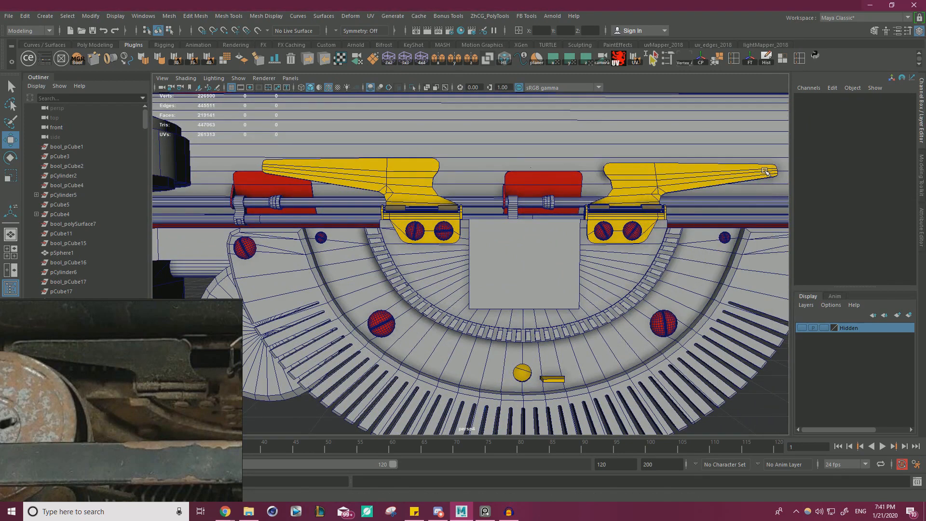
# Switch to the Sketchfab Underwood model in Chrome and examine the hinge brackets and neighbouring roller bracket up close
pyautogui.hotkey('alt', 'Tab')
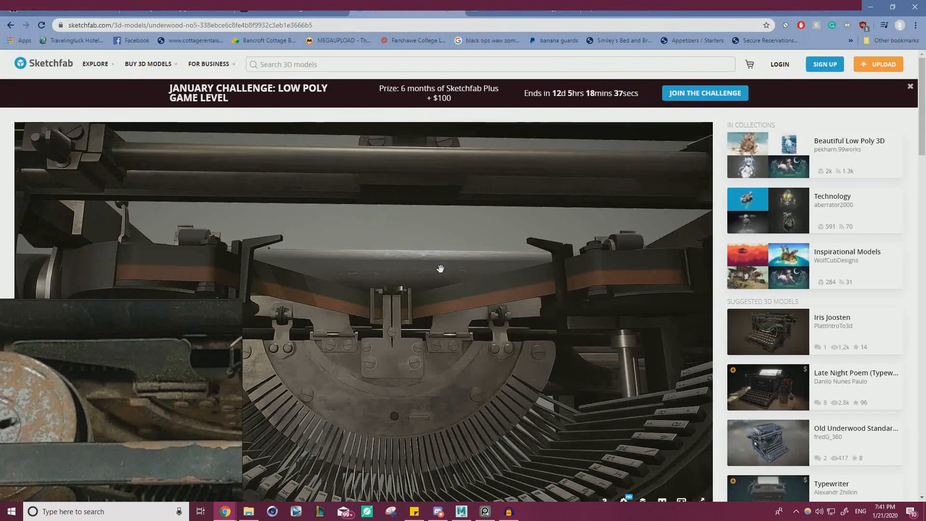
pyautogui.moveTo(440, 269)
pyautogui.mouseDown()
pyautogui.moveTo(512, 215)
pyautogui.moveTo(393, 260)
pyautogui.mouseUp()
pyautogui.scroll(6, 447, 212)
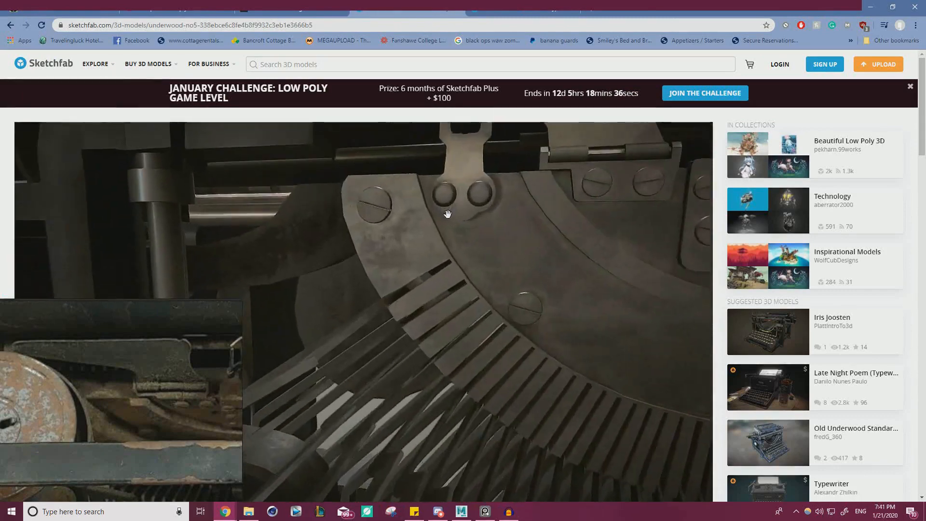
pyautogui.moveTo(451, 230); pyautogui.dragTo(579, 244, button='right')
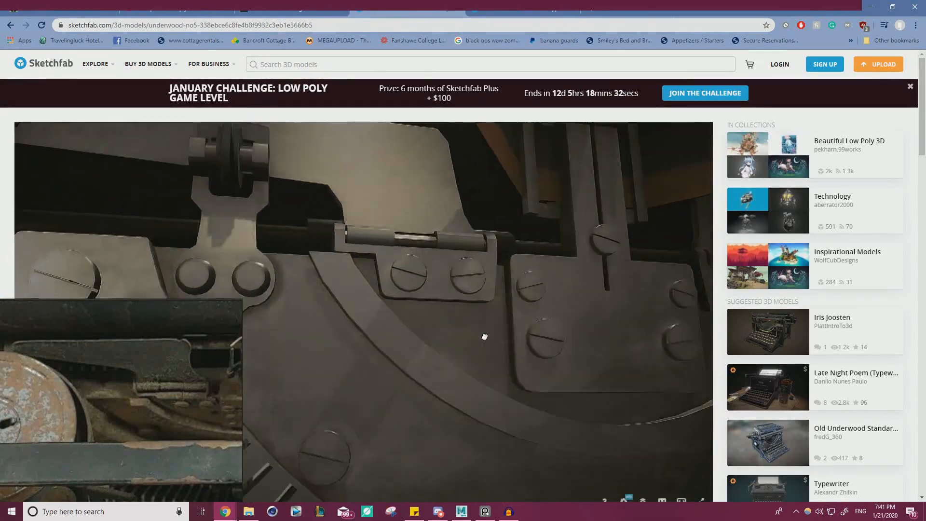
pyautogui.moveTo(484, 337); pyautogui.dragTo(314, 257)
# Bring up the reference image board and examine the Underwood photos for the carriage and small roller mechanism
pyautogui.hotkey('alt', 'Tab')
pyautogui.moveTo(213, 406); pyautogui.dragTo(678, 277, button='right')
pyautogui.scroll(-9, 487, 314)
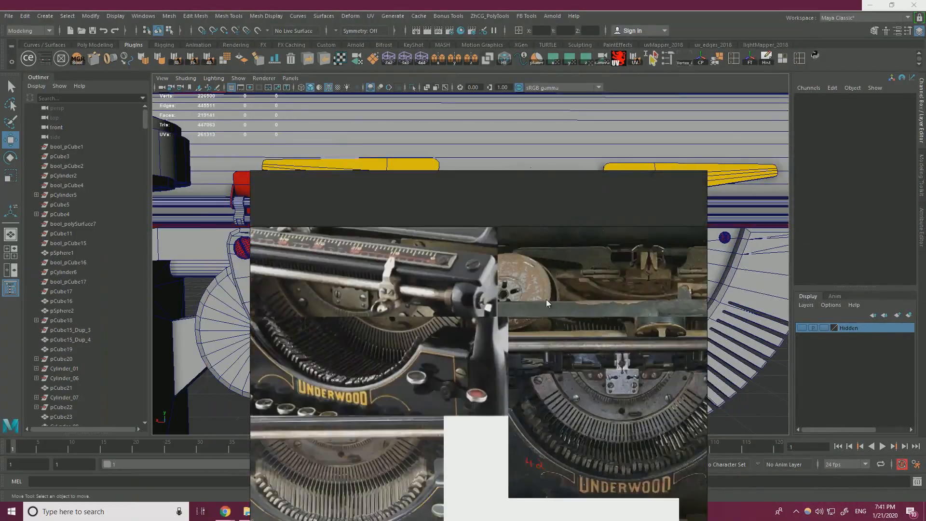
pyautogui.scroll(8, 473, 308)
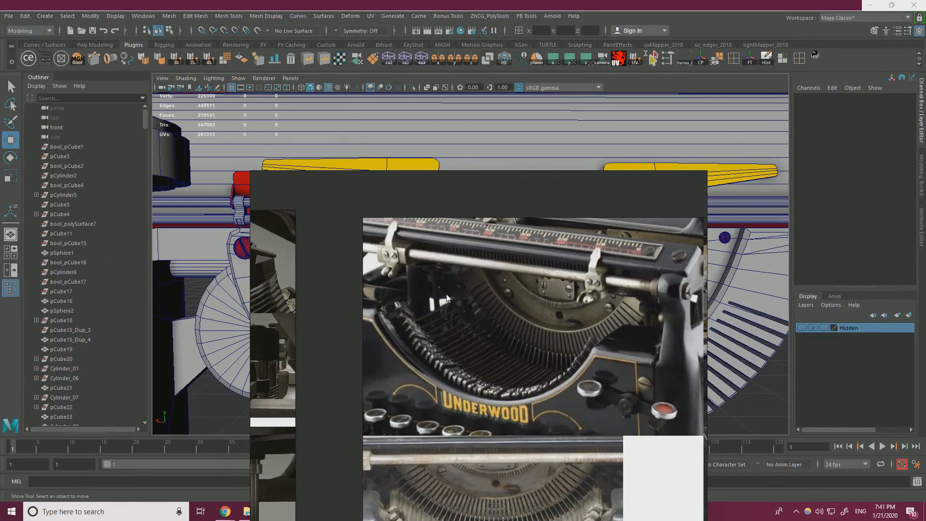
pyautogui.scroll(-7, 469, 306)
pyautogui.moveTo(427, 178); pyautogui.dragTo(425, 418, button='middle')
pyautogui.scroll(-4, 426, 418)
pyautogui.scroll(4, 534, 384)
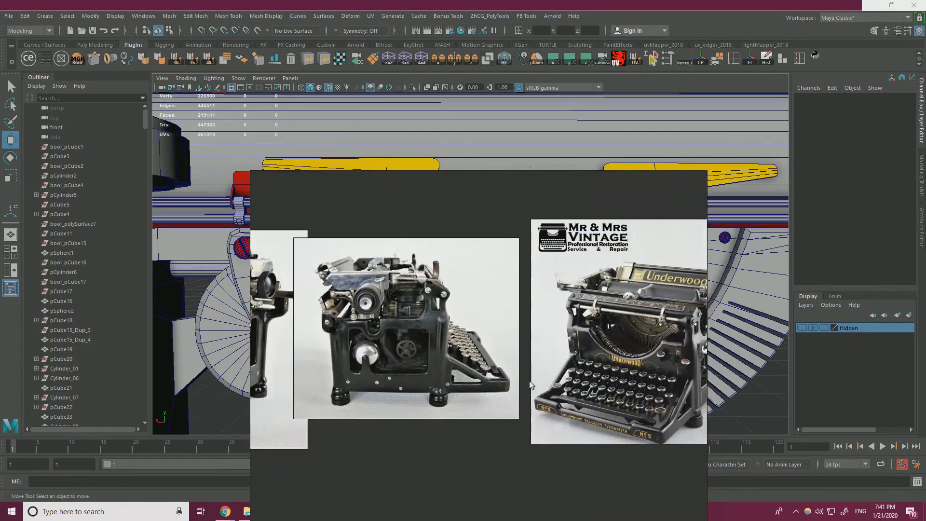
pyautogui.scroll(-6, 545, 380)
pyautogui.scroll(6, 428, 263)
pyautogui.moveTo(428, 262); pyautogui.dragTo(480, 377, button='middle')
pyautogui.scroll(8, 482, 378)
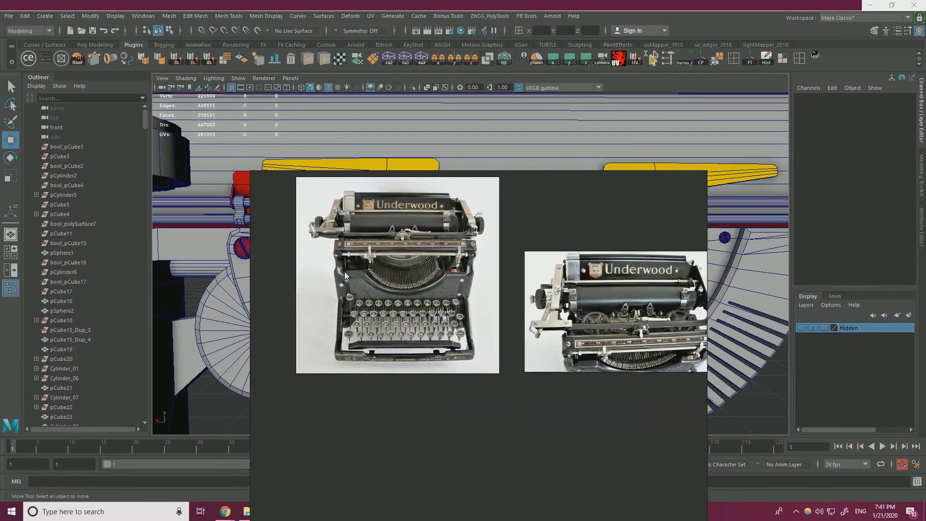
pyautogui.scroll(3, 478, 340)
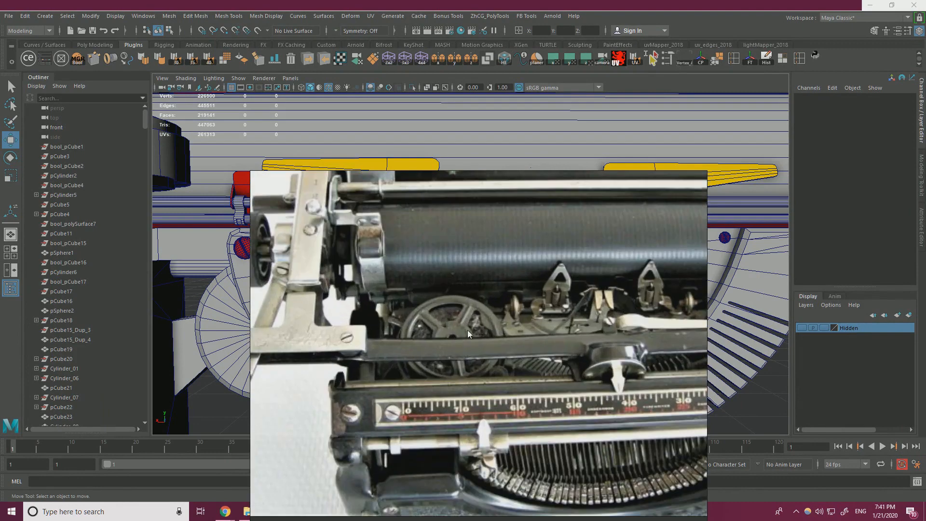
pyautogui.scroll(-3, 469, 330)
pyautogui.scroll(6, 471, 318)
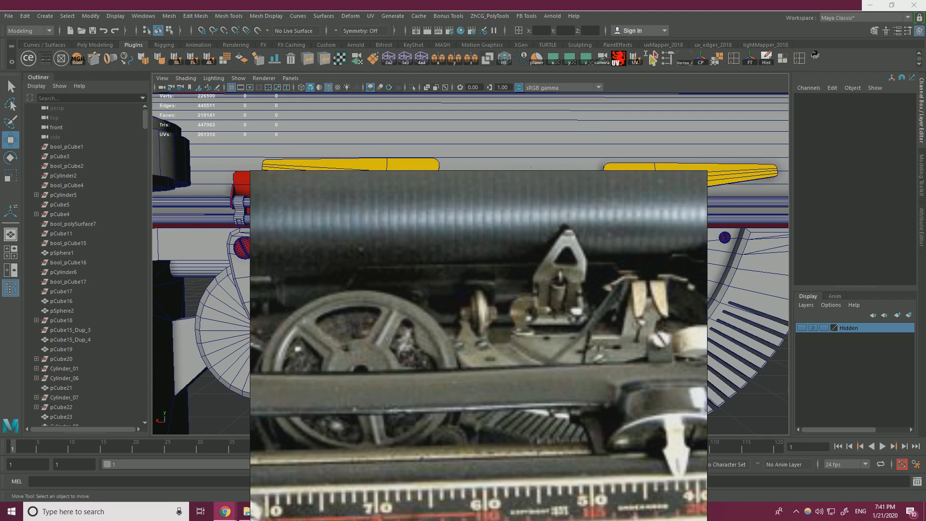
# Bring the Sketchfab page forward to compare the roller bracket, and move the reference board and browser window clear of Maya
pyautogui.click(225, 511)
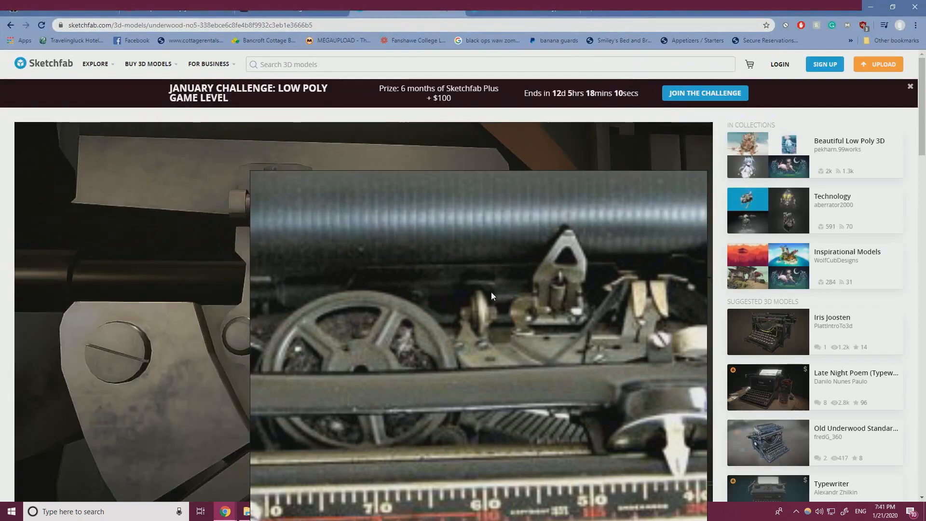
pyautogui.moveTo(491, 292); pyautogui.dragTo(0, 267, button='right')
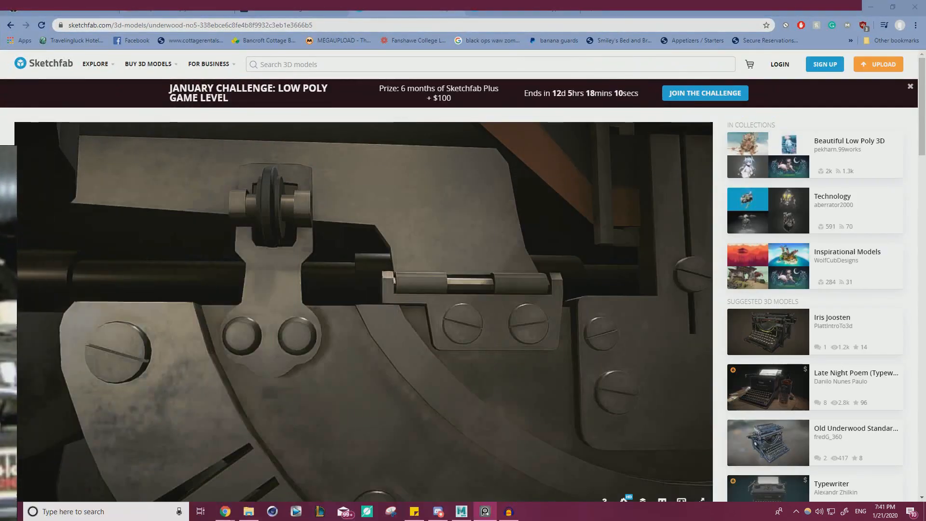
pyautogui.moveTo(723, 7); pyautogui.dragTo(925, 17)
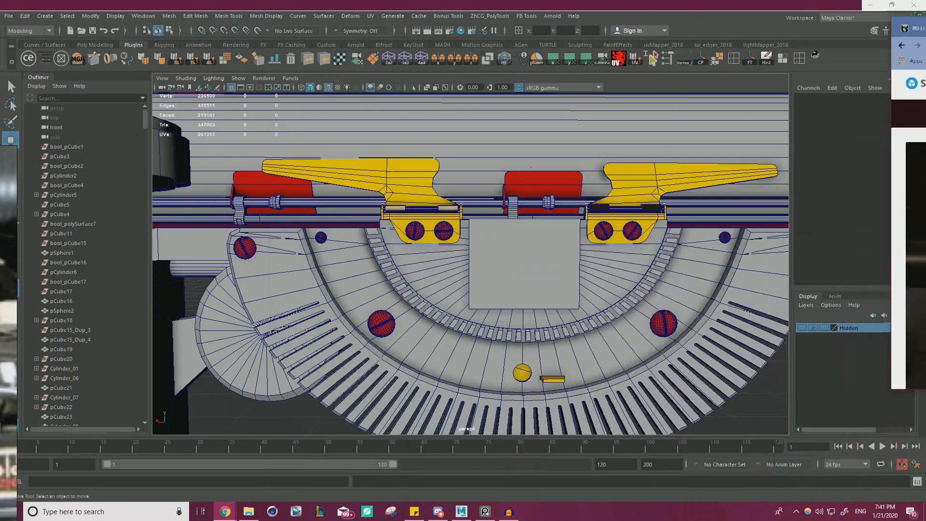
pyautogui.moveTo(5, 300); pyautogui.dragTo(648, 313, button='right')
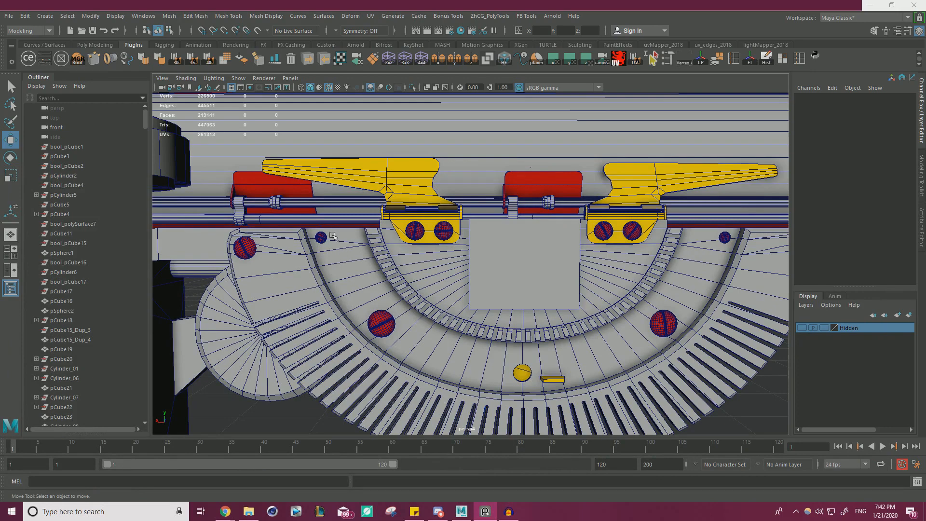
# Duplicate the central square block, offset the copy to Translate X 6.544, and scale it to X 0.869 and Y 1.744
pyautogui.keyDown('alt'); pyautogui.moveTo(181, 131); pyautogui.dragTo(205, 140, button='right'); pyautogui.keyUp('alt')
pyautogui.keyDown('alt'); pyautogui.moveTo(205, 140); pyautogui.dragTo(280, 139, button='middle'); pyautogui.keyUp('alt')
pyautogui.click(650, 248)
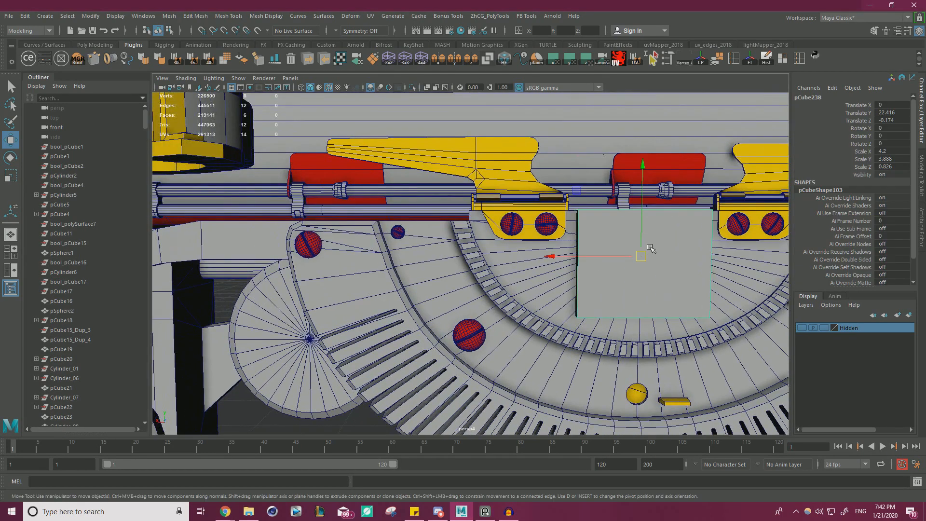
pyautogui.moveTo(574, 256)
pyautogui.keyDown('shift'); pyautogui.mouseDown()
pyautogui.moveTo(370, 257)
pyautogui.moveTo(397, 257)
pyautogui.mouseUp(); pyautogui.keyUp('shift')
pyautogui.press('r')
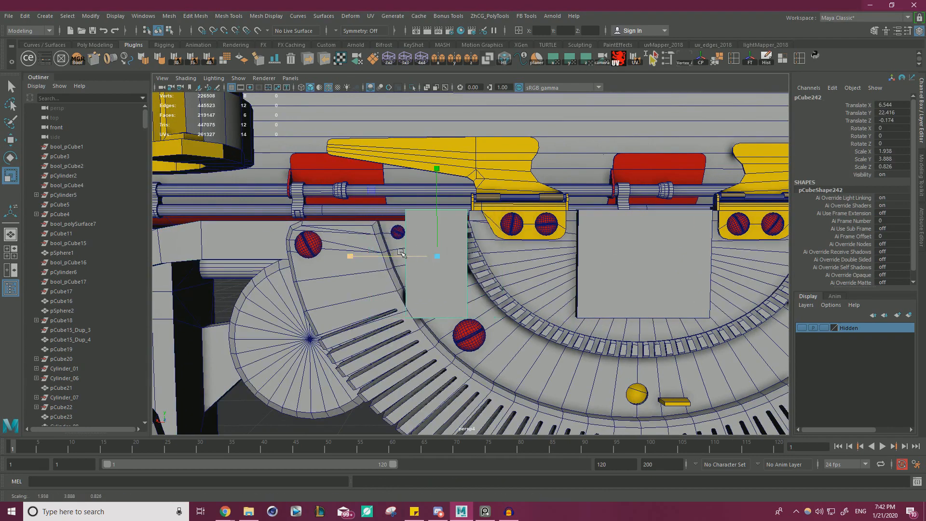
pyautogui.keyDown('alt'); pyautogui.moveTo(397, 257); pyautogui.dragTo(437, 272, button='middle'); pyautogui.keyUp('alt')
pyautogui.keyDown('alt'); pyautogui.moveTo(437, 272); pyautogui.dragTo(542, 293, button='right'); pyautogui.keyUp('alt')
pyautogui.moveTo(484, 280); pyautogui.dragTo(453, 250)
# Move the small block beside the small screw, to Translate X 6.909, Y 22.894 and Z -0.43
pyautogui.press('w')
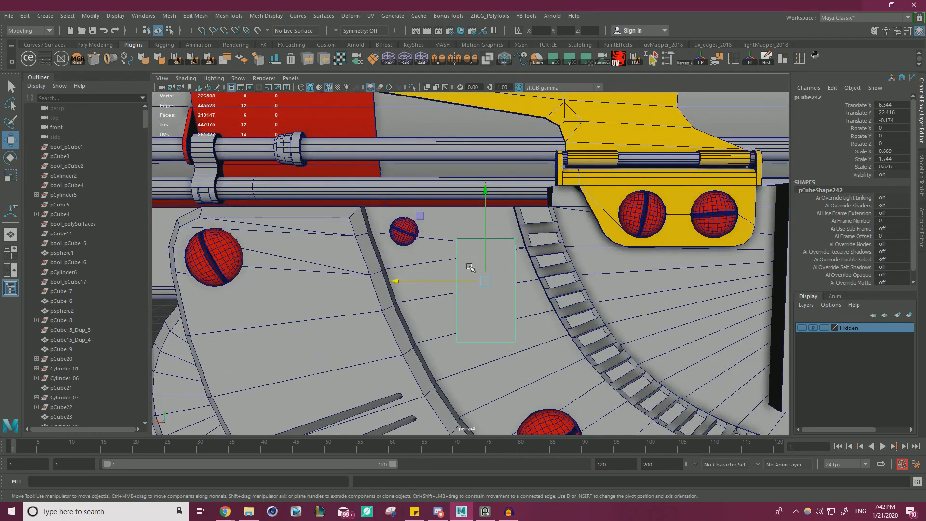
pyautogui.moveTo(421, 221); pyautogui.dragTo(397, 191)
pyautogui.press('r')
pyautogui.keyDown('alt'); pyautogui.moveTo(403, 193); pyautogui.dragTo(449, 233, button='right'); pyautogui.keyUp('alt')
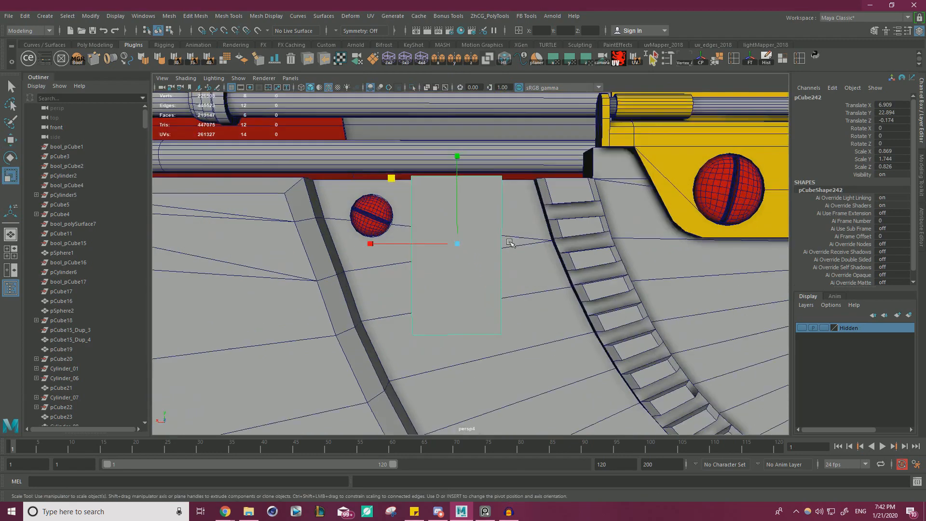
pyautogui.keyDown('alt'); pyautogui.moveTo(449, 233); pyautogui.dragTo(498, 264); pyautogui.keyUp('alt')
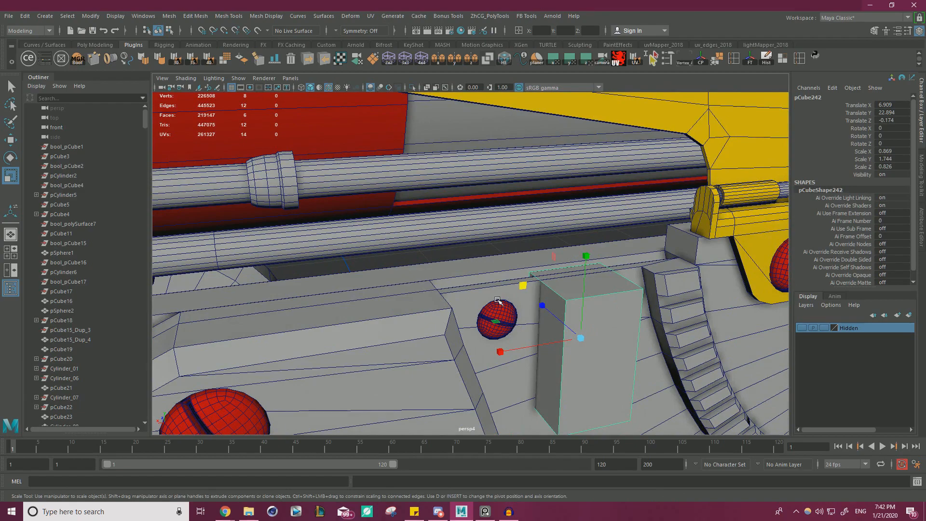
pyautogui.press('f')
pyautogui.keyDown('alt'); pyautogui.moveTo(513, 321); pyautogui.dragTo(434, 299, button='right'); pyautogui.keyUp('alt')
pyautogui.keyDown('alt'); pyautogui.moveTo(434, 300); pyautogui.dragTo(561, 330); pyautogui.keyUp('alt')
pyautogui.keyDown('alt'); pyautogui.moveTo(429, 285); pyautogui.dragTo(491, 295, button='right'); pyautogui.keyUp('alt')
pyautogui.press('w')
pyautogui.moveTo(407, 221); pyautogui.dragTo(505, 100)
# Snap the small block's pivot to its face against the semicircular plate
pyautogui.press('d')
pyautogui.press('v')
pyautogui.press('v')
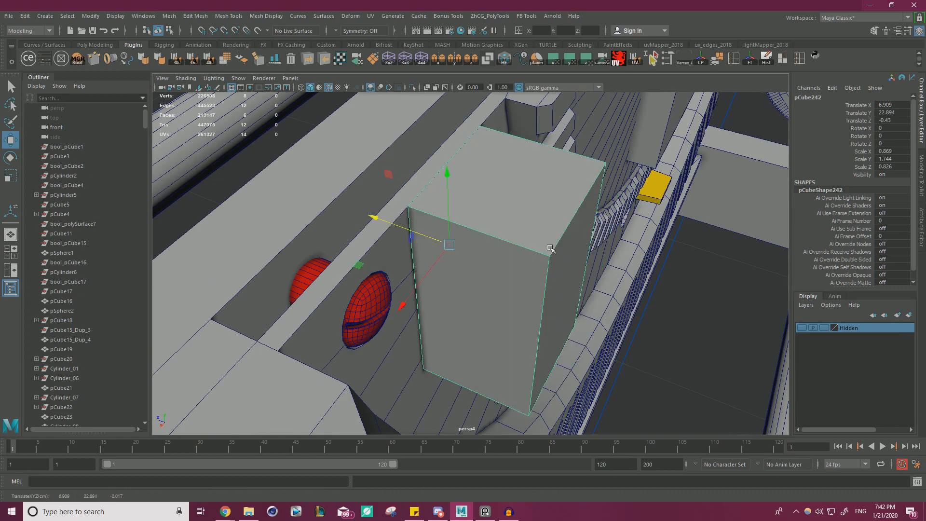
pyautogui.keyDown('alt'); pyautogui.moveTo(551, 249); pyautogui.dragTo(531, 256); pyautogui.keyUp('alt')
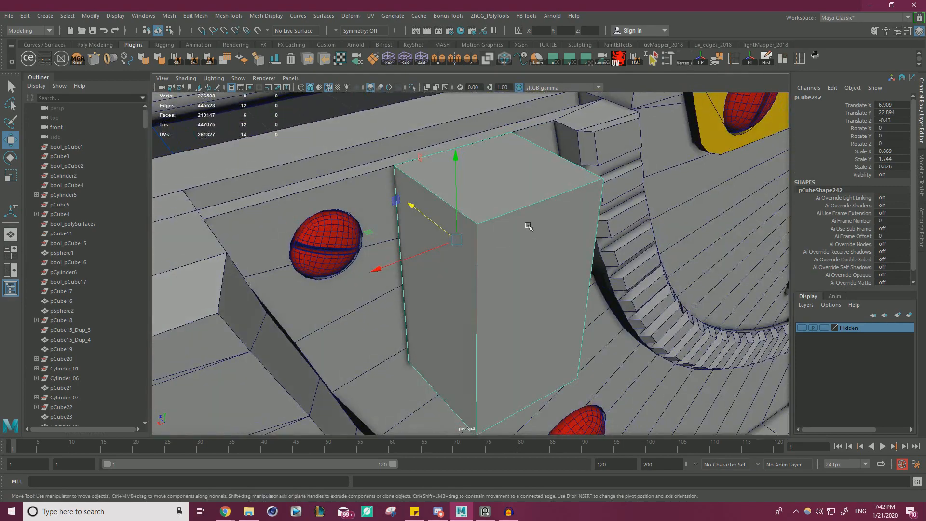
# Push the small block's front face back to thin the block against the semicircular plate, and scale the block to X 0.73
pyautogui.press('F11')
pyautogui.click(539, 251)
pyautogui.moveTo(487, 277); pyautogui.dragTo(439, 217)
pyautogui.moveTo(459, 204); pyautogui.dragTo(499, 189, button='right')
pyautogui.press('r')
pyautogui.keyDown('alt'); pyautogui.moveTo(520, 242); pyautogui.dragTo(407, 255); pyautogui.keyUp('alt')
pyautogui.press('w')
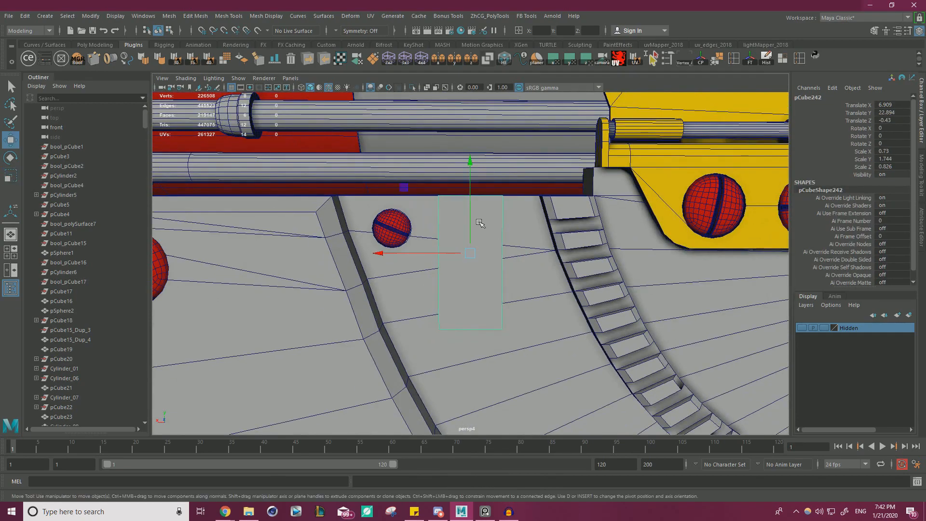
# Raise the block's bottom vertices to about half its height, roughly level with the small screw's lower edge
pyautogui.moveTo(480, 224); pyautogui.dragTo(432, 217, button='right')
pyautogui.moveTo(414, 356); pyautogui.dragTo(553, 277)
pyautogui.moveTo(468, 279); pyautogui.dragTo(472, 240)
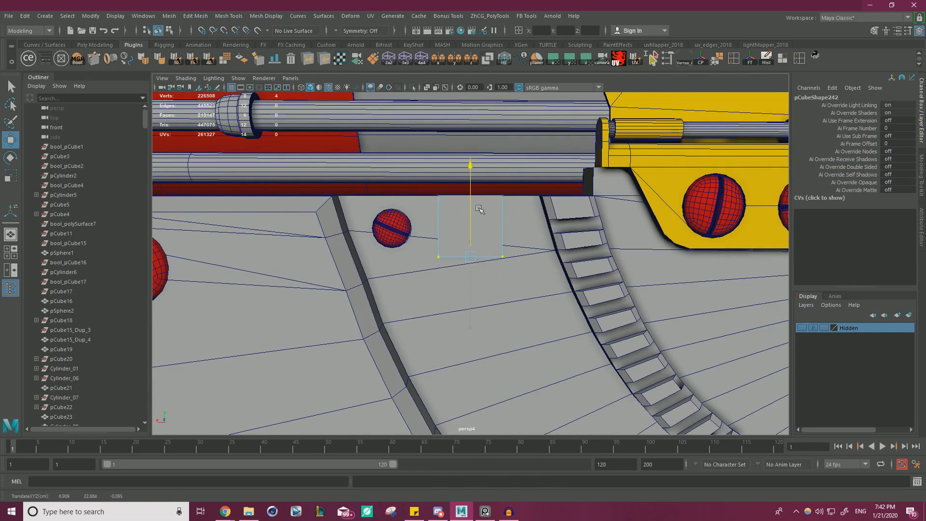
pyautogui.moveTo(479, 209); pyautogui.dragTo(479, 218)
# Raise the block's top vertices above the two horizontal rods and narrow its top end slightly, following the reference photo
pyautogui.moveTo(418, 224); pyautogui.dragTo(587, 139)
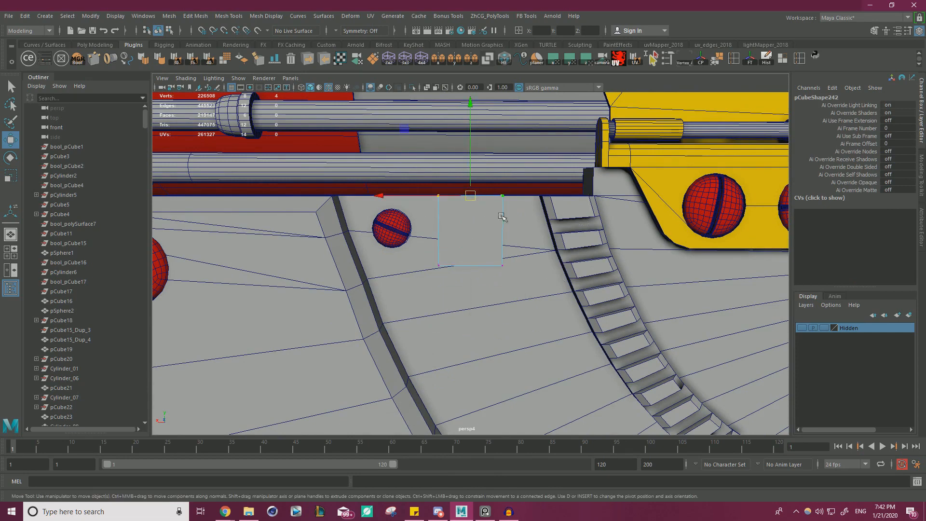
pyautogui.scroll(-1, 477, 208)
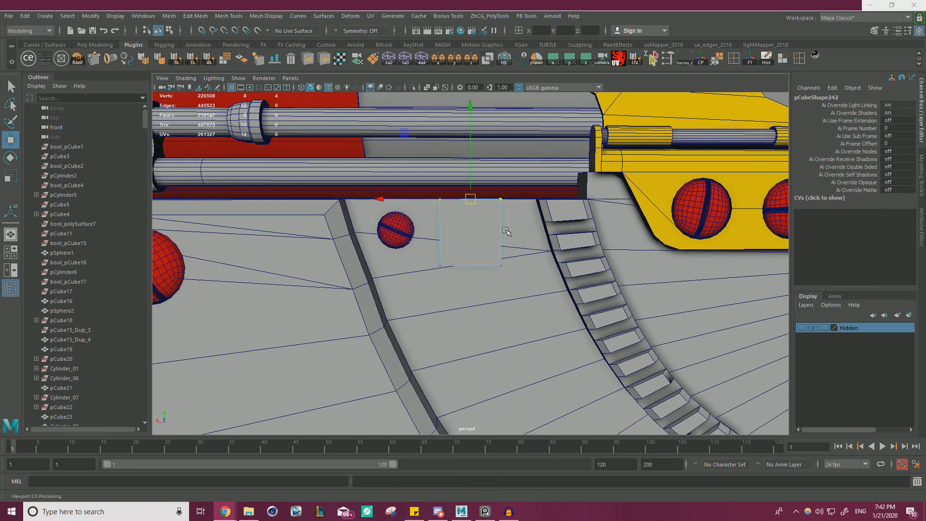
pyautogui.keyDown('alt'); pyautogui.moveTo(511, 229); pyautogui.dragTo(477, 207, button='right'); pyautogui.keyUp('alt')
pyautogui.keyDown('alt'); pyautogui.moveTo(477, 208); pyautogui.dragTo(464, 248, button='middle'); pyautogui.keyUp('alt')
pyautogui.keyDown('alt'); pyautogui.moveTo(464, 249); pyautogui.dragTo(460, 131); pyautogui.keyUp('alt')
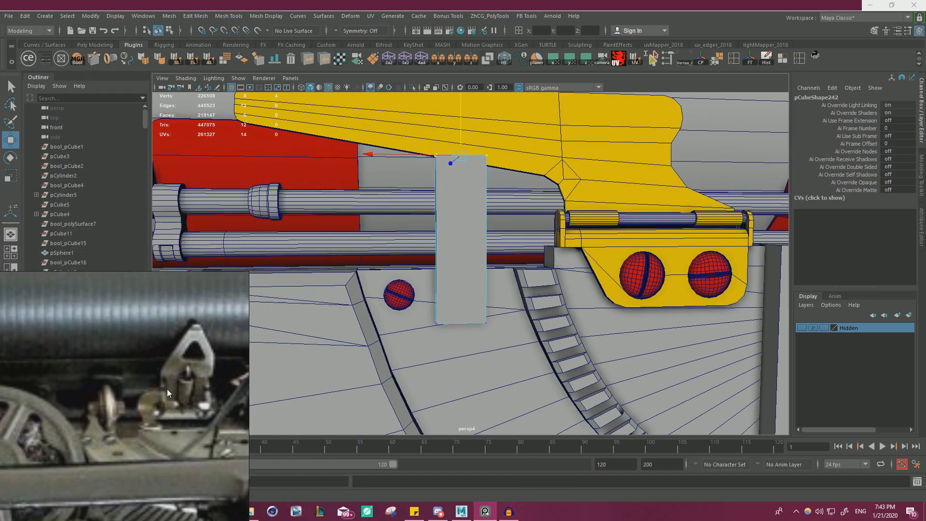
pyautogui.keyDown('alt'); pyautogui.moveTo(415, 267); pyautogui.dragTo(461, 210); pyautogui.keyUp('alt')
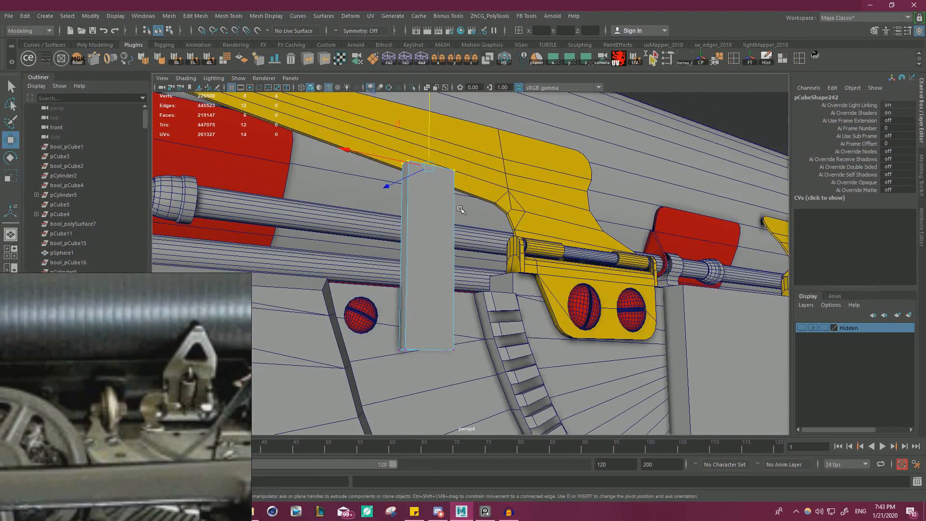
pyautogui.keyDown('alt'); pyautogui.moveTo(427, 145); pyautogui.dragTo(470, 276); pyautogui.keyUp('alt')
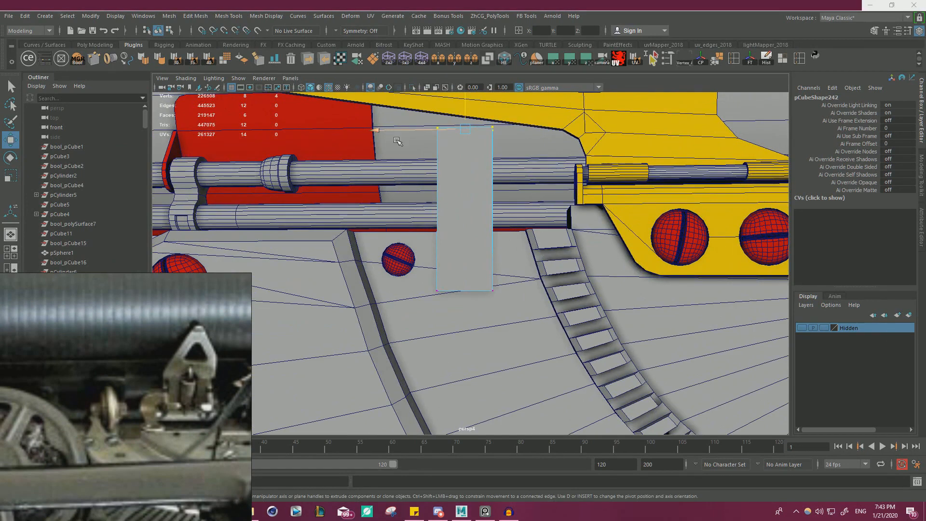
pyautogui.keyDown('alt'); pyautogui.moveTo(397, 140); pyautogui.dragTo(393, 145); pyautogui.keyUp('alt')
pyautogui.press('r')
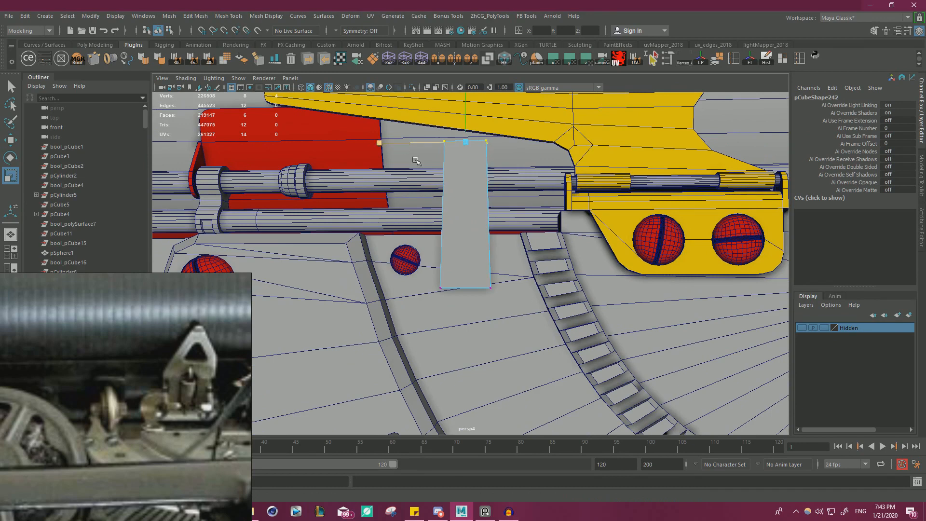
# Raise the tapered block's bottom vertices slightly and extrude its bottom face downward twice to add two foot segments
pyautogui.press('w')
pyautogui.moveTo(433, 295); pyautogui.dragTo(538, 250)
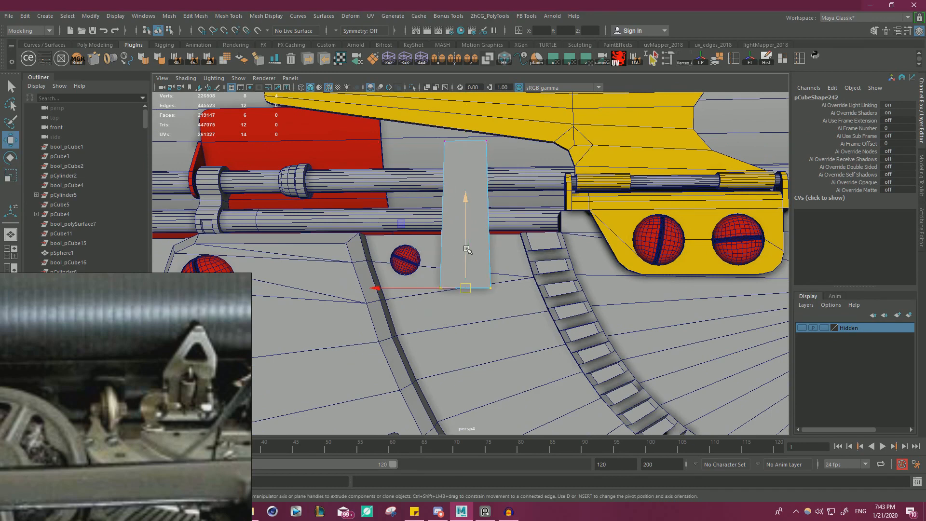
pyautogui.moveTo(466, 249); pyautogui.dragTo(481, 242)
pyautogui.rightClick(482, 234)
pyautogui.moveTo(484, 240); pyautogui.dragTo(483, 261, button='right')
pyautogui.keyDown('alt'); pyautogui.moveTo(486, 285); pyautogui.dragTo(483, 265); pyautogui.keyUp('alt')
pyautogui.click(477, 281)
pyautogui.keyDown('alt'); pyautogui.moveTo(517, 304); pyautogui.dragTo(515, 336); pyautogui.keyUp('alt')
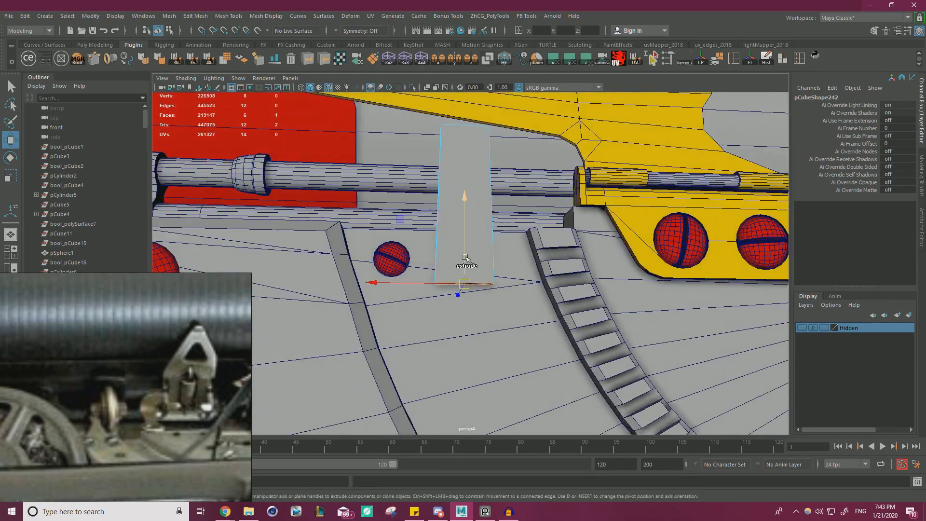
pyautogui.keyDown('shift'); pyautogui.moveTo(466, 262); pyautogui.dragTo(496, 322); pyautogui.keyUp('shift')
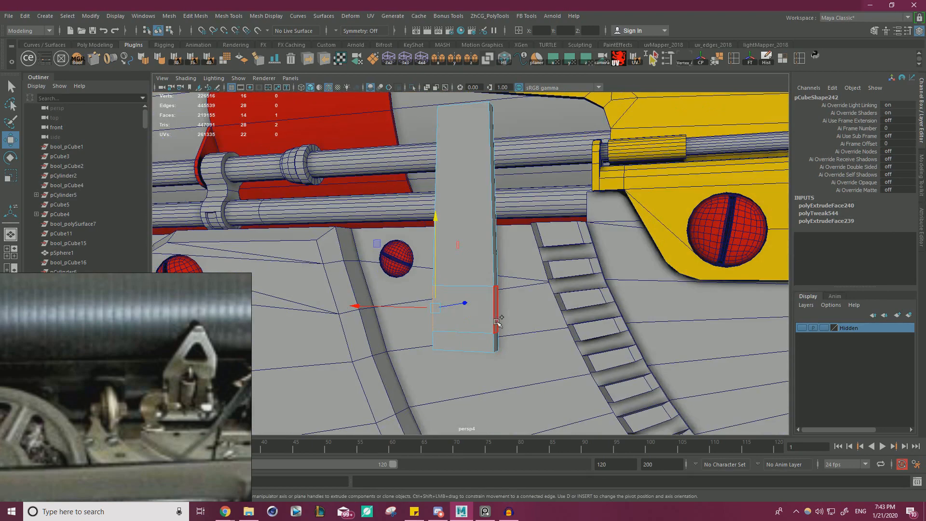
# Extrude both side faces of the upper foot segment outward with a thickness of 0.3 to form side tabs
pyautogui.keyDown('shift'); pyautogui.click(497, 312); pyautogui.keyUp('shift')
pyautogui.hotkey('ctrl', 'e')
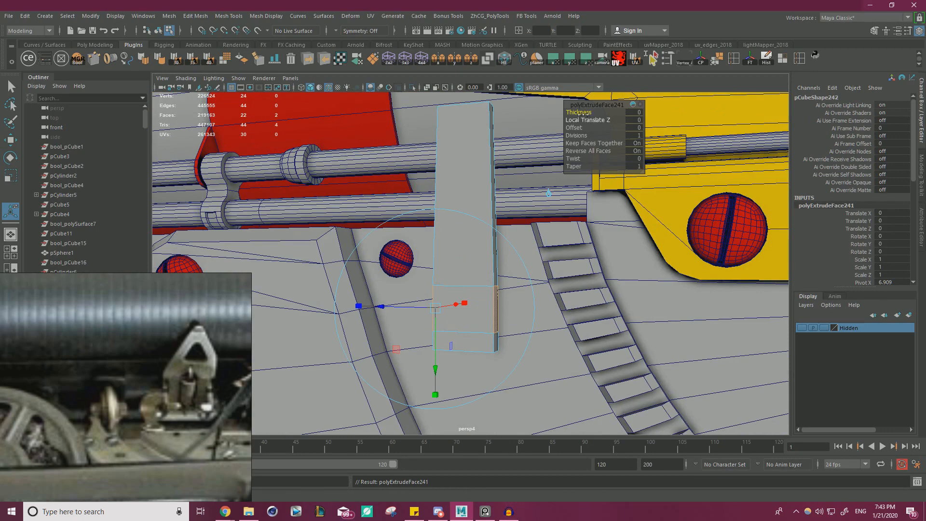
pyautogui.moveTo(580, 113); pyautogui.dragTo(586, 113)
pyautogui.keyDown('alt'); pyautogui.moveTo(508, 314); pyautogui.dragTo(496, 313); pyautogui.keyUp('alt')
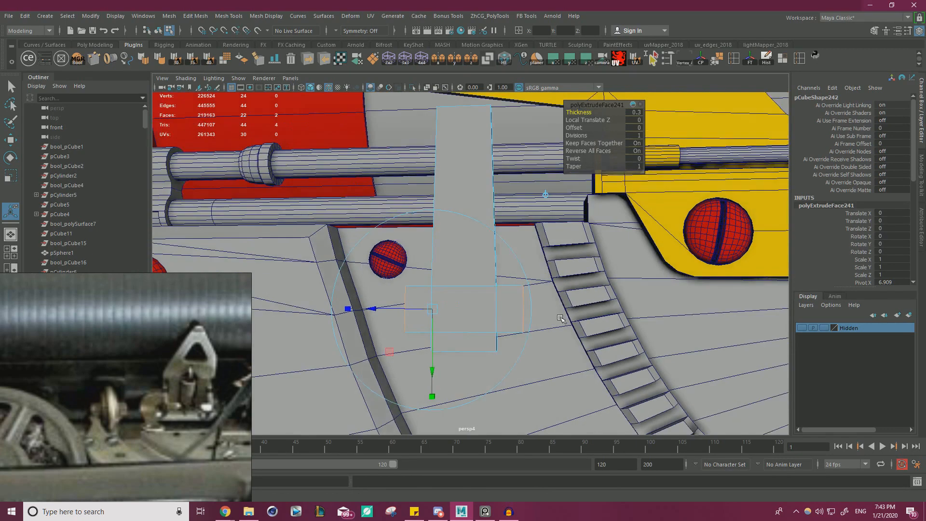
# Move the bottom faces of both side tabs and the central foot downward together to lengthen the tabs
pyautogui.keyDown('alt'); pyautogui.moveTo(497, 313); pyautogui.dragTo(531, 270, button='middle'); pyautogui.keyUp('alt')
pyautogui.keyDown('alt'); pyautogui.moveTo(531, 271); pyautogui.dragTo(545, 244); pyautogui.keyUp('alt')
pyautogui.press('w')
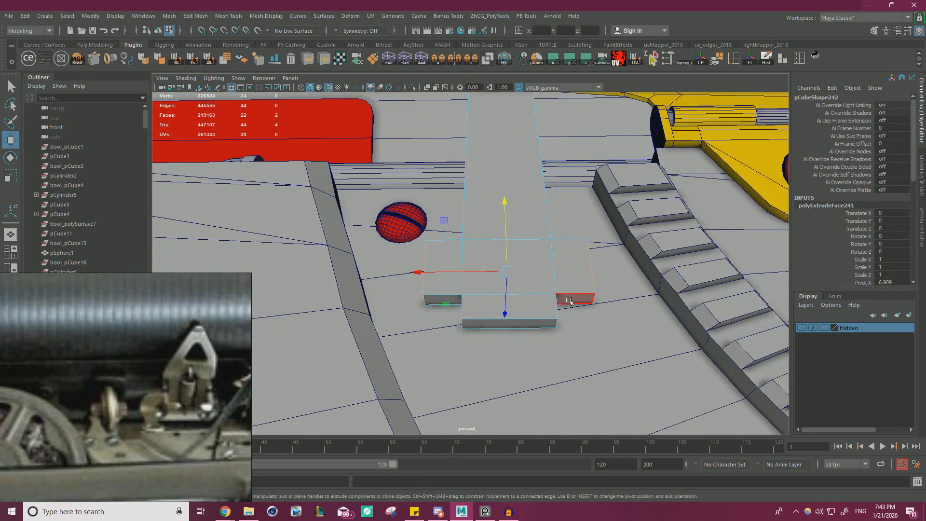
pyautogui.click(570, 302)
pyautogui.keyDown('shift'); pyautogui.click(536, 320); pyautogui.keyUp('shift')
pyautogui.keyDown('shift'); pyautogui.click(447, 304); pyautogui.keyUp('shift')
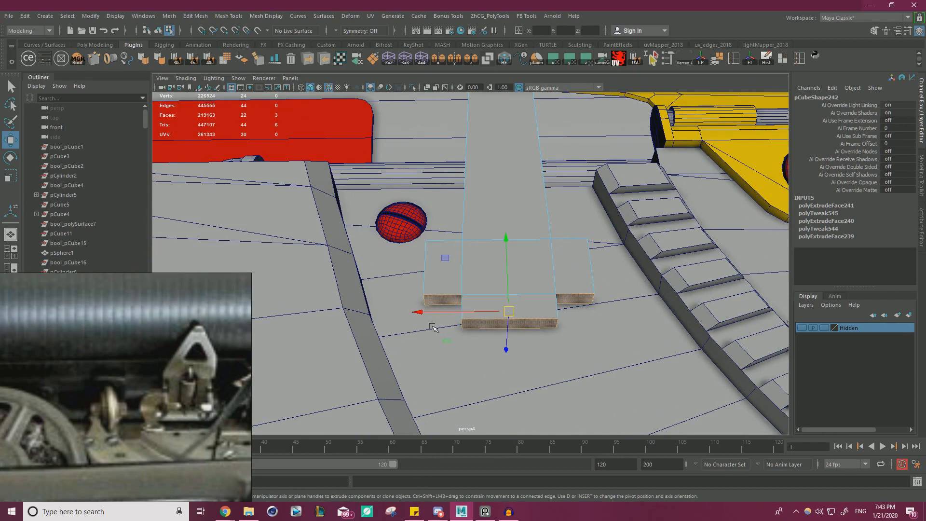
pyautogui.moveTo(505, 281); pyautogui.dragTo(510, 303)
pyautogui.keyDown('alt'); pyautogui.moveTo(512, 299); pyautogui.dragTo(555, 317); pyautogui.keyUp('alt')
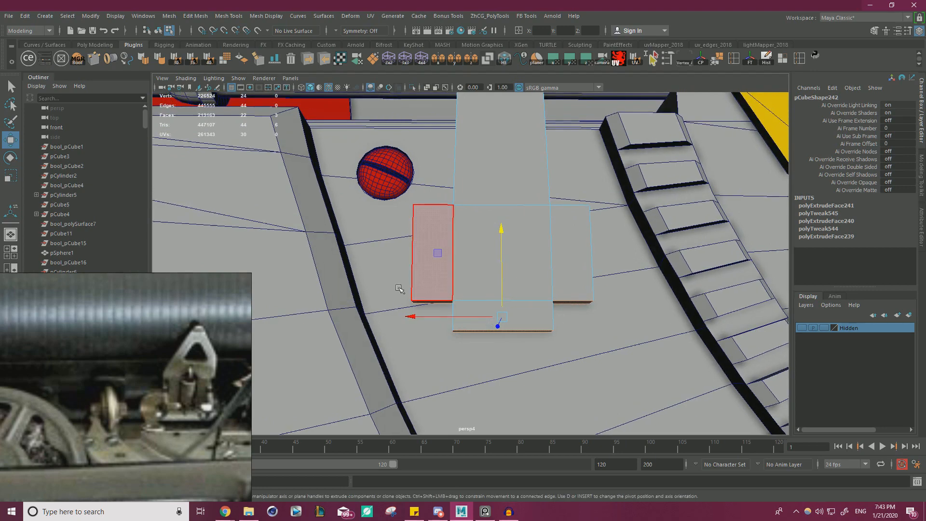
# Compare the bracket with the Sketchfab typewriter, and bevel the side tabs' outer corner edges with 3 segments and fraction 0.6
pyautogui.moveTo(925, 6)
pyautogui.mouseDown()
pyautogui.moveTo(802, 124)
pyautogui.moveTo(690, 36)
pyautogui.mouseUp()
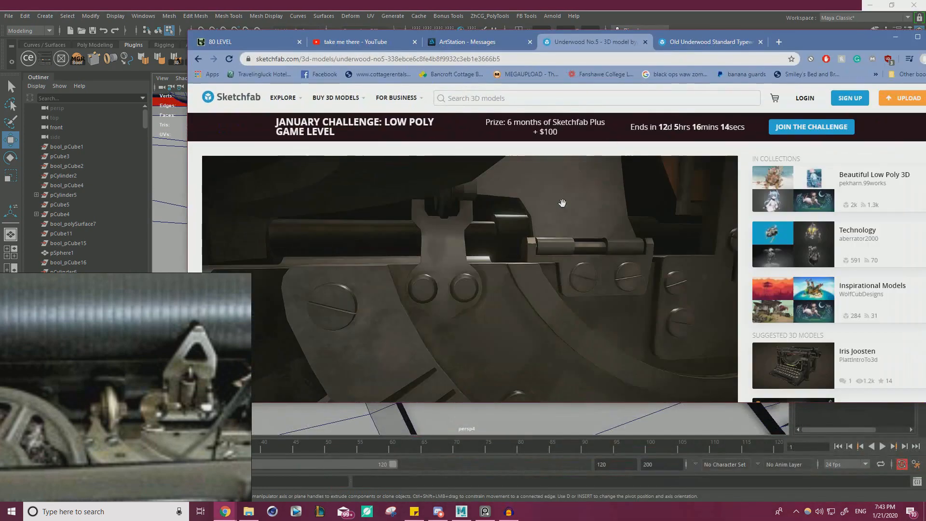
pyautogui.moveTo(806, 42); pyautogui.dragTo(925, 203)
pyautogui.keyDown('alt'); pyautogui.moveTo(527, 289); pyautogui.dragTo(421, 283); pyautogui.keyUp('alt')
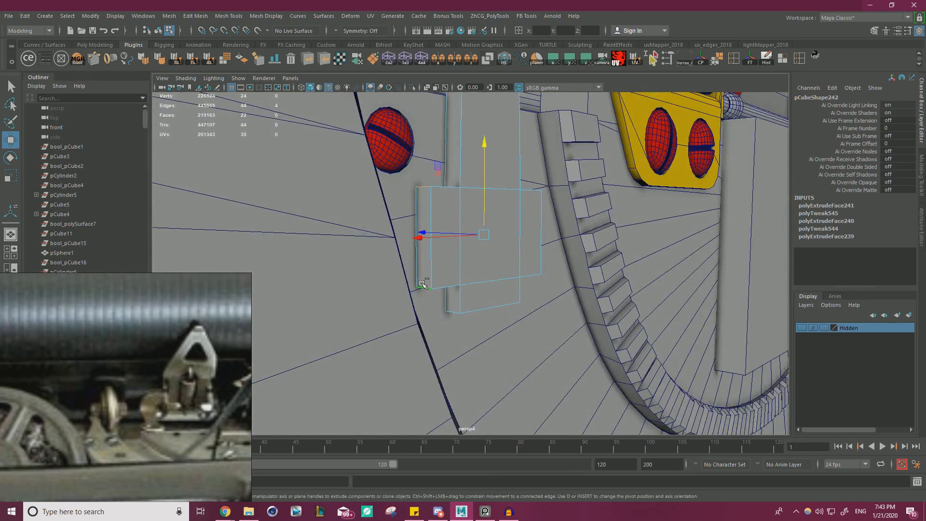
pyautogui.hotkey('ctrl', 'b')
pyautogui.keyDown('alt'); pyautogui.moveTo(539, 255); pyautogui.dragTo(491, 241); pyautogui.keyUp('alt')
pyautogui.moveTo(576, 113); pyautogui.dragTo(620, 120)
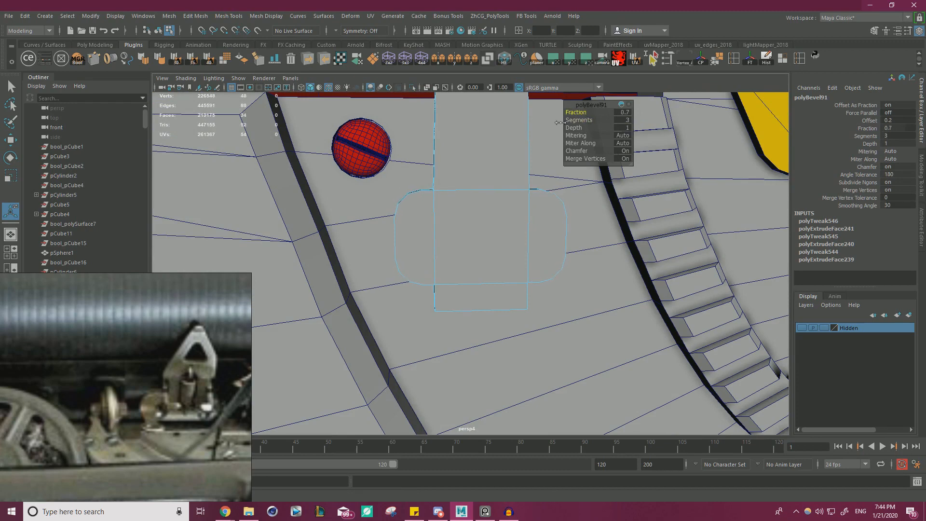
pyautogui.keyDown('alt'); pyautogui.moveTo(468, 183); pyautogui.dragTo(511, 202); pyautogui.keyUp('alt')
pyautogui.scroll(2, 511, 202)
pyautogui.moveTo(581, 113); pyautogui.dragTo(577, 112)
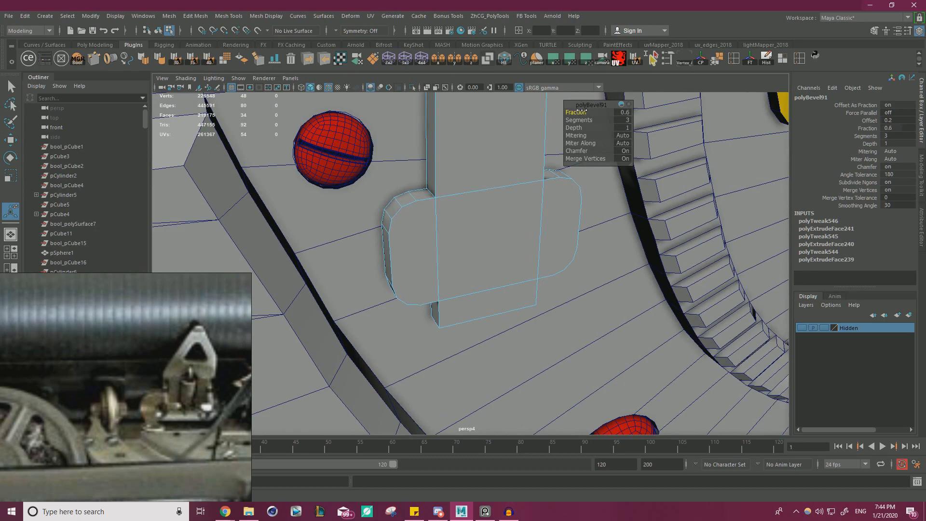
# Bevel the inner corner edges where the tabs meet the stem and foot, using 2 segments and fraction 0.9
pyautogui.keyDown('alt'); pyautogui.moveTo(444, 186); pyautogui.dragTo(467, 183); pyautogui.keyUp('alt')
pyautogui.moveTo(465, 186); pyautogui.dragTo(464, 160, button='right')
pyautogui.click(432, 195)
pyautogui.press('w')
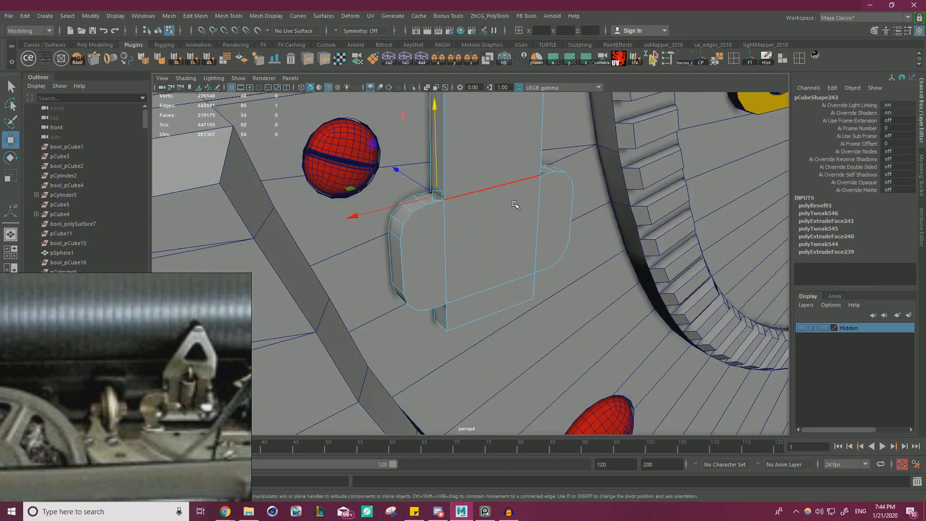
pyautogui.keyDown('alt'); pyautogui.moveTo(516, 205); pyautogui.dragTo(426, 262); pyautogui.keyUp('alt')
pyautogui.keyDown('shift'); pyautogui.click(500, 209); pyautogui.keyUp('shift')
pyautogui.keyDown('shift'); pyautogui.click(524, 243); pyautogui.keyUp('shift')
pyautogui.hotkey('ctrl', 'b')
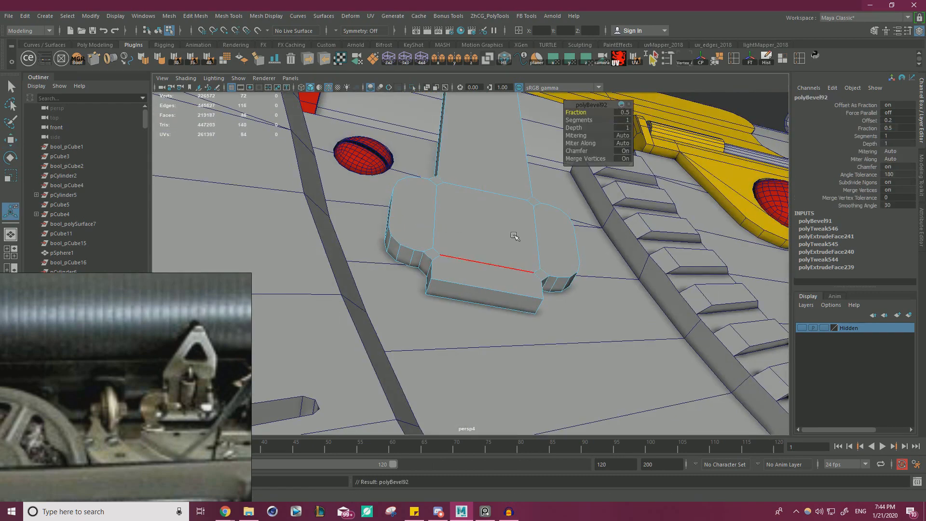
pyautogui.moveTo(584, 112); pyautogui.dragTo(604, 119)
pyautogui.keyDown('alt'); pyautogui.moveTo(491, 154); pyautogui.dragTo(506, 203); pyautogui.keyUp('alt')
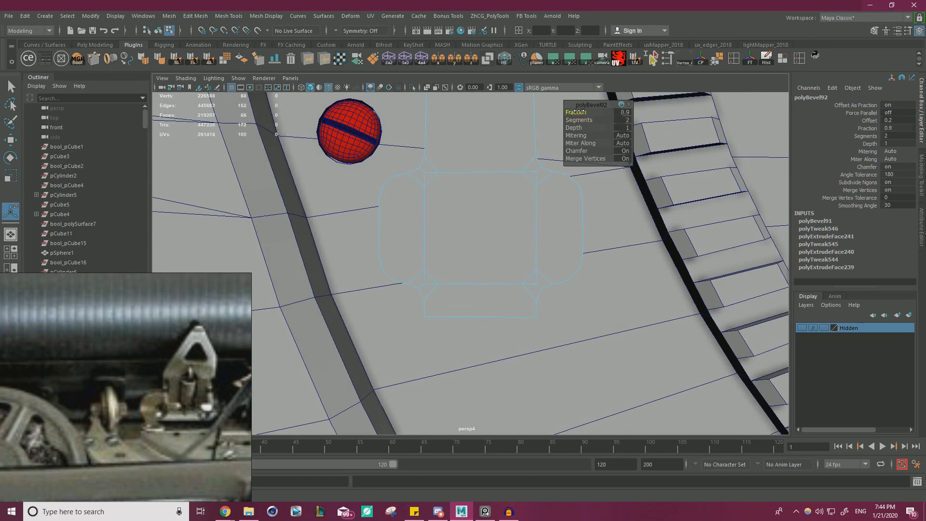
pyautogui.keyDown('alt'); pyautogui.moveTo(473, 230); pyautogui.dragTo(477, 254); pyautogui.keyUp('alt')
pyautogui.click(477, 248)
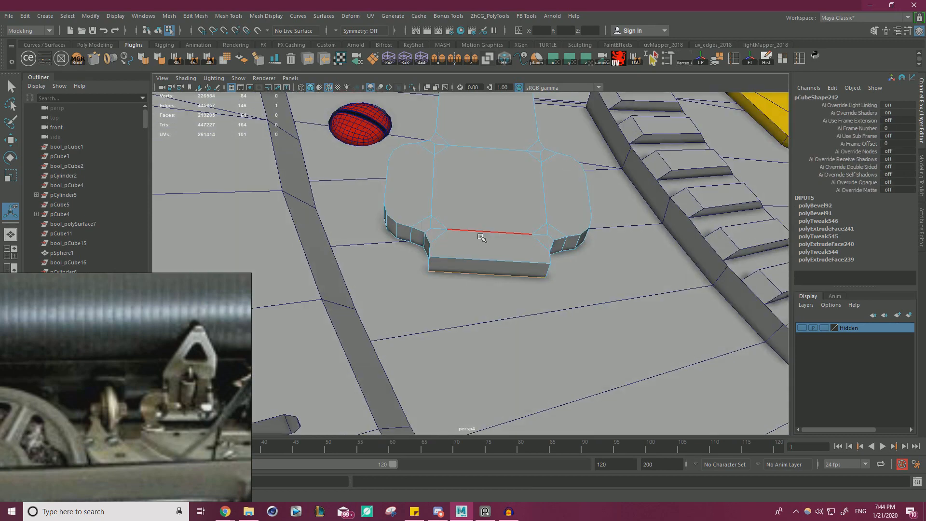
# Narrow the bottom face of the bracket's foot into a taper and raise it slightly
pyautogui.moveTo(481, 236); pyautogui.dragTo(476, 253, button='right')
pyautogui.click(477, 264)
pyautogui.press('r')
pyautogui.moveTo(425, 266); pyautogui.dragTo(381, 290)
pyautogui.keyDown('alt'); pyautogui.moveTo(382, 291); pyautogui.dragTo(545, 315, button='right'); pyautogui.keyUp('alt')
pyautogui.moveTo(438, 278); pyautogui.dragTo(426, 280)
pyautogui.press('w')
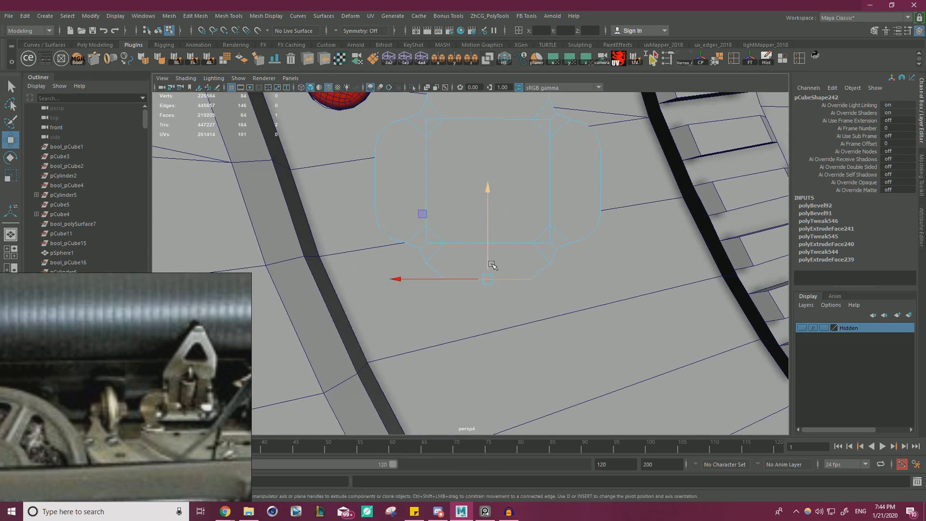
pyautogui.moveTo(490, 264); pyautogui.dragTo(497, 217)
# Scale the outer side faces of the two rounded tabs along X to adjust the tabs' width
pyautogui.press('r')
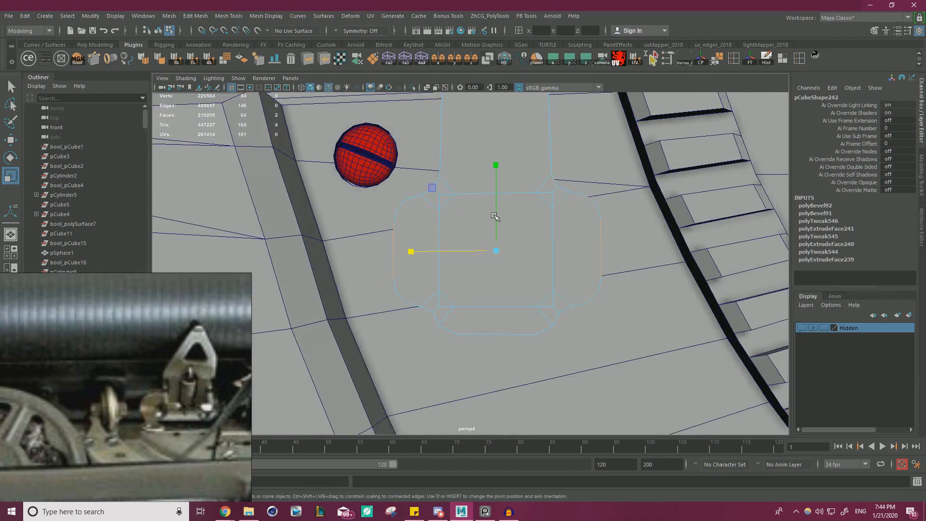
pyautogui.press('w')
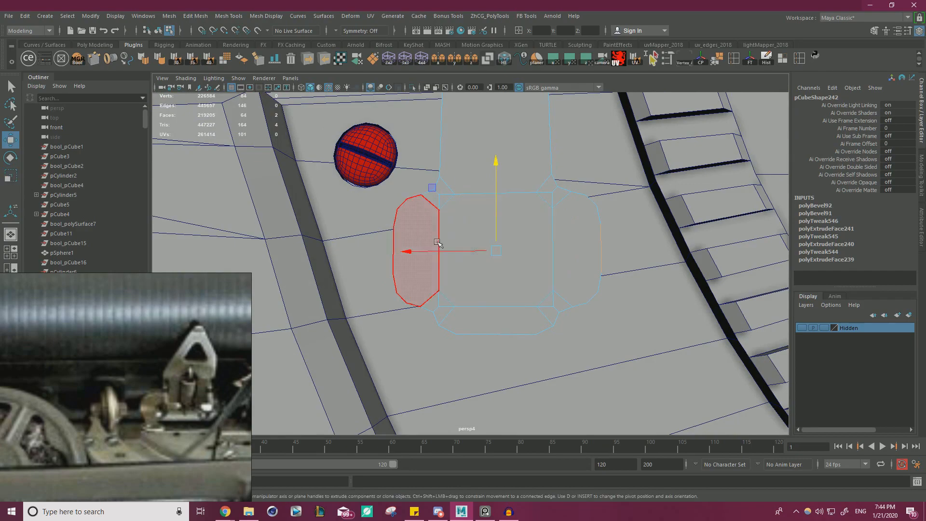
pyautogui.press('r')
pyautogui.moveTo(421, 251); pyautogui.dragTo(468, 250)
# Lower the top vertices of the bracket's stem to the lower horizontal rod
pyautogui.moveTo(507, 203); pyautogui.dragTo(467, 202, button='right')
pyautogui.moveTo(474, 157); pyautogui.dragTo(537, 182)
pyautogui.press('w')
pyautogui.moveTo(507, 154); pyautogui.dragTo(498, 217)
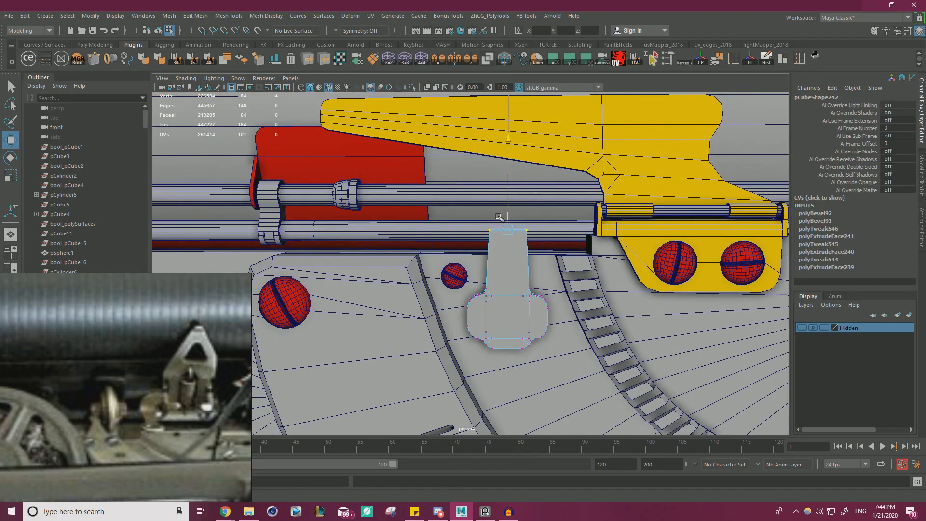
pyautogui.press('r')
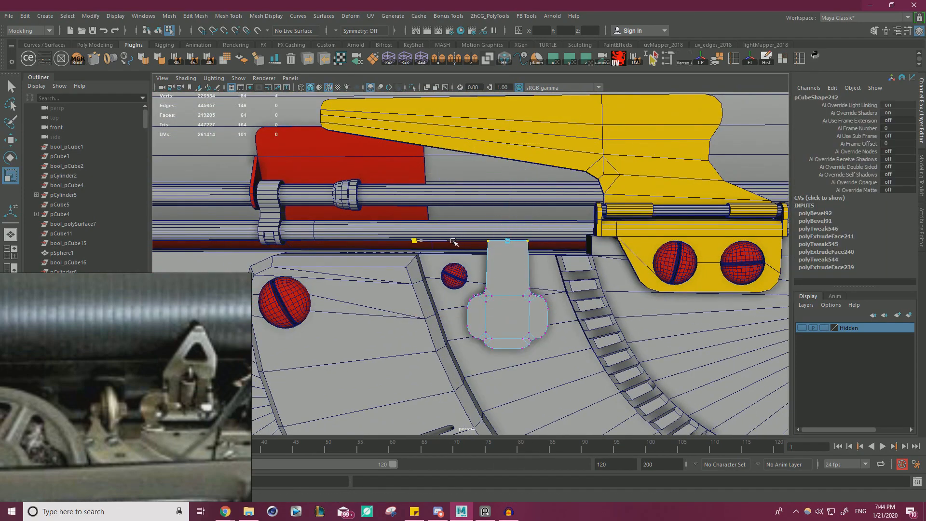
pyautogui.press('w')
pyautogui.keyDown('alt'); pyautogui.moveTo(454, 242); pyautogui.dragTo(433, 190, button='middle'); pyautogui.keyUp('alt')
# Scale the whole bracket to X 0.811 and position it at Translate X 6.797 and Y 22.885
pyautogui.rightClick(497, 227)
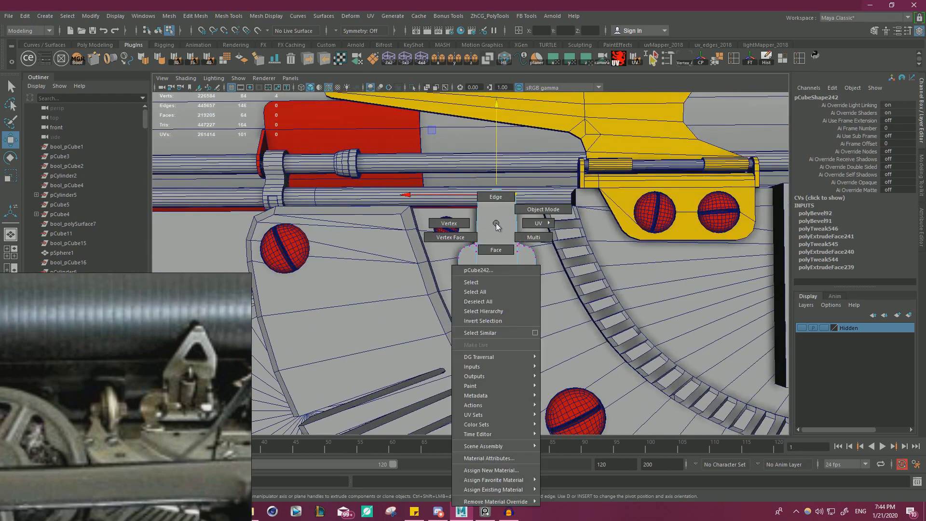
pyautogui.moveTo(496, 227); pyautogui.dragTo(535, 210, button='right')
pyautogui.moveTo(433, 185); pyautogui.dragTo(438, 183)
pyautogui.press('r')
pyautogui.moveTo(470, 242); pyautogui.dragTo(461, 241)
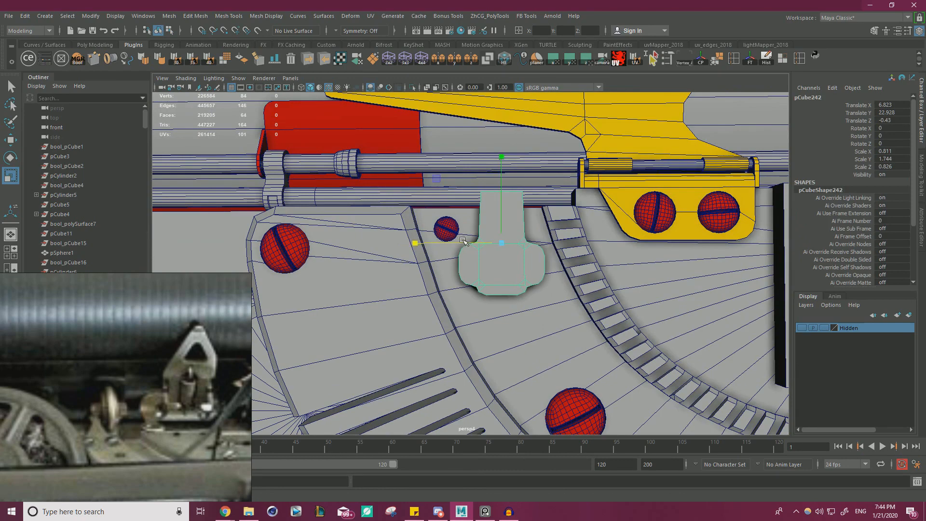
pyautogui.press('w')
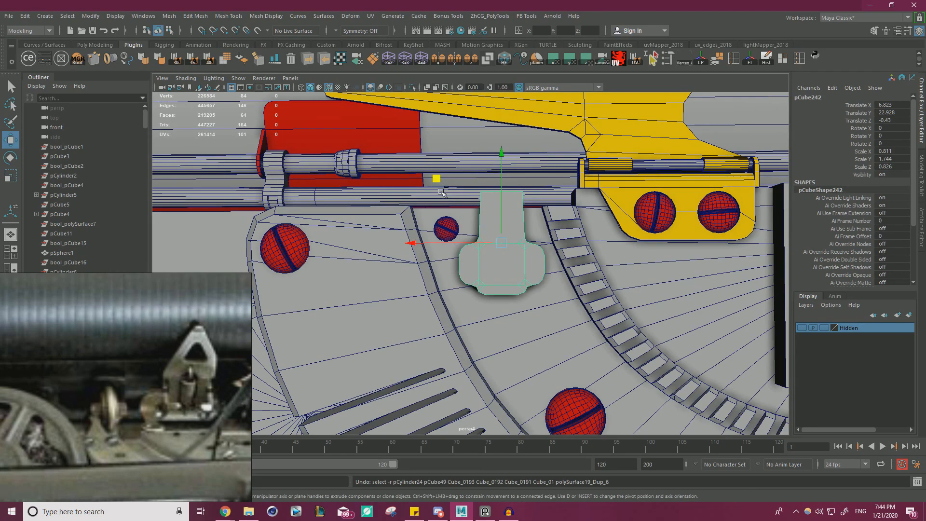
pyautogui.moveTo(440, 185); pyautogui.dragTo(441, 187)
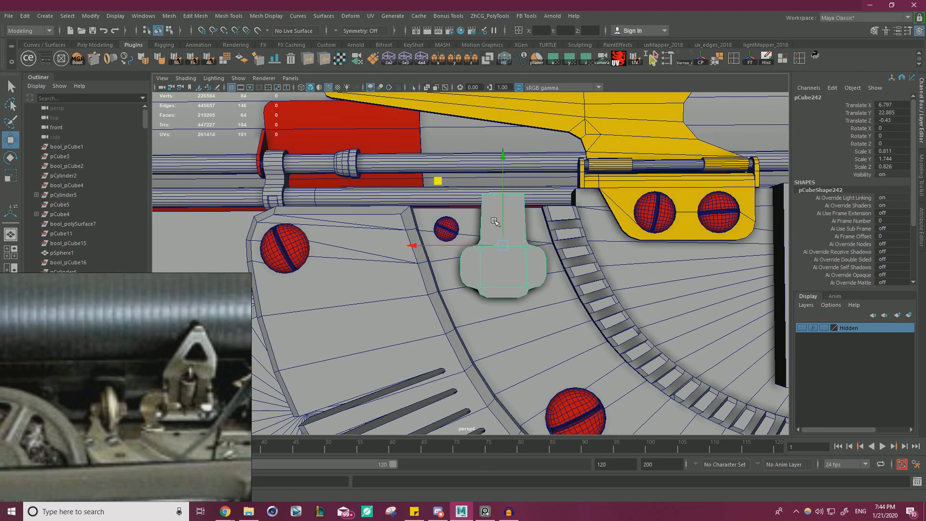
# Isolate the bracket in the viewport and switch it to vertex editing
pyautogui.scroll(5, 494, 221)
pyautogui.click(412, 88)
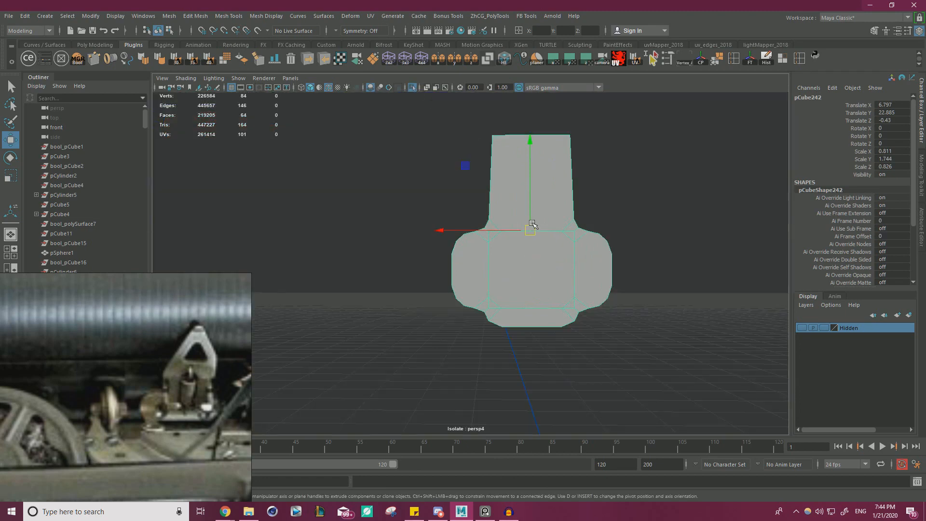
pyautogui.scroll(5, 527, 229)
pyautogui.moveTo(467, 231); pyautogui.dragTo(420, 247, button='right')
pyautogui.scroll(1, 490, 274)
pyautogui.click(438, 223)
pyautogui.keyDown('alt'); pyautogui.moveTo(435, 214); pyautogui.dragTo(516, 268); pyautogui.keyUp('alt')
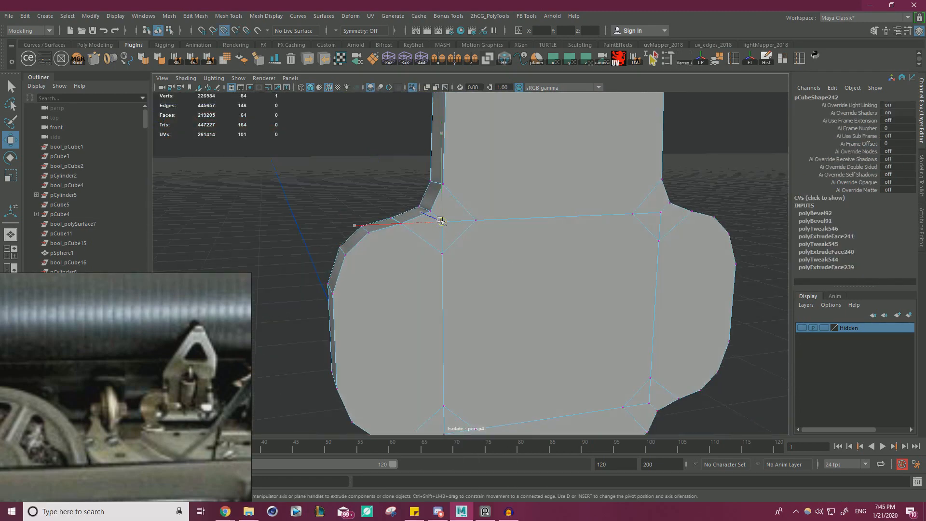
pyautogui.moveTo(440, 220); pyautogui.dragTo(444, 187)
pyautogui.click(476, 221)
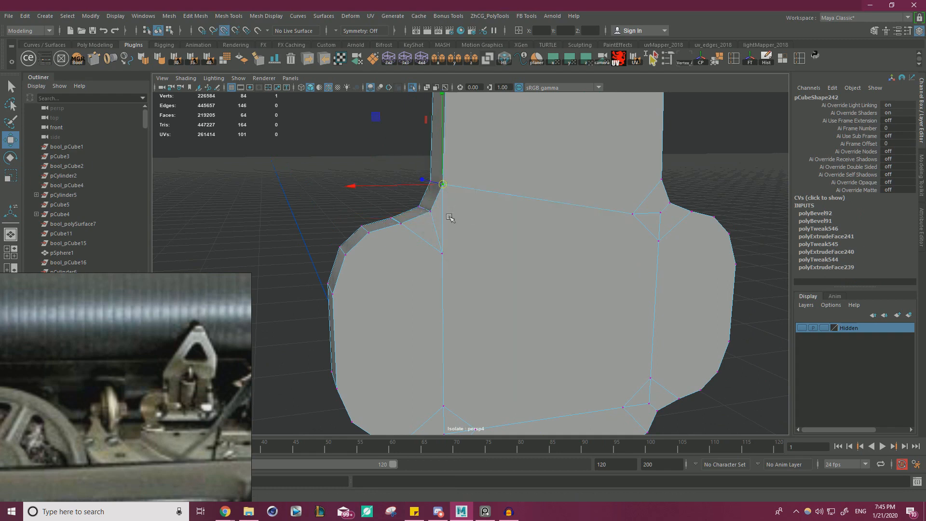
pyautogui.click(442, 252)
pyautogui.moveTo(442, 253); pyautogui.dragTo(401, 224)
pyautogui.hotkey('ctrl', 'z')
pyautogui.hotkey('ctrl', 'z')
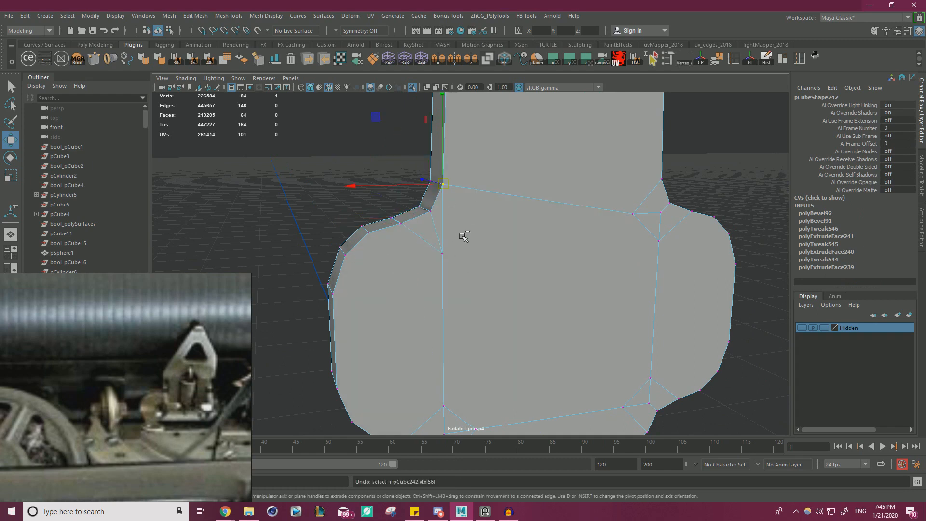
pyautogui.hotkey('ctrl', 'z')
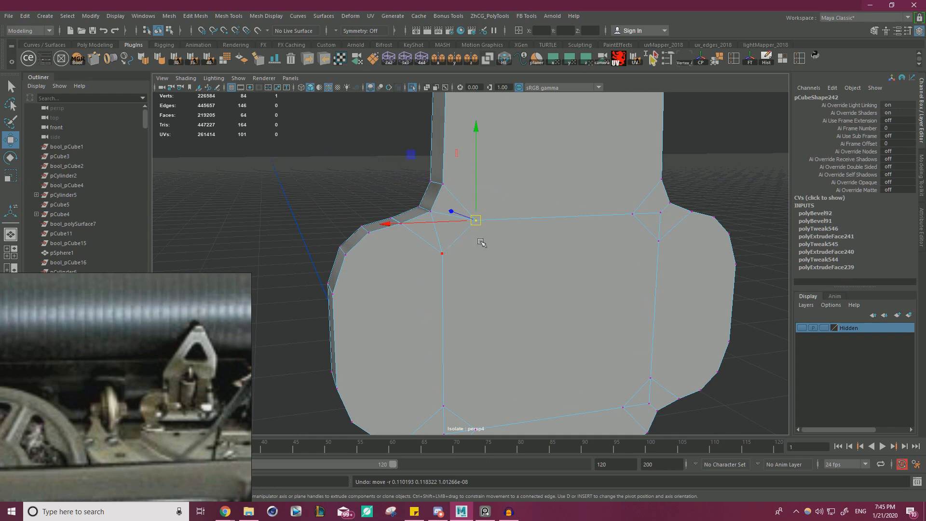
# Snap the small bevel vertices together at each of the two upper corners of the bracket's central face
pyautogui.moveTo(474, 226); pyautogui.dragTo(456, 206)
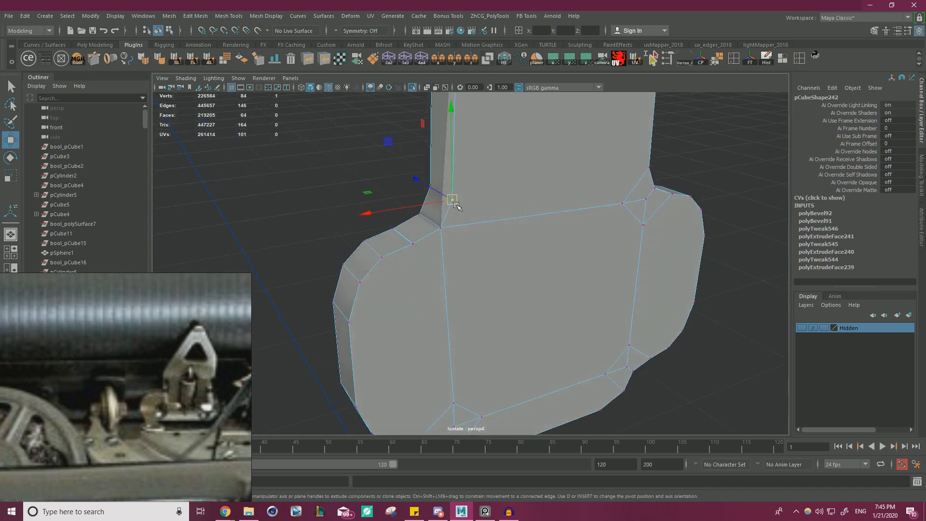
pyautogui.hotkey('ctrl', 'z')
pyautogui.hotkey('ctrl', 'z')
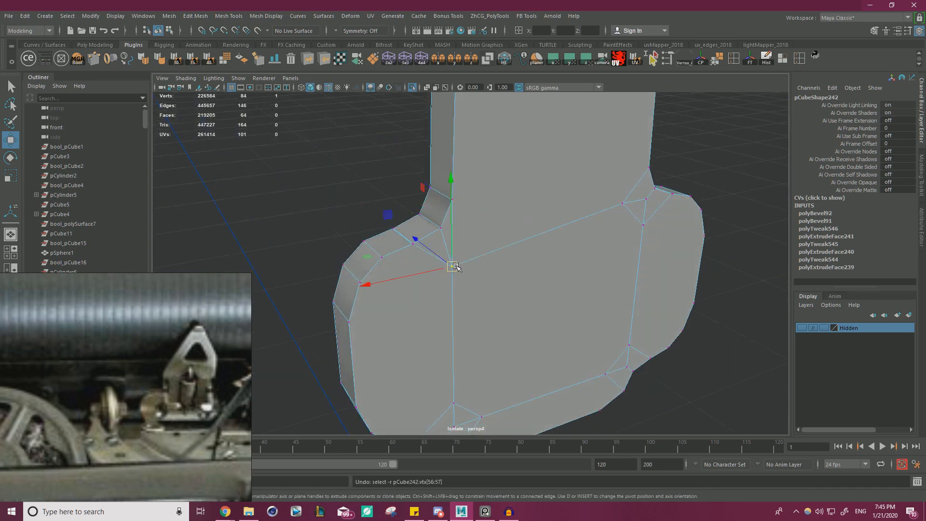
pyautogui.keyDown('alt'); pyautogui.moveTo(472, 266); pyautogui.dragTo(539, 216); pyautogui.keyUp('alt')
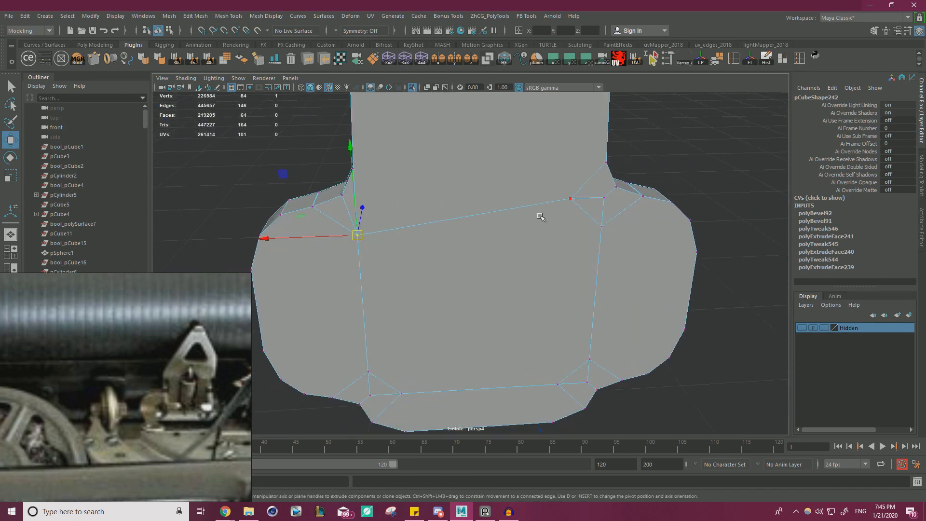
pyautogui.click(600, 198)
pyautogui.press('v')
pyautogui.moveTo(604, 198); pyautogui.dragTo(571, 199)
pyautogui.click(601, 227)
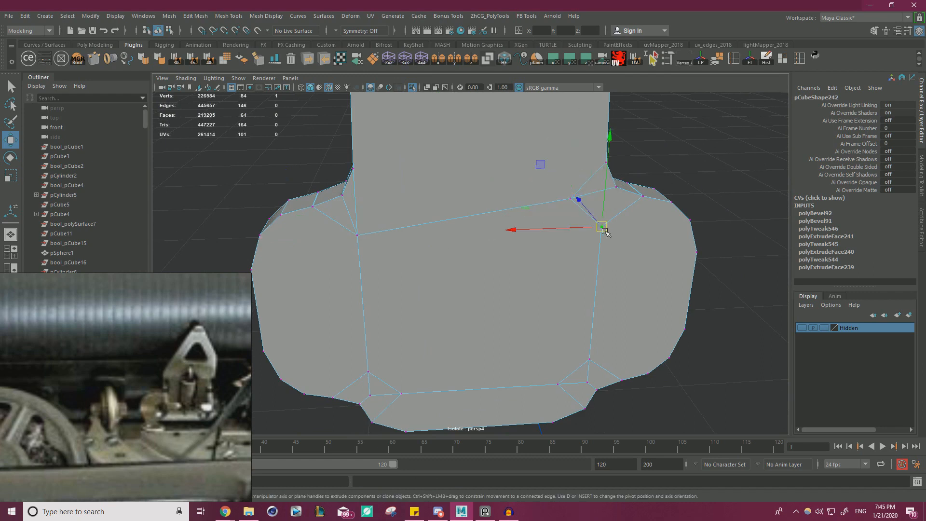
pyautogui.press('v')
pyautogui.moveTo(602, 227); pyautogui.dragTo(573, 204)
# Snap together the bevel vertices at the central face's two lower corners, and merge the bracket's overlapping vertices with a 0.0001 distance threshold
pyautogui.keyDown('alt'); pyautogui.moveTo(528, 264); pyautogui.dragTo(560, 197, button='middle'); pyautogui.keyUp('alt')
pyautogui.click(397, 310)
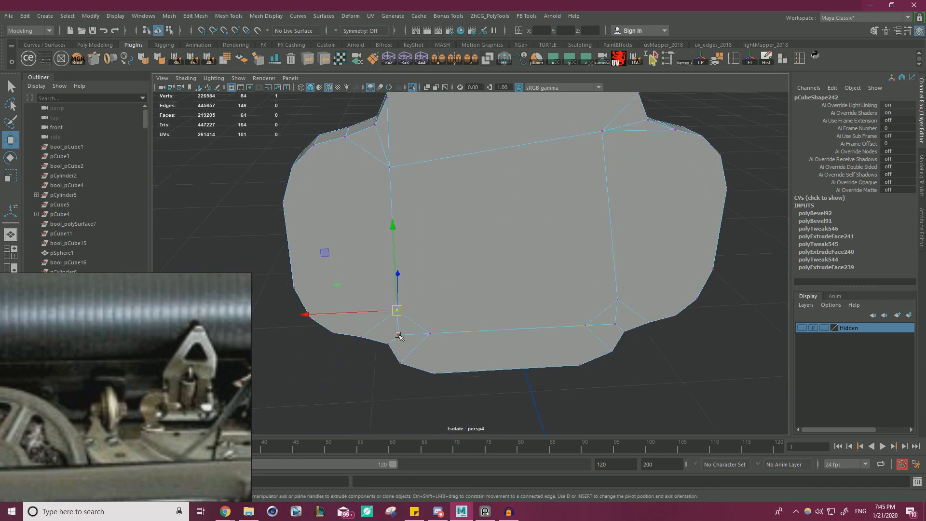
pyautogui.moveTo(397, 310); pyautogui.dragTo(398, 333)
pyautogui.click(429, 333)
pyautogui.press('v')
pyautogui.click(617, 301)
pyautogui.press('v')
pyautogui.moveTo(617, 300); pyautogui.dragTo(615, 326)
pyautogui.click(584, 328)
pyautogui.press('v')
pyautogui.keyDown('alt'); pyautogui.moveTo(586, 286); pyautogui.dragTo(425, 343, button='right'); pyautogui.keyUp('alt')
pyautogui.moveTo(374, 380); pyautogui.dragTo(704, 147)
pyautogui.keyDown('shift'); pyautogui.moveTo(646, 223); pyautogui.dragTo(676, 179, button='right'); pyautogui.keyUp('shift')
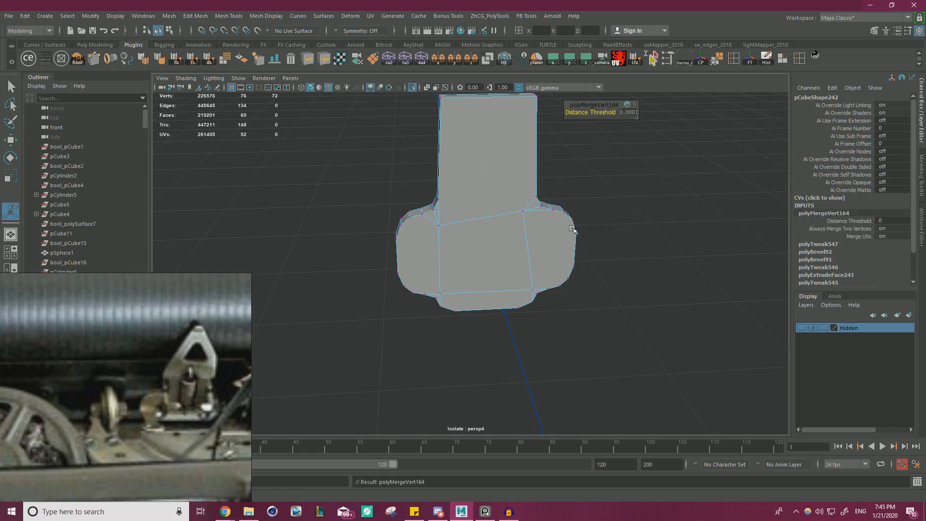
# Merge the cleaned-up central face of the bracket to a single vertex at its centre
pyautogui.keyDown('alt'); pyautogui.moveTo(482, 290); pyautogui.dragTo(470, 234); pyautogui.keyUp('alt')
pyautogui.moveTo(470, 234)
pyautogui.keyDown('alt'); pyautogui.mouseDown(button='right')
pyautogui.moveTo(485, 227)
pyautogui.moveTo(485, 240)
pyautogui.mouseUp(button='right'); pyautogui.keyUp('alt')
pyautogui.press('w')
pyautogui.click(487, 247)
pyautogui.keyDown('shift'); pyautogui.moveTo(689, 249); pyautogui.dragTo(693, 223, button='right'); pyautogui.keyUp('shift')
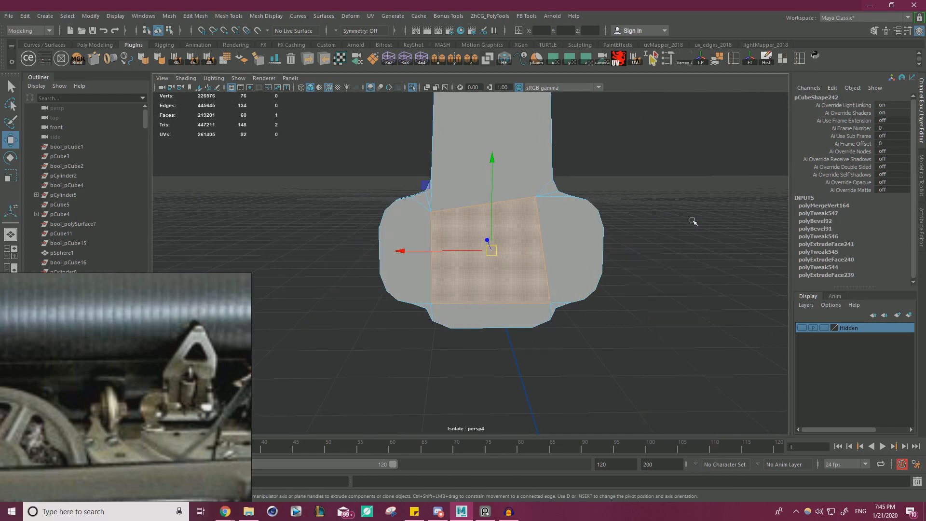
# Merge the central face and its four corner triangles on the bracket's opposite side to one centre vertex
pyautogui.press('F9')
pyautogui.keyDown('alt'); pyautogui.moveTo(693, 223); pyautogui.dragTo(572, 227); pyautogui.keyUp('alt')
pyautogui.scroll(2, 573, 226)
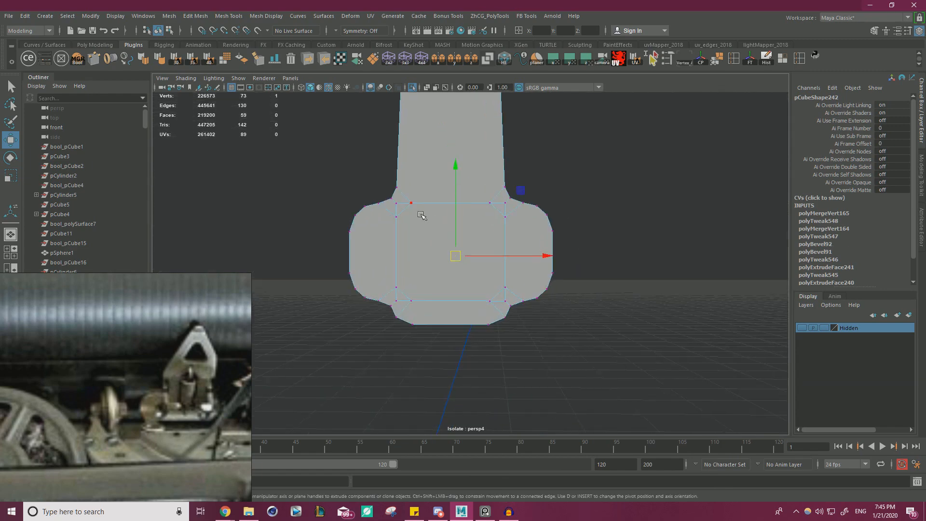
pyautogui.moveTo(404, 208); pyautogui.dragTo(404, 229, button='right')
pyautogui.click(404, 209)
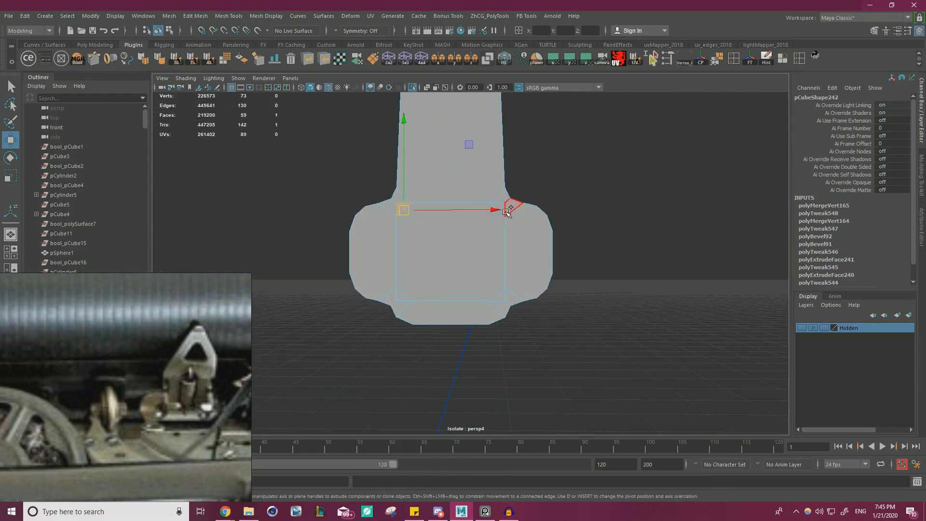
pyautogui.scroll(3, 504, 213)
pyautogui.keyDown('shift'); pyautogui.click(515, 176); pyautogui.keyUp('shift')
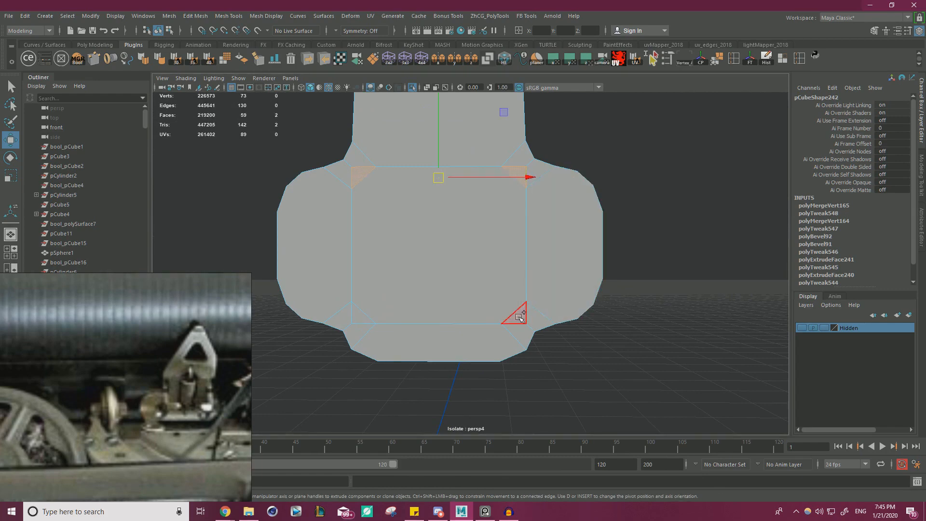
pyautogui.keyDown('shift'); pyautogui.click(515, 314); pyautogui.keyUp('shift')
pyautogui.keyDown('shift'); pyautogui.click(363, 312); pyautogui.keyUp('shift')
pyautogui.keyDown('shift'); pyautogui.click(401, 291); pyautogui.keyUp('shift')
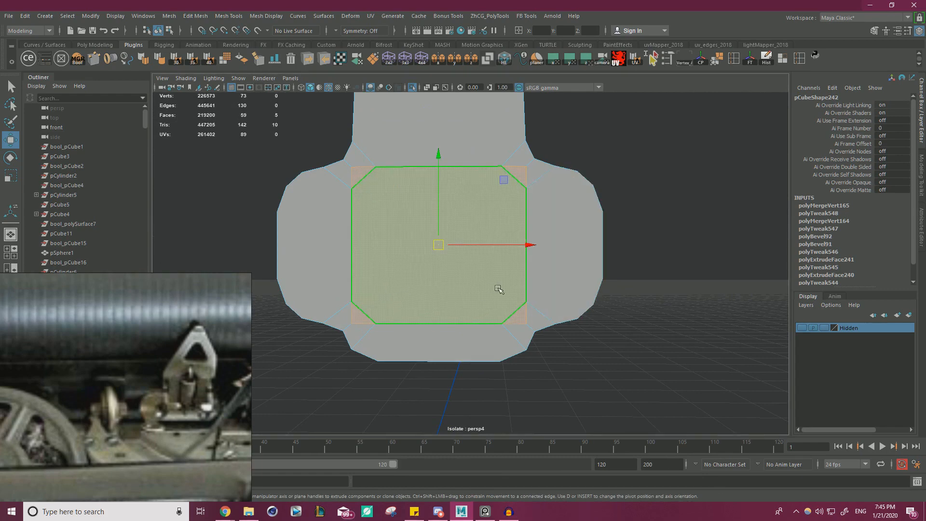
pyautogui.press('g')
pyautogui.scroll(-3, 539, 259)
pyautogui.keyDown('alt'); pyautogui.moveTo(490, 262); pyautogui.dragTo(632, 265); pyautogui.keyUp('alt')
pyautogui.keyDown('alt'); pyautogui.moveTo(434, 251); pyautogui.dragTo(591, 262); pyautogui.keyUp('alt')
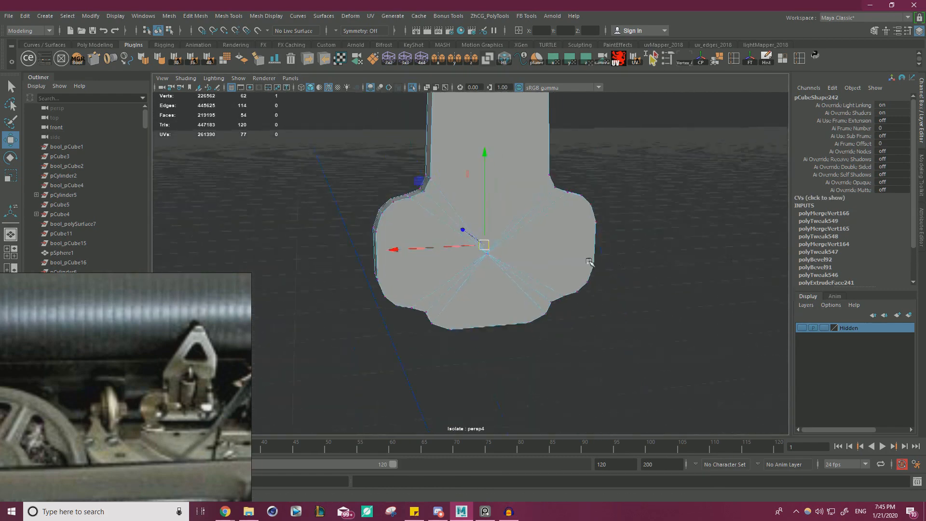
# Connect the corner vertices across the base of the bracket's stem on both the front and back faces
pyautogui.moveTo(480, 215); pyautogui.dragTo(527, 201, button='right')
pyautogui.click(656, 199)
pyautogui.keyDown('alt'); pyautogui.moveTo(612, 208); pyautogui.dragTo(596, 201); pyautogui.keyUp('alt')
pyautogui.scroll(1, 525, 226)
pyautogui.click(475, 237)
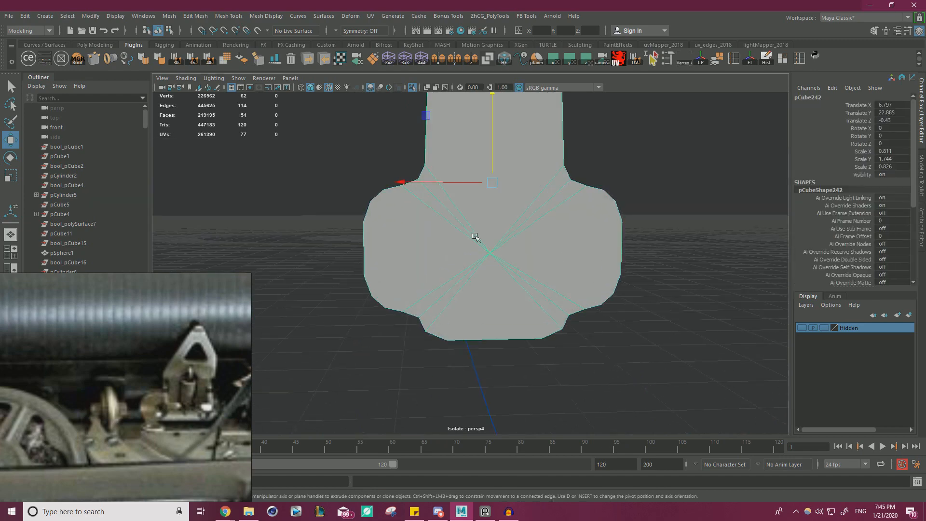
pyautogui.keyDown('alt'); pyautogui.moveTo(516, 202); pyautogui.dragTo(589, 223); pyautogui.keyUp('alt')
pyautogui.moveTo(447, 174); pyautogui.dragTo(407, 168, button='right')
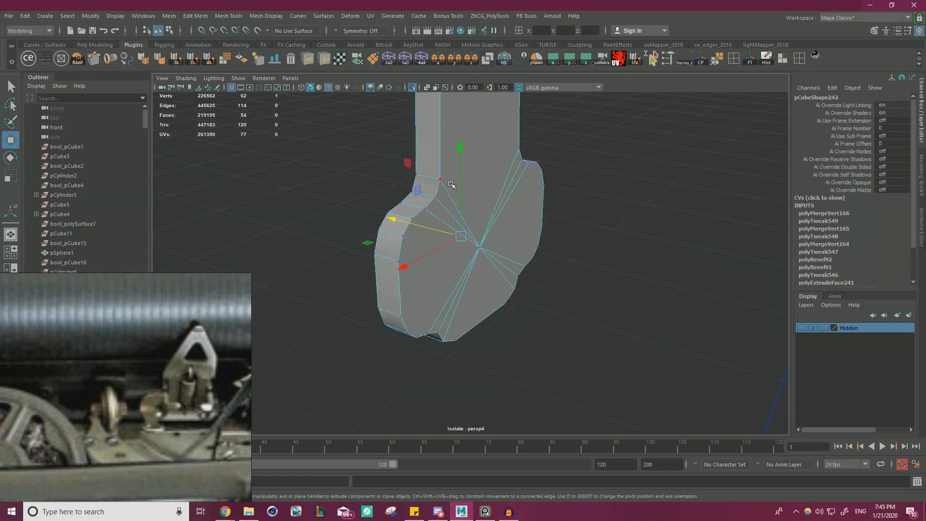
pyautogui.click(417, 175)
pyautogui.keyDown('alt'); pyautogui.moveTo(434, 182); pyautogui.dragTo(494, 194); pyautogui.keyUp('alt')
pyautogui.keyDown('shift'); pyautogui.click(526, 155); pyautogui.keyUp('shift')
pyautogui.keyDown('alt'); pyautogui.moveTo(533, 166); pyautogui.dragTo(660, 218); pyautogui.keyUp('alt')
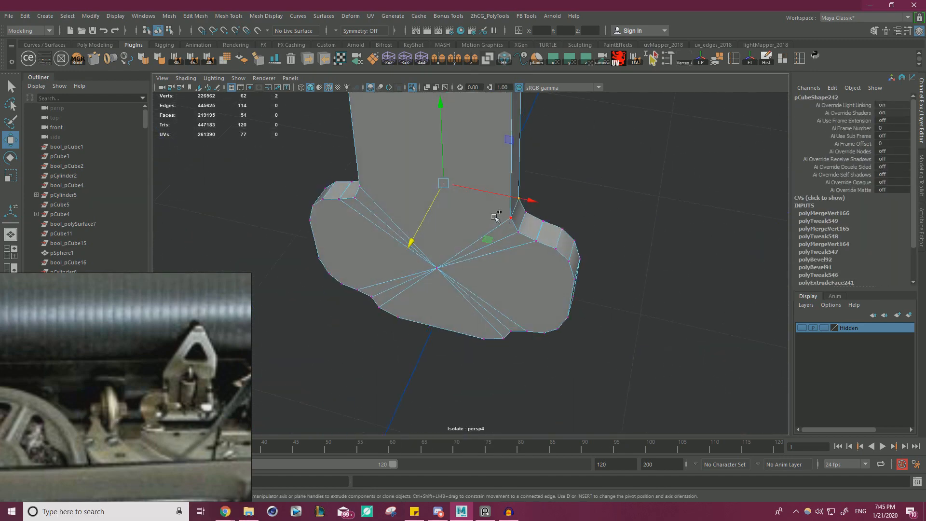
pyautogui.keyDown('shift'); pyautogui.click(495, 217); pyautogui.keyUp('shift')
pyautogui.keyDown('shift'); pyautogui.moveTo(473, 257); pyautogui.dragTo(552, 314, button='right'); pyautogui.keyUp('shift')
pyautogui.press('w')
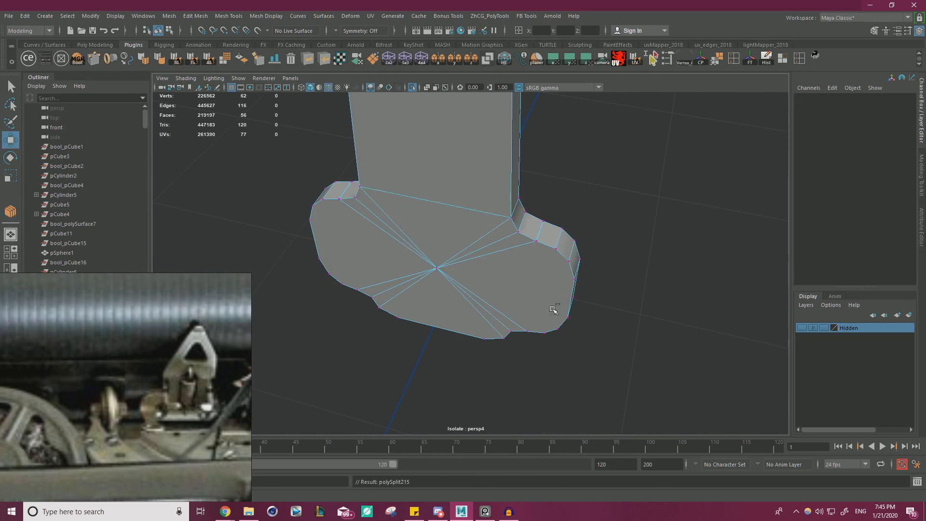
# Connect the upper and lower inner vertices of the two rounded tabs on both faces of the bracket
pyautogui.keyDown('alt'); pyautogui.moveTo(564, 262); pyautogui.dragTo(592, 224); pyautogui.keyUp('alt')
pyautogui.click(341, 206)
pyautogui.keyDown('alt'); pyautogui.moveTo(366, 241); pyautogui.dragTo(379, 218); pyautogui.keyUp('alt')
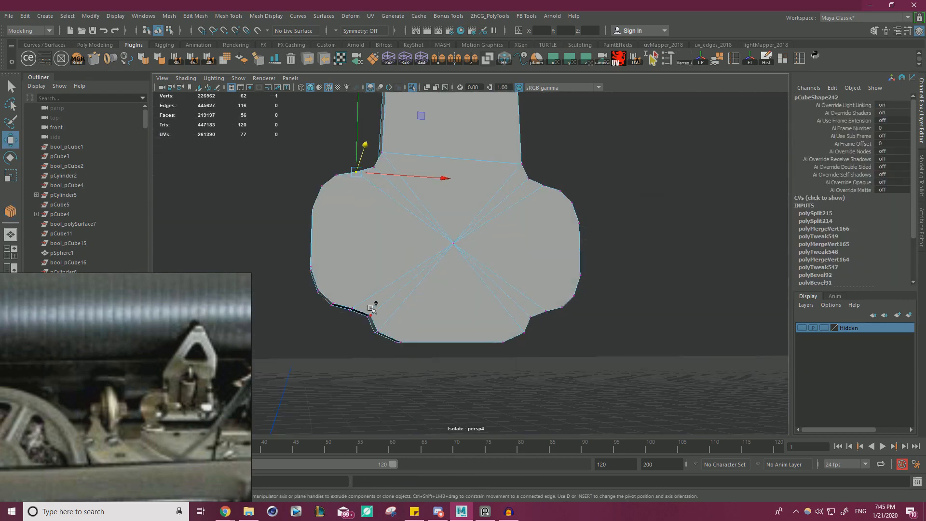
pyautogui.keyDown('shift'); pyautogui.click(356, 303); pyautogui.keyUp('shift')
pyautogui.keyDown('alt'); pyautogui.moveTo(549, 253); pyautogui.dragTo(523, 258); pyautogui.keyUp('alt')
pyautogui.keyDown('shift'); pyautogui.click(539, 197); pyautogui.keyUp('shift')
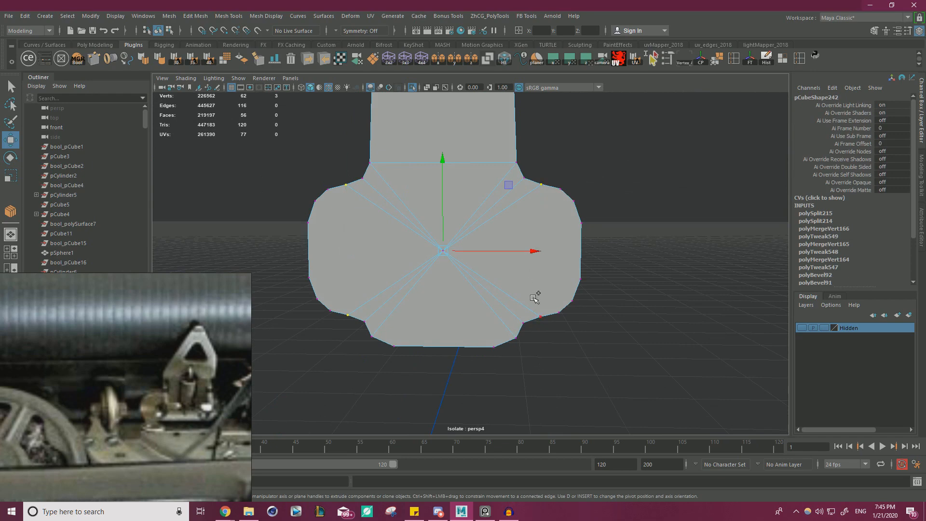
pyautogui.keyDown('shift'); pyautogui.click(536, 298); pyautogui.keyUp('shift')
pyautogui.keyDown('alt'); pyautogui.moveTo(535, 296); pyautogui.dragTo(592, 205); pyautogui.keyUp('alt')
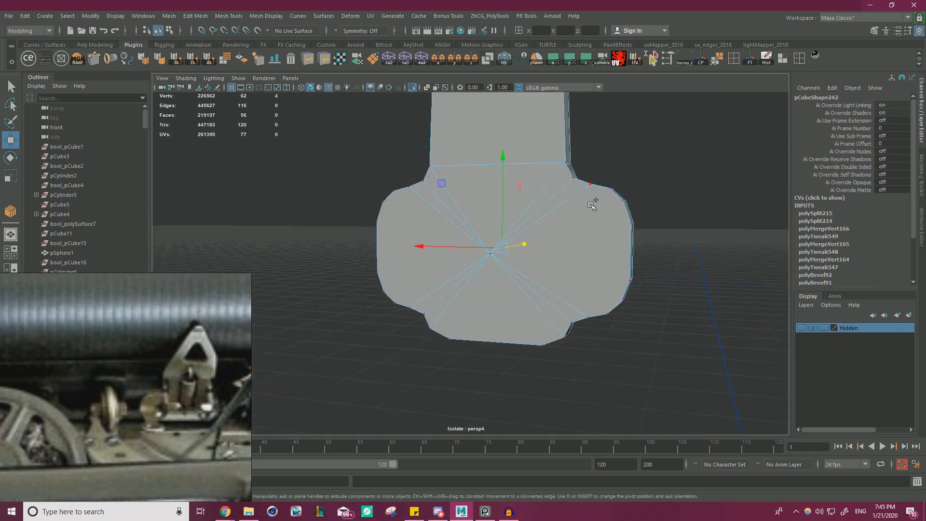
pyautogui.keyDown('alt'); pyautogui.moveTo(546, 289); pyautogui.dragTo(603, 322); pyautogui.keyUp('alt')
pyautogui.keyDown('shift'); pyautogui.click(403, 210); pyautogui.keyUp('shift')
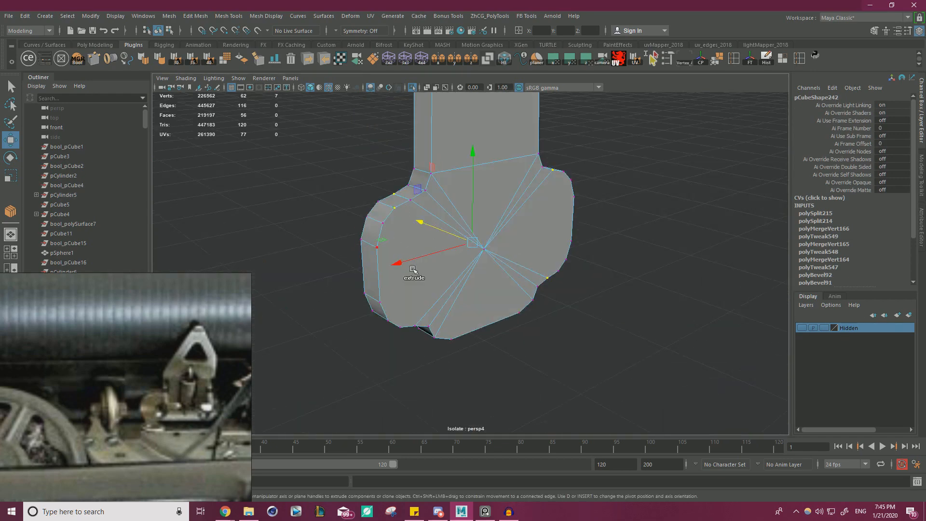
pyautogui.keyDown('alt'); pyautogui.moveTo(413, 308); pyautogui.dragTo(417, 281); pyautogui.keyUp('alt')
pyautogui.press('g')
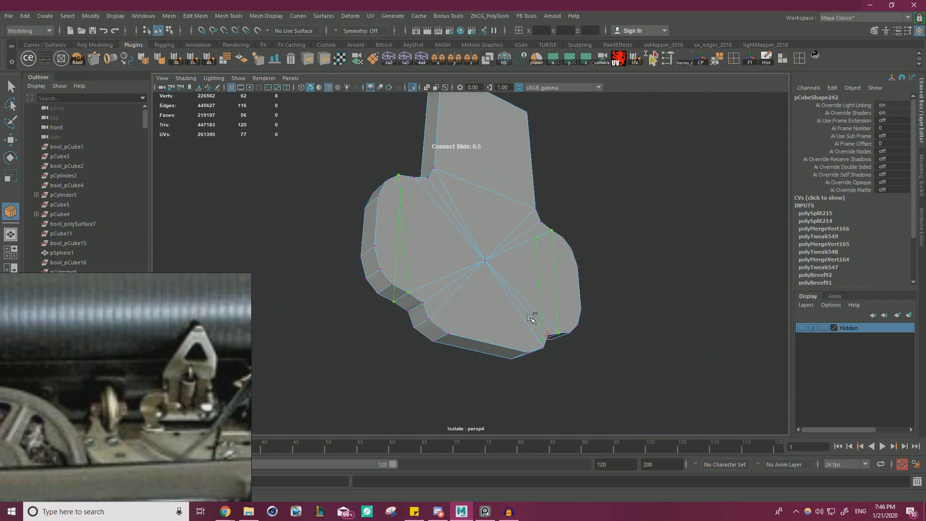
pyautogui.press('w')
# Delete the misplaced connecting edge on one rounded tab and connect its upper and lower inner vertices with a new edge
pyautogui.keyDown('alt'); pyautogui.moveTo(490, 289); pyautogui.dragTo(469, 308); pyautogui.keyUp('alt')
pyautogui.moveTo(429, 234)
pyautogui.mouseDown(button='right')
pyautogui.moveTo(429, 206)
pyautogui.moveTo(422, 218)
pyautogui.mouseUp(button='right')
pyautogui.click(398, 221)
pyautogui.hotkey('ctrl', 'Delete')
pyautogui.click(408, 183)
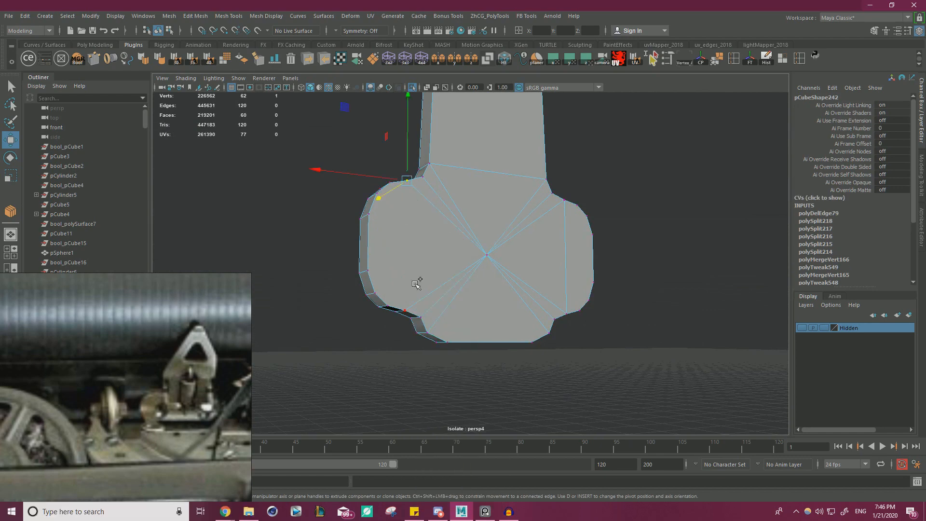
pyautogui.keyDown('shift'); pyautogui.click(416, 286); pyautogui.keyUp('shift')
pyautogui.press('y')
pyautogui.press('w')
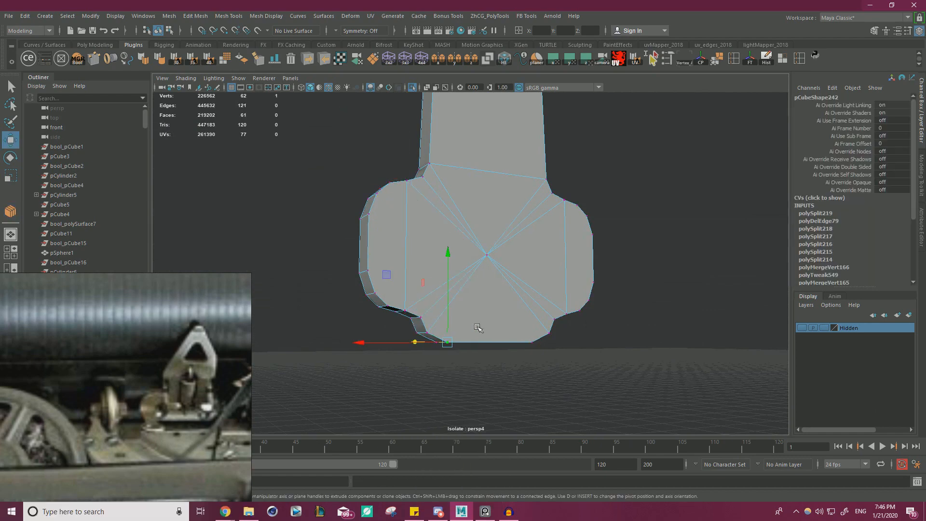
# Connect the side vertices across the bracket's foot on both faces
pyautogui.click(526, 324)
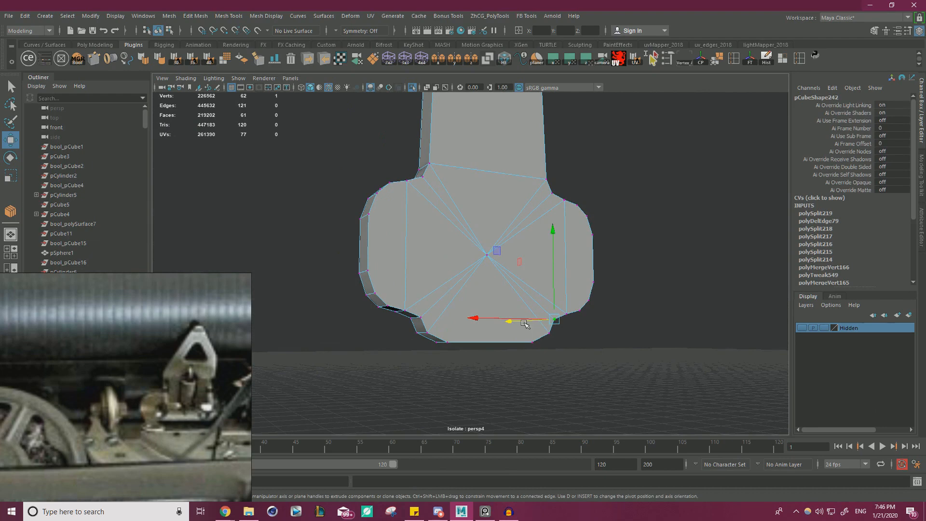
pyautogui.keyDown('shift'); pyautogui.click(444, 320); pyautogui.keyUp('shift')
pyautogui.keyDown('alt'); pyautogui.moveTo(444, 320); pyautogui.dragTo(500, 328); pyautogui.keyUp('alt')
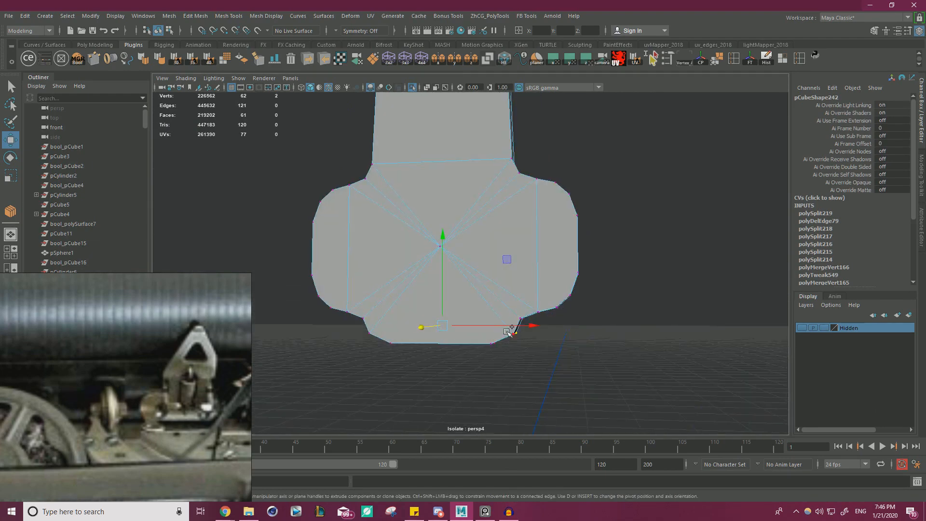
pyautogui.hotkey('ctrl', 'shift', 'c')
pyautogui.press('w')
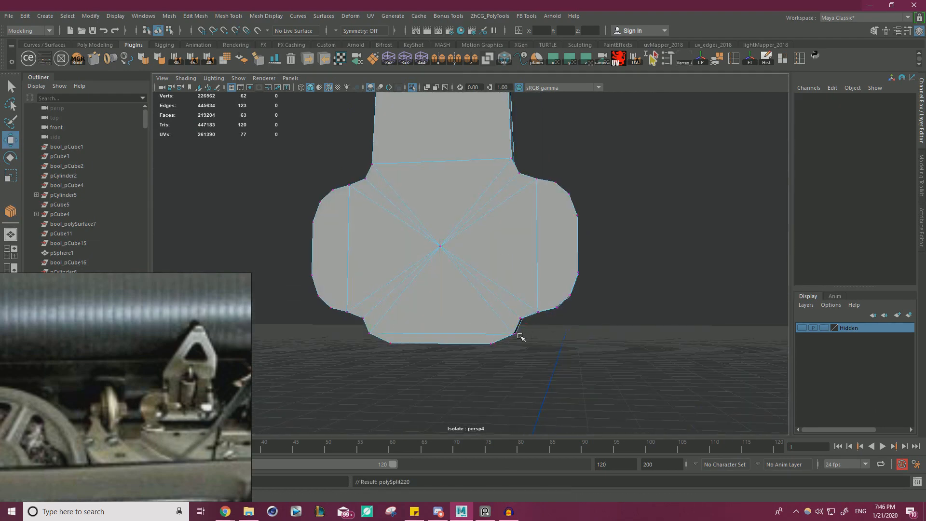
# Delete the misplaced edge across the bracket's foot and connect the foot's two side vertices with a new edge
pyautogui.keyDown('alt'); pyautogui.moveTo(406, 279); pyautogui.dragTo(560, 256); pyautogui.keyUp('alt')
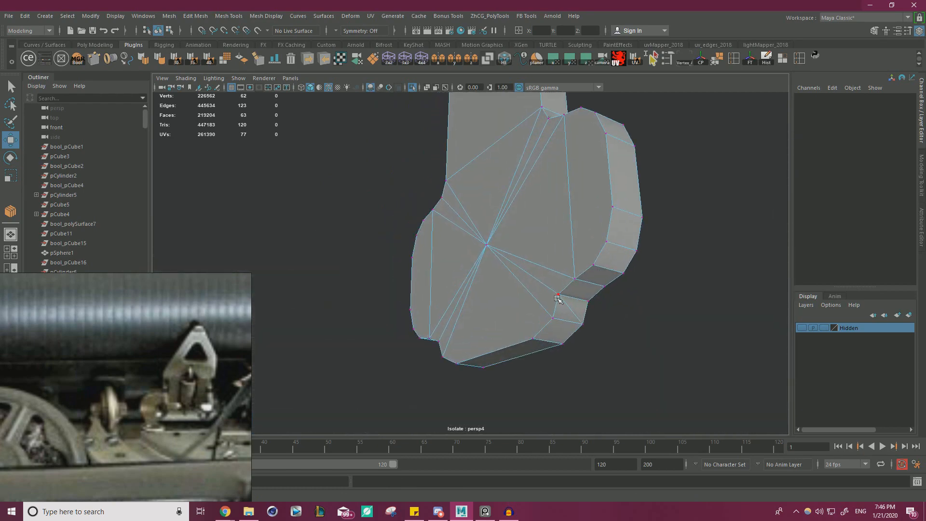
pyautogui.moveTo(557, 299); pyautogui.dragTo(556, 198, button='right')
pyautogui.click(573, 307)
pyautogui.keyDown('alt'); pyautogui.moveTo(573, 307); pyautogui.dragTo(606, 316); pyautogui.keyUp('alt')
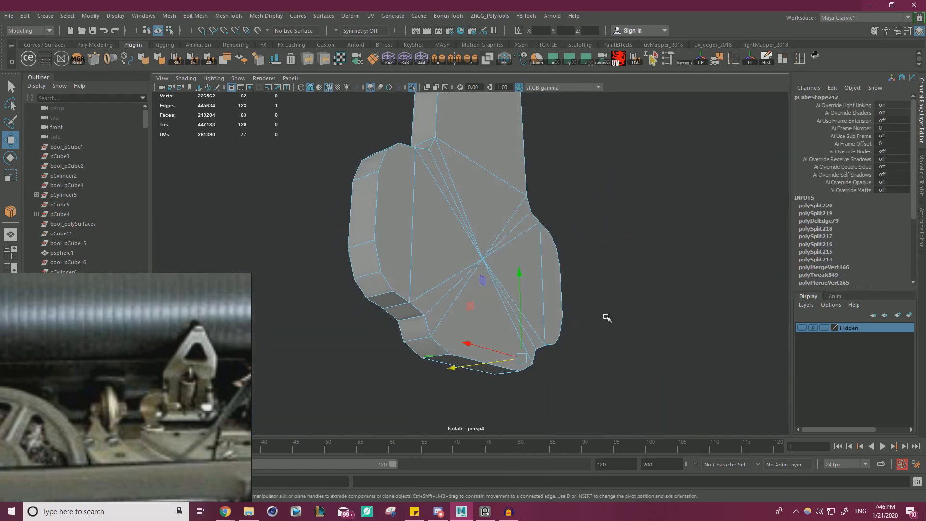
pyautogui.hotkey('ctrl', 'Delete')
pyautogui.moveTo(441, 278); pyautogui.dragTo(410, 236, button='right')
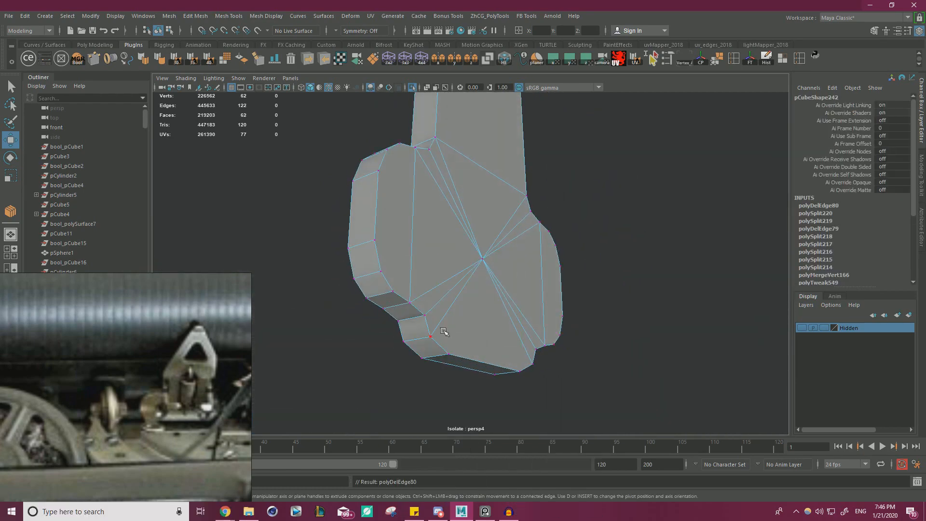
pyautogui.click(434, 334)
pyautogui.keyDown('alt'); pyautogui.moveTo(433, 334); pyautogui.dragTo(356, 287); pyautogui.keyUp('alt')
pyautogui.keyDown('shift'); pyautogui.click(595, 284); pyautogui.keyUp('shift')
pyautogui.keyDown('shift'); pyautogui.moveTo(603, 287); pyautogui.dragTo(735, 444, button='right'); pyautogui.keyUp('shift')
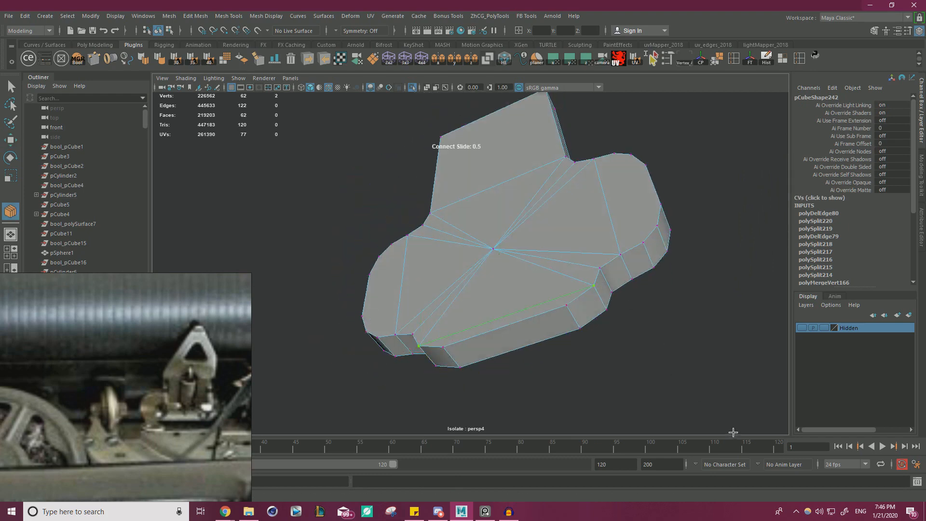
pyautogui.press('w')
# Delete all edges radiating from the centre vertices of the bracket's body on both the front and back faces
pyautogui.moveTo(546, 283); pyautogui.dragTo(542, 211, button='right')
pyautogui.keyDown('alt'); pyautogui.moveTo(542, 258); pyautogui.dragTo(527, 227); pyautogui.keyUp('alt')
pyautogui.keyDown('alt'); pyautogui.moveTo(578, 257); pyautogui.dragTo(587, 254); pyautogui.keyUp('alt')
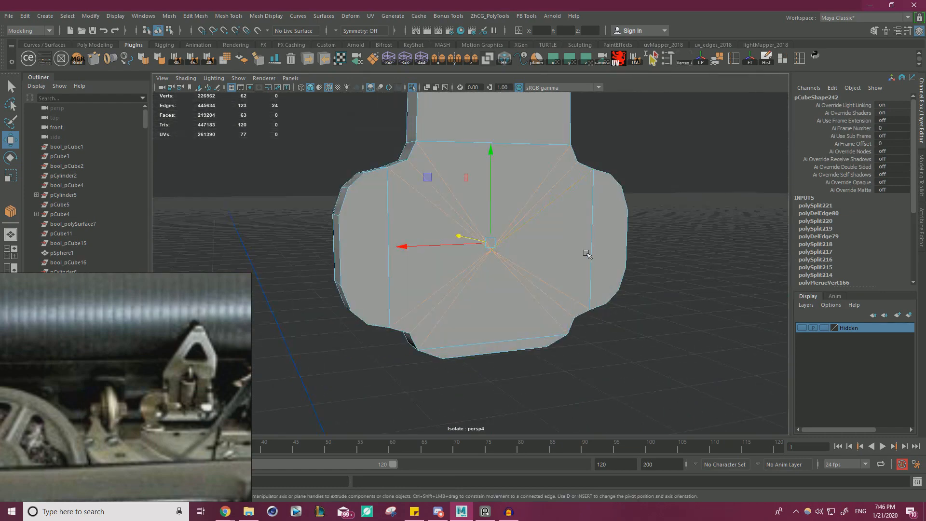
pyautogui.press('Delete')
pyautogui.moveTo(517, 201); pyautogui.dragTo(568, 184, button='right')
pyautogui.scroll(-5, 511, 183)
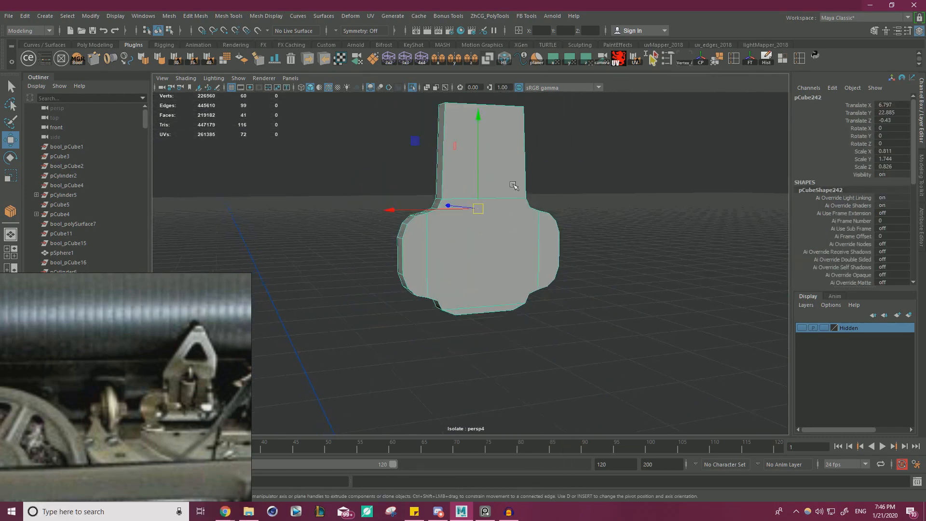
# Scale the outer end faces of the two rounded tabs shorter vertically and slightly farther apart horizontally
pyautogui.keyDown('alt'); pyautogui.moveTo(395, 221); pyautogui.dragTo(384, 224); pyautogui.keyUp('alt')
pyautogui.moveTo(443, 279); pyautogui.dragTo(435, 207)
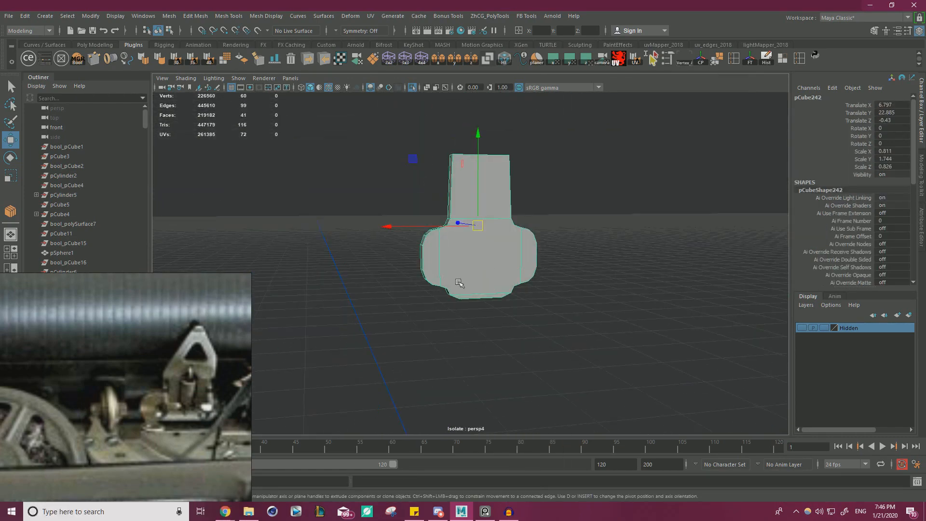
pyautogui.keyDown('alt'); pyautogui.moveTo(525, 303); pyautogui.dragTo(457, 228); pyautogui.keyUp('alt')
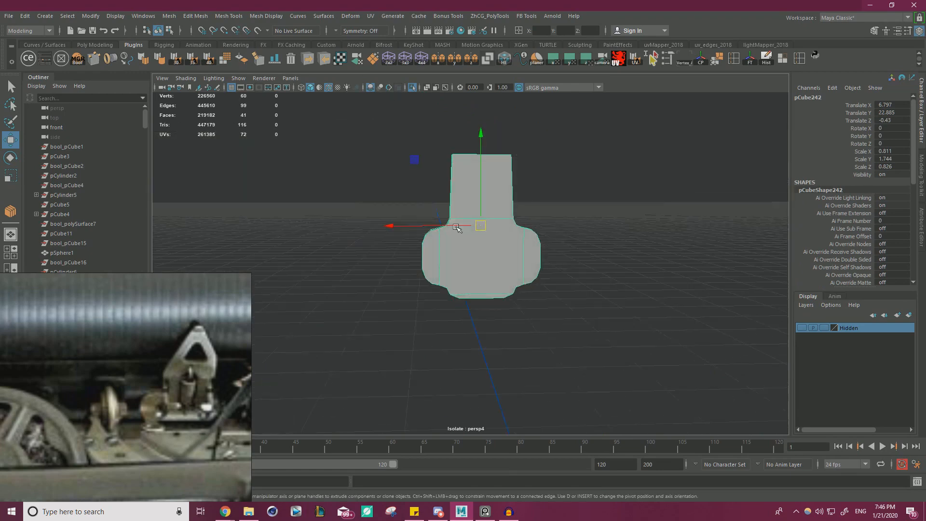
pyautogui.scroll(3, 441, 236)
pyautogui.moveTo(440, 234); pyautogui.dragTo(443, 261, button='right')
pyautogui.keyDown('alt'); pyautogui.moveTo(349, 256); pyautogui.dragTo(267, 246); pyautogui.keyUp('alt')
pyautogui.click(429, 259)
pyautogui.keyDown('shift'); pyautogui.click(558, 262); pyautogui.keyUp('shift')
pyautogui.press('r')
pyautogui.keyDown('alt'); pyautogui.moveTo(508, 253); pyautogui.dragTo(575, 248); pyautogui.keyUp('alt')
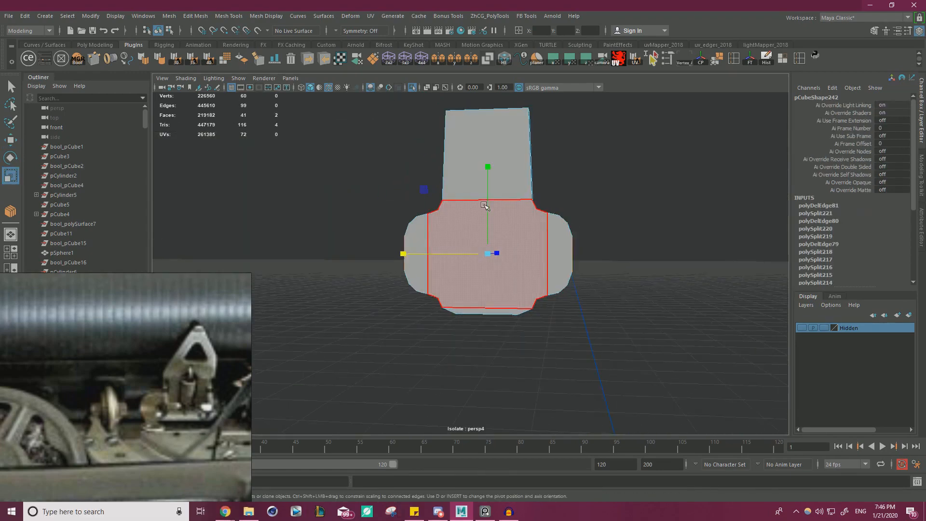
pyautogui.moveTo(488, 166); pyautogui.dragTo(489, 232)
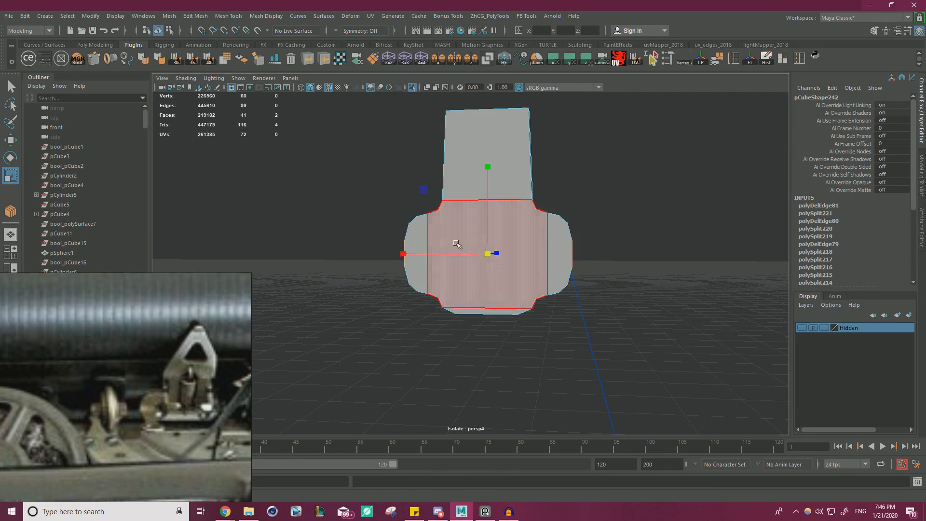
pyautogui.click(437, 254)
pyautogui.moveTo(433, 254); pyautogui.dragTo(432, 254)
pyautogui.keyDown('alt'); pyautogui.moveTo(495, 268); pyautogui.dragTo(512, 271); pyautogui.keyUp('alt')
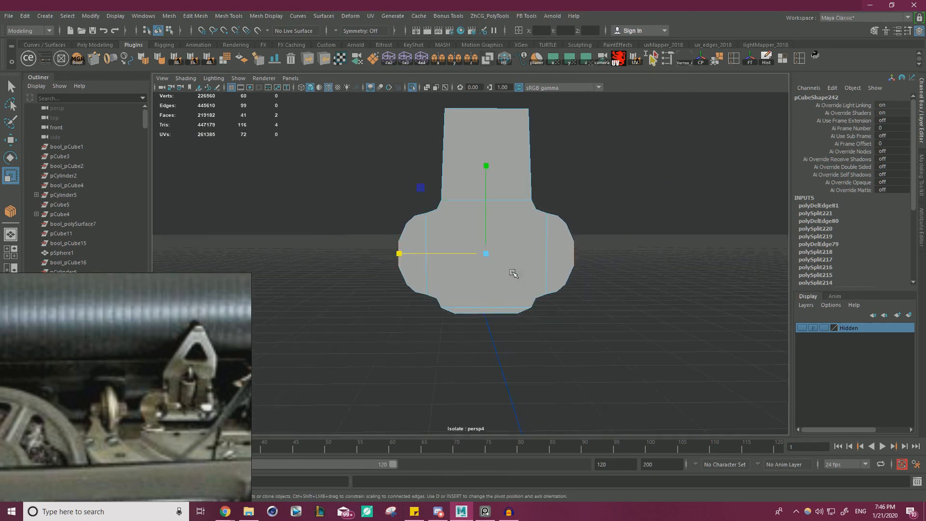
# Select the outer end vertices of both rounded tabs and enable soft selection with a falloff covering the tabs
pyautogui.moveTo(505, 218); pyautogui.dragTo(557, 204, button='right')
pyautogui.moveTo(441, 245); pyautogui.dragTo(391, 276, button='right')
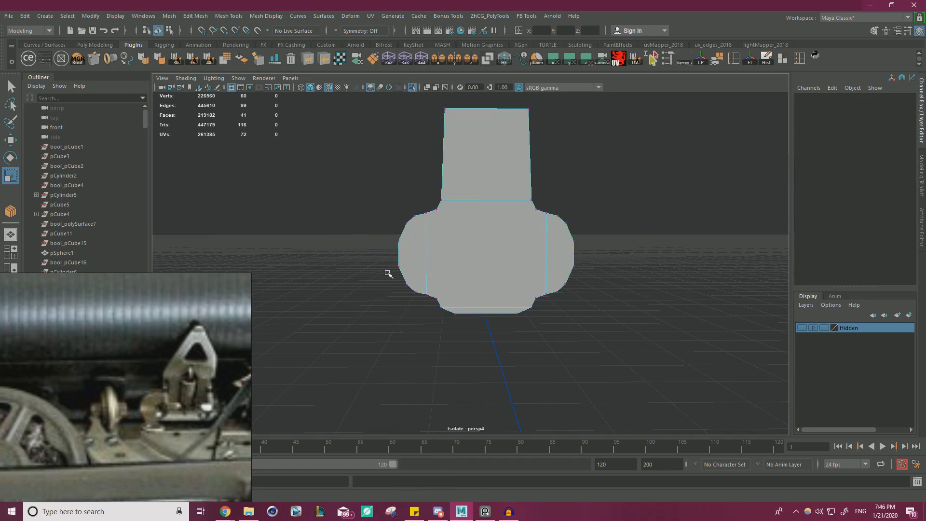
pyautogui.moveTo(611, 237); pyautogui.dragTo(609, 238)
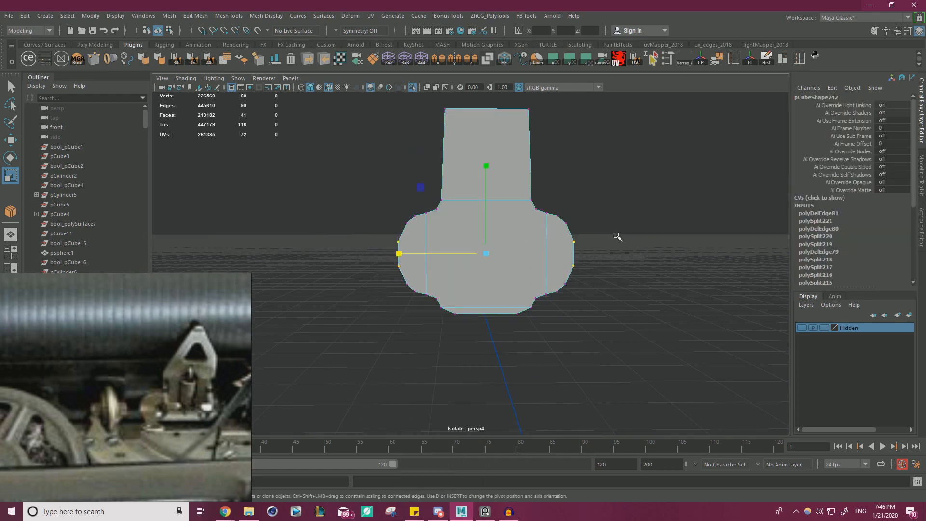
pyautogui.press('b')
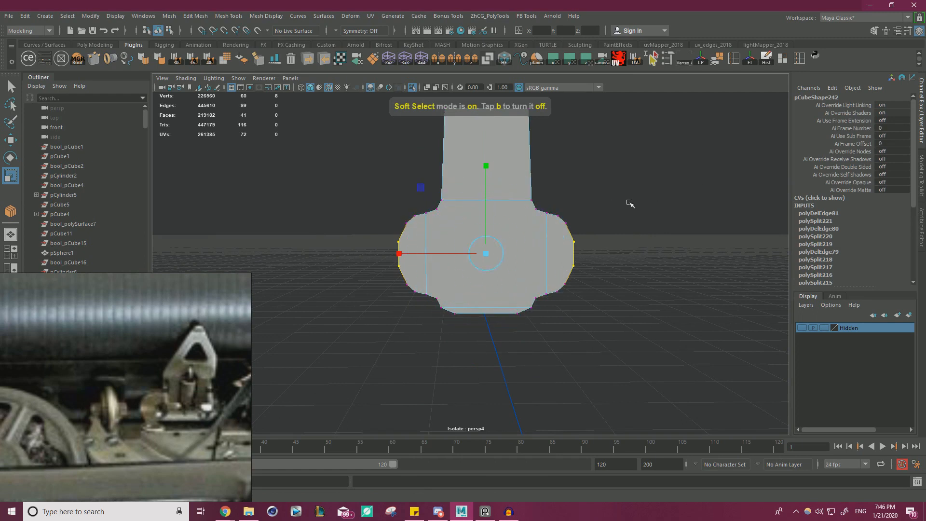
pyautogui.press('b')
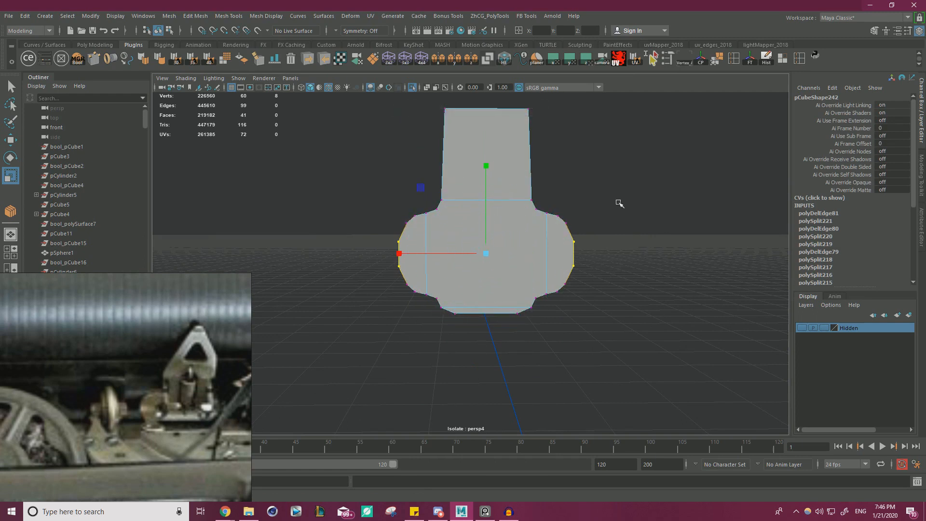
pyautogui.press('b')
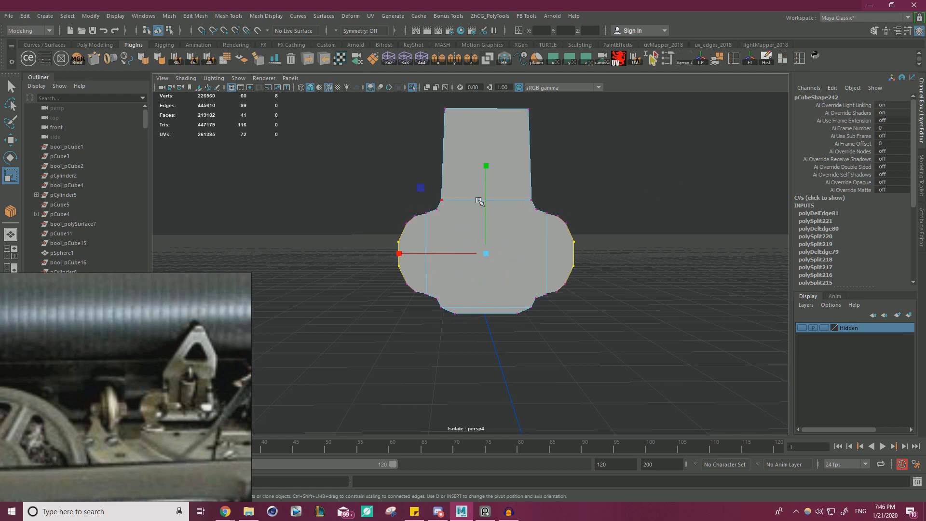
pyautogui.moveTo(486, 200); pyautogui.dragTo(491, 207)
pyautogui.hotkey('ctrl', 'z')
pyautogui.press('b')
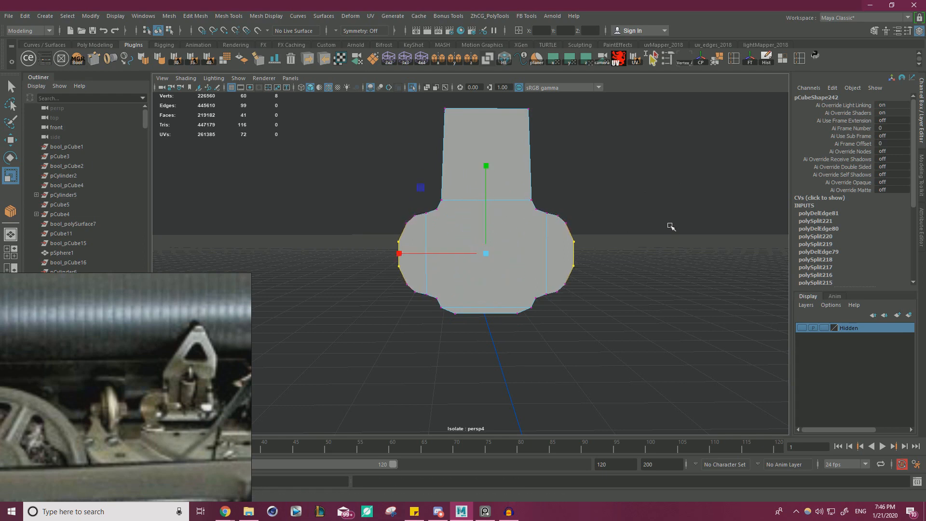
pyautogui.moveTo(671, 226); pyautogui.dragTo(733, 216)
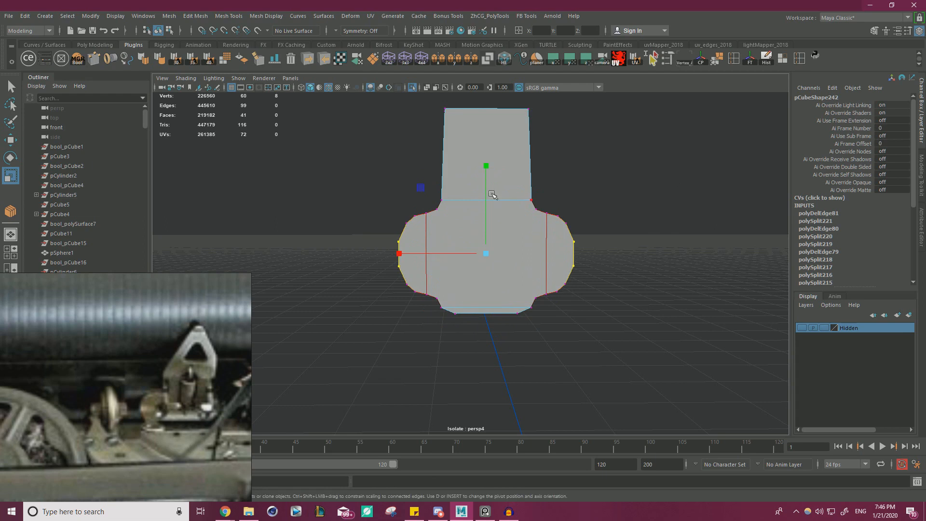
# Scale the soft-selected tab ends slightly inward vertically and horizontally to round them, and return to object selection
pyautogui.moveTo(487, 201); pyautogui.dragTo(487, 204)
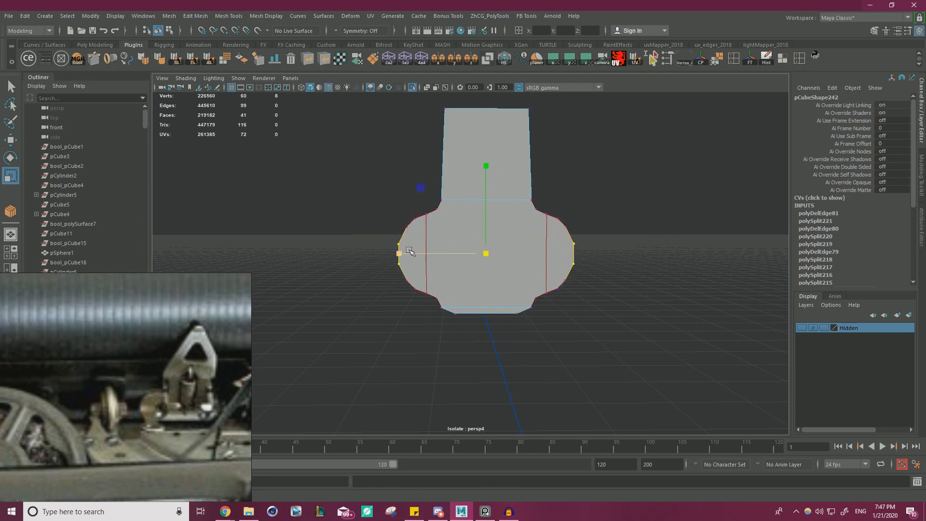
pyautogui.moveTo(407, 251); pyautogui.dragTo(411, 251)
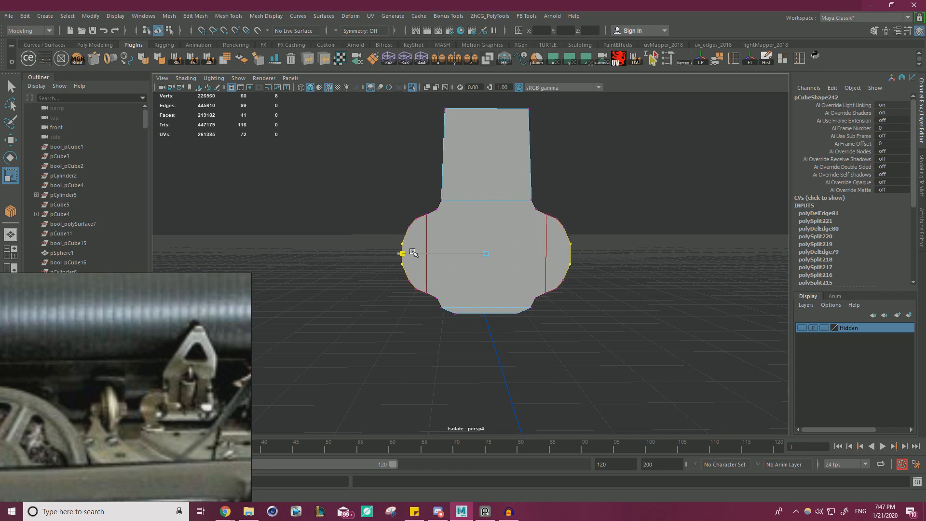
pyautogui.press('w')
pyautogui.moveTo(459, 222); pyautogui.dragTo(525, 187, button='right')
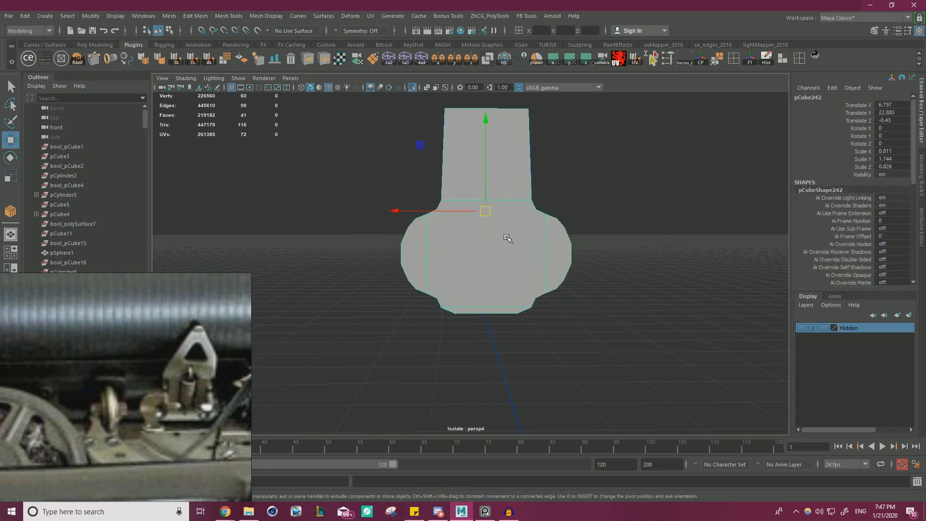
pyautogui.moveTo(503, 233); pyautogui.dragTo(526, 179, button='right')
# Exit the bracket's isolated display to bring back the surrounding typewriter parts
pyautogui.click(632, 188)
pyautogui.click(413, 87)
pyautogui.keyDown('alt'); pyautogui.moveTo(485, 131); pyautogui.dragTo(511, 140); pyautogui.keyUp('alt')
pyautogui.keyDown('alt'); pyautogui.moveTo(511, 140); pyautogui.dragTo(231, 195, button='right'); pyautogui.keyUp('alt')
pyautogui.keyDown('alt'); pyautogui.moveTo(337, 208); pyautogui.dragTo(434, 241); pyautogui.keyUp('alt')
pyautogui.keyDown('alt'); pyautogui.moveTo(434, 241); pyautogui.dragTo(514, 260, button='right'); pyautogui.keyUp('alt')
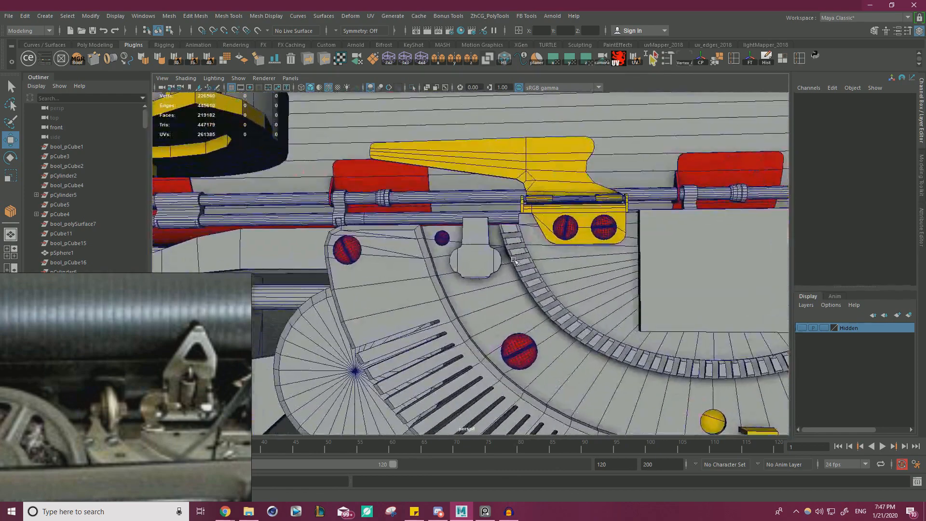
pyautogui.keyDown('alt'); pyautogui.moveTo(514, 260); pyautogui.dragTo(508, 252, button='middle'); pyautogui.keyUp('alt')
pyautogui.keyDown('alt'); pyautogui.moveTo(508, 251); pyautogui.dragTo(517, 226, button='right'); pyautogui.keyUp('alt')
pyautogui.keyDown('alt'); pyautogui.moveTo(517, 227); pyautogui.dragTo(579, 285); pyautogui.keyUp('alt')
# Thin the bracket in depth by scaling it along Z to 0.423
pyautogui.click(477, 209)
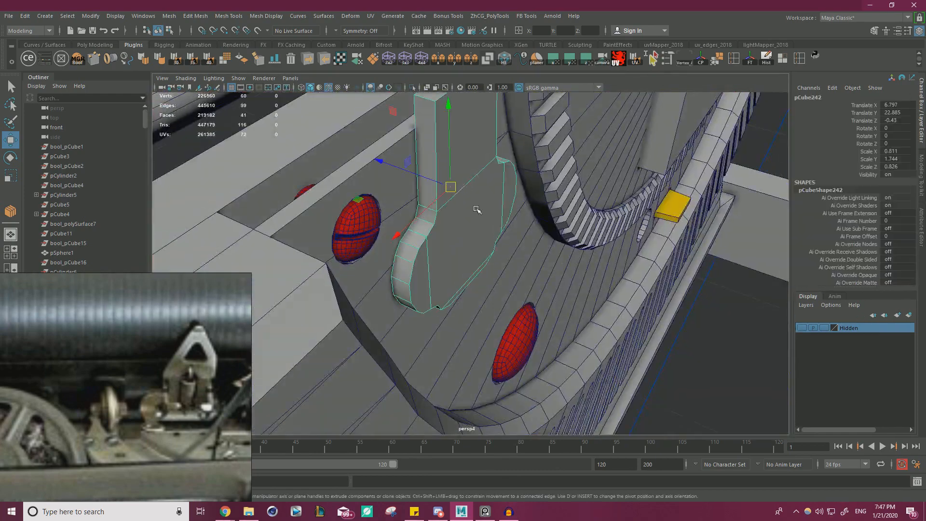
pyautogui.press('d')
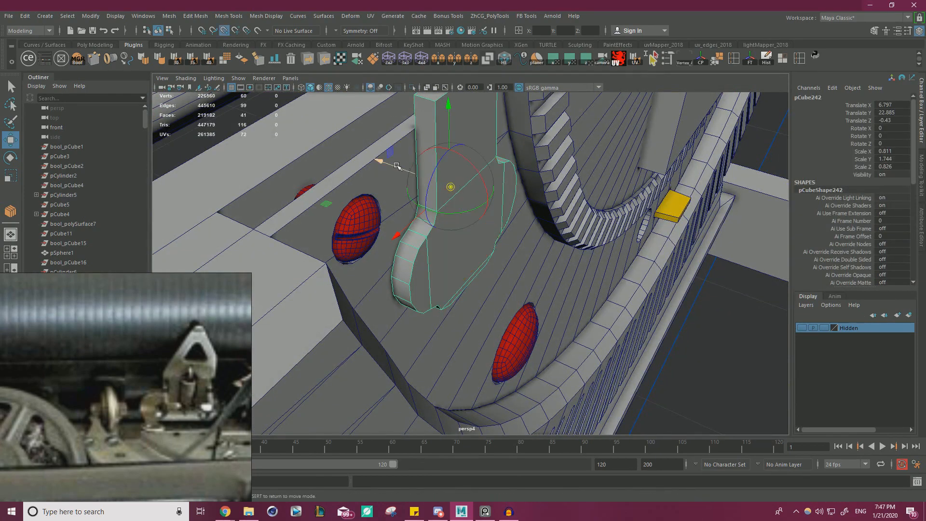
pyautogui.press('r')
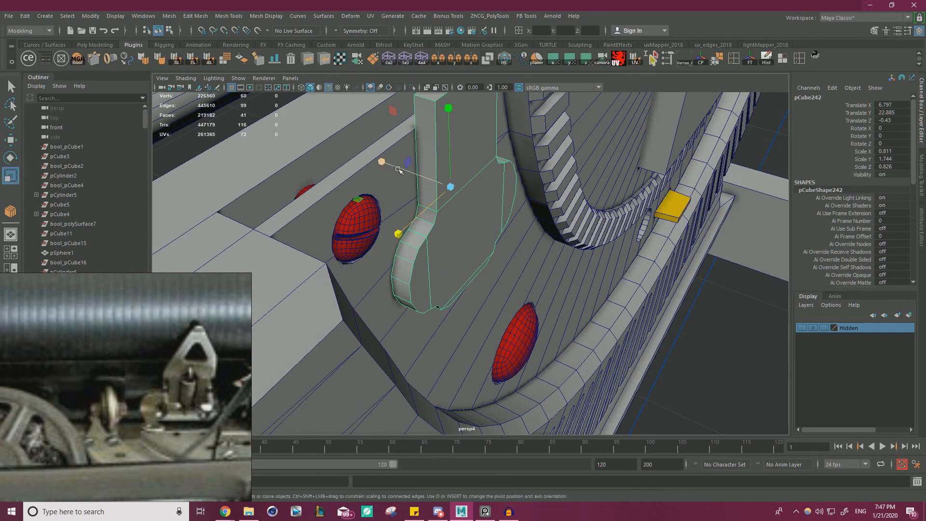
pyautogui.moveTo(381, 162); pyautogui.dragTo(413, 180)
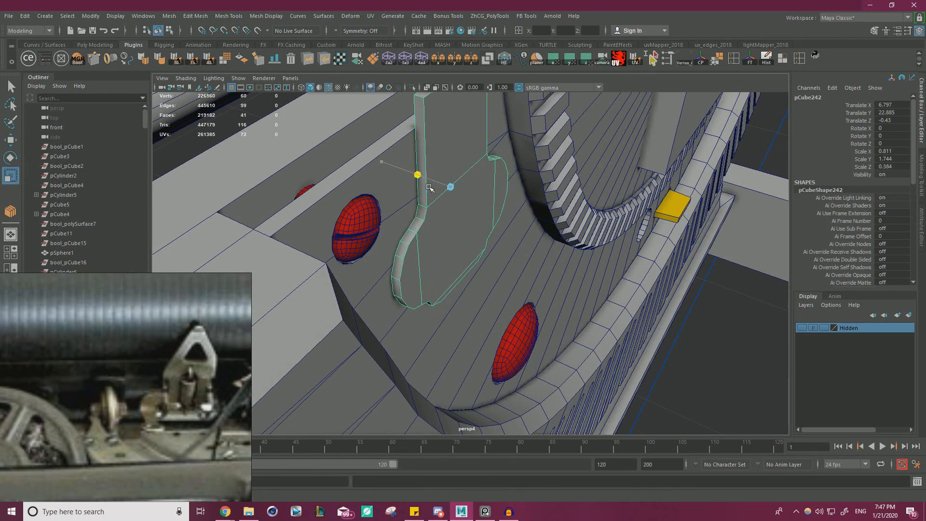
pyautogui.press('w')
pyautogui.press('f')
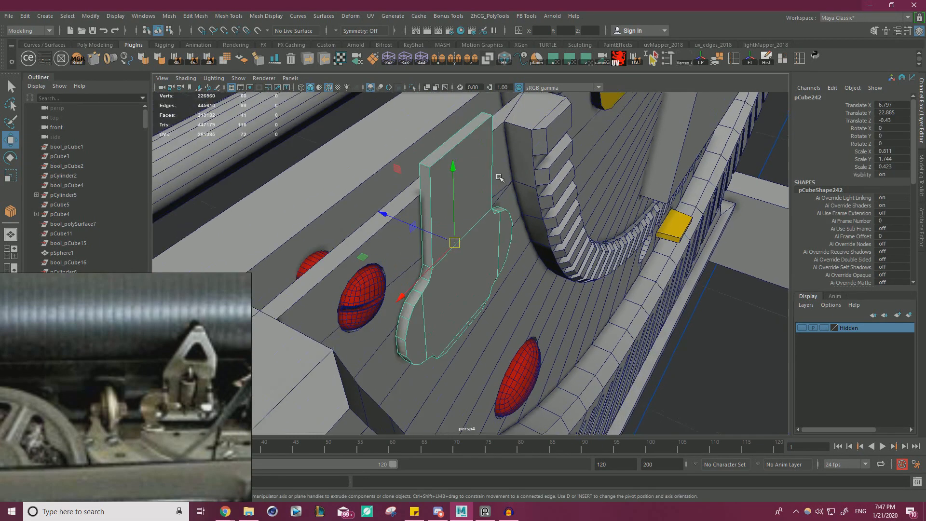
# Select the large central front face of the bracket and create a ModIt cylinder primitive aligned to it
pyautogui.scroll(-5, 421, 170)
pyautogui.keyDown('alt'); pyautogui.moveTo(420, 170); pyautogui.dragTo(345, 190); pyautogui.keyUp('alt')
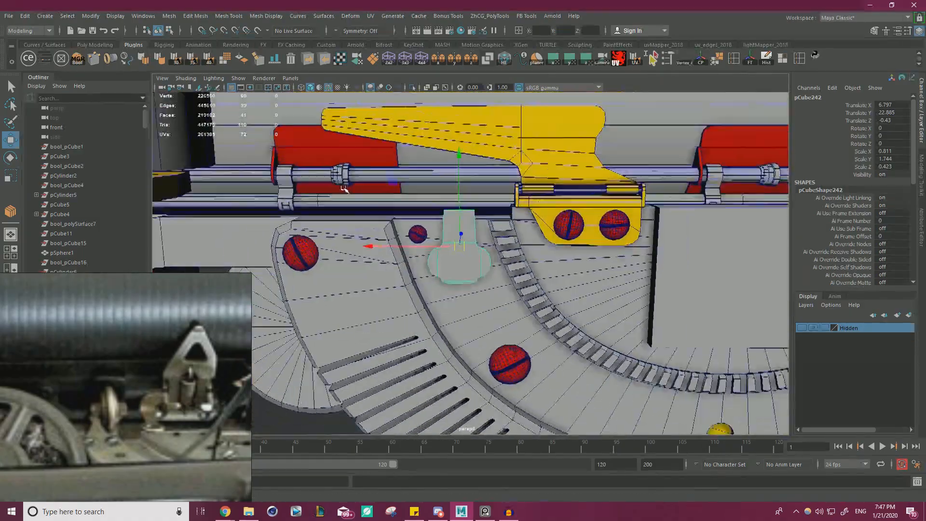
pyautogui.scroll(-4, 424, 219)
pyautogui.scroll(-10, 424, 220)
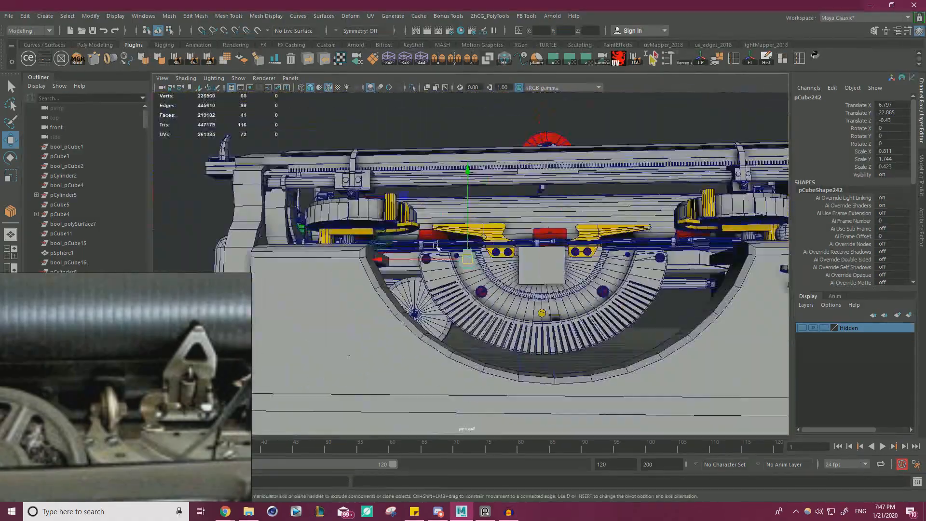
pyautogui.scroll(-3, 474, 259)
pyautogui.keyDown('alt'); pyautogui.moveTo(474, 259); pyautogui.dragTo(487, 285); pyautogui.keyUp('alt')
pyautogui.scroll(13, 540, 290)
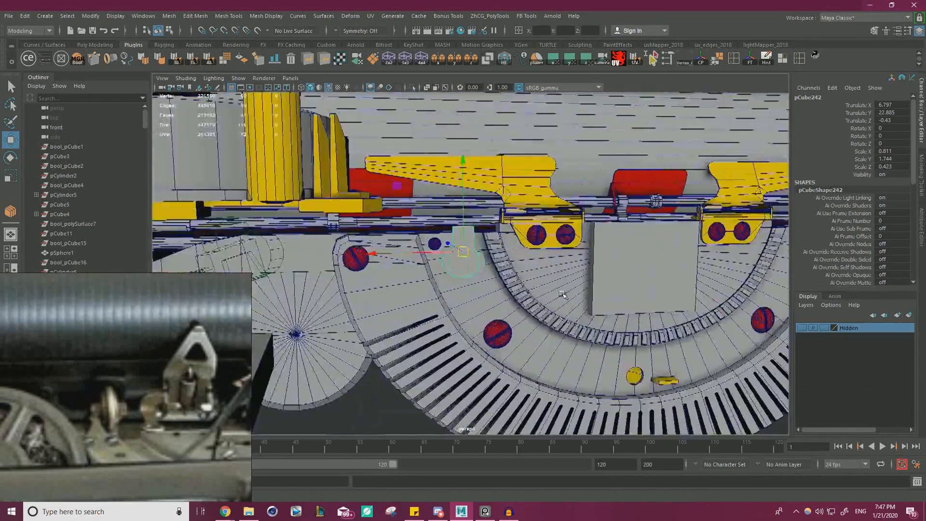
pyautogui.keyDown('alt'); pyautogui.moveTo(562, 294); pyautogui.dragTo(629, 313); pyautogui.keyUp('alt')
pyautogui.scroll(4, 629, 313)
pyautogui.moveTo(428, 215); pyautogui.dragTo(429, 243, button='right')
pyautogui.click(461, 246)
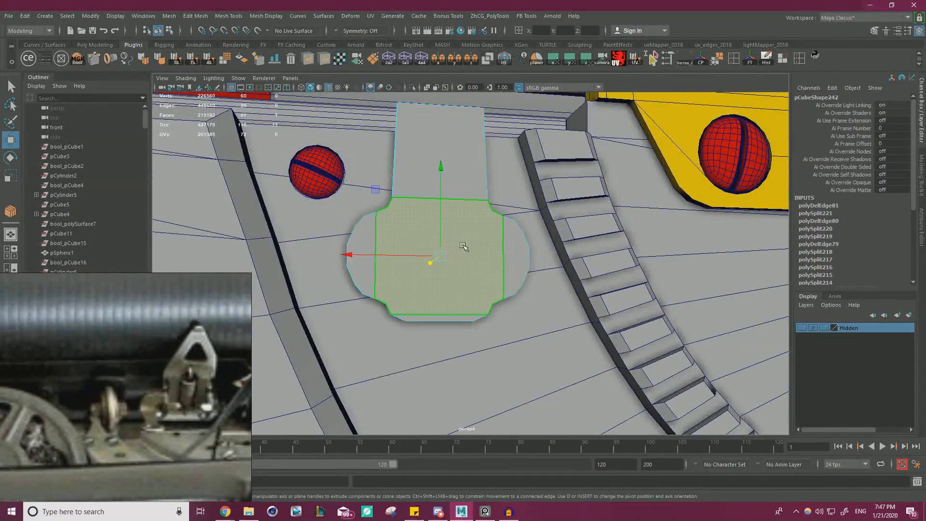
pyautogui.click(45, 59)
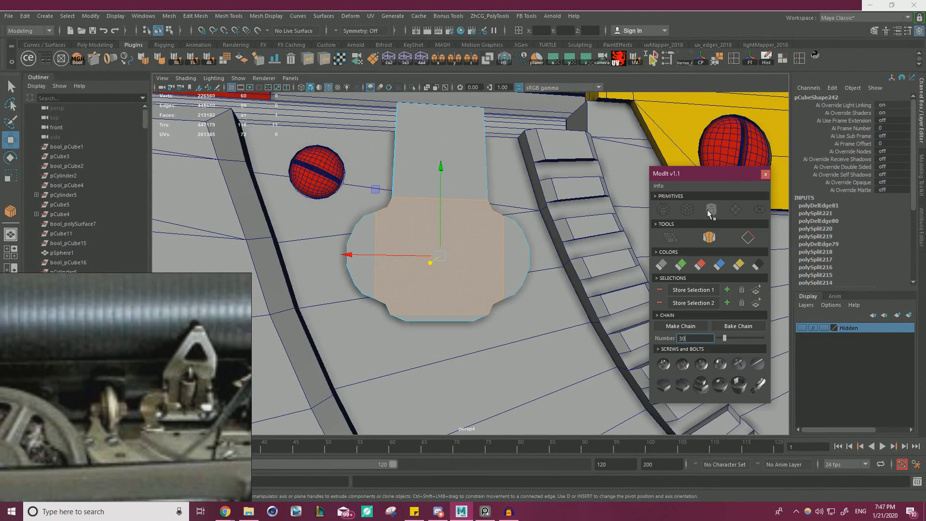
pyautogui.click(766, 174)
# Scale the new cylinder down uniformly to 0.028 so it fits within the bracket's central face
pyautogui.press('r')
pyautogui.press('f')
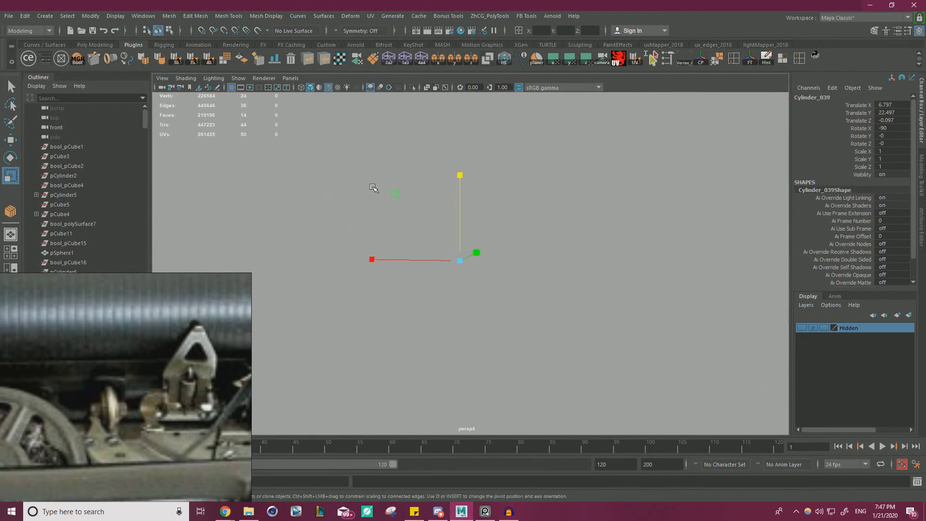
pyautogui.moveTo(466, 264); pyautogui.dragTo(458, 285)
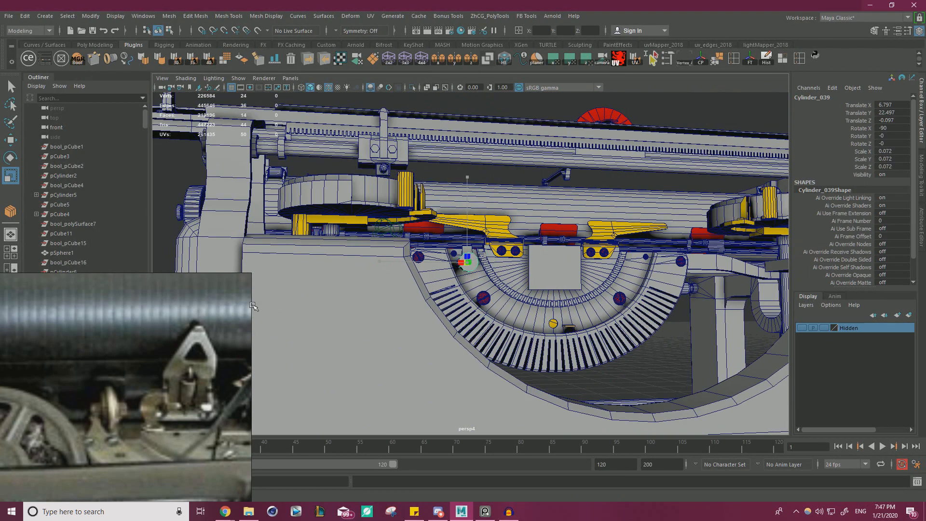
pyautogui.press('w')
pyautogui.scroll(5, 482, 277)
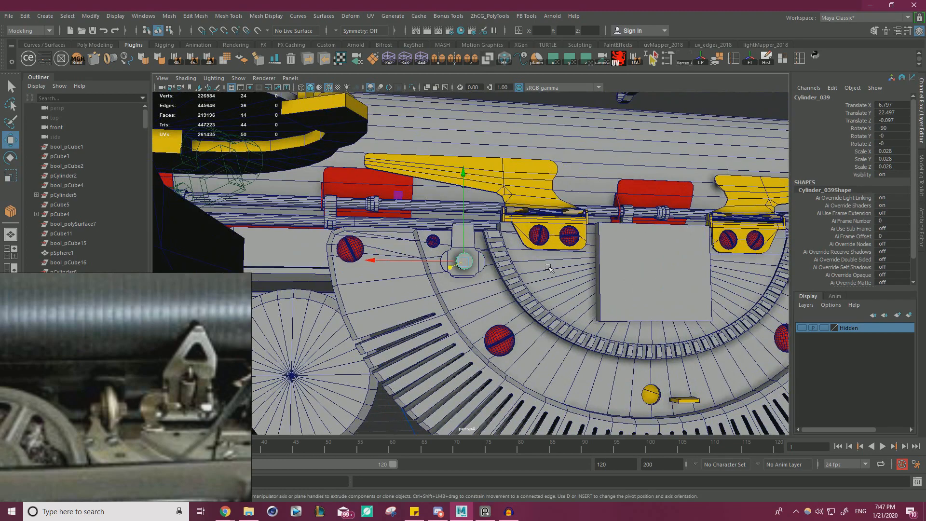
# Narrow the cylinder to 0.019 in X and Z, and move it along X to 7.238, toward the bracket's left rounded lobe
pyautogui.press('f')
pyautogui.keyDown('alt'); pyautogui.moveTo(563, 261); pyautogui.dragTo(463, 263, button='right'); pyautogui.keyUp('alt')
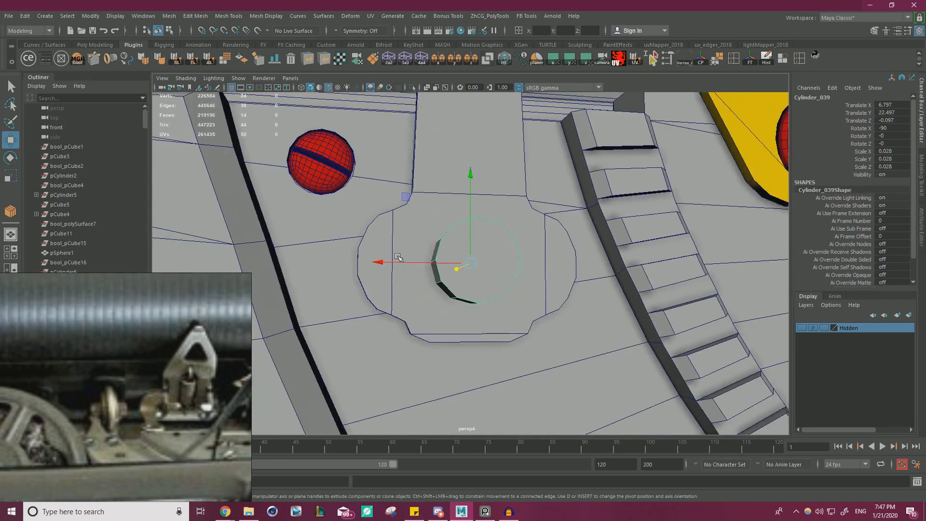
pyautogui.press('r')
pyautogui.keyDown('alt'); pyautogui.moveTo(463, 262); pyautogui.dragTo(425, 217); pyautogui.keyUp('alt')
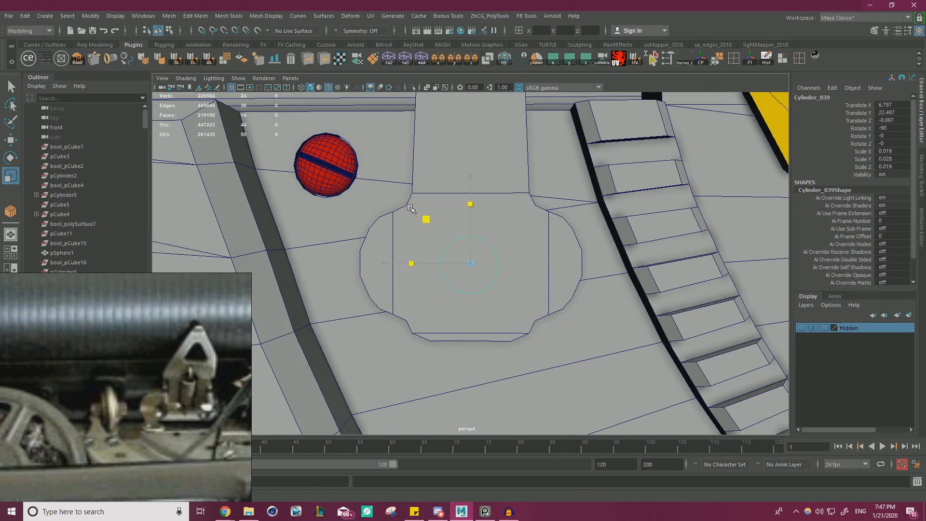
pyautogui.press('w')
pyautogui.keyDown('alt'); pyautogui.moveTo(480, 233); pyautogui.dragTo(485, 235); pyautogui.keyUp('alt')
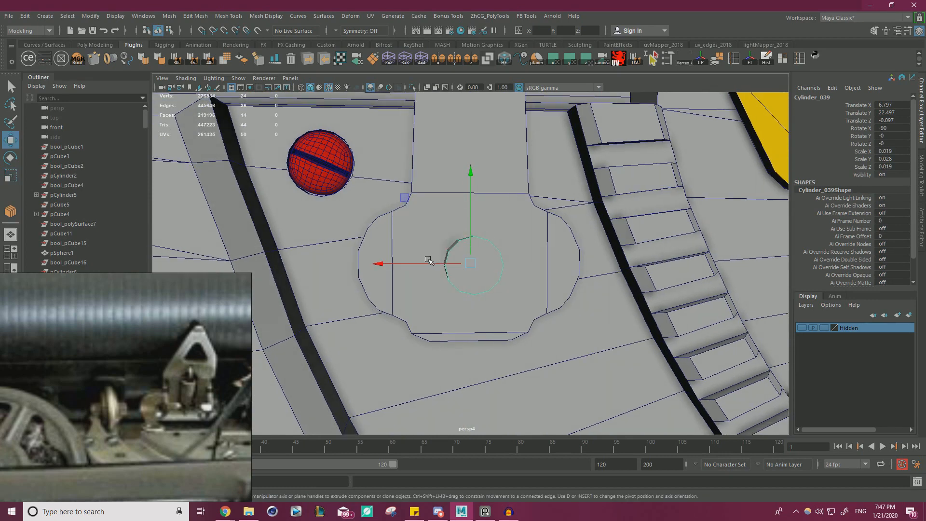
pyautogui.moveTo(428, 260); pyautogui.dragTo(395, 264)
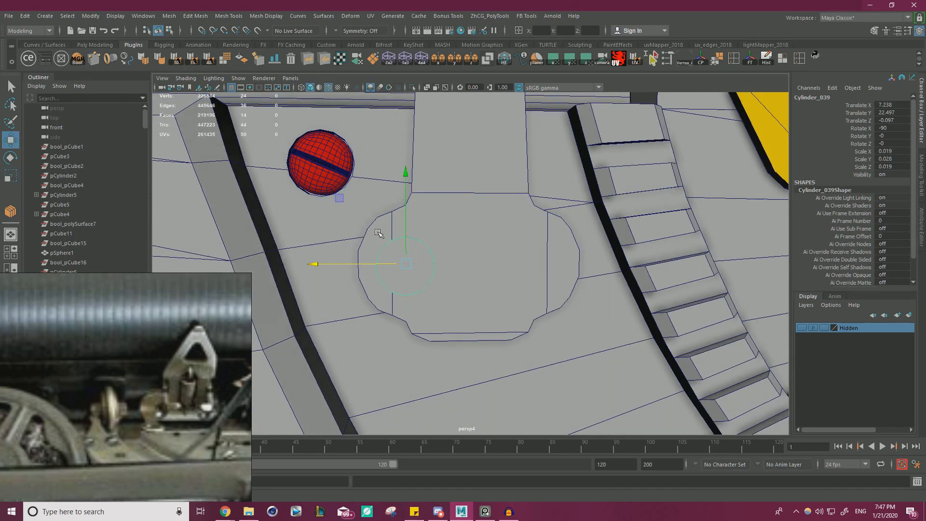
# Widen the cylinder's round profile at the bracket's left lobe to a scale of 0.024 in X and Z
pyautogui.press('r')
pyautogui.press('w')
pyautogui.keyDown('alt'); pyautogui.moveTo(427, 234); pyautogui.dragTo(436, 231); pyautogui.keyUp('alt')
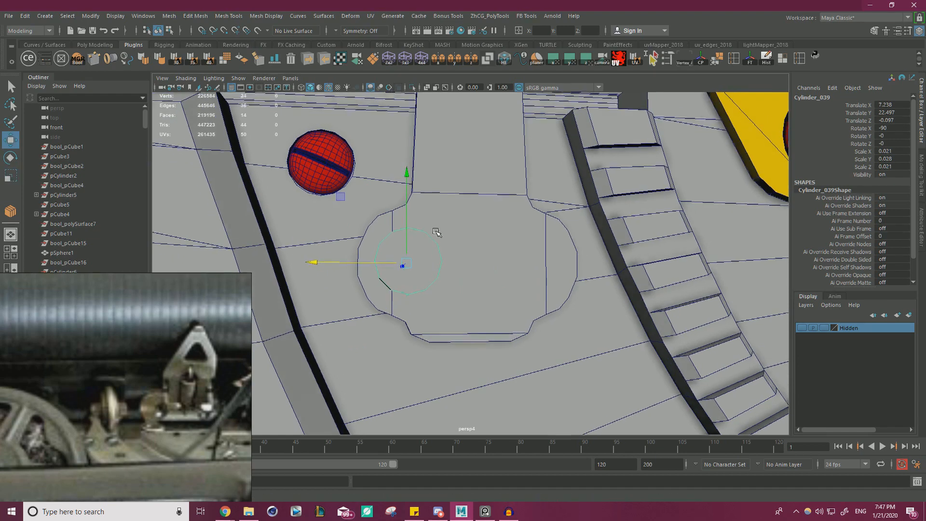
pyautogui.press('r')
pyautogui.moveTo(340, 199); pyautogui.dragTo(333, 199)
pyautogui.press('w')
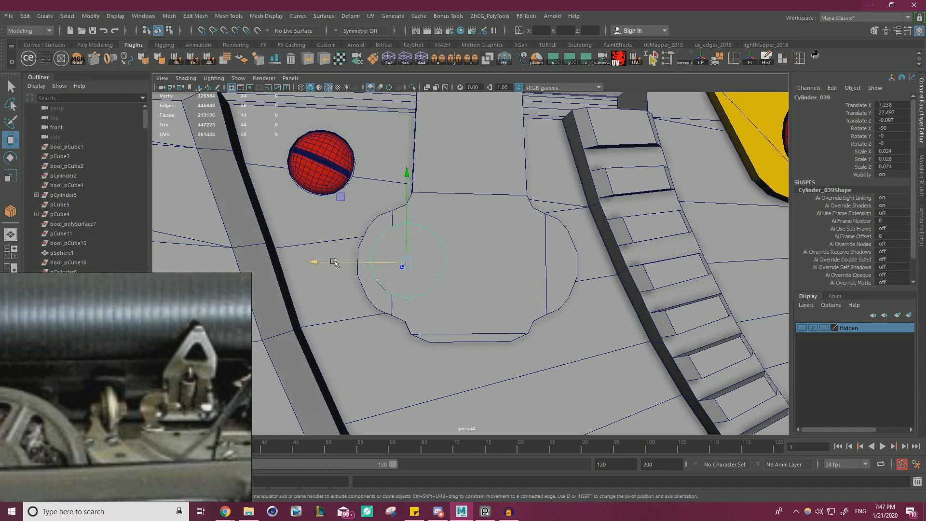
# Position the small cylinder over the bracket's left lobe at X 7.228 and scale it uniformly to about 0.023
pyautogui.moveTo(338, 262); pyautogui.dragTo(334, 262)
pyautogui.press('r')
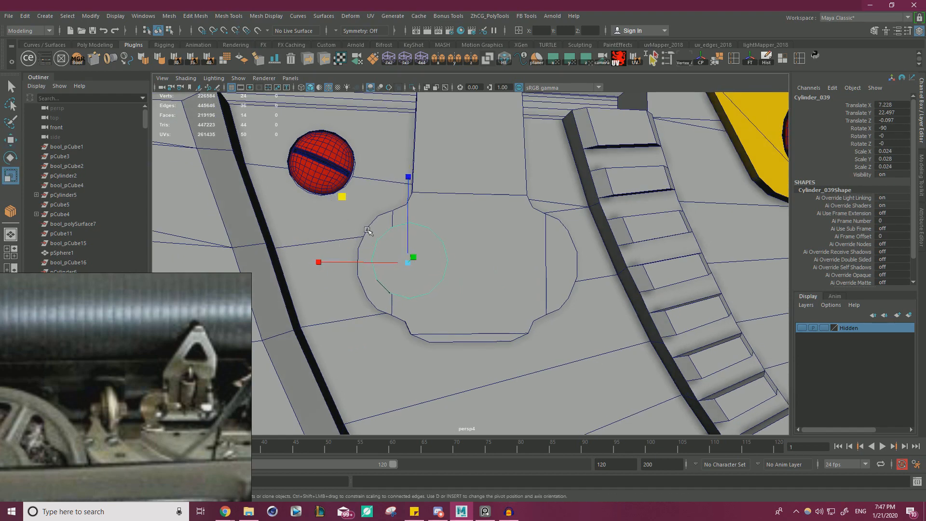
pyautogui.click(343, 198)
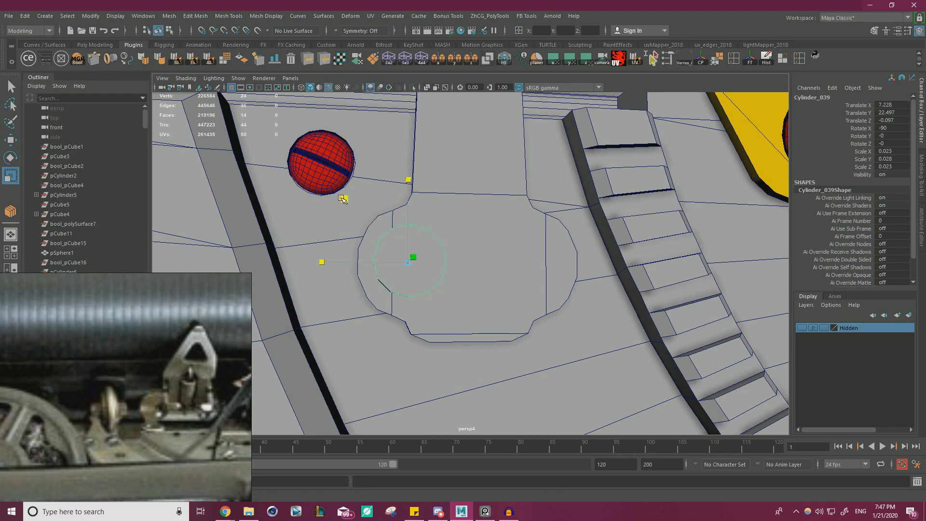
pyautogui.press('w')
# Connect the top and bottom edges of the bracket's neck with a new centre edge at slide 0.5
pyautogui.click(473, 264)
pyautogui.keyDown('alt'); pyautogui.moveTo(473, 264); pyautogui.dragTo(467, 225); pyautogui.keyUp('alt')
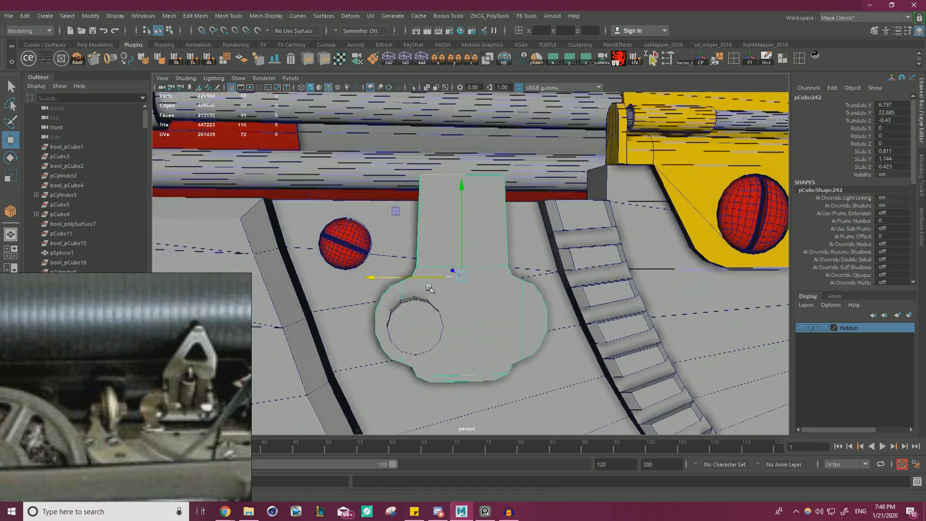
pyautogui.moveTo(468, 224); pyautogui.dragTo(470, 182, button='right')
pyautogui.click(470, 182)
pyautogui.keyDown('shift'); pyautogui.click(479, 264); pyautogui.keyUp('shift')
pyautogui.keyDown('shift'); pyautogui.moveTo(480, 264); pyautogui.dragTo(581, 310, button='right'); pyautogui.keyUp('shift')
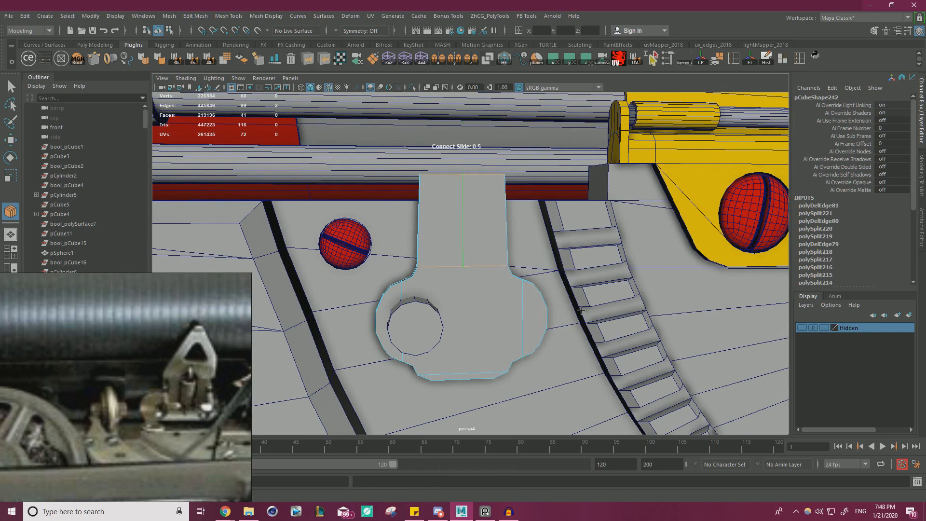
pyautogui.press('w')
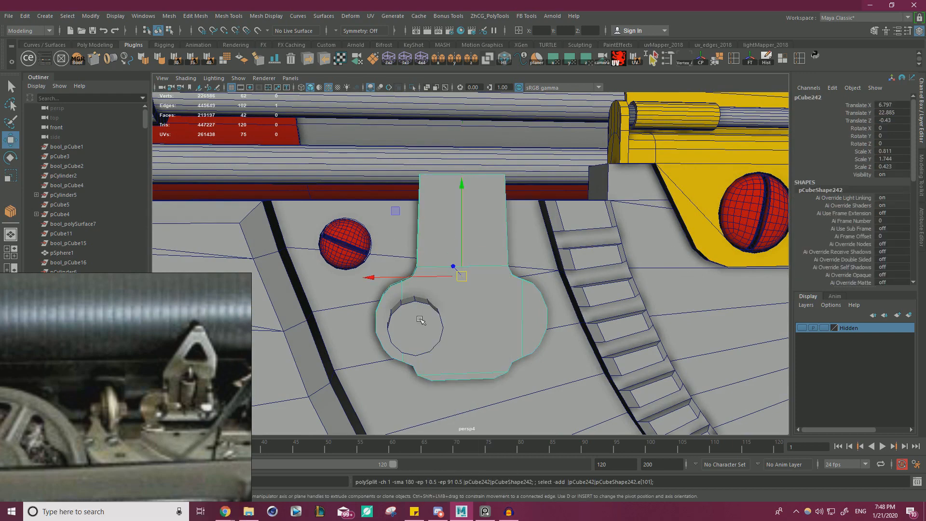
# Snap the cylinder's pivot to the lower end of the bracket's centre edge, then freeze its transforms and delete its history
pyautogui.click(420, 319)
pyautogui.press('d')
pyautogui.press('v')
pyautogui.moveTo(415, 321); pyautogui.dragTo(465, 267)
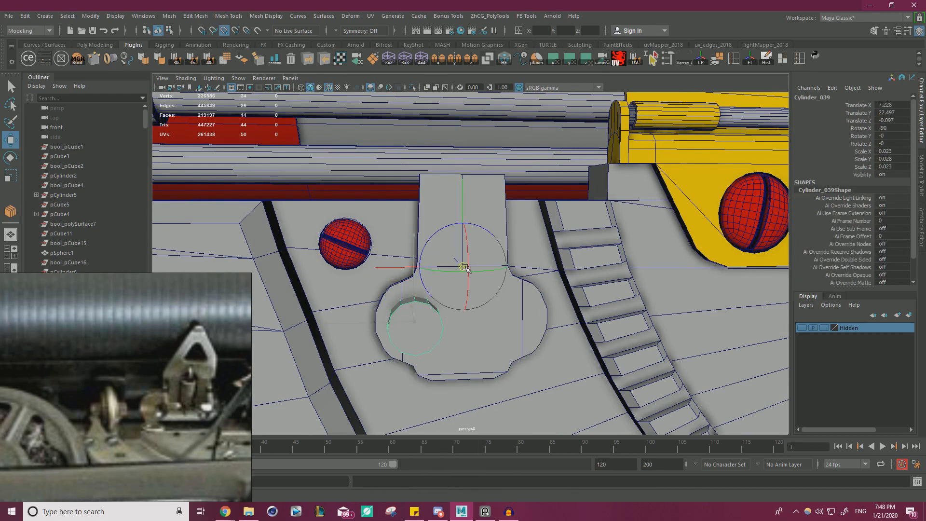
pyautogui.click(749, 62)
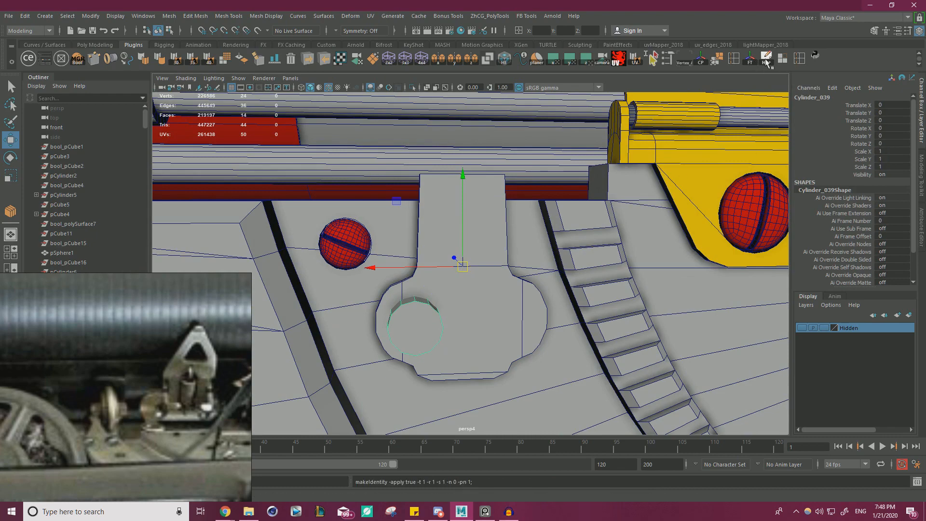
pyautogui.click(765, 60)
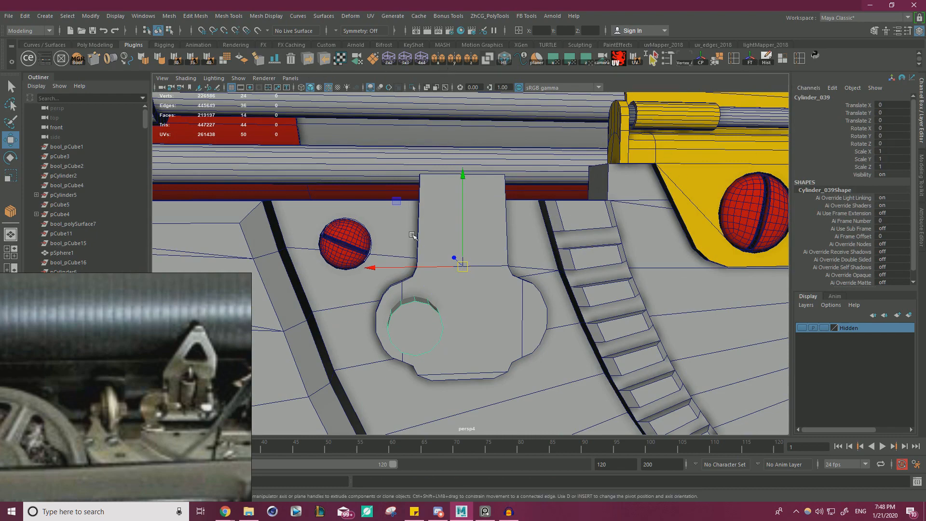
# Mirror the cylinder onto the bracket's right lobe and delete the centre edge from the bracket's neck
pyautogui.click(438, 59)
pyautogui.keyDown('alt'); pyautogui.moveTo(497, 300); pyautogui.dragTo(502, 246); pyautogui.keyUp('alt')
pyautogui.click(486, 219)
pyautogui.moveTo(478, 192); pyautogui.dragTo(480, 167, button='right')
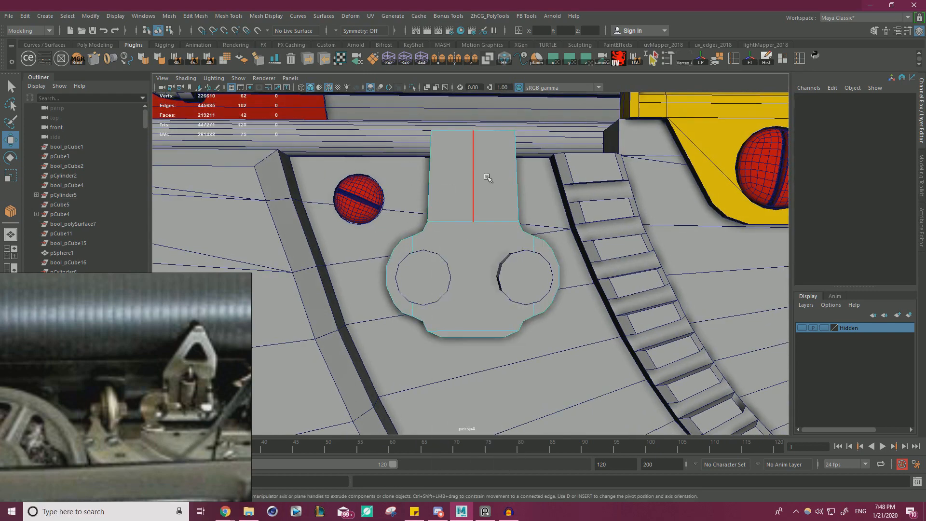
pyautogui.click(488, 177)
pyautogui.press('Delete')
pyautogui.press('F8')
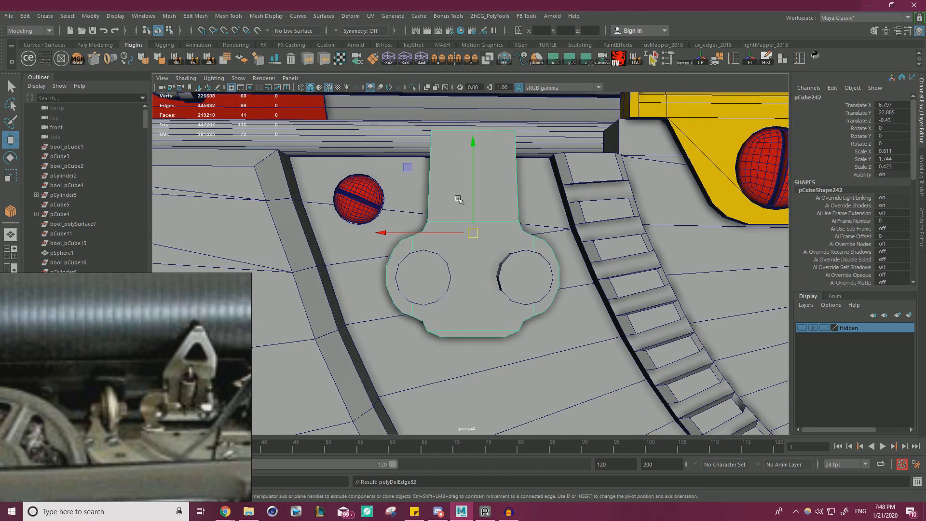
# Freeze the transforms and delete the history of the bracket and the two cylinders together
pyautogui.keyDown('shift'); pyautogui.click(543, 268); pyautogui.keyUp('shift')
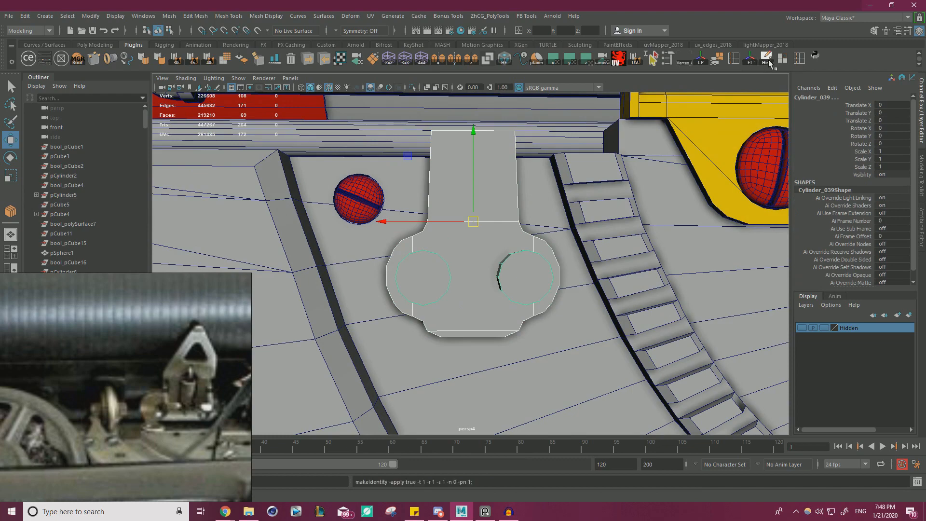
pyautogui.click(768, 61)
pyautogui.keyDown('alt'); pyautogui.moveTo(554, 236); pyautogui.dragTo(596, 246); pyautogui.keyUp('alt')
# Move the two cylinders along Z to about -0.253 so that they intersect the bracket's lobes
pyautogui.click(482, 176)
pyautogui.keyDown('shift'); pyautogui.click(527, 263); pyautogui.keyUp('shift')
pyautogui.keyDown('alt'); pyautogui.moveTo(528, 262); pyautogui.dragTo(562, 279); pyautogui.keyUp('alt')
pyautogui.click(512, 276)
pyautogui.keyDown('alt'); pyautogui.moveTo(399, 259); pyautogui.dragTo(426, 271); pyautogui.keyUp('alt')
pyautogui.scroll(2, 427, 268)
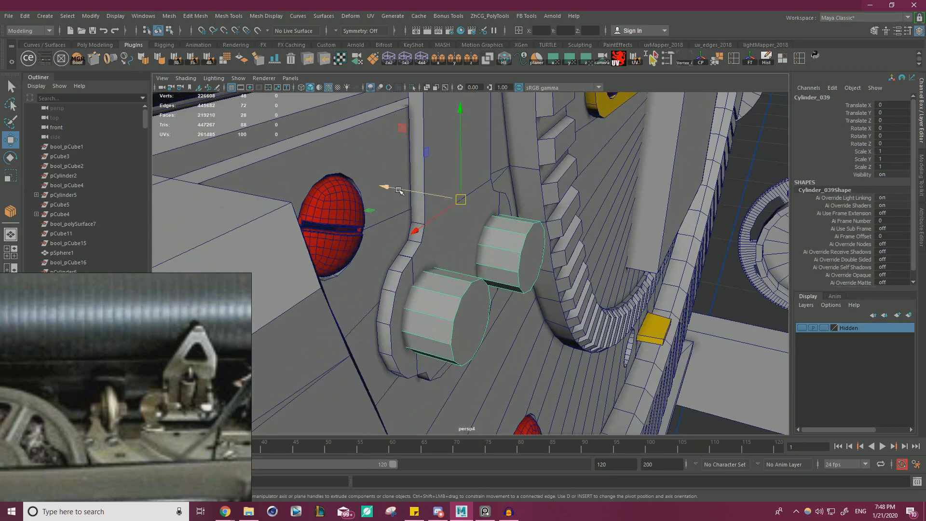
pyautogui.moveTo(399, 189); pyautogui.dragTo(475, 241)
# Subtract the cylinders from the bracket with a new Difference boolean in DcBoolManager
pyautogui.click(458, 191)
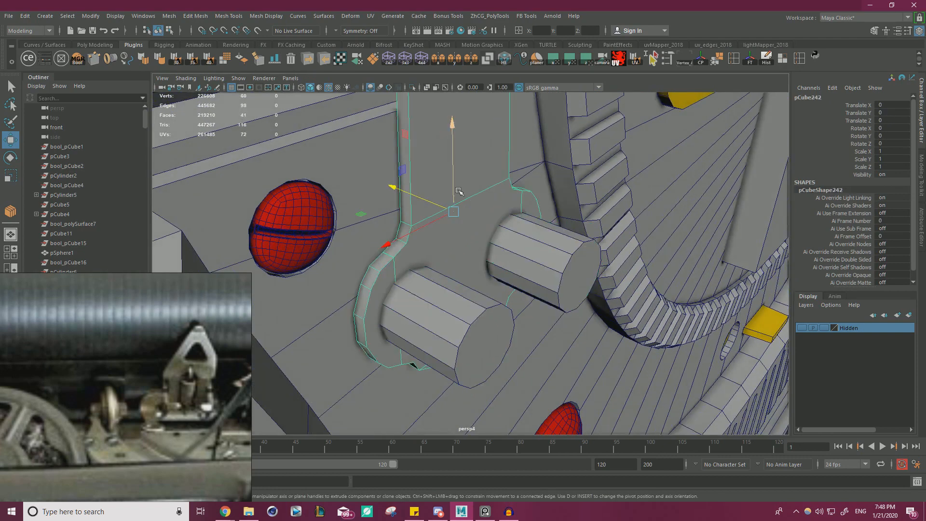
pyautogui.hotkey('ctrl', 'z')
pyautogui.click(86, 61)
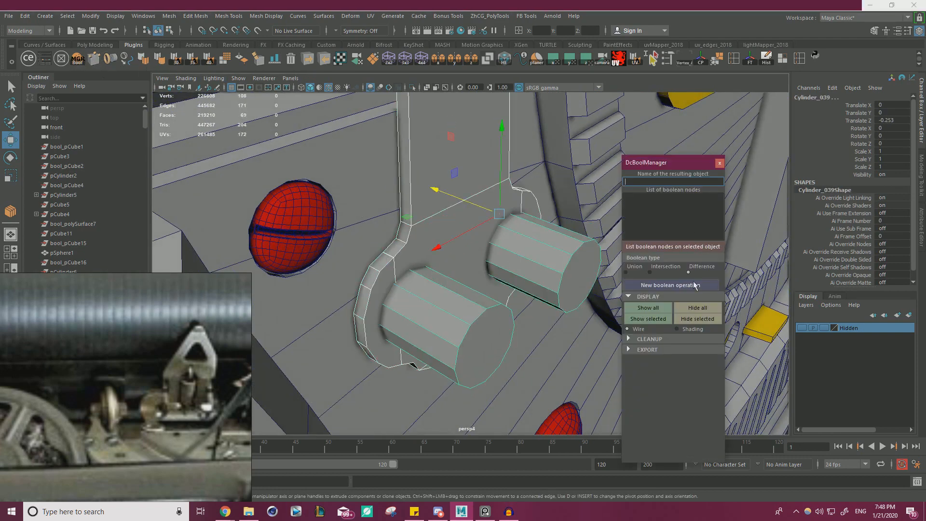
pyautogui.click(695, 287)
# Adjust the depth of the bracket's holes by moving the boolean cutter cylinders along Z to about 0.041
pyautogui.keyDown('alt'); pyautogui.moveTo(475, 252); pyautogui.dragTo(463, 265); pyautogui.keyUp('alt')
pyautogui.click(491, 285)
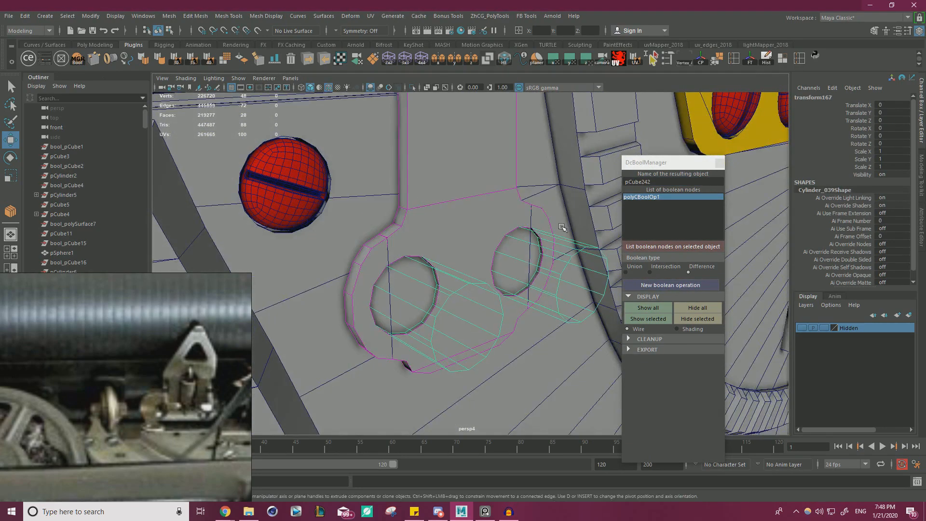
pyautogui.moveTo(439, 271); pyautogui.dragTo(443, 269)
pyautogui.keyDown('alt'); pyautogui.moveTo(443, 269); pyautogui.dragTo(464, 213); pyautogui.keyUp('alt')
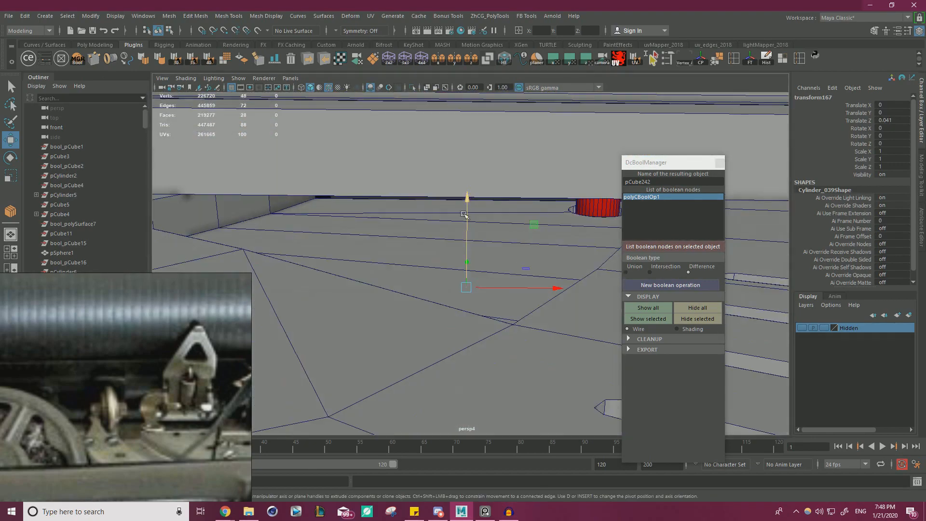
pyautogui.keyDown('alt'); pyautogui.moveTo(524, 196); pyautogui.dragTo(289, 308); pyautogui.keyUp('alt')
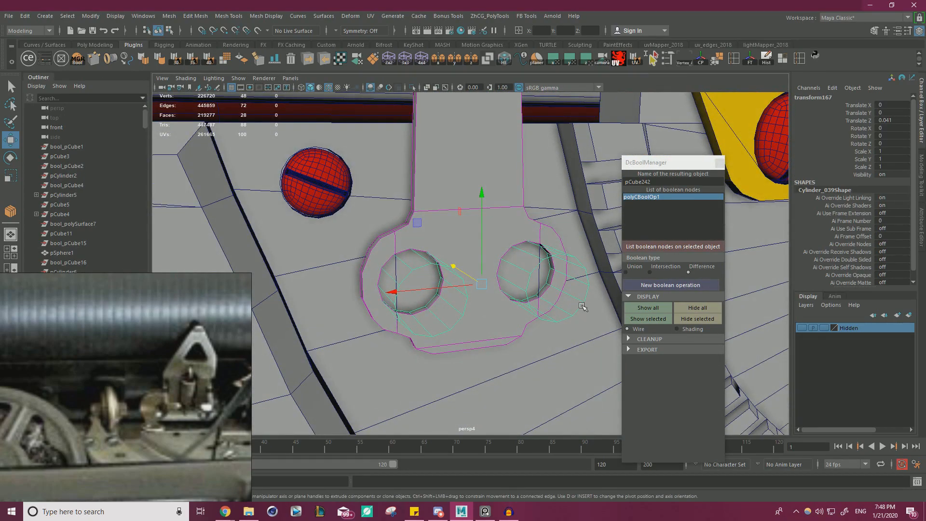
# Finalize the bracket's boolean by deleting its history and base objects
pyautogui.click(647, 339)
pyautogui.click(673, 371)
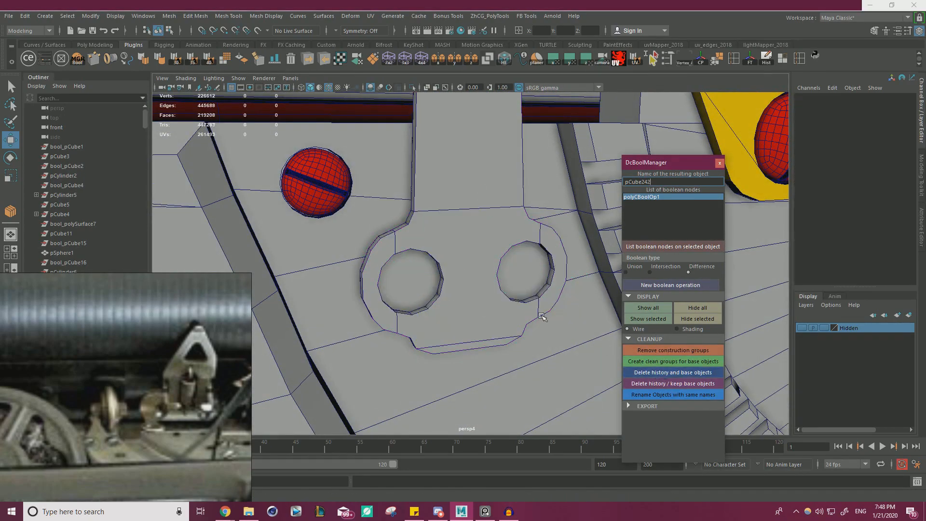
pyautogui.moveTo(434, 289)
pyautogui.keyDown('alt'); pyautogui.mouseDown()
pyautogui.moveTo(405, 288)
pyautogui.moveTo(431, 280)
pyautogui.mouseUp(); pyautogui.keyUp('alt')
# Poke the bottom faces of both bracket holes and close DcBoolManager
pyautogui.click(458, 220)
pyautogui.scroll(3, 456, 217)
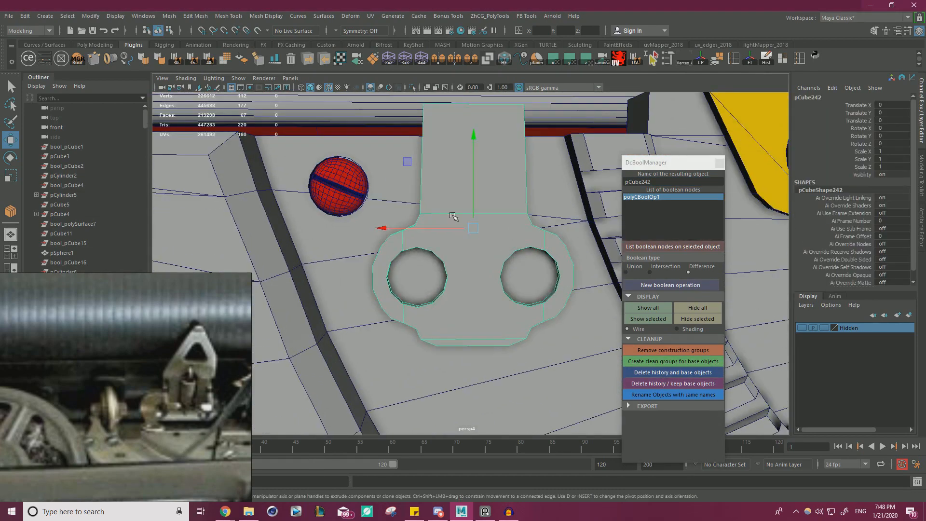
pyautogui.press('F11')
pyautogui.click(417, 277)
pyautogui.keyDown('shift'); pyautogui.click(529, 276); pyautogui.keyUp('shift')
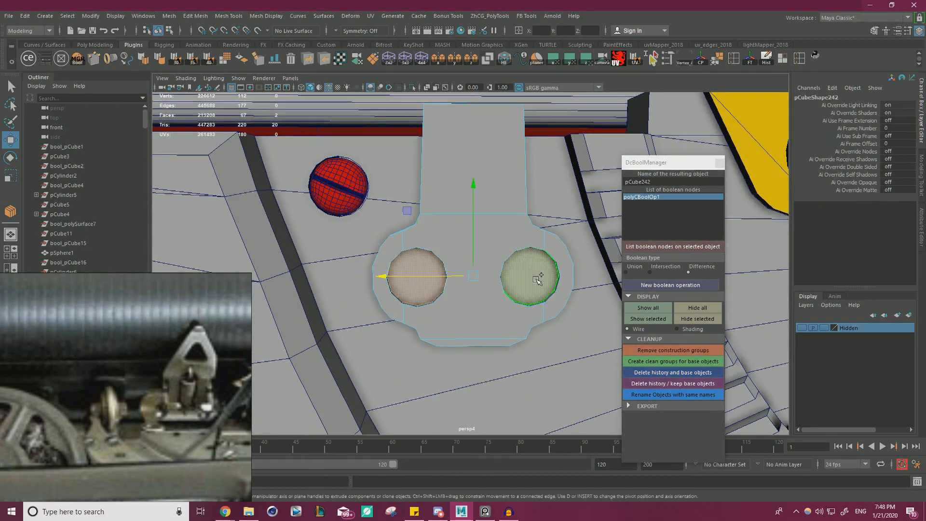
pyautogui.keyDown('shift'); pyautogui.rightClick(525, 275); pyautogui.keyUp('shift')
pyautogui.keyDown('shift'); pyautogui.moveTo(524, 275); pyautogui.dragTo(566, 257, button='right'); pyautogui.keyUp('shift')
pyautogui.click(719, 163)
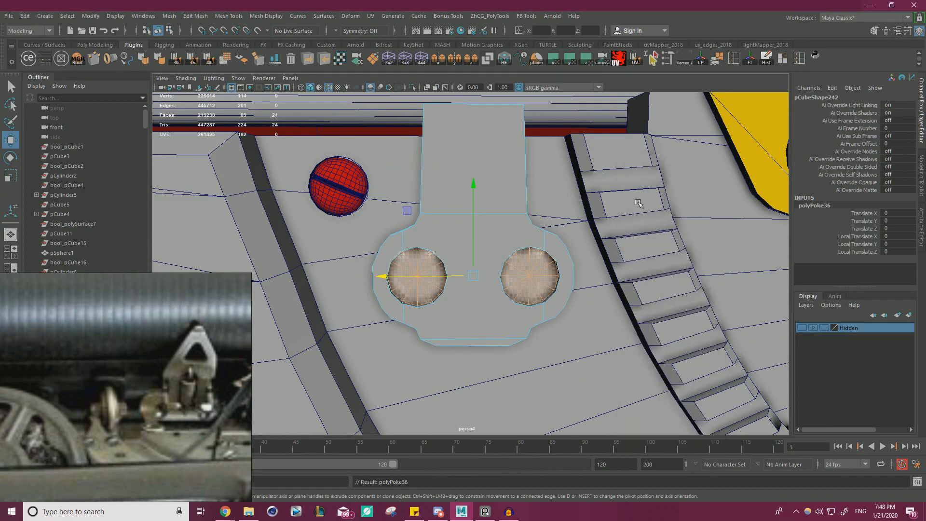
# Duplicate the large red slotted screw onto the bracket's left hole and scale the copy to about 0.667
pyautogui.scroll(-2, 372, 228)
pyautogui.scroll(-2, 394, 208)
pyautogui.click(198, 222)
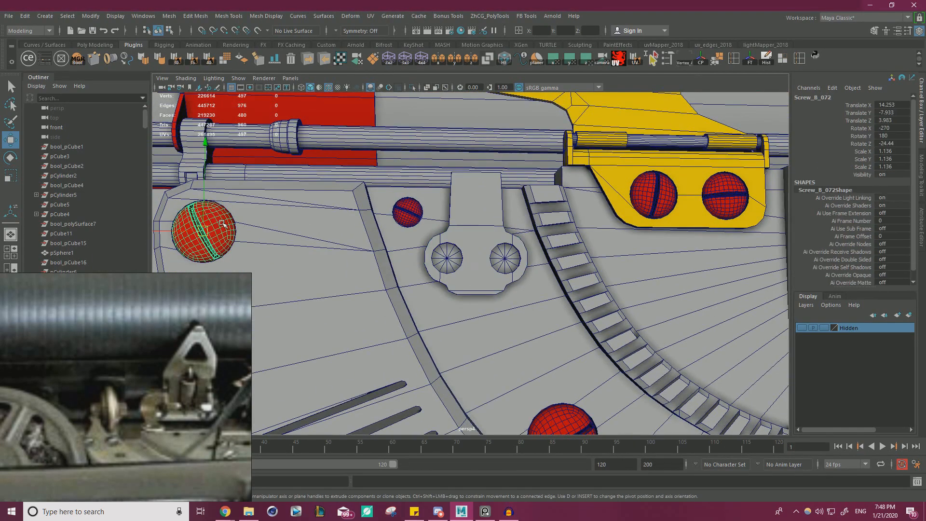
pyautogui.moveTo(211, 235); pyautogui.dragTo(392, 270)
pyautogui.press('r')
pyautogui.press('f')
pyautogui.scroll(-1, 462, 262)
pyautogui.press('w')
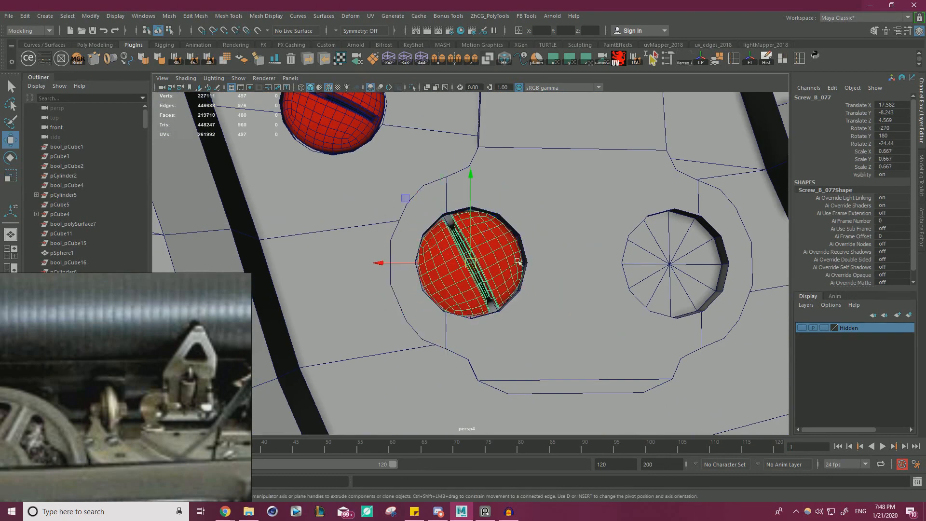
# Fit the screw into the bracket's left hole at Z 4.473, scaled to 0.588 and rotated to about 64.5 in Z
pyautogui.scroll(3, 512, 286)
pyautogui.keyDown('alt'); pyautogui.moveTo(511, 285); pyautogui.dragTo(505, 263); pyautogui.keyUp('alt')
pyautogui.moveTo(441, 231); pyautogui.dragTo(456, 245)
pyautogui.press('r')
pyautogui.moveTo(486, 279)
pyautogui.mouseDown()
pyautogui.moveTo(462, 278)
pyautogui.moveTo(470, 256)
pyautogui.moveTo(483, 273)
pyautogui.mouseUp()
pyautogui.press('w')
pyautogui.press('r')
pyautogui.press('w')
pyautogui.press('e')
pyautogui.moveTo(423, 207); pyautogui.dragTo(387, 366)
pyautogui.press('w')
pyautogui.keyDown('alt'); pyautogui.moveTo(473, 295); pyautogui.dragTo(426, 275, button='right'); pyautogui.keyUp('alt')
pyautogui.keyDown('alt'); pyautogui.moveTo(425, 275); pyautogui.dragTo(439, 251); pyautogui.keyUp('alt')
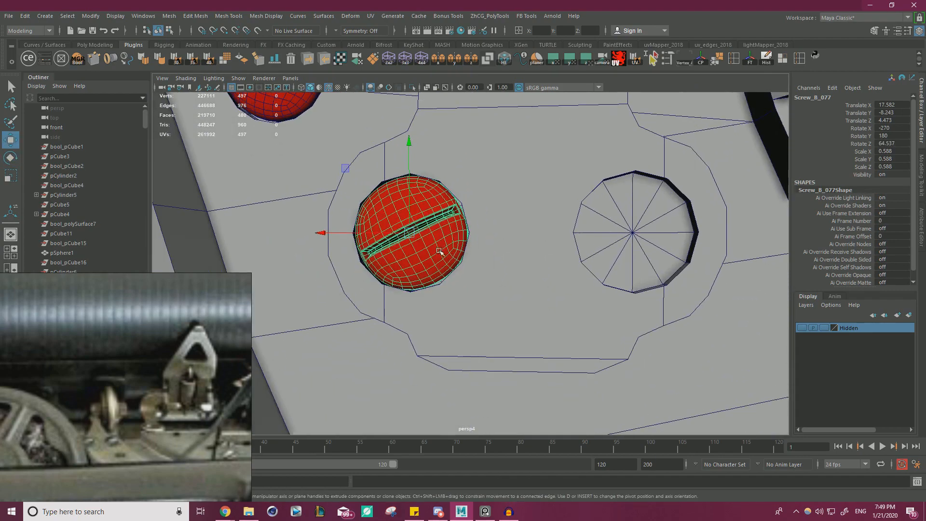
# Duplicate the fitted screw into the bracket's right hole and rotate the copy to about -71.8 in Z
pyautogui.keyDown('shift'); pyautogui.moveTo(379, 238); pyautogui.dragTo(618, 238); pyautogui.keyUp('shift')
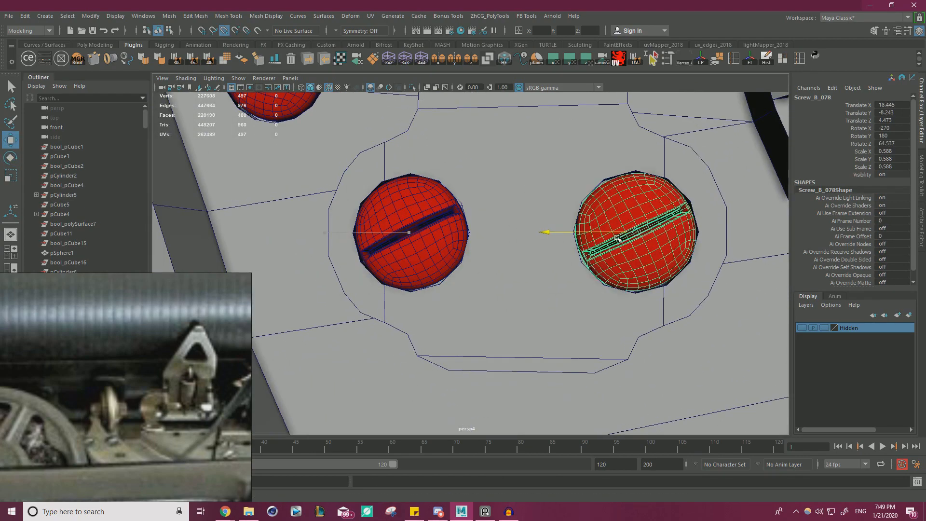
pyautogui.press('e')
pyautogui.moveTo(567, 180); pyautogui.dragTo(698, 224)
pyautogui.press('w')
pyautogui.keyDown('alt'); pyautogui.moveTo(697, 234); pyautogui.dragTo(400, 220, button='right'); pyautogui.keyUp('alt')
pyautogui.keyDown('shift'); pyautogui.click(556, 254); pyautogui.keyUp('shift')
pyautogui.keyDown('alt'); pyautogui.moveTo(555, 254); pyautogui.dragTo(475, 233, button='right'); pyautogui.keyUp('alt')
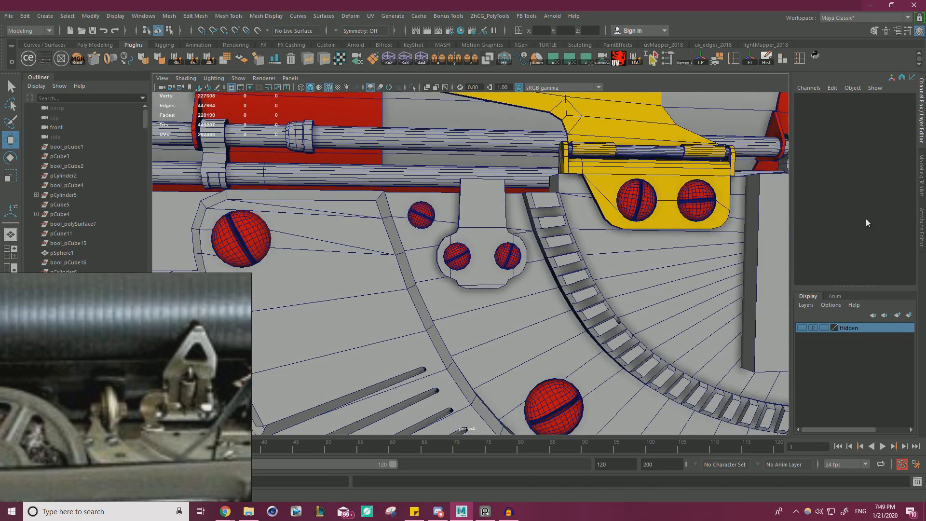
# Narrow the bracket's top face slightly and raise it to lengthen the neck up past the lower rod
pyautogui.hotkey('alt', 'Tab')
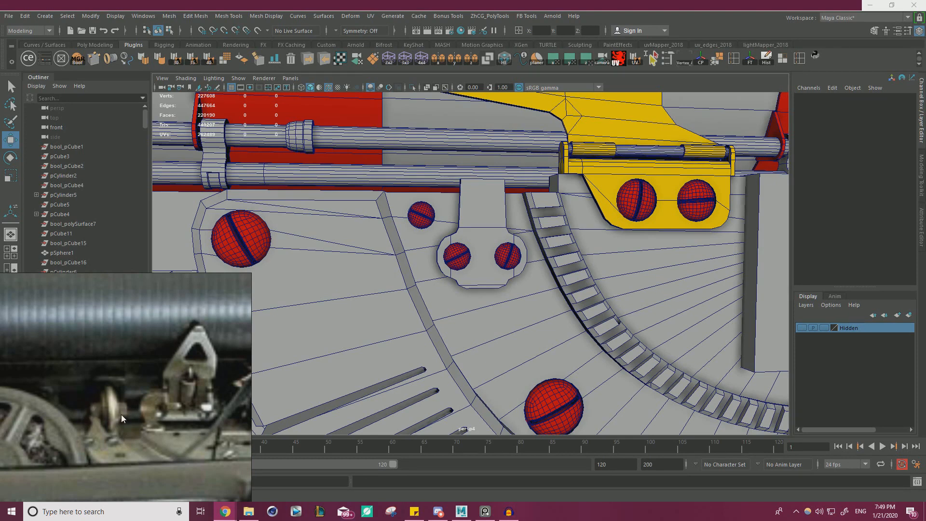
pyautogui.keyDown('alt'); pyautogui.moveTo(431, 213); pyautogui.dragTo(423, 218, button='right'); pyautogui.keyUp('alt')
pyautogui.keyDown('alt'); pyautogui.moveTo(423, 218); pyautogui.dragTo(409, 240, button='middle'); pyautogui.keyUp('alt')
pyautogui.click(469, 239)
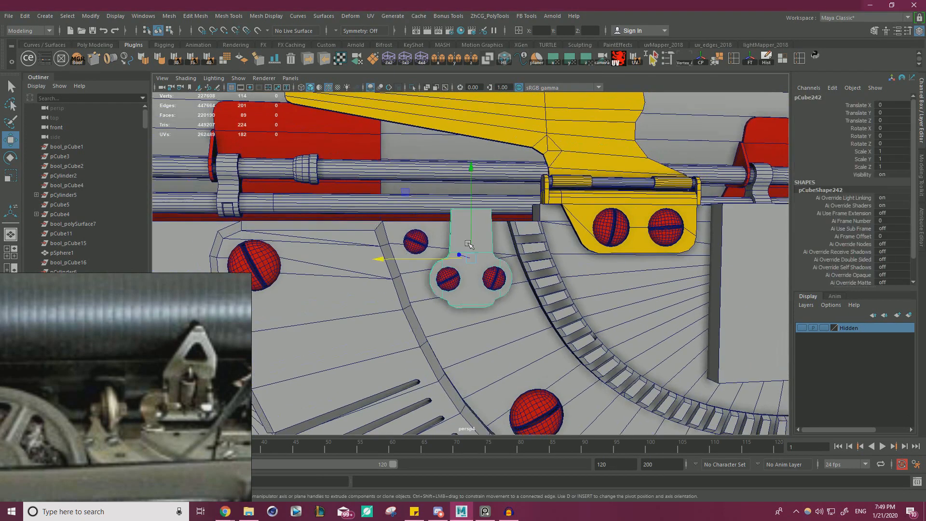
pyautogui.keyDown('alt'); pyautogui.moveTo(471, 244); pyautogui.dragTo(451, 265, button='middle'); pyautogui.keyUp('alt')
pyautogui.moveTo(448, 267)
pyautogui.keyDown('alt'); pyautogui.mouseDown(button='right')
pyautogui.moveTo(472, 251)
pyautogui.moveTo(455, 263)
pyautogui.mouseUp(button='right'); pyautogui.keyUp('alt')
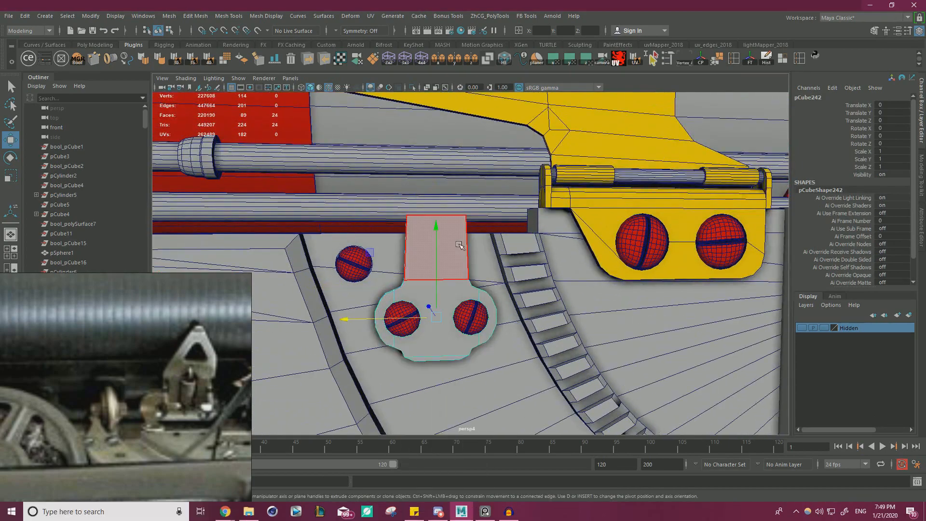
pyautogui.keyDown('alt'); pyautogui.moveTo(461, 243); pyautogui.dragTo(456, 261); pyautogui.keyUp('alt')
pyautogui.click(452, 217)
pyautogui.keyDown('alt'); pyautogui.moveTo(452, 218); pyautogui.dragTo(450, 234); pyautogui.keyUp('alt')
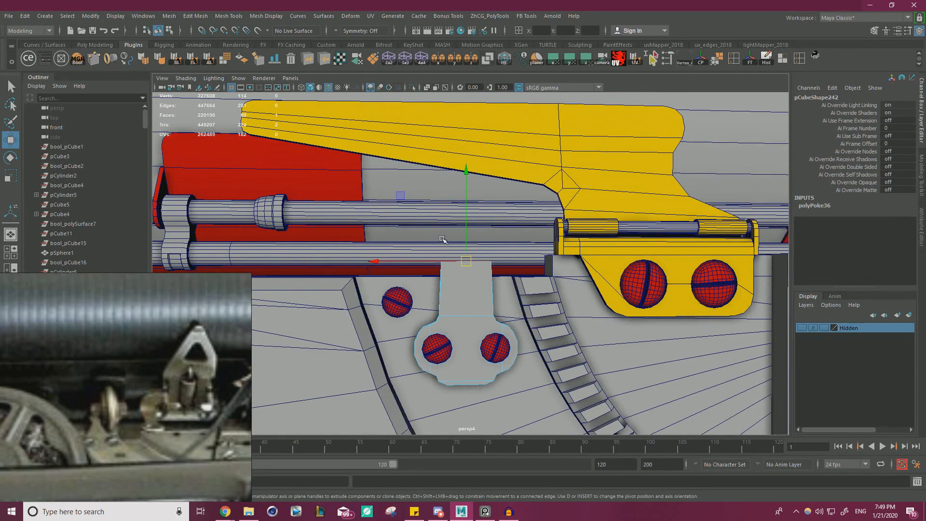
pyautogui.press('r')
pyautogui.keyDown('alt'); pyautogui.moveTo(417, 260); pyautogui.dragTo(518, 225); pyautogui.keyUp('alt')
pyautogui.press('w')
pyautogui.press('r')
pyautogui.moveTo(384, 190); pyautogui.dragTo(390, 190)
pyautogui.press('w')
pyautogui.moveTo(471, 163); pyautogui.dragTo(757, 275)
# Switch to the Sketchfab page in Chrome and examine the reference typewriter's screwed bracket and roller from another angle
pyautogui.moveTo(925, 227)
pyautogui.mouseDown()
pyautogui.moveTo(822, 224)
pyautogui.moveTo(714, 1)
pyautogui.mouseUp()
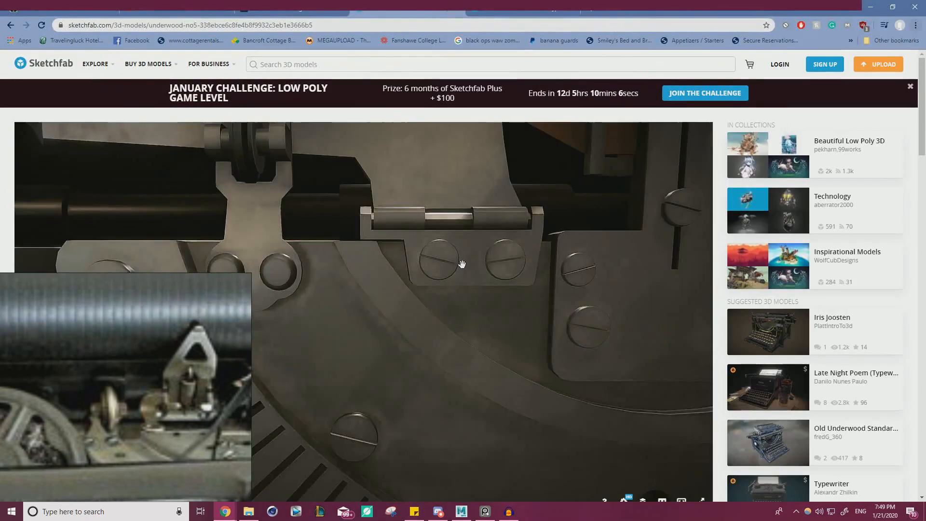
pyautogui.moveTo(461, 262)
pyautogui.mouseDown()
pyautogui.moveTo(558, 211)
pyautogui.moveTo(499, 243)
pyautogui.moveTo(507, 201)
pyautogui.moveTo(410, 264)
pyautogui.moveTo(440, 203)
pyautogui.moveTo(571, 335)
pyautogui.moveTo(399, 333)
pyautogui.moveTo(351, 349)
pyautogui.mouseUp()
pyautogui.scroll(3, 368, 351)
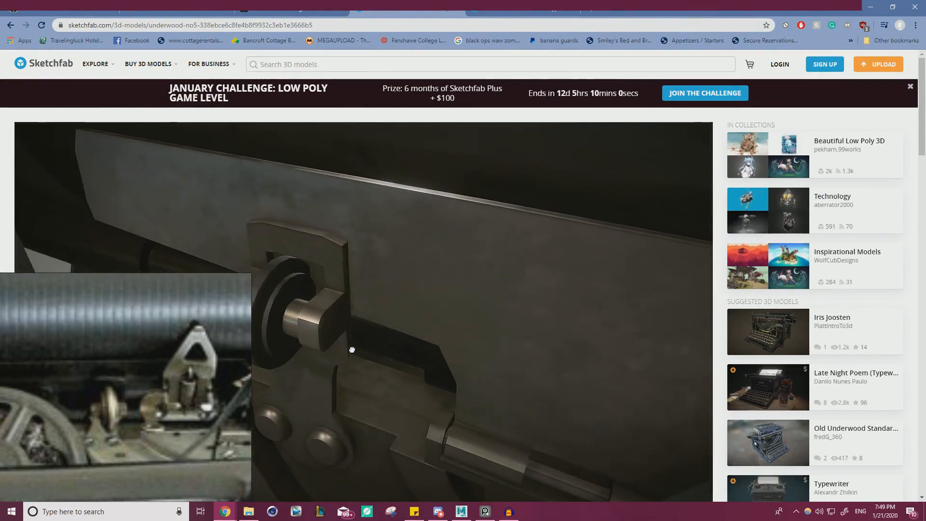
pyautogui.click(871, 7)
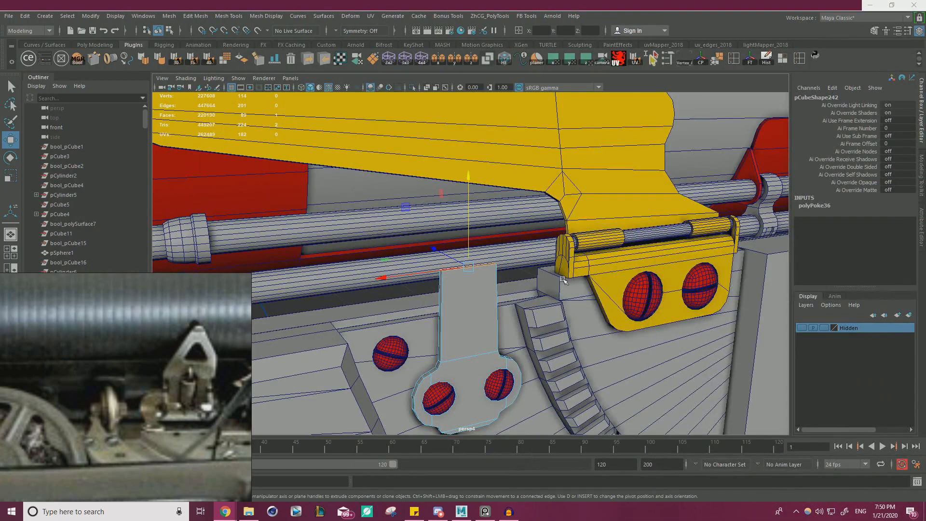
# Raise the bracket together with both of its screws, bringing the screws to Y -7.993
pyautogui.moveTo(497, 213)
pyautogui.keyDown('alt'); pyautogui.mouseDown()
pyautogui.moveTo(434, 246)
pyautogui.moveTo(446, 258)
pyautogui.mouseUp(); pyautogui.keyUp('alt')
pyautogui.keyDown('alt'); pyautogui.moveTo(446, 258); pyautogui.dragTo(467, 279, button='right'); pyautogui.keyUp('alt')
pyautogui.keyDown('alt'); pyautogui.moveTo(468, 290); pyautogui.dragTo(475, 265, button='middle'); pyautogui.keyUp('alt')
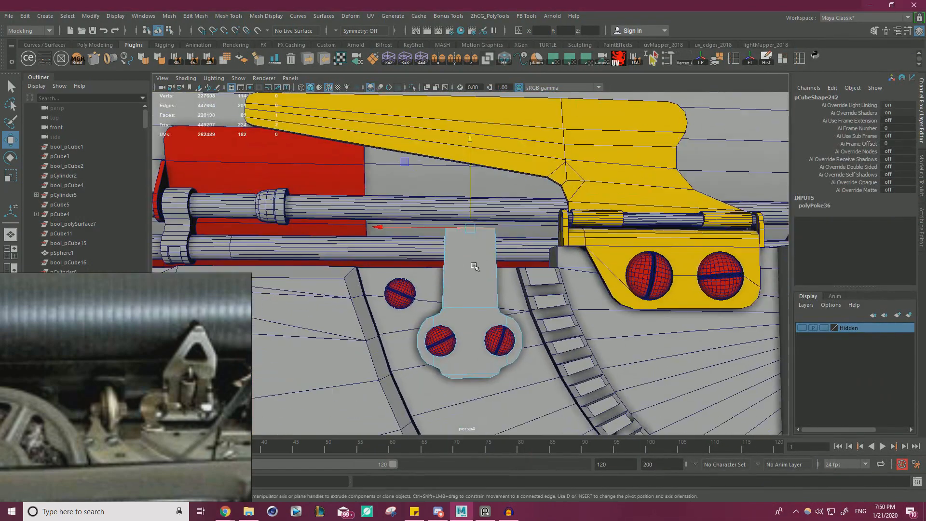
pyautogui.moveTo(467, 233); pyautogui.dragTo(509, 219, button='right')
pyautogui.click(486, 345)
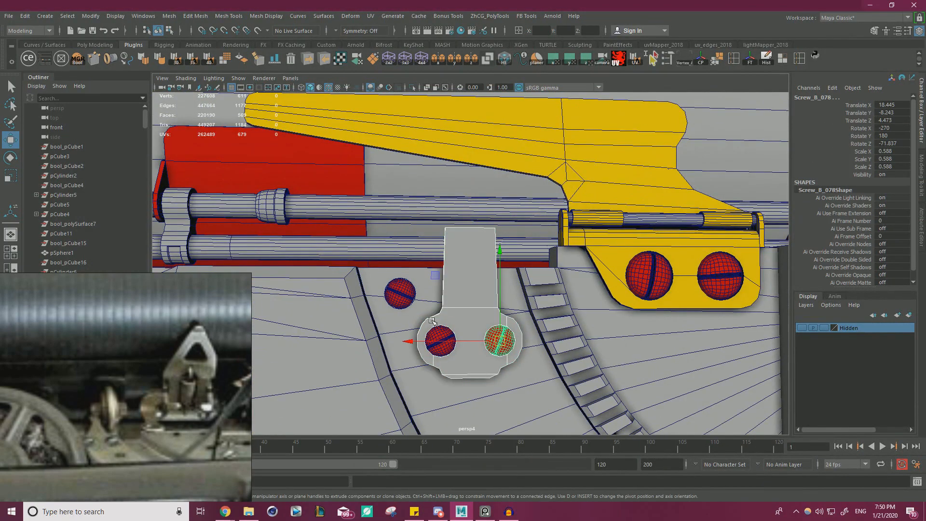
pyautogui.click(444, 352)
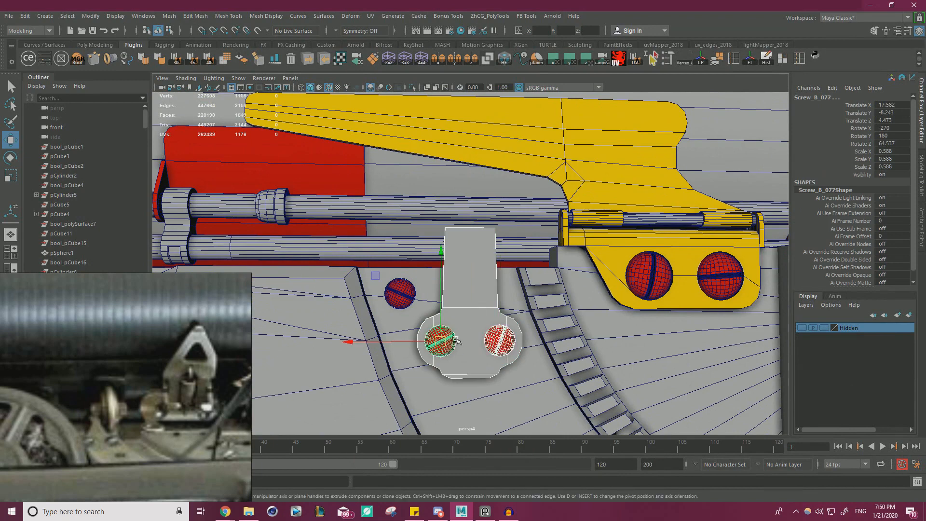
pyautogui.moveTo(441, 308); pyautogui.dragTo(448, 291)
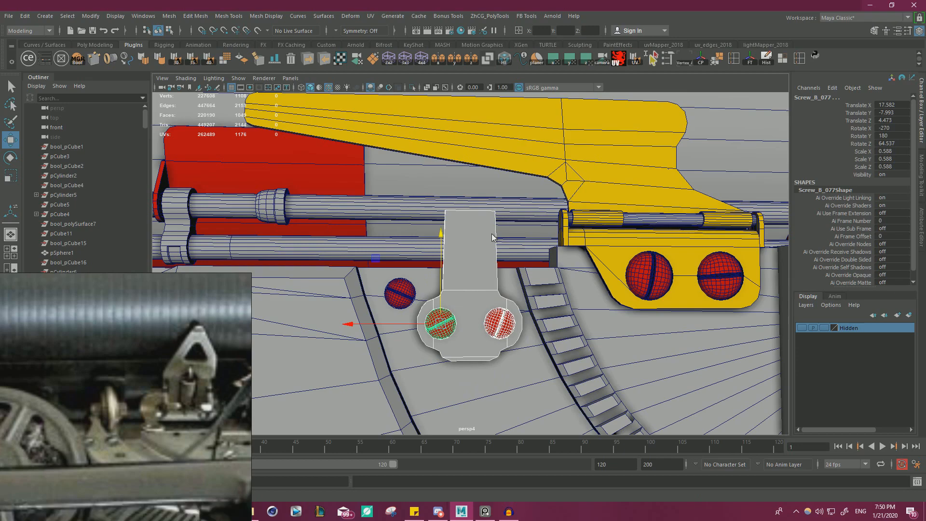
# Lower the top end of the bracket's neck slightly over the upper rod
pyautogui.moveTo(540, 165); pyautogui.dragTo(541, 165)
pyautogui.moveTo(471, 196)
pyautogui.mouseDown()
pyautogui.moveTo(474, 135)
pyautogui.moveTo(460, 188)
pyautogui.moveTo(475, 213)
pyautogui.mouseUp()
pyautogui.keyDown('alt'); pyautogui.moveTo(475, 213); pyautogui.dragTo(492, 227, button='right'); pyautogui.keyUp('alt')
# Extrude the neck's top face a short way up and widen it into a flared shoulder
pyautogui.moveTo(492, 228); pyautogui.dragTo(492, 260, button='right')
pyautogui.moveTo(492, 241)
pyautogui.keyDown('alt'); pyautogui.mouseDown()
pyautogui.moveTo(488, 221)
pyautogui.moveTo(501, 225)
pyautogui.mouseUp(); pyautogui.keyUp('alt')
pyautogui.press('w')
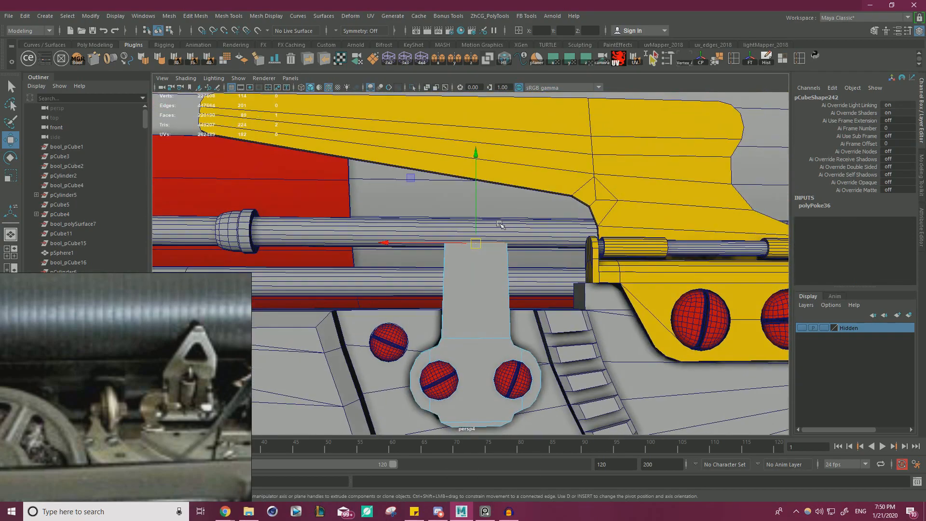
pyautogui.hotkey('ctrl', 'e')
pyautogui.click(389, 235)
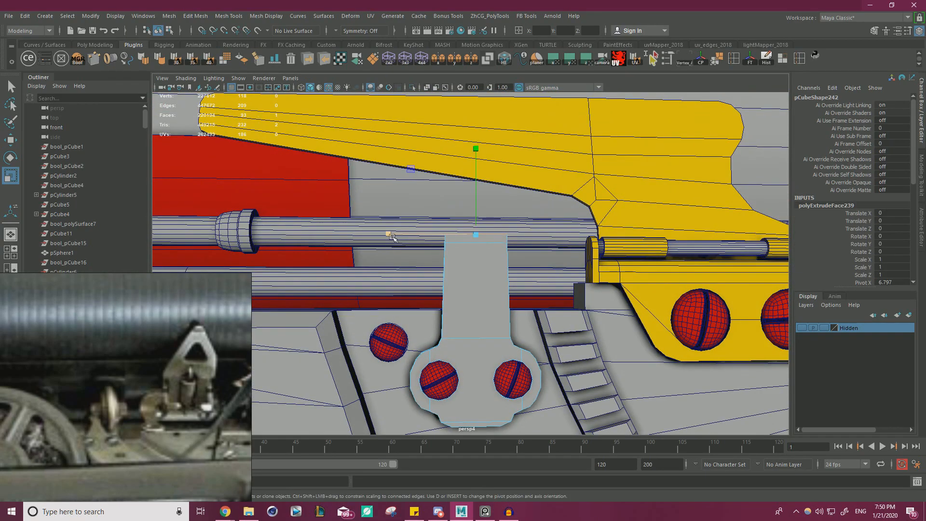
pyautogui.moveTo(392, 238); pyautogui.dragTo(376, 226)
pyautogui.press('w')
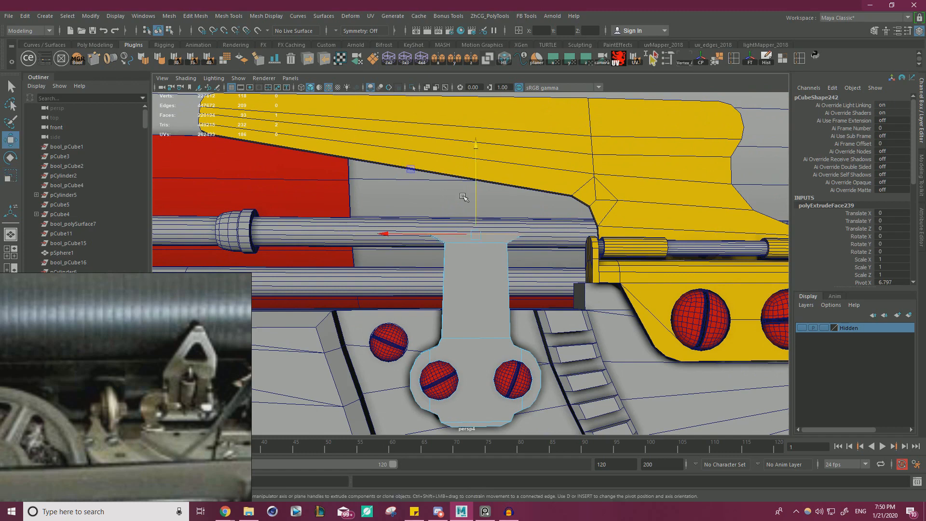
# Extrude the flared top face into a tall block, then add a short extrusion narrowed into chamfered top corners
pyautogui.keyDown('alt'); pyautogui.moveTo(464, 200); pyautogui.dragTo(469, 225, button='middle'); pyautogui.keyUp('alt')
pyautogui.hotkey('ctrl', 'e')
pyautogui.moveTo(471, 228); pyautogui.dragTo(475, 170)
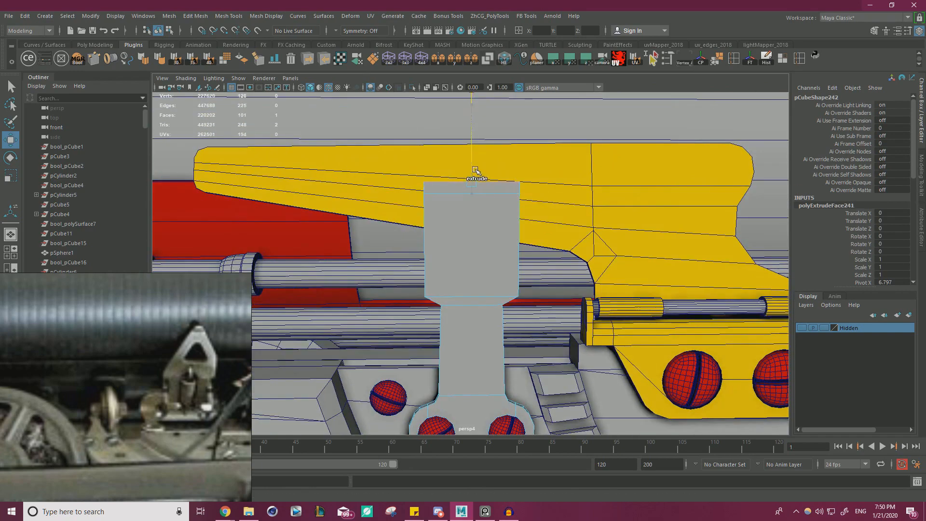
pyautogui.press('r')
pyautogui.moveTo(406, 182); pyautogui.dragTo(408, 182)
pyautogui.press('w')
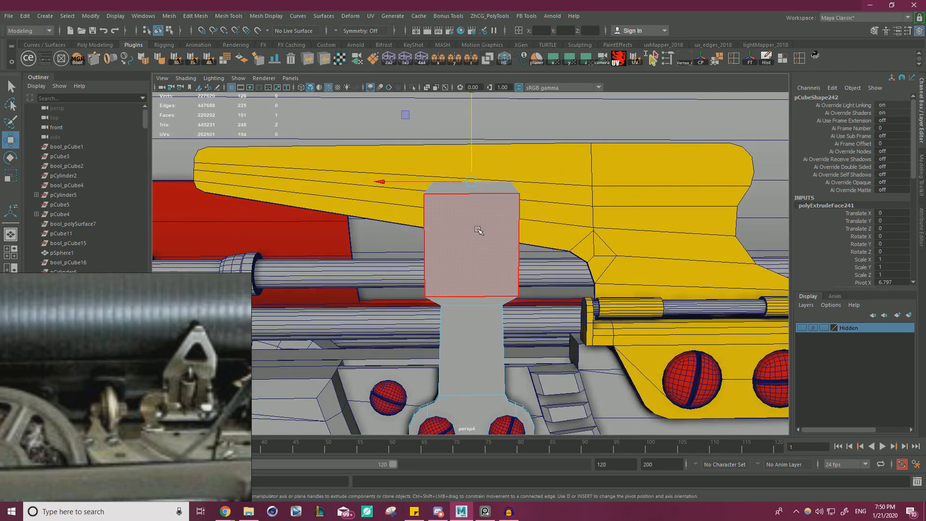
# Lower the flared shoulder vertices at the base of the tall block
pyautogui.moveTo(478, 231); pyautogui.dragTo(436, 233, button='right')
pyautogui.keyDown('alt'); pyautogui.moveTo(432, 292); pyautogui.dragTo(440, 281); pyautogui.keyUp('alt')
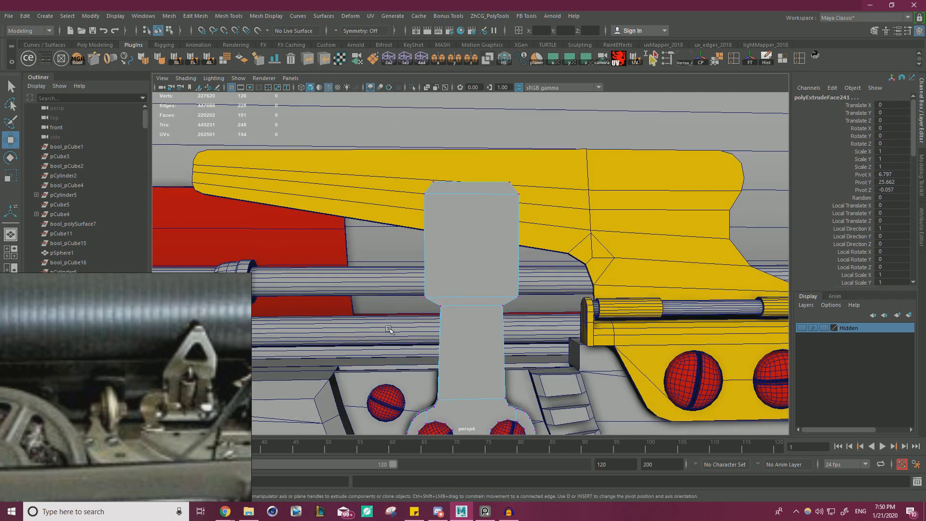
pyautogui.moveTo(547, 239); pyautogui.dragTo(545, 242)
pyautogui.moveTo(469, 261); pyautogui.dragTo(467, 272)
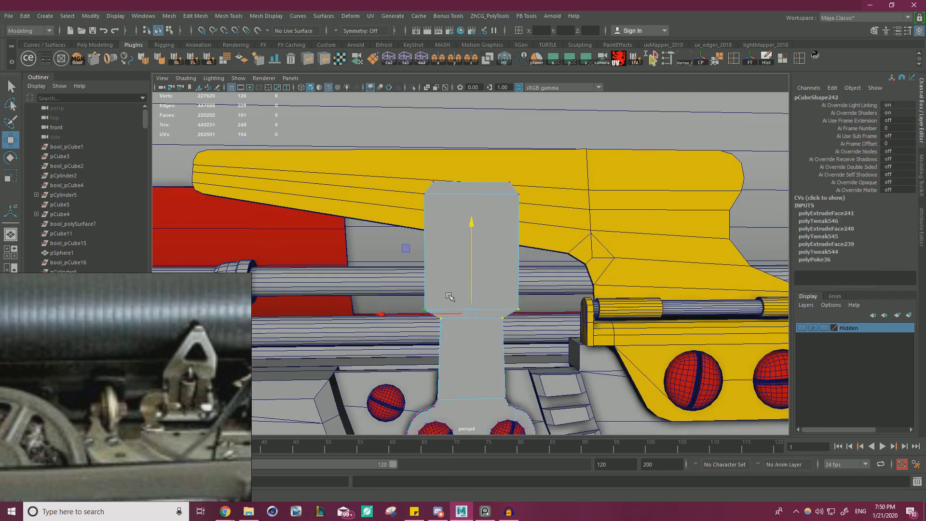
# Lower the block's top vertices slightly and raise the edge below the chamfered corners to shorten the chamfer
pyautogui.press('r')
pyautogui.moveTo(569, 147); pyautogui.dragTo(569, 147)
pyautogui.press('w')
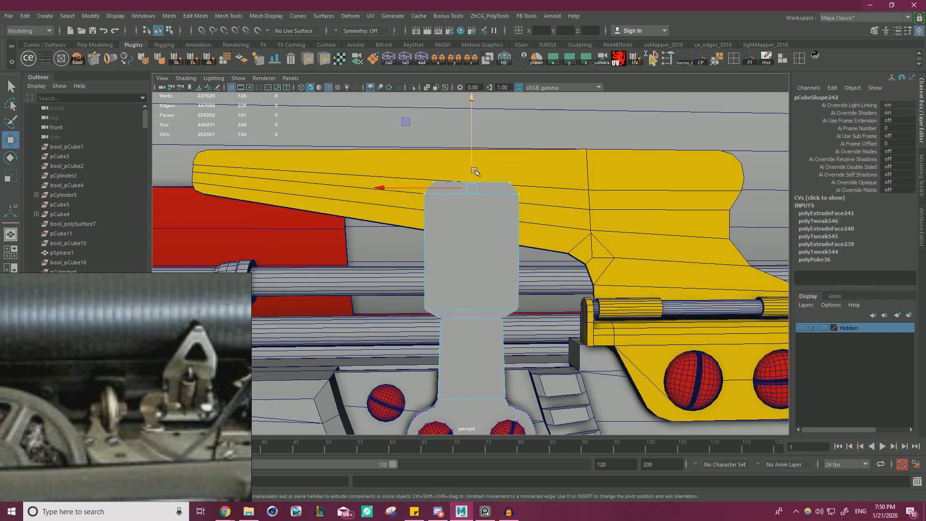
pyautogui.moveTo(473, 170); pyautogui.dragTo(473, 176)
pyautogui.moveTo(460, 204); pyautogui.dragTo(462, 182, button='right')
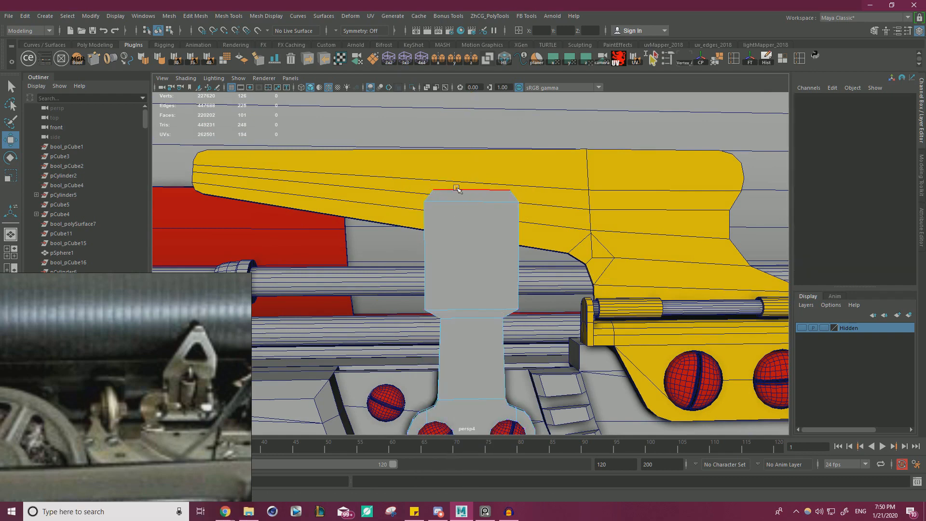
pyautogui.doubleClick(449, 201)
pyautogui.moveTo(472, 188); pyautogui.dragTo(473, 185)
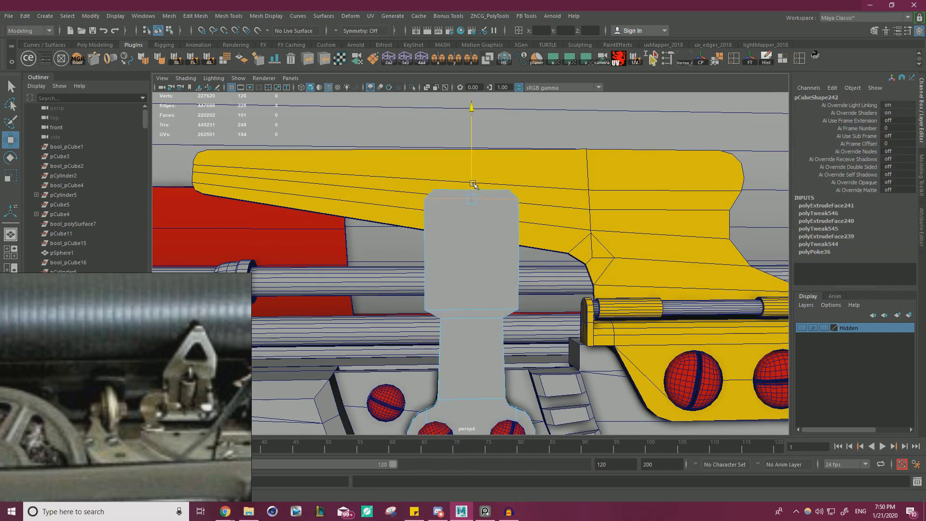
# Inset the block's front and back faces with a scaled extrusion and delete them to open a rectangular window
pyautogui.moveTo(472, 215); pyautogui.dragTo(475, 258, button='right')
pyautogui.moveTo(466, 247); pyautogui.dragTo(457, 265, button='right')
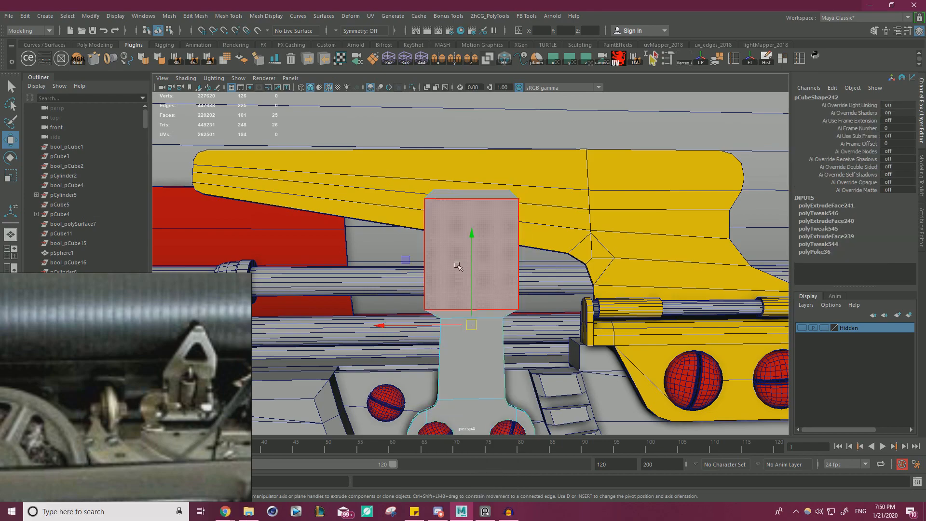
pyautogui.click(472, 243)
pyautogui.hotkey('ctrl', 'e')
pyautogui.press('r')
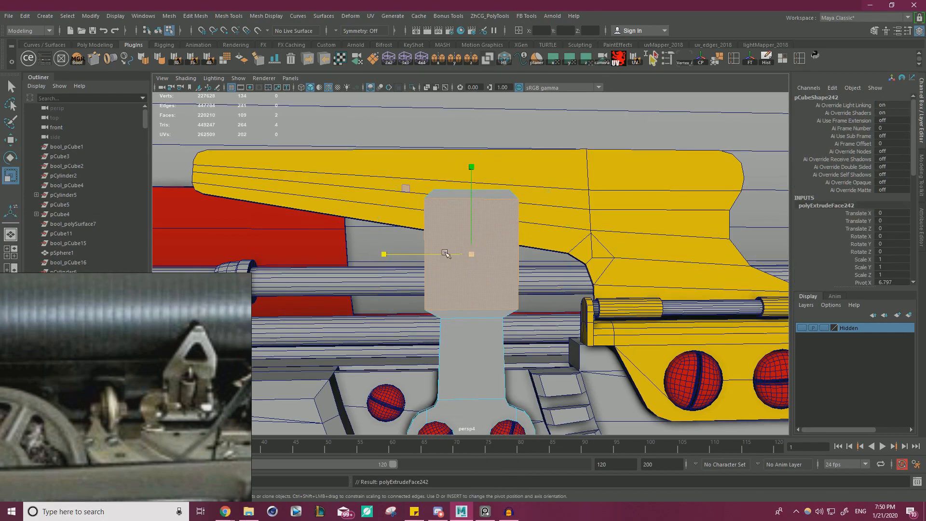
pyautogui.moveTo(404, 193); pyautogui.dragTo(406, 253)
pyautogui.scroll(2, 415, 255)
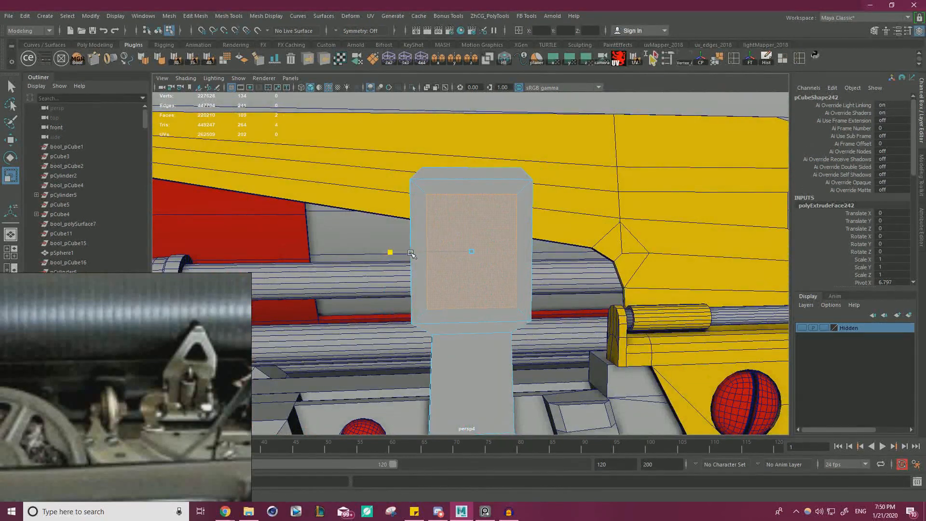
pyautogui.press('Delete')
# Bridge the front and back border edges of the rectangular window to close its inner walls
pyautogui.scroll(4, 523, 294)
pyautogui.keyDown('alt'); pyautogui.moveTo(510, 261); pyautogui.dragTo(541, 335); pyautogui.keyUp('alt')
pyautogui.moveTo(542, 233); pyautogui.dragTo(542, 206, button='right')
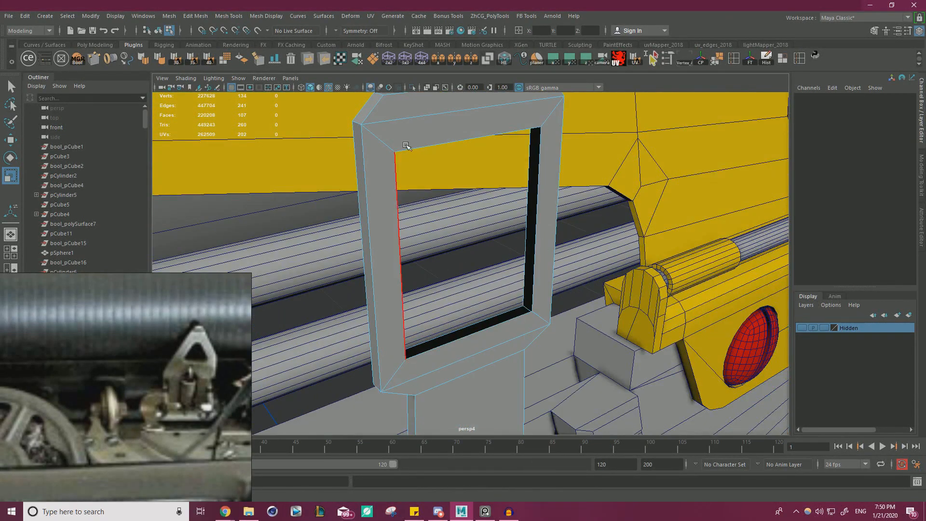
pyautogui.click(496, 319)
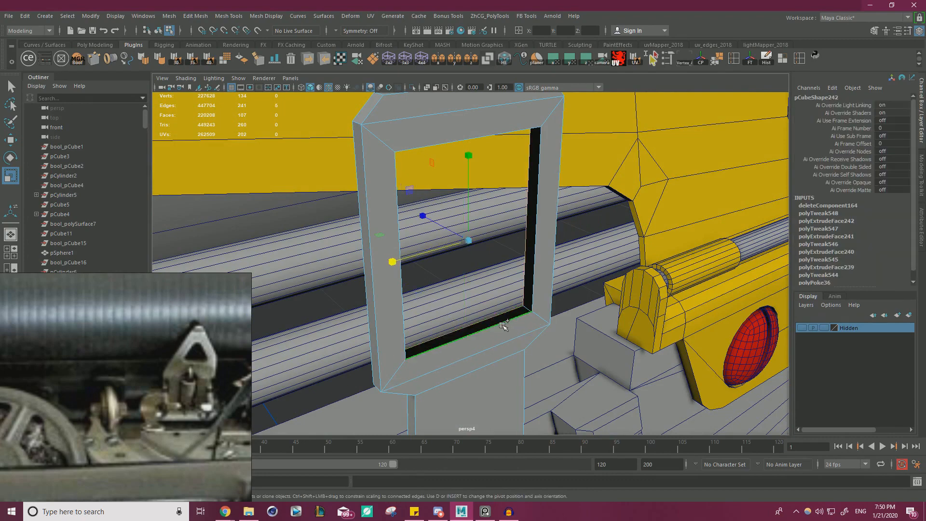
pyautogui.keyDown('shift'); pyautogui.moveTo(522, 319); pyautogui.dragTo(525, 331, button='right'); pyautogui.keyUp('shift')
pyautogui.keyDown('shift'); pyautogui.moveTo(531, 436); pyautogui.dragTo(529, 437, button='right'); pyautogui.keyUp('shift')
# Snap the whole bracket's pivot to a vertex on the side edge of its screw plate
pyautogui.keyDown('alt'); pyautogui.moveTo(525, 347); pyautogui.dragTo(496, 316); pyautogui.keyUp('alt')
pyautogui.moveTo(541, 269); pyautogui.dragTo(575, 211, button='right')
pyautogui.press('q')
pyautogui.scroll(-3, 504, 277)
pyautogui.keyDown('alt'); pyautogui.moveTo(505, 277); pyautogui.dragTo(428, 237); pyautogui.keyUp('alt')
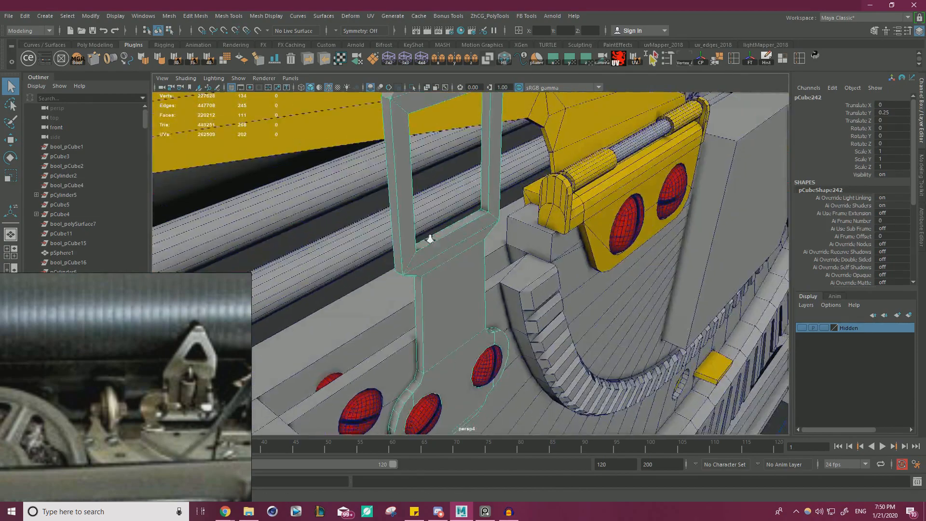
pyautogui.scroll(-2, 429, 227)
pyautogui.moveTo(459, 233); pyautogui.dragTo(459, 259, button='right')
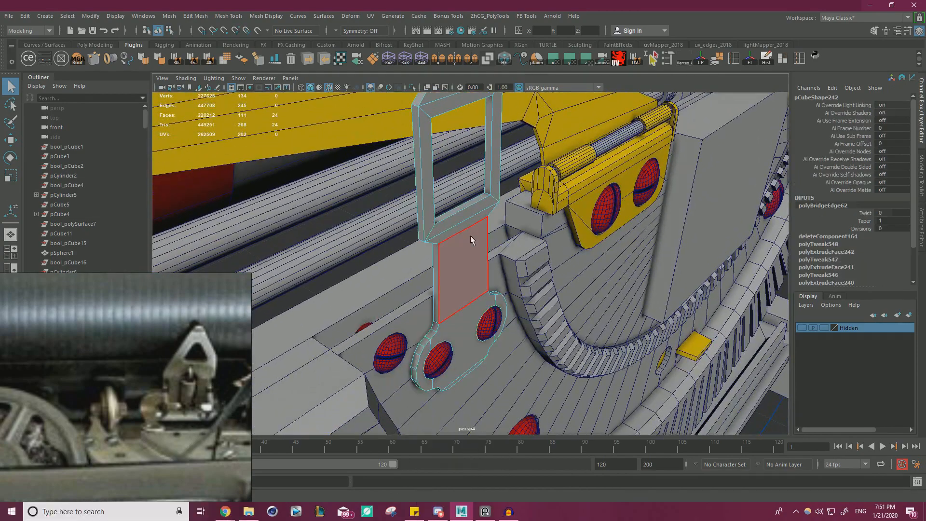
pyautogui.click(458, 330)
pyautogui.moveTo(502, 214); pyautogui.dragTo(504, 211, button='right')
pyautogui.press('w')
pyautogui.keyDown('alt'); pyautogui.moveTo(488, 319); pyautogui.dragTo(507, 325); pyautogui.keyUp('alt')
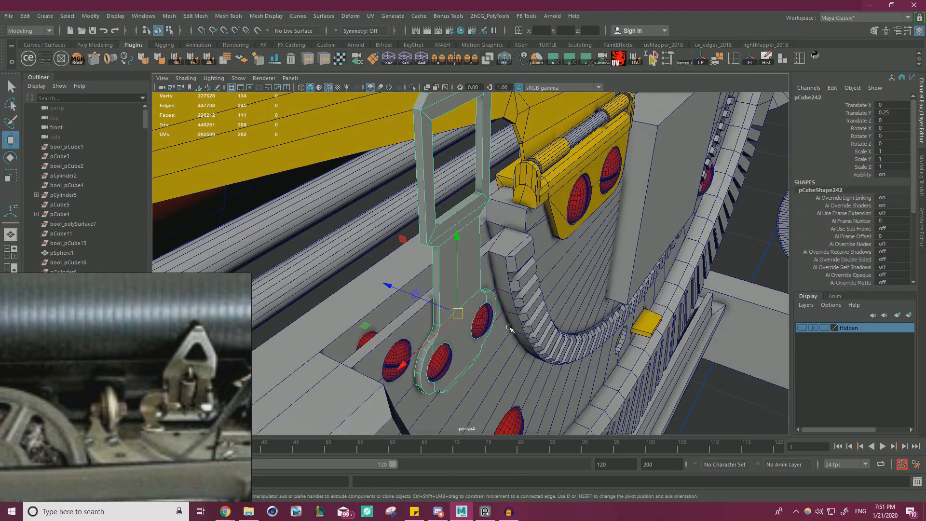
pyautogui.press('d')
pyautogui.press('v')
pyautogui.moveTo(467, 331); pyautogui.dragTo(432, 331, button='middle')
# Thicken the bracket by scaling it to 1.612 in Z
pyautogui.press('r')
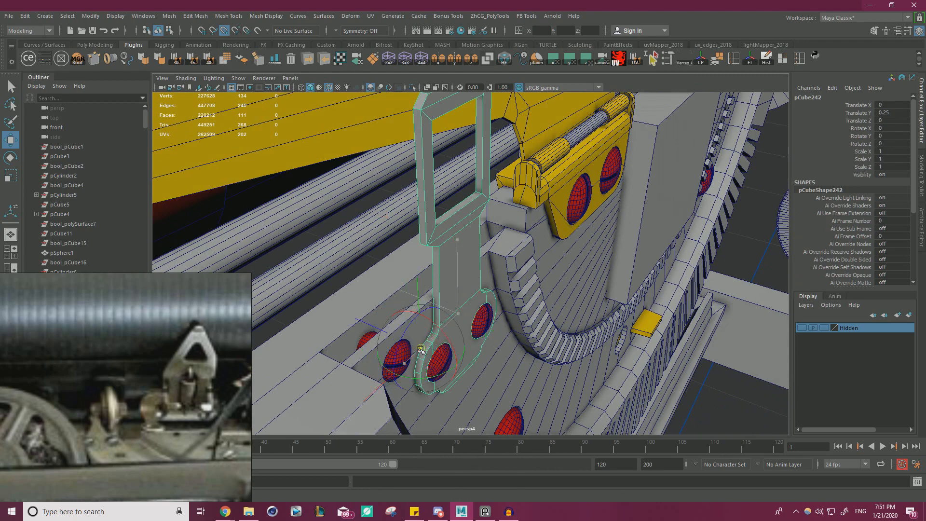
pyautogui.moveTo(420, 348); pyautogui.dragTo(341, 312)
pyautogui.press('w')
# Move both bracket screws along Z to 4.431 to suit the thicker plate
pyautogui.keyDown('alt'); pyautogui.moveTo(503, 333); pyautogui.dragTo(456, 270); pyautogui.keyUp('alt')
pyautogui.scroll(3, 456, 270)
pyautogui.moveTo(450, 223); pyautogui.dragTo(483, 210, button='right')
pyautogui.click(501, 288)
pyautogui.keyDown('shift'); pyautogui.click(408, 310); pyautogui.keyUp('shift')
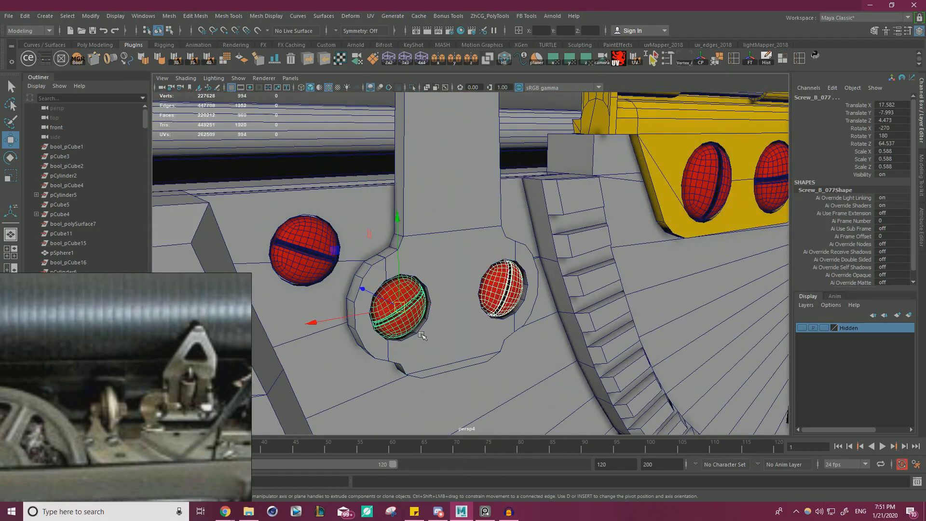
pyautogui.keyDown('alt'); pyautogui.moveTo(405, 312); pyautogui.dragTo(427, 340); pyautogui.keyUp('alt')
pyautogui.moveTo(359, 284); pyautogui.dragTo(362, 287)
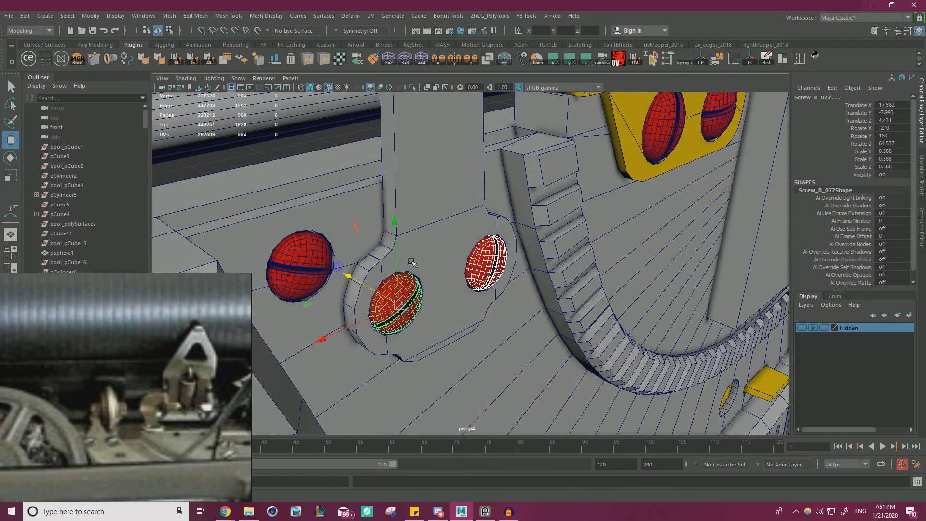
# Narrow the bracket's rectangular window by scaling its two inner side faces closer together
pyautogui.click(411, 262)
pyautogui.keyDown('alt'); pyautogui.moveTo(409, 261); pyautogui.dragTo(423, 274); pyautogui.keyUp('alt')
pyautogui.scroll(-5, 337, 221)
pyautogui.scroll(3, 430, 281)
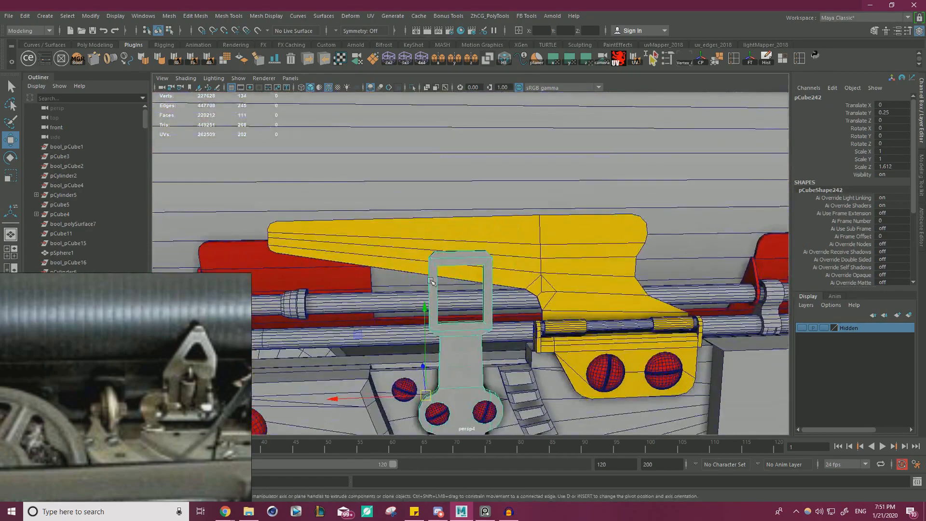
pyautogui.scroll(5, 431, 282)
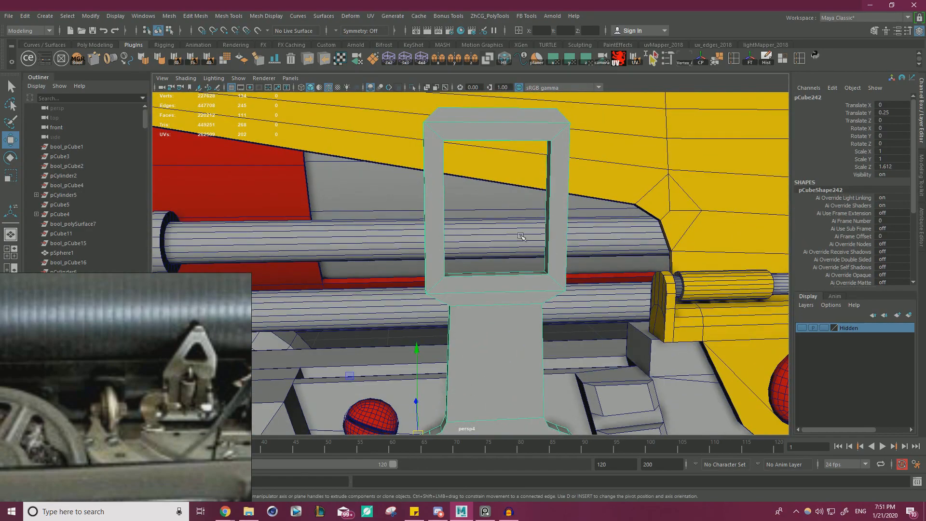
pyautogui.keyDown('alt'); pyautogui.moveTo(521, 236); pyautogui.dragTo(459, 237); pyautogui.keyUp('alt')
pyautogui.click(544, 220)
pyautogui.press('r')
pyautogui.moveTo(462, 230); pyautogui.dragTo(462, 204, button='middle')
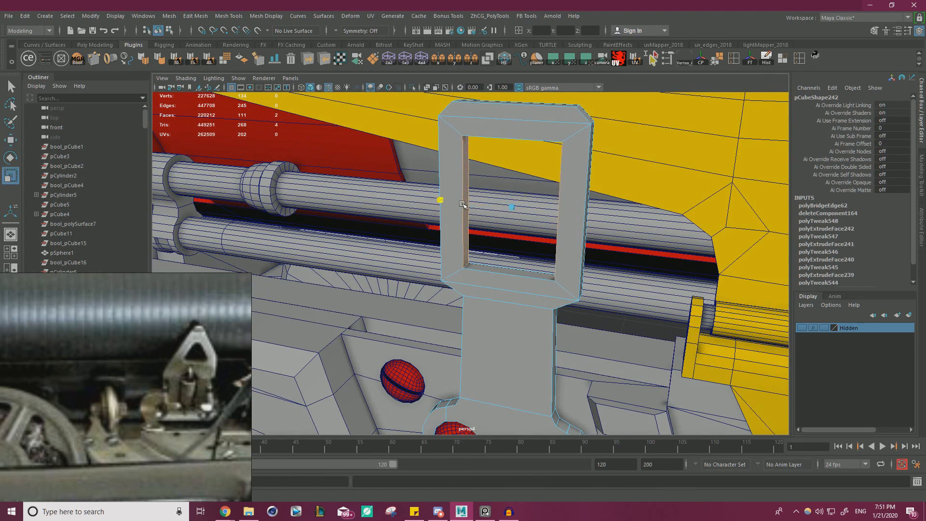
pyautogui.press('w')
pyautogui.keyDown('alt'); pyautogui.moveTo(468, 207); pyautogui.dragTo(459, 205); pyautogui.keyUp('alt')
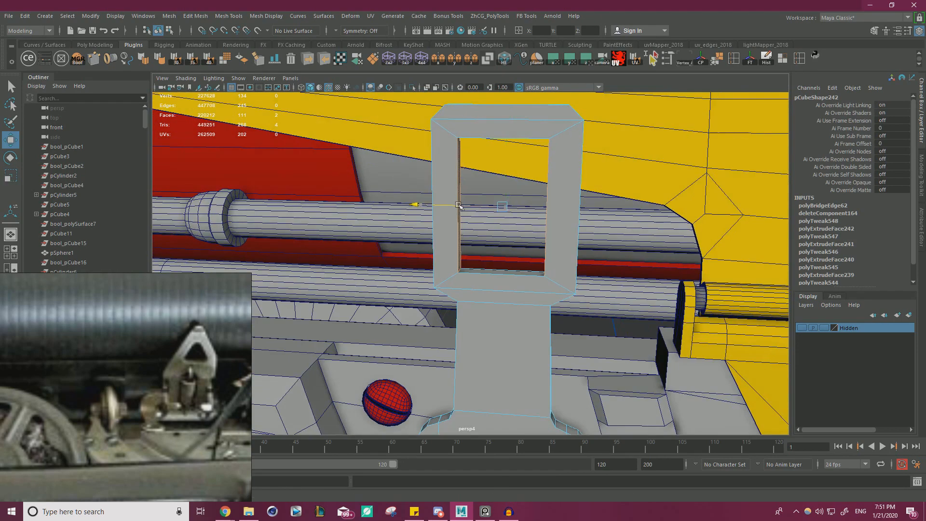
pyautogui.press('r')
pyautogui.moveTo(466, 209); pyautogui.dragTo(453, 206, button='middle')
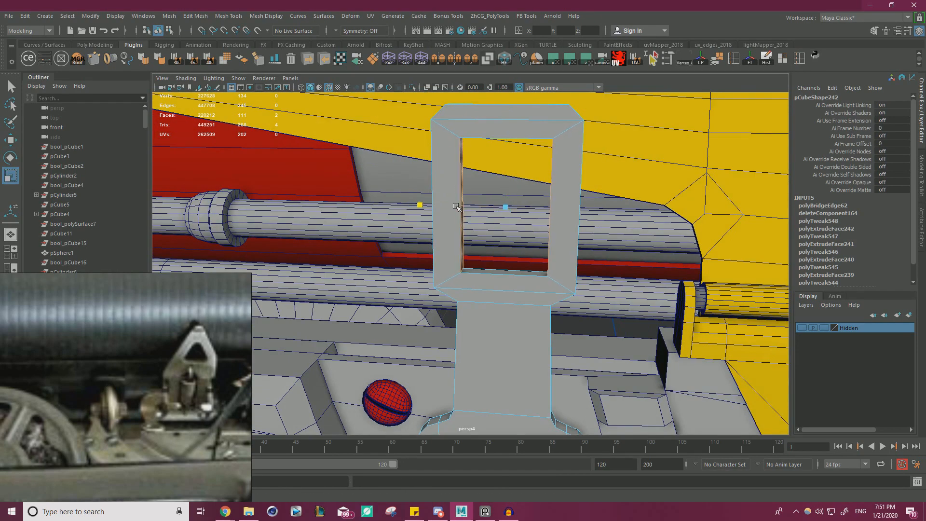
pyautogui.press('w')
pyautogui.scroll(-5, 456, 206)
pyautogui.moveTo(481, 233); pyautogui.dragTo(515, 209, button='right')
# Taper the bracket's frame by scaling its outer top vertices slightly narrower in width
pyautogui.scroll(-8, 486, 241)
pyautogui.keyDown('alt'); pyautogui.moveTo(486, 241); pyautogui.dragTo(446, 196); pyautogui.keyUp('alt')
pyautogui.click(451, 145)
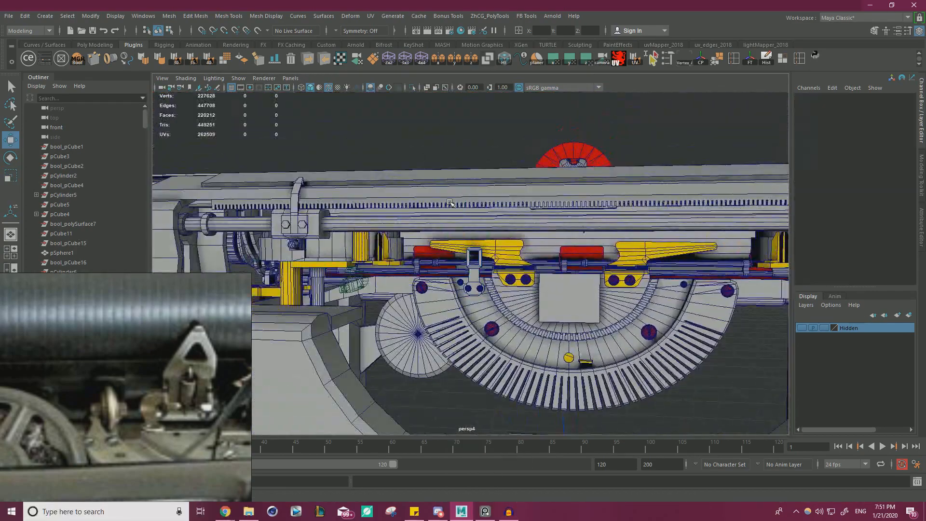
pyautogui.scroll(10, 450, 202)
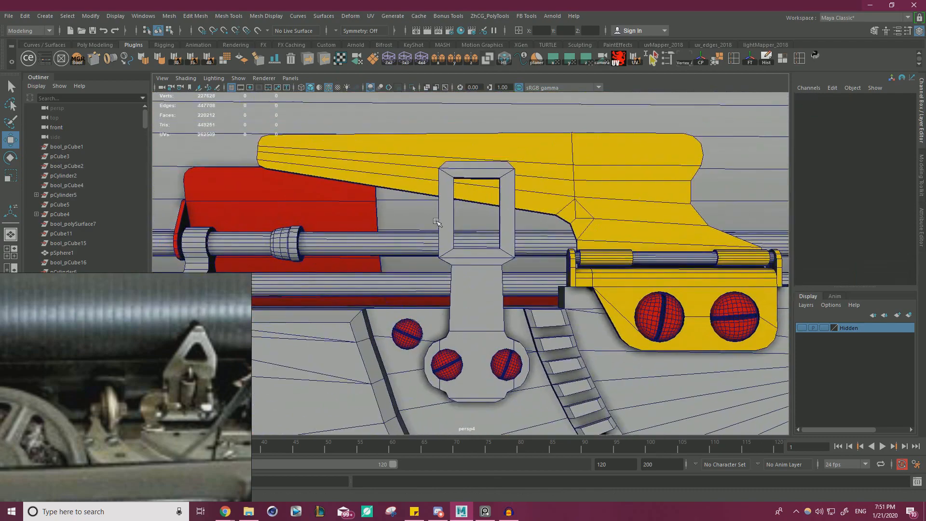
pyautogui.click(445, 204)
pyautogui.moveTo(445, 205); pyautogui.dragTo(445, 231, button='right')
pyautogui.keyDown('alt'); pyautogui.moveTo(448, 230); pyautogui.dragTo(408, 195); pyautogui.keyUp('alt')
pyautogui.press('r')
pyautogui.keyDown('alt'); pyautogui.moveTo(450, 195); pyautogui.dragTo(489, 190); pyautogui.keyUp('alt')
pyautogui.moveTo(522, 147); pyautogui.dragTo(477, 145, button='right')
pyautogui.moveTo(527, 108); pyautogui.dragTo(526, 107)
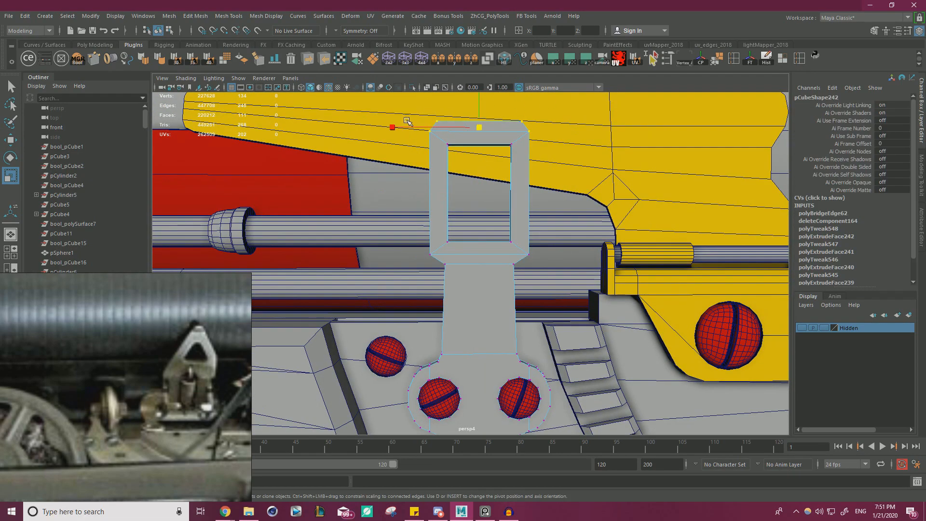
pyautogui.hotkey('ctrl', 'z')
pyautogui.moveTo(398, 126); pyautogui.dragTo(405, 127)
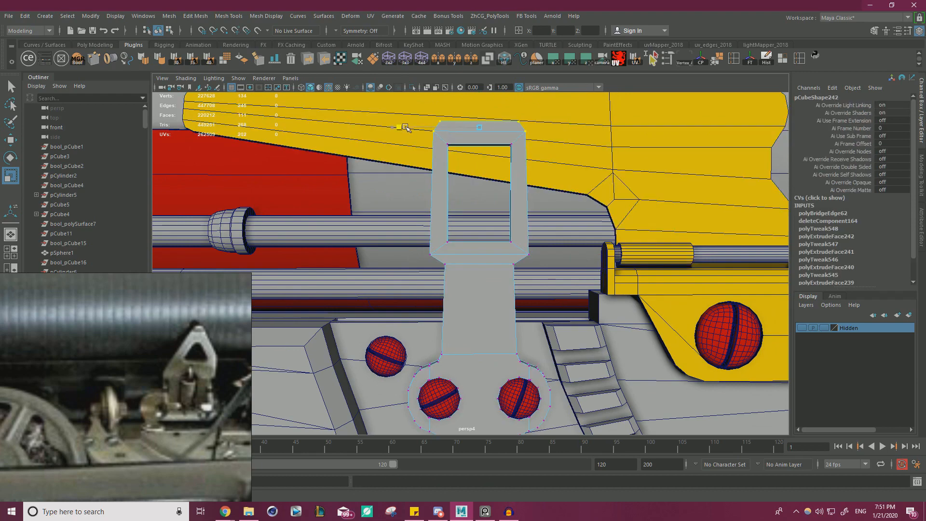
pyautogui.keyDown('alt'); pyautogui.moveTo(454, 275); pyautogui.dragTo(470, 242); pyautogui.keyUp('alt')
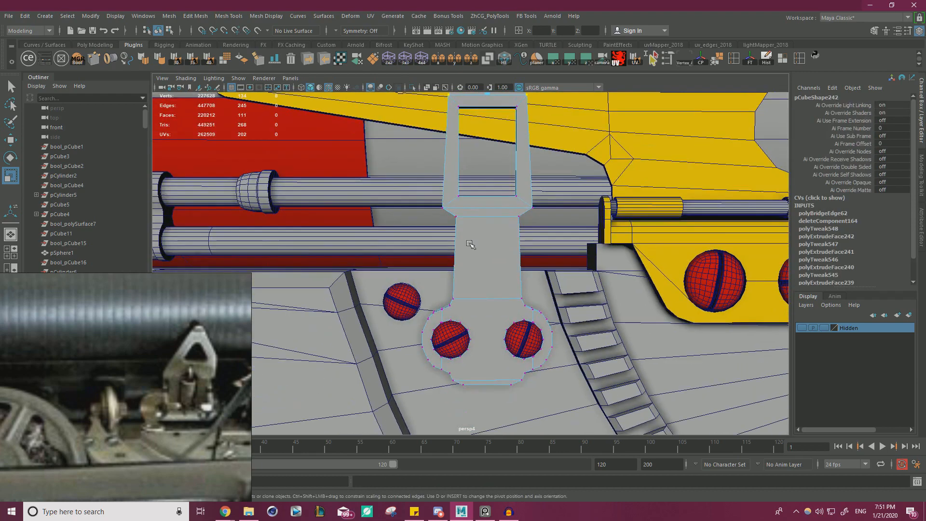
# Leave the bracket's component editing and create a new polygon cylinder
pyautogui.moveTo(471, 233); pyautogui.dragTo(501, 219, button='right')
pyautogui.keyDown('alt'); pyautogui.moveTo(501, 225); pyautogui.dragTo(533, 258, button='right'); pyautogui.keyUp('alt')
pyautogui.keyDown('alt'); pyautogui.moveTo(533, 258); pyautogui.dragTo(529, 290, button='middle'); pyautogui.keyUp('alt')
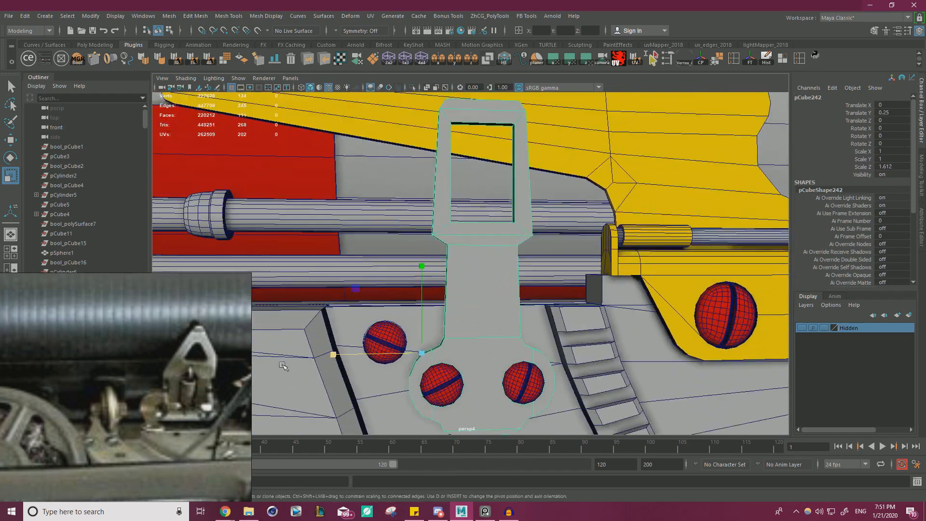
pyautogui.keyDown('alt'); pyautogui.moveTo(470, 278); pyautogui.dragTo(350, 266, button='right'); pyautogui.keyUp('alt')
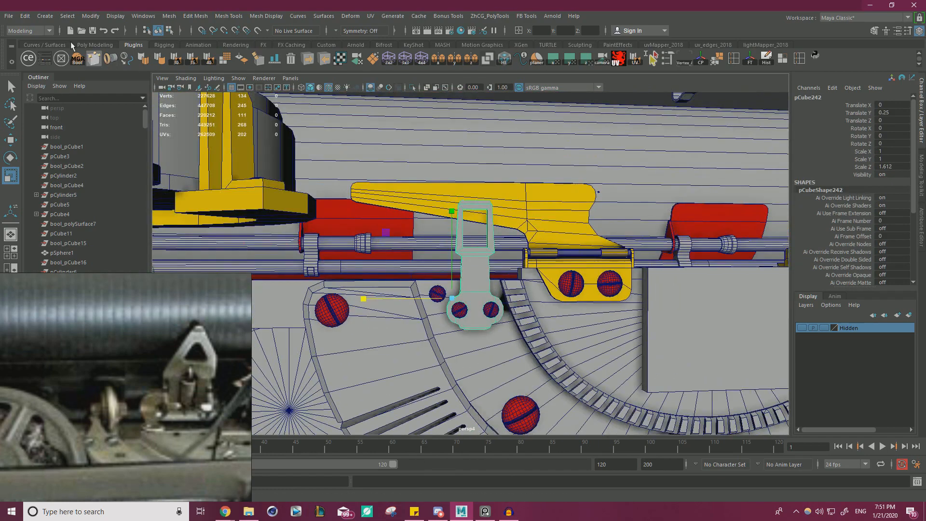
pyautogui.click(45, 16)
pyautogui.moveTo(87, 50)
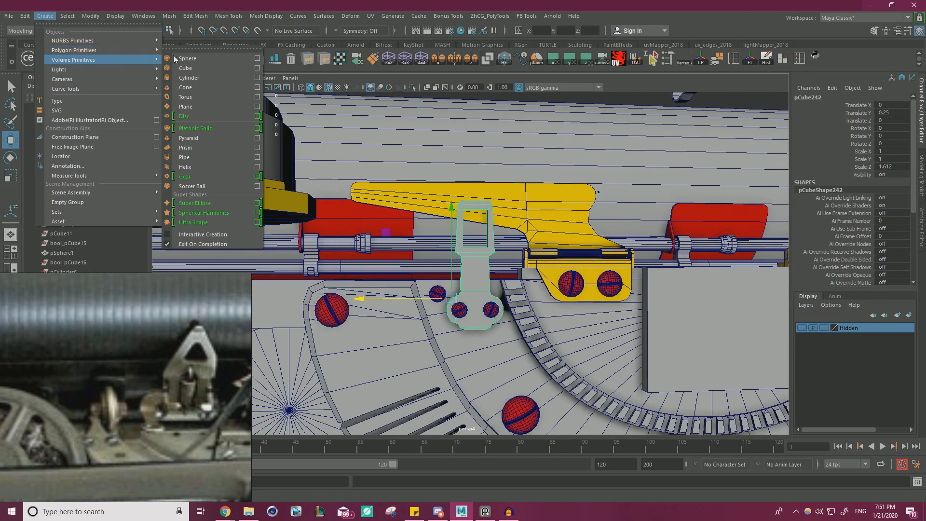
pyautogui.click(209, 78)
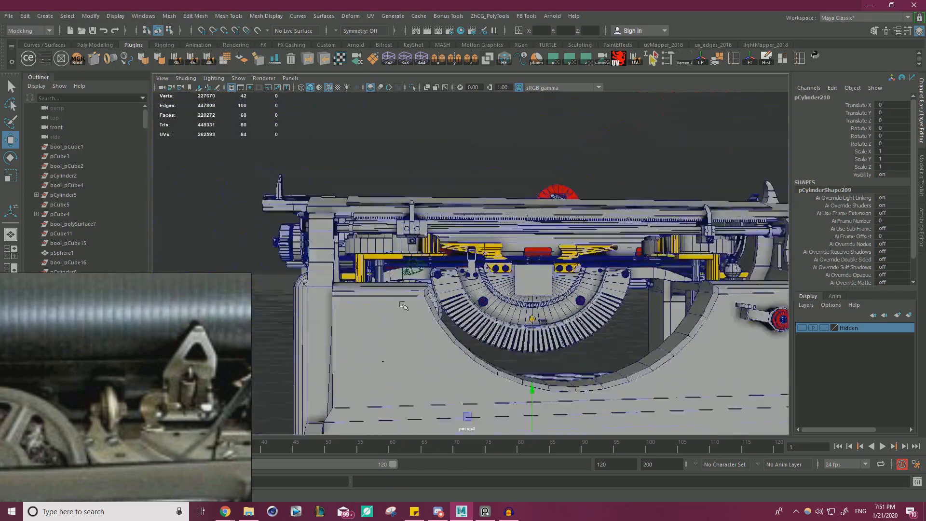
# Move the cylinder up to the bracket's upper frame at X 6.1, Y 24.743
pyautogui.keyDown('alt'); pyautogui.moveTo(456, 305); pyautogui.dragTo(505, 127); pyautogui.keyUp('alt')
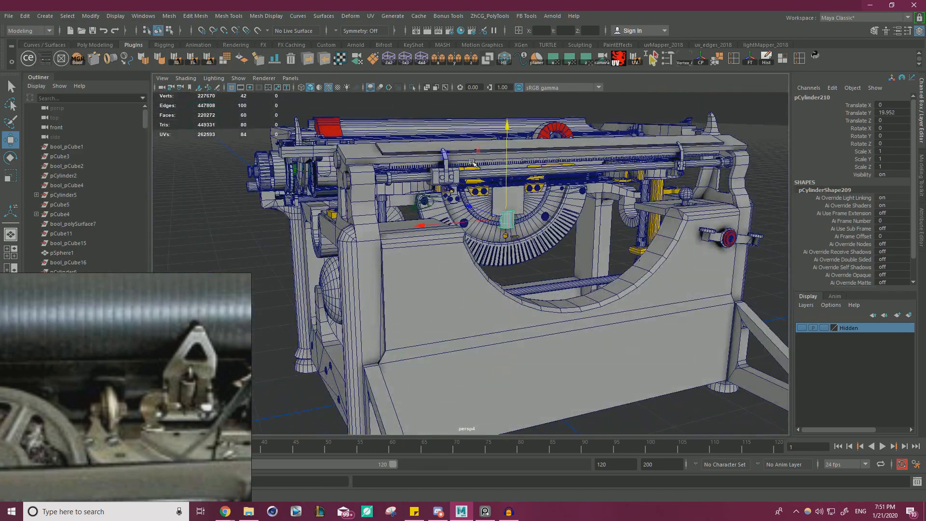
pyautogui.keyDown('alt'); pyautogui.moveTo(506, 145); pyautogui.dragTo(550, 232, button='right'); pyautogui.keyUp('alt')
pyautogui.keyDown('alt'); pyautogui.moveTo(549, 231); pyautogui.dragTo(514, 243); pyautogui.keyUp('alt')
pyautogui.keyDown('alt'); pyautogui.moveTo(515, 245); pyautogui.dragTo(570, 256, button='right'); pyautogui.keyUp('alt')
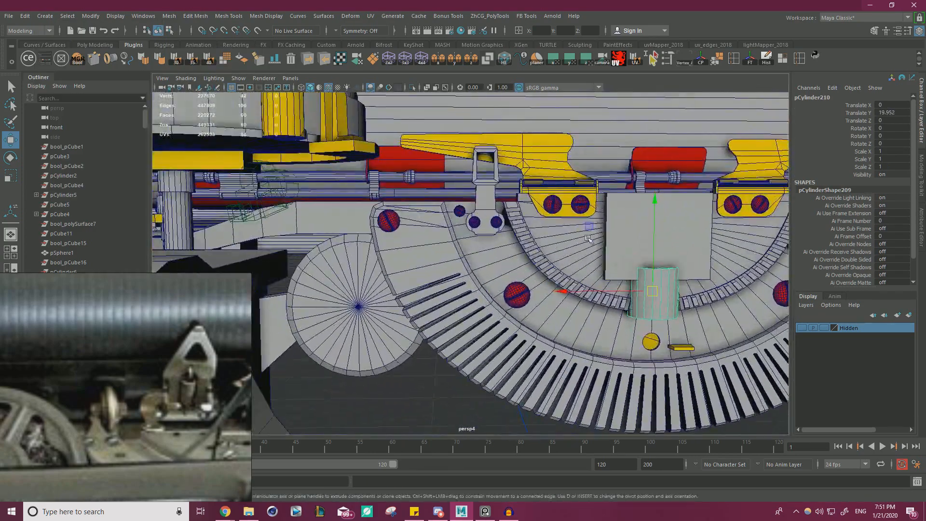
pyautogui.moveTo(589, 227); pyautogui.dragTo(438, 104)
pyautogui.keyDown('alt'); pyautogui.moveTo(449, 131); pyautogui.dragTo(525, 152, button='right'); pyautogui.keyUp('alt')
pyautogui.keyDown('alt'); pyautogui.moveTo(525, 152); pyautogui.dragTo(507, 251, button='middle'); pyautogui.keyUp('alt')
pyautogui.keyDown('alt'); pyautogui.moveTo(507, 250); pyautogui.dragTo(517, 252, button='right'); pyautogui.keyUp('alt')
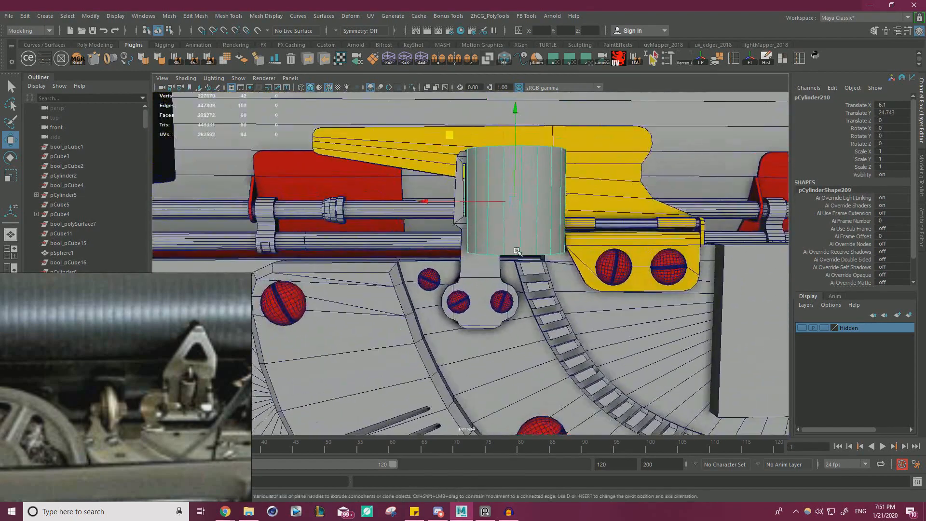
# Rotate the cylinder 90 degrees in Z and flatten it into a disc by scaling Y to 0.229
pyautogui.press('e')
pyautogui.moveTo(560, 145); pyautogui.dragTo(491, 143)
pyautogui.press('r')
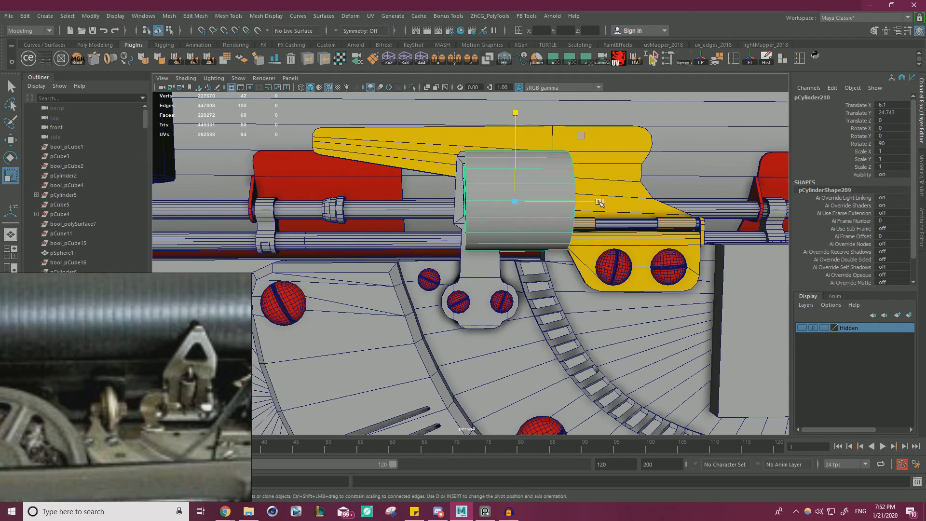
pyautogui.moveTo(599, 201); pyautogui.dragTo(537, 201)
pyautogui.press('w')
# Poke the bracket's front neck face to add a centre vertex as a snapping reference
pyautogui.keyDown('alt'); pyautogui.moveTo(480, 264); pyautogui.dragTo(484, 276); pyautogui.keyUp('alt')
pyautogui.keyDown('alt'); pyautogui.moveTo(484, 276); pyautogui.dragTo(560, 262, button='right'); pyautogui.keyUp('alt')
pyautogui.click(482, 230)
pyautogui.rightClick(484, 230)
pyautogui.click(476, 239)
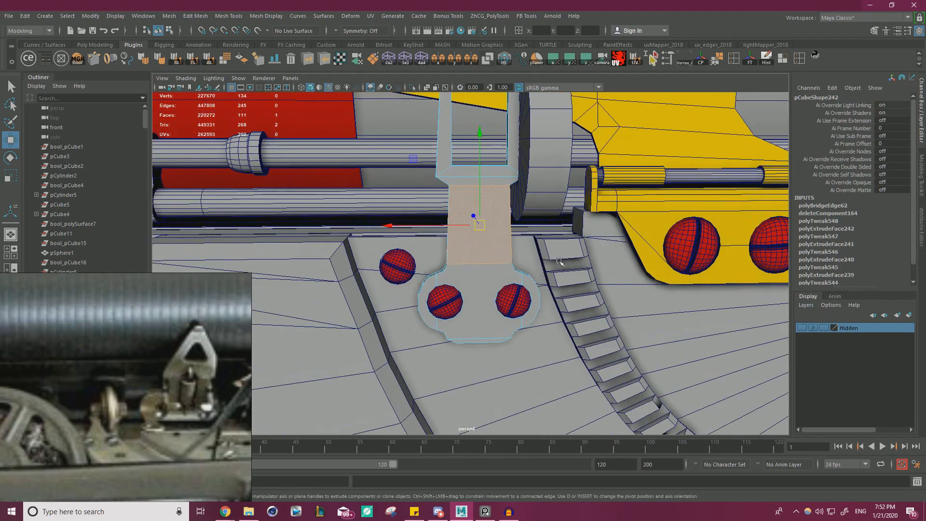
pyautogui.keyDown('shift'); pyautogui.moveTo(484, 225); pyautogui.dragTo(513, 208, button='right'); pyautogui.keyUp('shift')
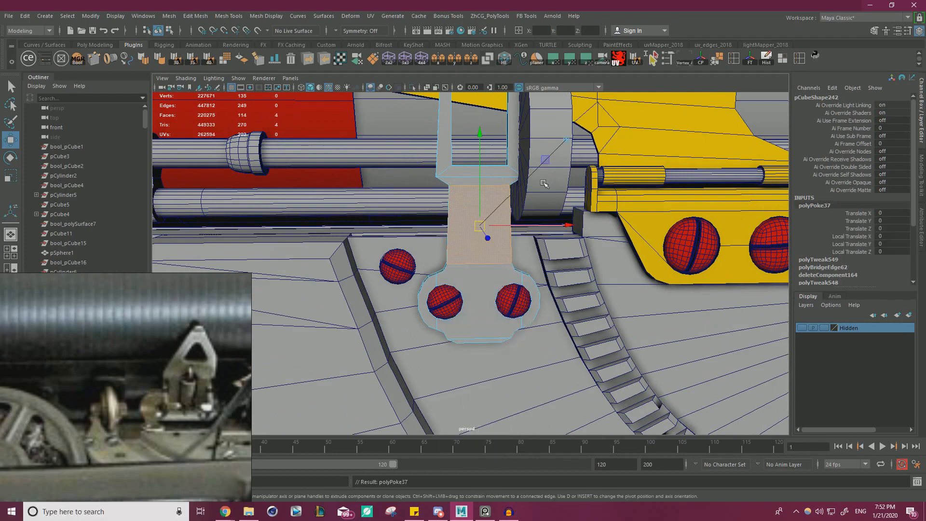
# Move the disc to X 6.797 so that it is centred on the bracket's neck
pyautogui.moveTo(545, 173); pyautogui.dragTo(569, 157, button='right')
pyautogui.click(550, 161)
pyautogui.moveTo(476, 140); pyautogui.dragTo(454, 245)
pyautogui.press('r')
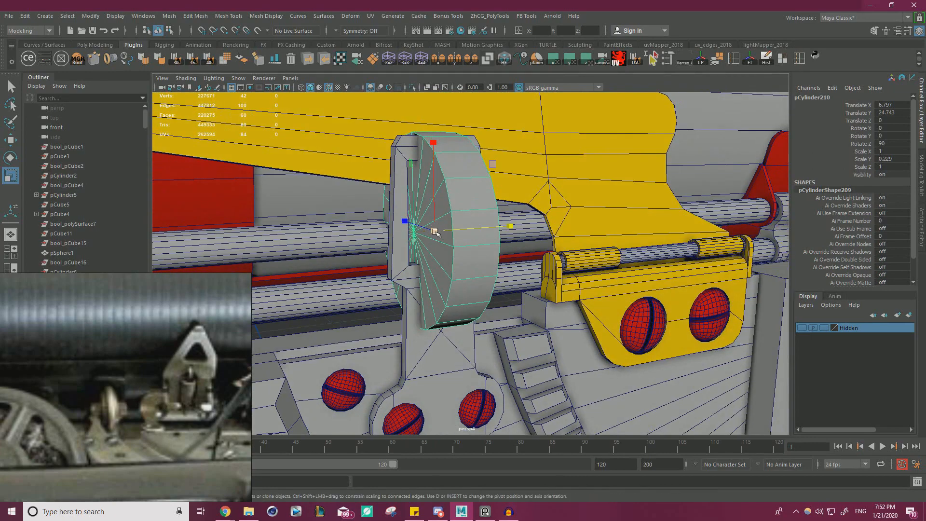
# Poke the outer side face of the bracket's frame to add a vertex at its mid-height
pyautogui.click(398, 223)
pyautogui.moveTo(396, 227); pyautogui.dragTo(483, 207, button='right')
pyautogui.click(392, 225)
pyautogui.press('w')
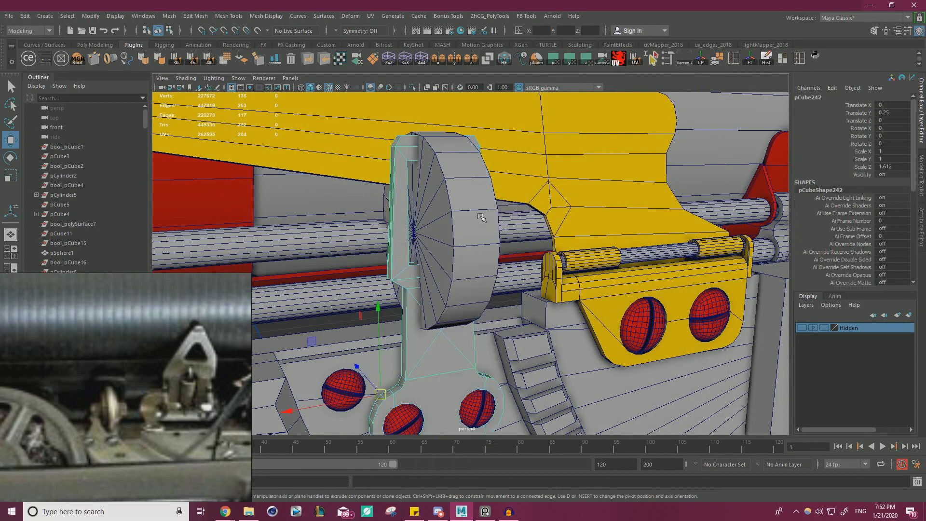
# Snap the disc's height to the frame's centre at Y 24.952 and shrink it uniformly to scale 0.484, 0.111, 0.484
pyautogui.click(481, 217)
pyautogui.press('v')
pyautogui.moveTo(434, 211); pyautogui.dragTo(374, 235)
pyautogui.press('r')
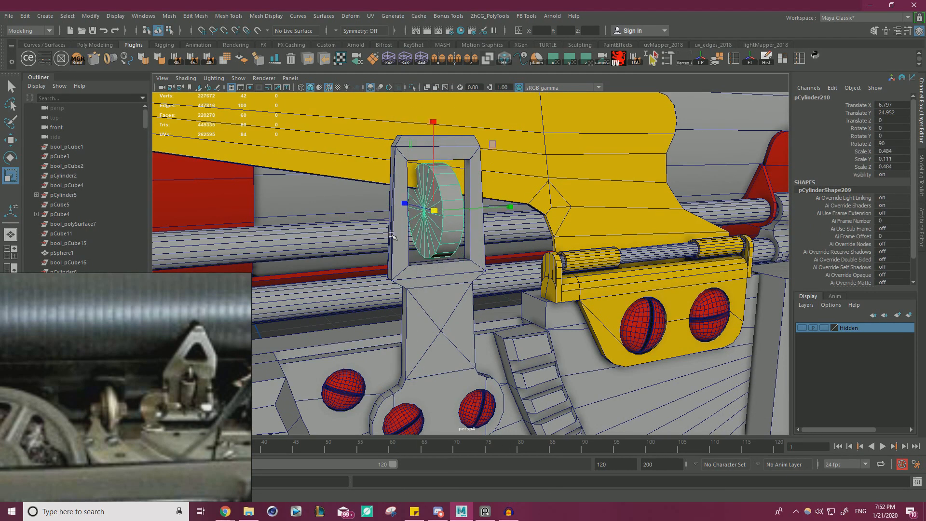
# Make the bracket's rectangular window taller by scaling its inner top and bottom faces apart
pyautogui.press('f')
pyautogui.scroll(-3, 406, 226)
pyautogui.keyDown('alt'); pyautogui.moveTo(406, 226); pyautogui.dragTo(446, 225); pyautogui.keyUp('alt')
pyautogui.click(425, 204)
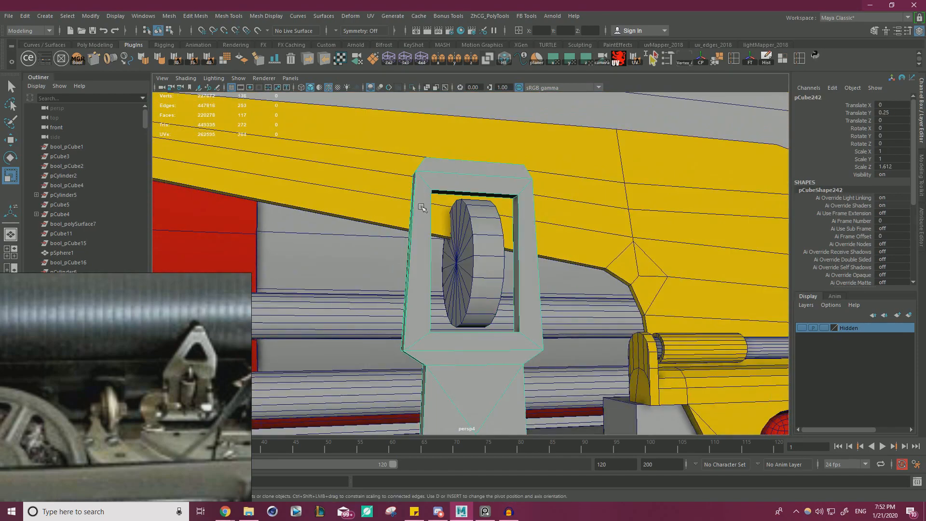
pyautogui.moveTo(422, 207); pyautogui.dragTo(372, 206, button='right')
pyautogui.keyDown('alt'); pyautogui.moveTo(392, 276); pyautogui.dragTo(373, 279); pyautogui.keyUp('alt')
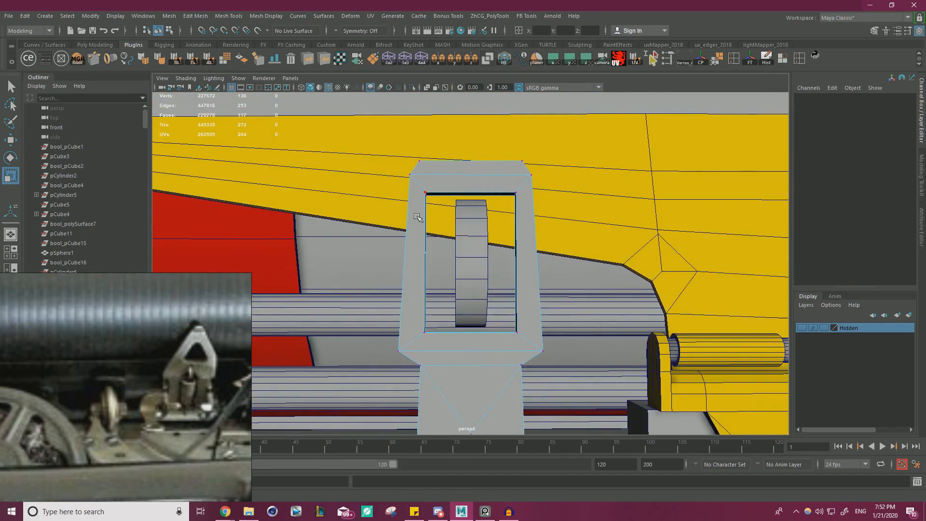
pyautogui.moveTo(444, 183); pyautogui.dragTo(451, 175, button='right')
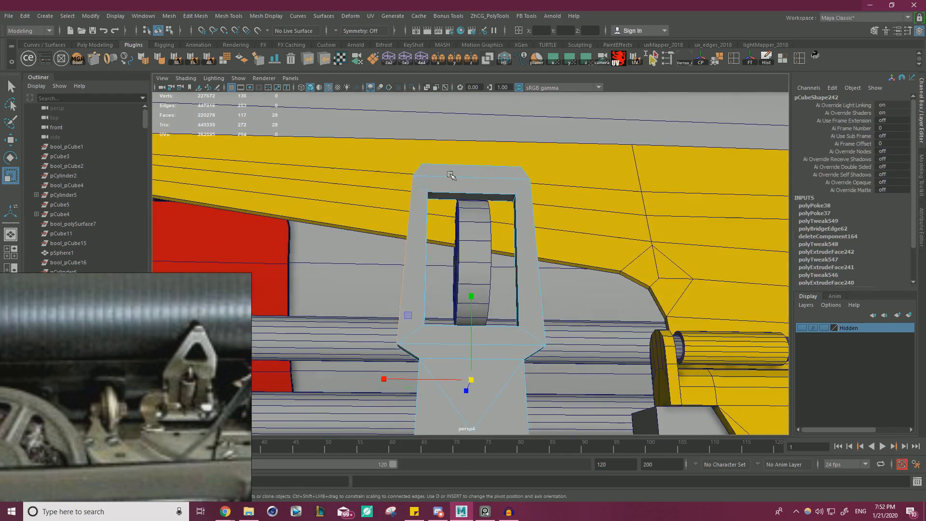
pyautogui.click(445, 197)
pyautogui.keyDown('alt'); pyautogui.moveTo(445, 197); pyautogui.dragTo(448, 329); pyautogui.keyUp('alt')
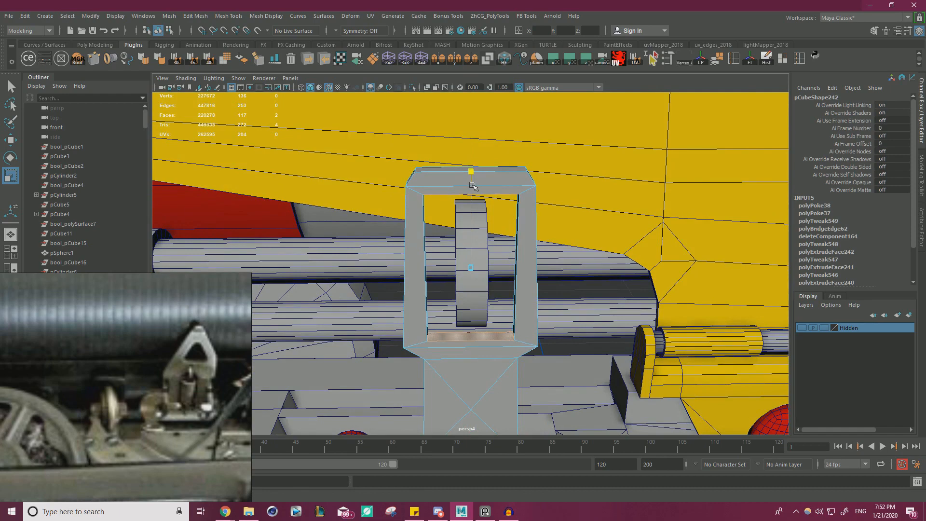
pyautogui.moveTo(472, 185); pyautogui.dragTo(472, 186)
pyautogui.keyDown('alt'); pyautogui.moveTo(472, 186); pyautogui.dragTo(495, 159); pyautogui.keyUp('alt')
# Enlarge the disc to 0.542 in X and Z inside the window and make it slightly thinner
pyautogui.moveTo(473, 229); pyautogui.dragTo(513, 215, button='right')
pyautogui.click(494, 241)
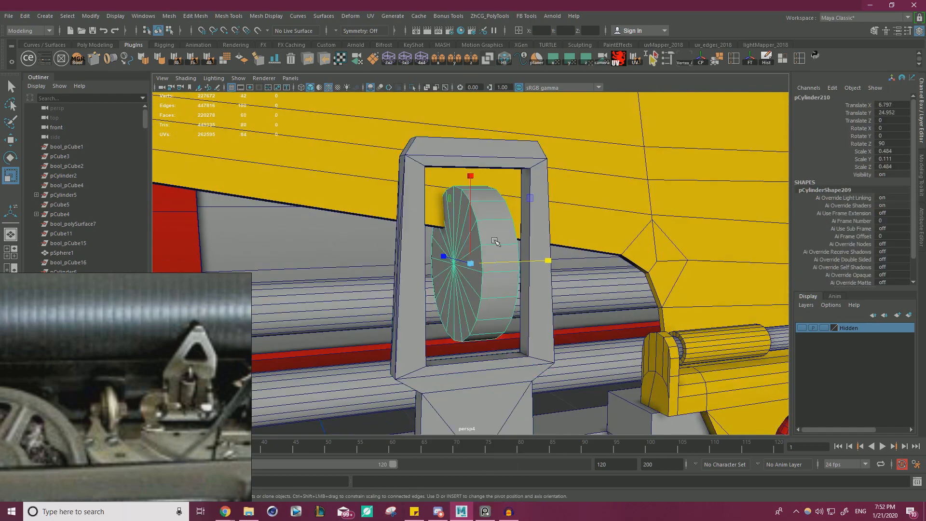
pyautogui.keyDown('alt'); pyautogui.moveTo(494, 241); pyautogui.dragTo(477, 249); pyautogui.keyUp('alt')
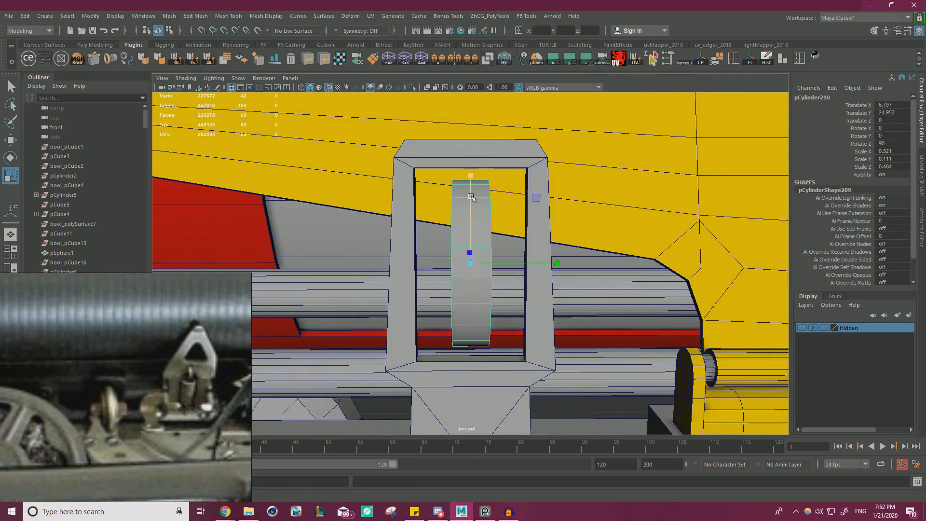
pyautogui.keyDown('alt'); pyautogui.moveTo(470, 189); pyautogui.dragTo(509, 278); pyautogui.keyUp('alt')
pyautogui.moveTo(440, 194); pyautogui.dragTo(439, 188)
pyautogui.moveTo(471, 215)
pyautogui.keyDown('alt'); pyautogui.mouseDown()
pyautogui.moveTo(437, 196)
pyautogui.moveTo(437, 206)
pyautogui.moveTo(478, 217)
pyautogui.mouseUp(); pyautogui.keyUp('alt')
pyautogui.moveTo(433, 194); pyautogui.dragTo(436, 197)
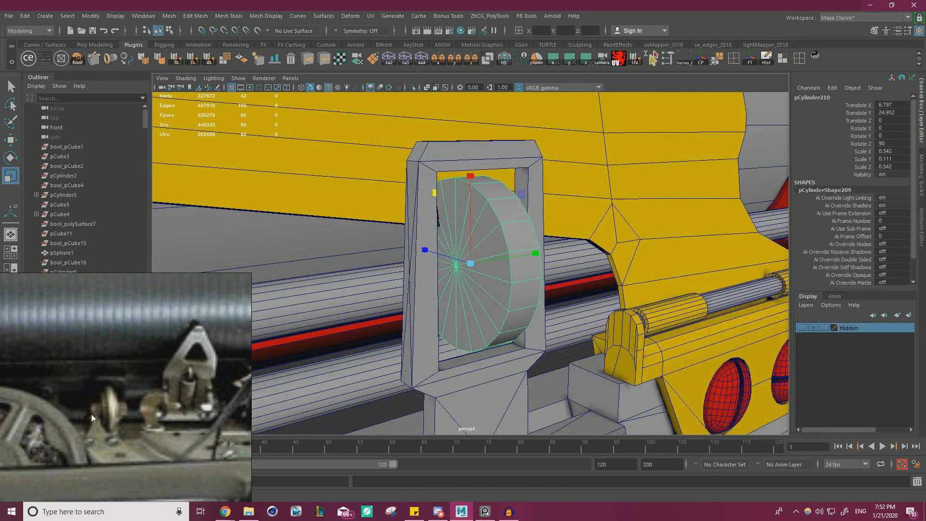
pyautogui.keyDown('alt'); pyautogui.moveTo(539, 307); pyautogui.dragTo(500, 295); pyautogui.keyUp('alt')
pyautogui.moveTo(563, 262); pyautogui.dragTo(487, 259)
# Insert an edge loop around the middle of the disc's rim and bevel it with a fraction of 0.5
pyautogui.hotkey('ctrl', 'shift', 'x')
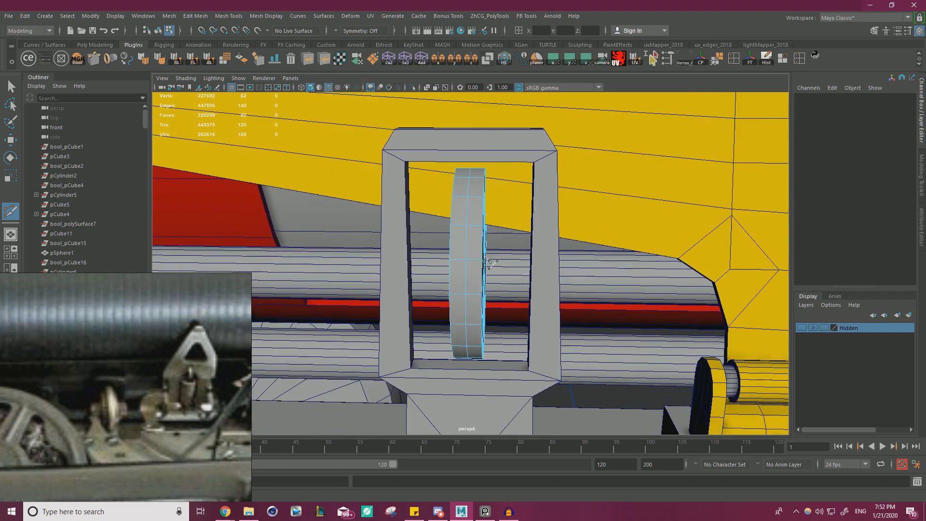
pyautogui.press('w')
pyautogui.moveTo(470, 232); pyautogui.dragTo(466, 213, button='right')
pyautogui.doubleClick(467, 214)
pyautogui.hotkey('ctrl', 'b')
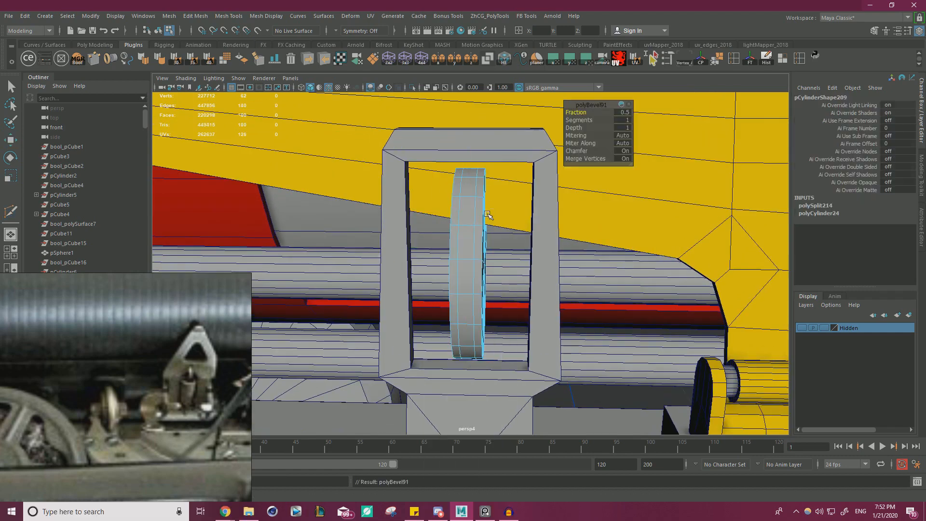
# Extrude the middle ring of faces outward around the disc's rim
pyautogui.keyDown('alt'); pyautogui.moveTo(472, 213); pyautogui.dragTo(496, 216); pyautogui.keyUp('alt')
pyautogui.moveTo(477, 192); pyautogui.dragTo(478, 218, button='right')
pyautogui.press('q')
pyautogui.click(475, 191)
pyautogui.keyDown('shift'); pyautogui.doubleClick(479, 215); pyautogui.keyUp('shift')
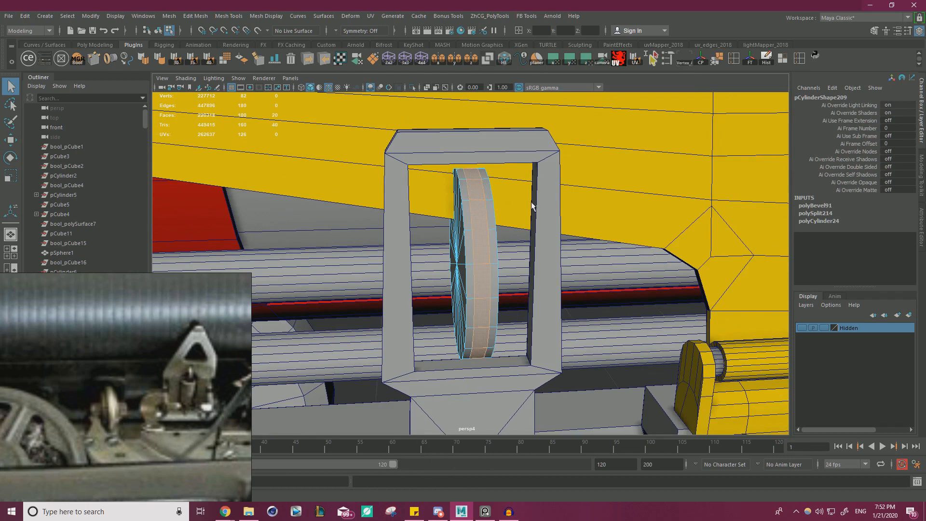
pyautogui.hotkey('ctrl', 'e')
pyautogui.keyDown('alt'); pyautogui.moveTo(532, 205); pyautogui.dragTo(506, 172); pyautogui.keyUp('alt')
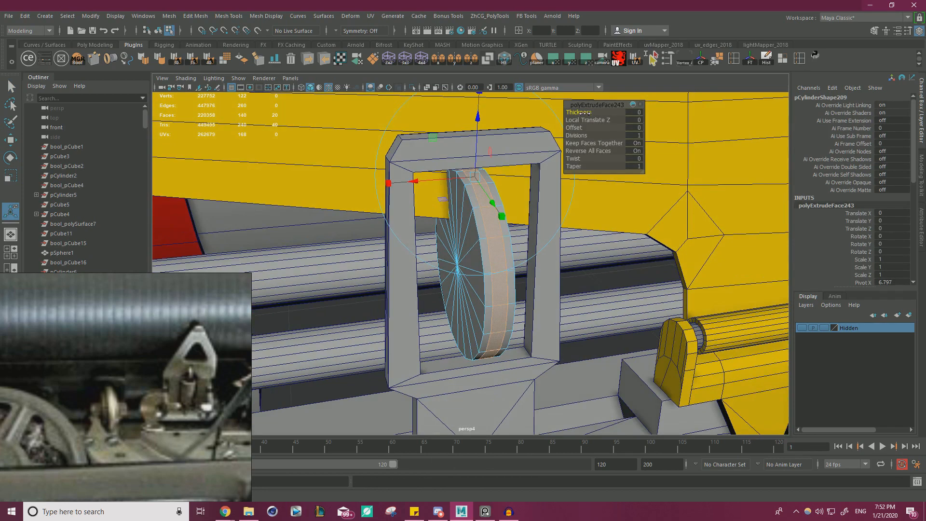
pyautogui.moveTo(588, 112)
pyautogui.mouseDown()
pyautogui.moveTo(603, 112)
pyautogui.moveTo(580, 111)
pyautogui.moveTo(593, 128)
pyautogui.moveTo(581, 128)
pyautogui.mouseUp()
pyautogui.hotkey('ctrl', 'z')
pyautogui.press('r')
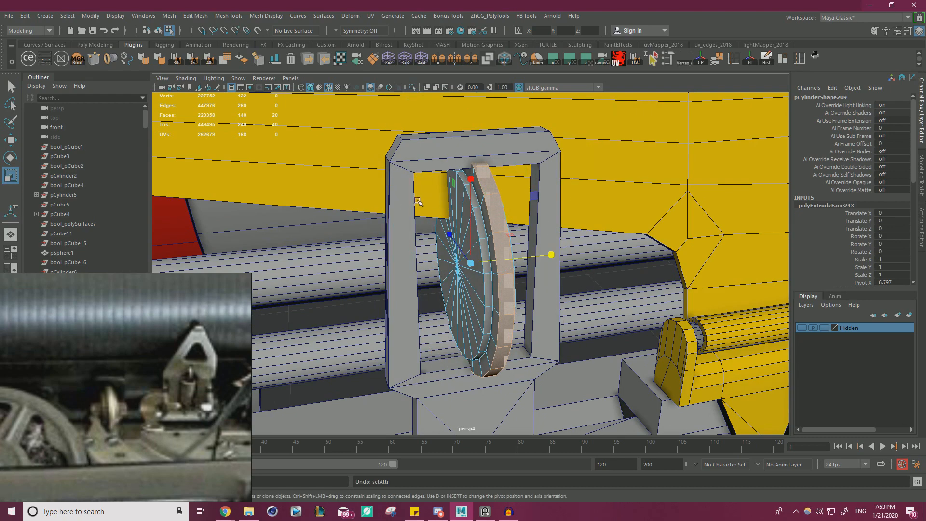
# Narrow the extruded ridge's outer faces along the disc's axis and slightly reduce their diameter
pyautogui.moveTo(548, 256); pyautogui.dragTo(528, 183)
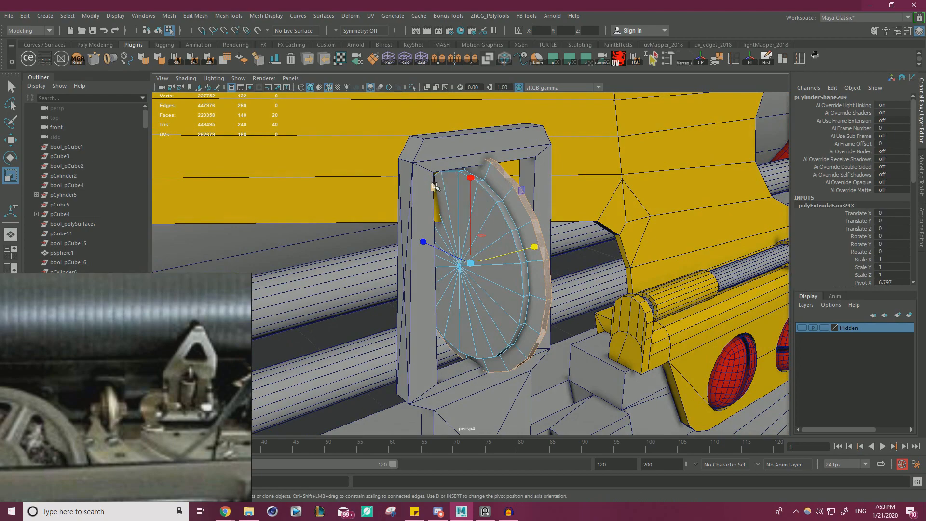
pyautogui.moveTo(435, 186); pyautogui.dragTo(436, 189)
pyautogui.keyDown('alt'); pyautogui.moveTo(512, 220); pyautogui.dragTo(476, 192); pyautogui.keyUp('alt')
pyautogui.keyDown('alt'); pyautogui.moveTo(476, 192); pyautogui.dragTo(493, 236, button='right'); pyautogui.keyUp('alt')
pyautogui.keyDown('alt'); pyautogui.moveTo(493, 235); pyautogui.dragTo(496, 250); pyautogui.keyUp('alt')
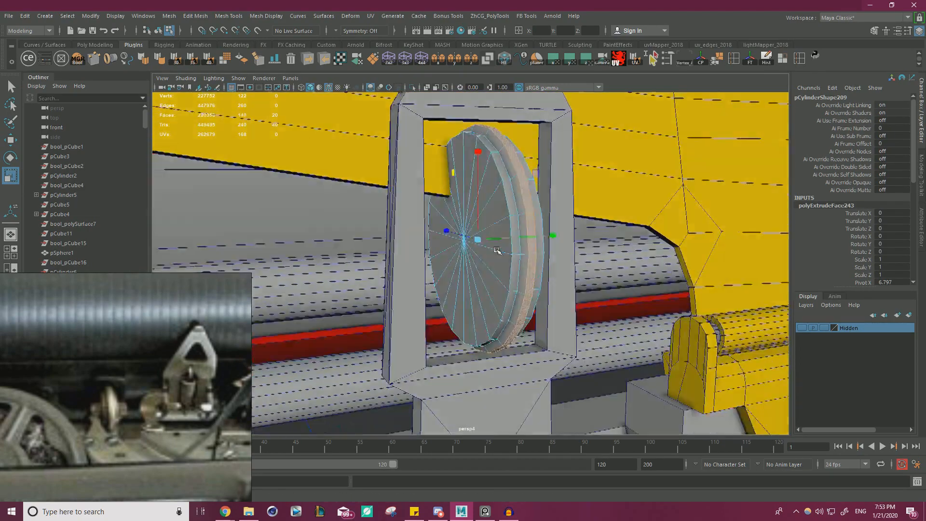
# Widen the whole ridge along the disc's axis by scaling its outer and side faces together
pyautogui.keyDown('alt'); pyautogui.moveTo(495, 250); pyautogui.dragTo(481, 247, button='right'); pyautogui.keyUp('alt')
pyautogui.keyDown('alt'); pyautogui.moveTo(482, 248); pyautogui.dragTo(513, 228); pyautogui.keyUp('alt')
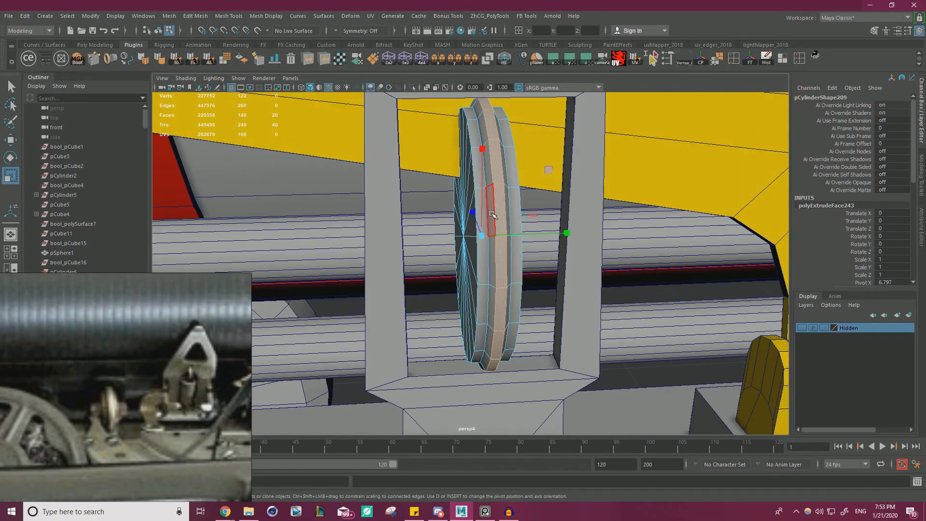
pyautogui.hotkey('shift', '.')
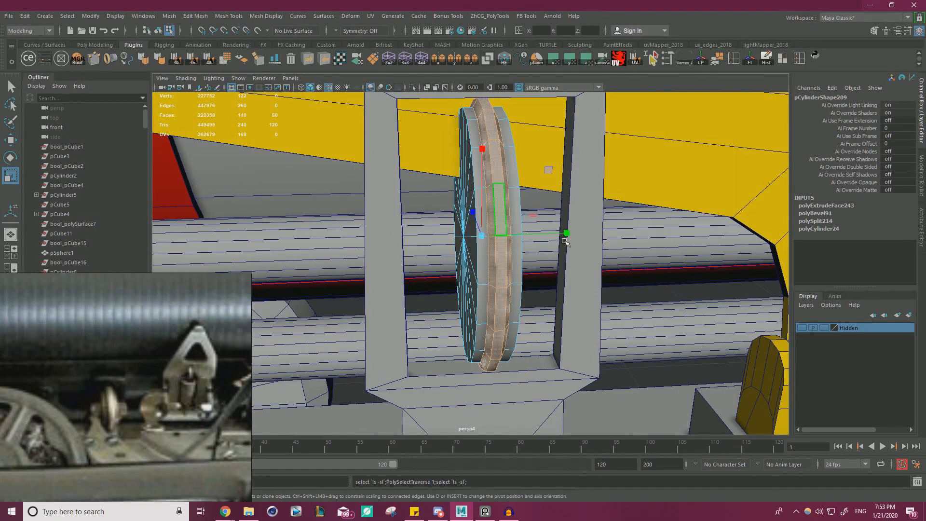
pyautogui.moveTo(566, 233); pyautogui.dragTo(543, 215)
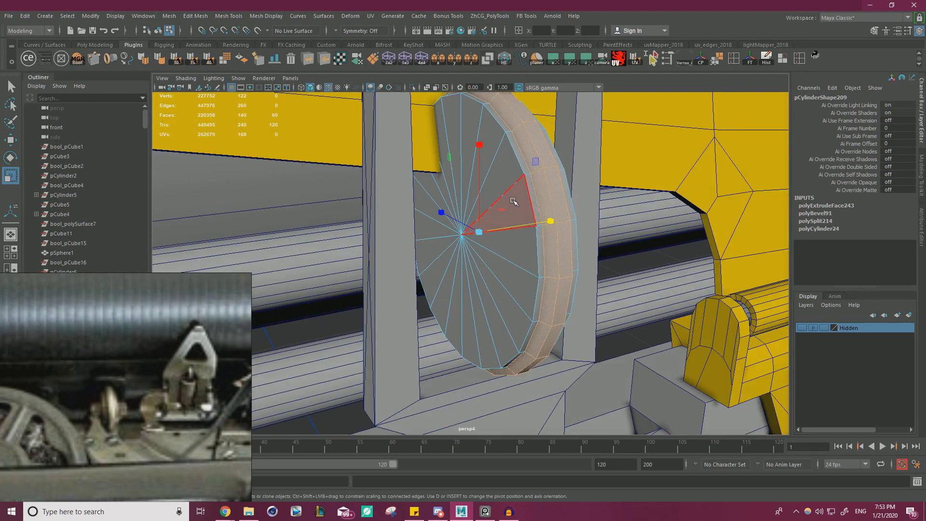
# Inset both flat sides of the disc by extruding their cap faces and scaling them inward
pyautogui.click(514, 203)
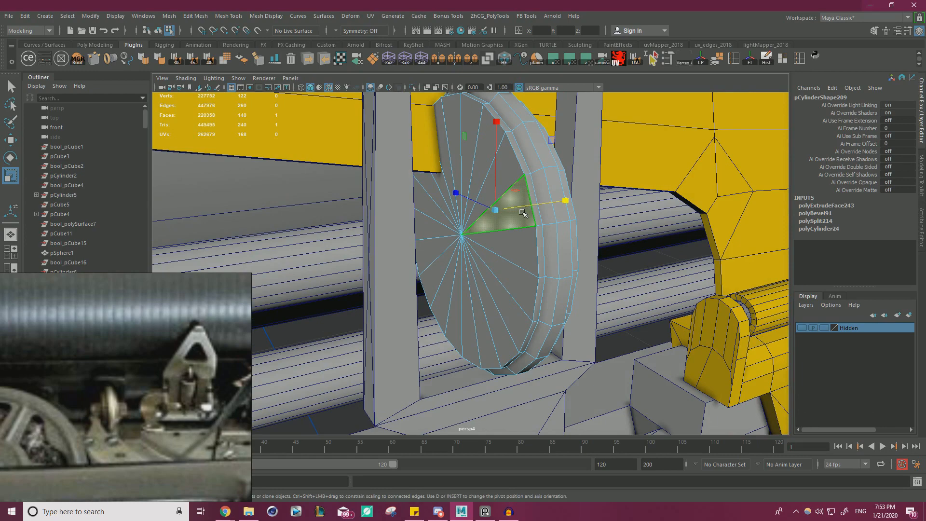
pyautogui.keyDown('alt'); pyautogui.moveTo(523, 213); pyautogui.dragTo(441, 241); pyautogui.keyUp('alt')
pyautogui.hotkey('shift', '.')
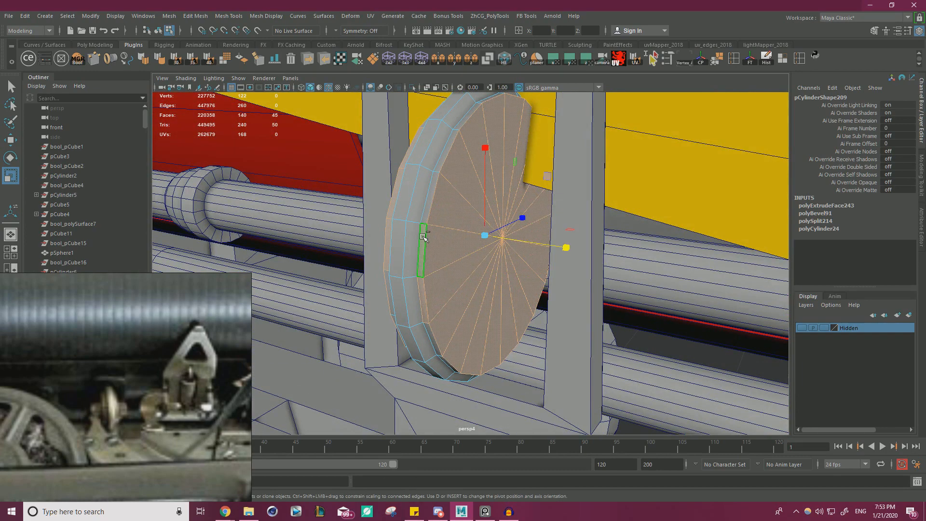
pyautogui.keyDown('alt'); pyautogui.moveTo(423, 237); pyautogui.dragTo(532, 264); pyautogui.keyUp('alt')
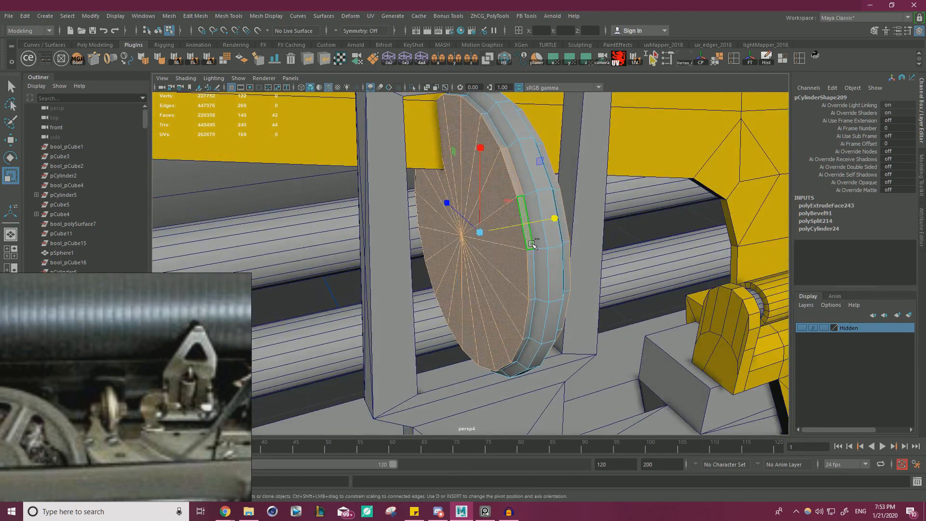
pyautogui.hotkey('ctrl', 'e')
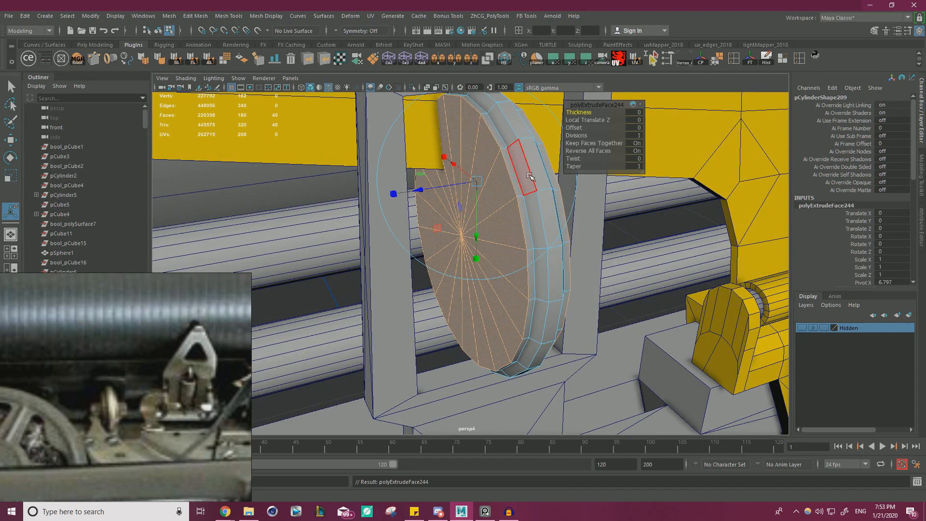
pyautogui.keyDown('alt'); pyautogui.moveTo(529, 176); pyautogui.dragTo(449, 169); pyautogui.keyUp('alt')
pyautogui.press('r')
pyautogui.press('w')
pyautogui.keyDown('alt'); pyautogui.moveTo(458, 203); pyautogui.dragTo(482, 205); pyautogui.keyUp('alt')
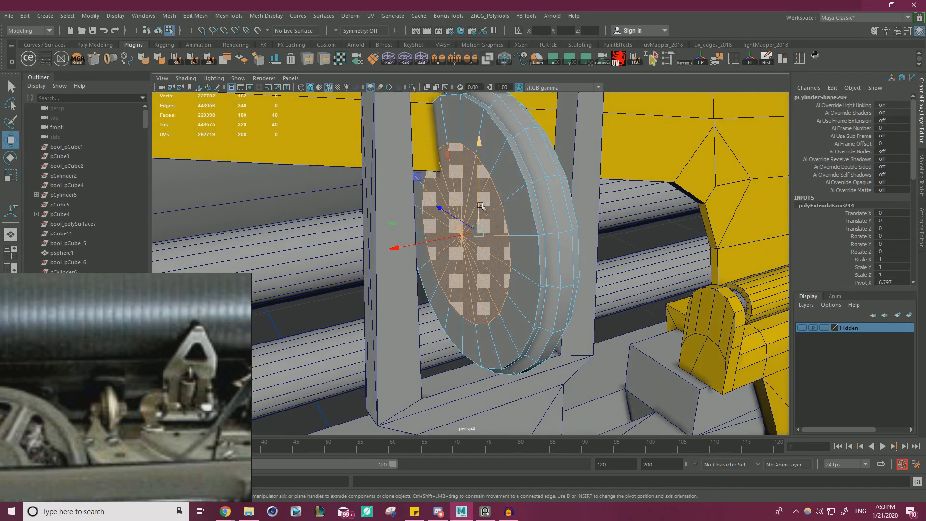
# Extrude the flat cap faces outward on both sides of the disc and scale them smaller to form raised hubs with sloped sides
pyautogui.hotkey('ctrl', 'e')
pyautogui.moveTo(589, 112)
pyautogui.mouseDown()
pyautogui.moveTo(632, 111)
pyautogui.moveTo(589, 111)
pyautogui.moveTo(603, 112)
pyautogui.mouseUp()
pyautogui.press('r')
pyautogui.keyDown('alt'); pyautogui.moveTo(422, 169); pyautogui.dragTo(424, 196); pyautogui.keyUp('alt')
pyautogui.moveTo(569, 229); pyautogui.dragTo(545, 230)
pyautogui.keyDown('alt'); pyautogui.moveTo(422, 245); pyautogui.dragTo(473, 253); pyautogui.keyUp('alt')
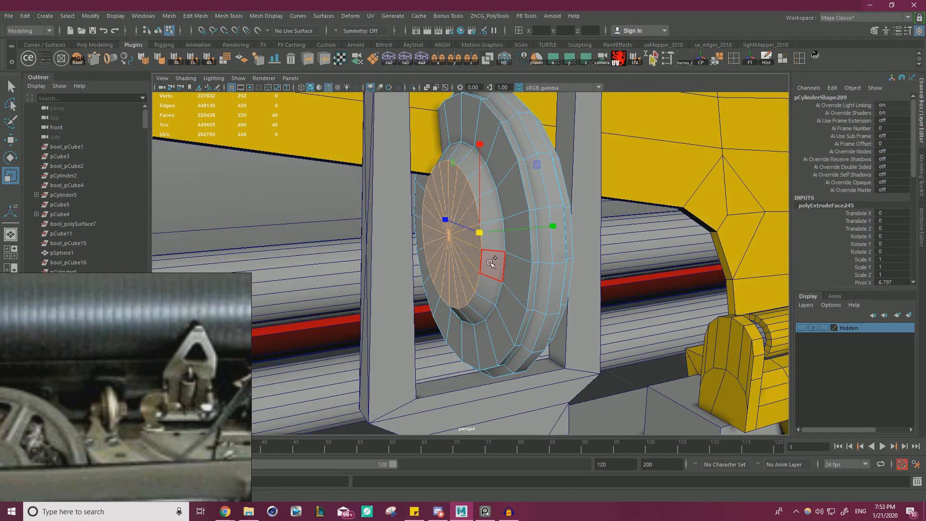
# Enlarge the diameter of the raised hubs on both sides of the disc by scaling their caps and sloped rings
pyautogui.keyDown('shift'); pyautogui.click(490, 263); pyautogui.keyUp('shift')
pyautogui.keyDown('shift'); pyautogui.doubleClick(490, 286); pyautogui.keyUp('shift')
pyautogui.keyDown('alt'); pyautogui.moveTo(535, 282); pyautogui.dragTo(501, 207); pyautogui.keyUp('alt')
pyautogui.keyDown('shift'); pyautogui.doubleClick(488, 284); pyautogui.keyUp('shift')
pyautogui.rightClick(493, 191)
pyautogui.click(540, 177)
pyautogui.moveTo(501, 207); pyautogui.dragTo(502, 184, button='right')
pyautogui.keyDown('alt'); pyautogui.moveTo(502, 185); pyautogui.dragTo(489, 219); pyautogui.keyUp('alt')
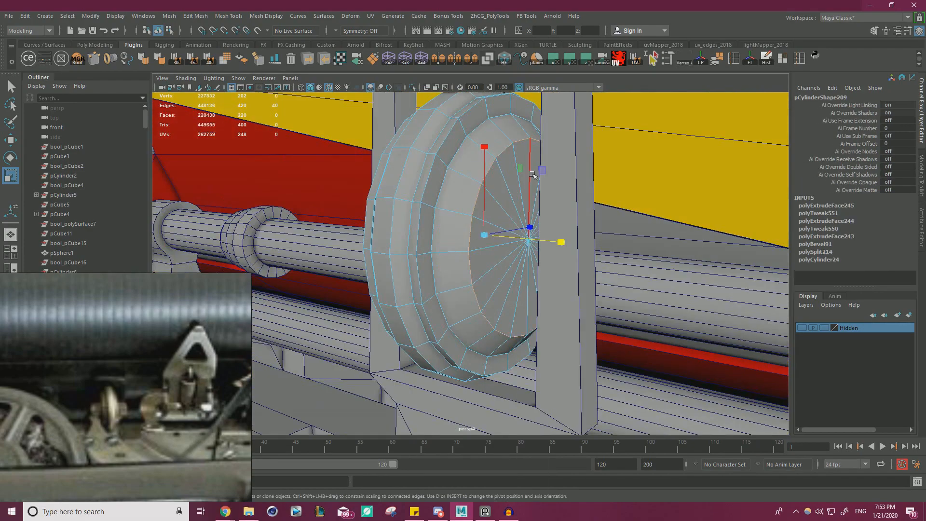
pyautogui.moveTo(539, 189)
pyautogui.keyDown('alt'); pyautogui.mouseDown()
pyautogui.moveTo(549, 178)
pyautogui.moveTo(524, 189)
pyautogui.mouseUp(); pyautogui.keyUp('alt')
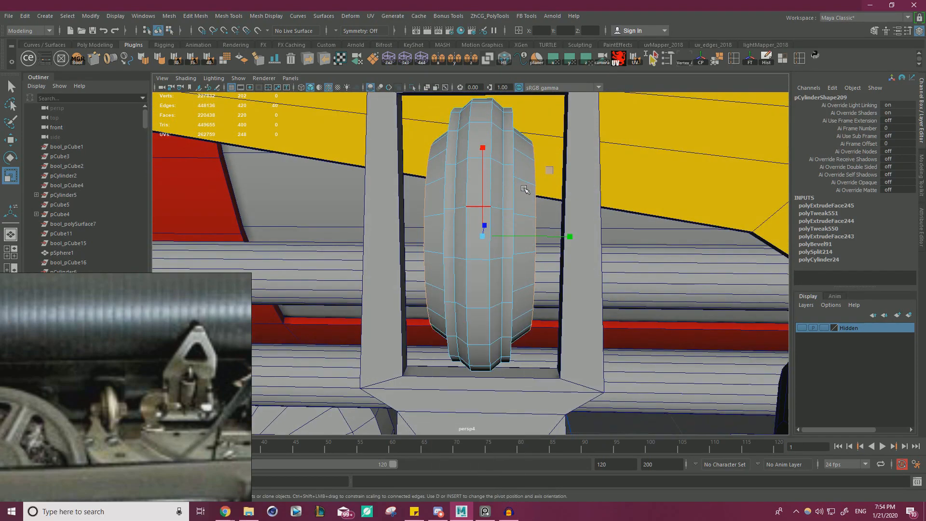
# Extrude only the flat cap faces on both sides of the disc, scale them inward to a small circle and delete them
pyautogui.press('F8')
pyautogui.keyDown('alt'); pyautogui.moveTo(490, 224); pyautogui.dragTo(536, 233); pyautogui.keyUp('alt')
pyautogui.moveTo(440, 203); pyautogui.dragTo(438, 230, button='right')
pyautogui.click(466, 256)
pyautogui.keyDown('alt'); pyautogui.moveTo(518, 245); pyautogui.dragTo(420, 254); pyautogui.keyUp('alt')
pyautogui.keyDown('shift'); pyautogui.click(447, 267); pyautogui.keyUp('shift')
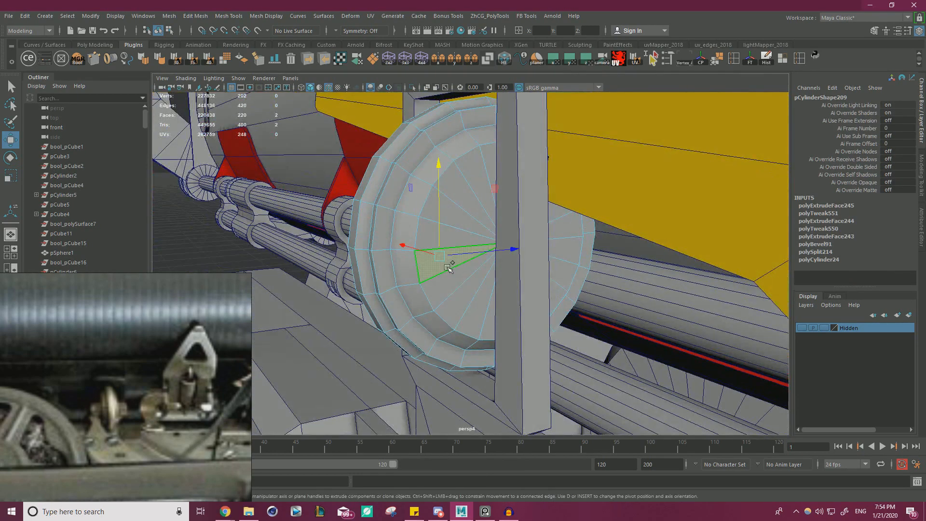
pyautogui.hotkey('shift', '.')
pyautogui.keyDown('ctrl'); pyautogui.click(403, 241); pyautogui.keyUp('ctrl')
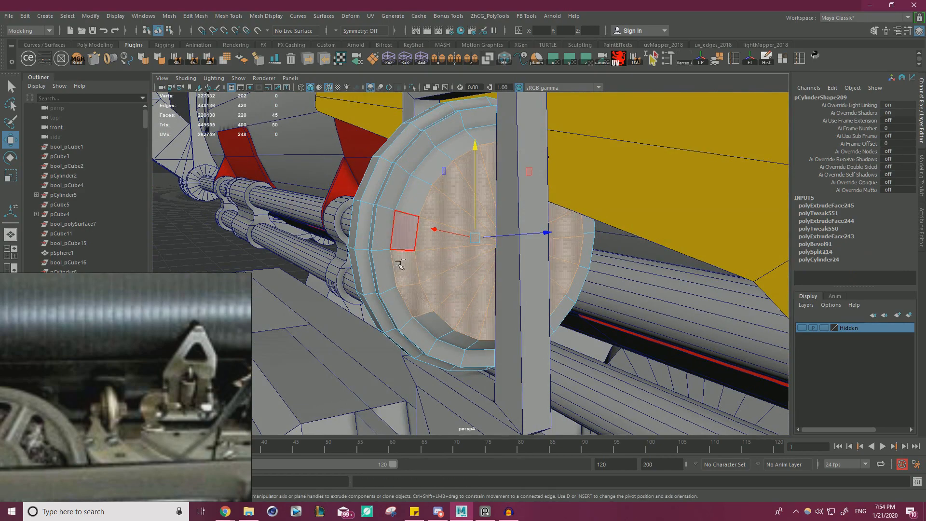
pyautogui.keyDown('ctrl'); pyautogui.click(399, 265); pyautogui.keyUp('ctrl')
pyautogui.keyDown('ctrl'); pyautogui.click(417, 304); pyautogui.keyUp('ctrl')
pyautogui.keyDown('alt'); pyautogui.moveTo(418, 304); pyautogui.dragTo(504, 315); pyautogui.keyUp('alt')
pyautogui.keyDown('ctrl'); pyautogui.click(485, 258); pyautogui.keyUp('ctrl')
pyautogui.keyDown('ctrl'); pyautogui.click(484, 294); pyautogui.keyUp('ctrl')
pyautogui.keyDown('ctrl'); pyautogui.click(487, 224); pyautogui.keyUp('ctrl')
pyautogui.hotkey('ctrl', 'e')
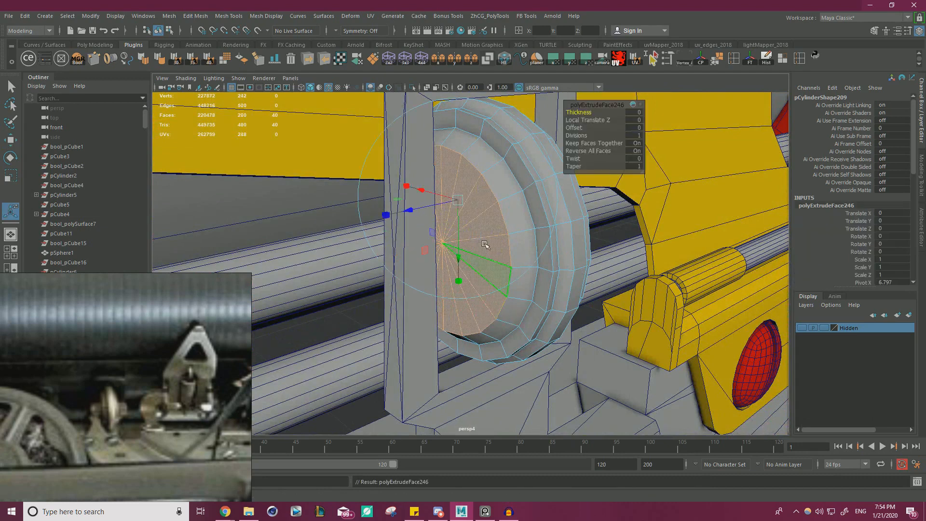
pyautogui.press('r')
pyautogui.keyDown('alt'); pyautogui.moveTo(484, 220); pyautogui.dragTo(464, 216); pyautogui.keyUp('alt')
pyautogui.moveTo(437, 159); pyautogui.dragTo(443, 183)
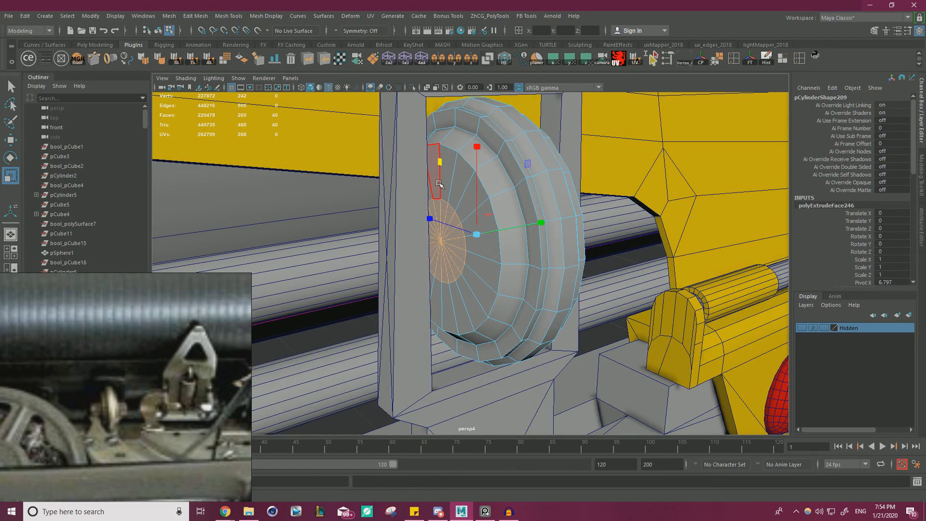
pyautogui.press('Delete')
# Try to bridge the edge loops of the two centre holes through the disc
pyautogui.moveTo(476, 233); pyautogui.dragTo(477, 211, button='right')
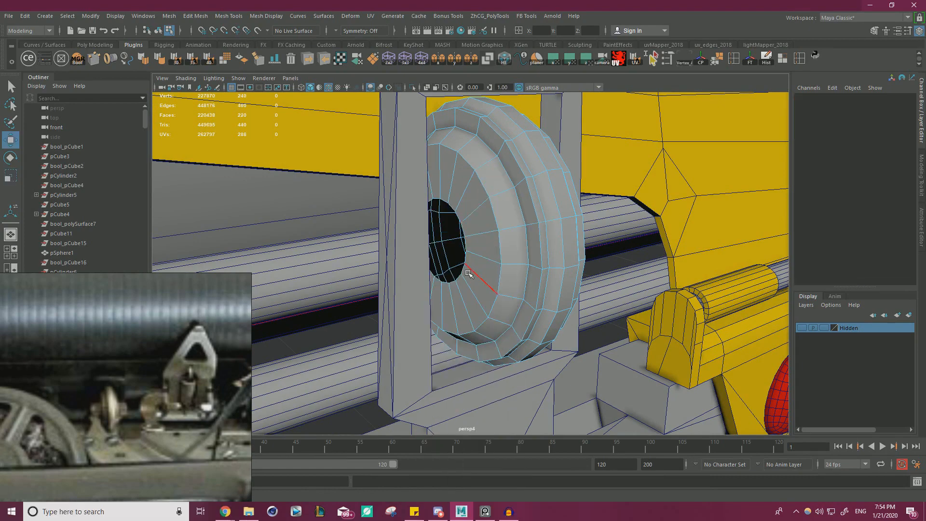
pyautogui.doubleClick(464, 271)
pyautogui.keyDown('alt'); pyautogui.moveTo(464, 271); pyautogui.dragTo(477, 276); pyautogui.keyUp('alt')
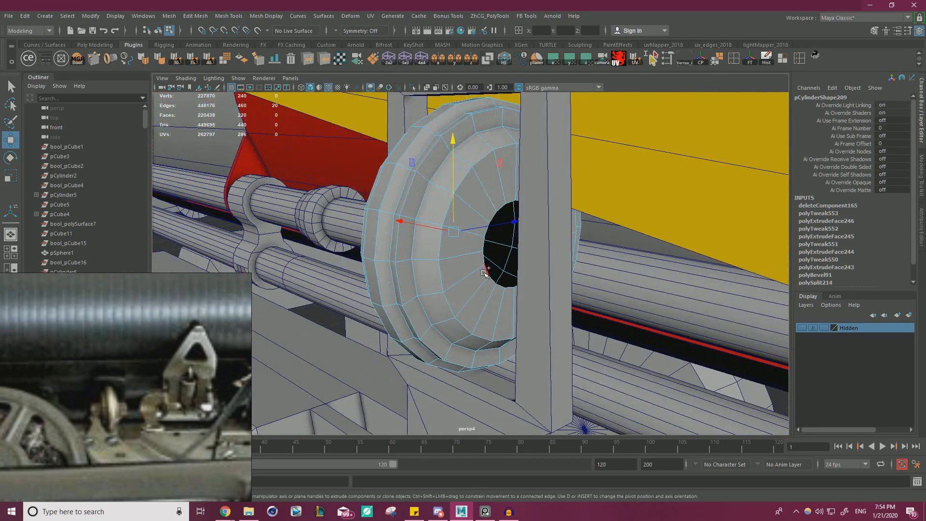
pyautogui.keyDown('shift'); pyautogui.doubleClick(485, 273); pyautogui.keyUp('shift')
pyautogui.keyDown('shift'); pyautogui.moveTo(466, 262); pyautogui.dragTo(451, 380, button='right'); pyautogui.keyUp('shift')
pyautogui.keyDown('alt'); pyautogui.moveTo(473, 359); pyautogui.dragTo(455, 318); pyautogui.keyUp('alt')
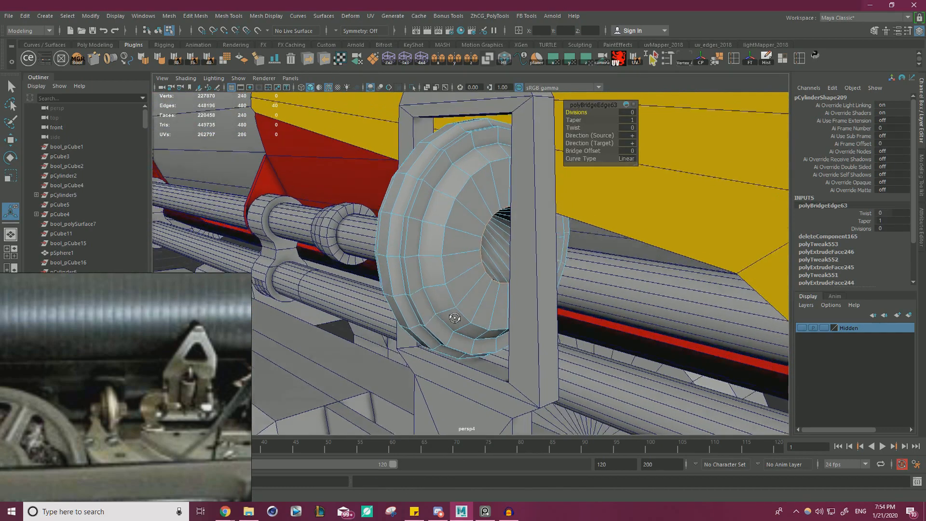
# Isolate the disc in the viewport and view its centre hole face-on
pyautogui.press('F8')
pyautogui.press('w')
pyautogui.click(412, 88)
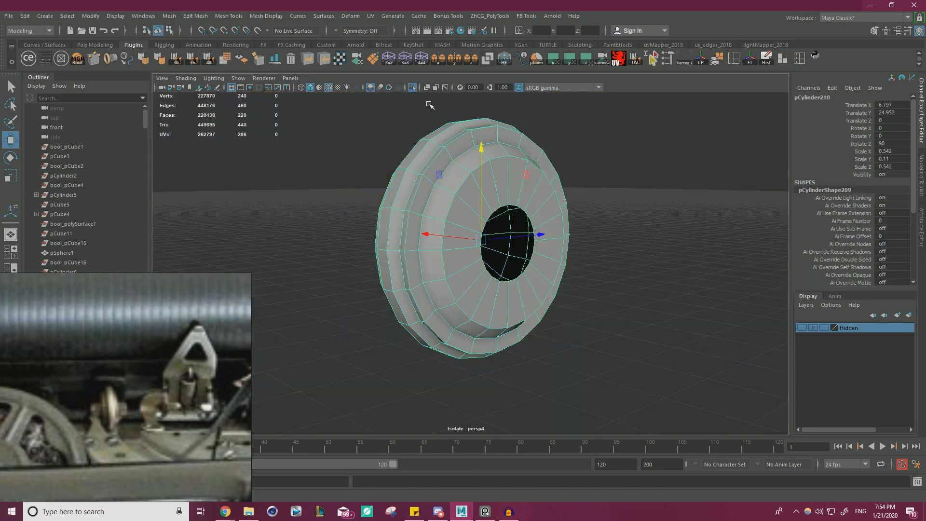
pyautogui.keyDown('alt'); pyautogui.moveTo(465, 241); pyautogui.dragTo(386, 268); pyautogui.keyUp('alt')
pyautogui.keyDown('alt'); pyautogui.moveTo(386, 267); pyautogui.dragTo(591, 208, button='right'); pyautogui.keyUp('alt')
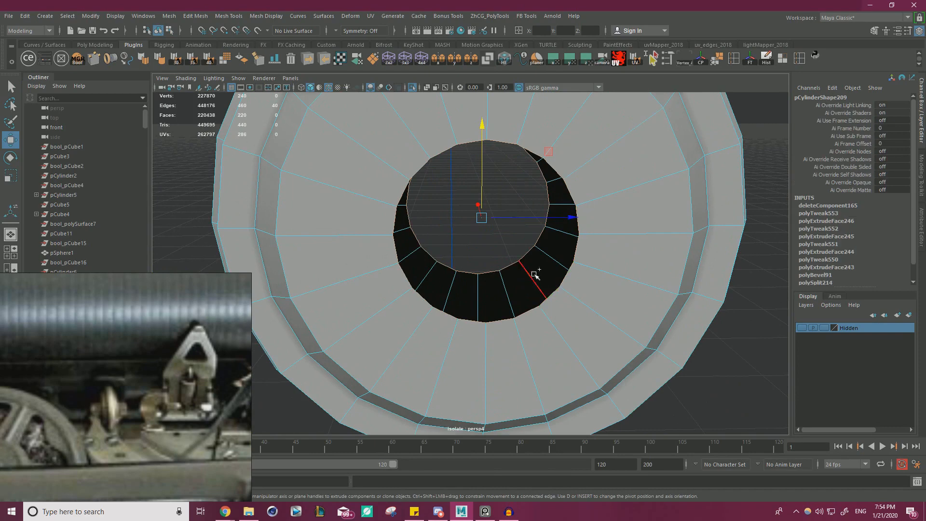
# Try bridging both complete hole loops again and undo the bridge
pyautogui.keyDown('shift'); pyautogui.moveTo(496, 230); pyautogui.dragTo(507, 254, button='right'); pyautogui.keyUp('shift')
pyautogui.keyDown('shift'); pyautogui.moveTo(516, 344); pyautogui.dragTo(517, 346, button='right'); pyautogui.keyUp('shift')
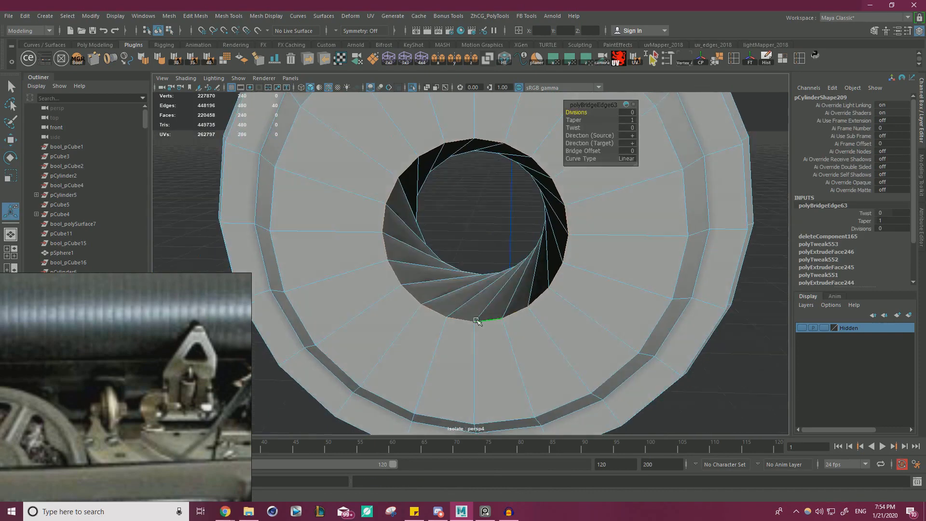
pyautogui.hotkey('ctrl', 'z')
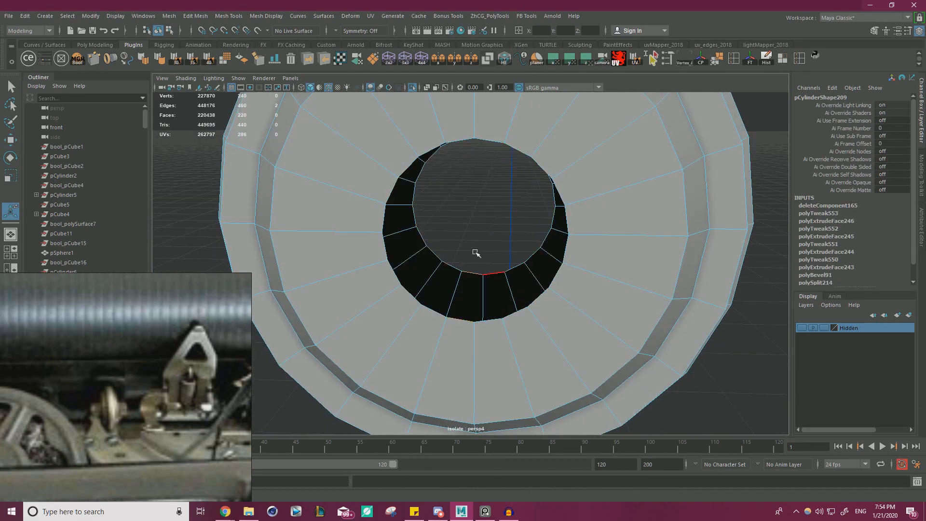
# Bridge one matching pair of hole edges, bridge the remaining edges to wall the bore, and end the disc's isolation
pyautogui.keyDown('shift'); pyautogui.moveTo(476, 253); pyautogui.dragTo(470, 346, button='right'); pyautogui.keyUp('shift')
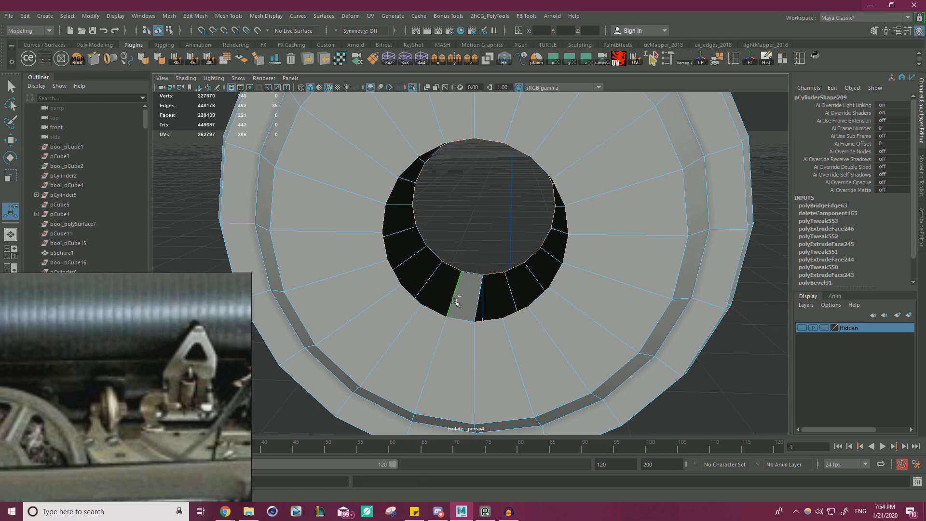
pyautogui.keyDown('shift'); pyautogui.moveTo(518, 309); pyautogui.dragTo(518, 338, button='right'); pyautogui.keyUp('shift')
pyautogui.moveTo(475, 233); pyautogui.dragTo(501, 220, button='right')
pyautogui.keyDown('alt'); pyautogui.moveTo(501, 220); pyautogui.dragTo(413, 118); pyautogui.keyUp('alt')
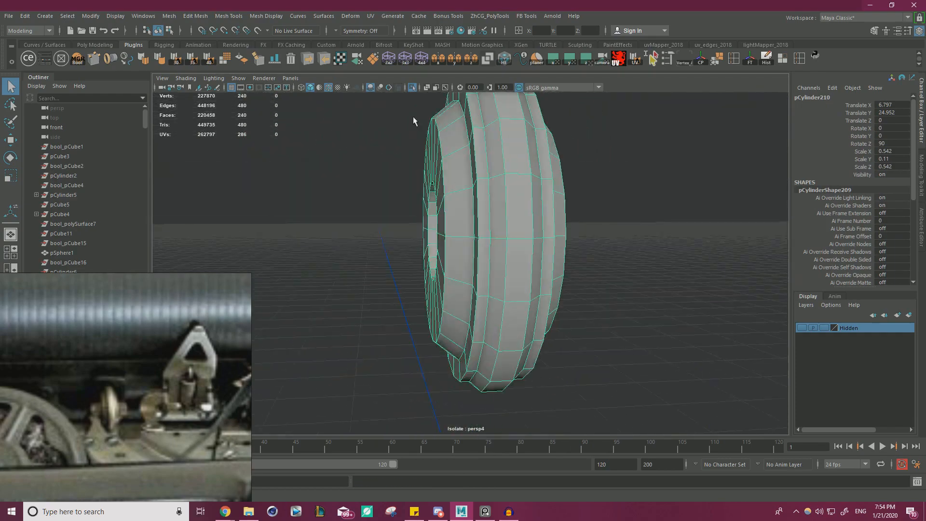
pyautogui.click(414, 89)
# Move the ridged wheel out of the frame along the Z axis to -0.384
pyautogui.keyDown('alt'); pyautogui.moveTo(390, 188); pyautogui.dragTo(513, 170); pyautogui.keyUp('alt')
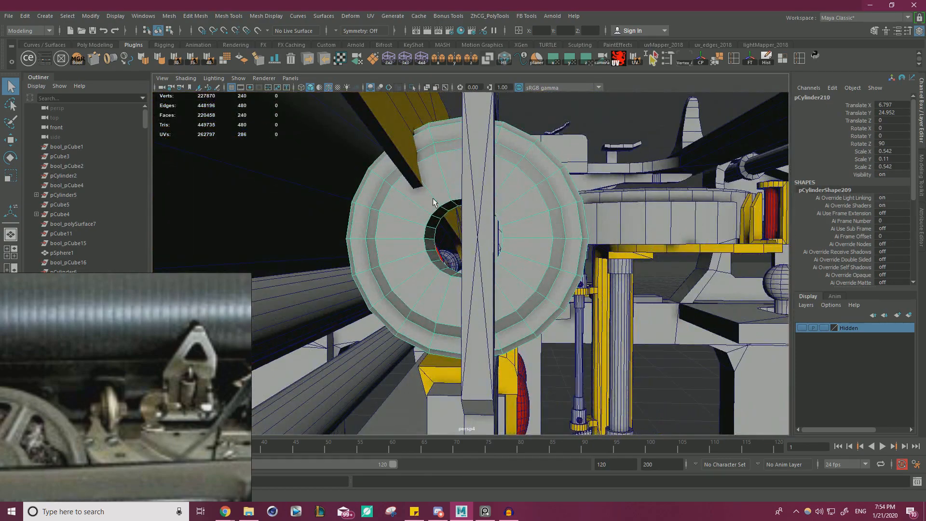
pyautogui.press('w')
pyautogui.moveTo(396, 236); pyautogui.dragTo(555, 247)
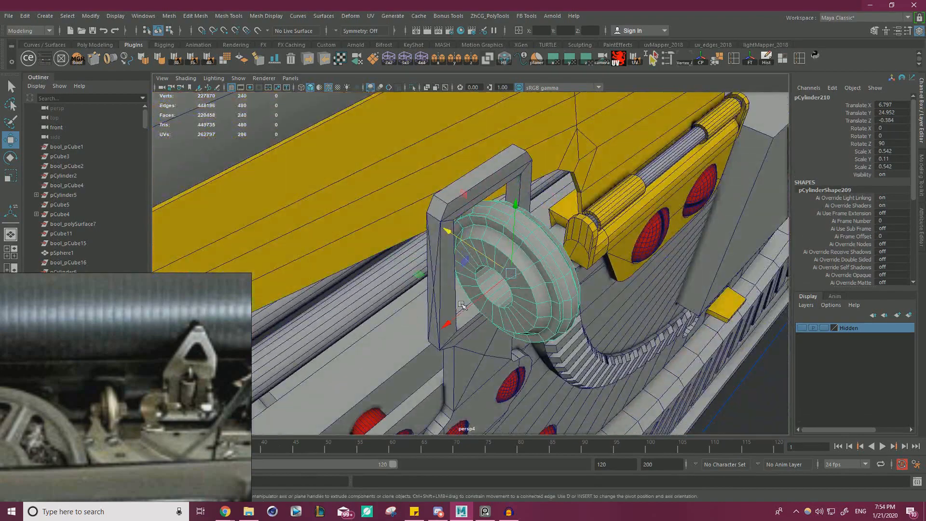
# Reduce the wheel's bore diameter by scaling the loop of inner bore faces
pyautogui.keyDown('alt'); pyautogui.moveTo(489, 294); pyautogui.dragTo(494, 257); pyautogui.keyUp('alt')
pyautogui.click(431, 279)
pyautogui.scroll(3, 495, 257)
pyautogui.click(566, 277)
pyautogui.moveTo(515, 234); pyautogui.dragTo(514, 260, button='right')
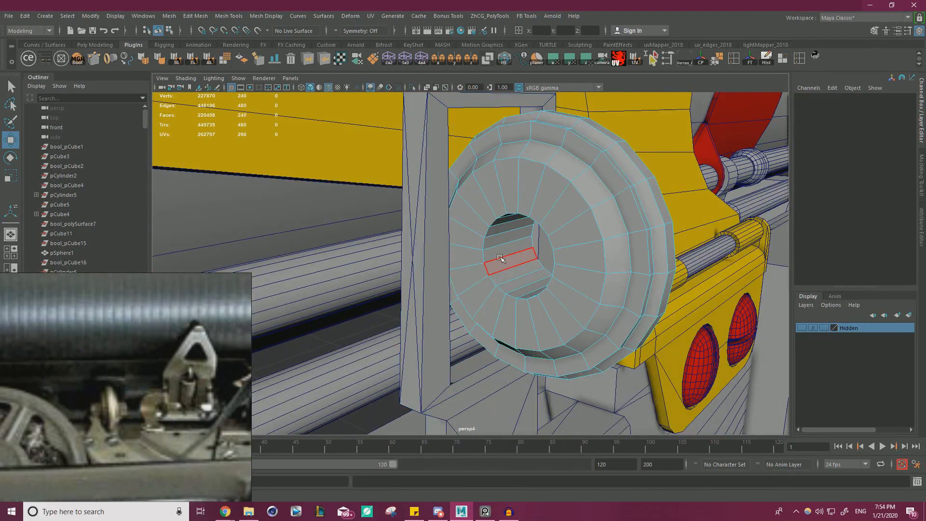
pyautogui.doubleClick(500, 253)
pyautogui.press('r')
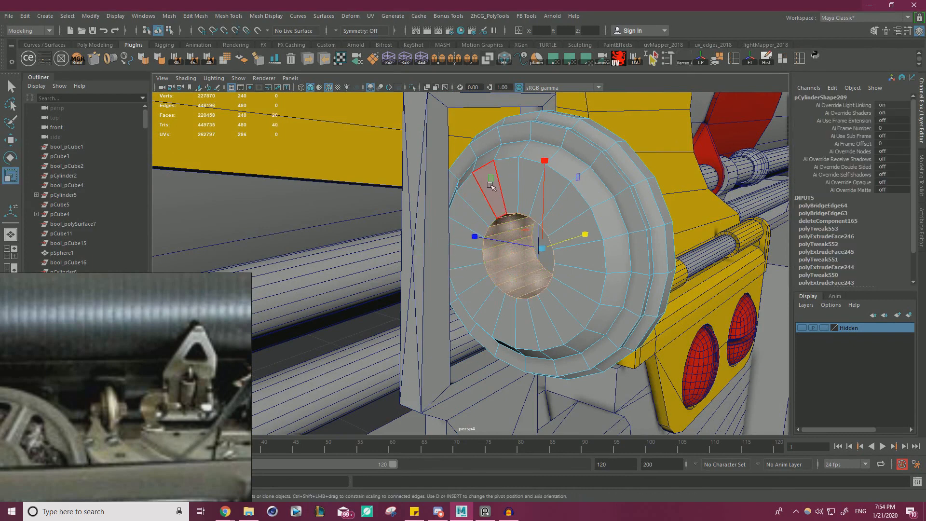
pyautogui.moveTo(491, 186); pyautogui.dragTo(494, 196)
pyautogui.moveTo(580, 216); pyautogui.dragTo(633, 197, button='right')
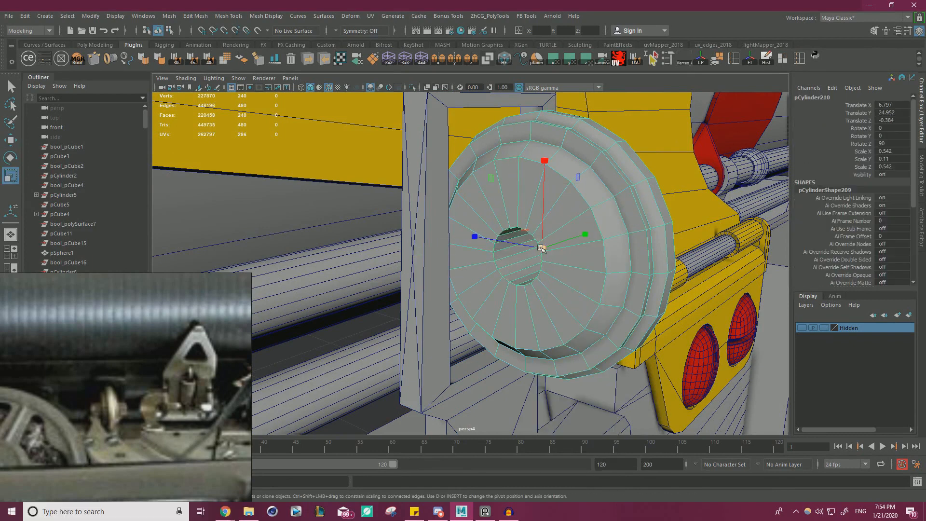
# Scale the wheel down to 0.459 in diameter and 0.082 in thickness, and position it at Z -0.318
pyautogui.moveTo(540, 247); pyautogui.dragTo(514, 250)
pyautogui.press('w')
pyautogui.keyDown('alt'); pyautogui.moveTo(581, 262); pyautogui.dragTo(475, 240); pyautogui.keyUp('alt')
pyautogui.keyDown('alt'); pyautogui.moveTo(419, 243); pyautogui.dragTo(422, 204); pyautogui.keyUp('alt')
pyautogui.press('r')
# Narrow the bracket's rectangular frame by scaling its vertices inward across the width
pyautogui.click(545, 272)
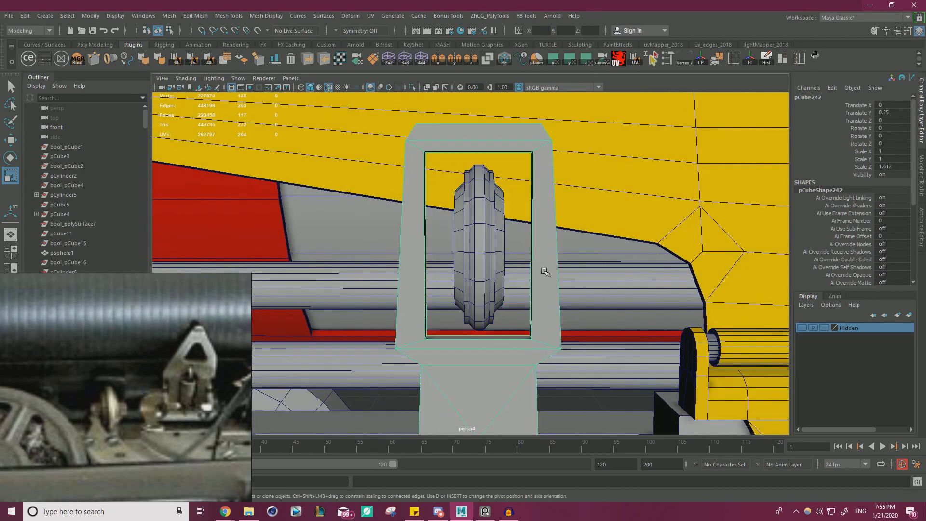
pyautogui.moveTo(544, 266); pyautogui.dragTo(504, 235, button='right')
pyautogui.keyDown('alt'); pyautogui.moveTo(499, 239); pyautogui.dragTo(421, 316, button='right'); pyautogui.keyUp('alt')
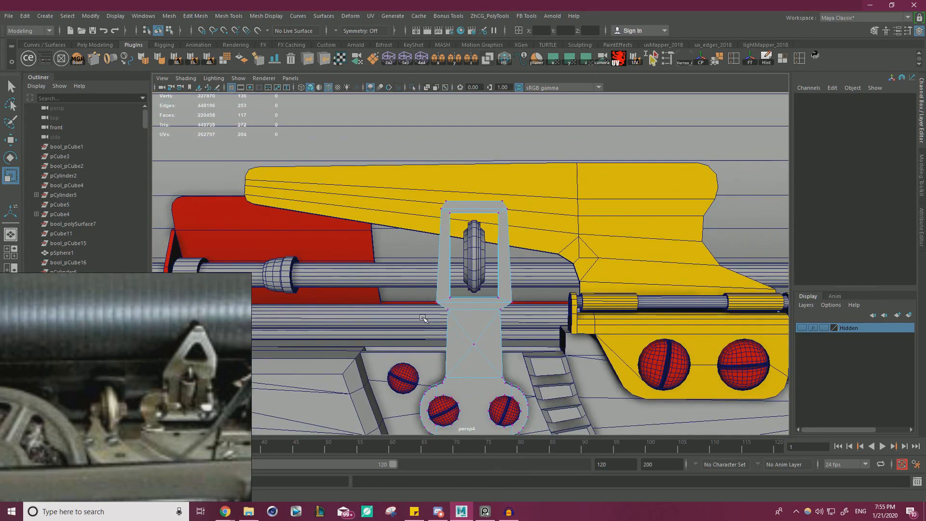
pyautogui.moveTo(565, 208); pyautogui.dragTo(563, 211)
pyautogui.moveTo(407, 256); pyautogui.dragTo(417, 256)
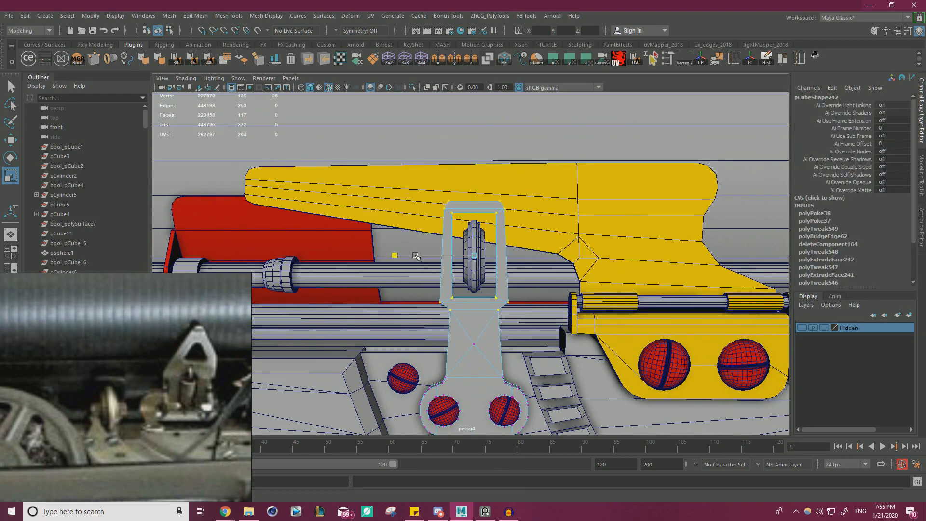
pyautogui.keyDown('alt'); pyautogui.moveTo(426, 257); pyautogui.dragTo(497, 241, button='right'); pyautogui.keyUp('alt')
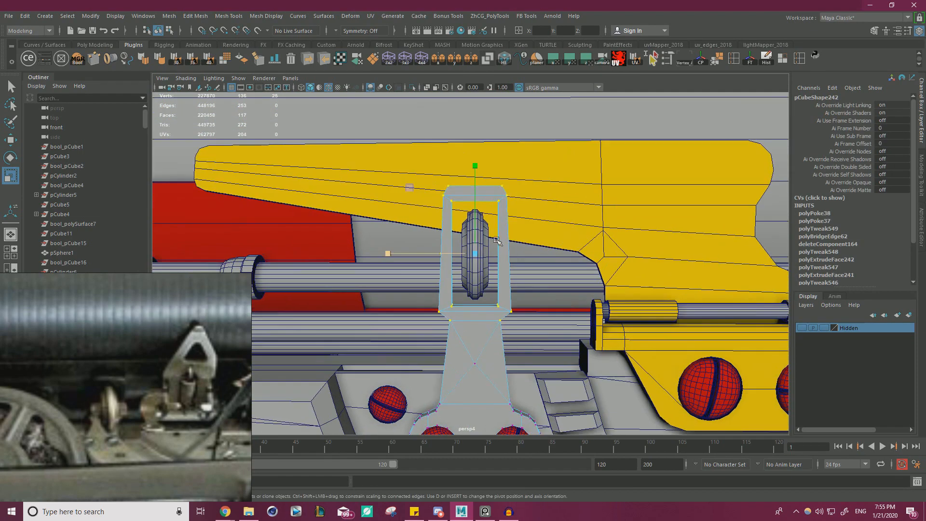
# Try lowering the frame's upper vertices and undo the move
pyautogui.moveTo(544, 209); pyautogui.dragTo(544, 210)
pyautogui.press('w')
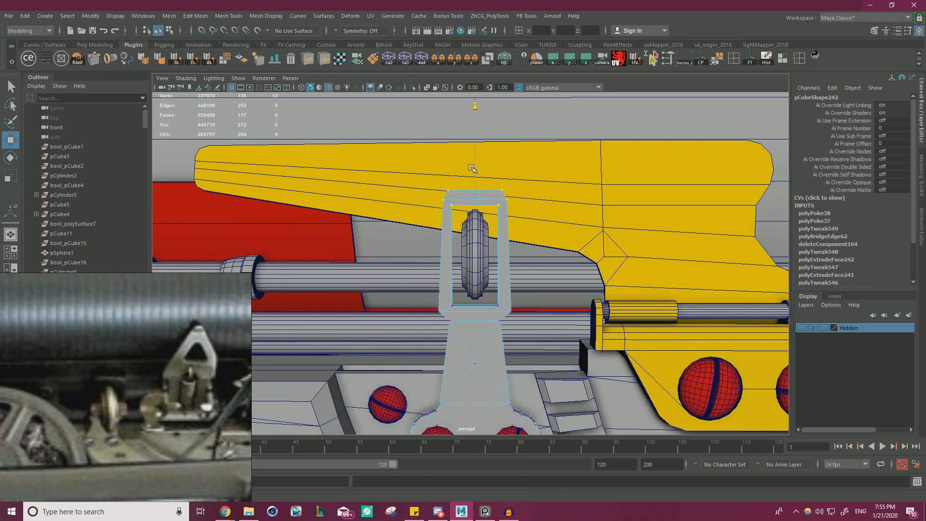
pyautogui.moveTo(471, 169); pyautogui.dragTo(468, 180)
pyautogui.hotkey('ctrl', 'z')
# Shorten the frame by scaling its upper and lower vertices together vertically, and narrow it slightly further
pyautogui.moveTo(409, 338); pyautogui.dragTo(530, 273)
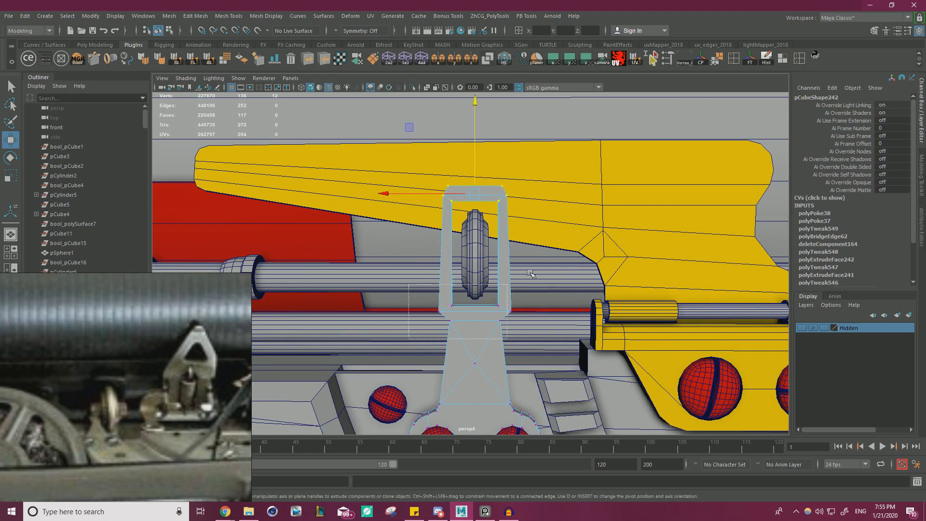
pyautogui.press('r')
pyautogui.moveTo(473, 179); pyautogui.dragTo(472, 187)
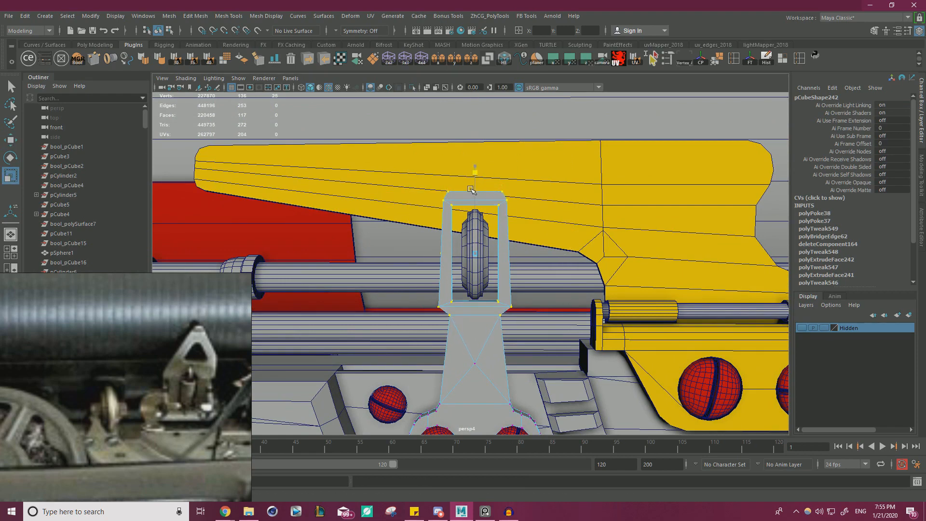
pyautogui.moveTo(426, 252); pyautogui.dragTo(432, 253)
pyautogui.scroll(-1, 441, 268)
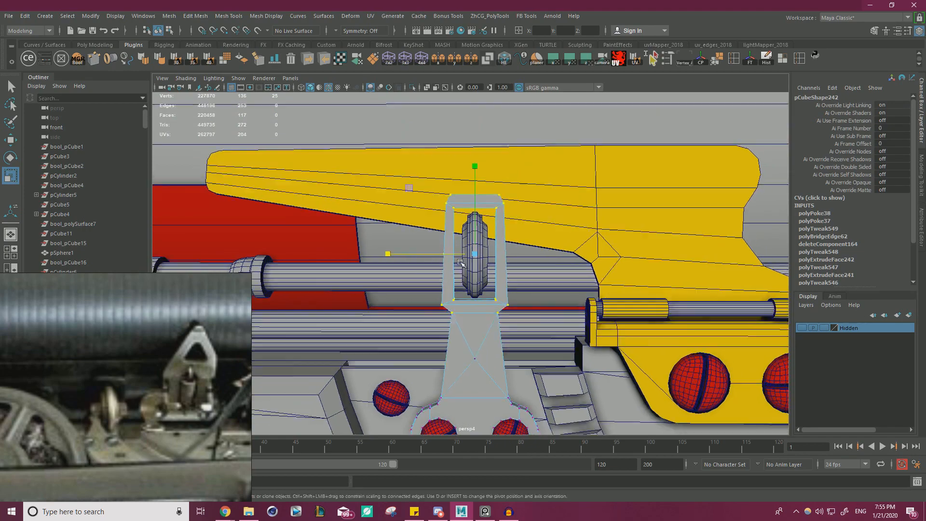
# Examine the wheel's size and clearance within the frame opening from the side and the front
pyautogui.keyDown('alt'); pyautogui.moveTo(449, 283); pyautogui.dragTo(452, 245, button='middle'); pyautogui.keyUp('alt')
pyautogui.keyDown('alt'); pyautogui.moveTo(475, 225); pyautogui.dragTo(504, 211); pyautogui.keyUp('alt')
pyautogui.scroll(4, 508, 229)
pyautogui.moveTo(503, 211); pyautogui.dragTo(529, 189, button='right')
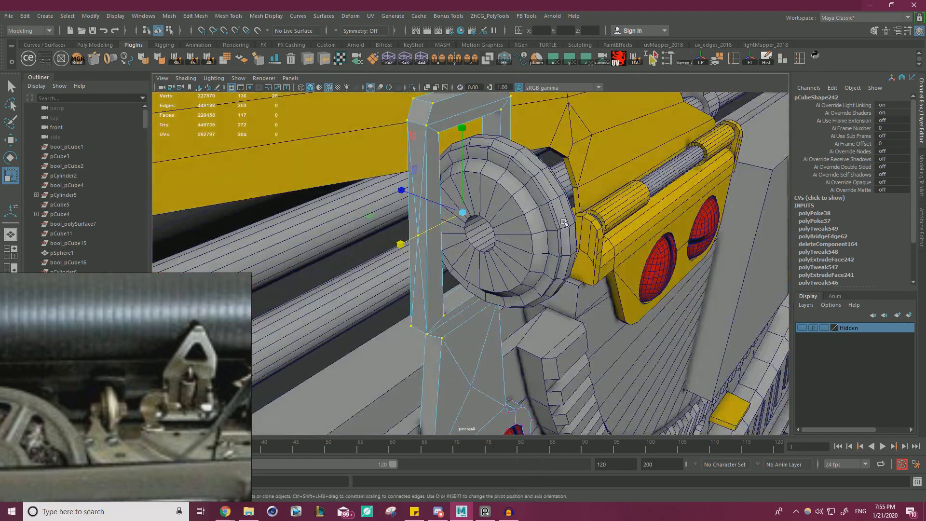
pyautogui.keyDown('alt'); pyautogui.moveTo(529, 193); pyautogui.dragTo(492, 220); pyautogui.keyUp('alt')
pyautogui.click(571, 212)
pyautogui.scroll(-6, 490, 220)
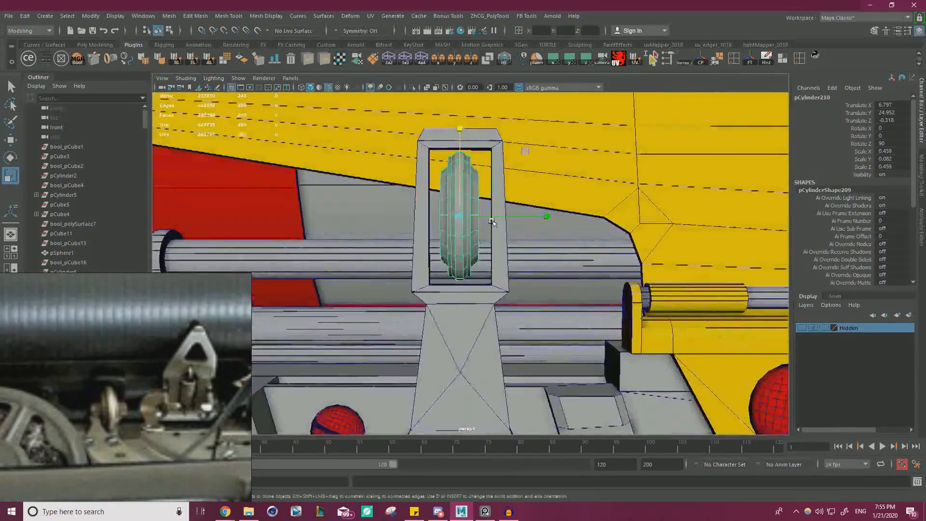
pyautogui.scroll(4, 463, 221)
pyautogui.keyDown('alt'); pyautogui.moveTo(458, 235); pyautogui.dragTo(515, 282, button='middle'); pyautogui.keyUp('alt')
pyautogui.scroll(3, 496, 263)
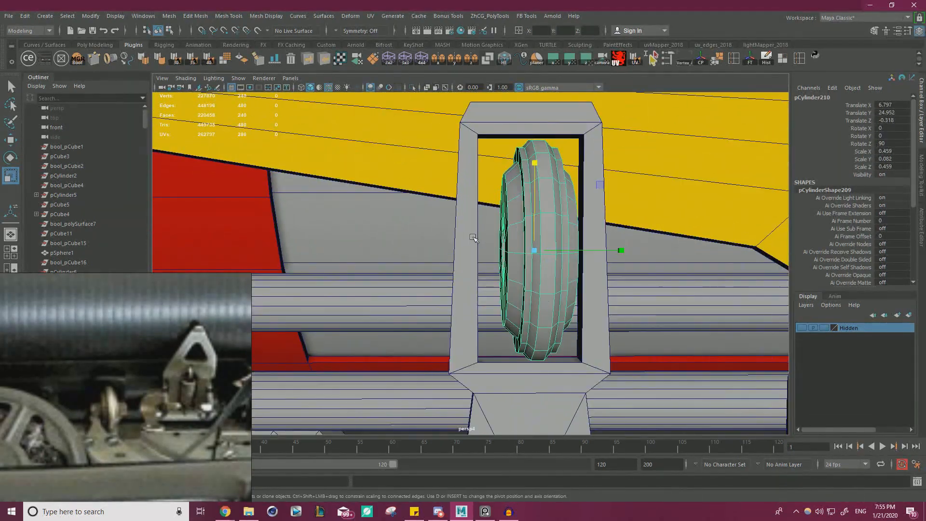
# Thicken the frame's side bars by scaling the two inner side faces of the opening toward each other
pyautogui.moveTo(467, 232); pyautogui.dragTo(467, 254, button='right')
pyautogui.keyDown('alt'); pyautogui.moveTo(468, 250); pyautogui.dragTo(417, 263); pyautogui.keyUp('alt')
pyautogui.click(477, 174)
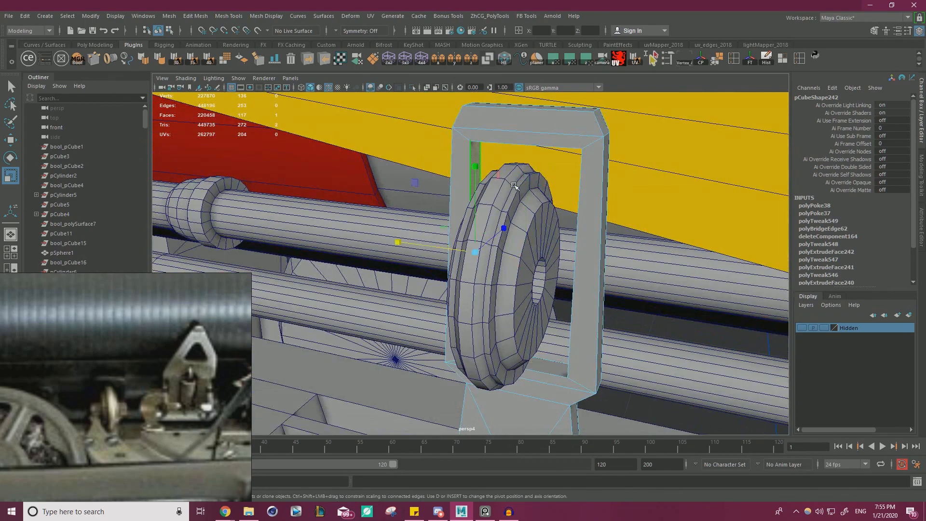
pyautogui.keyDown('alt'); pyautogui.moveTo(478, 174); pyautogui.dragTo(591, 193); pyautogui.keyUp('alt')
pyautogui.moveTo(444, 258); pyautogui.dragTo(454, 257)
pyautogui.keyDown('alt'); pyautogui.moveTo(510, 252); pyautogui.dragTo(470, 252); pyautogui.keyUp('alt')
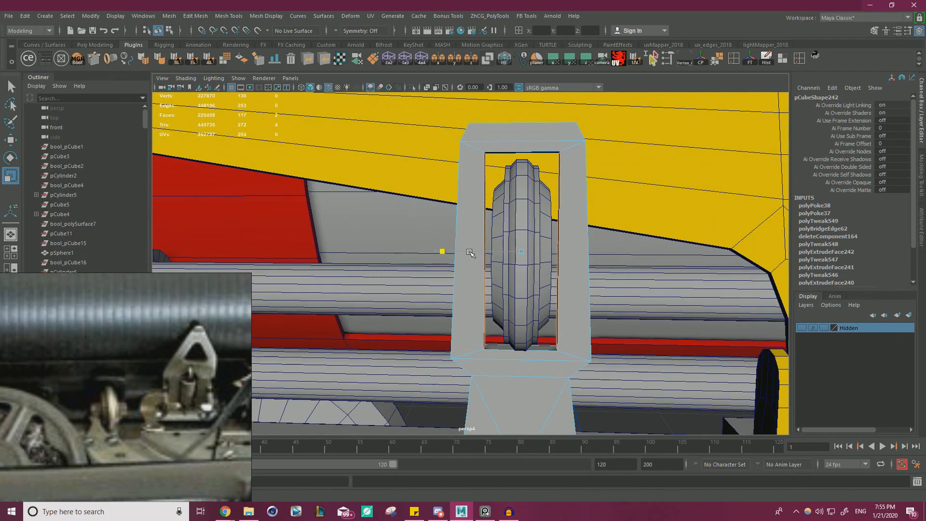
pyautogui.keyDown('alt'); pyautogui.moveTo(484, 253); pyautogui.dragTo(476, 182); pyautogui.keyUp('alt')
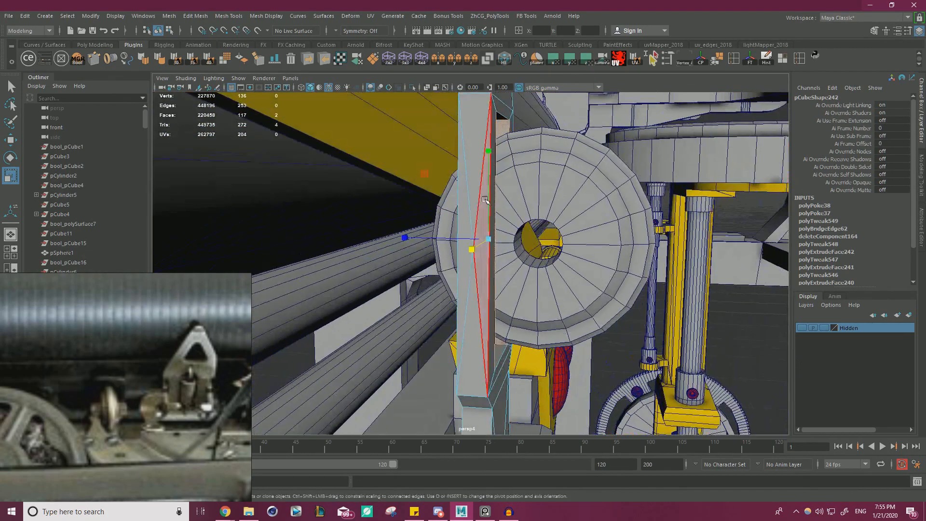
# Delete the leftover diagonal edges and poked centre point from the outer side face of the frame's bar
pyautogui.moveTo(476, 181); pyautogui.dragTo(467, 155, button='right')
pyautogui.click(479, 207)
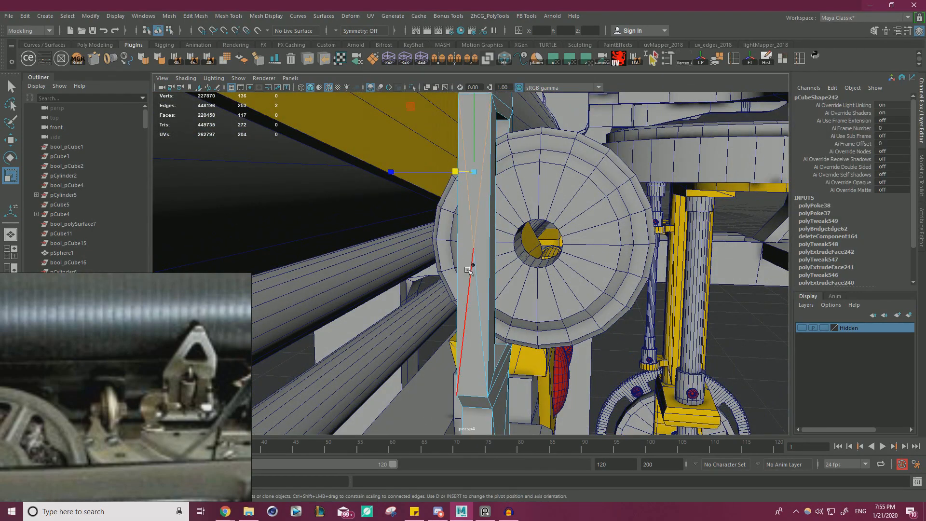
pyautogui.hotkey('ctrl', 'Delete')
pyautogui.press('w')
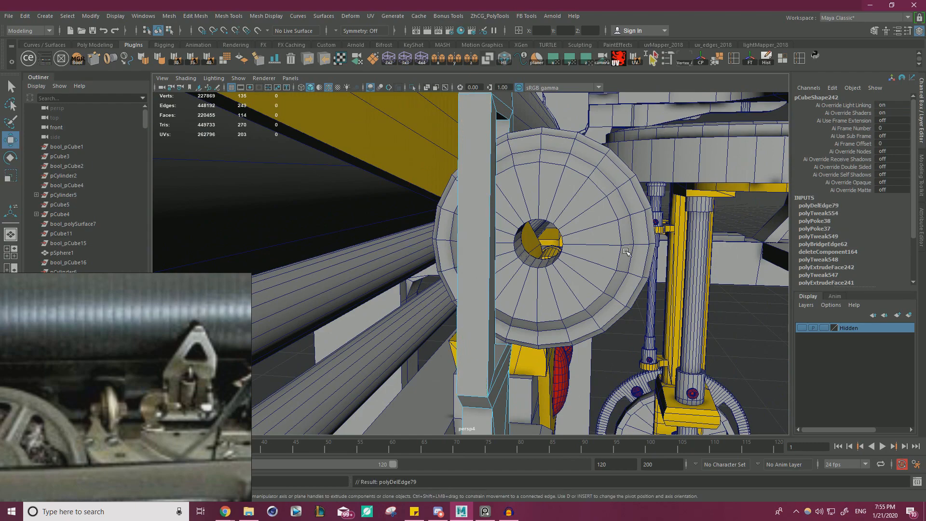
# Narrow the neck's base by scaling its two lower corners toward each other, and raise them slightly
pyautogui.keyDown('alt'); pyautogui.moveTo(625, 252); pyautogui.dragTo(482, 245); pyautogui.keyUp('alt')
pyautogui.keyDown('alt'); pyautogui.moveTo(482, 245); pyautogui.dragTo(455, 254, button='right'); pyautogui.keyUp('alt')
pyautogui.keyDown('alt'); pyautogui.moveTo(455, 254); pyautogui.dragTo(466, 210, button='middle'); pyautogui.keyUp('alt')
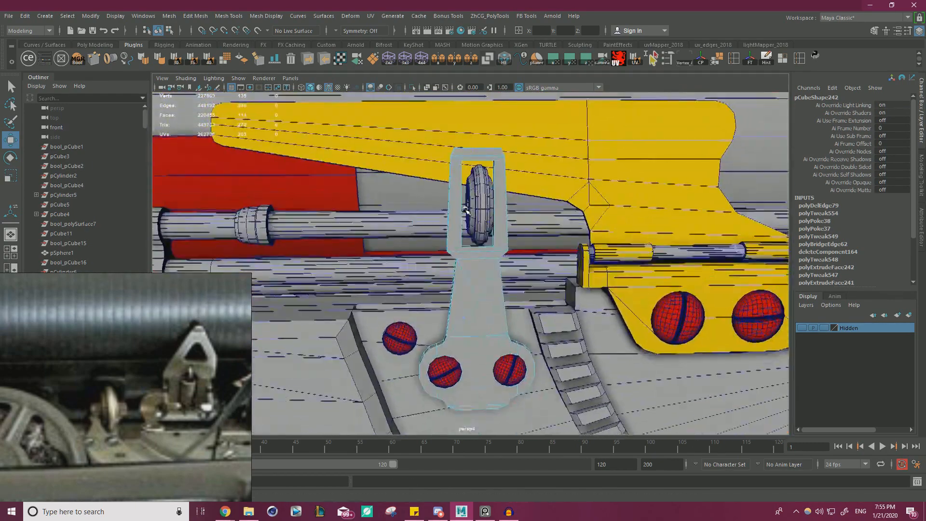
pyautogui.keyDown('alt'); pyautogui.moveTo(466, 210); pyautogui.dragTo(381, 226, button='right'); pyautogui.keyUp('alt')
pyautogui.keyDown('alt'); pyautogui.moveTo(409, 232); pyautogui.dragTo(444, 246); pyautogui.keyUp('alt')
pyautogui.keyDown('alt'); pyautogui.moveTo(444, 246); pyautogui.dragTo(574, 265, button='right'); pyautogui.keyUp('alt')
pyautogui.keyDown('alt'); pyautogui.moveTo(473, 270); pyautogui.dragTo(447, 284); pyautogui.keyUp('alt')
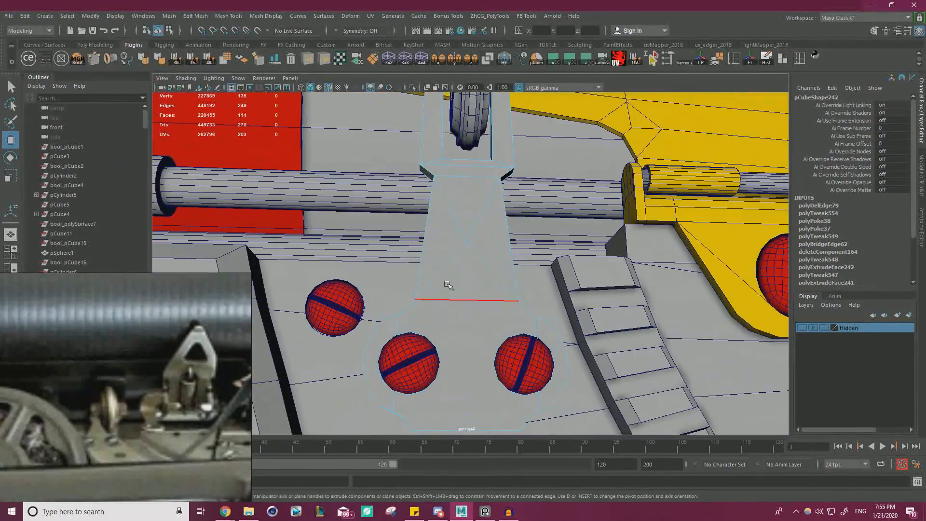
pyautogui.moveTo(446, 234); pyautogui.dragTo(394, 223, button='right')
pyautogui.keyDown('alt'); pyautogui.moveTo(398, 266); pyautogui.dragTo(412, 292); pyautogui.keyUp('alt')
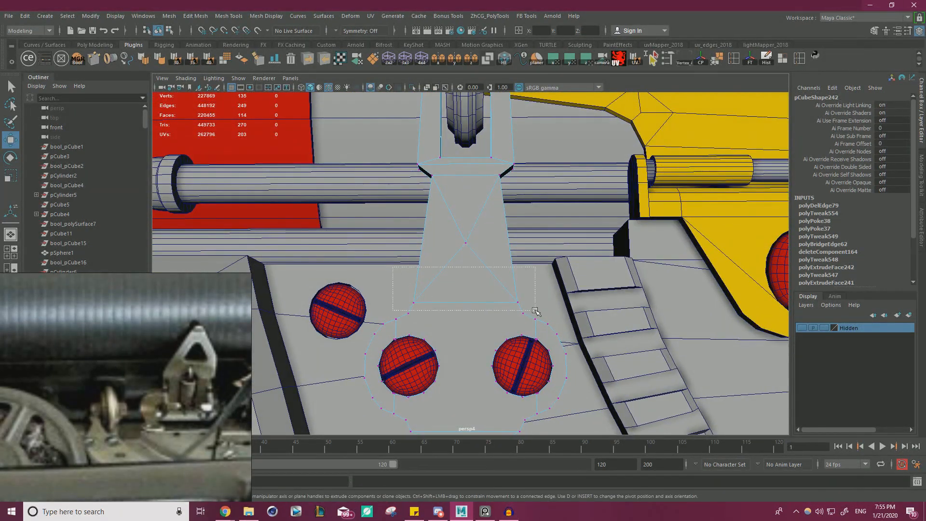
pyautogui.moveTo(535, 311); pyautogui.dragTo(535, 311)
pyautogui.press('r')
pyautogui.moveTo(393, 304); pyautogui.dragTo(397, 305)
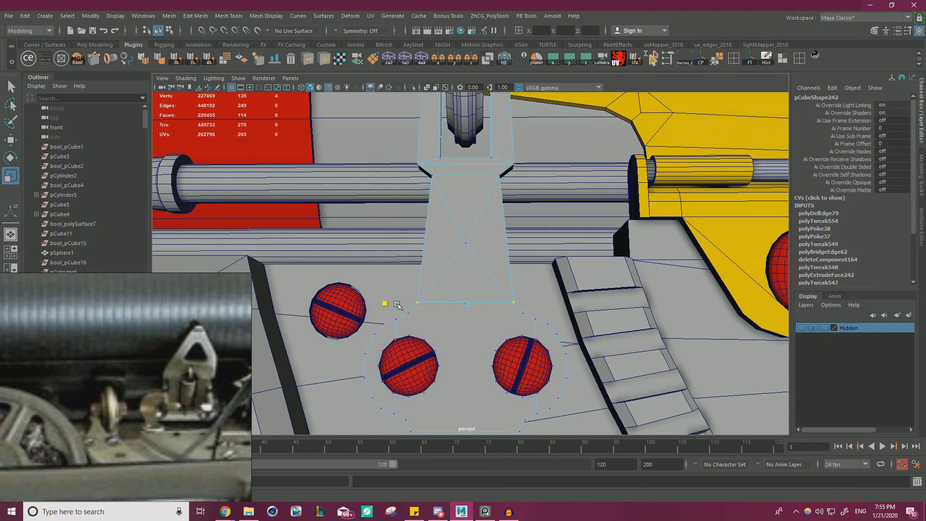
pyautogui.press('w')
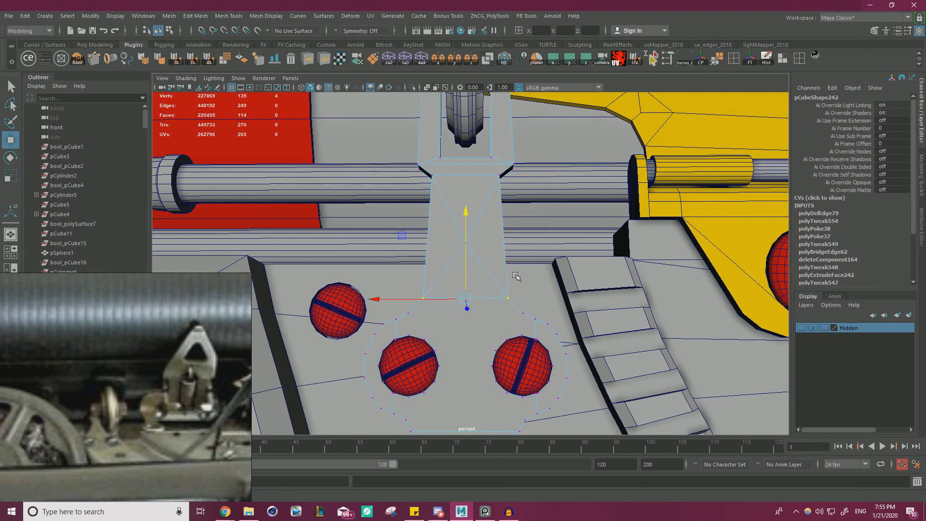
pyautogui.keyDown('alt'); pyautogui.moveTo(516, 276); pyautogui.dragTo(430, 261, button='right'); pyautogui.keyUp('alt')
pyautogui.keyDown('alt'); pyautogui.moveTo(431, 260); pyautogui.dragTo(466, 239); pyautogui.keyUp('alt')
pyautogui.moveTo(466, 238); pyautogui.dragTo(492, 212, button='right')
# Taper the frame slightly by scaling its upper vertices narrower horizontally
pyautogui.keyDown('alt'); pyautogui.moveTo(487, 220); pyautogui.dragTo(537, 265); pyautogui.keyUp('alt')
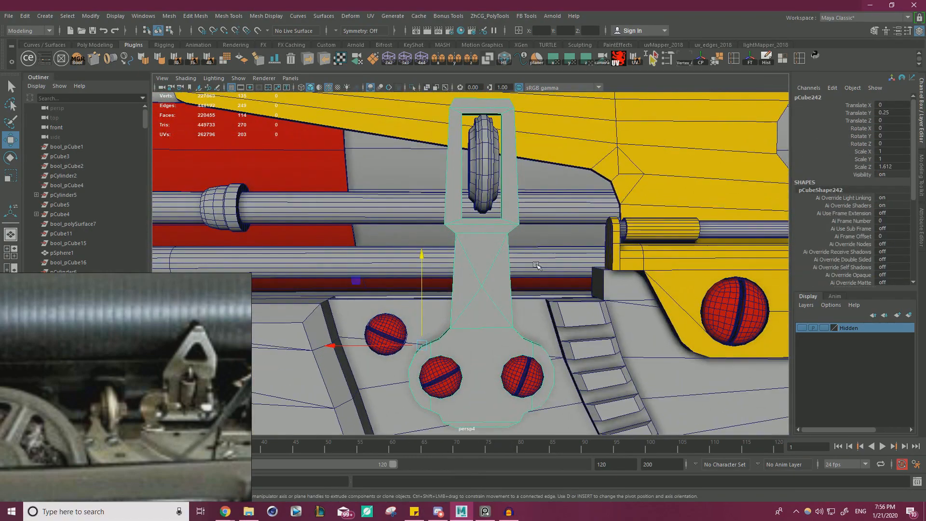
pyautogui.keyDown('alt'); pyautogui.moveTo(509, 247); pyautogui.dragTo(516, 301, button='middle'); pyautogui.keyUp('alt')
pyautogui.moveTo(469, 157); pyautogui.dragTo(425, 153, button='right')
pyautogui.moveTo(415, 136); pyautogui.dragTo(569, 179)
pyautogui.press('r')
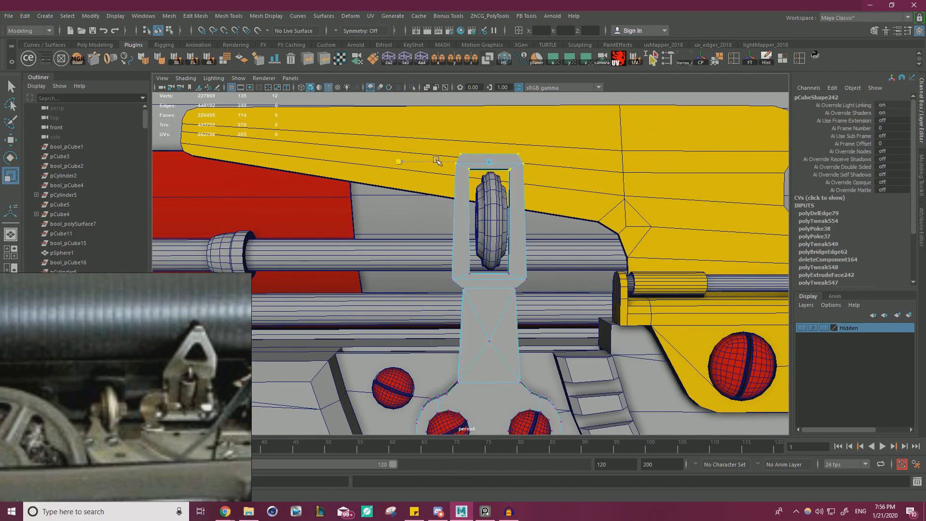
pyautogui.press('w')
pyautogui.moveTo(461, 197); pyautogui.dragTo(490, 181, button='right')
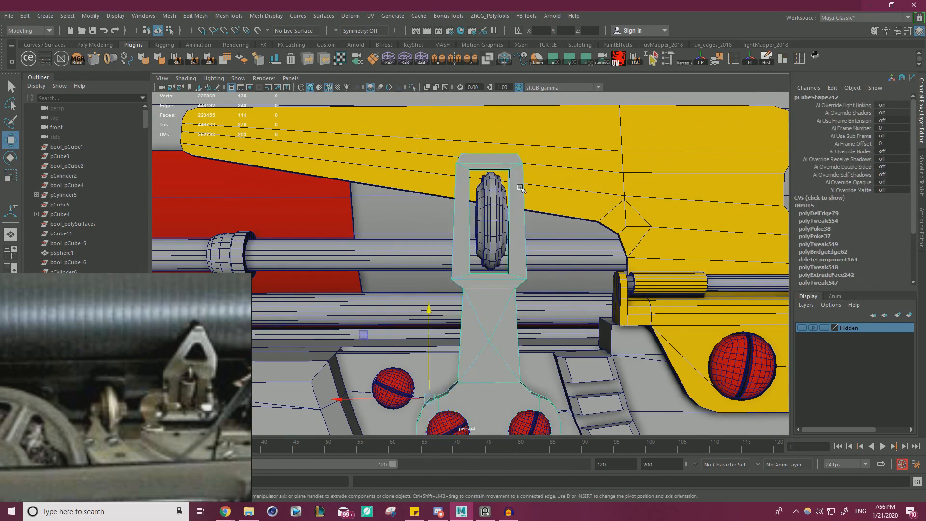
# Duplicate the thin grey rod of the yellow hinge and move the copy across to the wheel
pyautogui.keyDown('alt'); pyautogui.moveTo(506, 251); pyautogui.dragTo(569, 283); pyautogui.keyUp('alt')
pyautogui.keyDown('alt'); pyautogui.moveTo(569, 284); pyautogui.dragTo(538, 222, button='middle'); pyautogui.keyUp('alt')
pyautogui.scroll(-2, 538, 222)
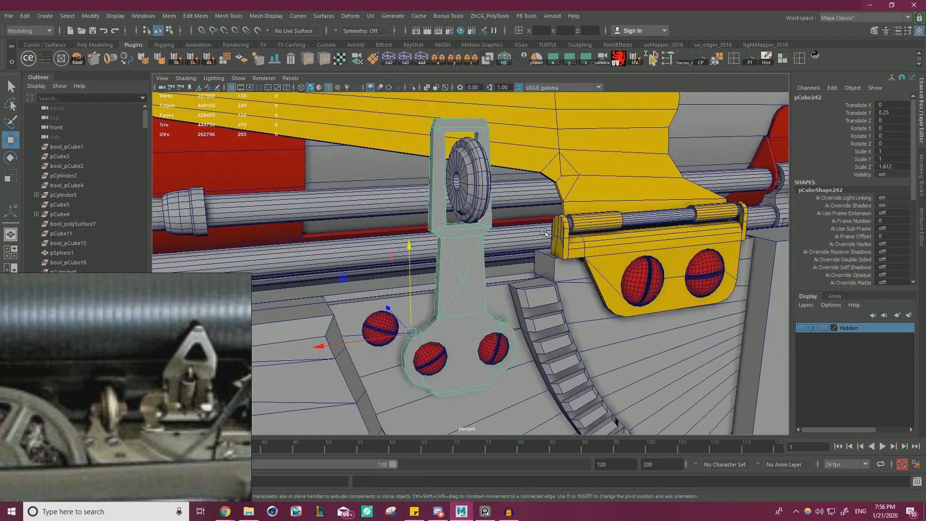
pyautogui.click(636, 218)
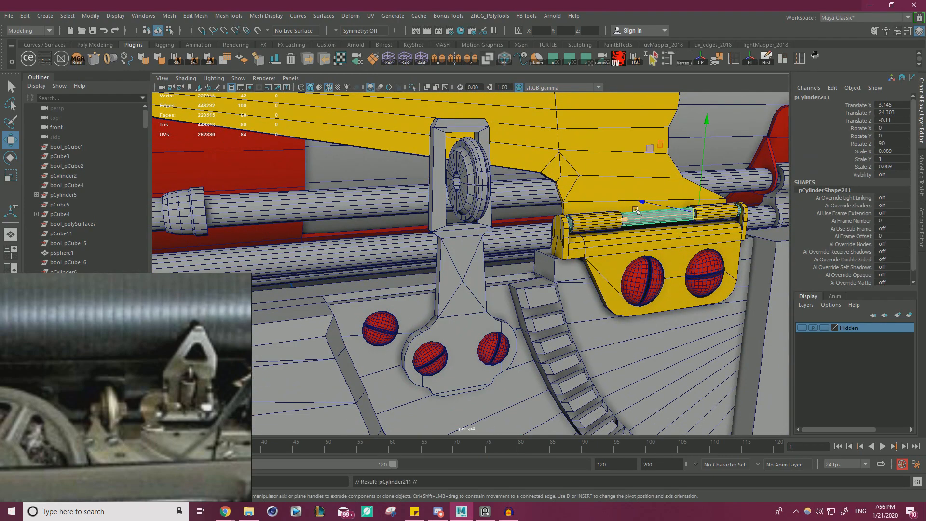
pyautogui.keyDown('alt'); pyautogui.moveTo(680, 200); pyautogui.dragTo(501, 110); pyautogui.keyUp('alt')
pyautogui.scroll(3, 506, 154)
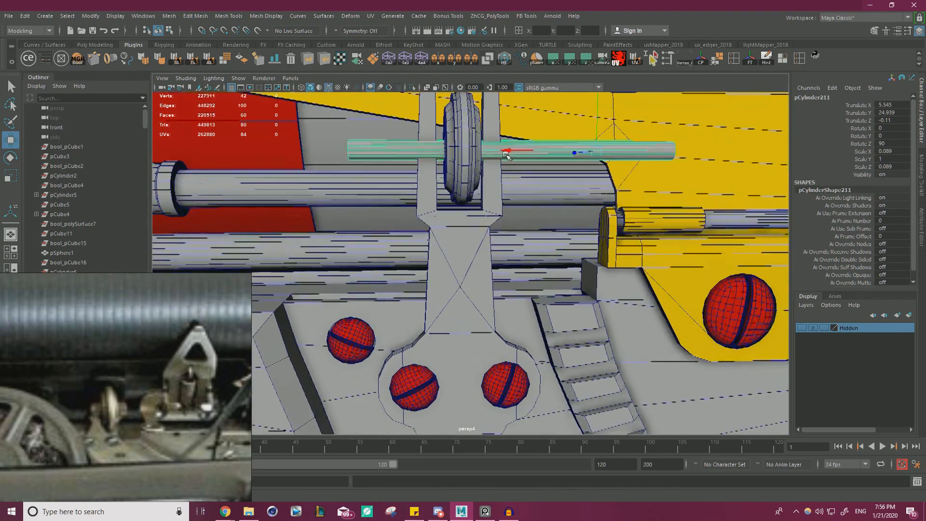
# Align the duplicated rod with the wheel's bore and centre it, at Translate X 6.037, Y 24.952 and Z -0.318
pyautogui.keyDown('alt'); pyautogui.moveTo(506, 154); pyautogui.dragTo(586, 222); pyautogui.keyUp('alt')
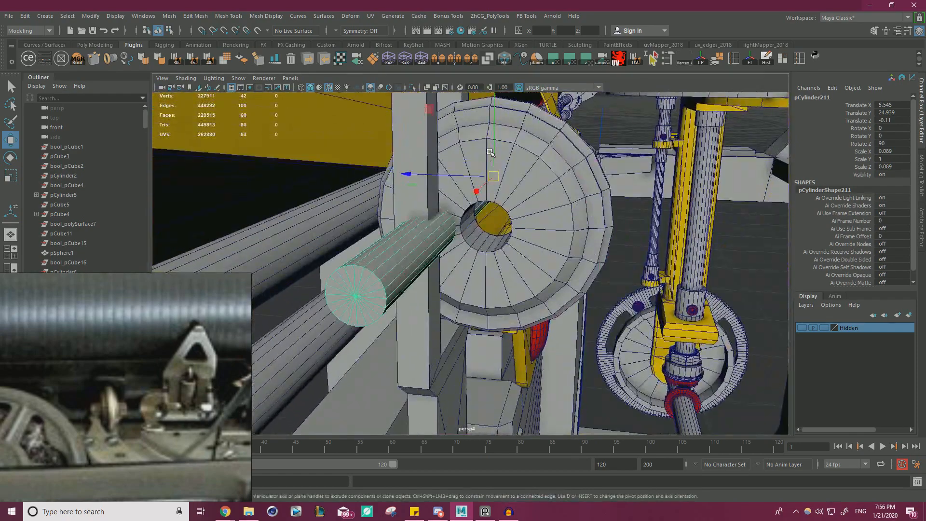
pyautogui.moveTo(490, 153); pyautogui.dragTo(461, 227)
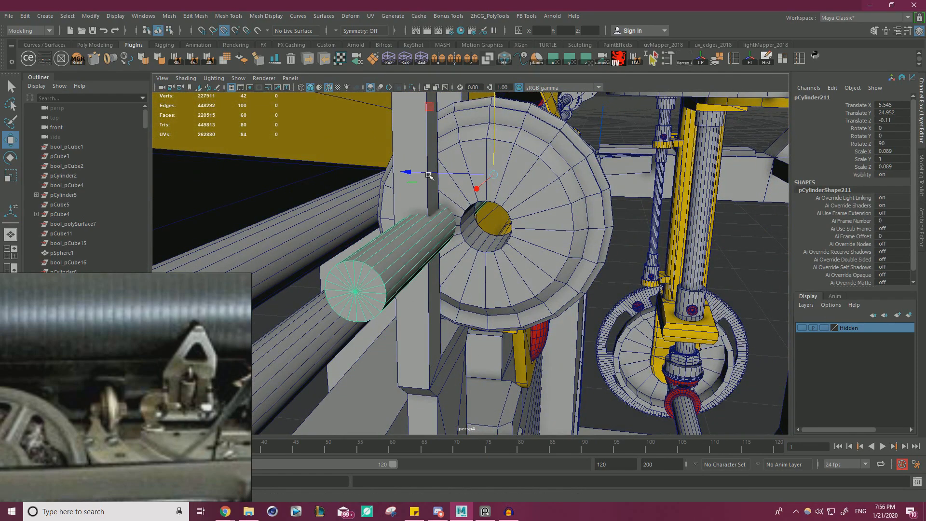
pyautogui.moveTo(429, 174); pyautogui.dragTo(522, 214)
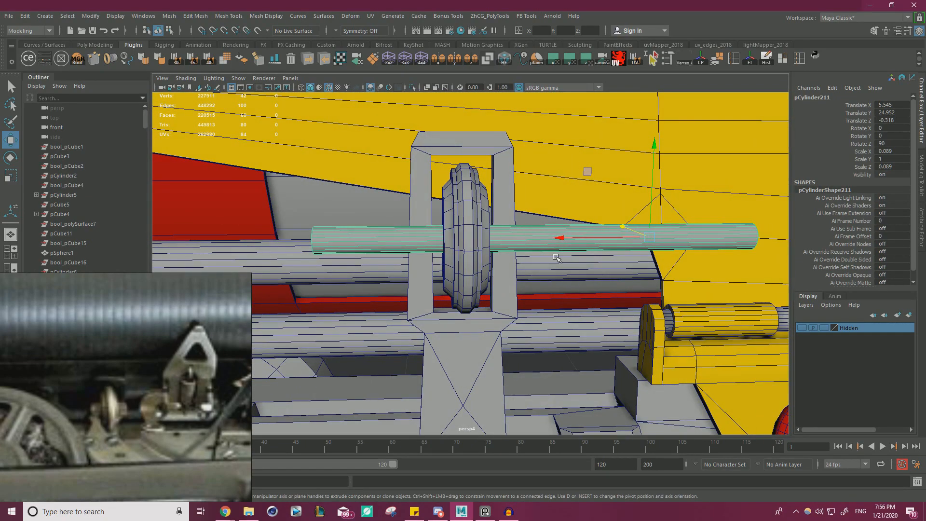
pyautogui.moveTo(578, 245); pyautogui.dragTo(455, 400)
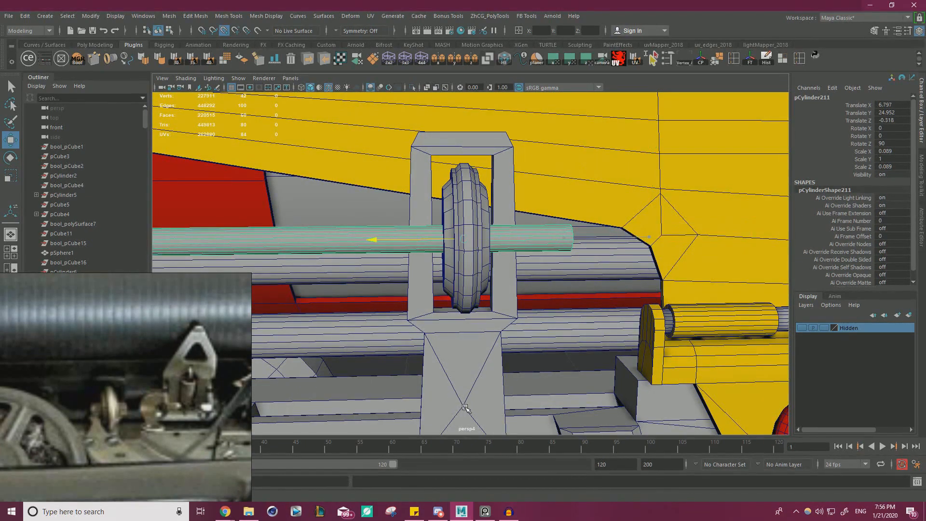
pyautogui.keyDown('alt'); pyautogui.moveTo(569, 197); pyautogui.dragTo(578, 171, button='middle'); pyautogui.keyUp('alt')
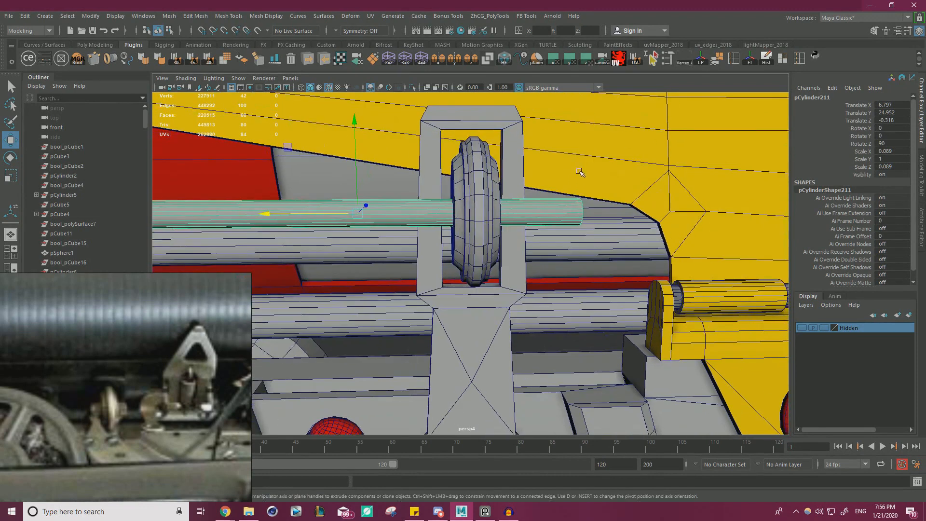
pyautogui.moveTo(284, 210); pyautogui.dragTo(426, 296)
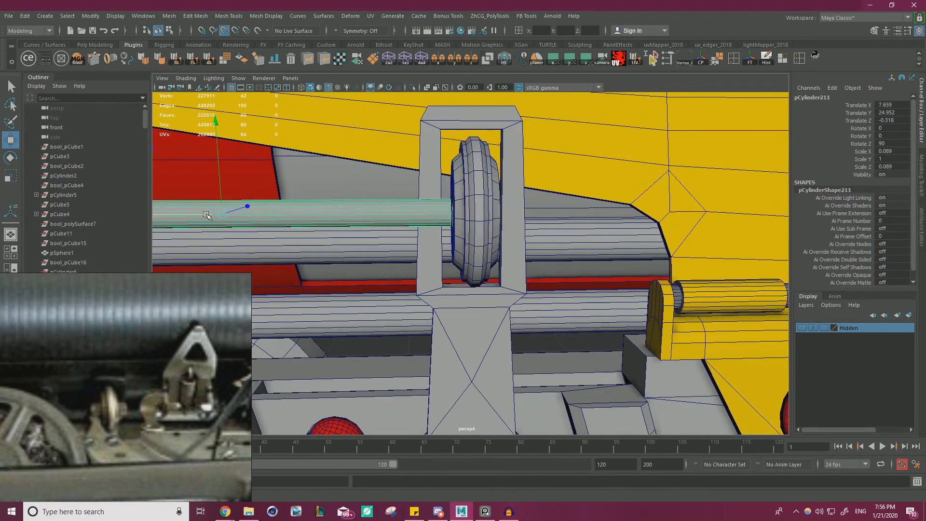
pyautogui.moveTo(422, 305); pyautogui.dragTo(472, 382)
pyautogui.keyDown('alt'); pyautogui.moveTo(497, 347); pyautogui.dragTo(385, 261); pyautogui.keyUp('alt')
# Shorten the rod to about the frame's width, at Scale Y 0.236, as the wheel's axle
pyautogui.press('r')
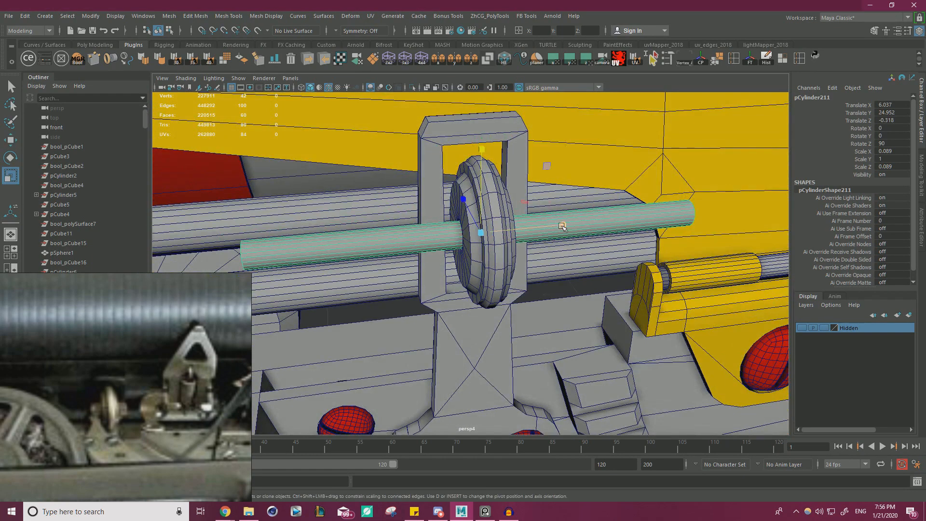
pyautogui.moveTo(562, 226); pyautogui.dragTo(563, 277)
pyautogui.click(439, 226)
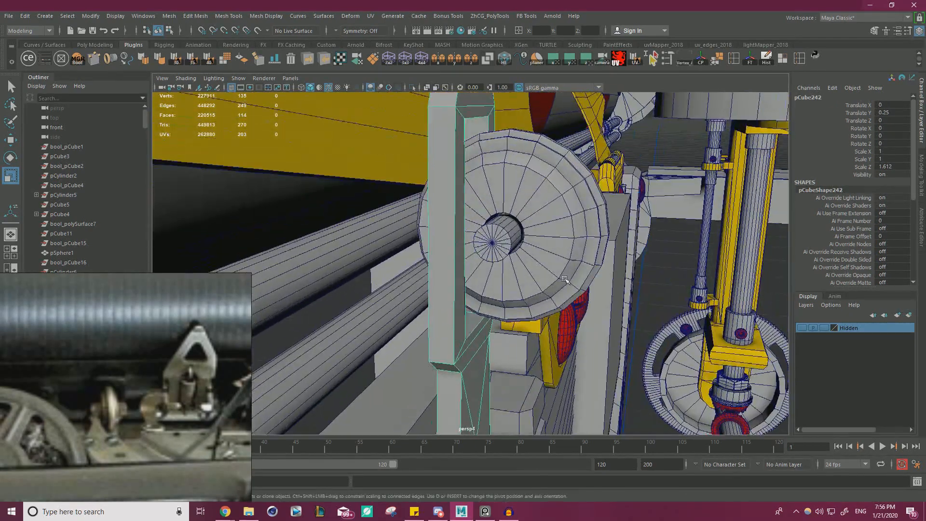
# Move the wheel and its axle together along the depth axis to Translate Z -0.241
pyautogui.click(497, 240)
pyautogui.keyDown('shift'); pyautogui.click(563, 237); pyautogui.keyUp('shift')
pyautogui.keyDown('alt'); pyautogui.moveTo(562, 237); pyautogui.dragTo(575, 232); pyautogui.keyUp('alt')
pyautogui.press('w')
pyautogui.moveTo(464, 222); pyautogui.dragTo(521, 235)
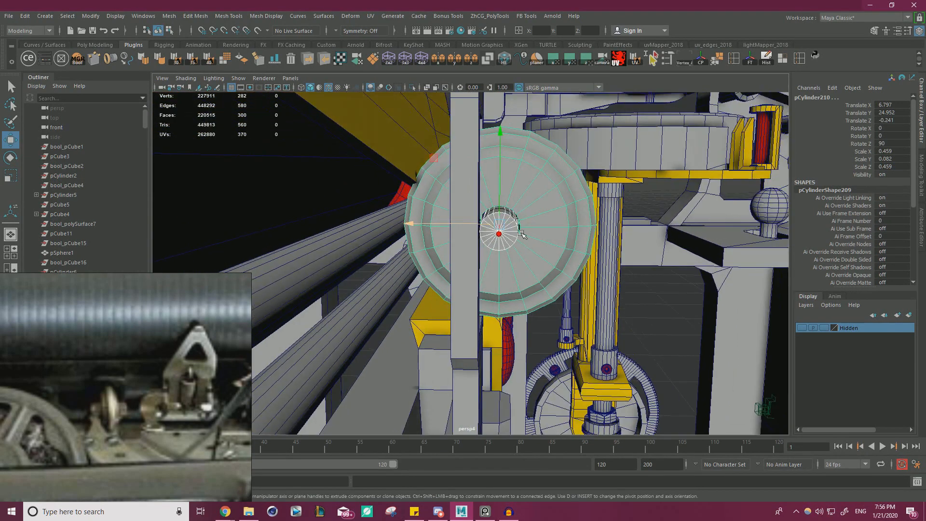
# Scale down the wheel's diameter slightly, leaving out the axle
pyautogui.press('r')
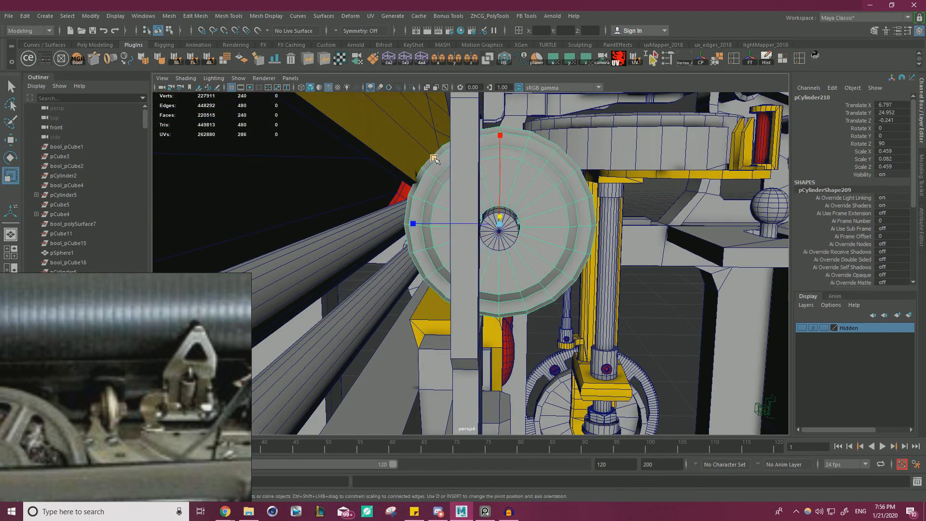
pyautogui.moveTo(434, 159); pyautogui.dragTo(436, 160, button='middle')
pyautogui.moveTo(434, 160); pyautogui.dragTo(608, 174)
# Shorten the frame around the smaller wheel by lowering its upper vertices and raising its lower vertices
pyautogui.click(420, 165)
pyautogui.moveTo(420, 165); pyautogui.dragTo(379, 165, button='right')
pyautogui.keyDown('alt'); pyautogui.moveTo(378, 164); pyautogui.dragTo(397, 164); pyautogui.keyUp('alt')
pyautogui.moveTo(348, 102); pyautogui.dragTo(576, 179)
pyautogui.press('w')
pyautogui.moveTo(459, 131); pyautogui.dragTo(459, 140)
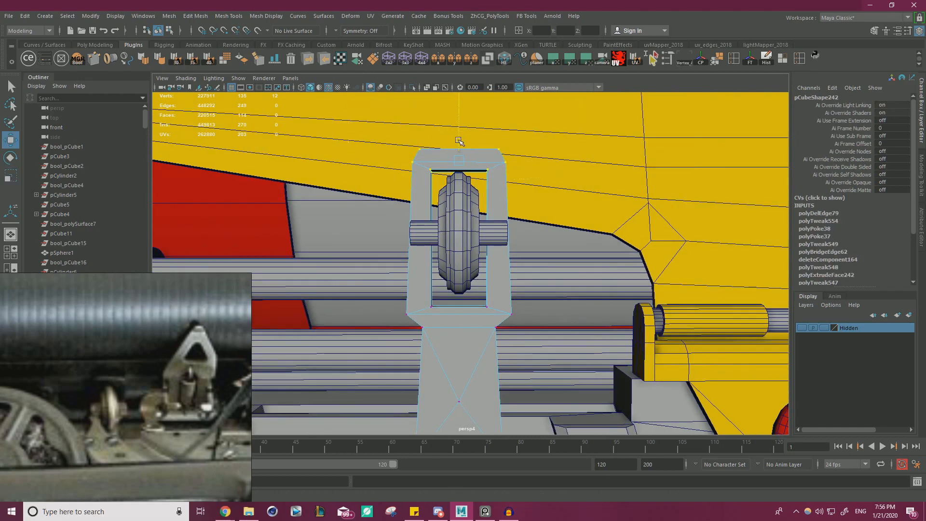
pyautogui.keyDown('alt'); pyautogui.moveTo(471, 196); pyautogui.dragTo(470, 190); pyautogui.keyUp('alt')
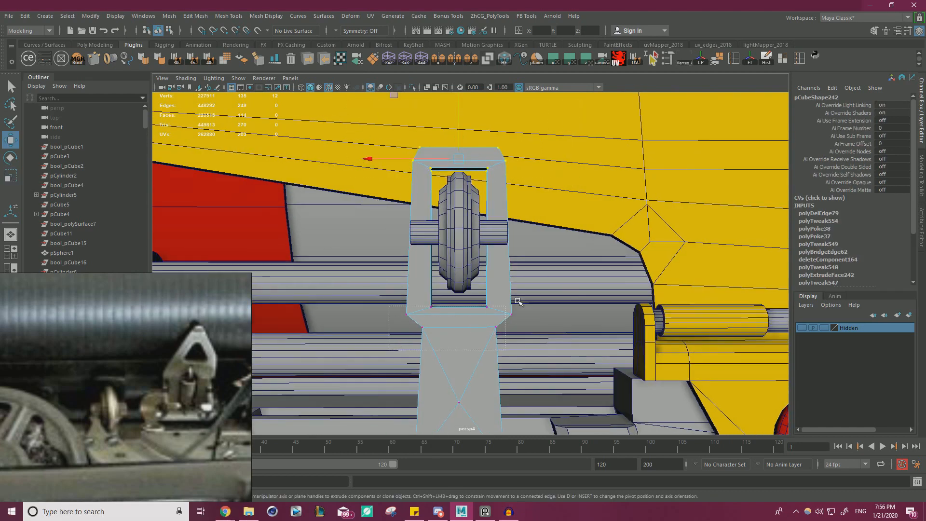
pyautogui.moveTo(456, 278); pyautogui.dragTo(514, 253)
pyautogui.scroll(-5, 462, 271)
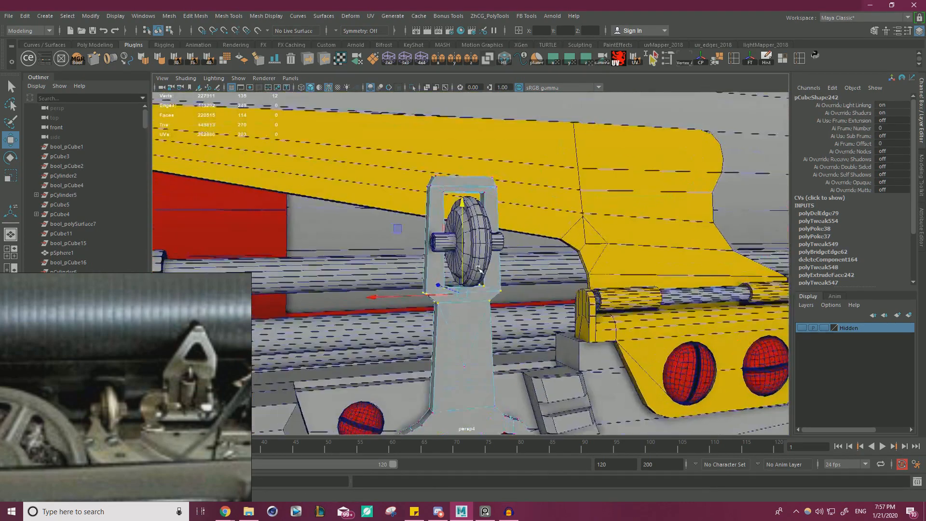
pyautogui.scroll(5, 514, 253)
pyautogui.moveTo(528, 225); pyautogui.dragTo(562, 210, button='right')
# Shorten the axle slightly along its length to Scale Y 0.227
pyautogui.keyDown('alt'); pyautogui.moveTo(540, 217); pyautogui.dragTo(472, 234); pyautogui.keyUp('alt')
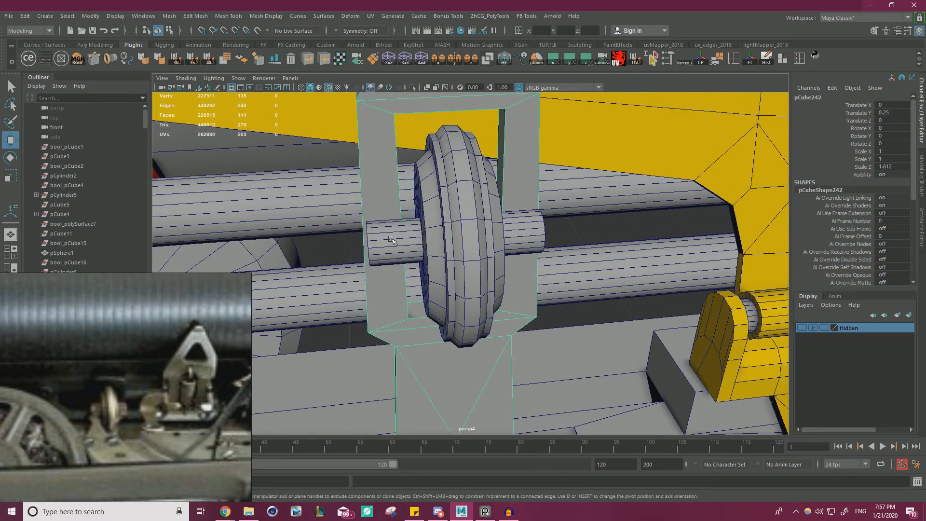
pyautogui.click(396, 243)
pyautogui.keyDown('alt'); pyautogui.moveTo(395, 242); pyautogui.dragTo(383, 233); pyautogui.keyUp('alt')
pyautogui.moveTo(383, 233); pyautogui.dragTo(340, 232, button='right')
pyautogui.moveTo(348, 205); pyautogui.dragTo(375, 266)
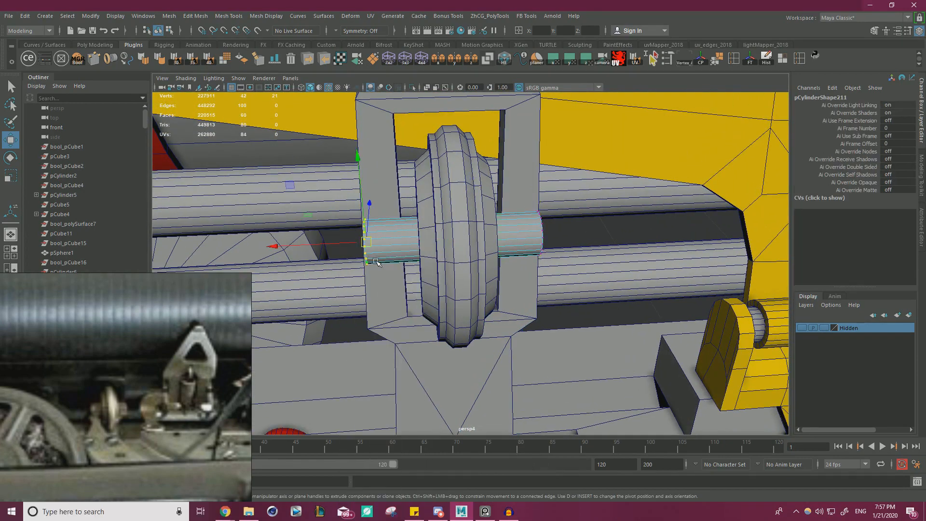
pyautogui.moveTo(521, 225); pyautogui.dragTo(555, 212, button='right')
pyautogui.press('r')
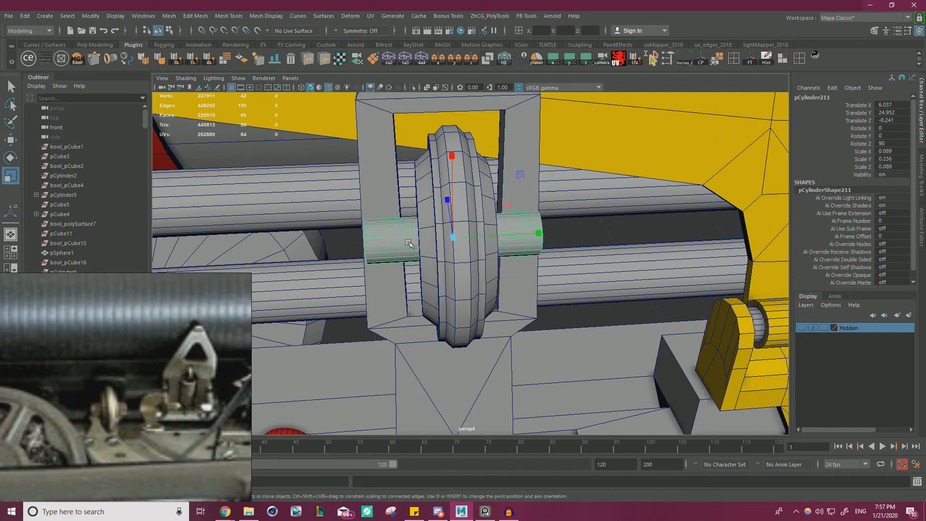
pyautogui.moveTo(537, 237); pyautogui.dragTo(534, 235)
pyautogui.keyDown('alt'); pyautogui.moveTo(381, 232); pyautogui.dragTo(441, 262); pyautogui.keyUp('alt')
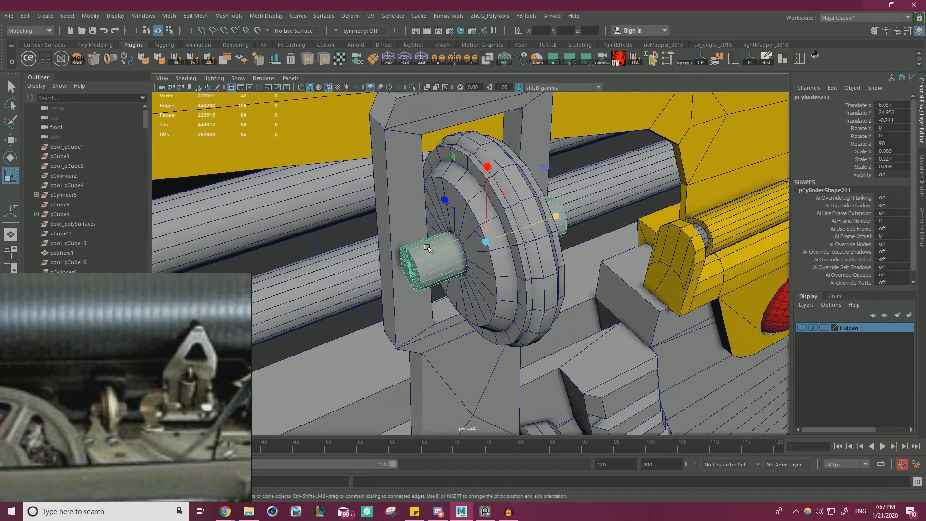
# Try shifting the vertices of the axle's near end along its length, and undo the move
pyautogui.moveTo(416, 234); pyautogui.dragTo(372, 234, button='right')
pyautogui.moveTo(364, 210); pyautogui.dragTo(443, 309)
pyautogui.press('w')
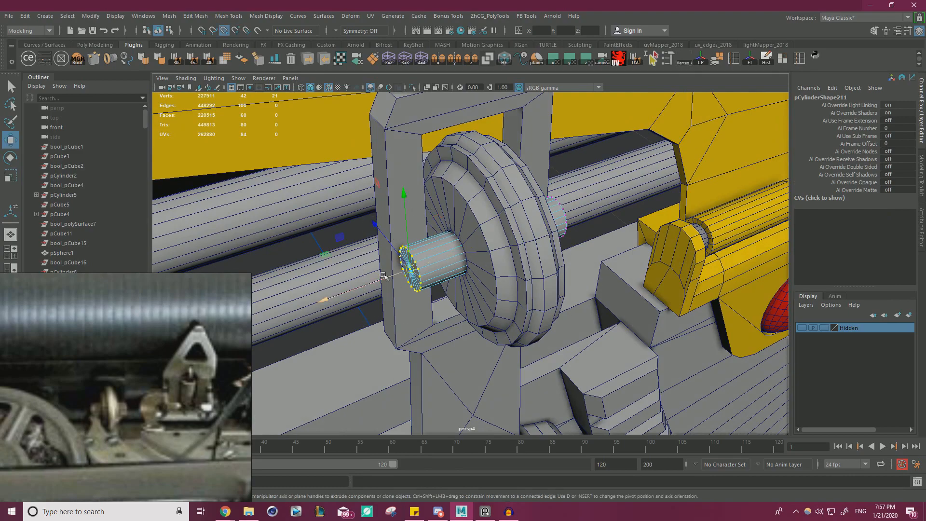
pyautogui.moveTo(383, 276); pyautogui.dragTo(446, 244)
pyautogui.hotkey('ctrl', 'z')
# Insert edge loops across both side bars of the frame, just above and below the axle, with Multi-Cut
pyautogui.click(449, 209)
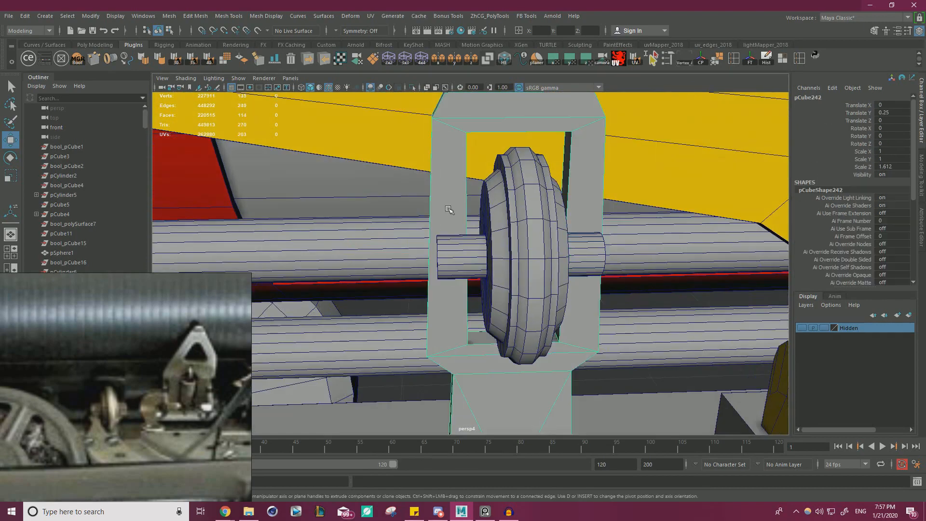
pyautogui.hotkey('ctrl', 'shift', 'x')
pyautogui.keyDown('alt'); pyautogui.moveTo(452, 297); pyautogui.dragTo(464, 271); pyautogui.keyUp('alt')
pyautogui.click(466, 269)
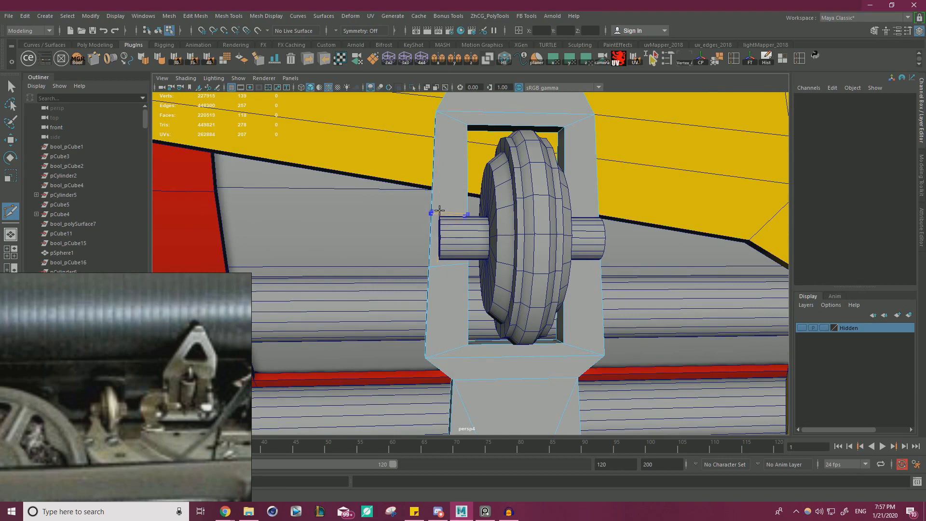
pyautogui.keyDown('ctrl'); pyautogui.click(439, 211); pyautogui.keyUp('ctrl')
pyautogui.keyDown('alt'); pyautogui.moveTo(445, 232); pyautogui.dragTo(420, 257); pyautogui.keyUp('alt')
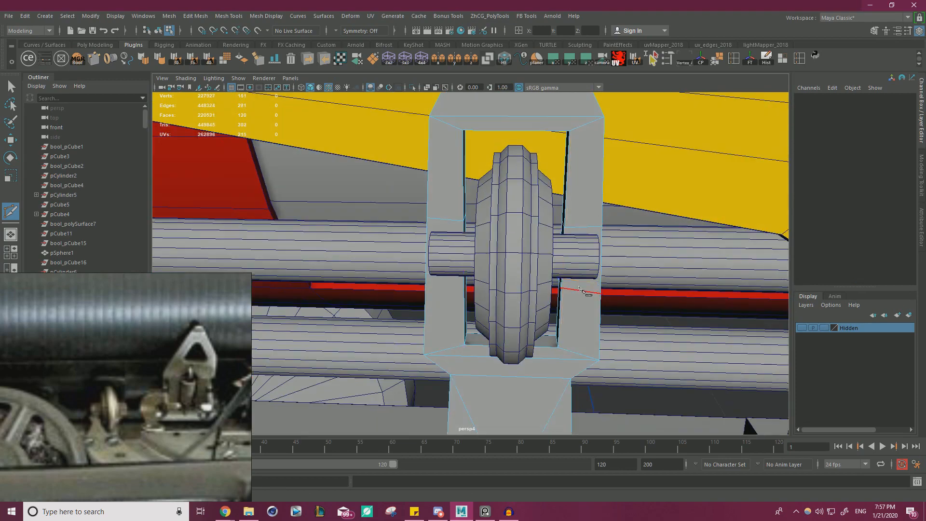
pyautogui.keyDown('alt'); pyautogui.moveTo(580, 289); pyautogui.dragTo(516, 266); pyautogui.keyUp('alt')
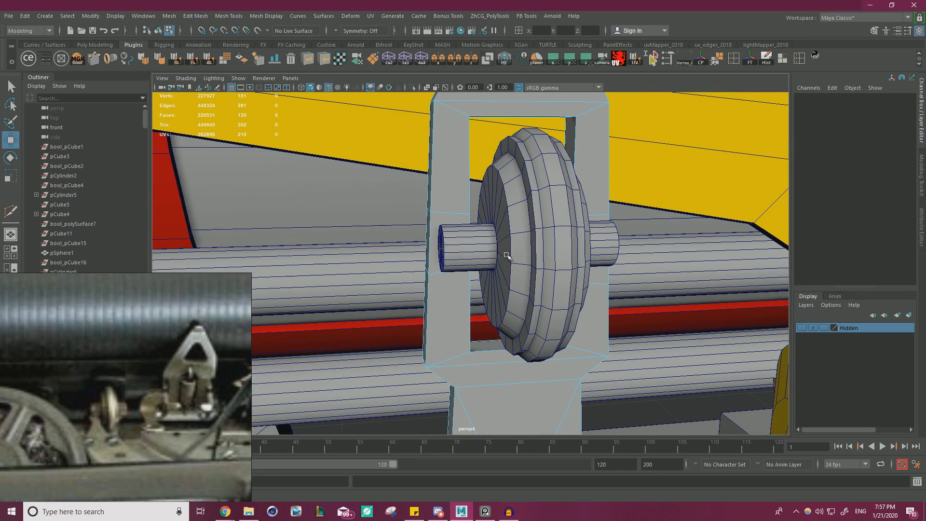
# Snap the edge loop above the axle on both side bars to the height of the axle's top
pyautogui.keyDown('alt'); pyautogui.moveTo(483, 252); pyautogui.dragTo(500, 262); pyautogui.keyUp('alt')
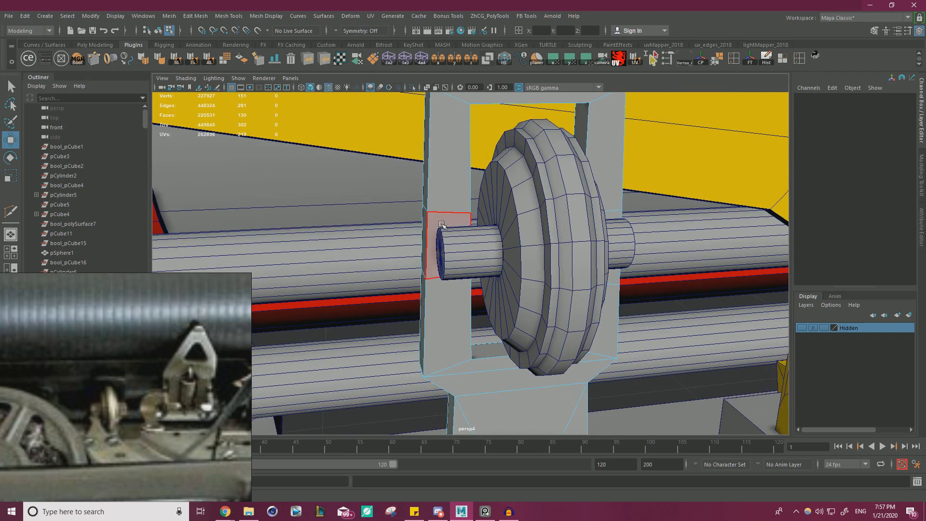
pyautogui.moveTo(451, 217); pyautogui.dragTo(452, 195, button='right')
pyautogui.doubleClick(447, 211)
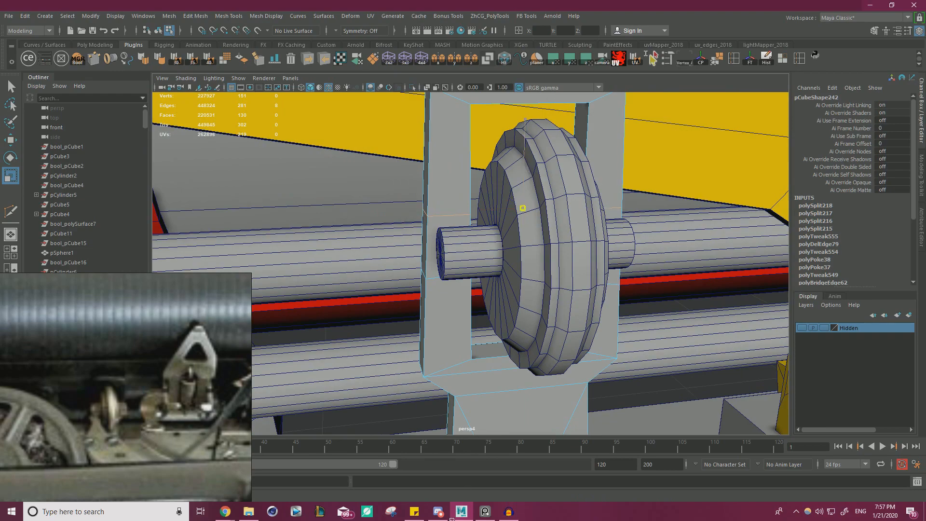
pyautogui.keyDown('alt'); pyautogui.moveTo(544, 183); pyautogui.dragTo(517, 251); pyautogui.keyUp('alt')
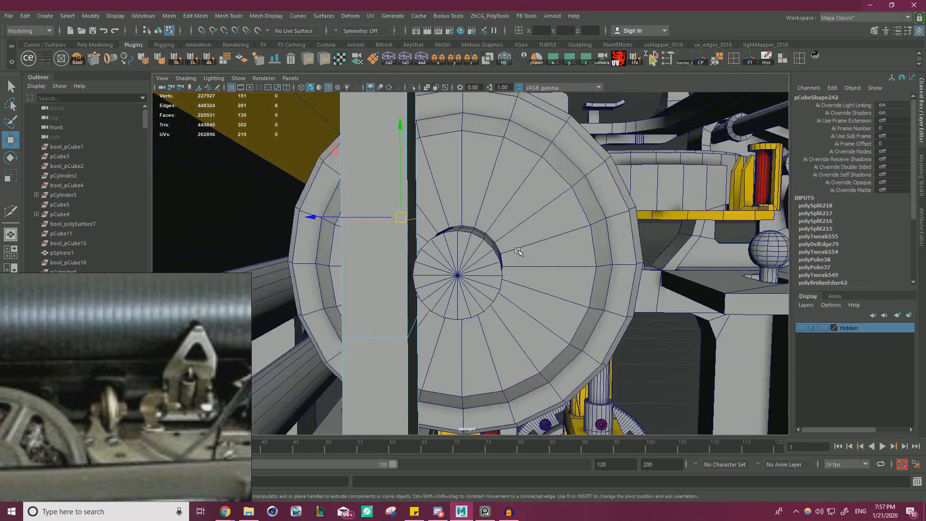
pyautogui.moveTo(399, 184); pyautogui.dragTo(456, 232)
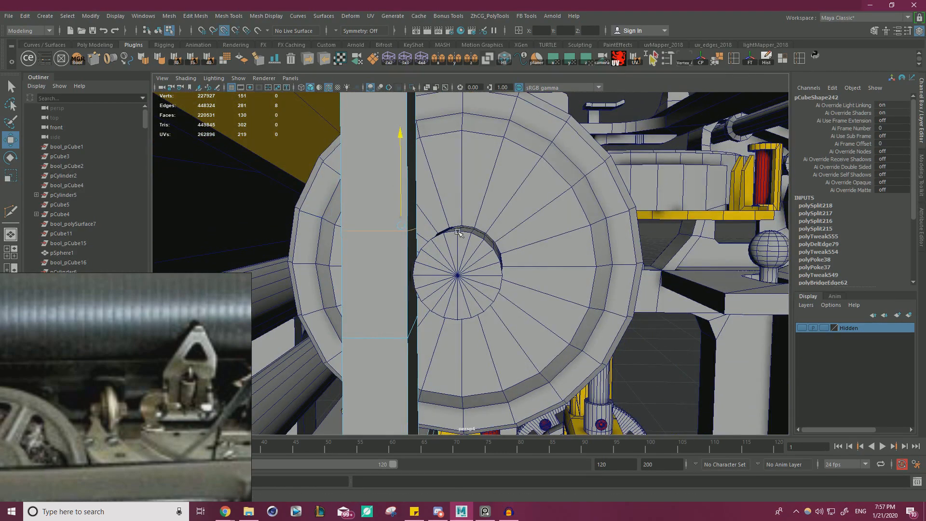
# Flatten the edge loop below the axle on both side bars vertically and snap it to the axle's underside
pyautogui.keyDown('alt'); pyautogui.moveTo(375, 342); pyautogui.dragTo(550, 315); pyautogui.keyUp('alt')
pyautogui.press('r')
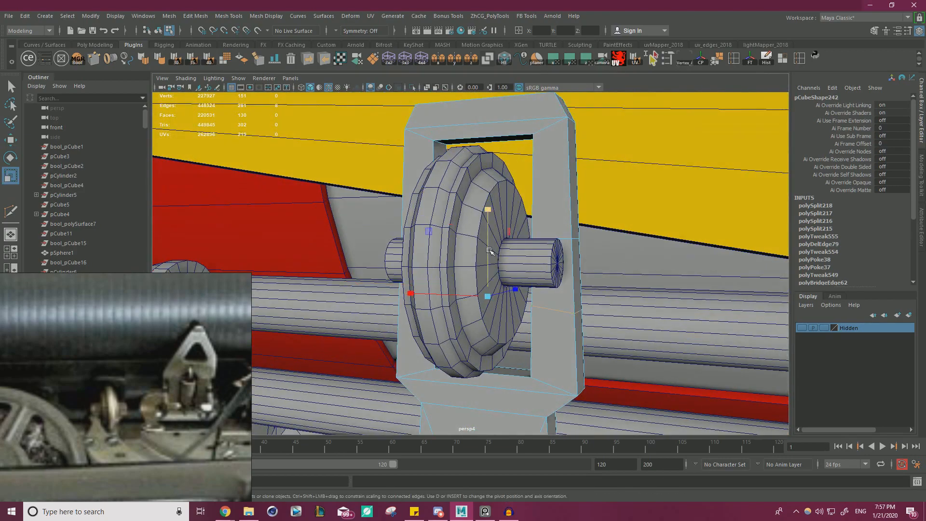
pyautogui.moveTo(488, 208); pyautogui.dragTo(466, 415)
pyautogui.press('w')
pyautogui.keyDown('alt'); pyautogui.moveTo(554, 381); pyautogui.dragTo(507, 385); pyautogui.keyUp('alt')
pyautogui.keyDown('alt'); pyautogui.moveTo(506, 385); pyautogui.dragTo(561, 387, button='right'); pyautogui.keyUp('alt')
pyautogui.press('w')
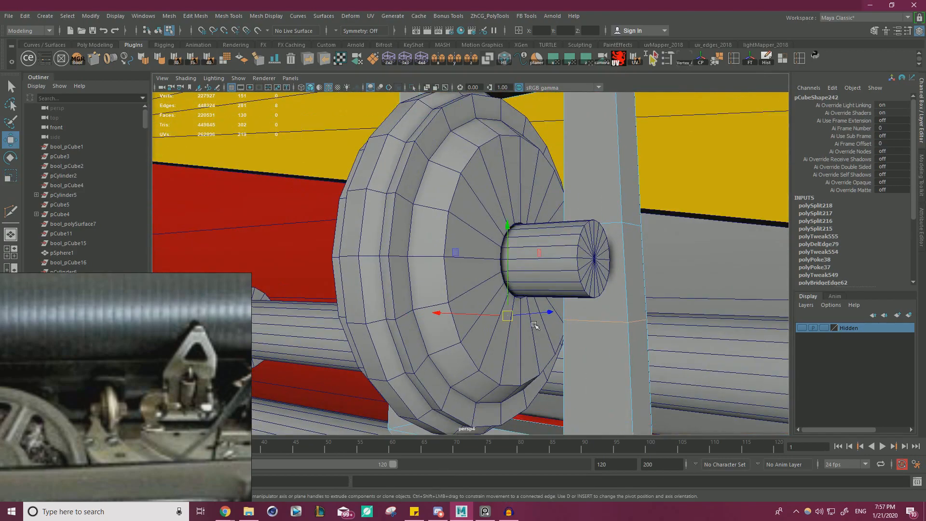
pyautogui.keyDown('alt'); pyautogui.moveTo(535, 381); pyautogui.dragTo(488, 349); pyautogui.keyUp('alt')
pyautogui.keyDown('alt'); pyautogui.moveTo(488, 350); pyautogui.dragTo(535, 337, button='right'); pyautogui.keyUp('alt')
pyautogui.moveTo(541, 303); pyautogui.dragTo(565, 319)
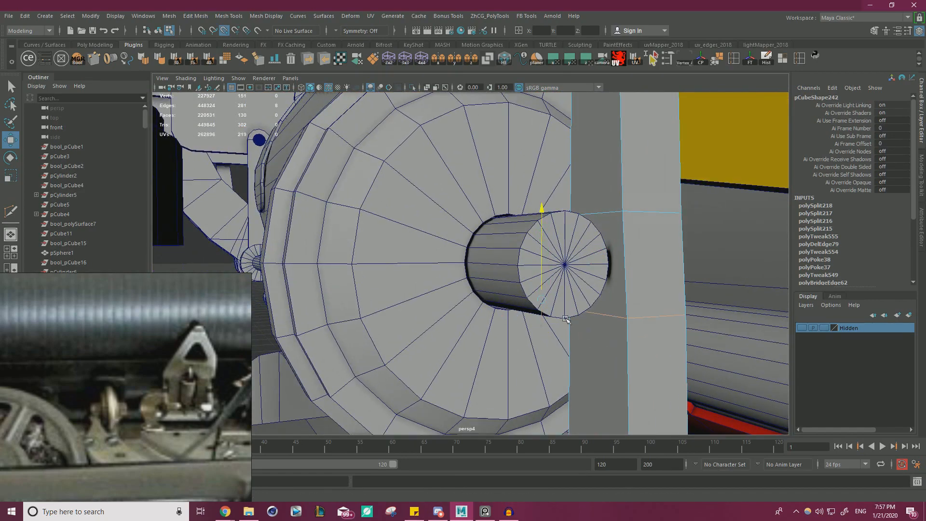
# Scale the two front frame edges just above the axle slightly along the axle's length
pyautogui.keyDown('alt'); pyautogui.moveTo(625, 335); pyautogui.dragTo(536, 329); pyautogui.keyUp('alt')
pyautogui.keyDown('alt'); pyautogui.moveTo(536, 329); pyautogui.dragTo(492, 326, button='right'); pyautogui.keyUp('alt')
pyautogui.keyDown('alt'); pyautogui.moveTo(492, 325); pyautogui.dragTo(598, 256); pyautogui.keyUp('alt')
pyautogui.press('r')
pyautogui.keyDown('alt'); pyautogui.moveTo(375, 274); pyautogui.dragTo(388, 278); pyautogui.keyUp('alt')
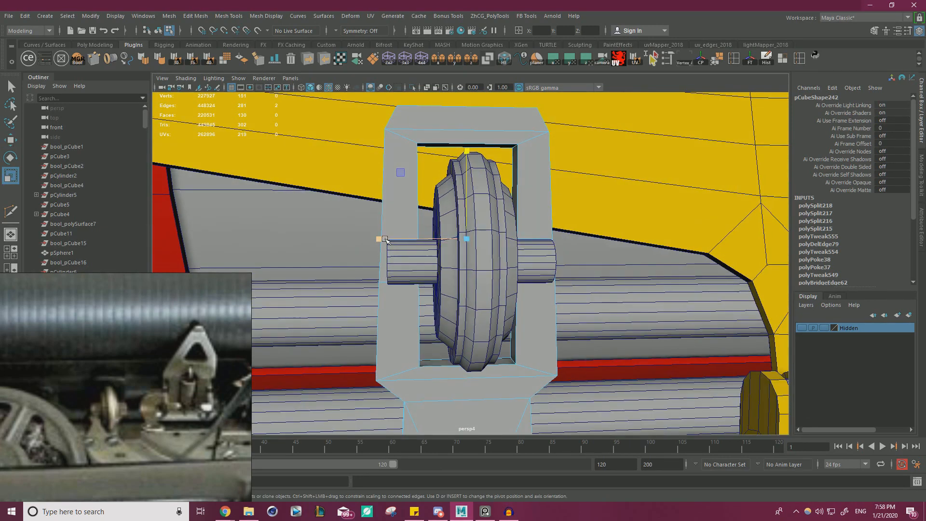
pyautogui.moveTo(386, 239); pyautogui.dragTo(389, 237)
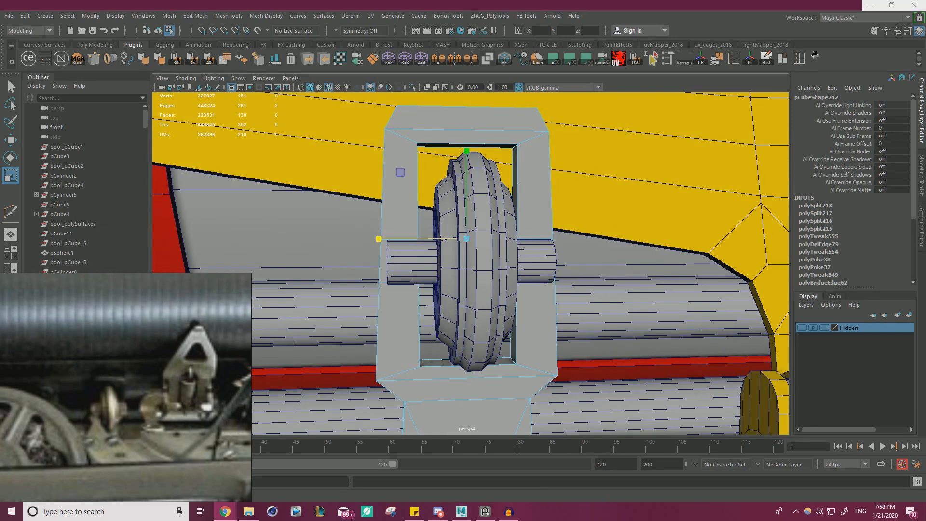
# Isolate the frame and the axle in the viewport, leaving out the wheel and surrounding parts
pyautogui.keyDown('alt'); pyautogui.moveTo(463, 270); pyautogui.dragTo(423, 244); pyautogui.keyUp('alt')
pyautogui.press('F8')
pyautogui.press('w')
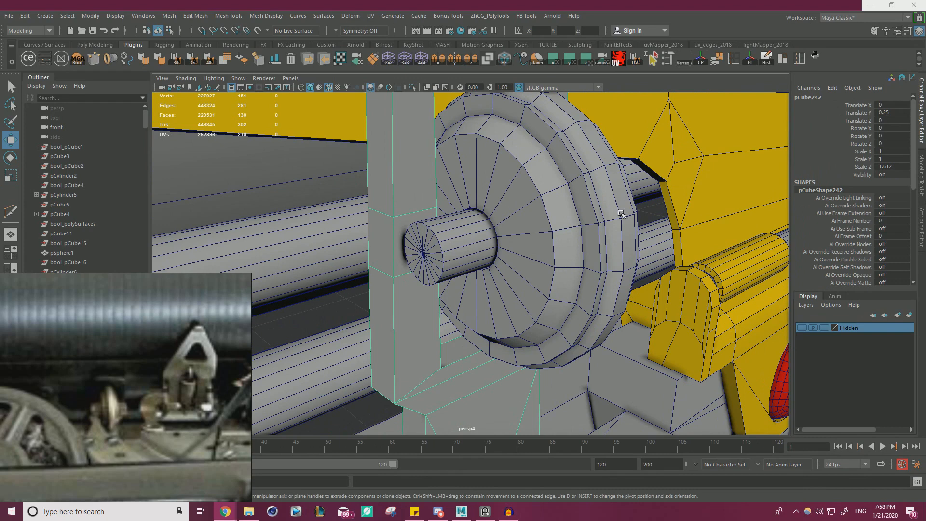
pyautogui.click(464, 241)
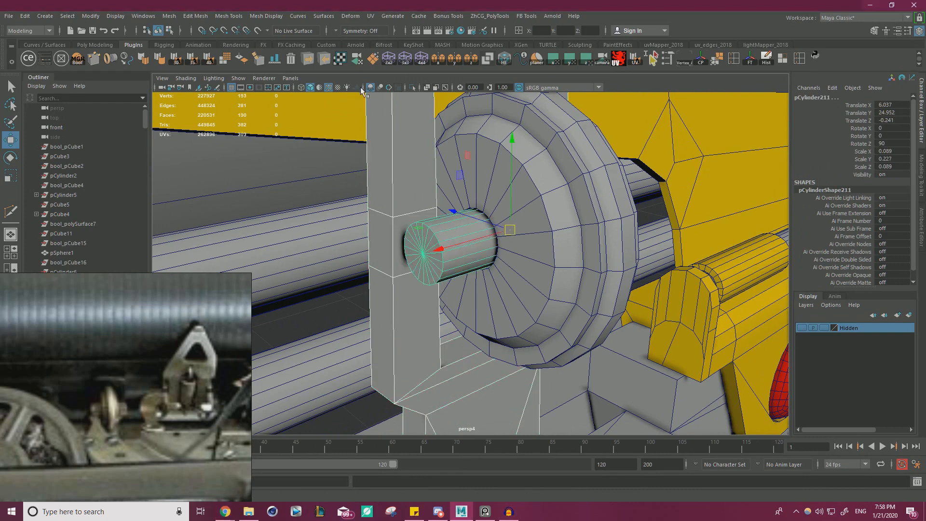
pyautogui.click(412, 88)
# Delete the frame face behind the axle on each of the two side bars
pyautogui.keyDown('alt'); pyautogui.moveTo(422, 212); pyautogui.dragTo(451, 222); pyautogui.keyUp('alt')
pyautogui.scroll(3, 451, 222)
pyautogui.moveTo(415, 224); pyautogui.dragTo(416, 261, button='right')
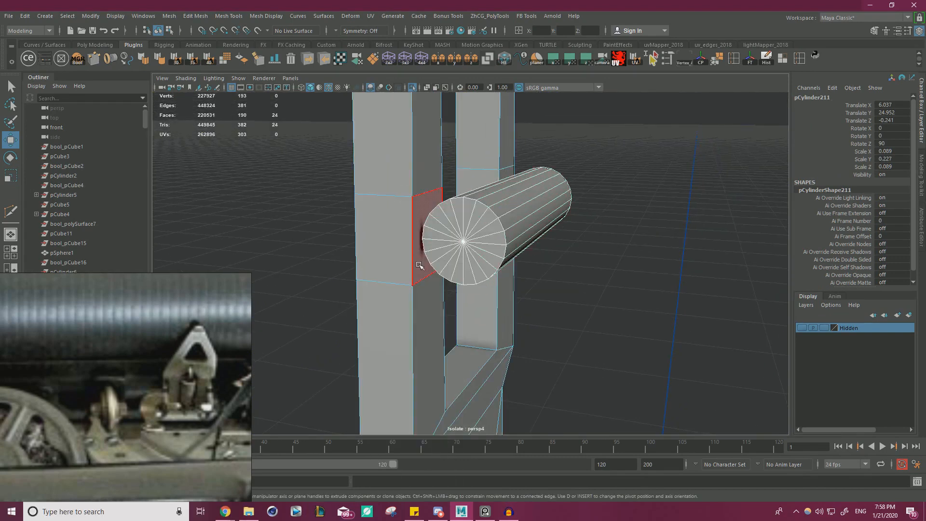
pyautogui.click(416, 262)
pyautogui.keyDown('alt'); pyautogui.moveTo(499, 287); pyautogui.dragTo(507, 241); pyautogui.keyUp('alt')
pyautogui.keyDown('shift'); pyautogui.click(540, 218); pyautogui.keyUp('shift')
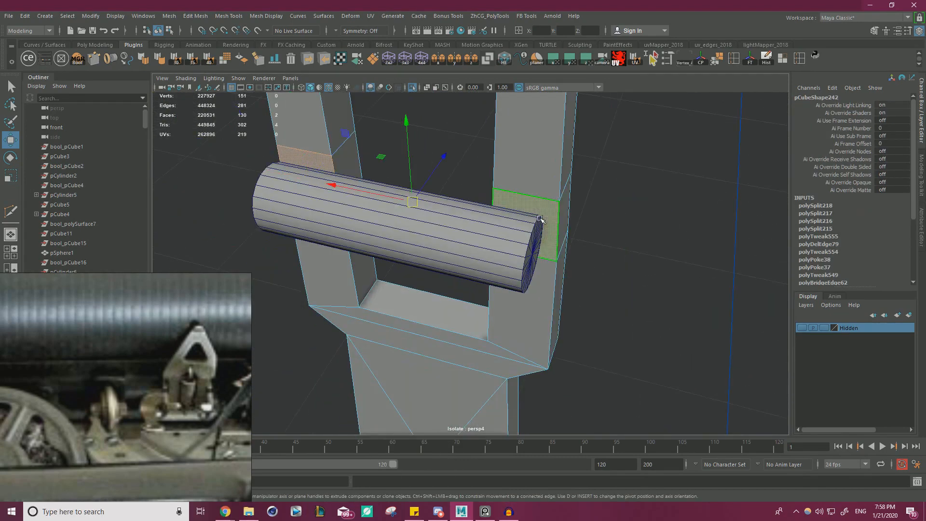
pyautogui.press('Delete')
# Insert an edge loop around the axle near each of its two ends with Multi-Cut
pyautogui.moveTo(500, 233); pyautogui.dragTo(537, 219, button='right')
pyautogui.click(574, 244)
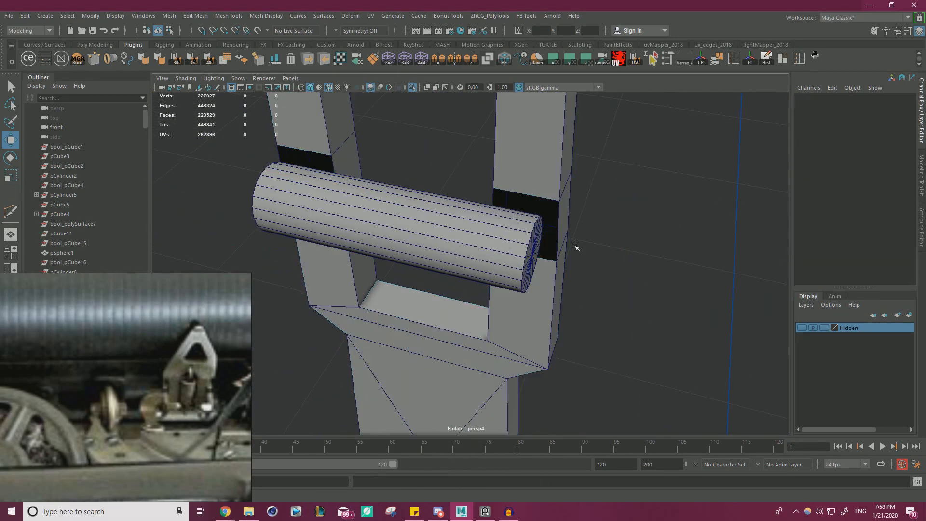
pyautogui.click(502, 238)
pyautogui.keyDown('alt'); pyautogui.moveTo(501, 241); pyautogui.dragTo(580, 262); pyautogui.keyUp('alt')
pyautogui.hotkey('ctrl', 'shift', 'x')
pyautogui.keyDown('ctrl'); pyautogui.click(497, 250); pyautogui.keyUp('ctrl')
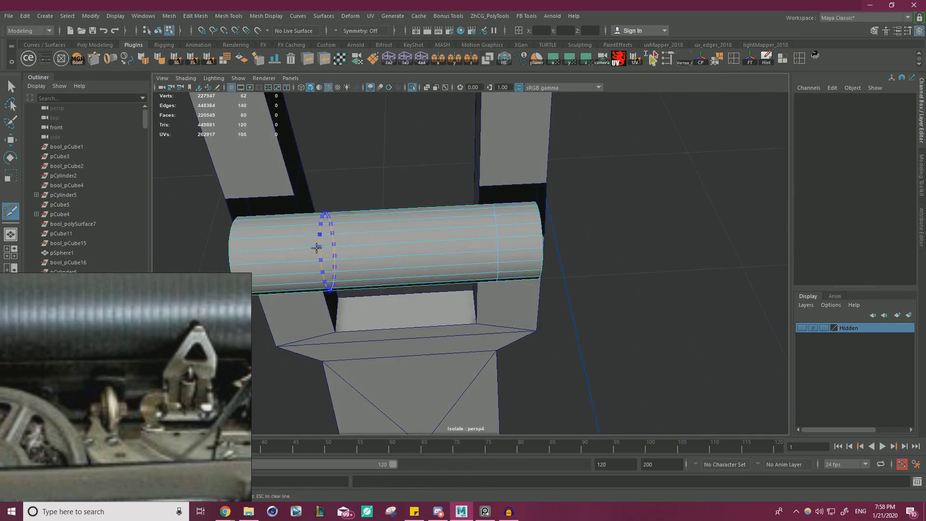
# Move both axle edge loops along its length and snap them to the inner edges of the side bars
pyautogui.press('w')
pyautogui.moveTo(380, 171); pyautogui.dragTo(381, 147, button='right')
pyautogui.doubleClick(504, 248)
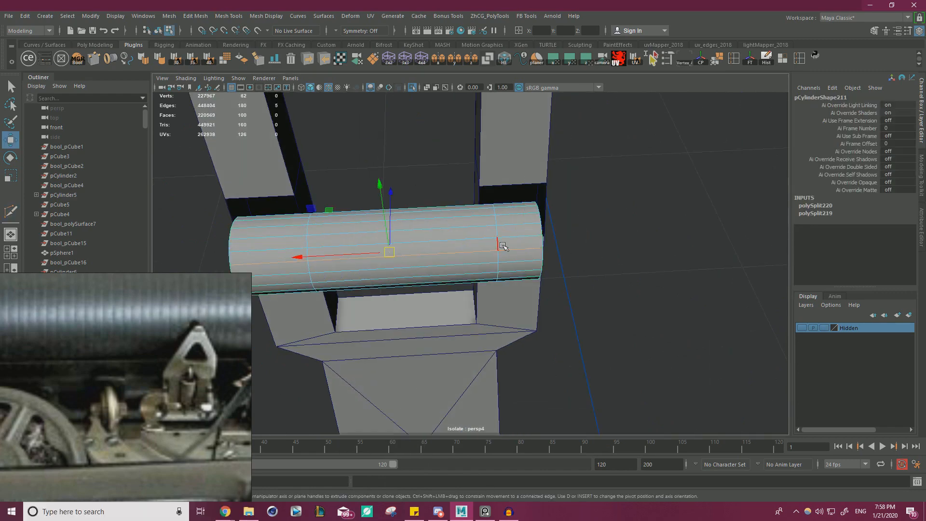
pyautogui.moveTo(459, 247); pyautogui.dragTo(483, 196)
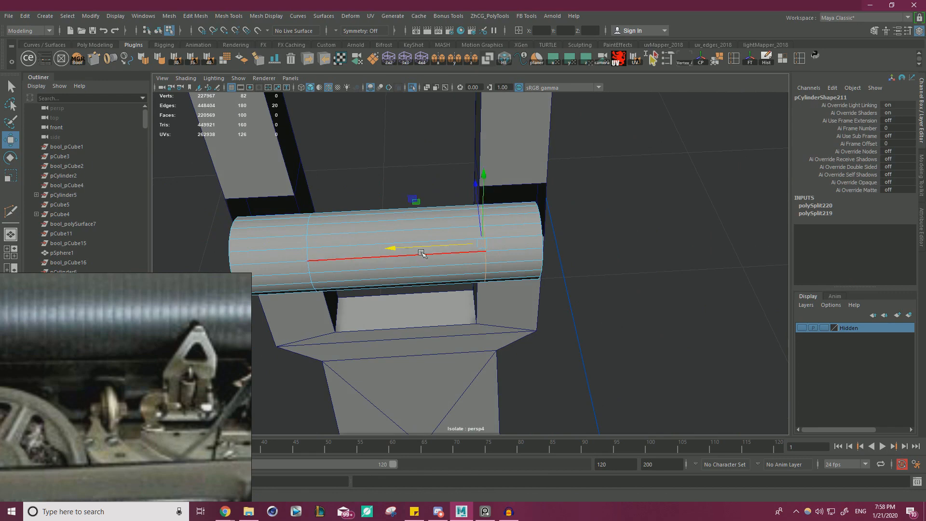
pyautogui.doubleClick(308, 243)
pyautogui.press('v')
pyautogui.moveTo(285, 255); pyautogui.dragTo(513, 270)
# Extrude the rear-facing faces at one end of the axle, flatten them and snap them against the side bar
pyautogui.hotkey('ctrl', 'a')
pyautogui.scroll(5, 487, 253)
pyautogui.moveTo(486, 253); pyautogui.dragTo(484, 277, button='right')
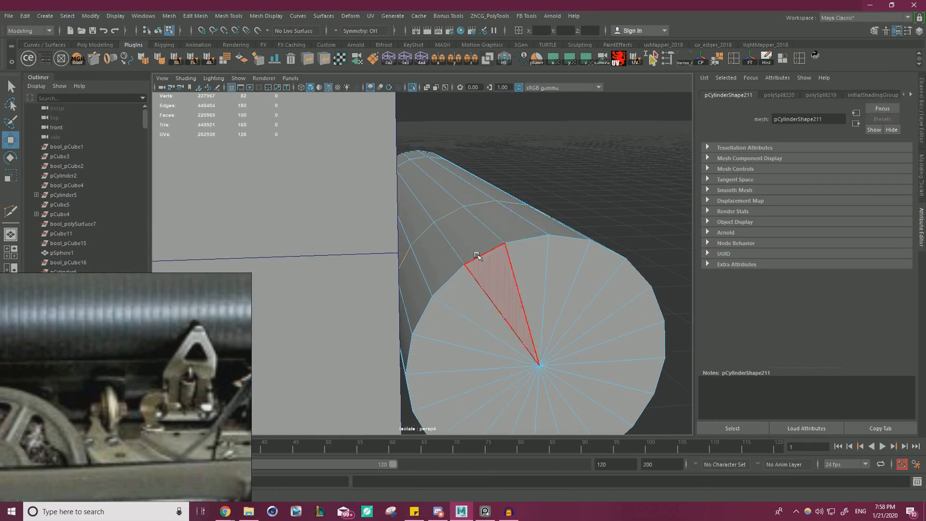
pyautogui.click(506, 223)
pyautogui.scroll(-5, 506, 223)
pyautogui.keyDown('alt'); pyautogui.moveTo(504, 225); pyautogui.dragTo(429, 173); pyautogui.keyUp('alt')
pyautogui.keyDown('shift'); pyautogui.doubleClick(425, 227); pyautogui.keyUp('shift')
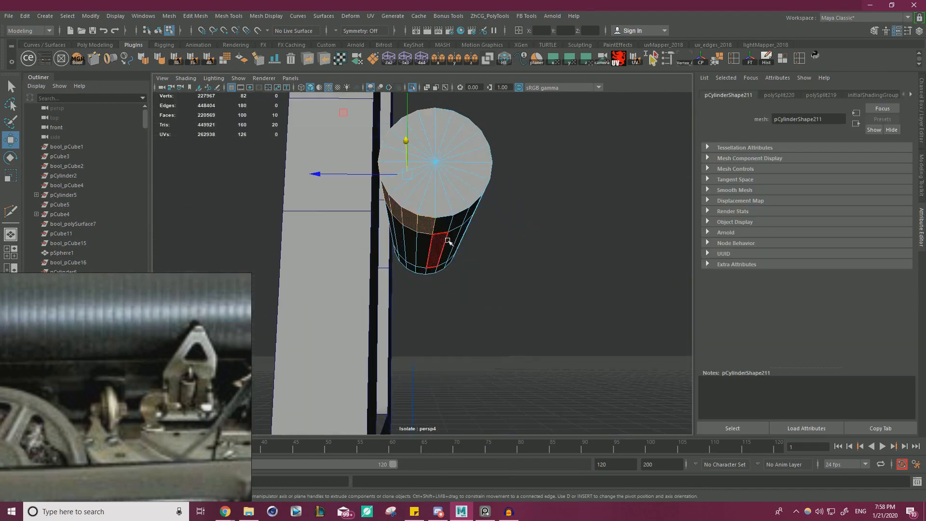
pyautogui.keyDown('alt'); pyautogui.moveTo(448, 241); pyautogui.dragTo(644, 289); pyautogui.keyUp('alt')
pyautogui.press('r')
pyautogui.press('w')
pyautogui.press('v')
pyautogui.moveTo(357, 270); pyautogui.dragTo(347, 290)
pyautogui.keyDown('alt'); pyautogui.moveTo(347, 289); pyautogui.dragTo(427, 275, button='middle'); pyautogui.keyUp('alt')
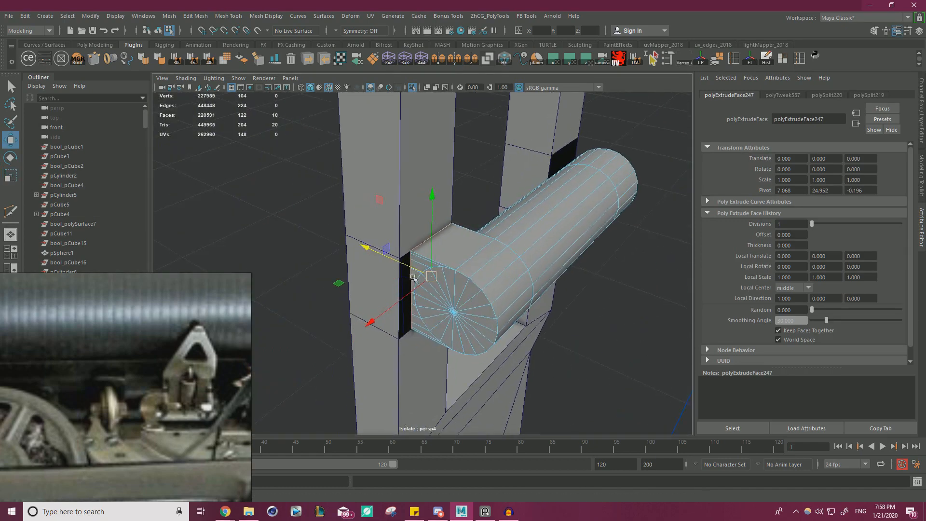
pyautogui.scroll(3, 385, 267)
pyautogui.moveTo(374, 259); pyautogui.dragTo(375, 251)
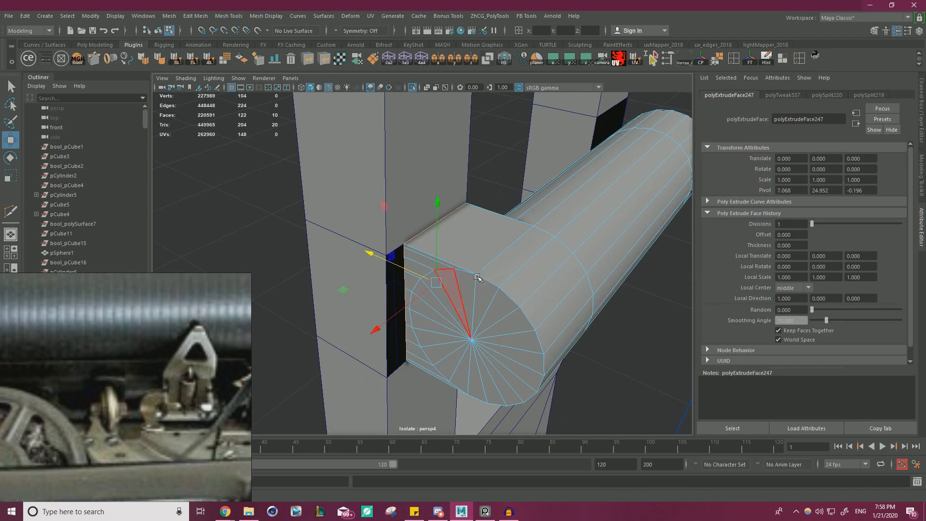
# Snap the vertices at the extruded end of the axle lengthwise to the outer edge of the side bar
pyautogui.keyDown('alt'); pyautogui.moveTo(477, 277); pyautogui.dragTo(398, 284); pyautogui.keyUp('alt')
pyautogui.keyDown('alt'); pyautogui.moveTo(398, 285); pyautogui.dragTo(460, 274, button='middle'); pyautogui.keyUp('alt')
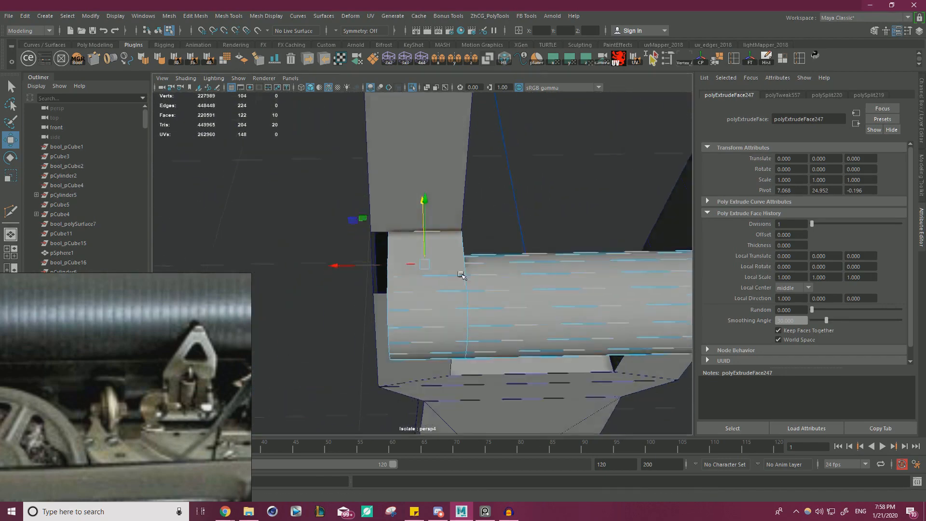
pyautogui.keyDown('alt'); pyautogui.moveTo(461, 275); pyautogui.dragTo(494, 223); pyautogui.keyUp('alt')
pyautogui.moveTo(518, 216); pyautogui.dragTo(478, 216, button='right')
pyautogui.keyDown('alt'); pyautogui.moveTo(477, 215); pyautogui.dragTo(428, 222); pyautogui.keyUp('alt')
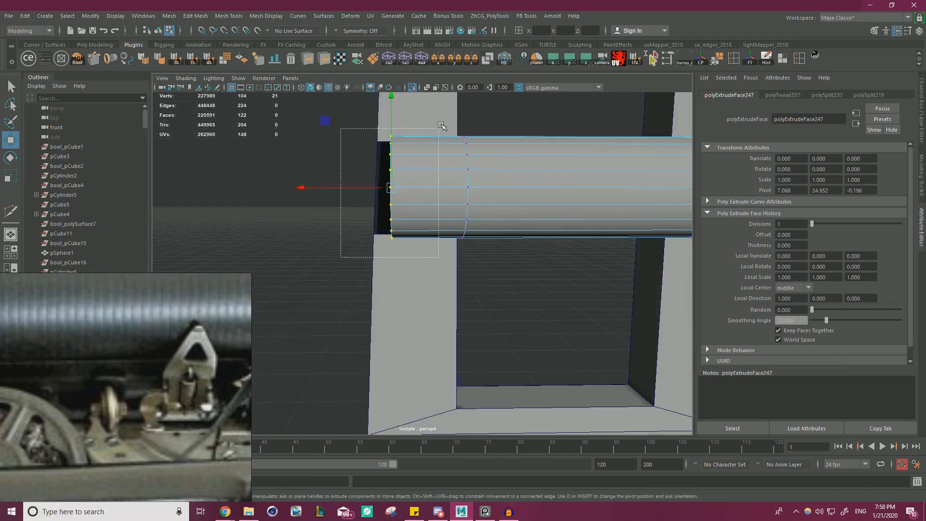
pyautogui.moveTo(442, 125); pyautogui.dragTo(440, 127)
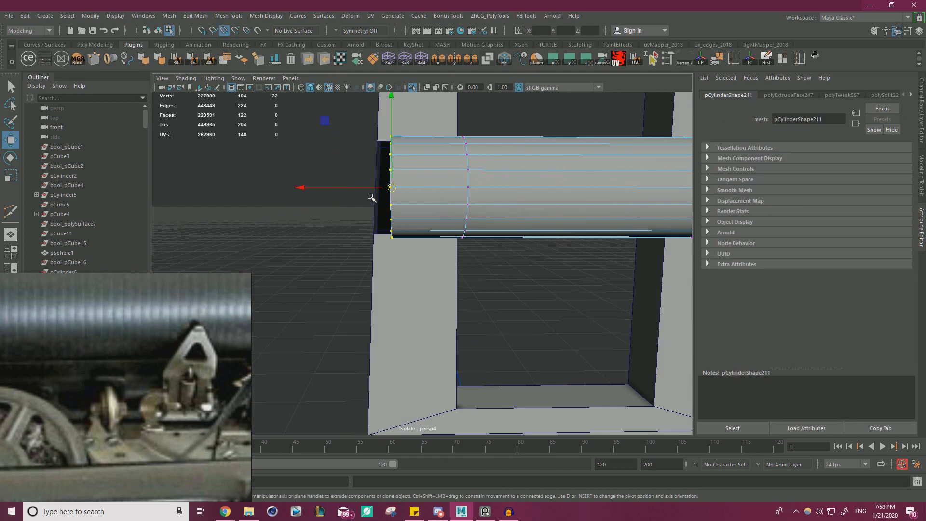
pyautogui.moveTo(371, 187); pyautogui.dragTo(461, 196)
# Snap the side bar's outer face beside the extruded axle end flush with the end of the axle
pyautogui.moveTo(401, 190); pyautogui.dragTo(401, 212, button='right')
pyautogui.click(408, 189)
pyautogui.press('r')
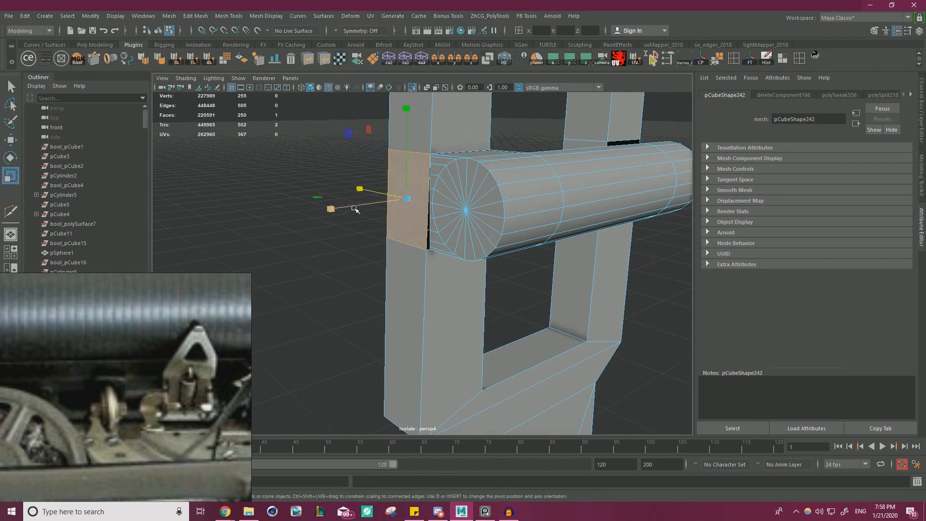
pyautogui.press('w')
pyautogui.moveTo(387, 201); pyautogui.dragTo(430, 156)
# Flatten the same side bar's inner face beside the axle and snap it to the axle's edge loop
pyautogui.keyDown('alt'); pyautogui.moveTo(520, 181); pyautogui.dragTo(429, 261); pyautogui.keyUp('alt')
pyautogui.press('r')
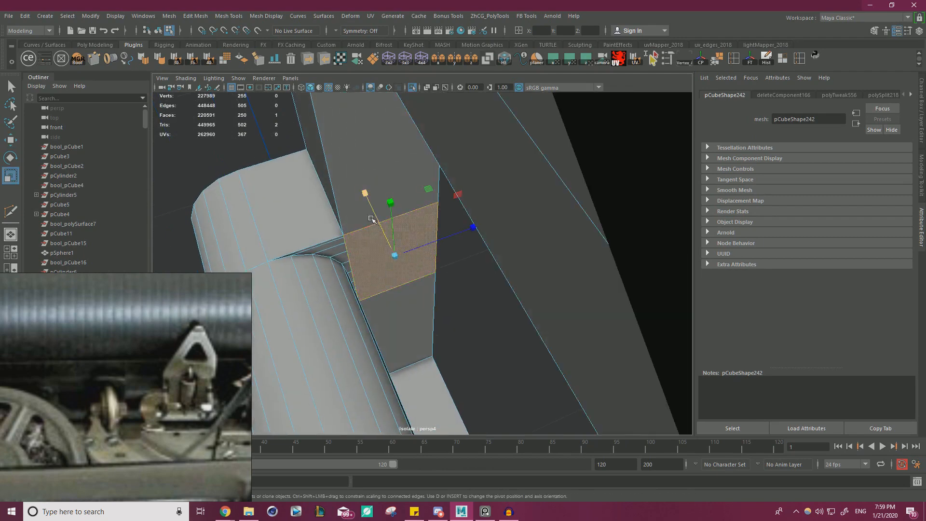
pyautogui.moveTo(370, 212); pyautogui.dragTo(488, 417)
pyautogui.press('w')
pyautogui.moveTo(370, 211); pyautogui.dragTo(359, 248)
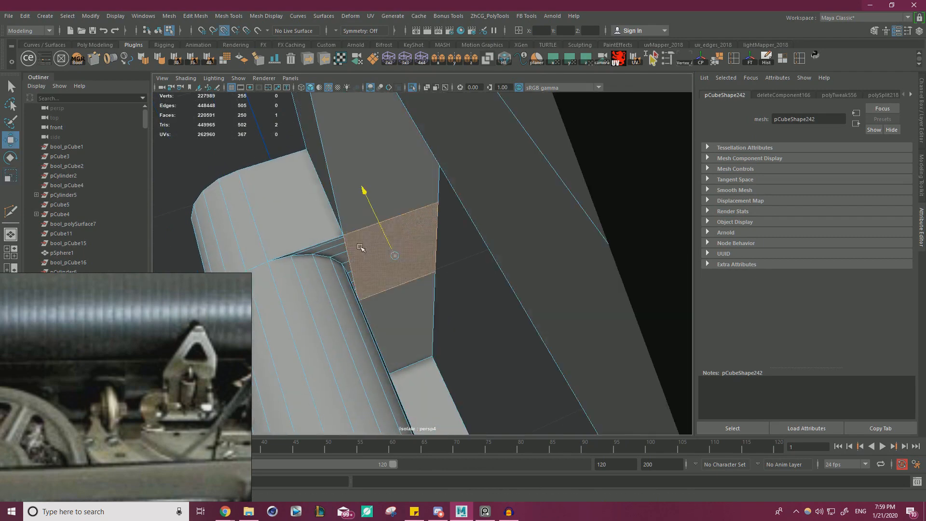
pyautogui.moveTo(434, 263)
pyautogui.keyDown('alt'); pyautogui.mouseDown()
pyautogui.moveTo(449, 256)
pyautogui.moveTo(432, 255)
pyautogui.mouseUp(); pyautogui.keyUp('alt')
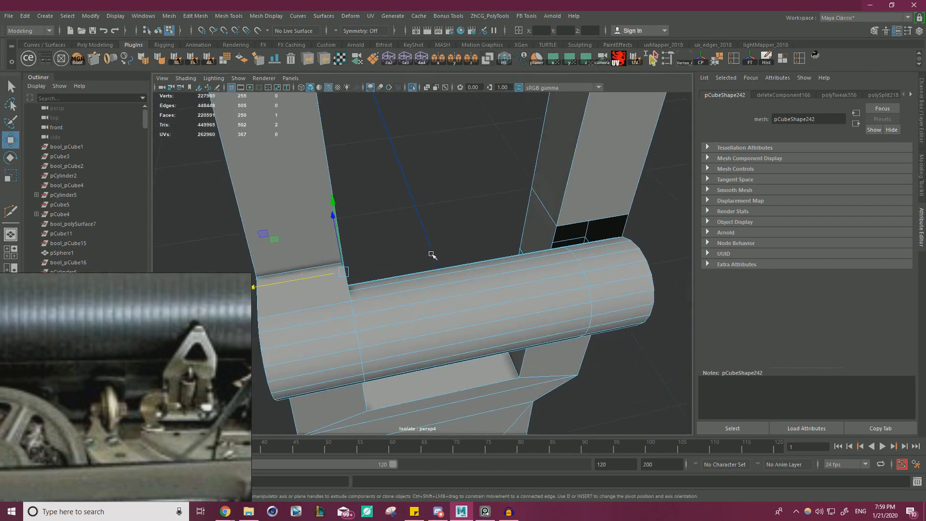
# Snap the opposite side bar's inner and outer faces beside the axle to the axle's loop and end, flattening the outer face
pyautogui.click(535, 225)
pyautogui.press('w')
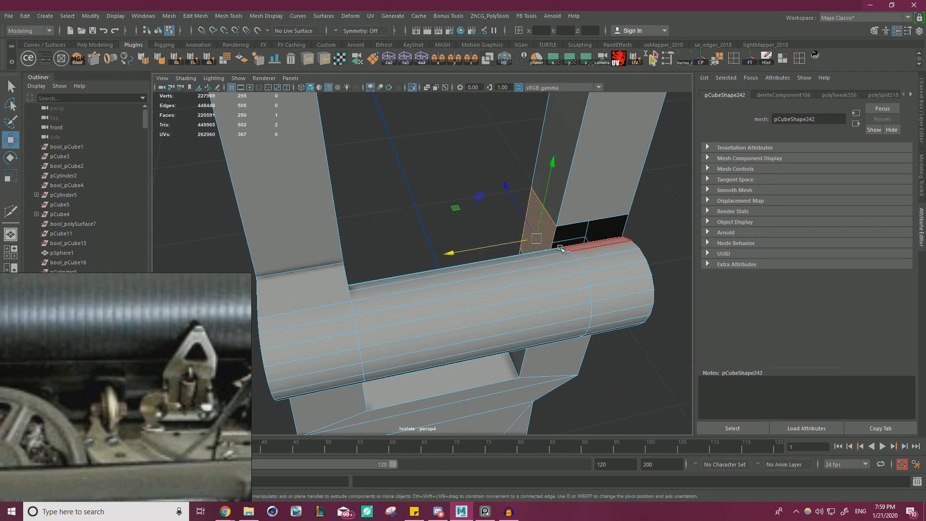
pyautogui.moveTo(518, 242); pyautogui.dragTo(416, 255)
pyautogui.press('r')
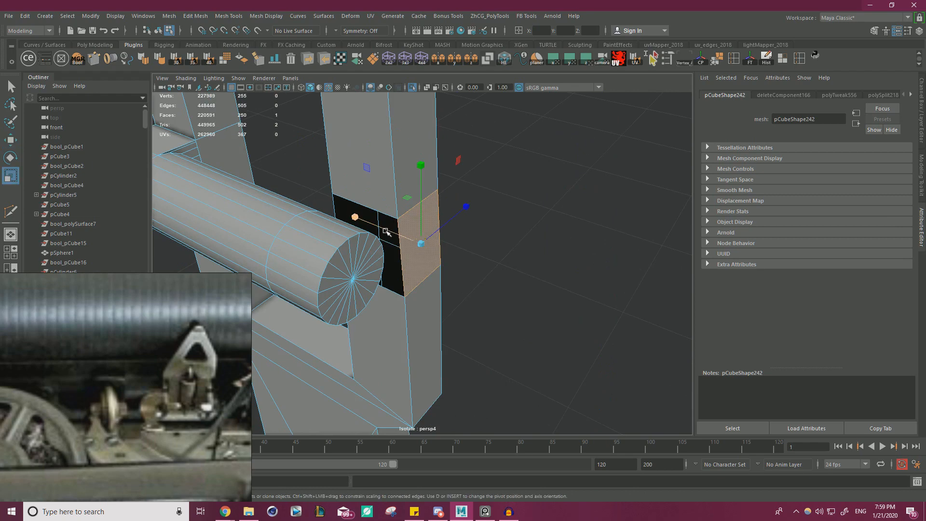
pyautogui.moveTo(370, 223); pyautogui.dragTo(810, 352)
pyautogui.press('w')
pyautogui.moveTo(414, 239); pyautogui.dragTo(385, 244)
# Extrude the faces at the other axle end flat against its side bar, and delete the extruded cap faces
pyautogui.keyDown('alt'); pyautogui.moveTo(442, 267); pyautogui.dragTo(371, 291); pyautogui.keyUp('alt')
pyautogui.keyDown('alt'); pyautogui.moveTo(371, 292); pyautogui.dragTo(467, 318, button='middle'); pyautogui.keyUp('alt')
pyautogui.moveTo(447, 213); pyautogui.dragTo(446, 237, button='right')
pyautogui.click(437, 218)
pyautogui.keyDown('alt'); pyautogui.moveTo(437, 218); pyautogui.dragTo(430, 245); pyautogui.keyUp('alt')
pyautogui.keyDown('shift'); pyautogui.doubleClick(431, 251); pyautogui.keyUp('shift')
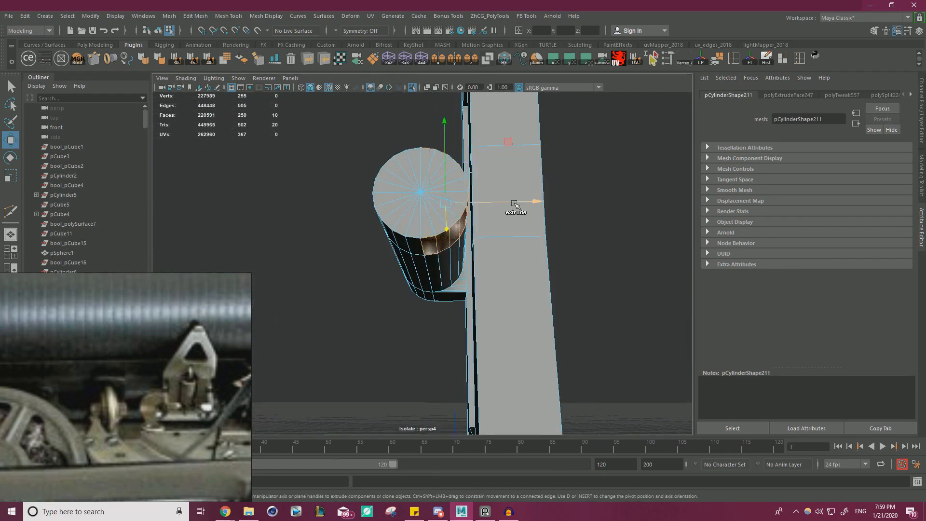
pyautogui.keyDown('shift'); pyautogui.moveTo(512, 202); pyautogui.dragTo(528, 254); pyautogui.keyUp('shift')
pyautogui.press('r')
pyautogui.press('w')
pyautogui.keyDown('alt'); pyautogui.moveTo(478, 308); pyautogui.dragTo(423, 197); pyautogui.keyUp('alt')
# Examine the hidden faces between the axle and the frame's side bars in wireframe, and return to the shaded view
pyautogui.click(666, 338)
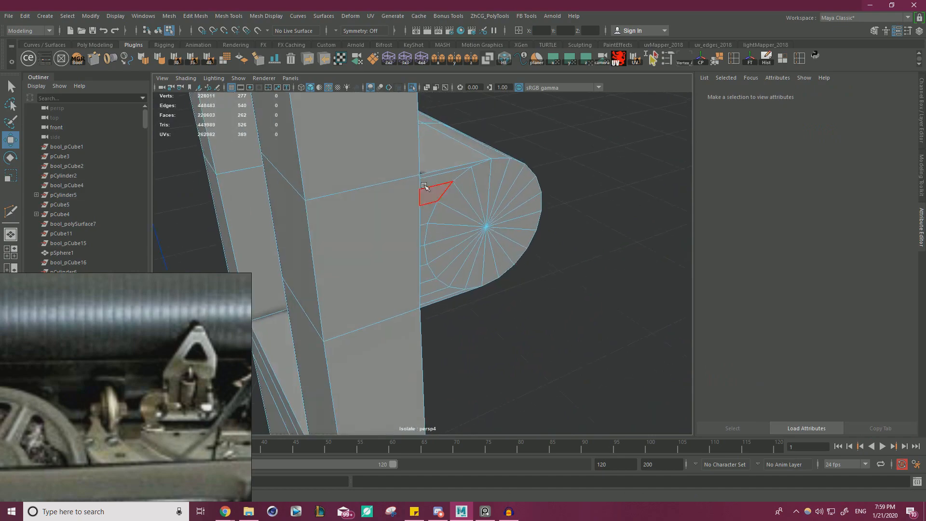
pyautogui.press('4')
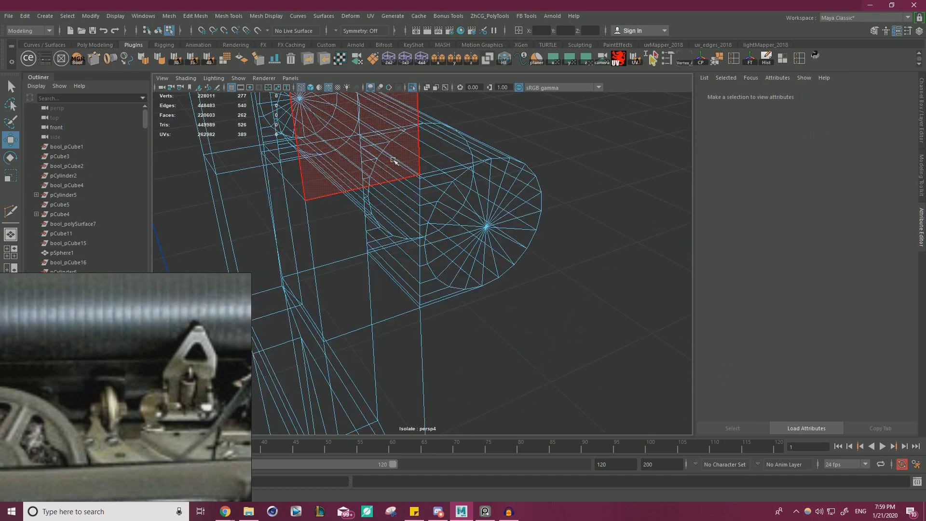
pyautogui.moveTo(393, 159)
pyautogui.keyDown('alt'); pyautogui.mouseDown()
pyautogui.moveTo(440, 153)
pyautogui.moveTo(490, 176)
pyautogui.moveTo(453, 266)
pyautogui.moveTo(355, 268)
pyautogui.moveTo(303, 112)
pyautogui.mouseUp(); pyautogui.keyUp('alt')
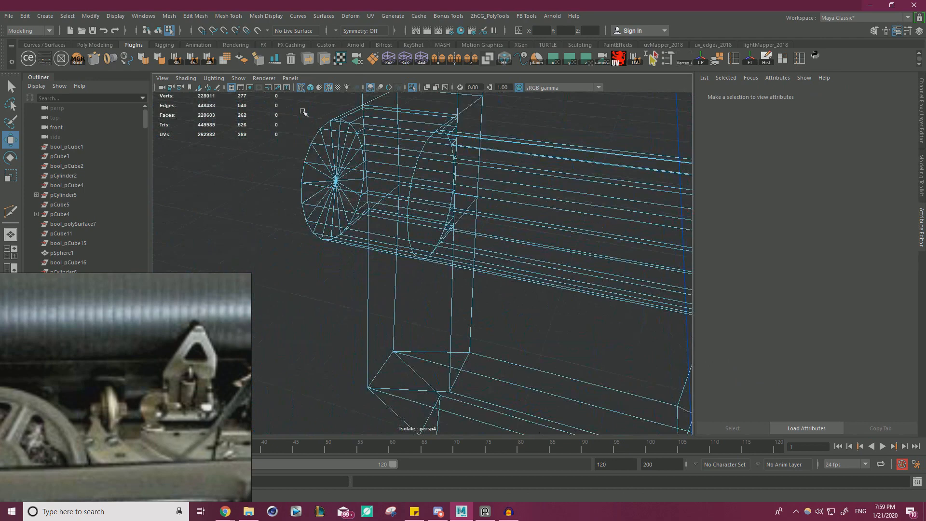
pyautogui.click(309, 87)
pyautogui.moveTo(372, 166)
pyautogui.keyDown('alt'); pyautogui.mouseDown()
pyautogui.moveTo(403, 194)
pyautogui.moveTo(475, 202)
pyautogui.mouseUp(); pyautogui.keyUp('alt')
# Try to select the hidden faces between the axle and the side bar by trimming a selection of the whole axle
pyautogui.doubleClick(507, 223)
pyautogui.keyDown('alt'); pyautogui.moveTo(507, 225); pyautogui.dragTo(362, 222, button='right'); pyautogui.keyUp('alt')
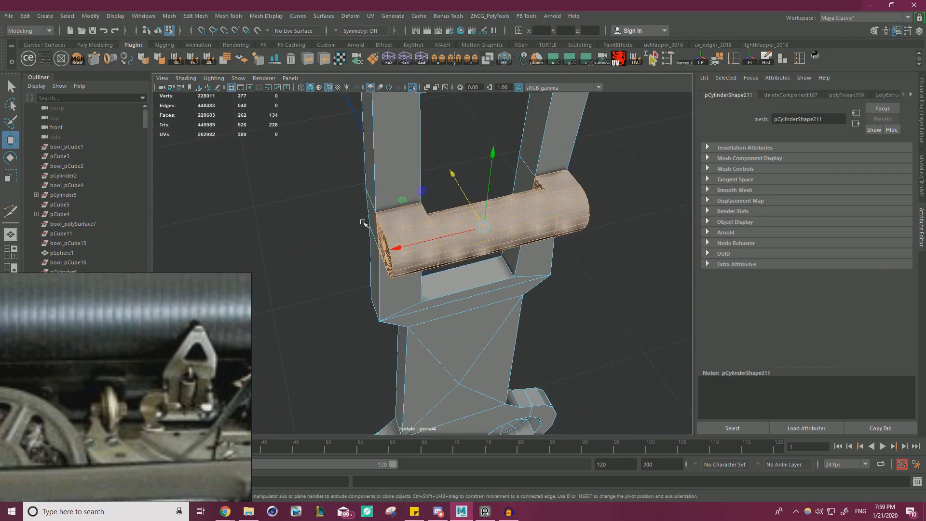
pyautogui.keyDown('alt'); pyautogui.moveTo(363, 222); pyautogui.dragTo(606, 311); pyautogui.keyUp('alt')
pyautogui.keyDown('alt'); pyautogui.moveTo(523, 185); pyautogui.dragTo(554, 304); pyautogui.keyUp('alt')
pyautogui.keyDown('ctrl'); pyautogui.moveTo(466, 182); pyautogui.dragTo(413, 142); pyautogui.keyUp('ctrl')
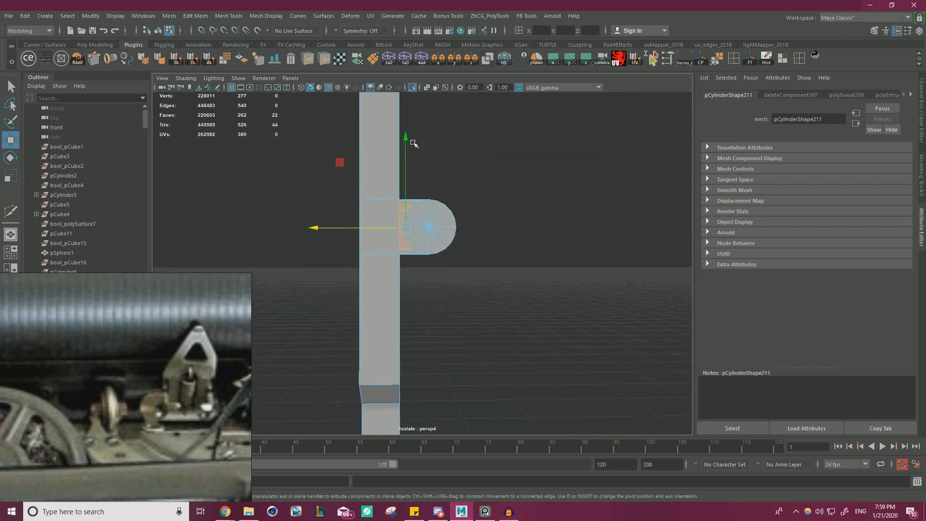
pyautogui.keyDown('alt'); pyautogui.moveTo(366, 200); pyautogui.dragTo(527, 251, button='right'); pyautogui.keyUp('alt')
pyautogui.moveTo(592, 317); pyautogui.dragTo(381, 99)
pyautogui.moveTo(463, 176)
pyautogui.keyDown('alt'); pyautogui.mouseDown()
pyautogui.moveTo(443, 146)
pyautogui.moveTo(469, 182)
pyautogui.mouseUp(); pyautogui.keyUp('alt')
pyautogui.hotkey('ctrl', 'z')
pyautogui.keyDown('alt'); pyautogui.moveTo(546, 248); pyautogui.dragTo(547, 260); pyautogui.keyUp('alt')
pyautogui.keyDown('ctrl'); pyautogui.moveTo(616, 310); pyautogui.dragTo(450, 213); pyautogui.keyUp('ctrl')
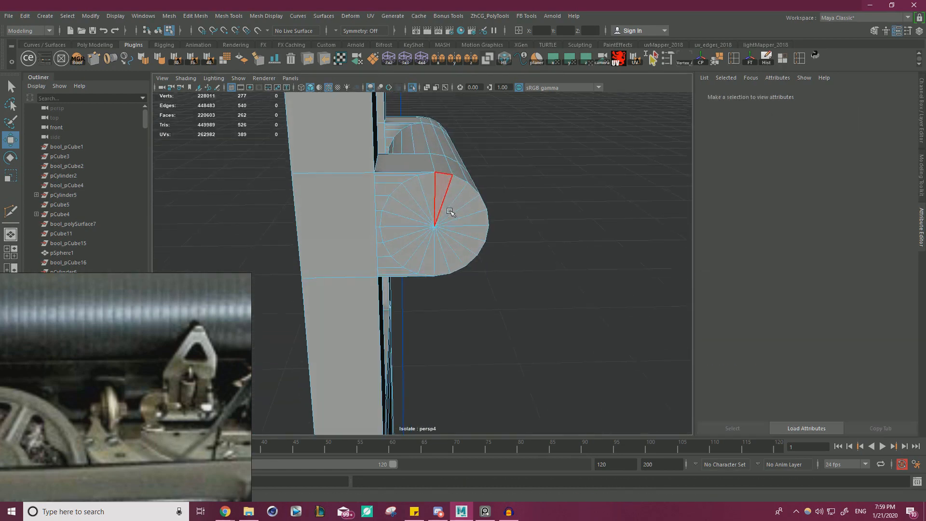
pyautogui.click(376, 191)
pyautogui.moveTo(348, 191); pyautogui.dragTo(364, 191)
pyautogui.keyDown('alt'); pyautogui.moveTo(368, 192); pyautogui.dragTo(434, 209); pyautogui.keyUp('alt')
pyautogui.hotkey('ctrl', 'z')
# Isolate the axle and delete the strip of flat back faces where its end meets the side bar
pyautogui.moveTo(435, 209); pyautogui.dragTo(444, 176, button='right')
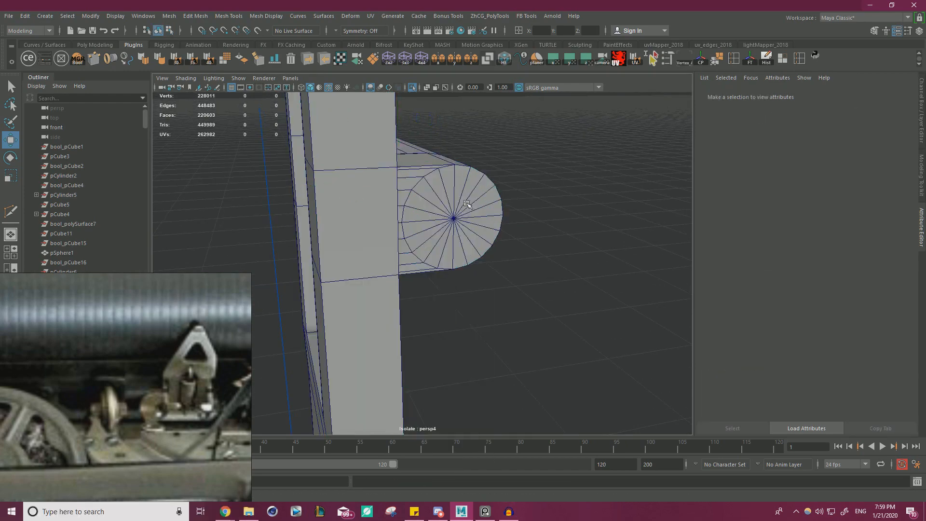
pyautogui.click(418, 89)
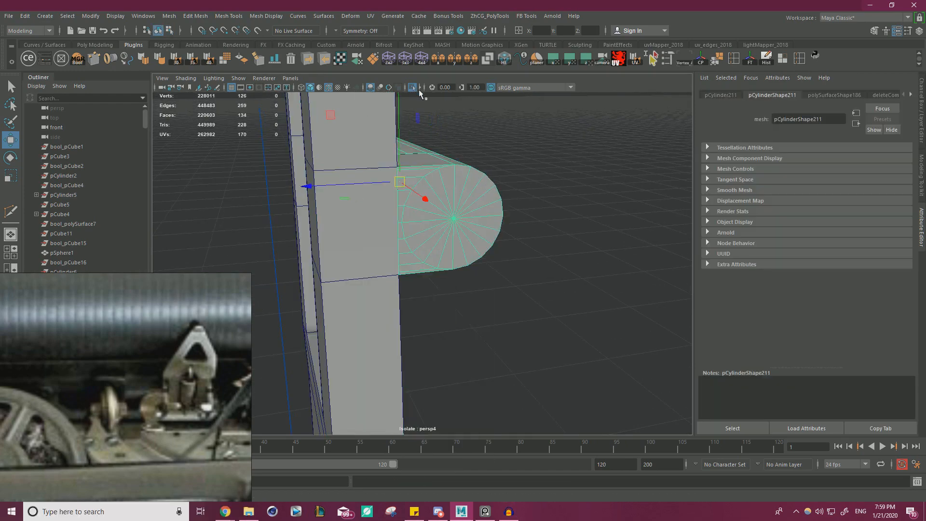
pyautogui.click(414, 87)
pyautogui.keyDown('alt'); pyautogui.moveTo(410, 185); pyautogui.dragTo(456, 188); pyautogui.keyUp('alt')
pyautogui.moveTo(441, 167); pyautogui.dragTo(440, 187, button='right')
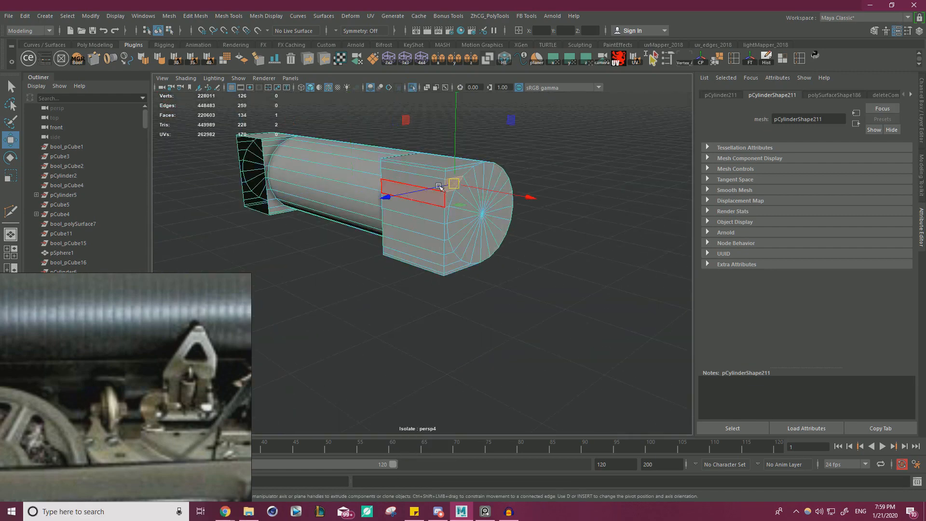
pyautogui.keyDown('shift'); pyautogui.doubleClick(437, 273); pyautogui.keyUp('shift')
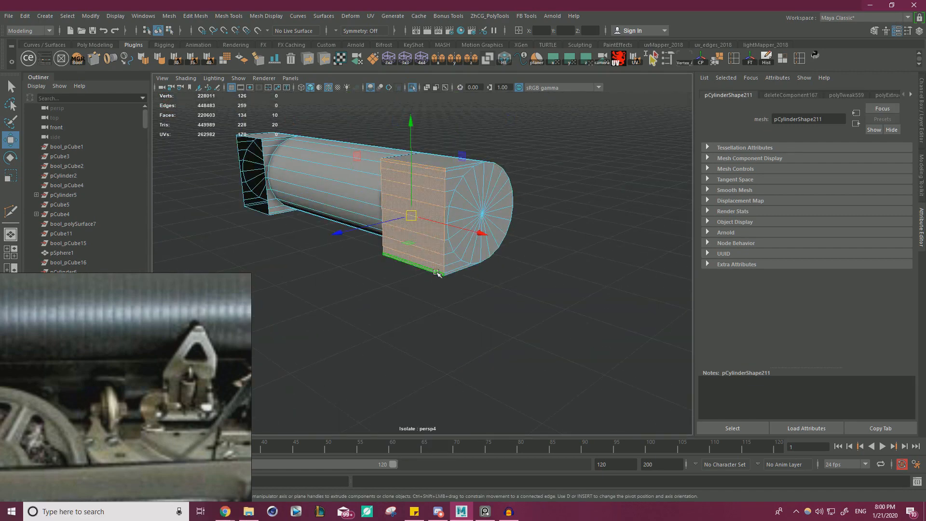
pyautogui.press('Delete')
# Bring back the full scene, and isolate the axle together with the bracket frame
pyautogui.keyDown('alt'); pyautogui.moveTo(437, 272); pyautogui.dragTo(433, 175); pyautogui.keyUp('alt')
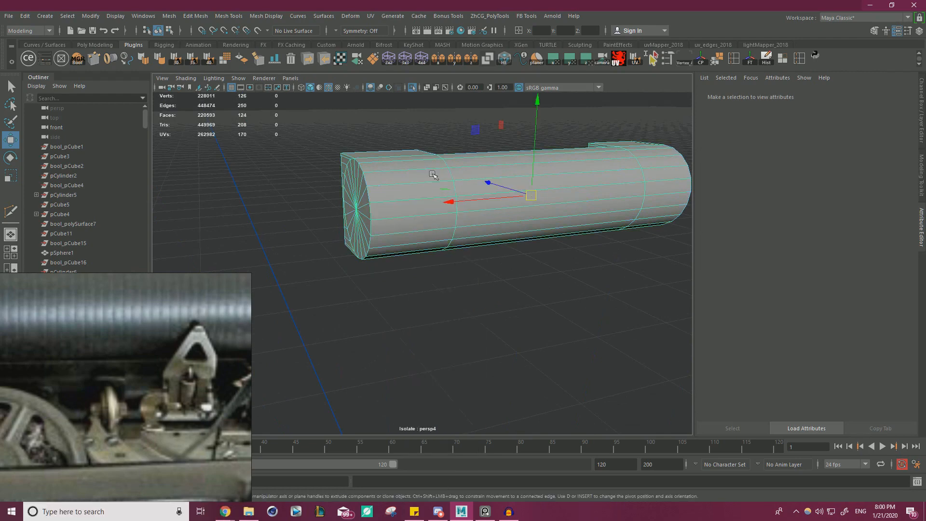
pyautogui.click(412, 88)
pyautogui.keyDown('alt'); pyautogui.moveTo(448, 141); pyautogui.dragTo(421, 149); pyautogui.keyUp('alt')
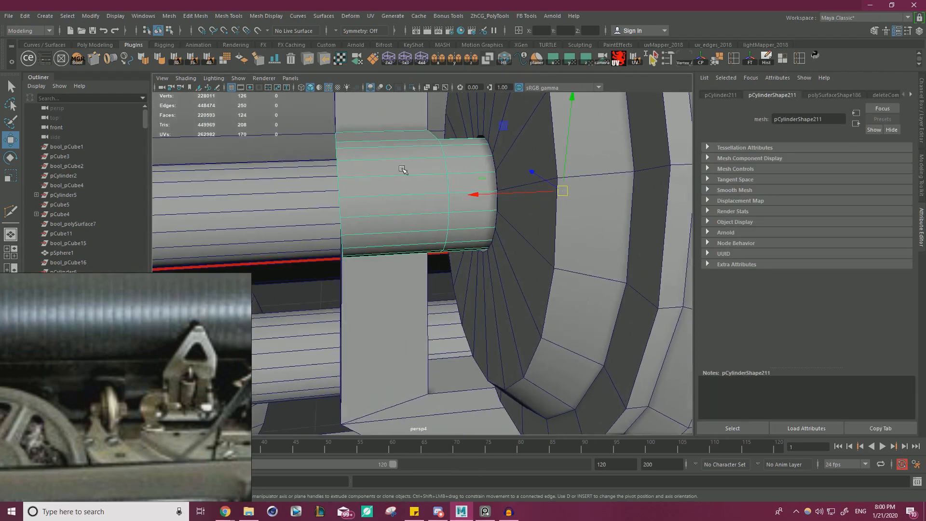
pyautogui.keyDown('alt'); pyautogui.moveTo(402, 169); pyautogui.dragTo(378, 163, button='right'); pyautogui.keyUp('alt')
pyautogui.click(398, 154)
pyautogui.keyDown('shift'); pyautogui.click(397, 207); pyautogui.keyUp('shift')
pyautogui.click(412, 89)
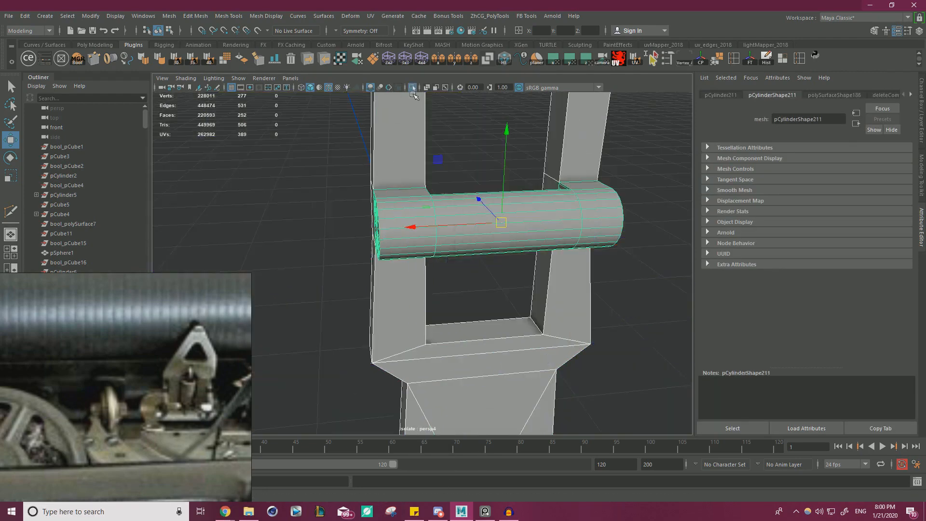
pyautogui.keyDown('alt'); pyautogui.moveTo(347, 126); pyautogui.dragTo(241, 151, button='right'); pyautogui.keyUp('alt')
pyautogui.keyDown('alt'); pyautogui.moveTo(232, 152); pyautogui.dragTo(297, 143); pyautogui.keyUp('alt')
# Combine the axle and frame into one mesh, and merge the overlapping vertices around the axle
pyautogui.click(168, 16)
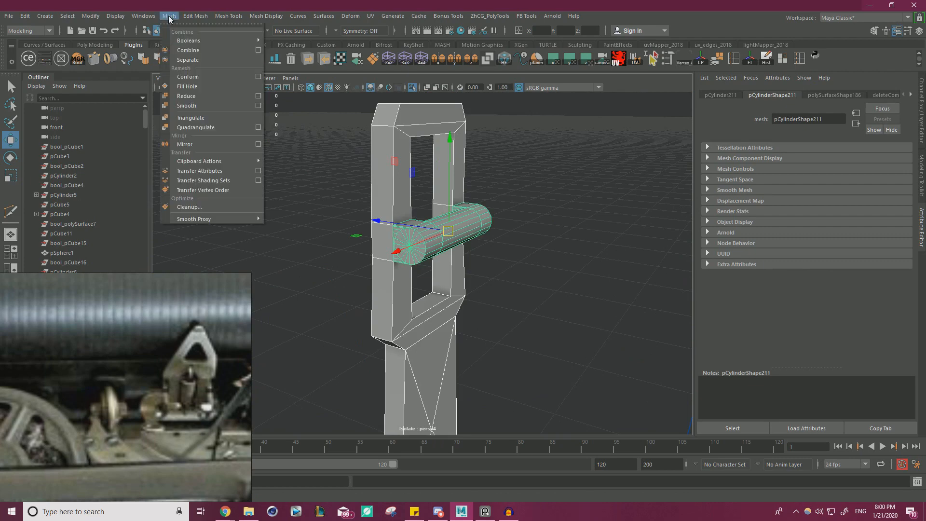
pyautogui.click(206, 51)
pyautogui.moveTo(383, 186); pyautogui.dragTo(339, 190, button='right')
pyautogui.moveTo(309, 307); pyautogui.dragTo(586, 99)
pyautogui.keyDown('shift'); pyautogui.moveTo(522, 173); pyautogui.dragTo(557, 226, button='right'); pyautogui.keyUp('shift')
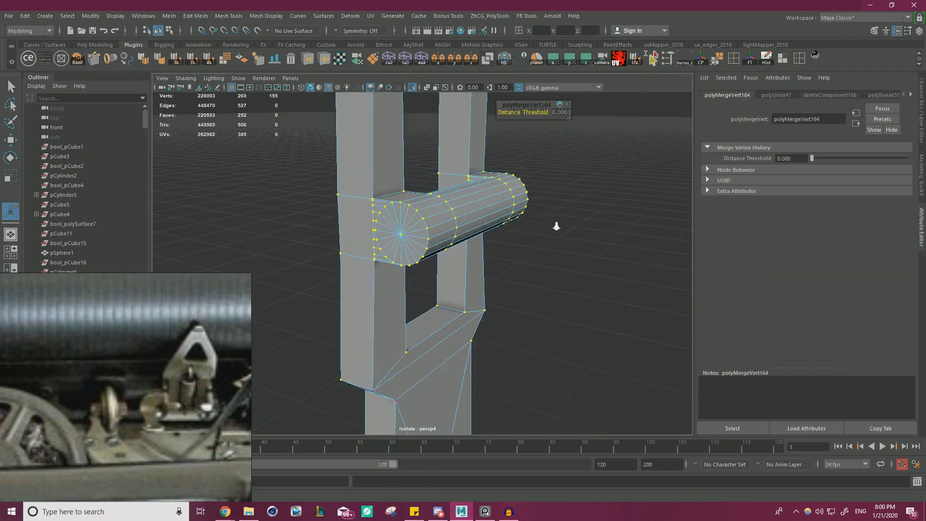
# Try moving the side bar's lower corner vertex beside the axle end, and undo the move
pyautogui.keyDown('alt'); pyautogui.moveTo(556, 226); pyautogui.dragTo(578, 231); pyautogui.keyUp('alt')
pyautogui.keyDown('alt'); pyautogui.moveTo(371, 222); pyautogui.dragTo(393, 258, button='right'); pyautogui.keyUp('alt')
pyautogui.click(332, 269)
pyautogui.press('w')
pyautogui.moveTo(294, 195); pyautogui.dragTo(297, 233, button='middle')
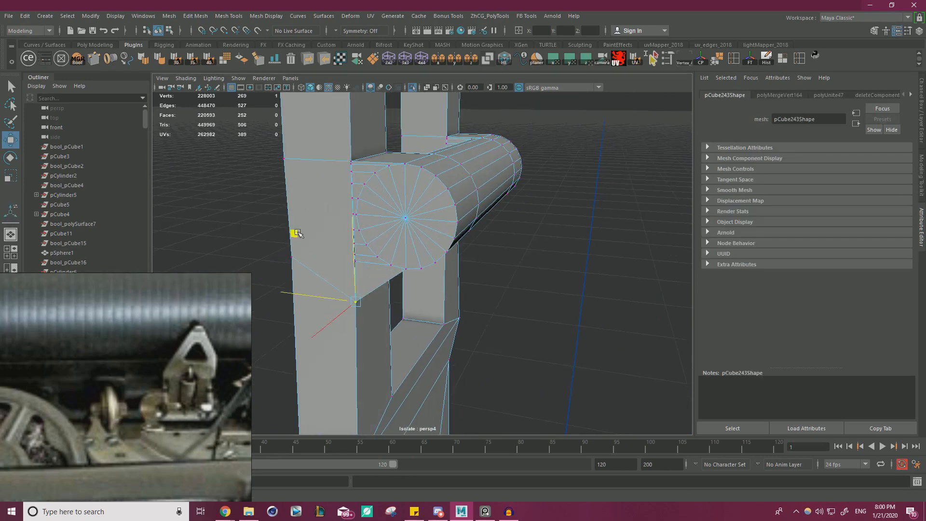
pyautogui.moveTo(298, 233); pyautogui.dragTo(269, 240)
pyautogui.hotkey('ctrl', 'z')
# Snap the lower vertices along the seam between the axle's end cap and the side bar onto the seam's lower corner
pyautogui.keyDown('alt'); pyautogui.moveTo(269, 240); pyautogui.dragTo(393, 263, button='right'); pyautogui.keyUp('alt')
pyautogui.keyDown('alt'); pyautogui.moveTo(393, 262); pyautogui.dragTo(436, 266); pyautogui.keyUp('alt')
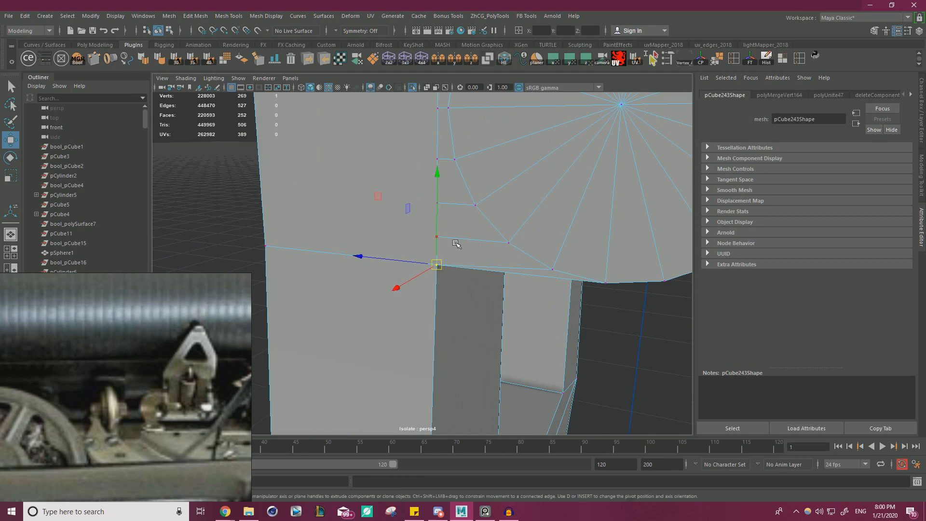
pyautogui.hotkey('ctrl', 'z')
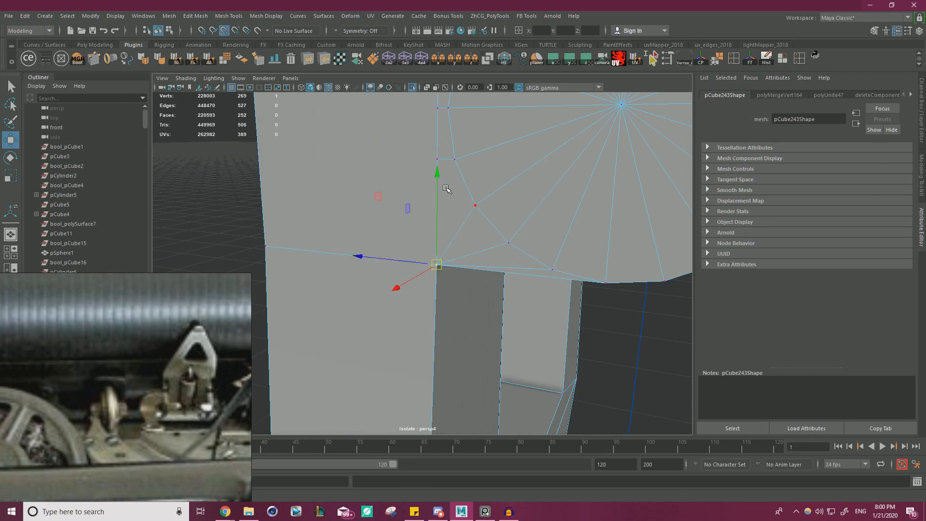
pyautogui.click(439, 159)
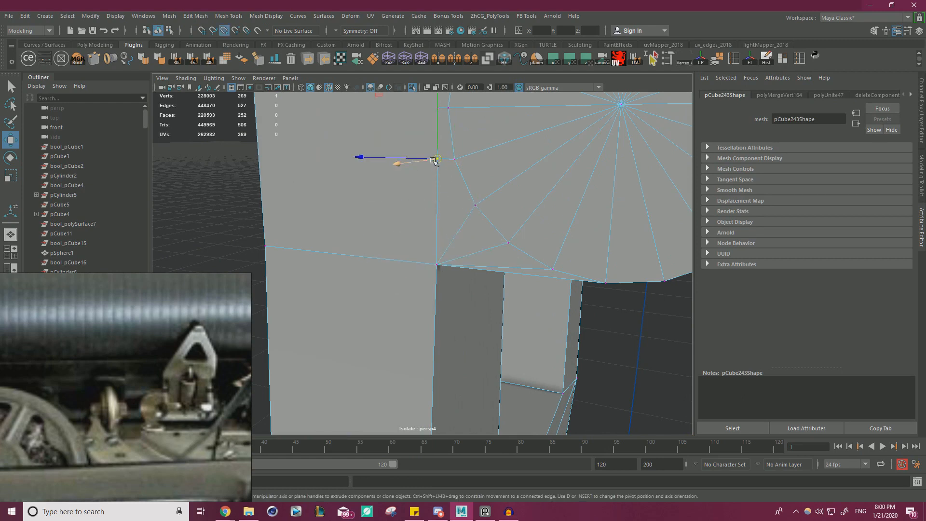
pyautogui.moveTo(432, 160); pyautogui.dragTo(424, 258)
# Snap the same outer seam's upper vertices onto its upper corner and the remaining middle vertex onto its lower corner
pyautogui.keyDown('alt'); pyautogui.moveTo(424, 257); pyautogui.dragTo(436, 415, button='middle'); pyautogui.keyUp('alt')
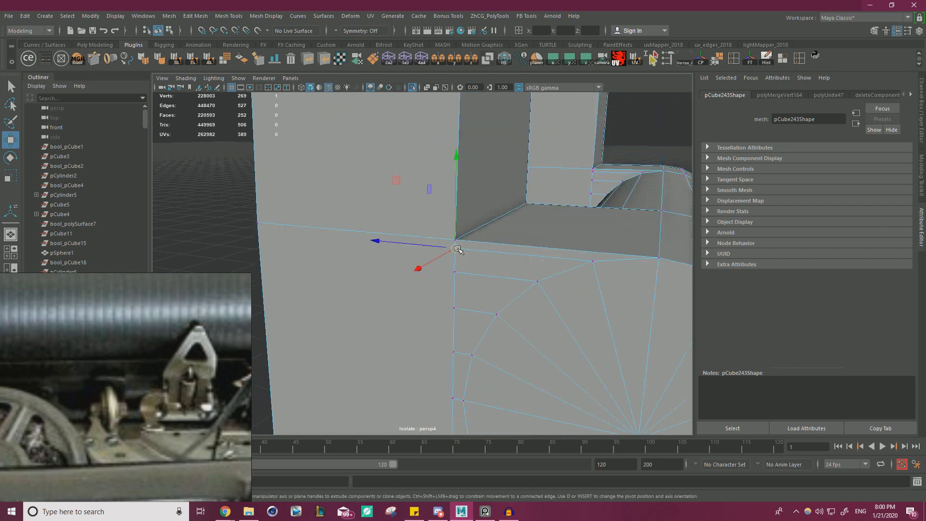
pyautogui.moveTo(456, 249); pyautogui.dragTo(455, 240)
pyautogui.click(454, 272)
pyautogui.moveTo(455, 272); pyautogui.dragTo(455, 240)
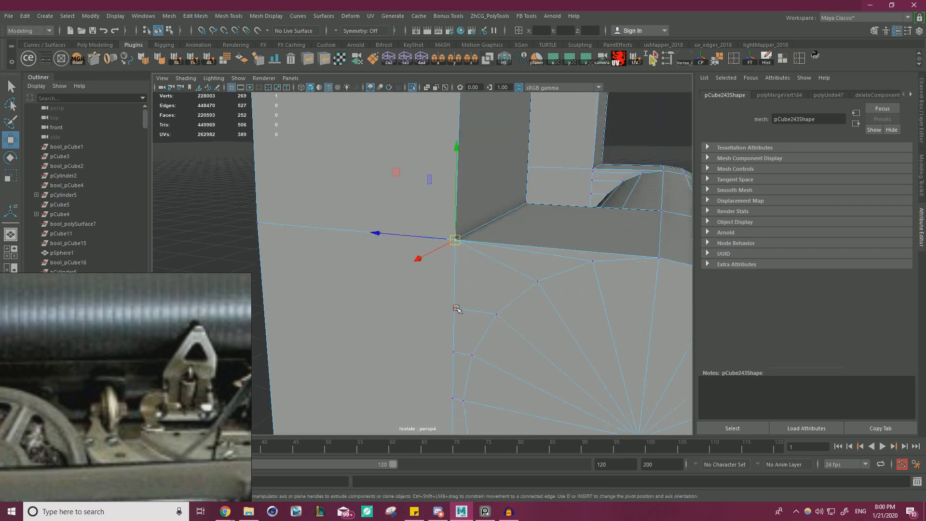
pyautogui.keyDown('alt'); pyautogui.moveTo(467, 309); pyautogui.dragTo(461, 272, button='middle'); pyautogui.keyUp('alt')
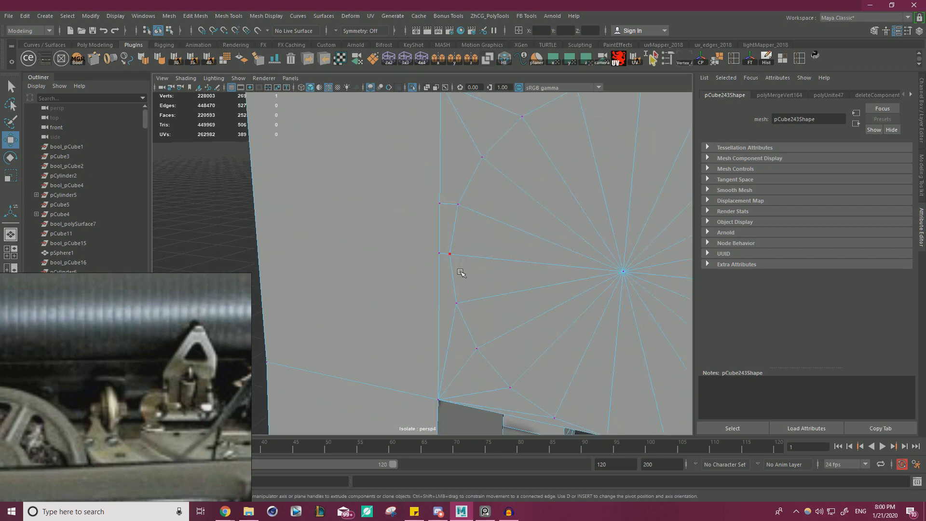
pyautogui.click(440, 203)
pyautogui.keyDown('alt'); pyautogui.moveTo(439, 203); pyautogui.dragTo(455, 231, button='middle'); pyautogui.keyUp('alt')
pyautogui.moveTo(456, 231); pyautogui.dragTo(457, 115)
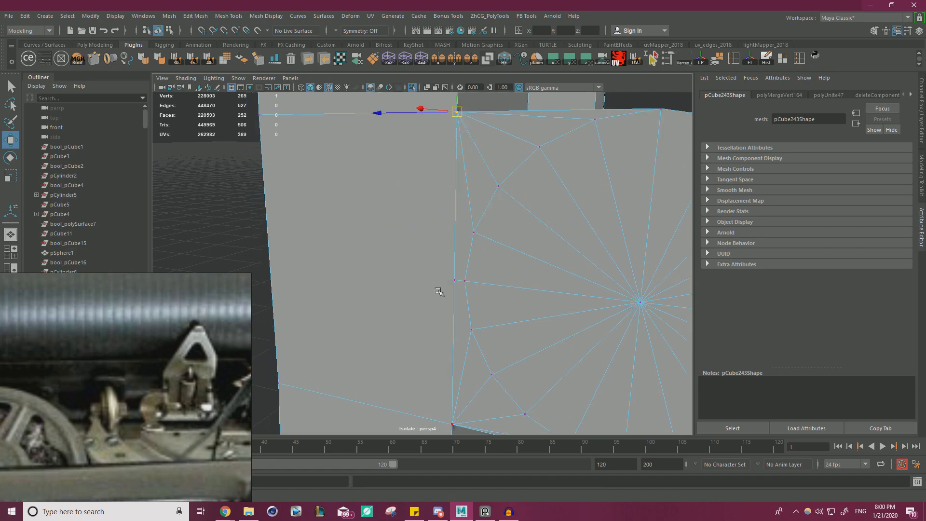
pyautogui.moveTo(452, 306); pyautogui.dragTo(438, 410)
pyautogui.scroll(-6, 439, 408)
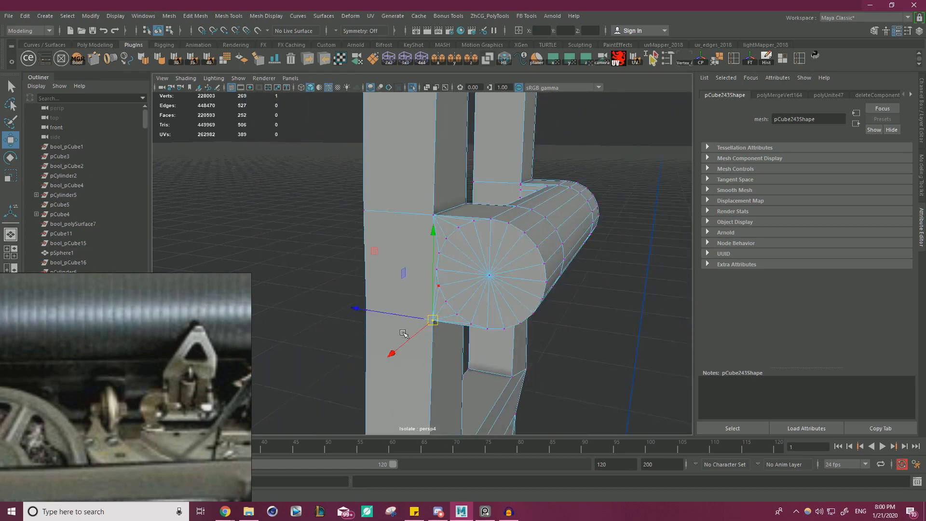
# Snap the upper seam vertices on the same side bar's inner face onto the upper corner beside the axle
pyautogui.keyDown('alt'); pyautogui.moveTo(498, 340); pyautogui.dragTo(350, 337); pyautogui.keyUp('alt')
pyautogui.keyDown('alt'); pyautogui.moveTo(350, 337); pyautogui.dragTo(510, 347, button='right'); pyautogui.keyUp('alt')
pyautogui.keyDown('alt'); pyautogui.moveTo(511, 347); pyautogui.dragTo(500, 342); pyautogui.keyUp('alt')
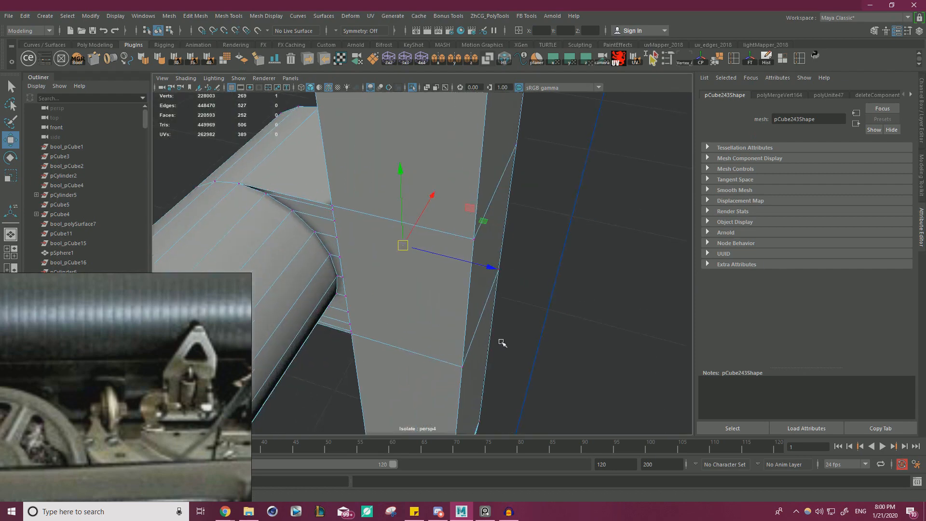
pyautogui.keyDown('alt'); pyautogui.moveTo(500, 343); pyautogui.dragTo(500, 296, button='middle'); pyautogui.keyUp('alt')
pyautogui.keyDown('alt'); pyautogui.moveTo(500, 295); pyautogui.dragTo(429, 250); pyautogui.keyUp('alt')
pyautogui.keyDown('alt'); pyautogui.moveTo(429, 250); pyautogui.dragTo(444, 241, button='right'); pyautogui.keyUp('alt')
pyautogui.click(430, 222)
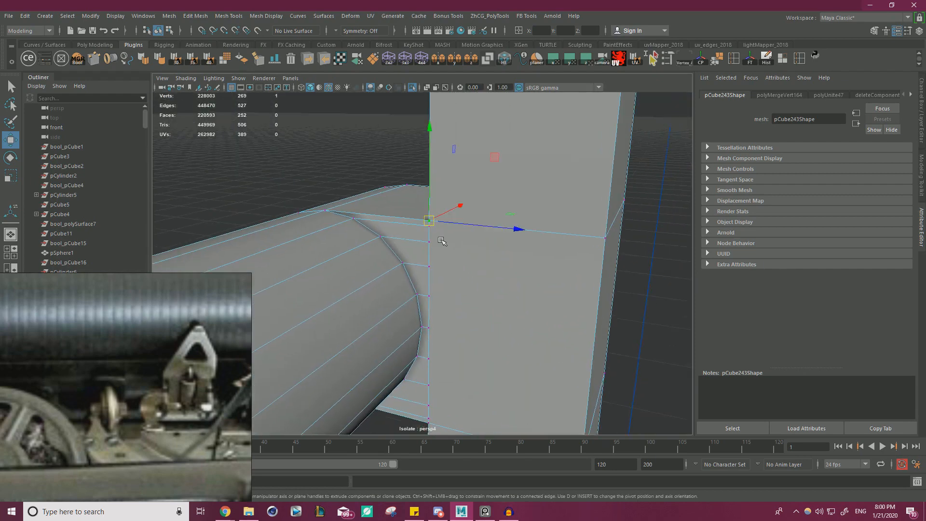
pyautogui.keyDown('alt'); pyautogui.moveTo(429, 258); pyautogui.dragTo(430, 252); pyautogui.keyUp('alt')
pyautogui.keyDown('alt'); pyautogui.moveTo(430, 252); pyautogui.dragTo(394, 209, button='right'); pyautogui.keyUp('alt')
pyautogui.moveTo(427, 194)
pyautogui.mouseDown()
pyautogui.moveTo(430, 185)
pyautogui.moveTo(433, 222)
pyautogui.moveTo(432, 189)
pyautogui.mouseUp()
pyautogui.moveTo(429, 260); pyautogui.dragTo(431, 179)
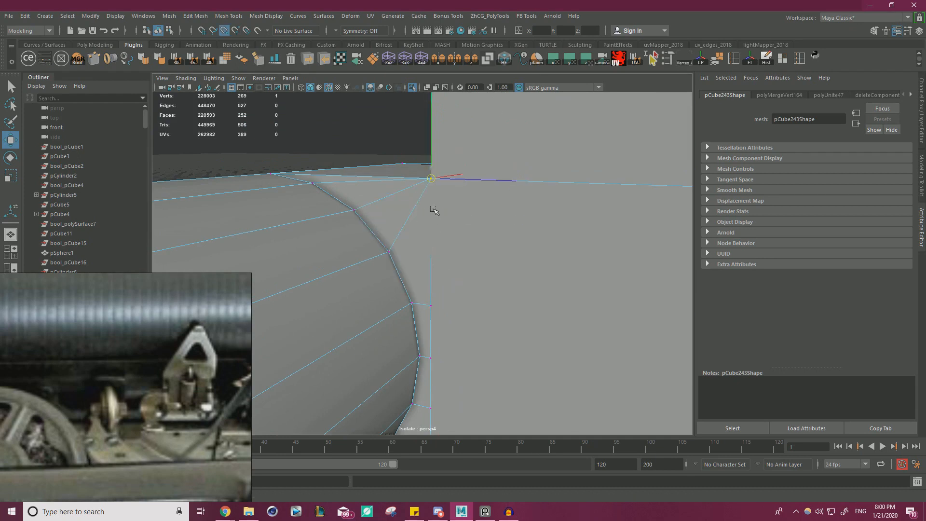
pyautogui.moveTo(432, 312); pyautogui.dragTo(444, 219)
# Snap the remaining seam vertices on that inner face onto the lower corner beside the axle
pyautogui.keyDown('alt'); pyautogui.moveTo(436, 419); pyautogui.dragTo(436, 274, button='middle'); pyautogui.keyUp('alt')
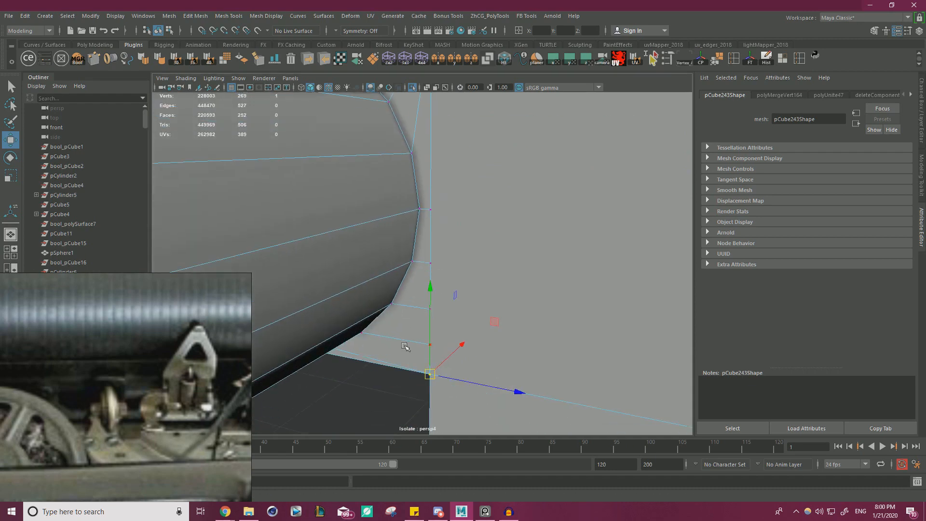
pyautogui.moveTo(432, 370); pyautogui.dragTo(432, 311)
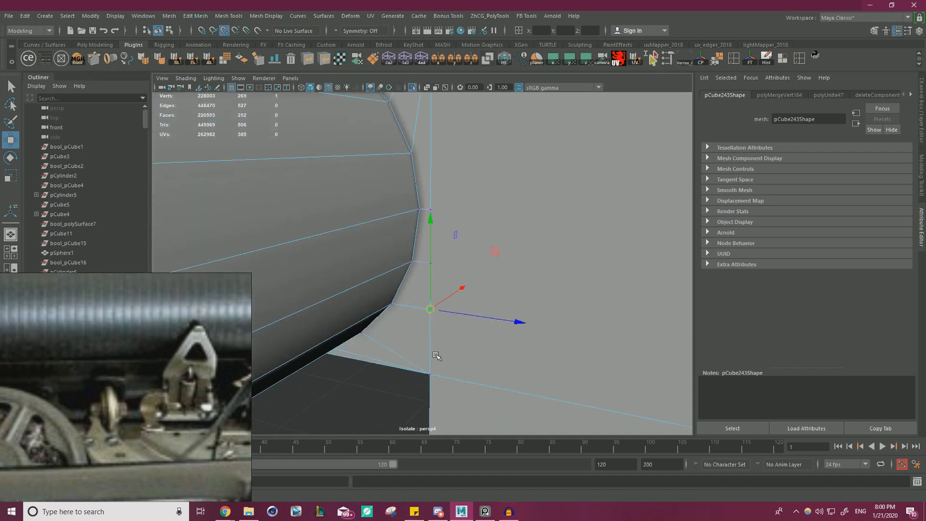
pyautogui.hotkey('ctrl', 'z')
pyautogui.click(414, 266)
pyautogui.click(433, 263)
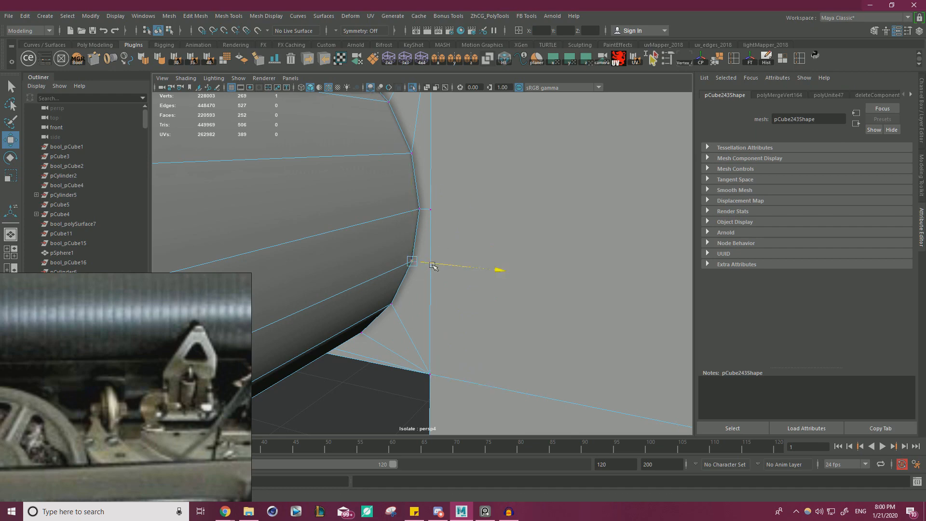
pyautogui.hotkey('ctrl', 'z')
pyautogui.click(436, 372)
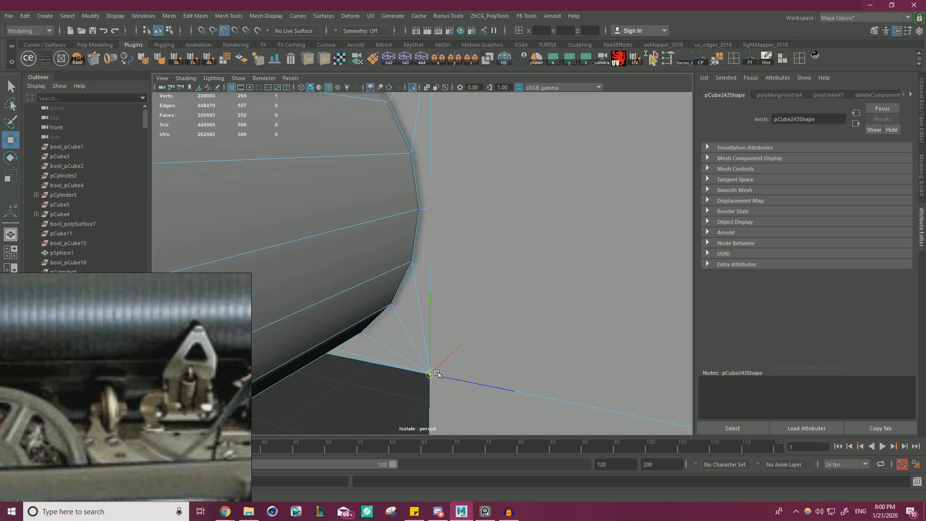
pyautogui.click(428, 211)
pyautogui.press('v')
pyautogui.moveTo(429, 211); pyautogui.dragTo(436, 370)
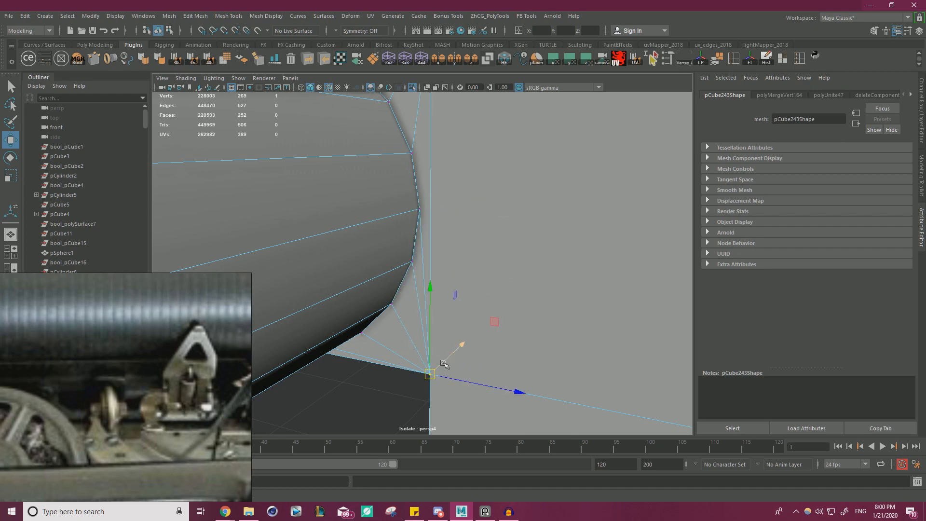
# Snap the upper seam vertices on the other side bar's inner face onto the upper corner beside the axle
pyautogui.keyDown('alt'); pyautogui.moveTo(493, 290); pyautogui.dragTo(452, 302, button='right'); pyautogui.keyUp('alt')
pyautogui.keyDown('alt'); pyautogui.moveTo(452, 302); pyautogui.dragTo(457, 304); pyautogui.keyUp('alt')
pyautogui.keyDown('alt'); pyautogui.moveTo(457, 303); pyautogui.dragTo(399, 292, button='right'); pyautogui.keyUp('alt')
pyautogui.keyDown('alt'); pyautogui.moveTo(260, 273); pyautogui.dragTo(520, 288); pyautogui.keyUp('alt')
pyautogui.keyDown('alt'); pyautogui.moveTo(584, 315); pyautogui.dragTo(433, 268, button='middle'); pyautogui.keyUp('alt')
pyautogui.keyDown('alt'); pyautogui.moveTo(433, 268); pyautogui.dragTo(448, 270, button='right'); pyautogui.keyUp('alt')
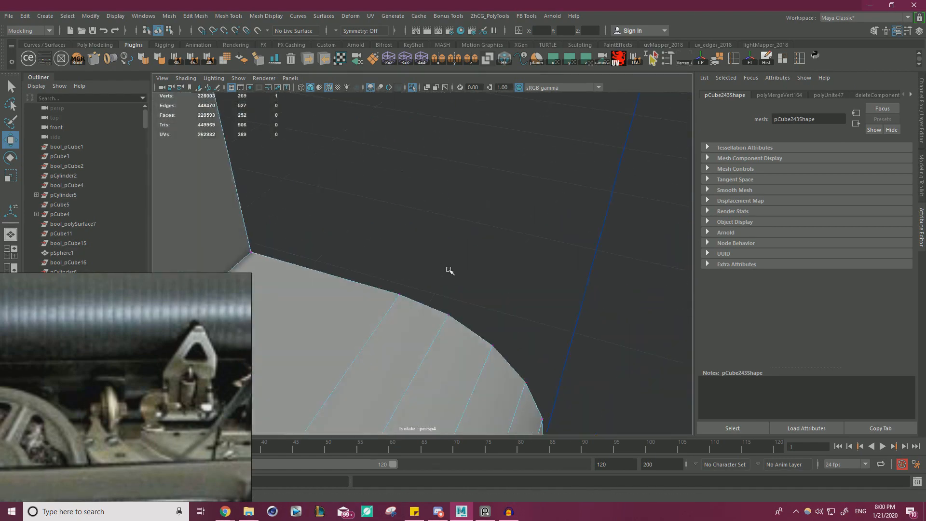
pyautogui.keyDown('alt'); pyautogui.moveTo(448, 270); pyautogui.dragTo(476, 248); pyautogui.keyUp('alt')
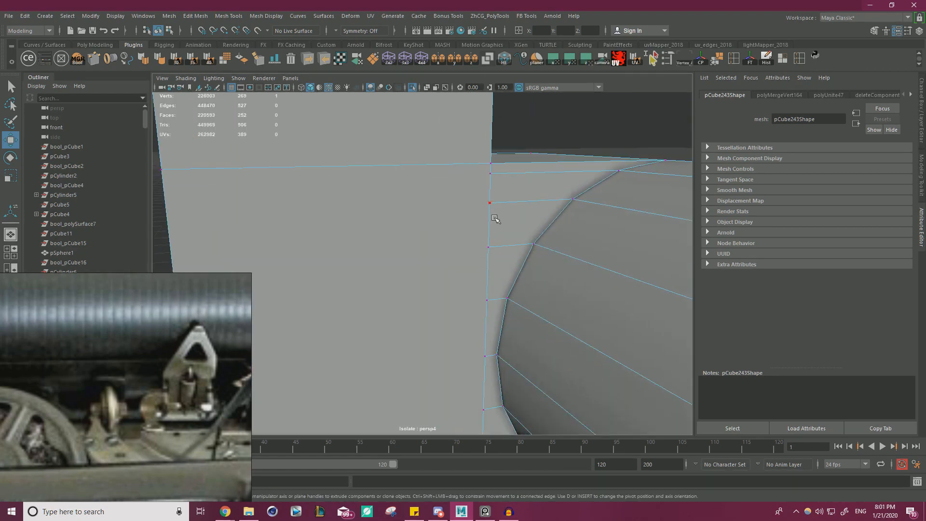
pyautogui.press('v')
pyautogui.moveTo(500, 183); pyautogui.dragTo(489, 170, button='middle')
pyautogui.click(491, 212)
pyautogui.press('v')
pyautogui.moveTo(492, 212); pyautogui.dragTo(489, 178, button='middle')
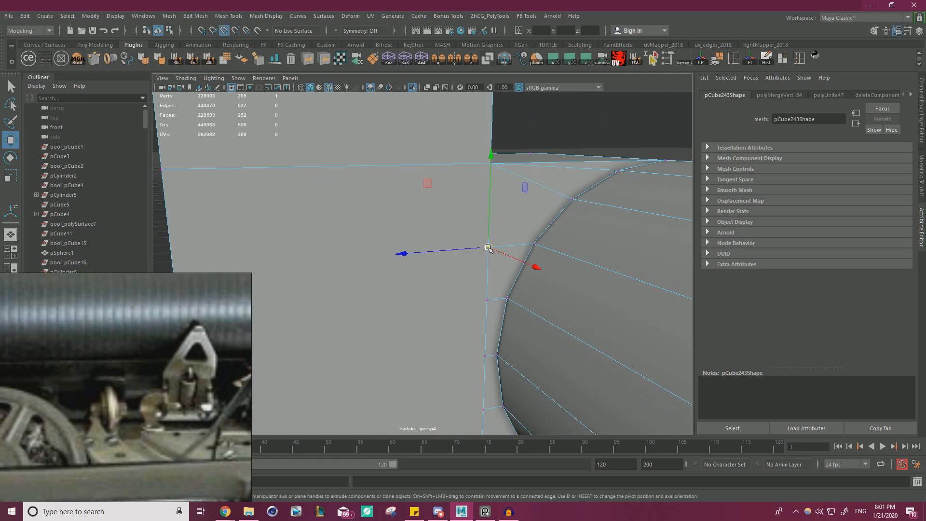
pyautogui.press('v')
pyautogui.moveTo(488, 248); pyautogui.dragTo(490, 185, button='middle')
pyautogui.press('v')
pyautogui.moveTo(488, 302); pyautogui.dragTo(488, 171, button='middle')
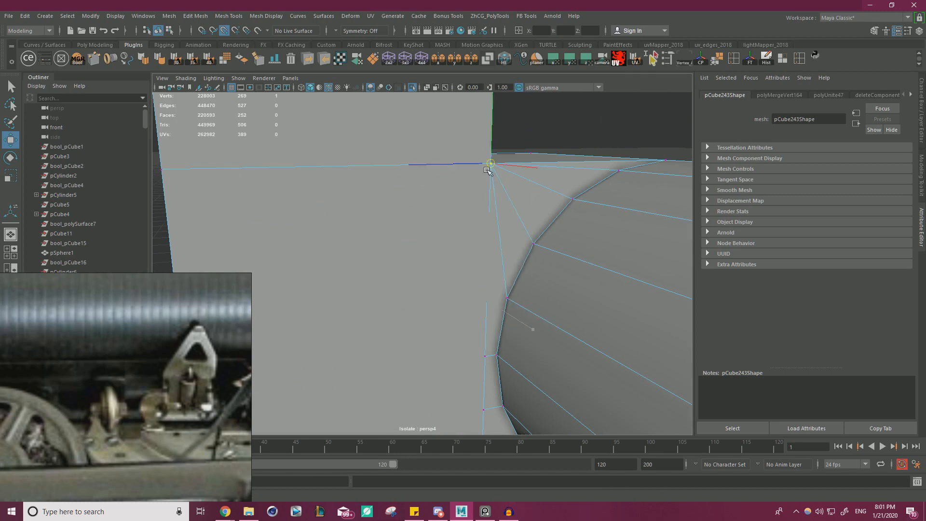
# Snap the remaining seam vertices on the other side bar's inner face onto its lower corner under the axle
pyautogui.keyDown('alt'); pyautogui.moveTo(517, 293); pyautogui.dragTo(455, 298); pyautogui.keyUp('alt')
pyautogui.click(455, 274)
pyautogui.press('v')
pyautogui.click(456, 245)
pyautogui.press('v')
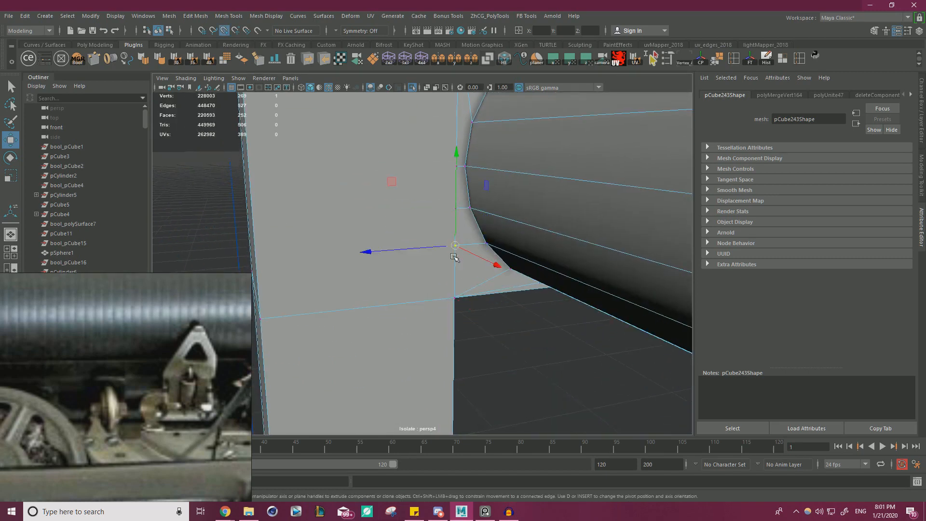
pyautogui.moveTo(453, 257); pyautogui.dragTo(446, 265)
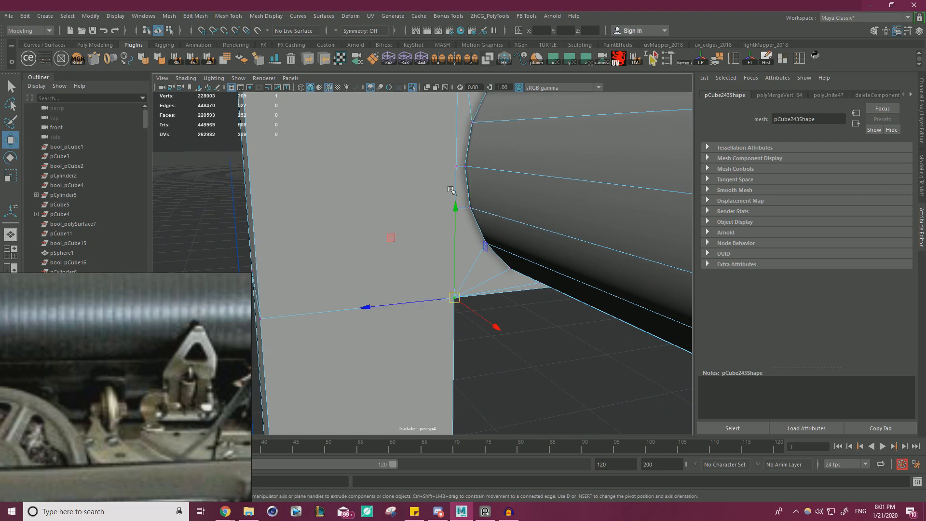
pyautogui.moveTo(497, 206); pyautogui.dragTo(455, 298)
pyautogui.click(456, 166)
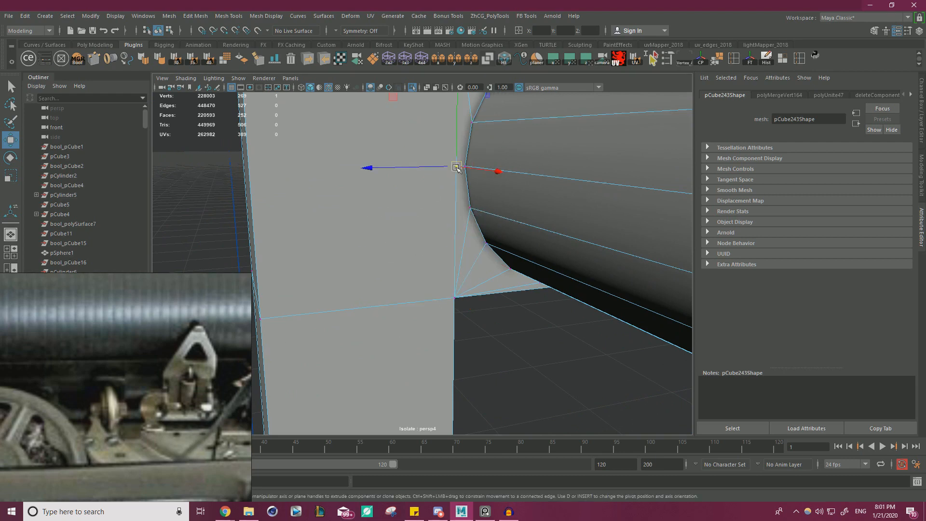
pyautogui.moveTo(457, 167); pyautogui.dragTo(455, 298)
# Snap the upper seam vertices beside this side's axle end cap onto the outer seam's upper corner
pyautogui.scroll(-10, 478, 290)
pyautogui.scroll(4, 548, 283)
pyautogui.keyDown('alt'); pyautogui.moveTo(516, 270); pyautogui.dragTo(439, 283); pyautogui.keyUp('alt')
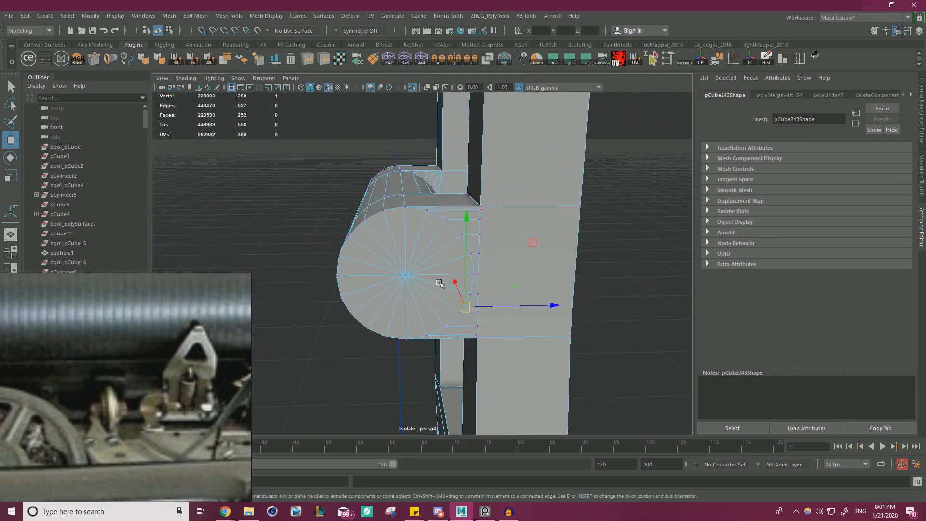
pyautogui.scroll(5, 440, 283)
pyautogui.moveTo(557, 140); pyautogui.dragTo(558, 130)
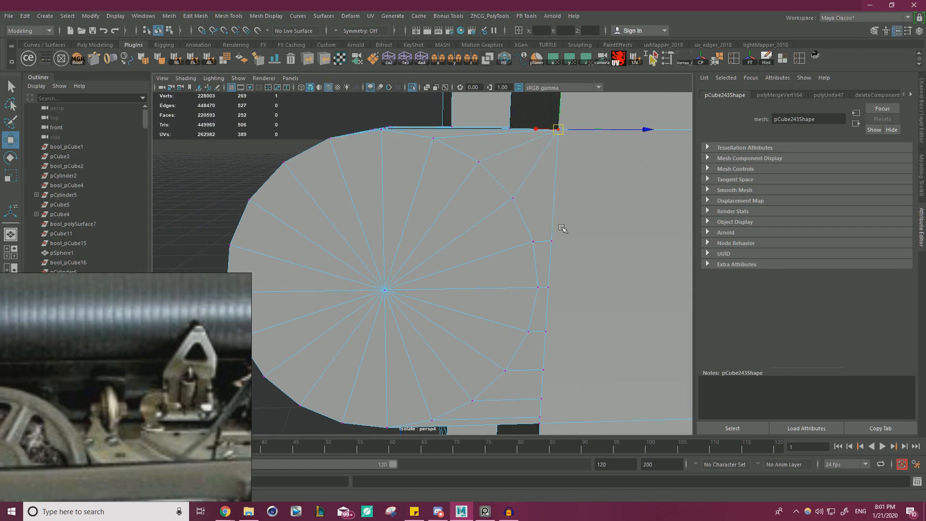
pyautogui.click(552, 241)
pyautogui.moveTo(552, 240); pyautogui.dragTo(558, 130)
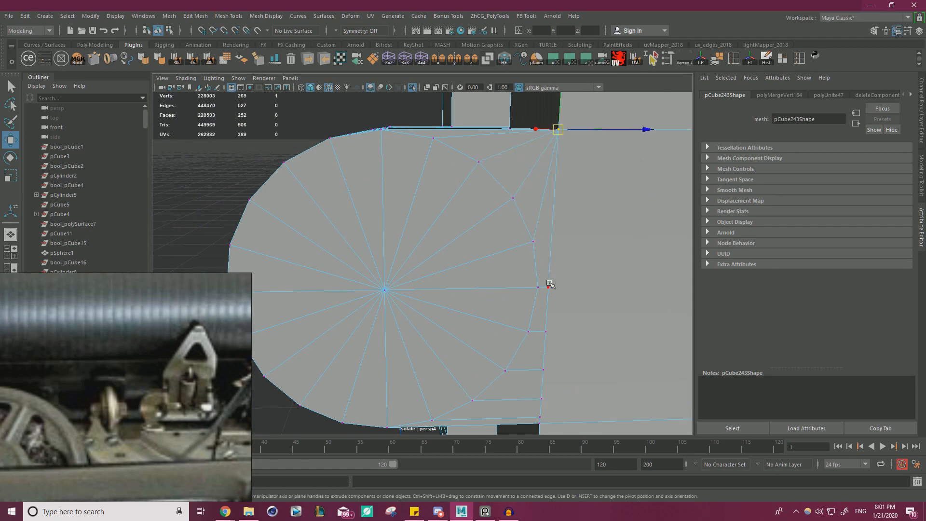
pyautogui.moveTo(550, 285); pyautogui.dragTo(570, 141)
# Snap the remaining vertices of this outer end-cap seam onto its lower corner
pyautogui.click(540, 417)
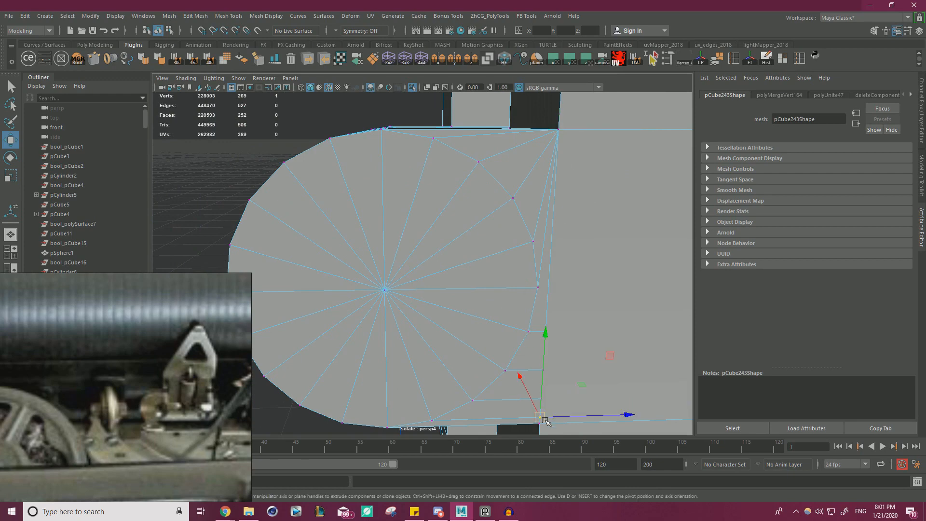
pyautogui.moveTo(540, 417); pyautogui.dragTo(542, 420)
pyautogui.click(542, 399)
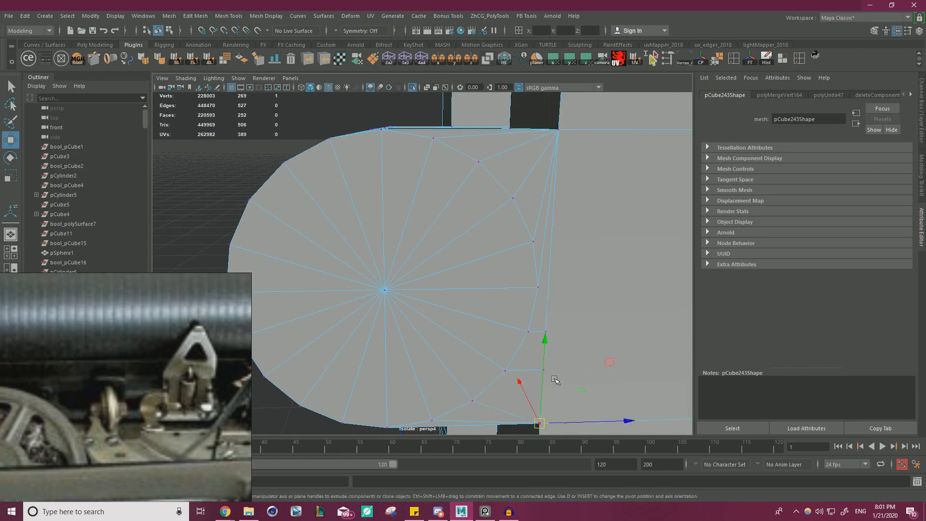
pyautogui.click(506, 370)
pyautogui.moveTo(544, 370); pyautogui.dragTo(542, 409)
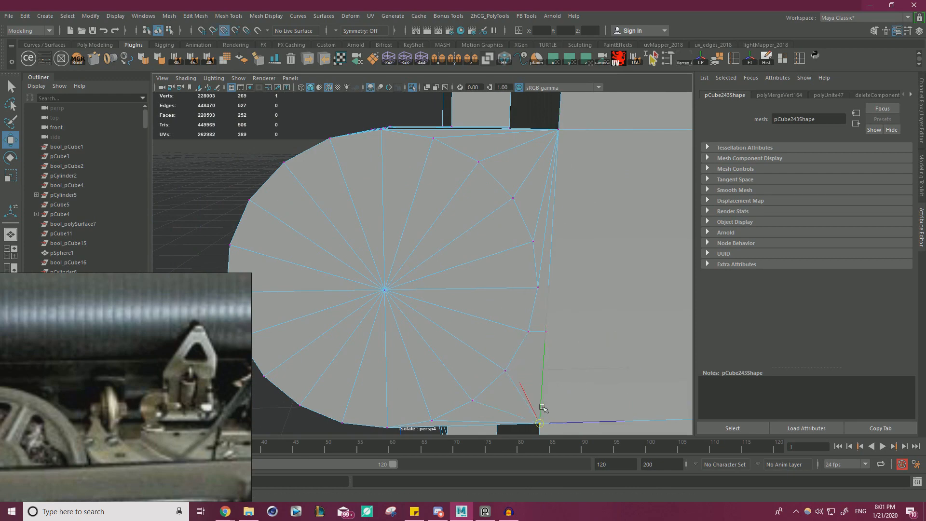
pyautogui.click(539, 333)
pyautogui.moveTo(539, 333); pyautogui.dragTo(540, 422)
# Select all vertices of the open frame and axle and merge them with a 0.0001 distance threshold
pyautogui.scroll(-5, 443, 296)
pyautogui.scroll(-5, 441, 296)
pyautogui.keyDown('alt'); pyautogui.moveTo(441, 296); pyautogui.dragTo(540, 292); pyautogui.keyUp('alt')
pyautogui.scroll(-3, 533, 333)
pyautogui.moveTo(531, 345); pyautogui.dragTo(302, 157)
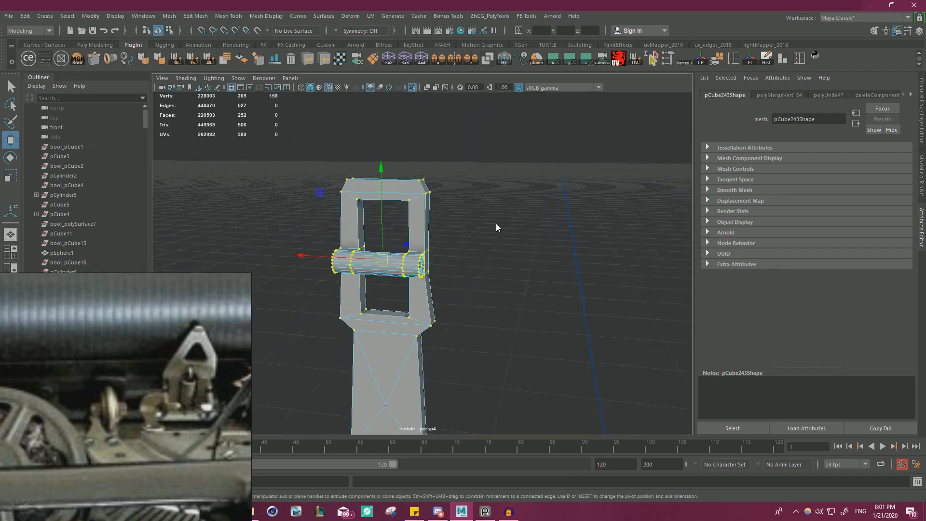
pyautogui.keyDown('shift'); pyautogui.moveTo(496, 232); pyautogui.dragTo(534, 185, button='right'); pyautogui.keyUp('shift')
pyautogui.keyDown('alt'); pyautogui.moveTo(497, 277); pyautogui.dragTo(510, 256); pyautogui.keyUp('alt')
pyautogui.keyDown('alt'); pyautogui.moveTo(510, 256); pyautogui.dragTo(546, 225, button='middle'); pyautogui.keyUp('alt')
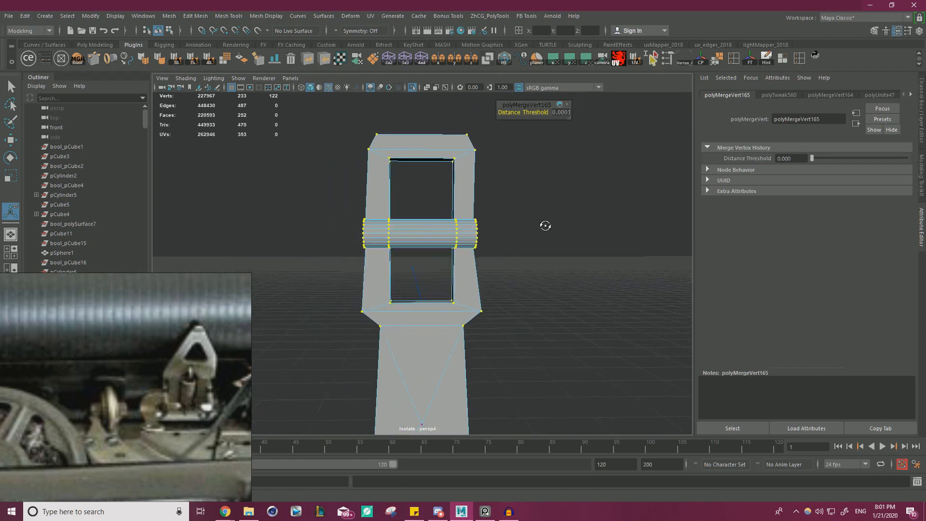
# Try to lengthen the axle by scaling the vertices of both its ends outward along its length
pyautogui.keyDown('alt'); pyautogui.moveTo(546, 225); pyautogui.dragTo(552, 223); pyautogui.keyUp('alt')
pyautogui.keyDown('alt'); pyautogui.moveTo(379, 232); pyautogui.dragTo(353, 250); pyautogui.keyUp('alt')
pyautogui.moveTo(381, 209); pyautogui.dragTo(380, 211)
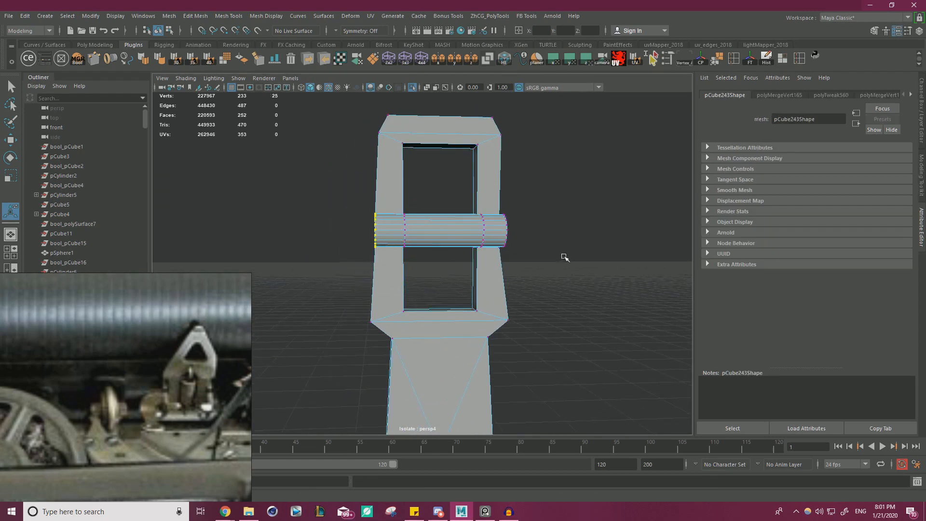
pyautogui.keyDown('alt'); pyautogui.moveTo(562, 256); pyautogui.dragTo(537, 260); pyautogui.keyUp('alt')
pyautogui.press('r')
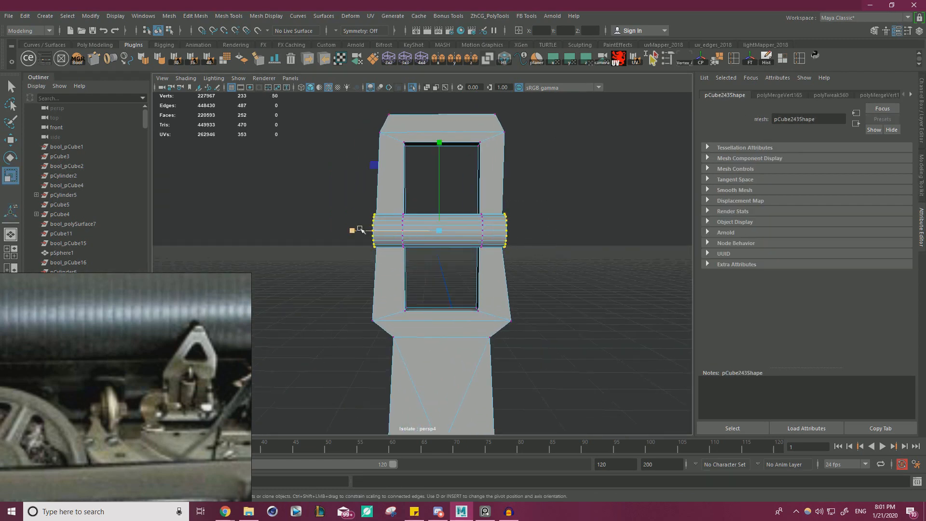
pyautogui.moveTo(363, 232); pyautogui.dragTo(361, 232)
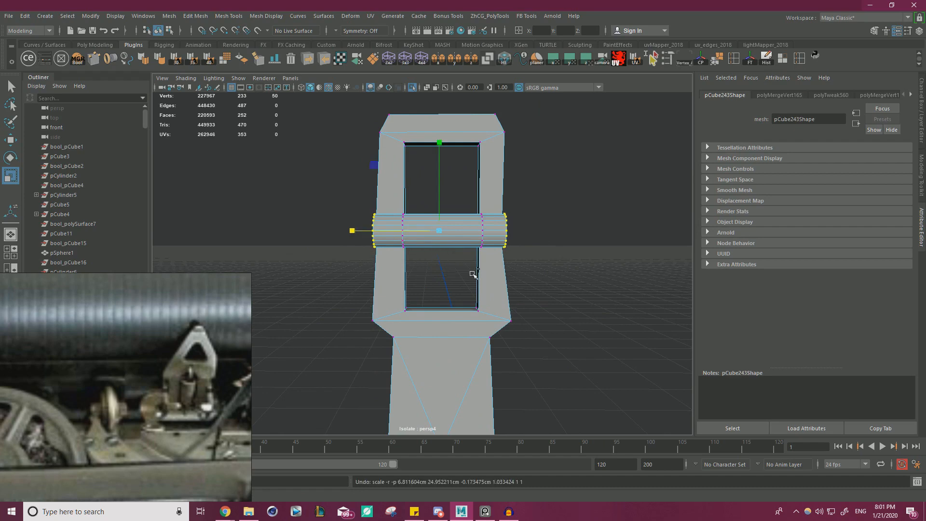
# Examine the merged frame, axle and shank of the bracket from the front, back and below
pyautogui.keyDown('alt'); pyautogui.moveTo(473, 271); pyautogui.dragTo(305, 295); pyautogui.keyUp('alt')
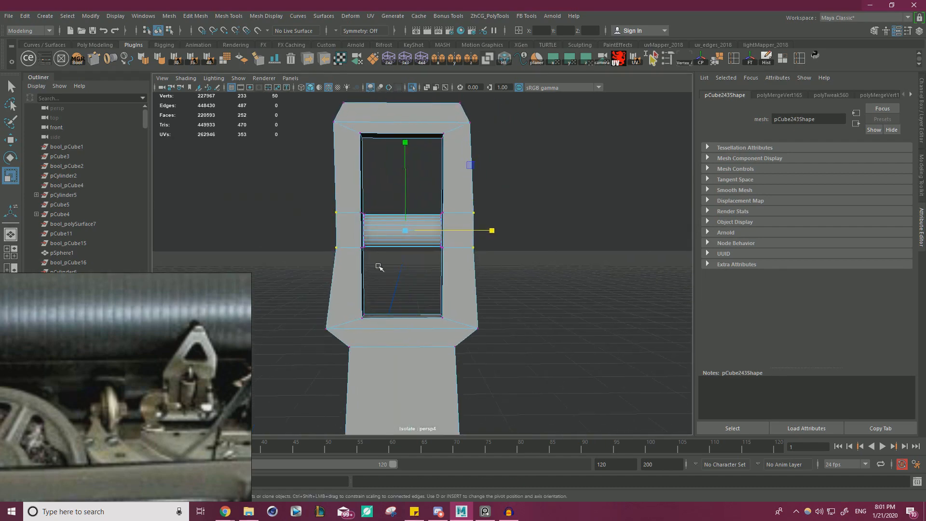
pyautogui.keyDown('alt'); pyautogui.moveTo(379, 267); pyautogui.dragTo(546, 244); pyautogui.keyUp('alt')
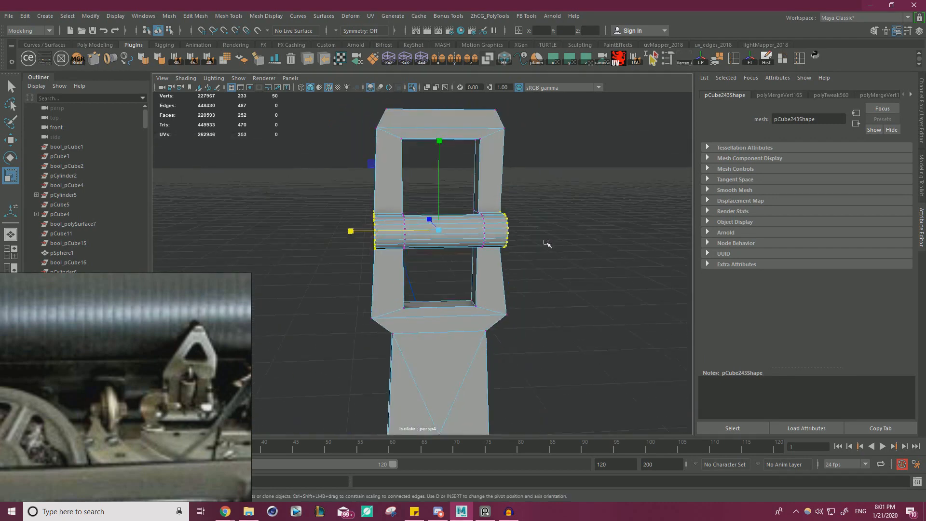
pyautogui.keyDown('alt'); pyautogui.moveTo(546, 244); pyautogui.dragTo(421, 257, button='right'); pyautogui.keyUp('alt')
pyautogui.moveTo(404, 250)
pyautogui.keyDown('alt'); pyautogui.mouseDown()
pyautogui.moveTo(467, 259)
pyautogui.moveTo(393, 263)
pyautogui.mouseUp(); pyautogui.keyUp('alt')
pyautogui.keyDown('alt'); pyautogui.moveTo(393, 262); pyautogui.dragTo(433, 235, button='right'); pyautogui.keyUp('alt')
pyautogui.scroll(-3, 432, 260)
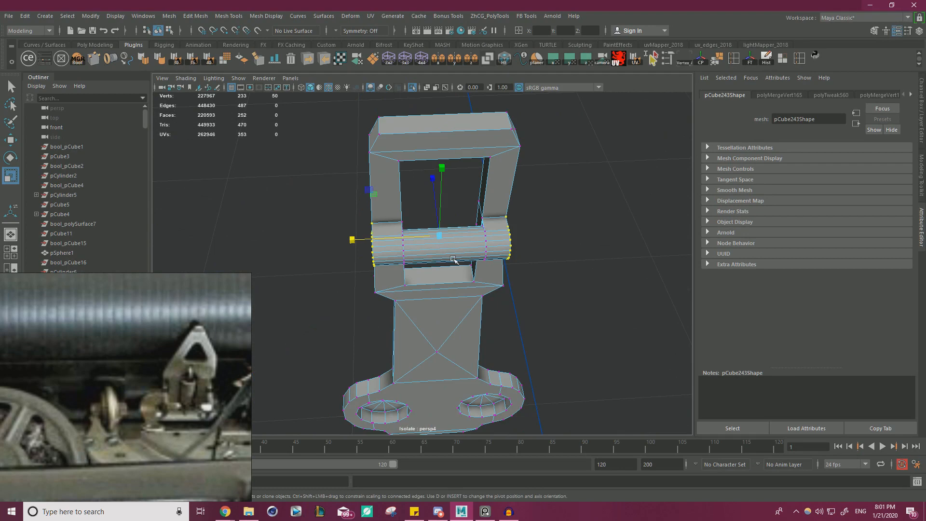
pyautogui.scroll(-2, 393, 252)
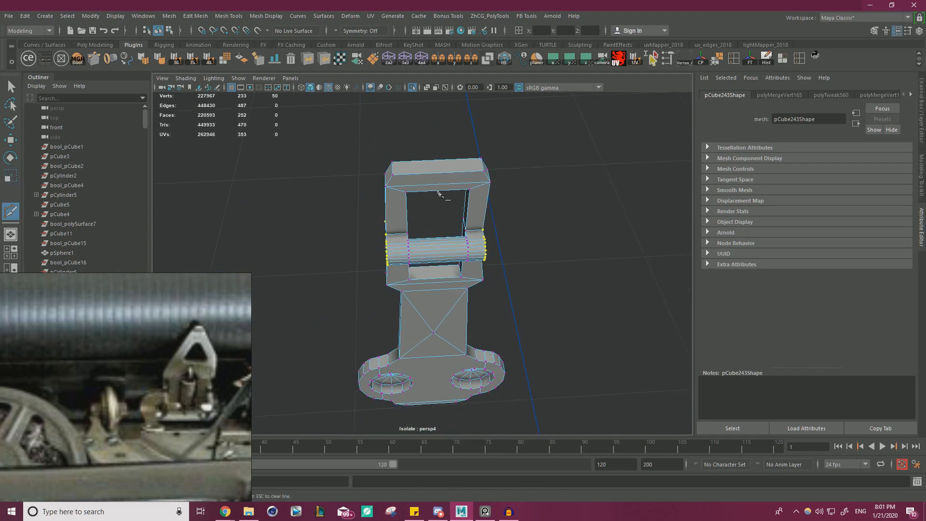
pyautogui.keyDown('alt'); pyautogui.moveTo(438, 192); pyautogui.dragTo(434, 149); pyautogui.keyUp('alt')
pyautogui.keyDown('alt'); pyautogui.moveTo(434, 149); pyautogui.dragTo(285, 195, button='right'); pyautogui.keyUp('alt')
pyautogui.keyDown('alt'); pyautogui.moveTo(419, 260); pyautogui.dragTo(416, 212); pyautogui.keyUp('alt')
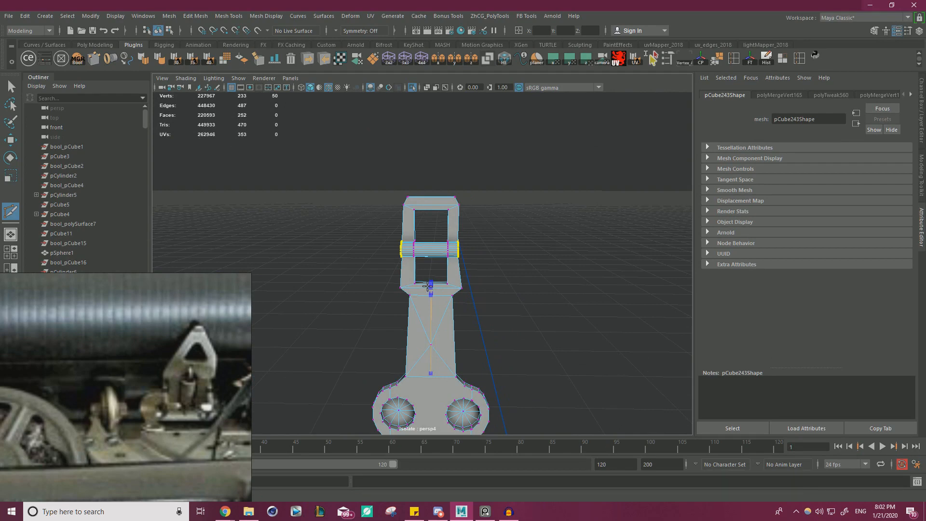
pyautogui.keyDown('alt'); pyautogui.moveTo(434, 319); pyautogui.dragTo(496, 314); pyautogui.keyUp('alt')
# Switch to the front view and isolate the bracket object there
pyautogui.press('space')
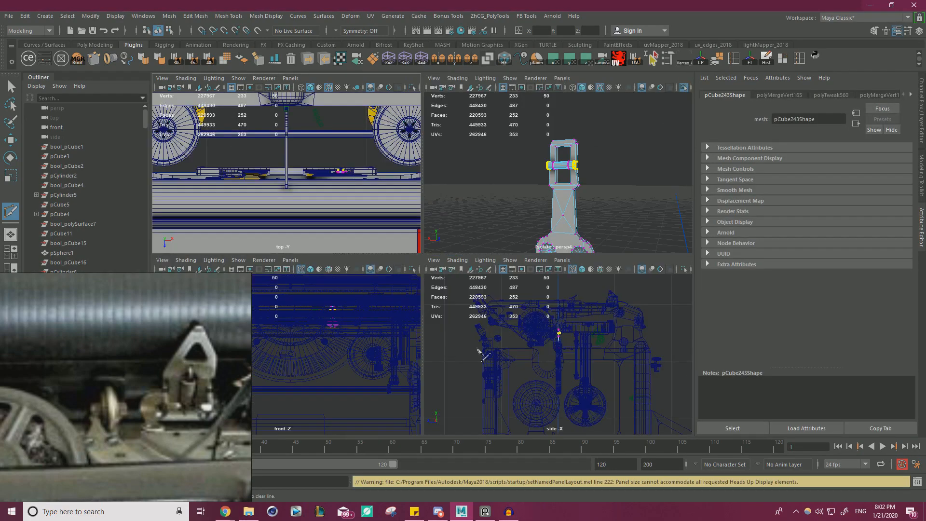
pyautogui.keyDown('alt'); pyautogui.moveTo(361, 337); pyautogui.dragTo(401, 340, button='middle'); pyautogui.keyUp('alt')
pyautogui.press('space')
pyautogui.press('w')
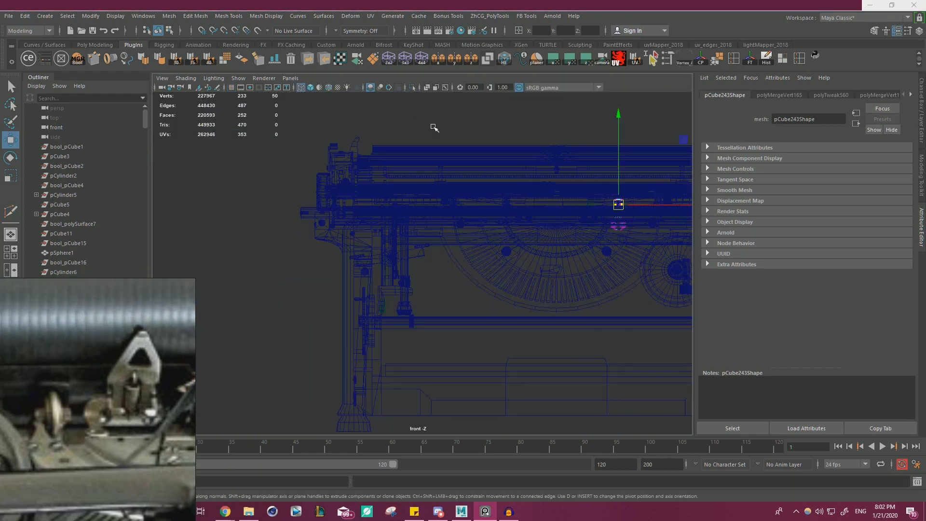
pyautogui.click(330, 155)
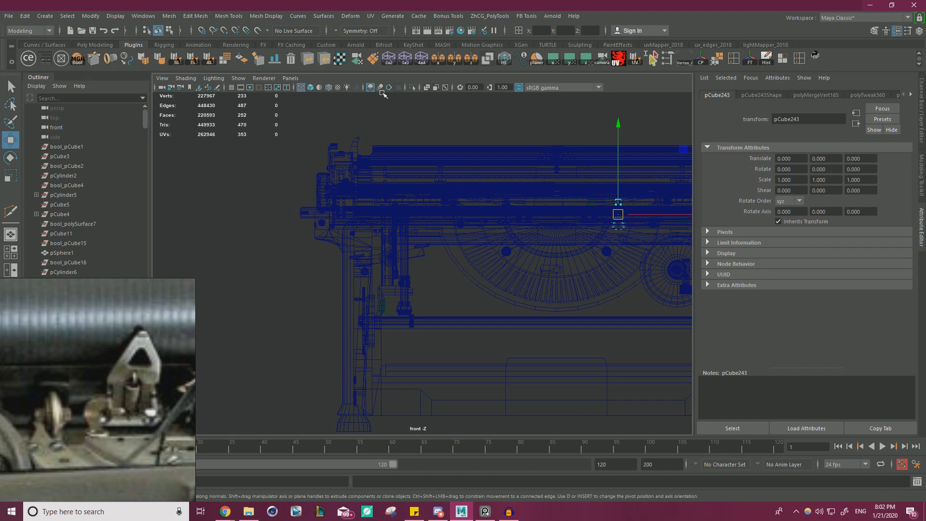
pyautogui.click(412, 87)
pyautogui.keyDown('alt'); pyautogui.moveTo(519, 193); pyautogui.dragTo(451, 255, button='middle'); pyautogui.keyUp('alt')
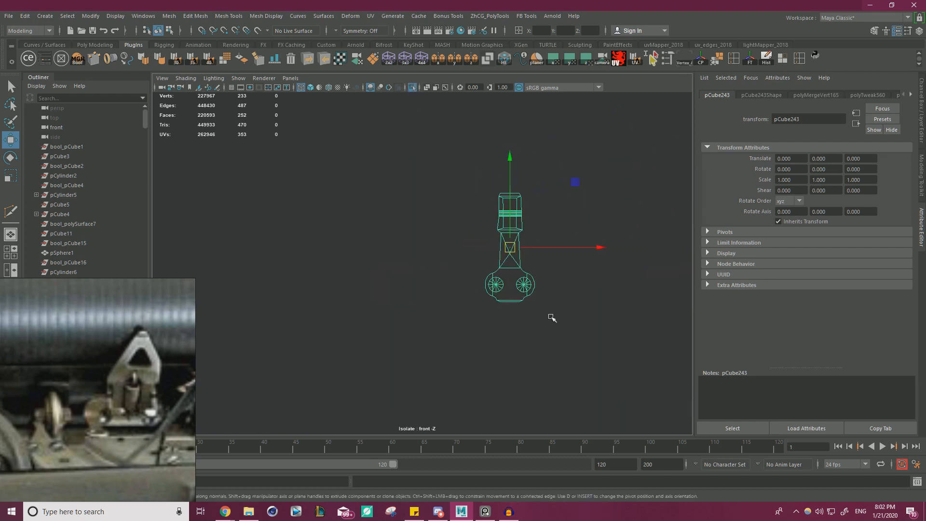
pyautogui.scroll(2, 554, 316)
pyautogui.keyDown('alt'); pyautogui.moveTo(553, 315); pyautogui.dragTo(481, 318, button='middle'); pyautogui.keyUp('alt')
pyautogui.scroll(7, 513, 315)
pyautogui.keyDown('alt'); pyautogui.moveTo(542, 338); pyautogui.dragTo(489, 352, button='middle'); pyautogui.keyUp('alt')
# Try to slice the bracket vertically down its centre with the Multi-Cut tool
pyautogui.hotkey('ctrl', 'shift', 'x')
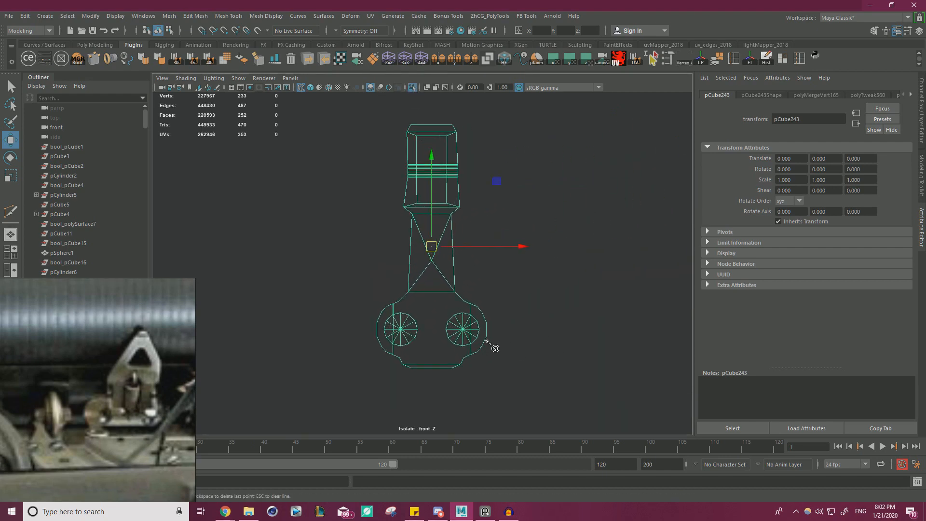
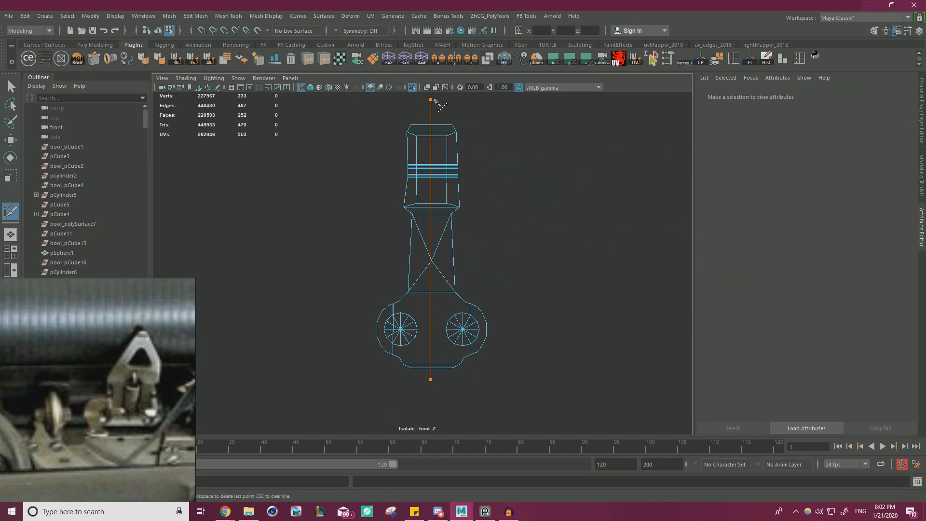
pyautogui.hotkey('ctrl', 'z')
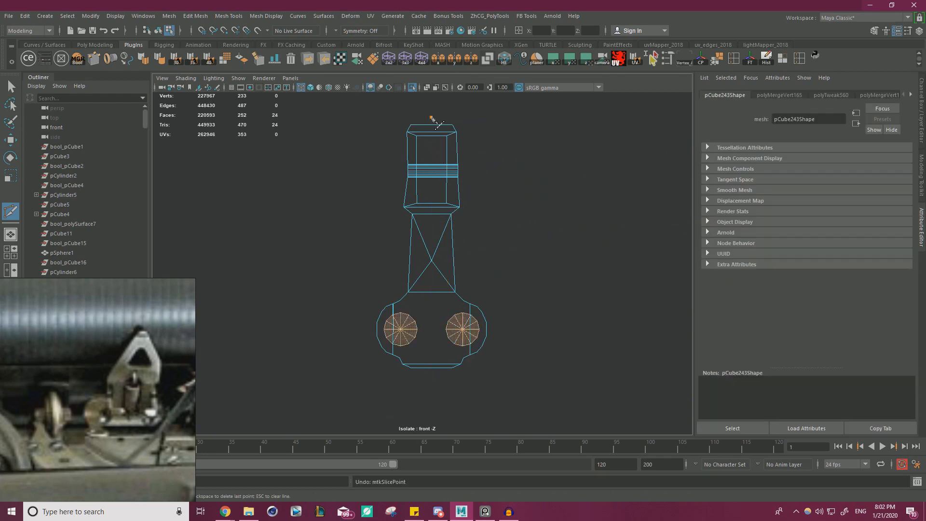
pyautogui.press('Return')
pyautogui.press('w')
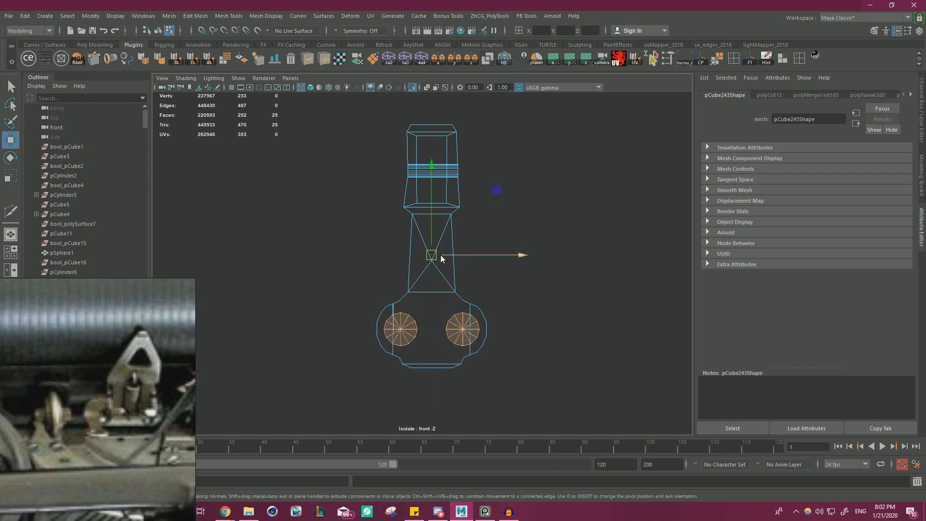
# In object mode, slice the whole bracket vertically down its centre and delete the faces of its left half
pyautogui.press('F8')
pyautogui.press('y')
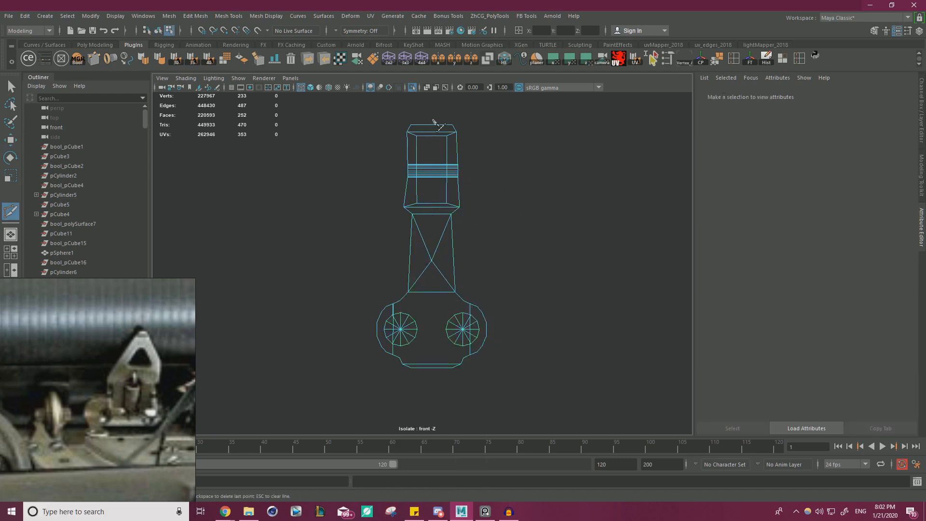
pyautogui.press('Return')
pyautogui.press('w')
pyautogui.moveTo(340, 416); pyautogui.dragTo(427, 102)
pyautogui.press('Delete')
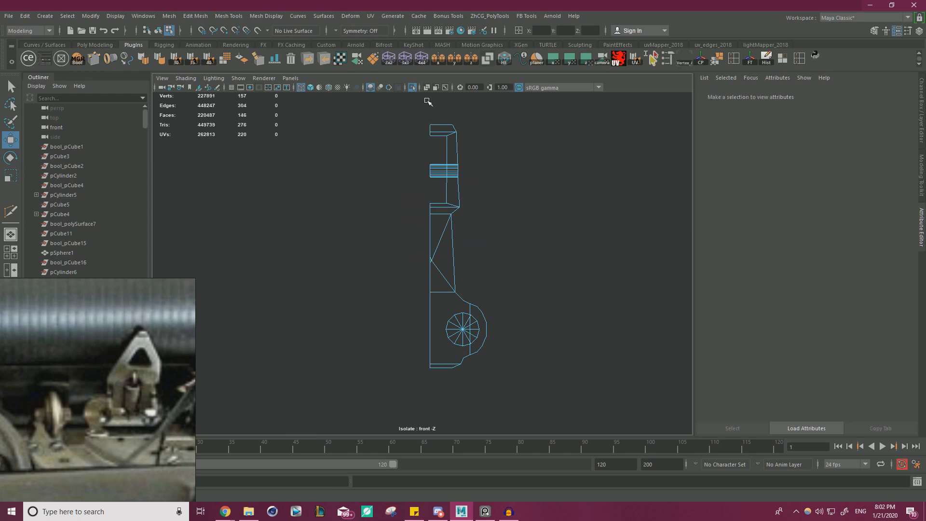
# Snap the stray vertex beside the shank's cut edge onto the centre line and merge the half bracket's overlapping vertices
pyautogui.scroll(8, 434, 261)
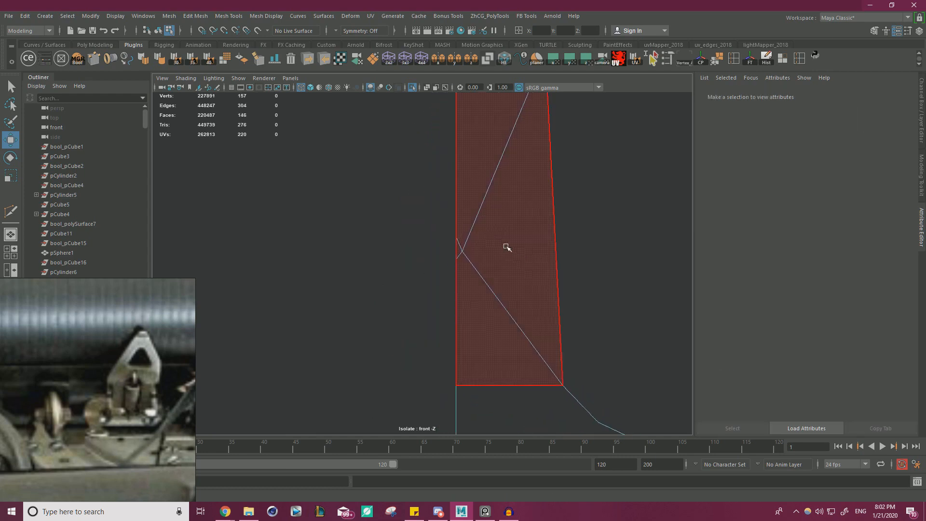
pyautogui.moveTo(487, 236); pyautogui.dragTo(464, 268, button='right')
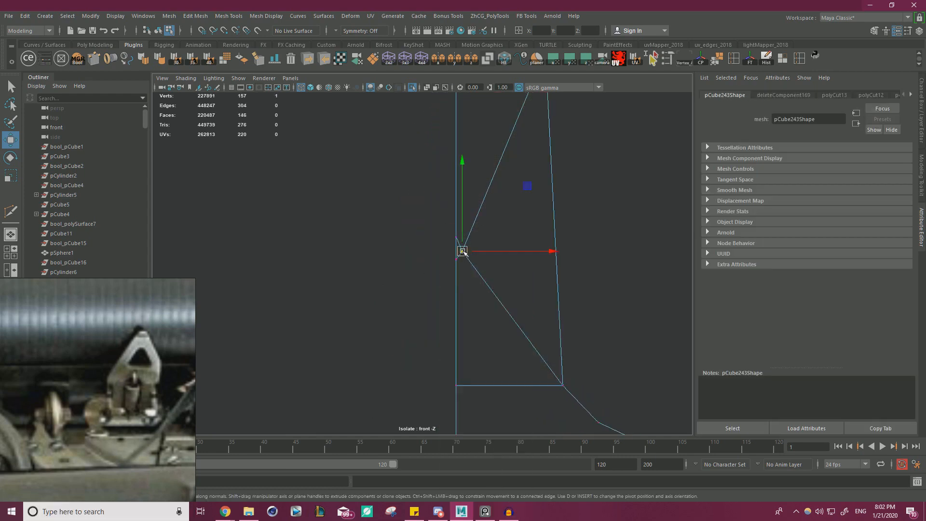
pyautogui.moveTo(464, 252)
pyautogui.mouseDown()
pyautogui.moveTo(467, 231)
pyautogui.moveTo(454, 256)
pyautogui.mouseUp()
pyautogui.keyDown('alt'); pyautogui.moveTo(454, 257); pyautogui.dragTo(365, 243, button='right'); pyautogui.keyUp('alt')
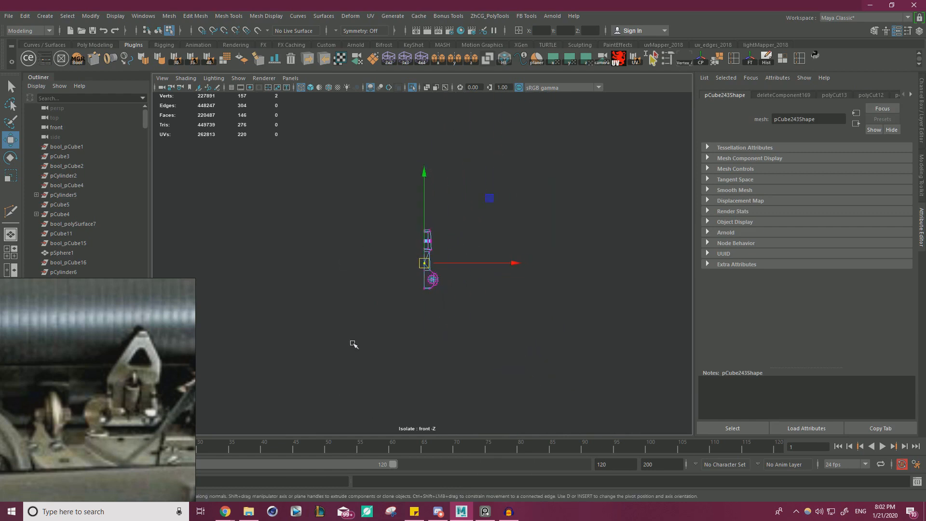
pyautogui.moveTo(352, 343); pyautogui.dragTo(540, 176)
pyautogui.keyDown('shift'); pyautogui.moveTo(523, 199); pyautogui.dragTo(519, 167, button='right'); pyautogui.keyUp('shift')
# In the perspective view, snap the intermediate edge loop around the axle onto the axle's outer end
pyautogui.press('space')
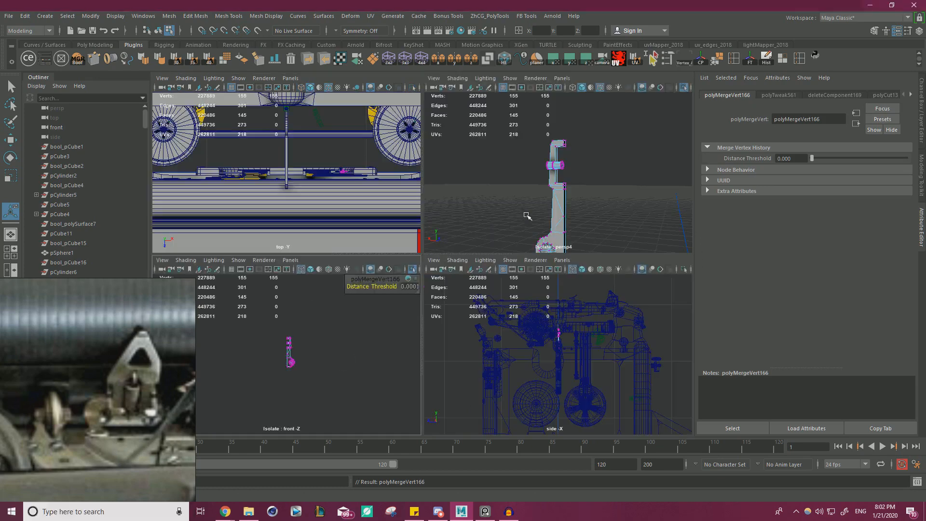
pyautogui.press('space')
pyautogui.keyDown('alt'); pyautogui.moveTo(549, 219); pyautogui.dragTo(514, 236); pyautogui.keyUp('alt')
pyautogui.keyDown('alt'); pyautogui.moveTo(514, 235); pyautogui.dragTo(528, 237, button='right'); pyautogui.keyUp('alt')
pyautogui.press('w')
pyautogui.moveTo(409, 252); pyautogui.dragTo(501, 256, button='right')
pyautogui.keyDown('alt'); pyautogui.moveTo(501, 255); pyautogui.dragTo(424, 287); pyautogui.keyUp('alt')
pyautogui.keyDown('alt'); pyautogui.moveTo(424, 288); pyautogui.dragTo(477, 281, button='right'); pyautogui.keyUp('alt')
pyautogui.keyDown('alt'); pyautogui.moveTo(477, 281); pyautogui.dragTo(539, 308, button='middle'); pyautogui.keyUp('alt')
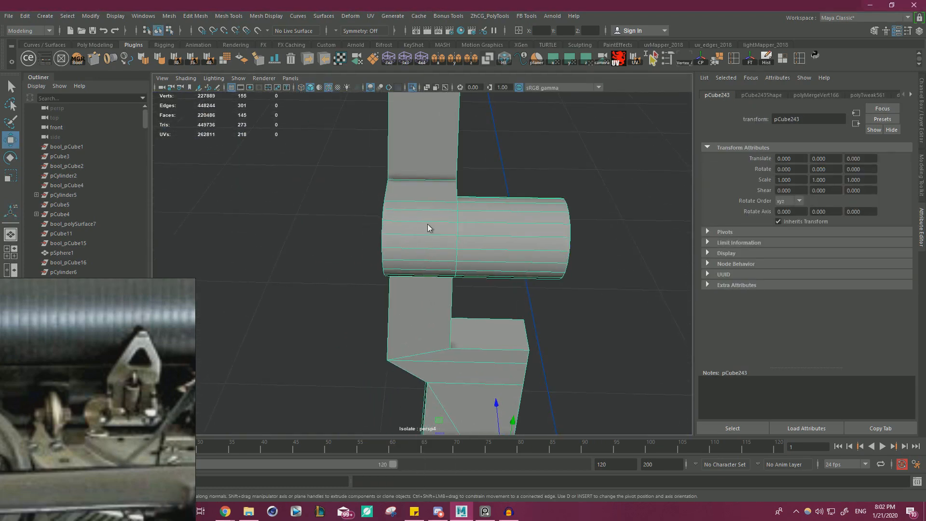
pyautogui.moveTo(428, 236); pyautogui.dragTo(432, 204, button='right')
pyautogui.keyDown('alt'); pyautogui.moveTo(443, 220); pyautogui.dragTo(446, 192); pyautogui.keyUp('alt')
pyautogui.click(449, 219)
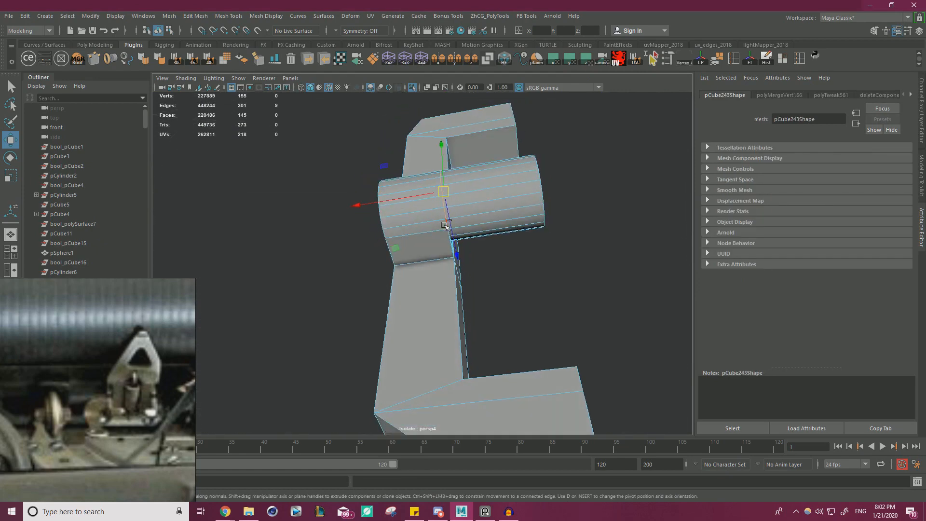
pyautogui.moveTo(445, 224)
pyautogui.keyDown('alt'); pyautogui.mouseDown()
pyautogui.moveTo(424, 289)
pyautogui.moveTo(331, 285)
pyautogui.moveTo(415, 188)
pyautogui.moveTo(504, 250)
pyautogui.moveTo(451, 217)
pyautogui.mouseUp(); pyautogui.keyUp('alt')
pyautogui.press('v')
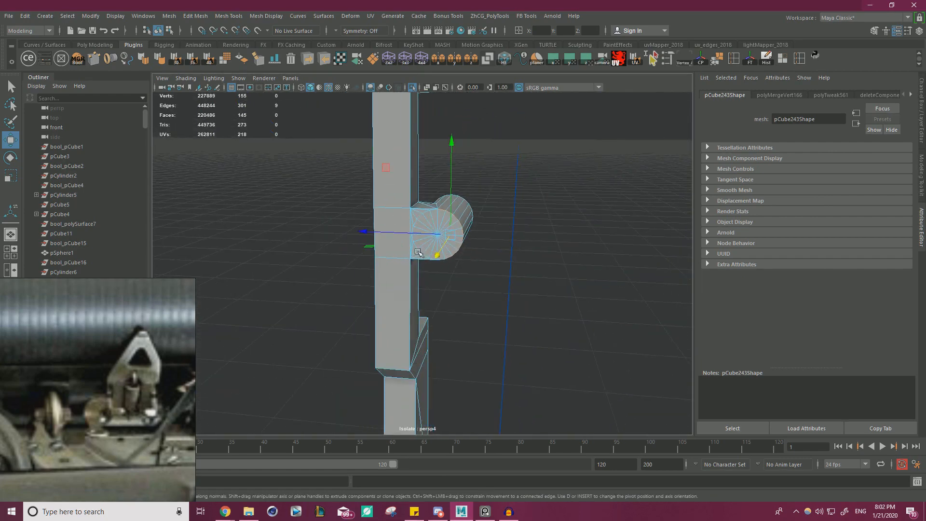
# Merge the overlapping vertices around the frame post and axle
pyautogui.rightClick(446, 221)
pyautogui.moveTo(445, 222); pyautogui.dragTo(399, 220, button='right')
pyautogui.moveTo(292, 151); pyautogui.dragTo(574, 314)
pyautogui.keyDown('shift'); pyautogui.moveTo(500, 198); pyautogui.dragTo(538, 163, button='right'); pyautogui.keyUp('shift')
# Snap the upper inner vertices of the axle's end cap onto the cap's top edge and the frame's upper joint corner
pyautogui.keyDown('alt'); pyautogui.moveTo(373, 222); pyautogui.dragTo(426, 255); pyautogui.keyUp('alt')
pyautogui.keyDown('alt'); pyautogui.moveTo(427, 255); pyautogui.dragTo(516, 259, button='right'); pyautogui.keyUp('alt')
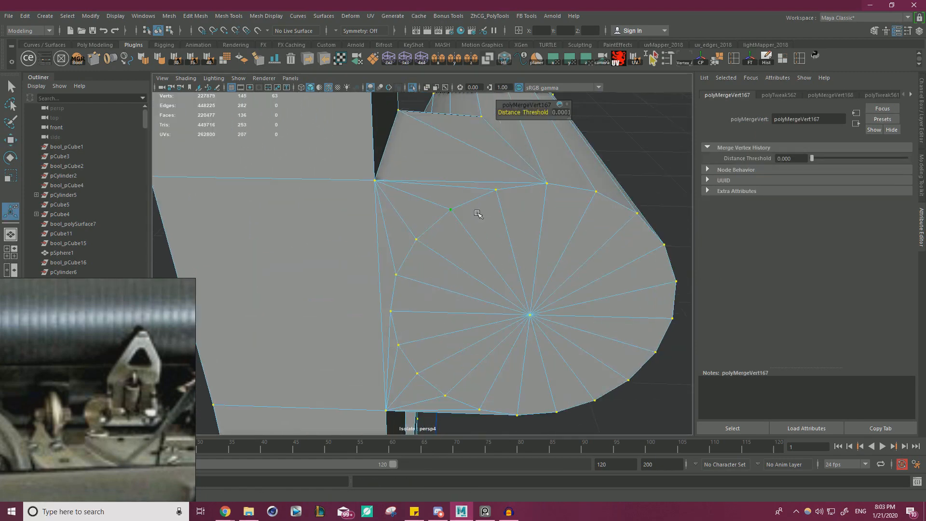
pyautogui.click(497, 196)
pyautogui.moveTo(497, 196); pyautogui.dragTo(530, 206)
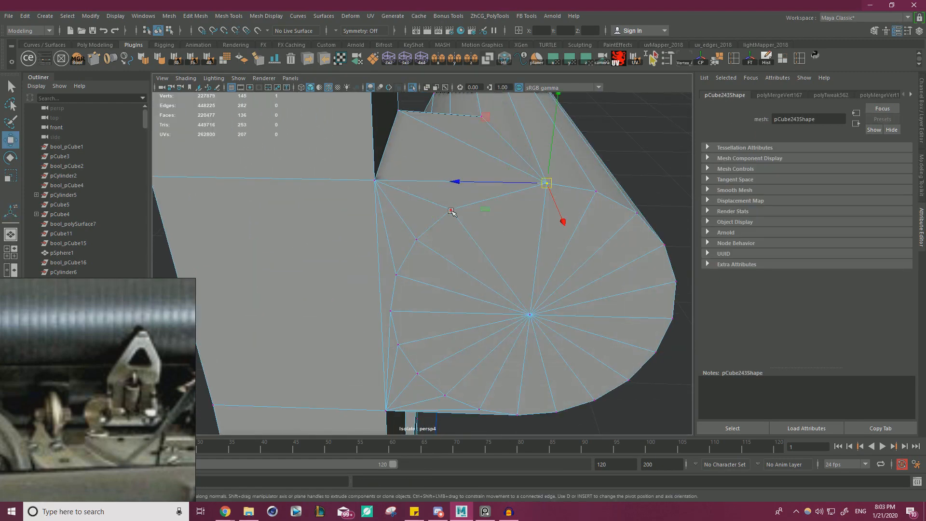
pyautogui.moveTo(448, 211); pyautogui.dragTo(375, 181)
pyautogui.click(417, 240)
pyautogui.moveTo(416, 240); pyautogui.dragTo(375, 181)
pyautogui.click(399, 275)
pyautogui.moveTo(396, 275); pyautogui.dragTo(375, 181)
# Snap the lower inner vertices of the axle's end cap onto the cap's bottom edge and the frame's lower joint corner
pyautogui.keyDown('alt'); pyautogui.moveTo(416, 328); pyautogui.dragTo(434, 285); pyautogui.keyUp('alt')
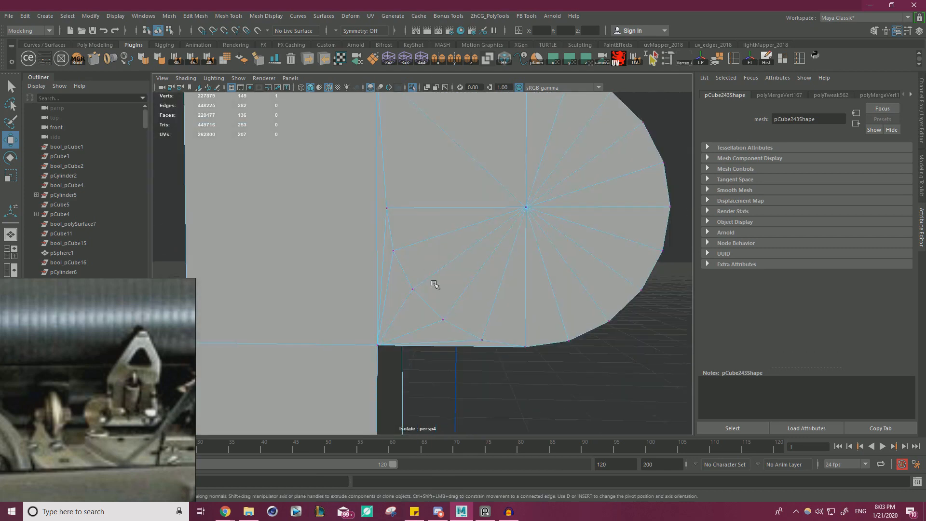
pyautogui.keyDown('alt'); pyautogui.moveTo(434, 285); pyautogui.dragTo(434, 211, button='middle'); pyautogui.keyUp('alt')
pyautogui.moveTo(486, 270); pyautogui.dragTo(524, 268)
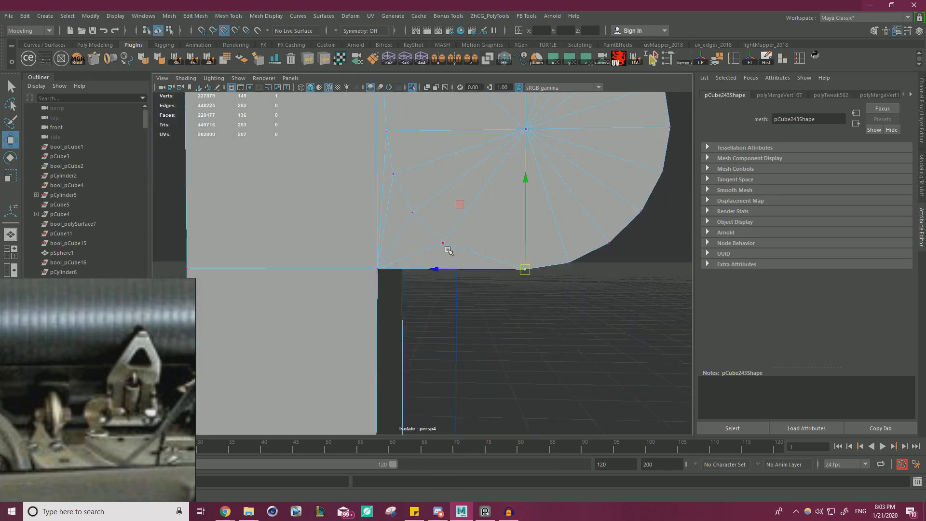
pyautogui.click(442, 242)
pyautogui.moveTo(442, 242); pyautogui.dragTo(378, 268)
pyautogui.click(412, 213)
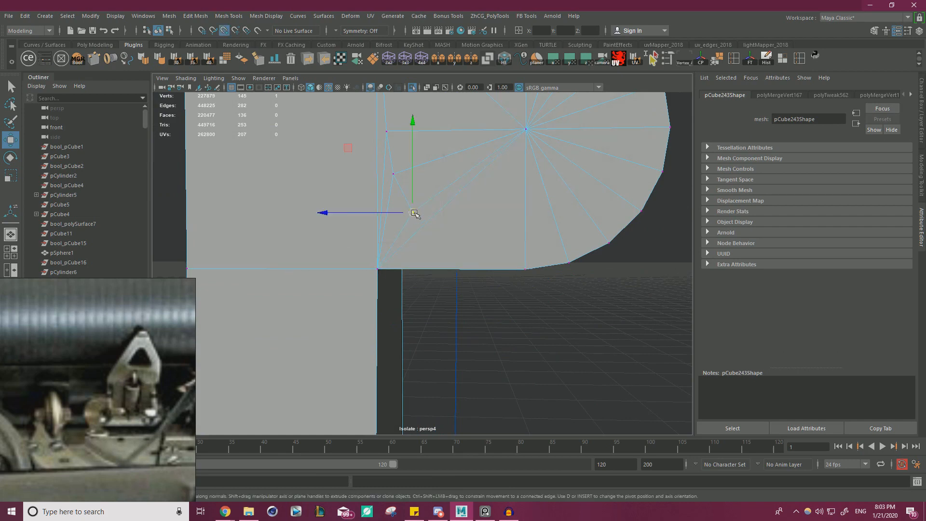
pyautogui.moveTo(412, 212); pyautogui.dragTo(378, 268)
pyautogui.click(393, 174)
pyautogui.moveTo(393, 174); pyautogui.dragTo(377, 265)
pyautogui.click(387, 131)
pyautogui.moveTo(386, 132); pyautogui.dragTo(377, 255)
# Select all vertices around the axle joint and merge the ones snapped together on the end cap
pyautogui.scroll(-8, 371, 225)
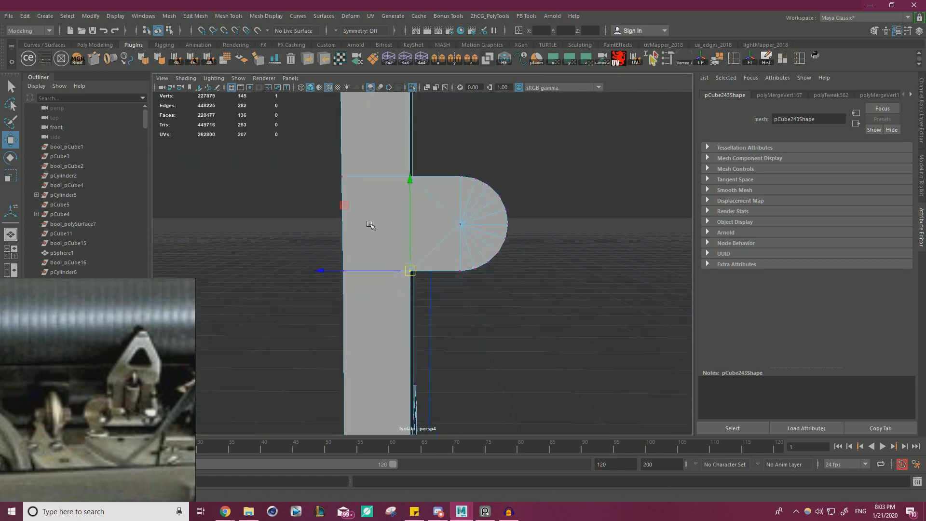
pyautogui.moveTo(272, 312); pyautogui.dragTo(574, 138)
pyautogui.keyDown('alt'); pyautogui.moveTo(550, 162); pyautogui.dragTo(302, 209); pyautogui.keyUp('alt')
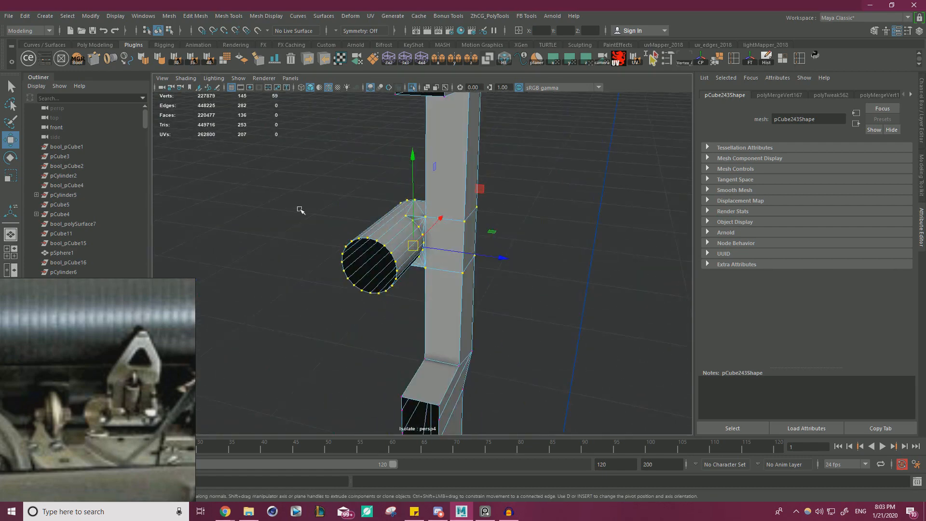
pyautogui.keyDown('shift'); pyautogui.moveTo(323, 199); pyautogui.dragTo(364, 153, button='right'); pyautogui.keyUp('shift')
# Snap the frame post's extra vertices level with the top of the axle onto the post's upper corners
pyautogui.scroll(10, 537, 203)
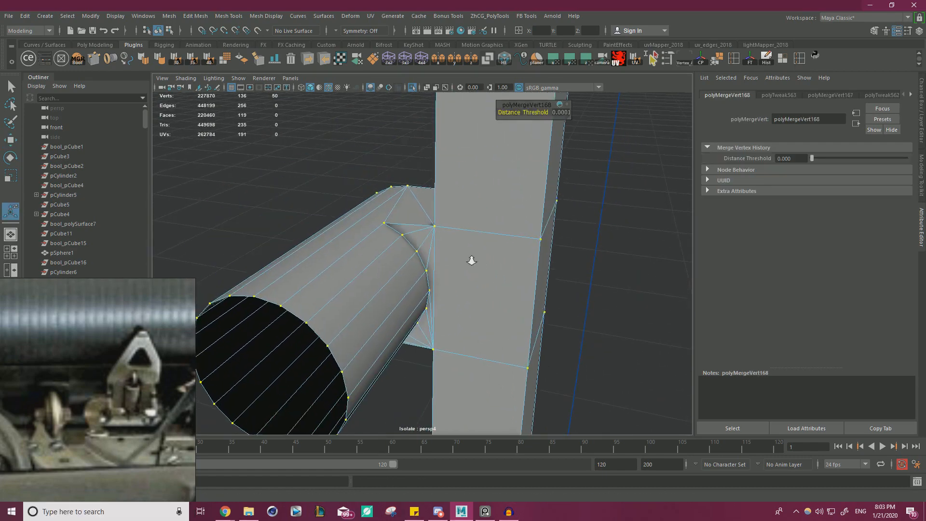
pyautogui.click(440, 282)
pyautogui.scroll(-1, 455, 327)
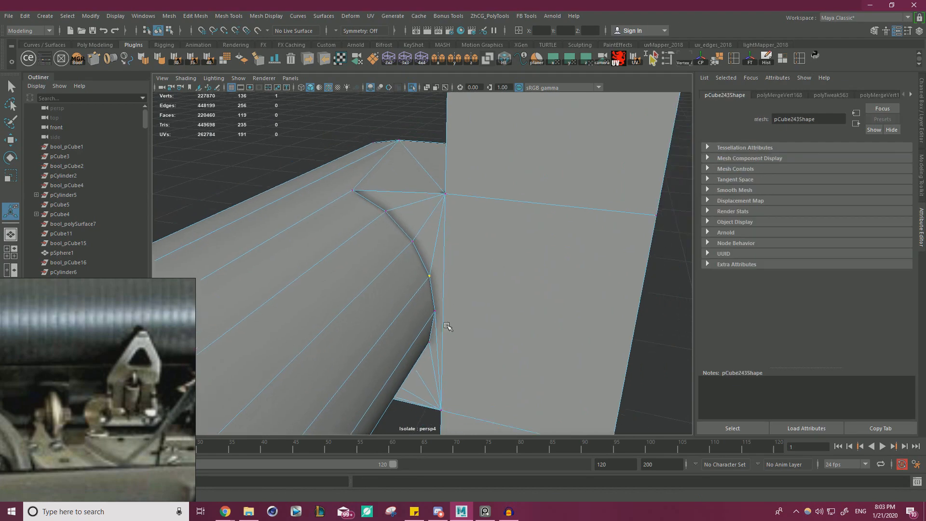
pyautogui.keyDown('alt'); pyautogui.moveTo(454, 327); pyautogui.dragTo(427, 109); pyautogui.keyUp('alt')
pyautogui.press('w')
pyautogui.press('v')
pyautogui.keyDown('alt'); pyautogui.moveTo(413, 244); pyautogui.dragTo(462, 142); pyautogui.keyUp('alt')
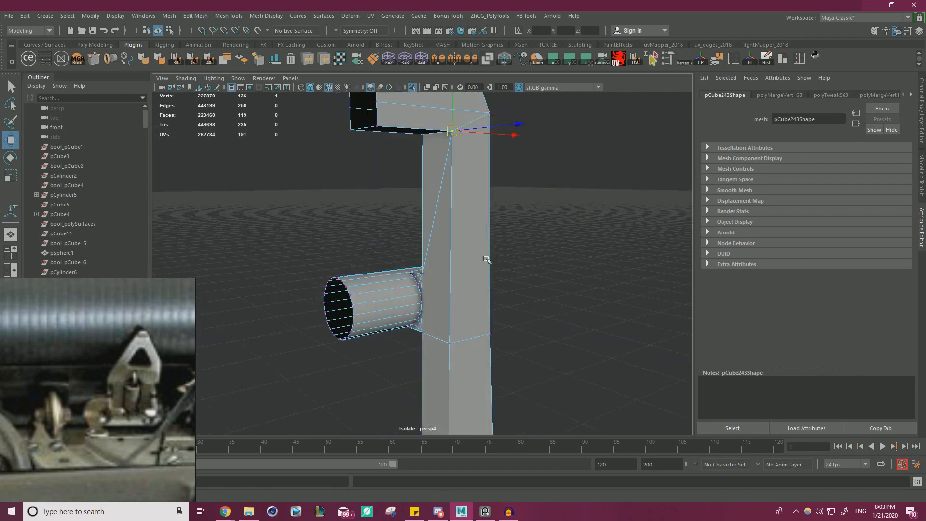
pyautogui.keyDown('alt'); pyautogui.moveTo(486, 259); pyautogui.dragTo(455, 251, button='middle'); pyautogui.keyUp('alt')
# Snap the frame post's extra vertices level with the underside of the axle onto the post's lower corners
pyautogui.press('v')
pyautogui.moveTo(451, 229); pyautogui.dragTo(450, 338)
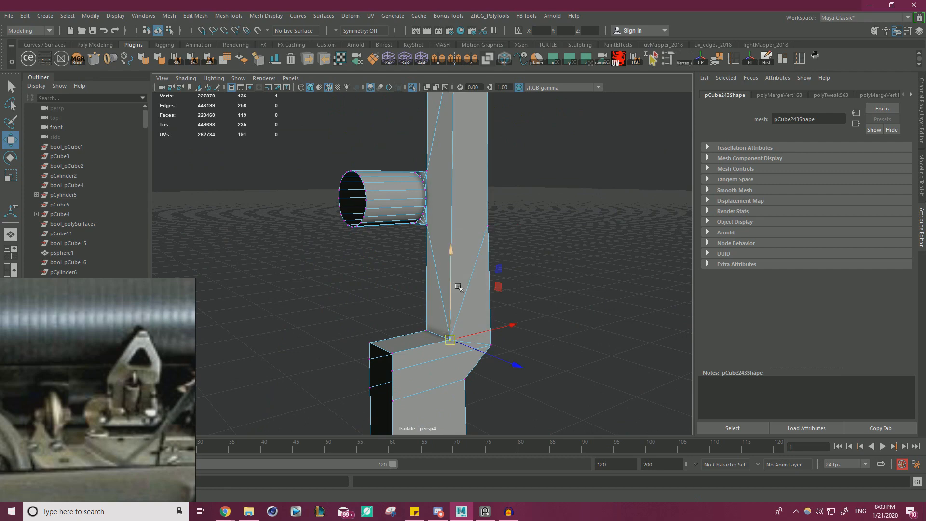
pyautogui.click(488, 227)
pyautogui.press('v')
pyautogui.moveTo(489, 227); pyautogui.dragTo(589, 272)
# Merge all overlapping vertices of the half bracket and check the frame post from the other side
pyautogui.keyDown('alt'); pyautogui.moveTo(589, 272); pyautogui.dragTo(368, 293, button='right'); pyautogui.keyUp('alt')
pyautogui.keyDown('alt'); pyautogui.moveTo(368, 293); pyautogui.dragTo(376, 234, button='middle'); pyautogui.keyUp('alt')
pyautogui.keyDown('alt'); pyautogui.moveTo(376, 235); pyautogui.dragTo(338, 246, button='right'); pyautogui.keyUp('alt')
pyautogui.moveTo(328, 389); pyautogui.dragTo(539, 107)
pyautogui.keyDown('shift'); pyautogui.moveTo(510, 188); pyautogui.dragTo(539, 149, button='right'); pyautogui.keyUp('shift')
pyautogui.keyDown('alt'); pyautogui.moveTo(446, 173); pyautogui.dragTo(493, 167, button='right'); pyautogui.keyUp('alt')
pyautogui.keyDown('alt'); pyautogui.moveTo(444, 170); pyautogui.dragTo(432, 257, button='middle'); pyautogui.keyUp('alt')
pyautogui.keyDown('alt'); pyautogui.moveTo(432, 257); pyautogui.dragTo(497, 290); pyautogui.keyUp('alt')
pyautogui.keyDown('alt'); pyautogui.moveTo(410, 289); pyautogui.dragTo(464, 303, button='right'); pyautogui.keyUp('alt')
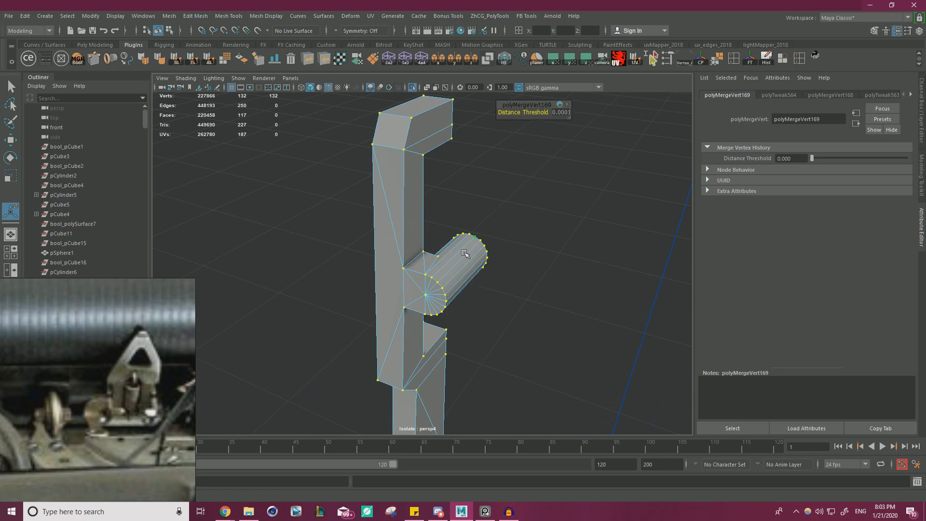
# In object mode, snap the half bracket's pivot to its centre cut edge and delete its construction history
pyautogui.press('w')
pyautogui.moveTo(382, 151); pyautogui.dragTo(423, 137, button='right')
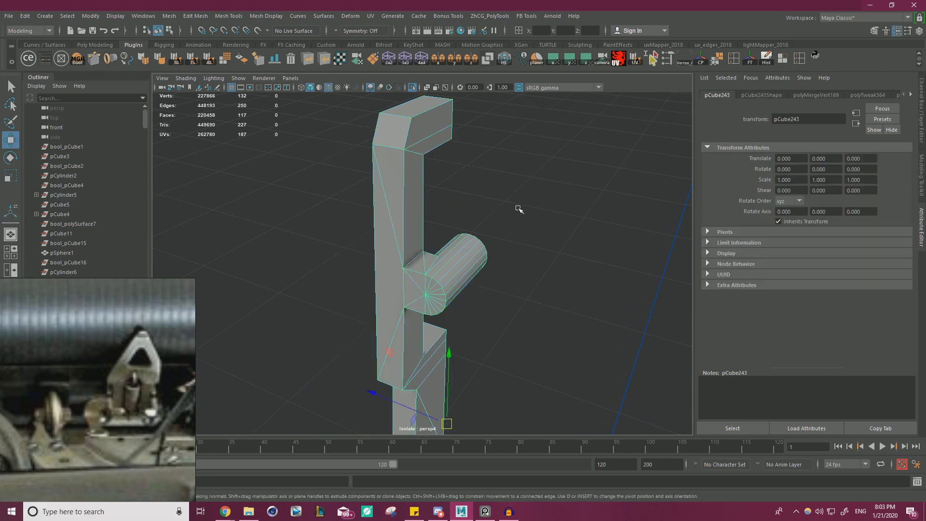
pyautogui.keyDown('alt'); pyautogui.moveTo(518, 208); pyautogui.dragTo(417, 220); pyautogui.keyUp('alt')
pyautogui.keyDown('alt'); pyautogui.moveTo(514, 258); pyautogui.dragTo(509, 193, button='middle'); pyautogui.keyUp('alt')
pyautogui.press('d')
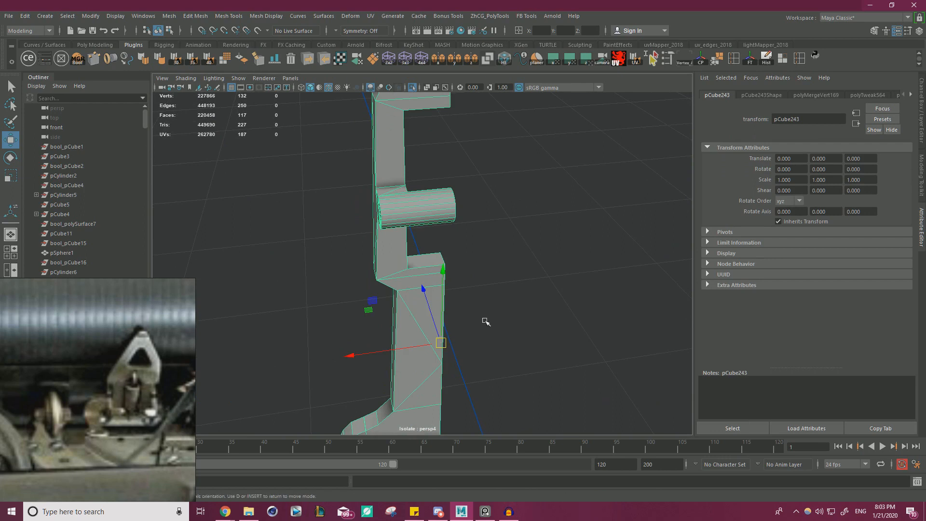
pyautogui.press('v')
pyautogui.moveTo(441, 342); pyautogui.dragTo(452, 260)
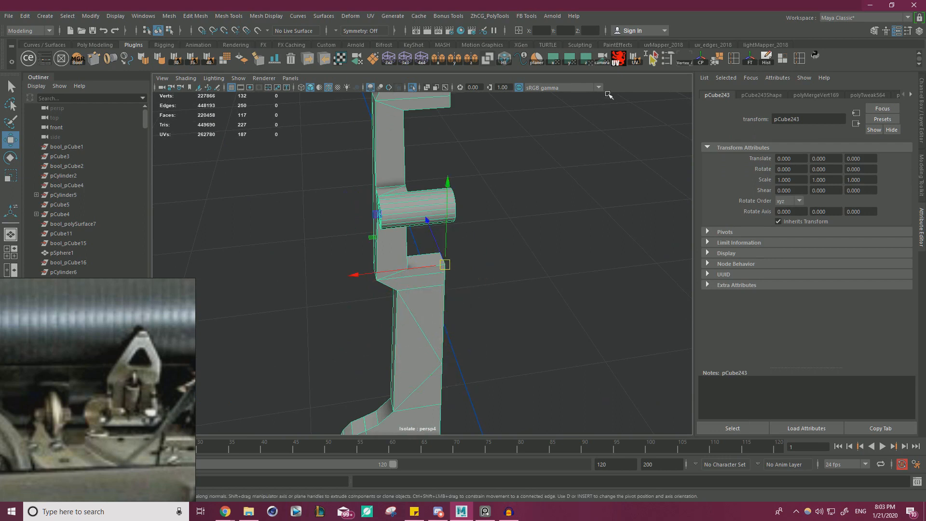
pyautogui.click(763, 60)
# Turn off isolation and mirror the half bracket along X to form the full symmetrical bracket
pyautogui.keyDown('alt'); pyautogui.moveTo(363, 306); pyautogui.dragTo(435, 218); pyautogui.keyUp('alt')
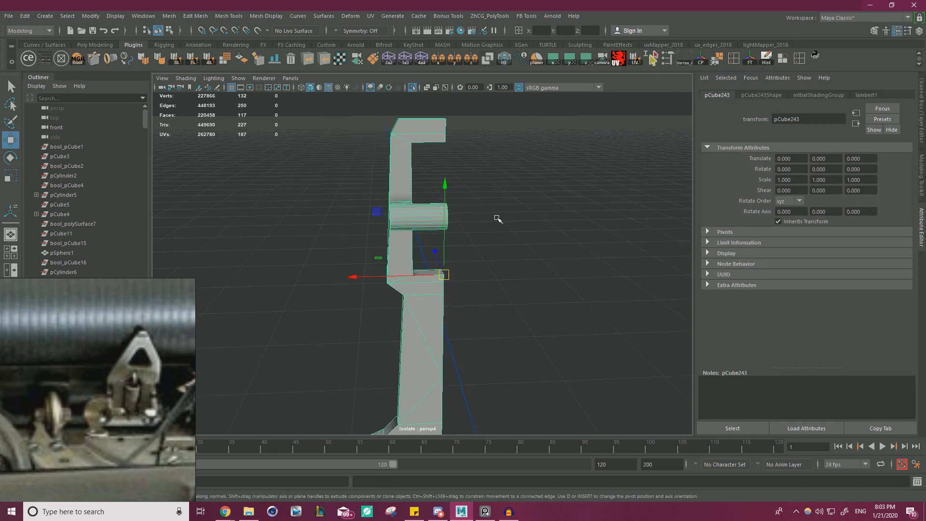
pyautogui.keyDown('alt'); pyautogui.moveTo(494, 218); pyautogui.dragTo(394, 183); pyautogui.keyUp('alt')
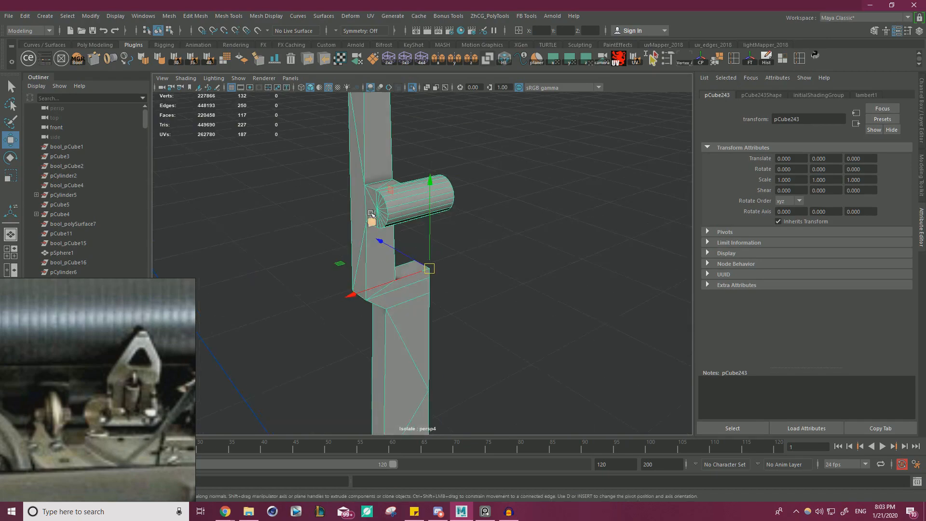
pyautogui.click(412, 88)
pyautogui.keyDown('alt'); pyautogui.moveTo(559, 226); pyautogui.dragTo(491, 249); pyautogui.keyUp('alt')
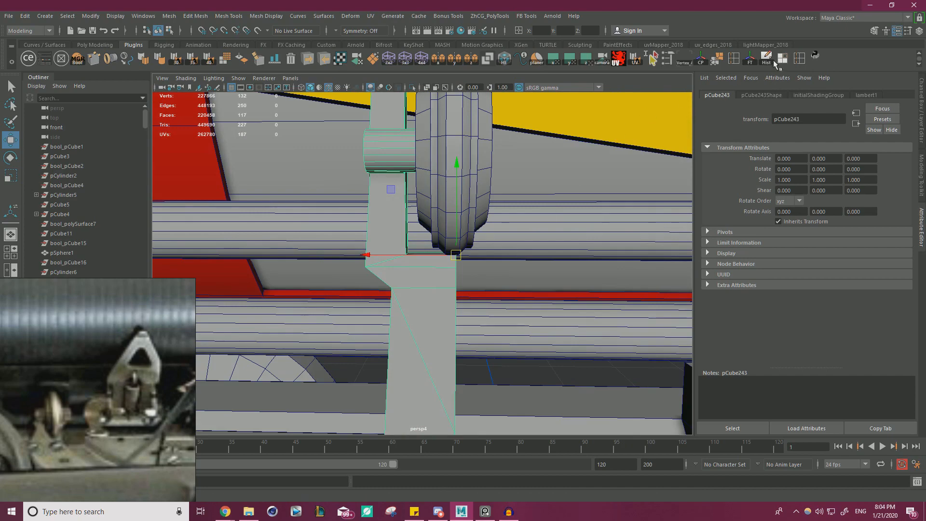
pyautogui.click(440, 61)
pyautogui.scroll(-8, 447, 240)
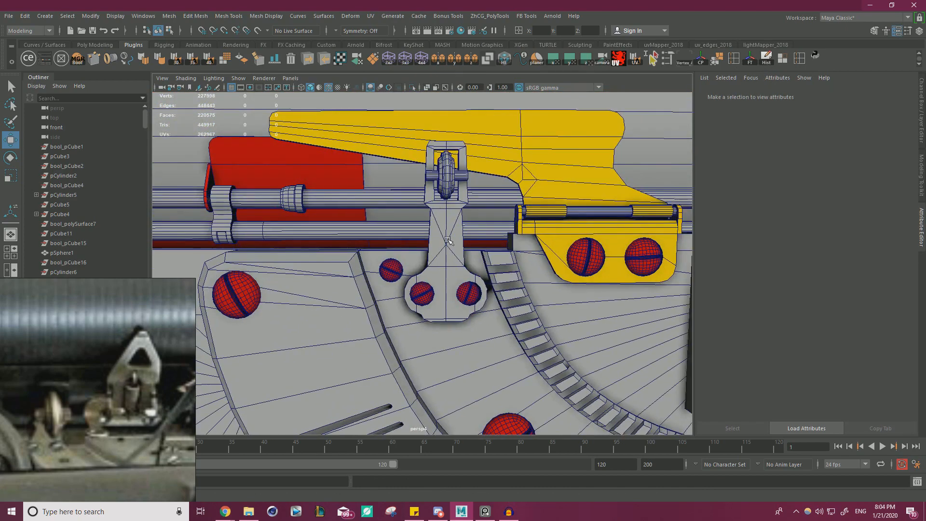
# Select all vertices of the mirrored bracket and merge them along the centre seam
pyautogui.click(448, 240)
pyautogui.moveTo(448, 240); pyautogui.dragTo(406, 231, button='right')
pyautogui.moveTo(343, 111); pyautogui.dragTo(626, 415)
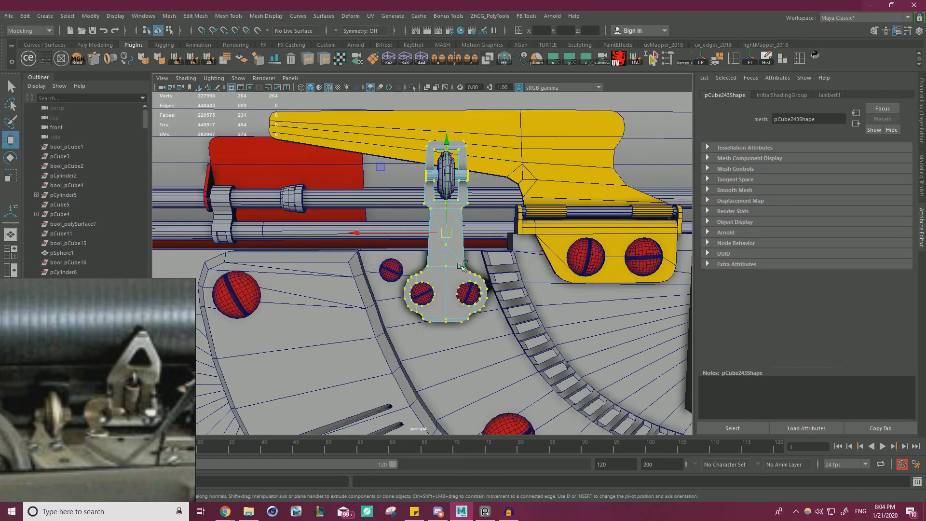
pyautogui.keyDown('shift'); pyautogui.moveTo(462, 266); pyautogui.dragTo(448, 205, button='right'); pyautogui.keyUp('shift')
# Delete the centre seam edge loop running down the bracket together with its vertices
pyautogui.doubleClick(446, 288)
pyautogui.keyDown('alt'); pyautogui.moveTo(445, 259); pyautogui.dragTo(403, 265); pyautogui.keyUp('alt')
pyautogui.hotkey('ctrl', 'Delete')
pyautogui.keyDown('alt'); pyautogui.moveTo(403, 265); pyautogui.dragTo(424, 144, button='middle'); pyautogui.keyUp('alt')
# In object mode, shift the bracket sideways to Translate X 0.029 so it lines up with the wheel
pyautogui.moveTo(439, 201); pyautogui.dragTo(463, 183, button='right')
pyautogui.keyDown('alt'); pyautogui.moveTo(425, 235); pyautogui.dragTo(391, 204, button='right'); pyautogui.keyUp('alt')
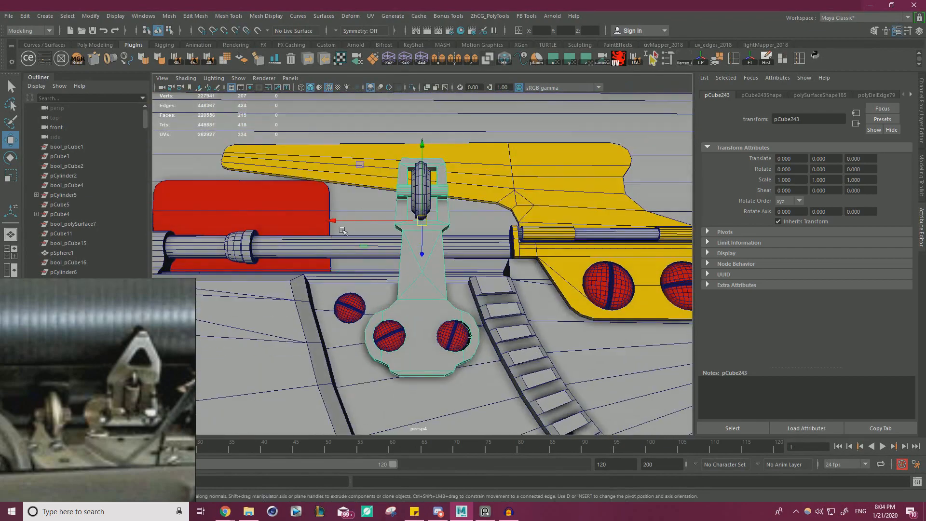
pyautogui.moveTo(343, 228); pyautogui.dragTo(347, 223)
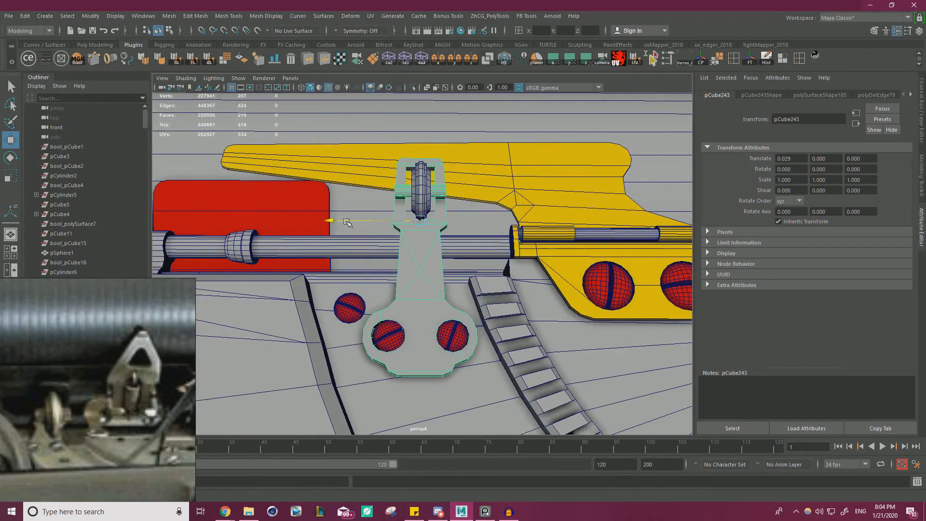
pyautogui.keyDown('alt'); pyautogui.moveTo(369, 300); pyautogui.dragTo(381, 309, button='right'); pyautogui.keyUp('alt')
pyautogui.keyDown('alt'); pyautogui.moveTo(380, 308); pyautogui.dragTo(386, 241, button='middle'); pyautogui.keyUp('alt')
pyautogui.keyDown('alt'); pyautogui.moveTo(400, 233); pyautogui.dragTo(390, 209, button='right'); pyautogui.keyUp('alt')
pyautogui.keyDown('alt'); pyautogui.moveTo(389, 209); pyautogui.dragTo(404, 249, button='middle'); pyautogui.keyUp('alt')
pyautogui.moveTo(332, 147); pyautogui.dragTo(337, 148)
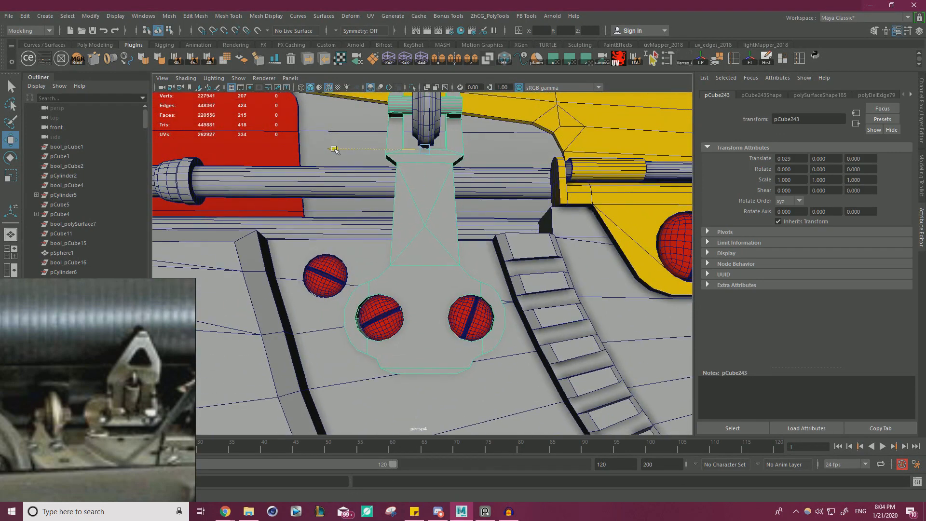
# Nudge the bracket's two screws sideways into their holes, at Translate X 17.559 for the left and 18.461 for the right
pyautogui.keyDown('alt'); pyautogui.moveTo(323, 275); pyautogui.dragTo(340, 205, button='middle'); pyautogui.keyUp('alt')
pyautogui.keyDown('alt'); pyautogui.moveTo(340, 205); pyautogui.dragTo(368, 252, button='right'); pyautogui.keyUp('alt')
pyautogui.click(367, 252)
pyautogui.moveTo(312, 239); pyautogui.dragTo(307, 240)
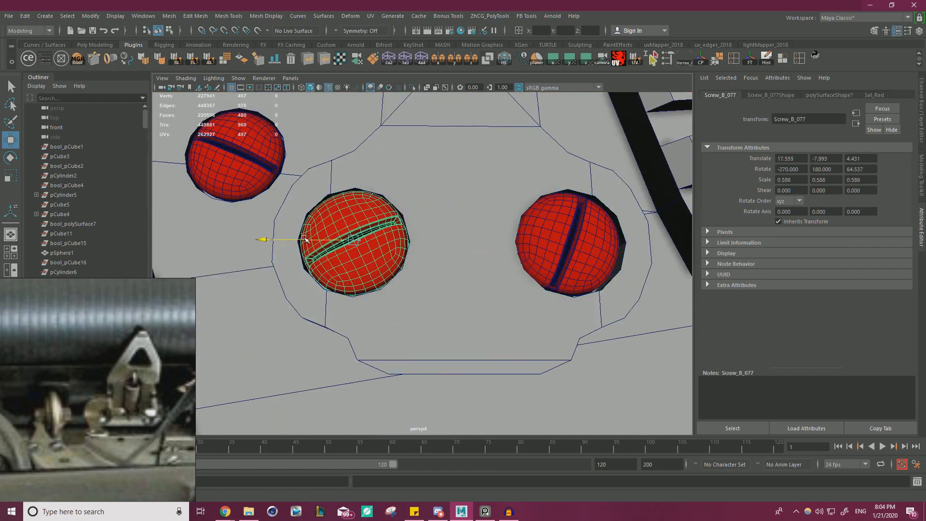
pyautogui.keyDown('alt'); pyautogui.moveTo(492, 248); pyautogui.dragTo(399, 252, button='middle'); pyautogui.keyUp('alt')
pyautogui.click(462, 250)
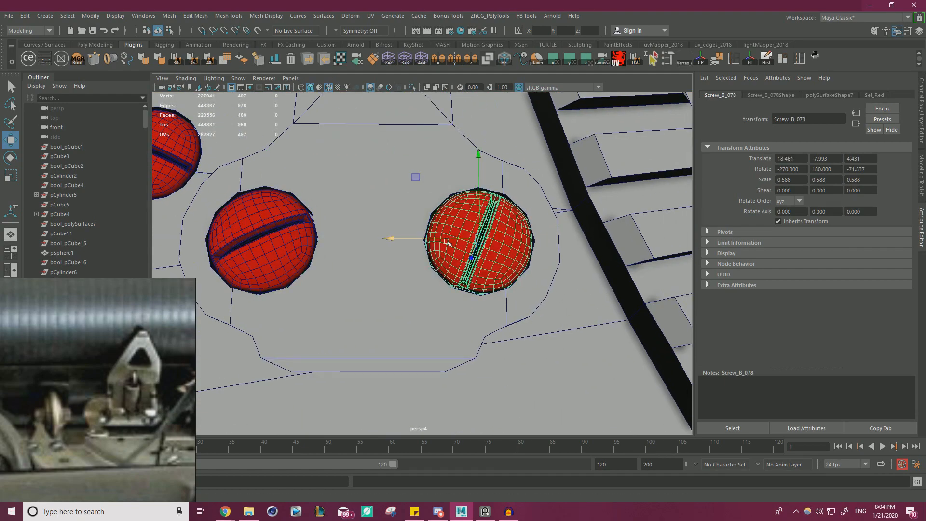
# Delete the crossing diagonal edges on the front face of the bracket's shank
pyautogui.keyDown('alt'); pyautogui.moveTo(447, 242); pyautogui.dragTo(357, 227, button='right'); pyautogui.keyUp('alt')
pyautogui.keyDown('alt'); pyautogui.moveTo(357, 227); pyautogui.dragTo(362, 297); pyautogui.keyUp('alt')
pyautogui.keyDown('alt'); pyautogui.moveTo(362, 297); pyautogui.dragTo(379, 307, button='right'); pyautogui.keyUp('alt')
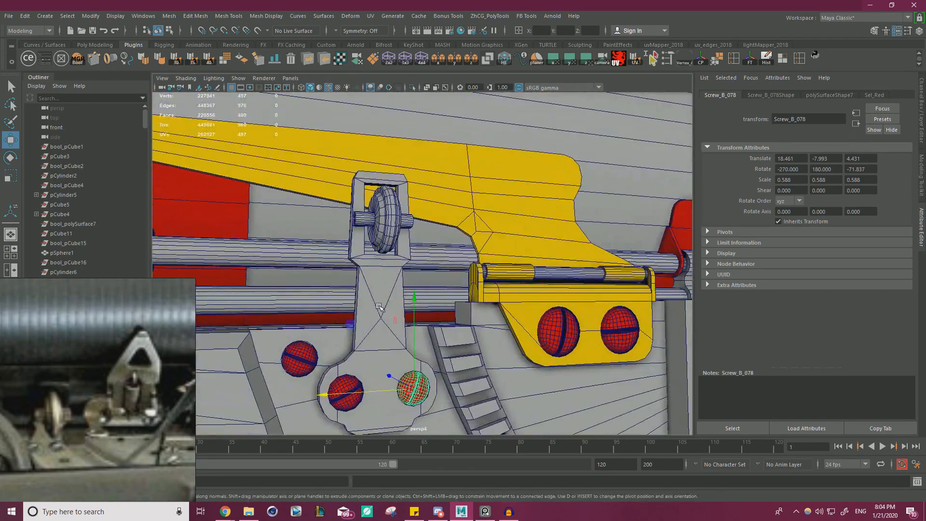
pyautogui.click(379, 307)
pyautogui.keyDown('alt'); pyautogui.moveTo(378, 306); pyautogui.dragTo(416, 256, button='middle'); pyautogui.keyUp('alt')
pyautogui.keyDown('alt'); pyautogui.moveTo(417, 256); pyautogui.dragTo(432, 201, button='right'); pyautogui.keyUp('alt')
pyautogui.click(437, 217)
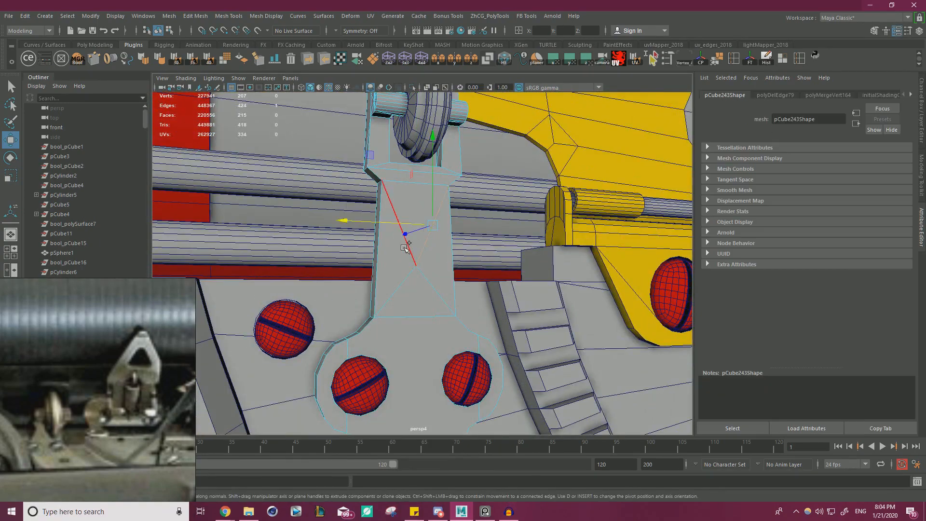
pyautogui.hotkey('ctrl', 'Delete')
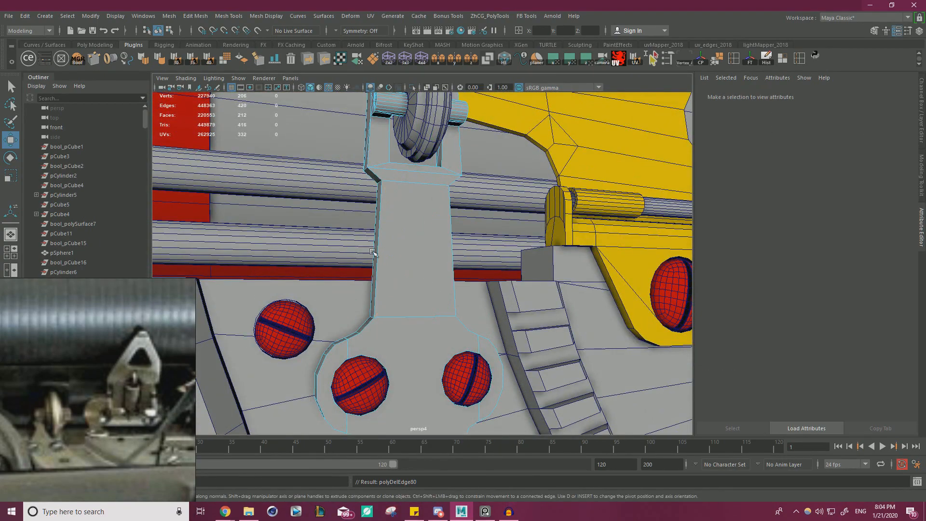
# Enlarge the diameter of the wheel between the bracket arms to a scale of 0.433
pyautogui.keyDown('alt'); pyautogui.moveTo(373, 251); pyautogui.dragTo(496, 239); pyautogui.keyUp('alt')
pyautogui.keyDown('alt'); pyautogui.moveTo(496, 239); pyautogui.dragTo(514, 252, button='middle'); pyautogui.keyUp('alt')
pyautogui.keyDown('alt'); pyautogui.moveTo(514, 253); pyautogui.dragTo(393, 247); pyautogui.keyUp('alt')
pyautogui.keyDown('alt'); pyautogui.moveTo(392, 246); pyautogui.dragTo(409, 233, button='middle'); pyautogui.keyUp('alt')
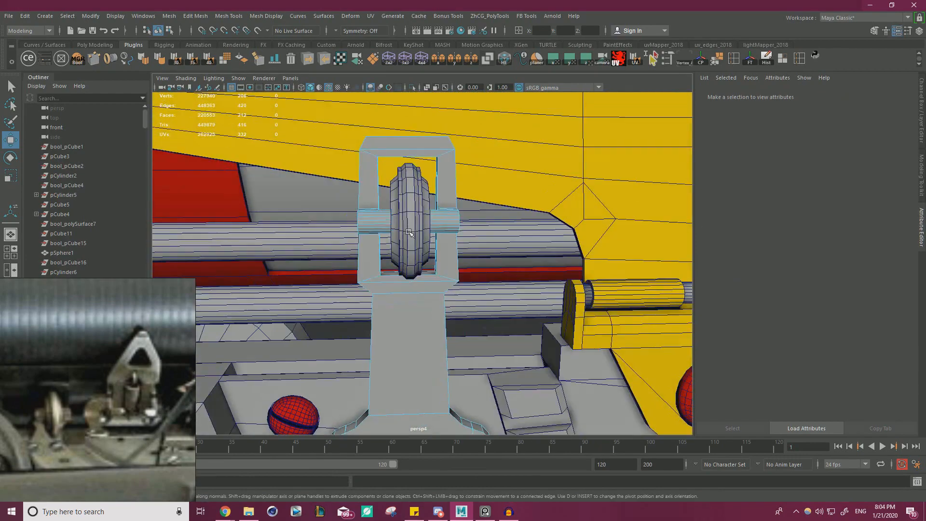
pyautogui.moveTo(406, 211); pyautogui.dragTo(452, 185, button='right')
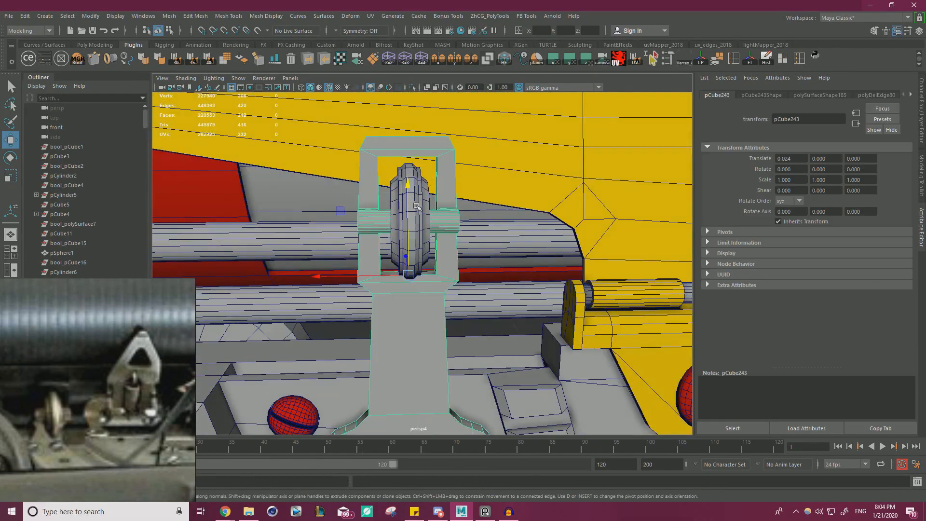
pyautogui.click(416, 206)
pyautogui.press('f')
pyautogui.keyDown('alt'); pyautogui.moveTo(486, 241); pyautogui.dragTo(547, 247); pyautogui.keyUp('alt')
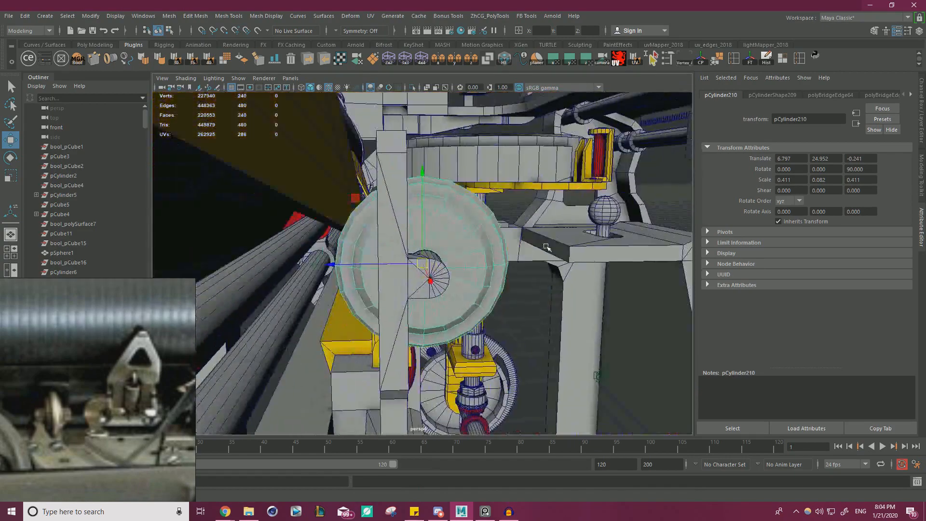
pyautogui.press('r')
pyautogui.moveTo(361, 200)
pyautogui.mouseDown()
pyautogui.moveTo(353, 192)
pyautogui.moveTo(359, 198)
pyautogui.mouseUp()
# Thin the wheel along its axle to a scale of 0.077
pyautogui.keyDown('alt'); pyautogui.moveTo(478, 214); pyautogui.dragTo(386, 247); pyautogui.keyUp('alt')
pyautogui.scroll(-6, 386, 248)
pyautogui.scroll(4, 387, 248)
pyautogui.moveTo(500, 265); pyautogui.dragTo(504, 263)
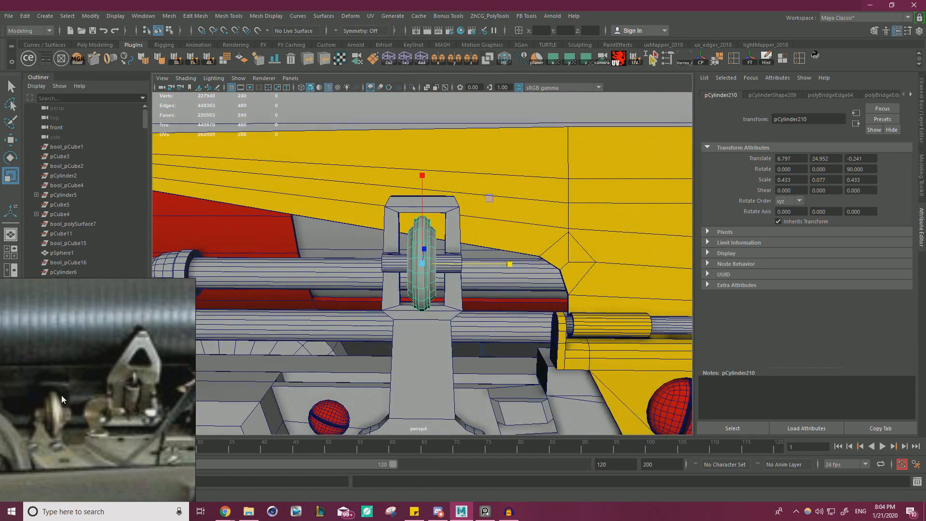
# Try to narrow the bracket's upper frame by scaling the vertices of both sides inward
pyautogui.keyDown('alt'); pyautogui.moveTo(463, 292); pyautogui.dragTo(509, 290); pyautogui.keyUp('alt')
pyautogui.scroll(3, 425, 260)
pyautogui.keyDown('alt'); pyautogui.moveTo(394, 258); pyautogui.dragTo(378, 254); pyautogui.keyUp('alt')
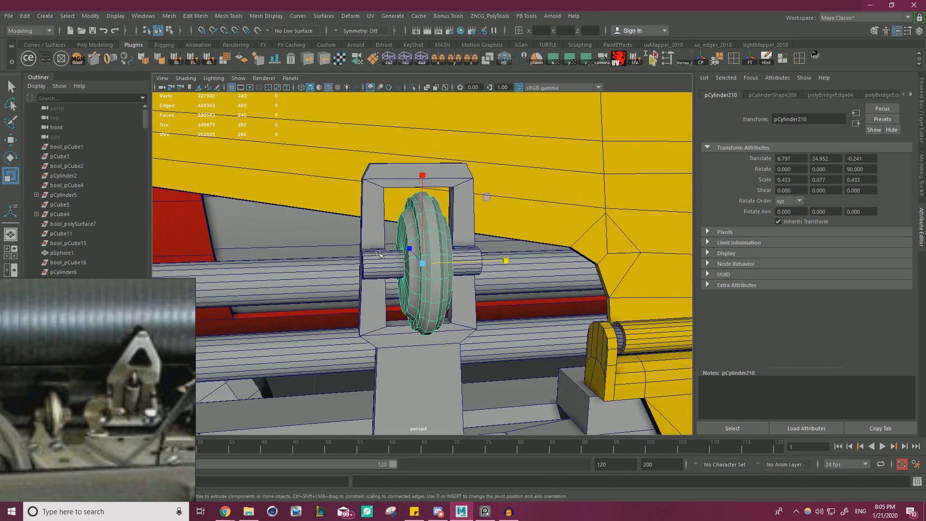
pyautogui.click(371, 191)
pyautogui.keyDown('alt'); pyautogui.moveTo(389, 190); pyautogui.dragTo(378, 187); pyautogui.keyUp('alt')
pyautogui.moveTo(378, 187); pyautogui.dragTo(334, 183, button='right')
pyautogui.moveTo(300, 128); pyautogui.dragTo(370, 305)
pyautogui.press('w')
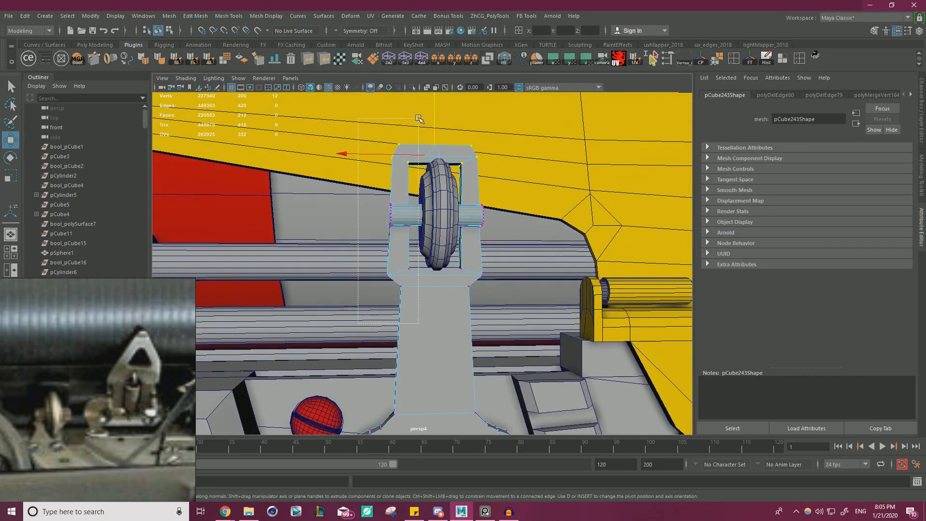
pyautogui.moveTo(501, 117); pyautogui.dragTo(522, 104)
pyautogui.press('r')
pyautogui.scroll(4, 359, 200)
pyautogui.keyDown('alt'); pyautogui.moveTo(385, 178); pyautogui.dragTo(304, 214); pyautogui.keyUp('alt')
pyautogui.scroll(-7, 376, 193)
pyautogui.hotkey('ctrl', 'z')
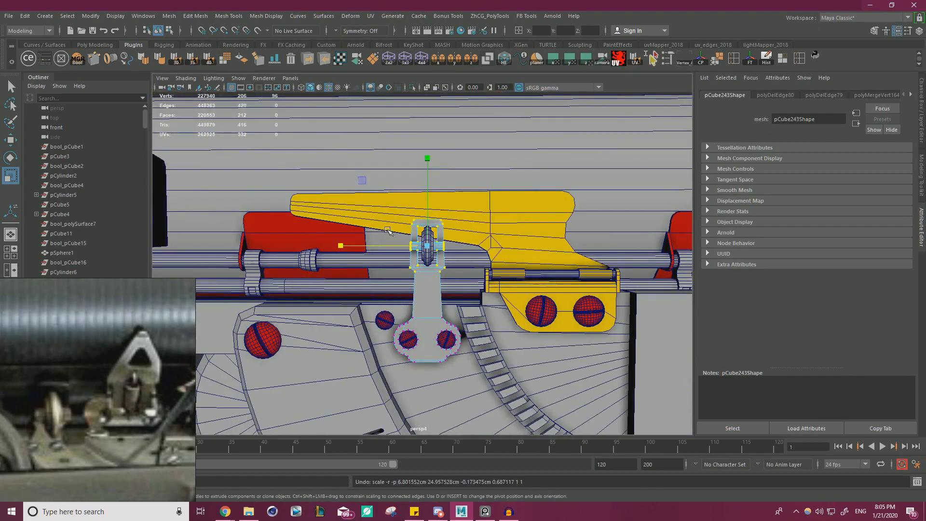
# Select the inner side faces of both arms in the bracket's frame opening
pyautogui.scroll(4, 484, 258)
pyautogui.scroll(2, 484, 258)
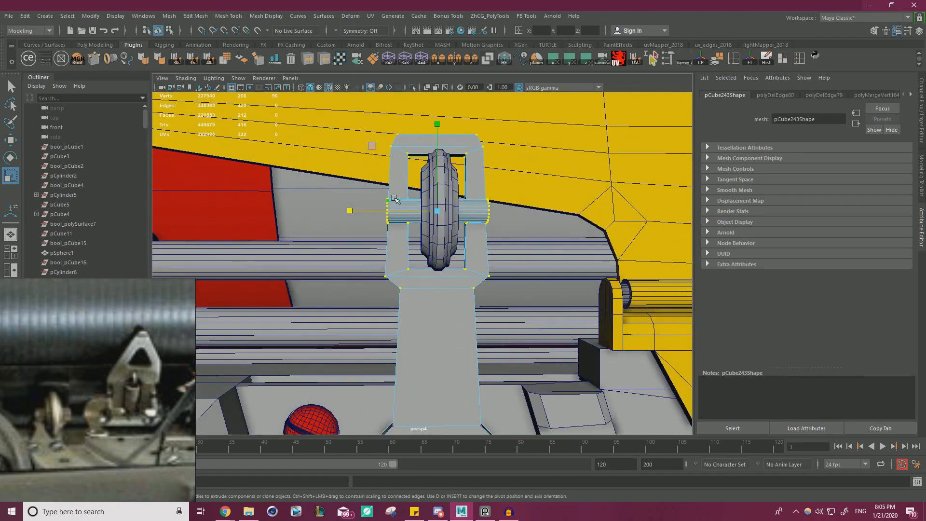
pyautogui.moveTo(401, 176); pyautogui.dragTo(402, 199, button='right')
pyautogui.keyDown('alt'); pyautogui.moveTo(401, 191); pyautogui.dragTo(388, 248); pyautogui.keyUp('alt')
pyautogui.scroll(4, 409, 209)
pyautogui.keyDown('shift'); pyautogui.click(417, 164); pyautogui.keyUp('shift')
pyautogui.keyDown('alt'); pyautogui.moveTo(463, 260); pyautogui.dragTo(505, 235); pyautogui.keyUp('alt')
pyautogui.keyDown('shift'); pyautogui.click(516, 288); pyautogui.keyUp('shift')
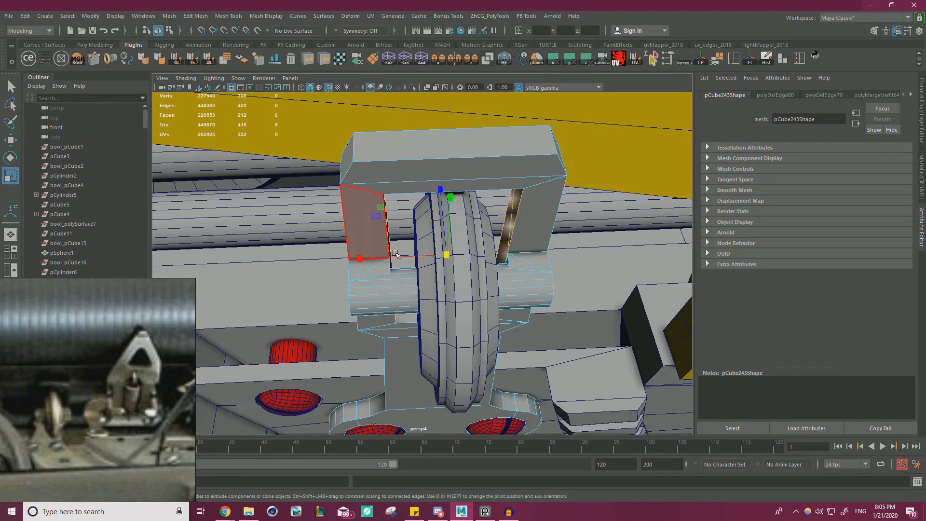
pyautogui.moveTo(399, 259); pyautogui.dragTo(421, 259)
# Add the sliver faces where both inner arm walls meet the top of the axle to the selection
pyautogui.keyDown('alt'); pyautogui.moveTo(421, 259); pyautogui.dragTo(542, 284); pyautogui.keyUp('alt')
pyautogui.scroll(4, 537, 276)
pyautogui.scroll(8, 538, 277)
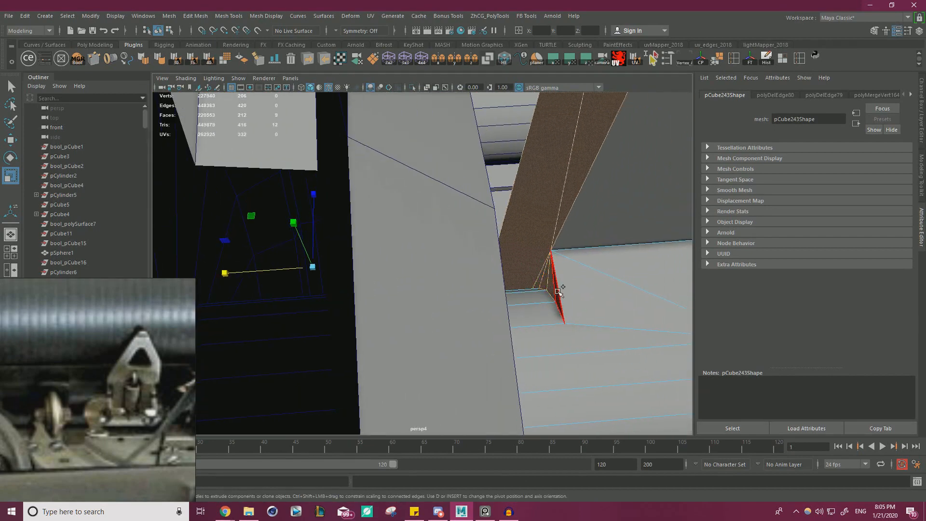
pyautogui.scroll(-6, 557, 291)
pyautogui.keyDown('alt'); pyautogui.moveTo(540, 291); pyautogui.dragTo(448, 294); pyautogui.keyUp('alt')
pyautogui.scroll(8, 348, 295)
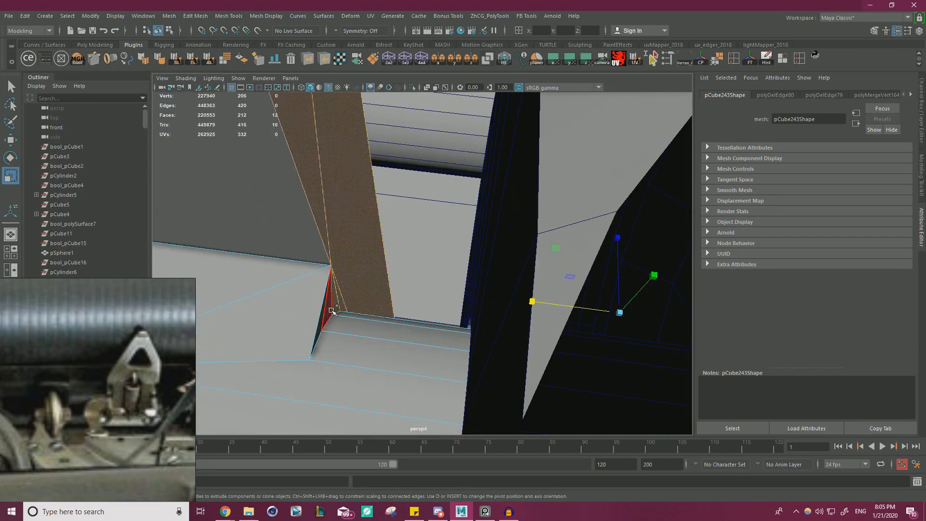
pyautogui.keyDown('shift'); pyautogui.click(322, 320); pyautogui.keyUp('shift')
# Add the sliver faces beneath the axle at the first arm's inner corner to the selection
pyautogui.scroll(-8, 322, 320)
pyautogui.keyDown('alt'); pyautogui.moveTo(322, 318); pyautogui.dragTo(370, 178); pyautogui.keyUp('alt')
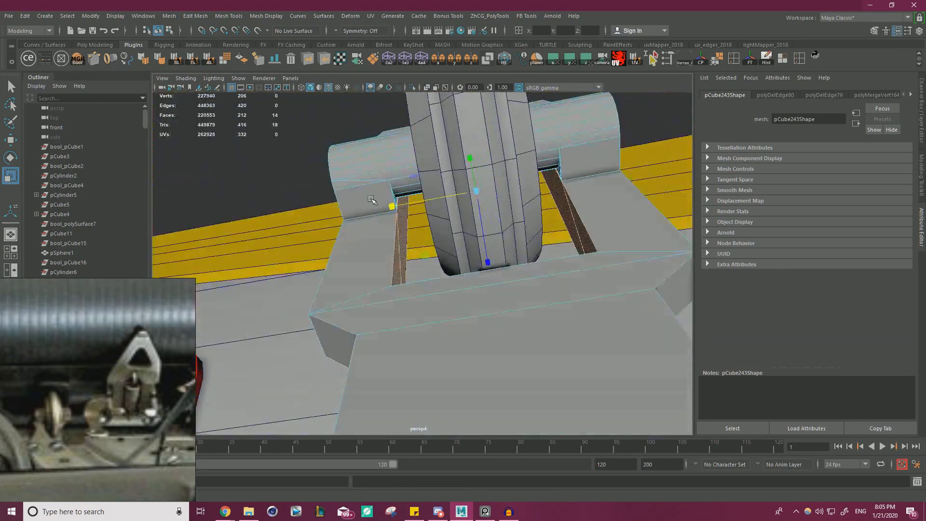
pyautogui.scroll(4, 481, 233)
pyautogui.keyDown('alt'); pyautogui.moveTo(381, 157); pyautogui.dragTo(444, 268, button='middle'); pyautogui.keyUp('alt')
pyautogui.scroll(4, 444, 268)
pyautogui.keyDown('alt'); pyautogui.moveTo(444, 268); pyautogui.dragTo(420, 257); pyautogui.keyUp('alt')
pyautogui.scroll(-3, 426, 268)
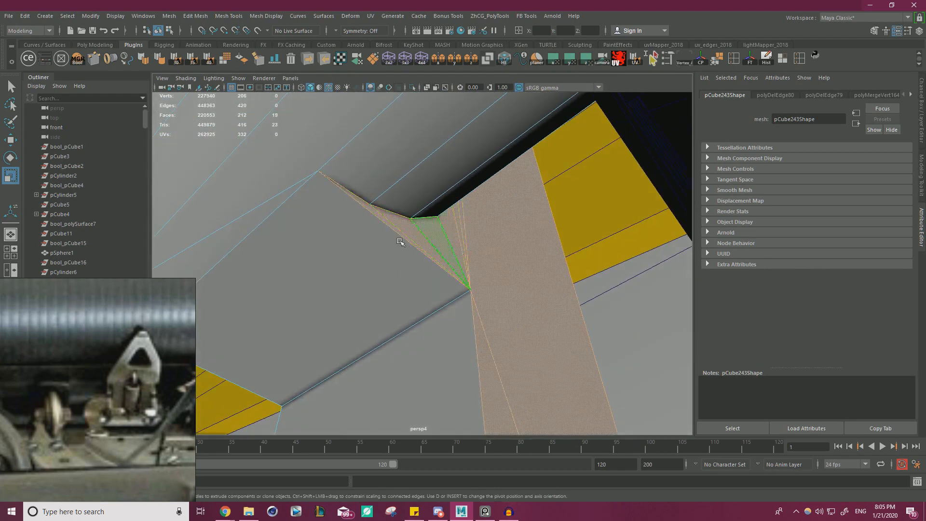
# Add the matching sliver faces beneath the axle on the other arm and scale the opening's inner walls closer together
pyautogui.scroll(-8, 400, 241)
pyautogui.keyDown('alt'); pyautogui.moveTo(400, 241); pyautogui.dragTo(461, 235); pyautogui.keyUp('alt')
pyautogui.scroll(3, 469, 244)
pyautogui.keyDown('alt'); pyautogui.moveTo(540, 236); pyautogui.dragTo(496, 314, button='middle'); pyautogui.keyUp('alt')
pyautogui.scroll(5, 497, 313)
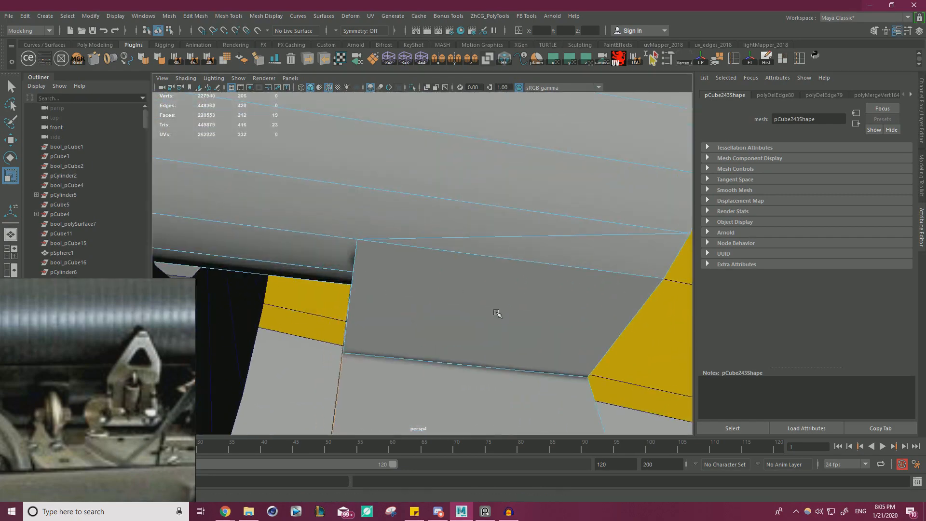
pyautogui.keyDown('alt'); pyautogui.moveTo(497, 314); pyautogui.dragTo(359, 272); pyautogui.keyUp('alt')
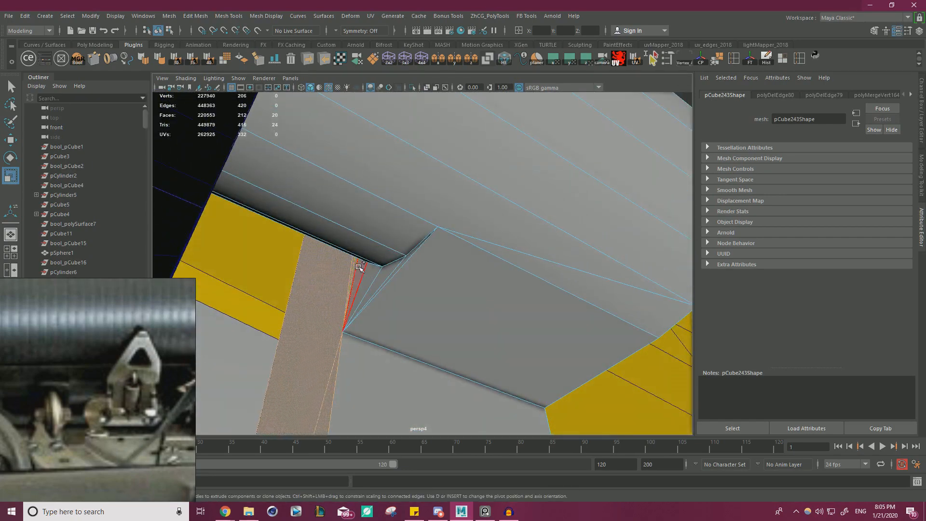
pyautogui.keyDown('shift'); pyautogui.click(380, 276); pyautogui.keyUp('shift')
pyautogui.keyDown('shift'); pyautogui.click(397, 270); pyautogui.keyUp('shift')
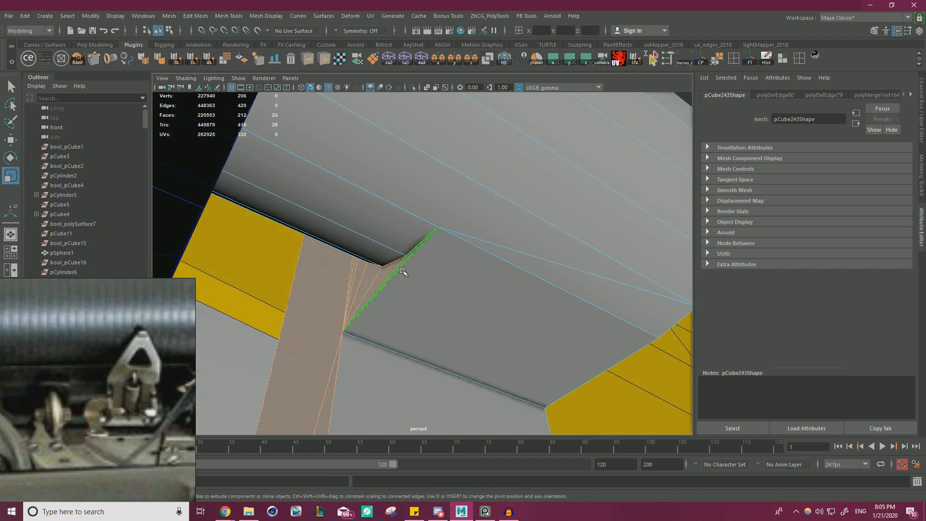
pyautogui.scroll(-8, 398, 270)
pyautogui.keyDown('alt'); pyautogui.moveTo(397, 270); pyautogui.dragTo(299, 241); pyautogui.keyUp('alt')
# Select the outer side faces of both frame arms and try scaling them inward
pyautogui.click(353, 221)
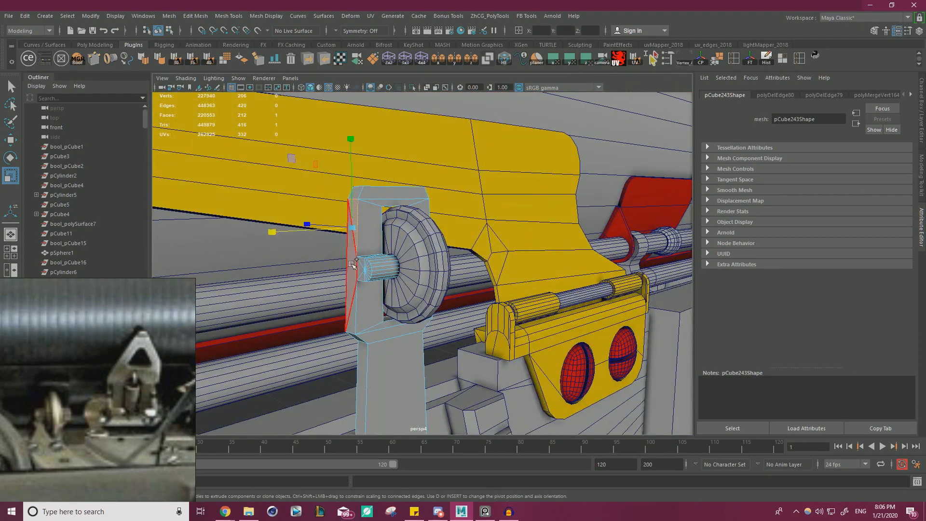
pyautogui.keyDown('shift'); pyautogui.click(350, 297); pyautogui.keyUp('shift')
pyautogui.keyDown('alt'); pyautogui.moveTo(352, 311); pyautogui.dragTo(442, 226); pyautogui.keyUp('alt')
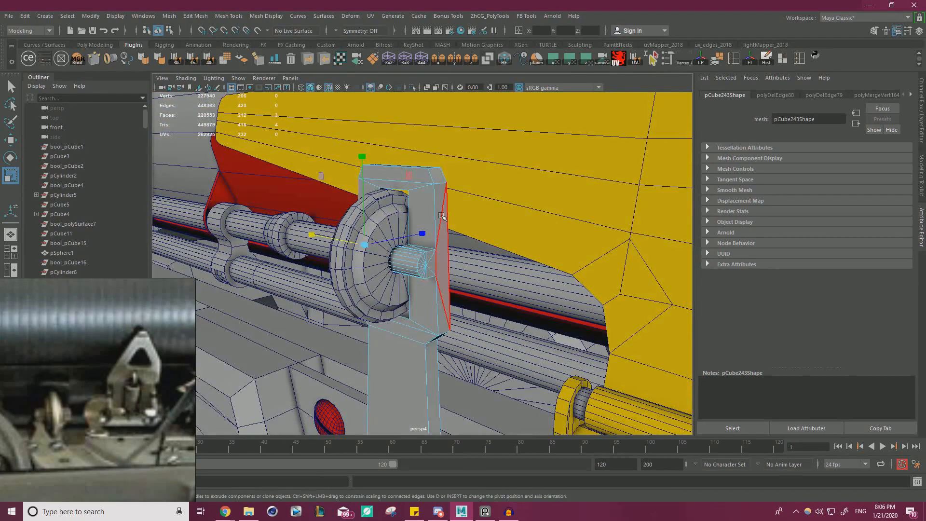
pyautogui.keyDown('shift'); pyautogui.click(442, 226); pyautogui.keyUp('shift')
pyautogui.keyDown('shift'); pyautogui.click(434, 288); pyautogui.keyUp('shift')
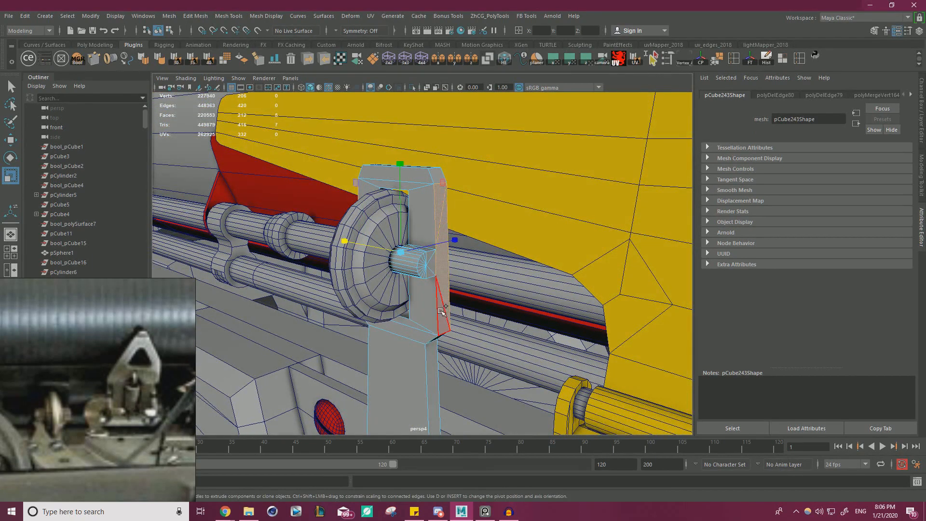
pyautogui.keyDown('shift'); pyautogui.click(442, 311); pyautogui.keyUp('shift')
pyautogui.keyDown('alt'); pyautogui.moveTo(424, 302); pyautogui.dragTo(437, 292); pyautogui.keyUp('alt')
pyautogui.moveTo(312, 246); pyautogui.dragTo(319, 246)
pyautogui.hotkey('ctrl', 'z')
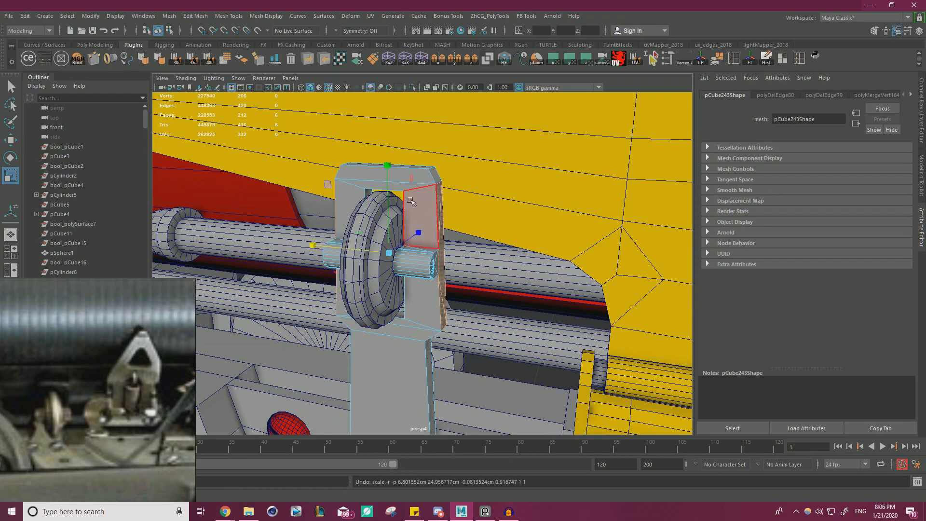
# Add the sloped faces beneath both arms to the outer face selection and try the inward scaling again
pyautogui.keyDown('shift'); pyautogui.click(410, 201); pyautogui.keyUp('shift')
pyautogui.keyDown('alt'); pyautogui.moveTo(410, 201); pyautogui.dragTo(369, 230); pyautogui.keyUp('alt')
pyautogui.keyDown('shift'); pyautogui.click(334, 188); pyautogui.keyUp('shift')
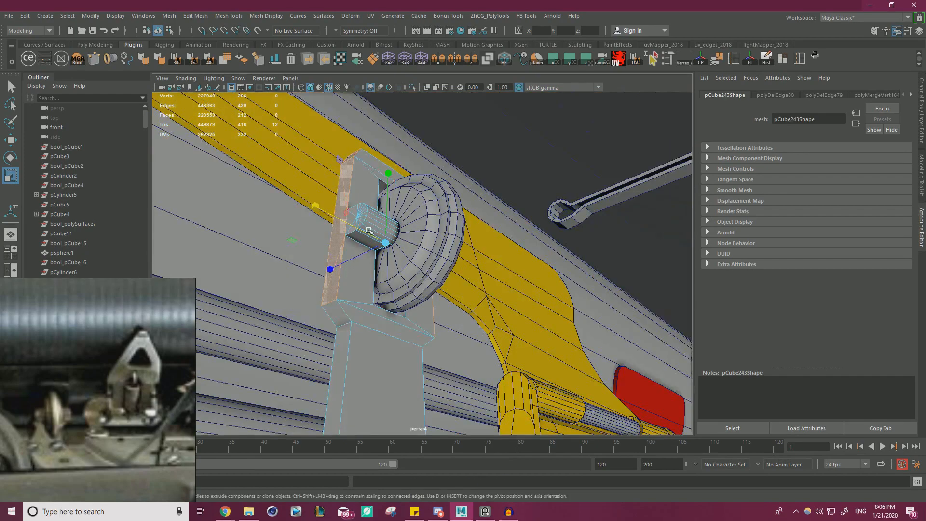
pyautogui.keyDown('shift'); pyautogui.click(340, 318); pyautogui.keyUp('shift')
pyautogui.keyDown('alt'); pyautogui.moveTo(341, 319); pyautogui.dragTo(414, 341); pyautogui.keyUp('alt')
pyautogui.keyDown('shift'); pyautogui.click(439, 341); pyautogui.keyUp('shift')
pyautogui.moveTo(299, 261); pyautogui.dragTo(306, 260)
pyautogui.hotkey('ctrl', 'z')
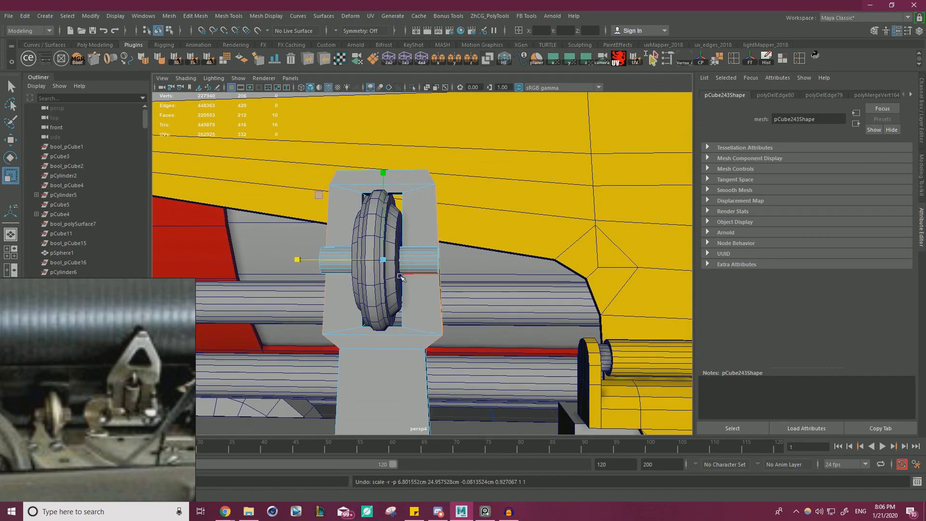
# Add all the end-cap faces of the axle on one side of the bracket to the selection
pyautogui.keyDown('alt'); pyautogui.moveTo(526, 280); pyautogui.dragTo(435, 317); pyautogui.keyUp('alt')
pyautogui.keyDown('alt'); pyautogui.moveTo(434, 318); pyautogui.dragTo(485, 318, button='right'); pyautogui.keyUp('alt')
pyautogui.keyDown('shift'); pyautogui.click(440, 271); pyautogui.keyUp('shift')
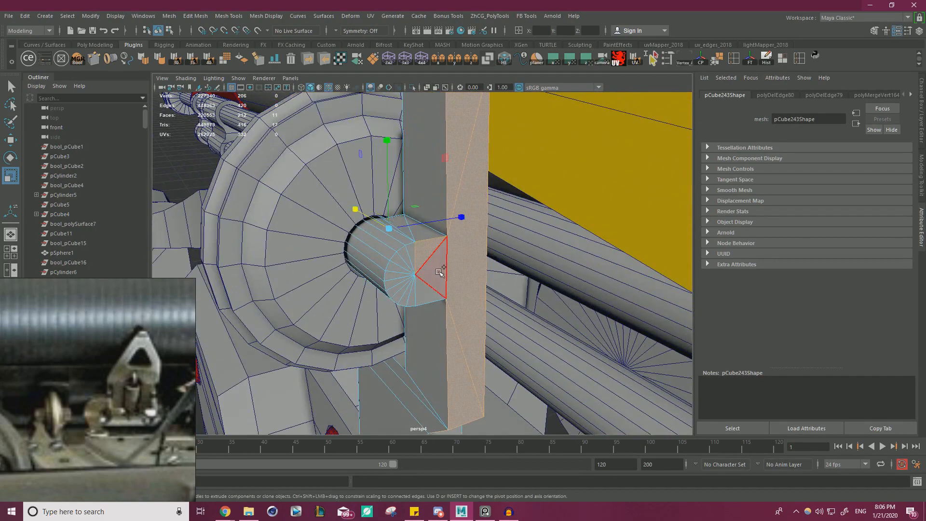
pyautogui.keyDown('alt'); pyautogui.moveTo(388, 278); pyautogui.dragTo(424, 290, button='right'); pyautogui.keyUp('alt')
pyautogui.keyDown('shift'); pyautogui.click(427, 309); pyautogui.keyUp('shift')
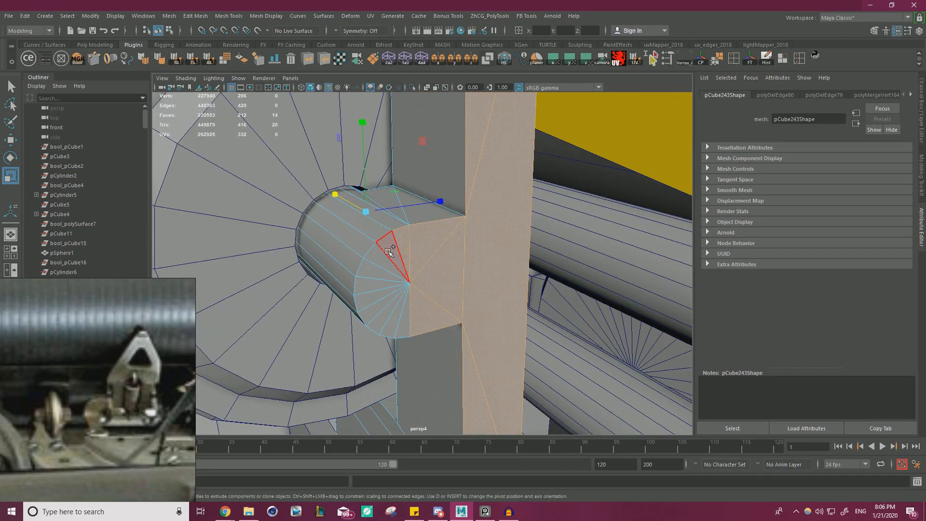
pyautogui.keyDown('shift'); pyautogui.click(389, 250); pyautogui.keyUp('shift')
pyautogui.keyDown('shift'); pyautogui.click(380, 261); pyautogui.keyUp('shift')
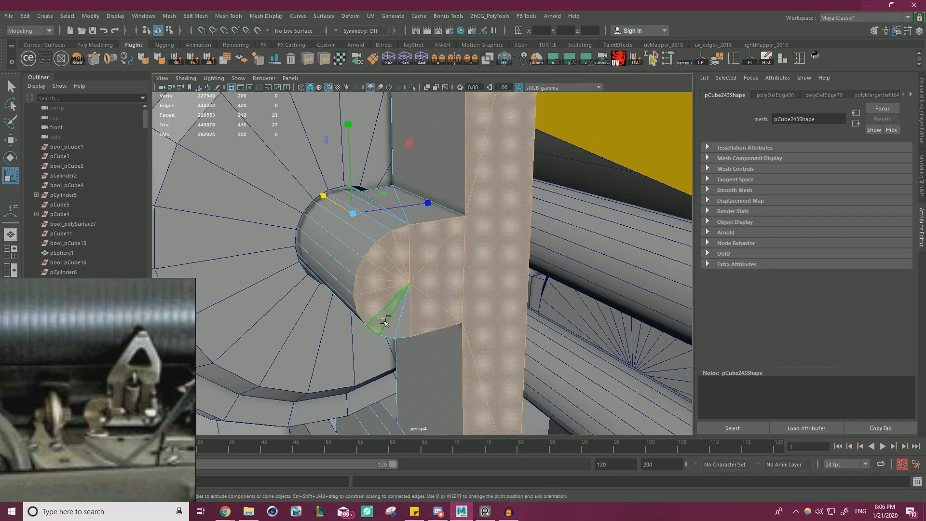
pyautogui.keyDown('shift'); pyautogui.click(402, 329); pyautogui.keyUp('shift')
# Add all the axle end-cap faces on the opposite side of the bracket to the selection
pyautogui.keyDown('alt'); pyautogui.moveTo(402, 328); pyautogui.dragTo(335, 296, button='right'); pyautogui.keyUp('alt')
pyautogui.keyDown('alt'); pyautogui.moveTo(334, 296); pyautogui.dragTo(448, 279); pyautogui.keyUp('alt')
pyautogui.keyDown('alt'); pyautogui.moveTo(333, 268); pyautogui.dragTo(379, 273, button='right'); pyautogui.keyUp('alt')
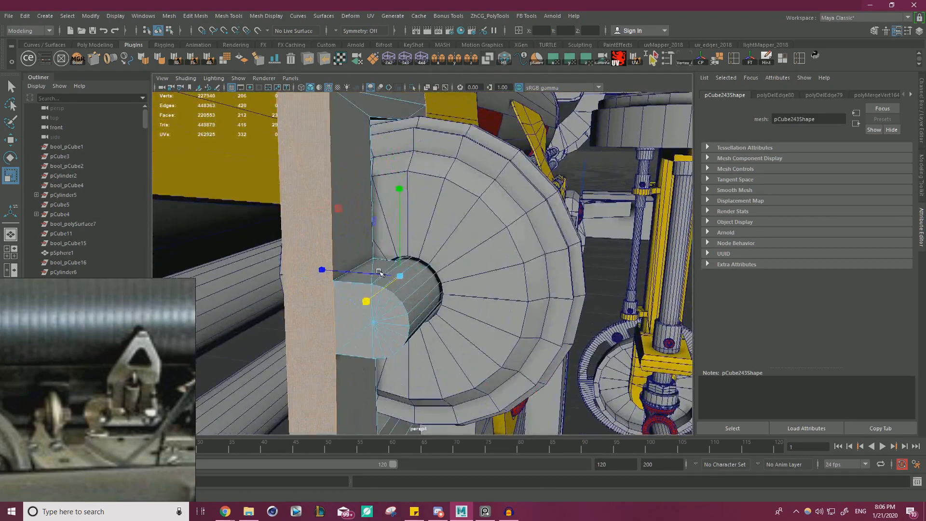
pyautogui.keyDown('alt'); pyautogui.moveTo(379, 273); pyautogui.dragTo(410, 232, button='middle'); pyautogui.keyUp('alt')
pyautogui.keyDown('alt'); pyautogui.moveTo(338, 231); pyautogui.dragTo(387, 232, button='right'); pyautogui.keyUp('alt')
pyautogui.keyDown('shift'); pyautogui.click(386, 231); pyautogui.keyUp('shift')
pyautogui.keyDown('shift'); pyautogui.click(386, 193); pyautogui.keyUp('shift')
pyautogui.keyDown('shift'); pyautogui.click(405, 277); pyautogui.keyUp('shift')
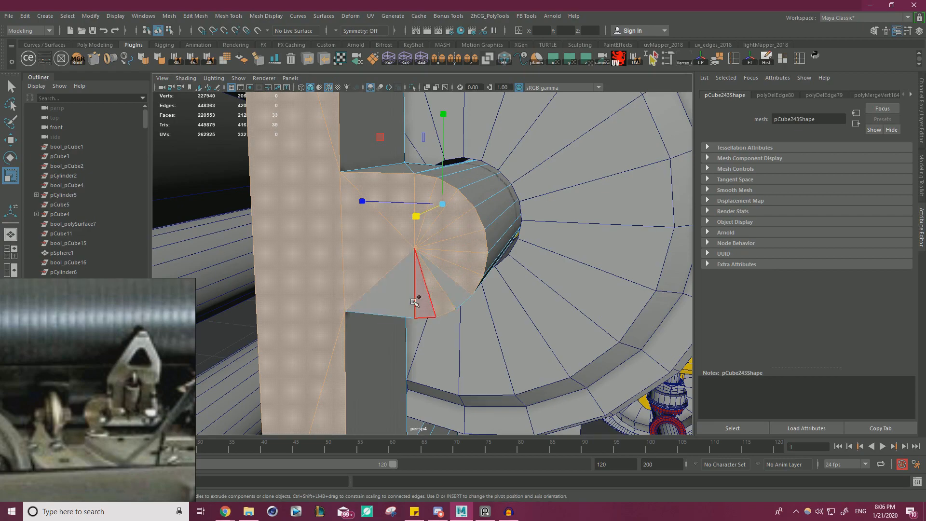
pyautogui.keyDown('shift'); pyautogui.click(398, 300); pyautogui.keyUp('shift')
pyautogui.keyDown('shift'); pyautogui.click(425, 300); pyautogui.keyUp('shift')
pyautogui.keyDown('shift'); pyautogui.click(453, 290); pyautogui.keyUp('shift')
# Scale the selected outer arm faces and axle ends inward to narrow the bracket's upper frame
pyautogui.keyDown('alt'); pyautogui.moveTo(511, 276); pyautogui.dragTo(379, 299); pyautogui.keyUp('alt')
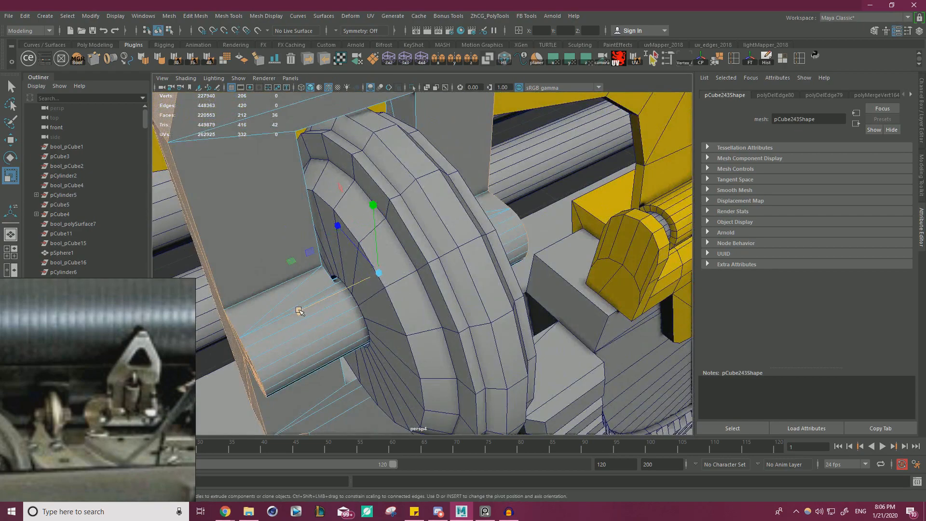
pyautogui.moveTo(299, 310); pyautogui.dragTo(322, 263)
pyautogui.scroll(-2, 321, 264)
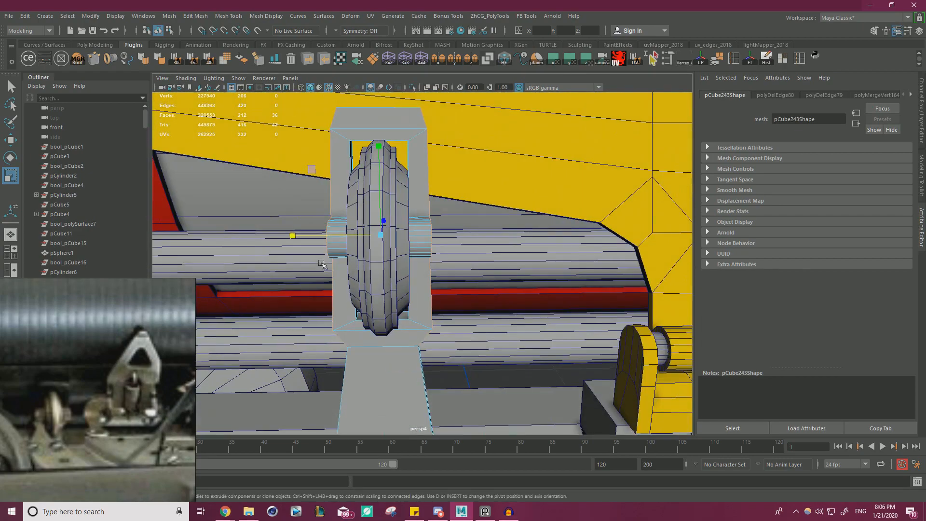
pyautogui.moveTo(292, 235); pyautogui.dragTo(338, 253)
pyautogui.scroll(-3, 440, 256)
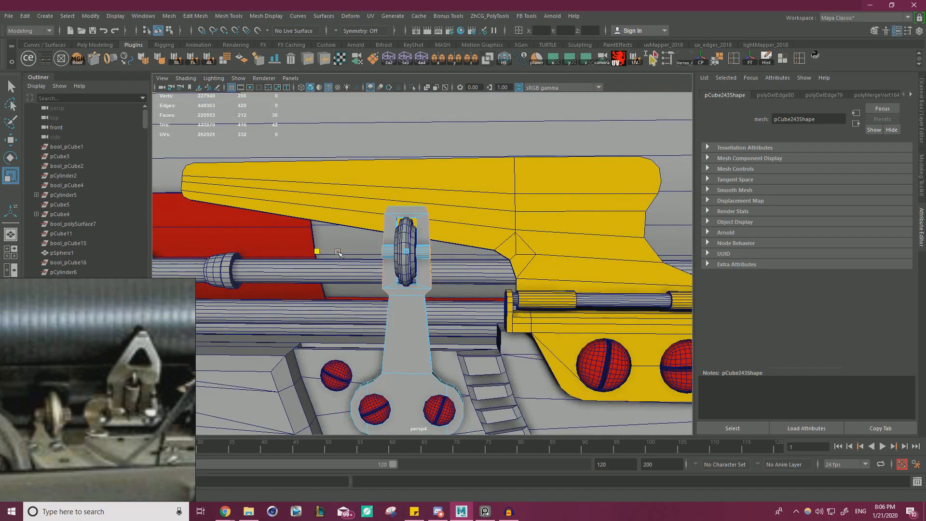
# Select the edge loop at the lower end of the bracket's shank and scale it sideways to widen it
pyautogui.keyDown('alt'); pyautogui.moveTo(402, 290); pyautogui.dragTo(416, 245, button='middle'); pyautogui.keyUp('alt')
pyautogui.keyDown('alt'); pyautogui.moveTo(423, 266); pyautogui.dragTo(441, 249); pyautogui.keyUp('alt')
pyautogui.scroll(3, 440, 249)
pyautogui.moveTo(440, 249); pyautogui.dragTo(438, 225, button='right')
pyautogui.keyDown('alt'); pyautogui.moveTo(422, 244); pyautogui.dragTo(313, 236); pyautogui.keyUp('alt')
pyautogui.doubleClick(425, 263)
pyautogui.scroll(-4, 381, 268)
pyautogui.scroll(-2, 386, 245)
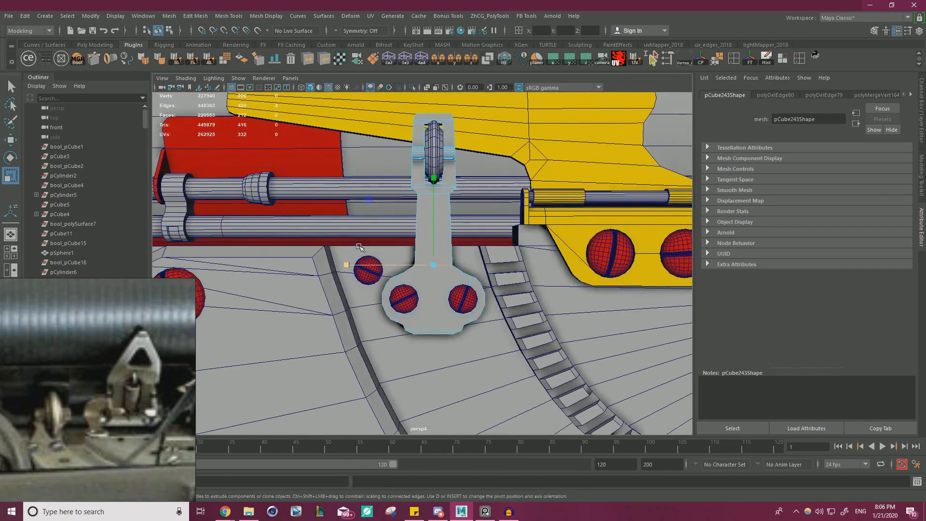
pyautogui.moveTo(384, 265); pyautogui.dragTo(357, 262)
# Widen the edge loop at the shank's upper end until it is slightly wider than the frame, and fine-tune its position
pyautogui.keyDown('alt'); pyautogui.moveTo(358, 262); pyautogui.dragTo(293, 199); pyautogui.keyUp('alt')
pyautogui.scroll(4, 418, 206)
pyautogui.scroll(-4, 309, 205)
pyautogui.moveTo(358, 224); pyautogui.dragTo(349, 224)
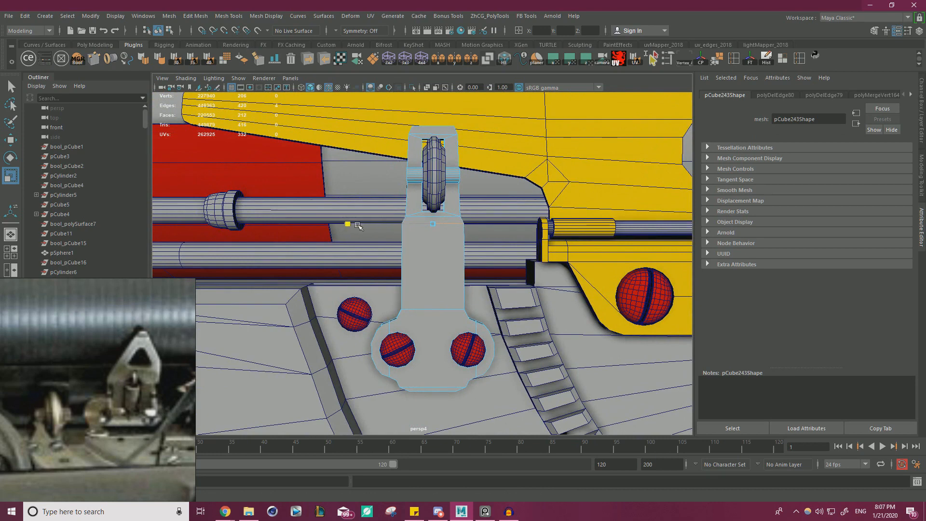
pyautogui.press('w')
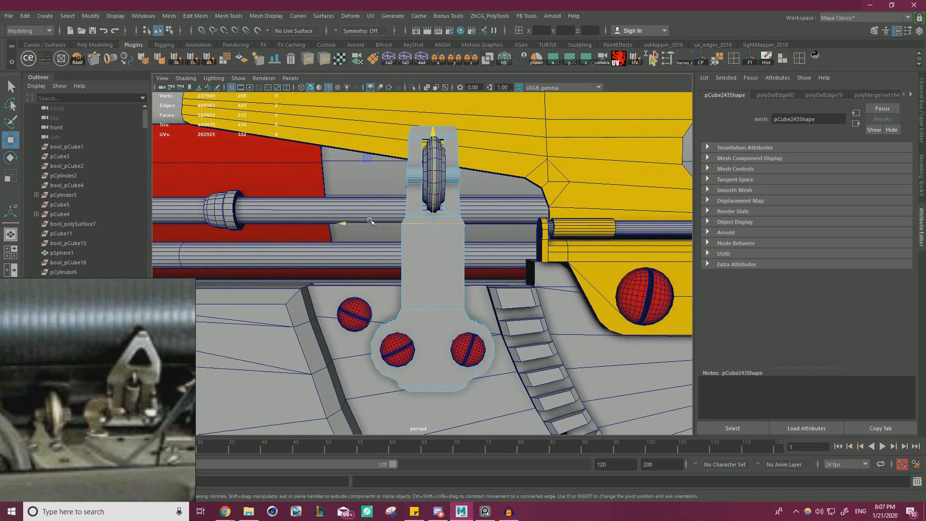
pyautogui.moveTo(431, 194); pyautogui.dragTo(388, 220)
pyautogui.moveTo(388, 221)
pyautogui.keyDown('alt'); pyautogui.mouseDown(button='right')
pyautogui.moveTo(372, 220)
pyautogui.moveTo(400, 220)
pyautogui.mouseUp(button='right'); pyautogui.keyUp('alt')
pyautogui.moveTo(400, 221)
pyautogui.keyDown('alt'); pyautogui.mouseDown()
pyautogui.moveTo(354, 220)
pyautogui.moveTo(410, 228)
pyautogui.mouseUp(); pyautogui.keyUp('alt')
# Examine the widened shank and the edge loop at its lower end, and return to whole-object selection of the bracket
pyautogui.moveTo(427, 233); pyautogui.dragTo(473, 219, button='right')
pyautogui.keyDown('alt'); pyautogui.moveTo(416, 229); pyautogui.dragTo(432, 226); pyautogui.keyUp('alt')
pyautogui.scroll(6, 432, 226)
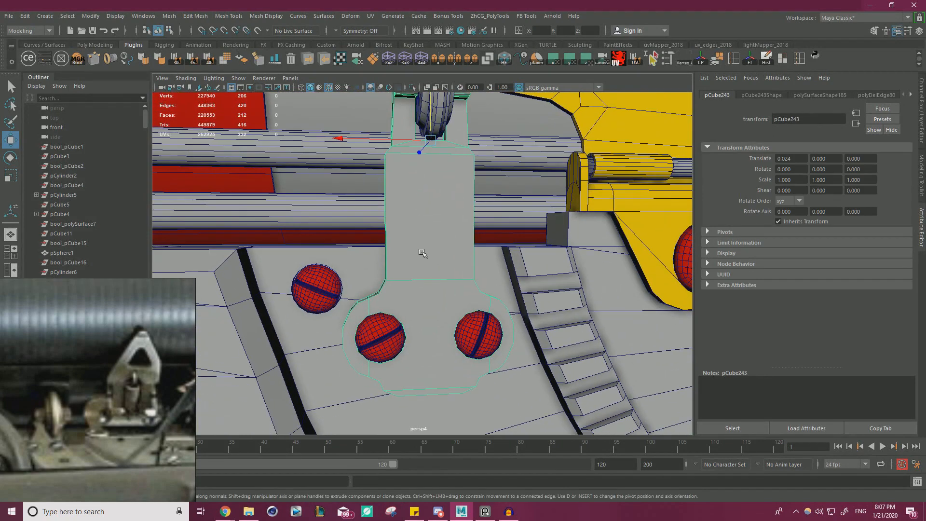
pyautogui.moveTo(417, 266); pyautogui.dragTo(417, 239, button='right')
pyautogui.click(428, 278)
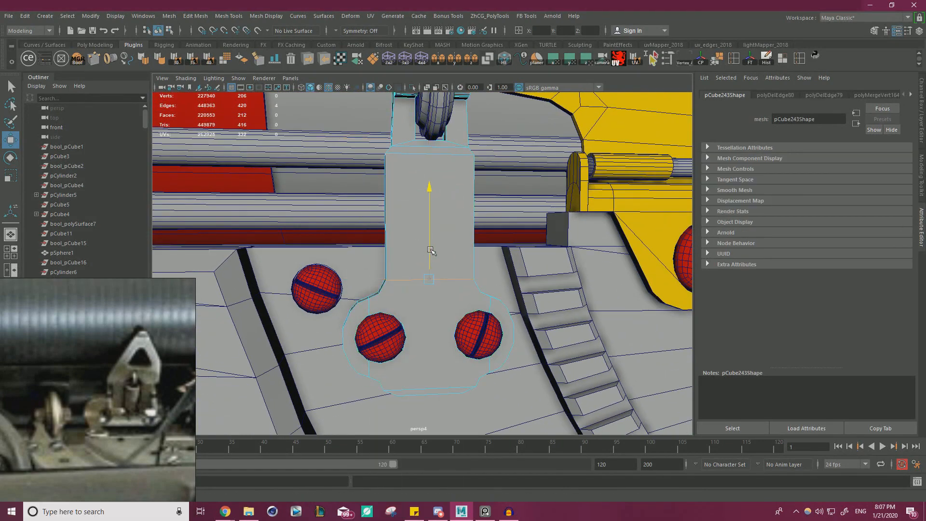
pyautogui.keyDown('alt'); pyautogui.moveTo(435, 236); pyautogui.dragTo(424, 207); pyautogui.keyUp('alt')
pyautogui.moveTo(424, 206); pyautogui.dragTo(464, 209, button='right')
pyautogui.scroll(-6, 464, 209)
pyautogui.keyDown('alt'); pyautogui.moveTo(464, 209); pyautogui.dragTo(484, 232); pyautogui.keyUp('alt')
pyautogui.scroll(6, 453, 238)
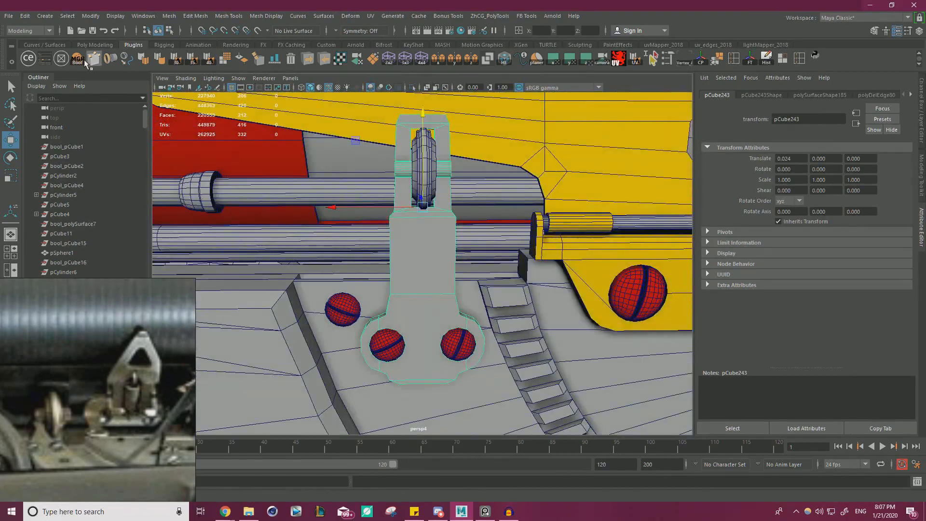
# Try the yellow ModIt colour preset on the bracket, settle on blue instead, and close the ModIt window
pyautogui.click(44, 59)
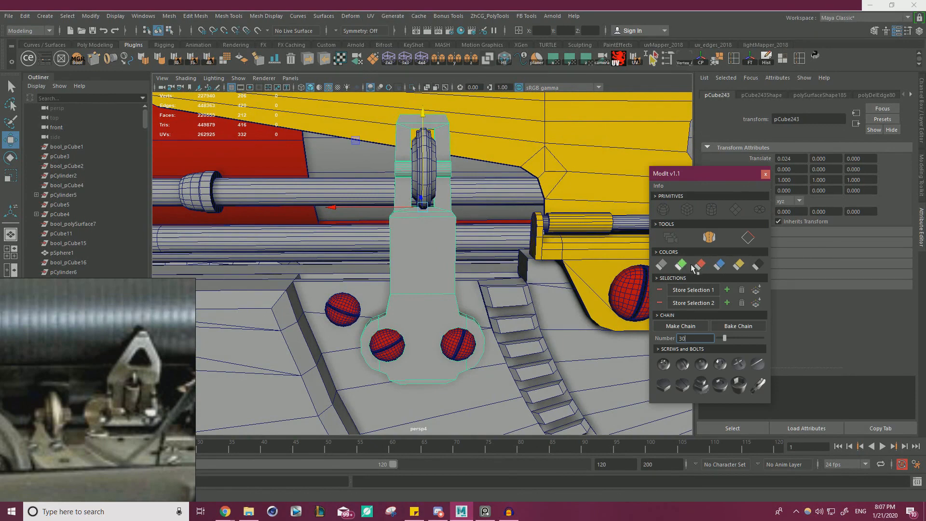
pyautogui.click(738, 265)
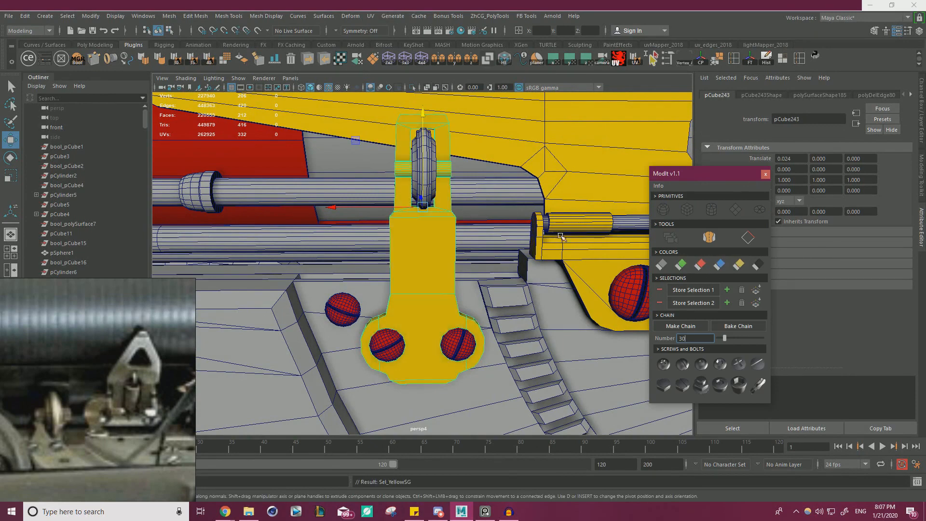
pyautogui.click(719, 268)
pyautogui.keyDown('alt'); pyautogui.moveTo(593, 213); pyautogui.dragTo(555, 216); pyautogui.keyUp('alt')
pyautogui.click(765, 176)
# Try to bevel the edge loop around the axle's protruding end, and undo the bevel and the edge selection
pyautogui.keyDown('alt'); pyautogui.moveTo(564, 161); pyautogui.dragTo(451, 192); pyautogui.keyUp('alt')
pyautogui.scroll(4, 451, 193)
pyautogui.keyDown('alt'); pyautogui.moveTo(475, 180); pyautogui.dragTo(458, 217, button='middle'); pyautogui.keyUp('alt')
pyautogui.keyDown('alt'); pyautogui.moveTo(458, 217); pyautogui.dragTo(446, 234); pyautogui.keyUp('alt')
pyautogui.scroll(3, 450, 234)
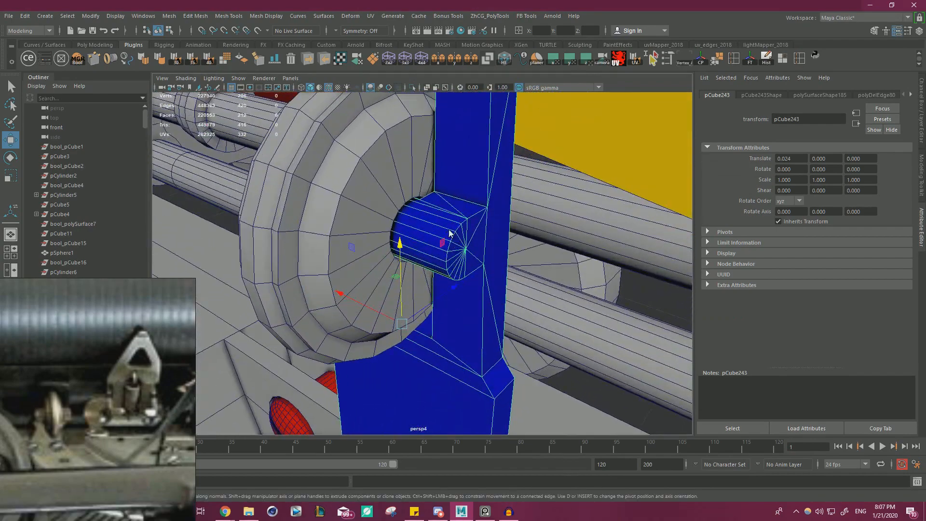
pyautogui.moveTo(448, 230); pyautogui.dragTo(455, 220, button='right')
pyautogui.click(464, 221)
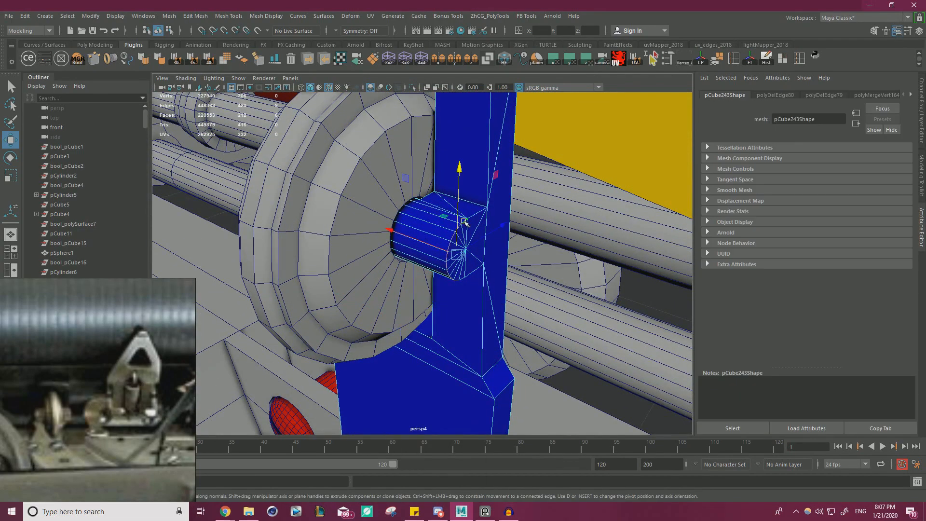
pyautogui.hotkey('ctrl', 'b')
pyautogui.scroll(4, 555, 207)
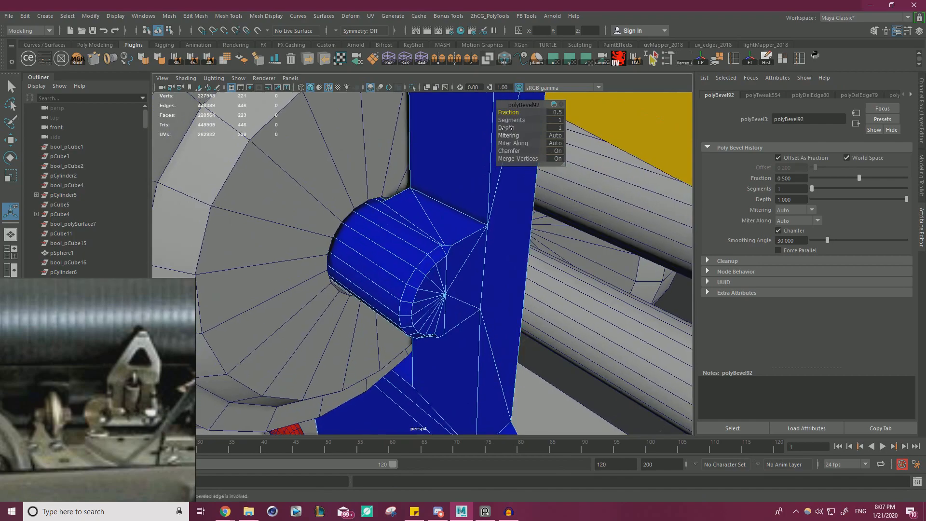
pyautogui.hotkey('ctrl', 'z')
pyautogui.hotkey('ctrl', 'z')
# Select the blue bracket together with its wheel and its two red slotted screws
pyautogui.scroll(-5, 456, 174)
pyautogui.keyDown('alt'); pyautogui.moveTo(374, 208); pyautogui.dragTo(436, 208); pyautogui.keyUp('alt')
pyautogui.press('w')
pyautogui.moveTo(440, 174); pyautogui.dragTo(464, 167, button='right')
pyautogui.keyDown('alt'); pyautogui.moveTo(448, 180); pyautogui.dragTo(383, 211); pyautogui.keyUp('alt')
pyautogui.click(483, 253)
pyautogui.keyDown('alt'); pyautogui.moveTo(484, 254); pyautogui.dragTo(461, 342); pyautogui.keyUp('alt')
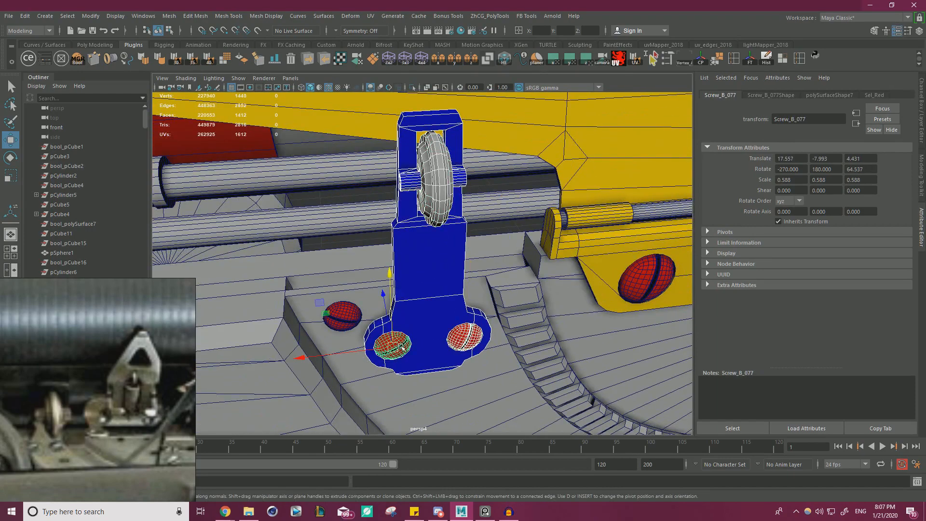
# Duplicate and group the selected bracket assembly, and mirror the copy to the opposite side of the type segment with Scale X -1
pyautogui.hotkey('ctrl', 'g')
pyautogui.keyDown('alt'); pyautogui.moveTo(401, 346); pyautogui.dragTo(493, 314); pyautogui.keyUp('alt')
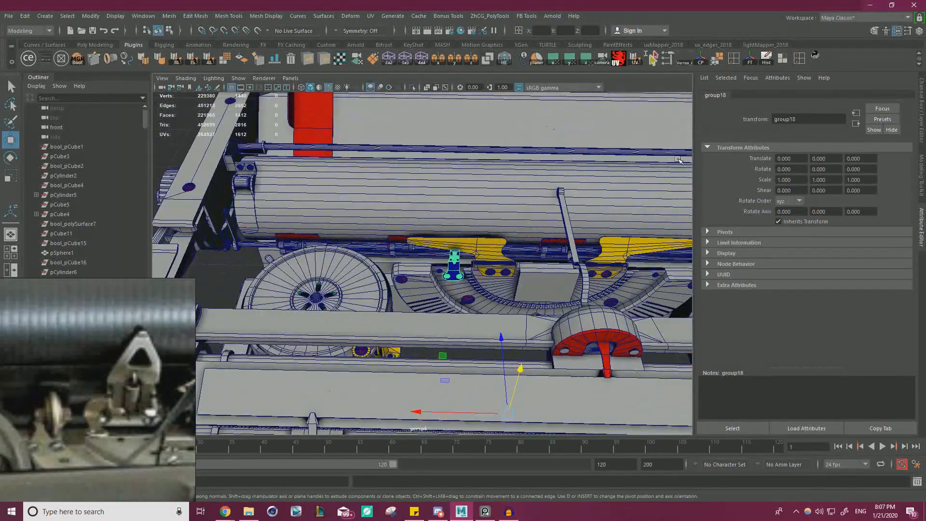
pyautogui.click(922, 104)
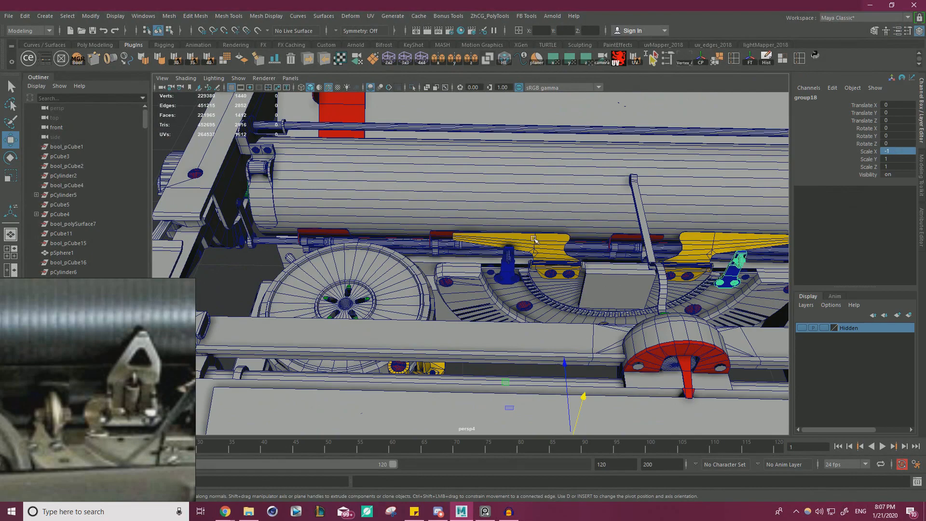
pyautogui.keyDown('alt'); pyautogui.moveTo(534, 240); pyautogui.dragTo(533, 204); pyautogui.keyUp('alt')
pyautogui.scroll(4, 475, 243)
pyautogui.keyDown('alt'); pyautogui.moveTo(476, 244); pyautogui.dragTo(407, 234, button='middle'); pyautogui.keyUp('alt')
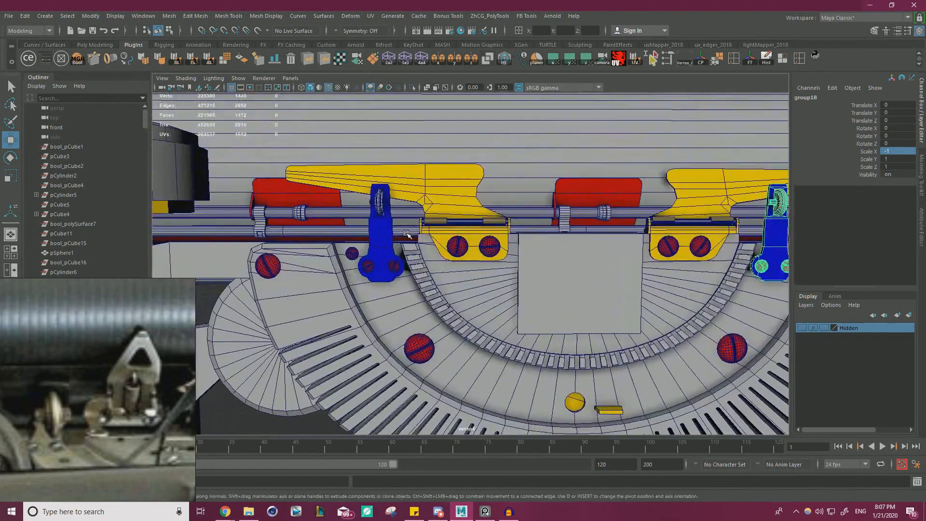
pyautogui.keyDown('alt'); pyautogui.moveTo(527, 244); pyautogui.dragTo(414, 234, button='middle'); pyautogui.keyUp('alt')
pyautogui.keyDown('alt'); pyautogui.moveTo(456, 208); pyautogui.dragTo(506, 214, button='middle'); pyautogui.keyUp('alt')
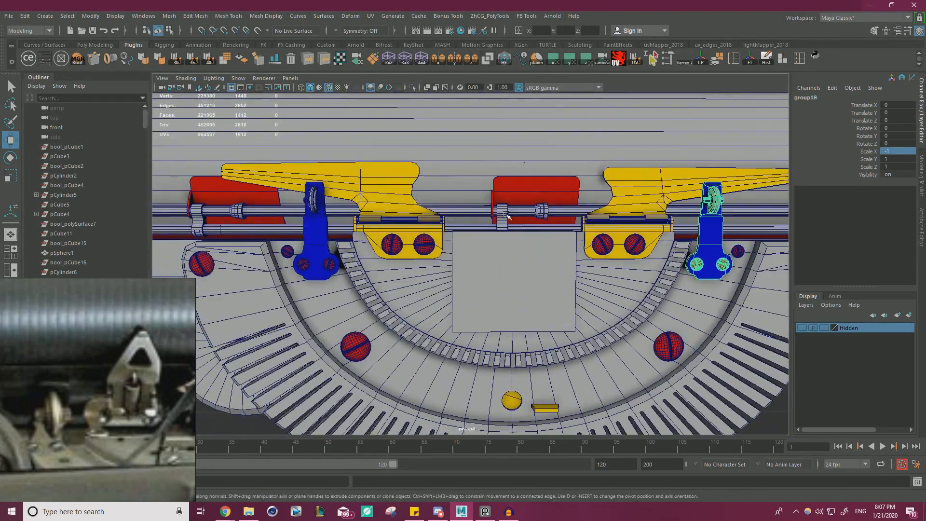
# Turn off the wireframe overlay on the shaded model and clear the selection to review both brackets
pyautogui.click(715, 201)
pyautogui.scroll(-4, 601, 222)
pyautogui.click(328, 87)
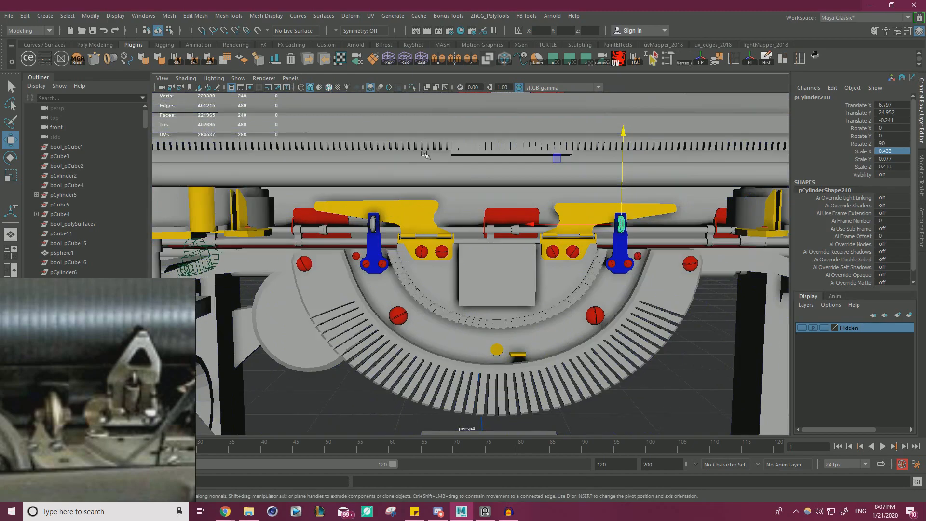
pyautogui.keyDown('alt'); pyautogui.moveTo(520, 284); pyautogui.dragTo(554, 257); pyautogui.keyUp('alt')
pyautogui.click(657, 382)
pyautogui.scroll(-5, 651, 376)
pyautogui.keyDown('alt'); pyautogui.moveTo(449, 229); pyautogui.dragTo(464, 249); pyautogui.keyUp('alt')
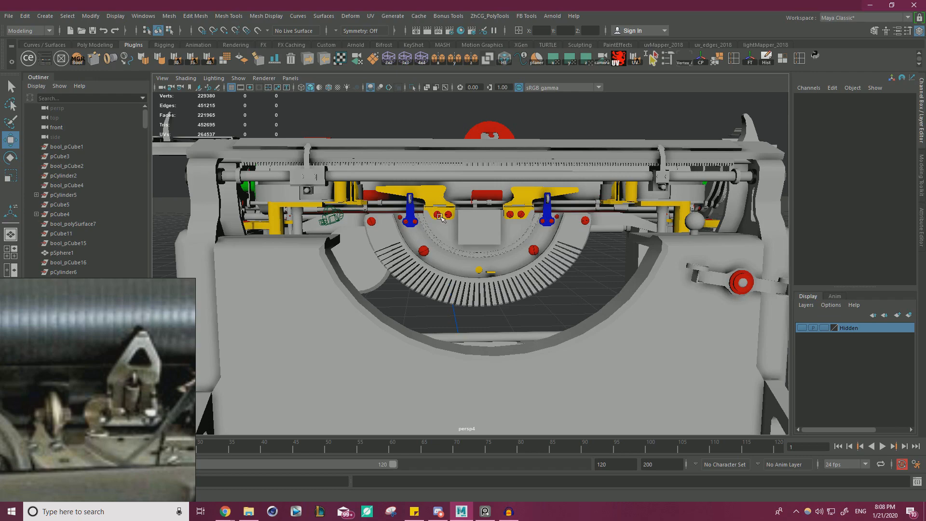
# Select the edge loop at the lower end of the original bracket's shank with the Scale tool, and return to object selection
pyautogui.scroll(8, 439, 216)
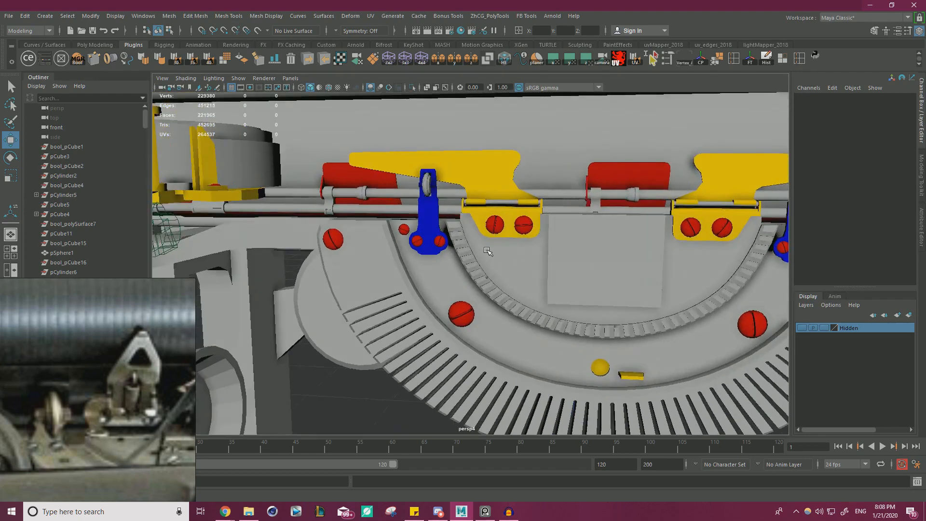
pyautogui.scroll(5, 487, 250)
pyautogui.click(410, 201)
pyautogui.scroll(3, 466, 214)
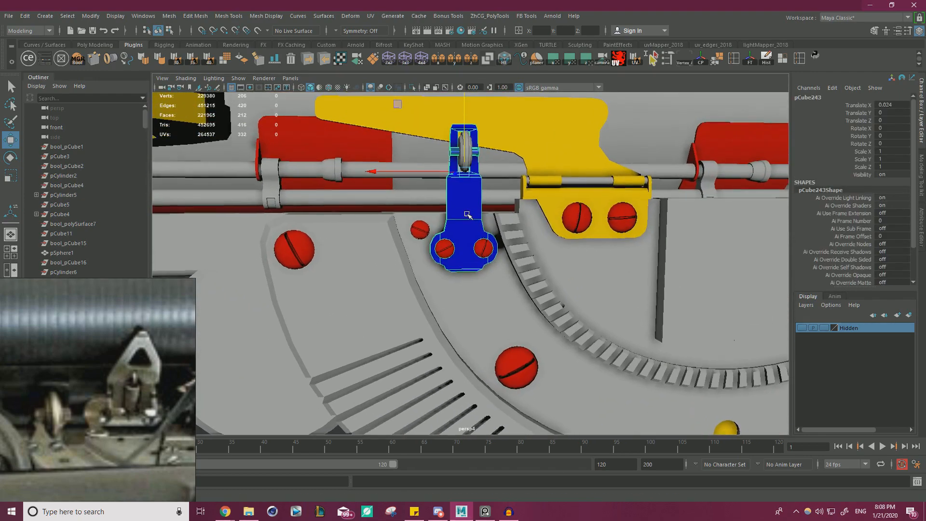
pyautogui.scroll(1, 466, 213)
pyautogui.click(466, 213)
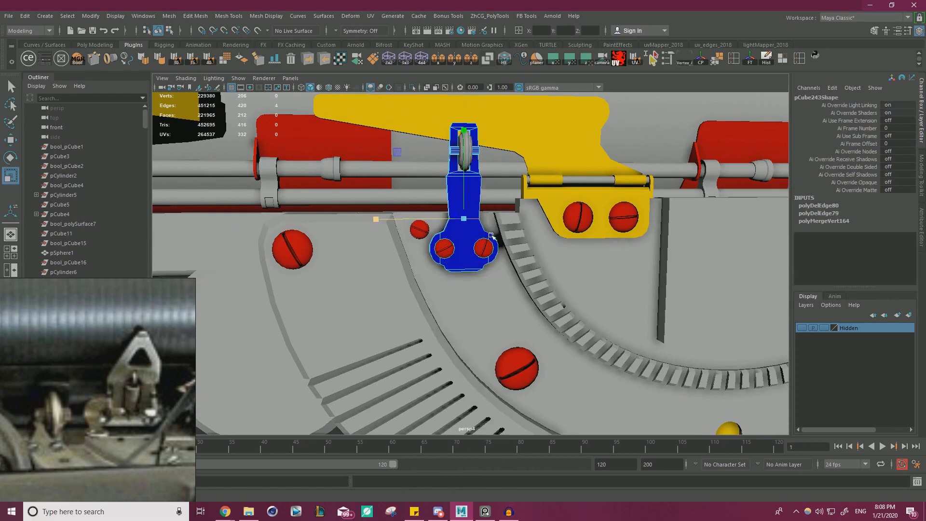
pyautogui.moveTo(465, 196); pyautogui.dragTo(491, 170, button='right')
# Select the plain rectangular block at the centre of the type segment, between the two yellow brackets
pyautogui.scroll(-6, 471, 188)
pyautogui.keyDown('alt'); pyautogui.moveTo(458, 184); pyautogui.dragTo(421, 163); pyautogui.keyUp('alt')
pyautogui.click(468, 119)
pyautogui.keyDown('alt'); pyautogui.moveTo(467, 120); pyautogui.dragTo(499, 193); pyautogui.keyUp('alt')
pyautogui.scroll(3, 499, 232)
pyautogui.click(500, 258)
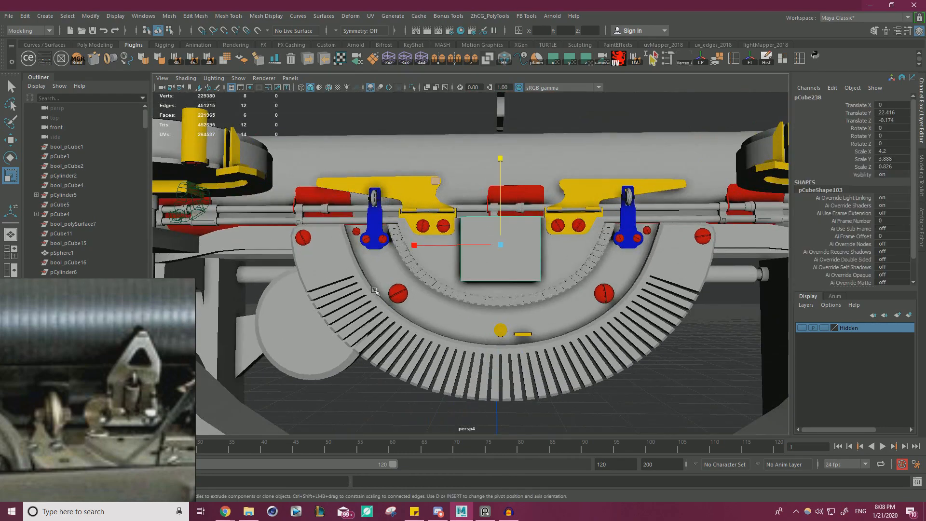
# Bring up the reference image board and look over the front-view photos and colour-coded typewriter views
pyautogui.moveTo(158, 329); pyautogui.dragTo(484, 231, button='right')
pyautogui.moveTo(469, 203); pyautogui.dragTo(289, 150, button='middle')
pyautogui.scroll(-7, 291, 217)
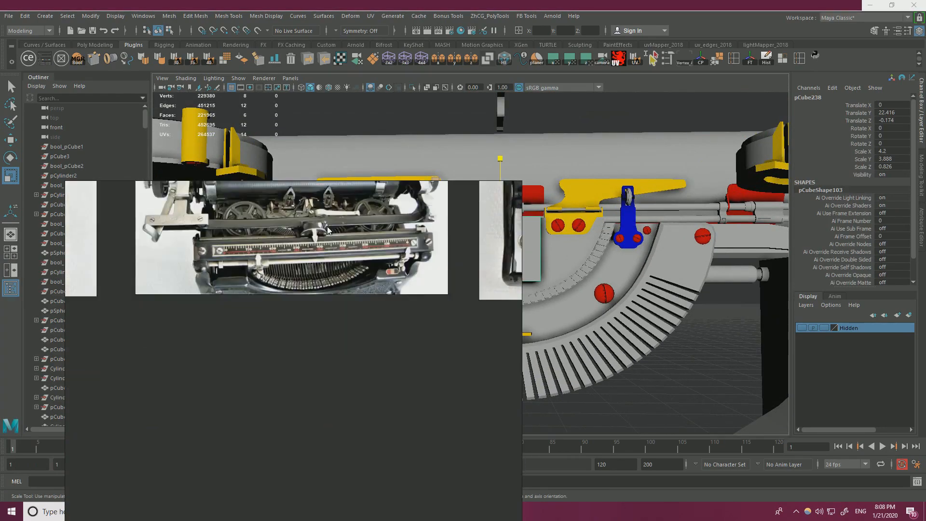
pyautogui.scroll(-1, 316, 188)
pyautogui.moveTo(322, 183); pyautogui.dragTo(330, 390, button='middle')
pyautogui.scroll(-2, 393, 231)
pyautogui.moveTo(393, 231); pyautogui.dragTo(336, 346, button='middle')
pyautogui.scroll(-1, 401, 348)
pyautogui.moveTo(401, 348); pyautogui.dragTo(304, 325, button='middle')
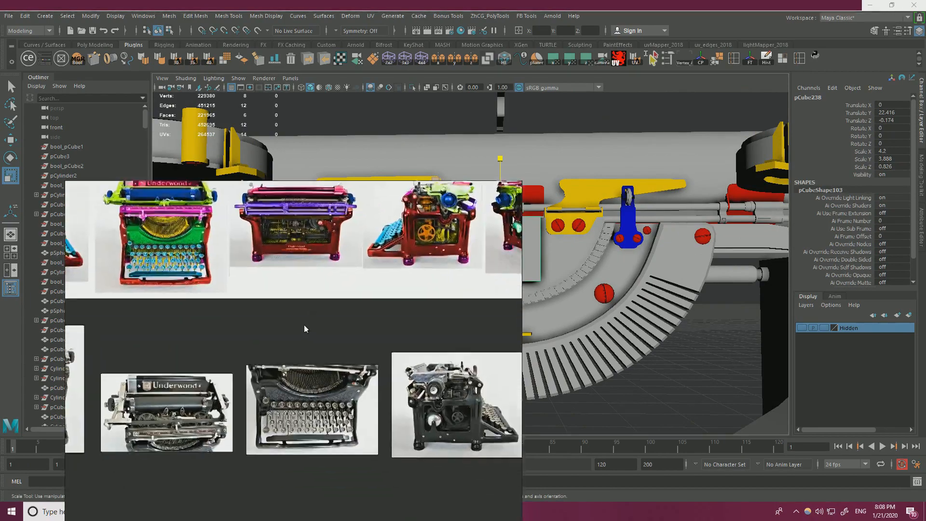
pyautogui.moveTo(342, 385); pyautogui.dragTo(45, 285, button='right')
# Switch to Audacity to check the running audio recording and return to the model
pyautogui.click(506, 512)
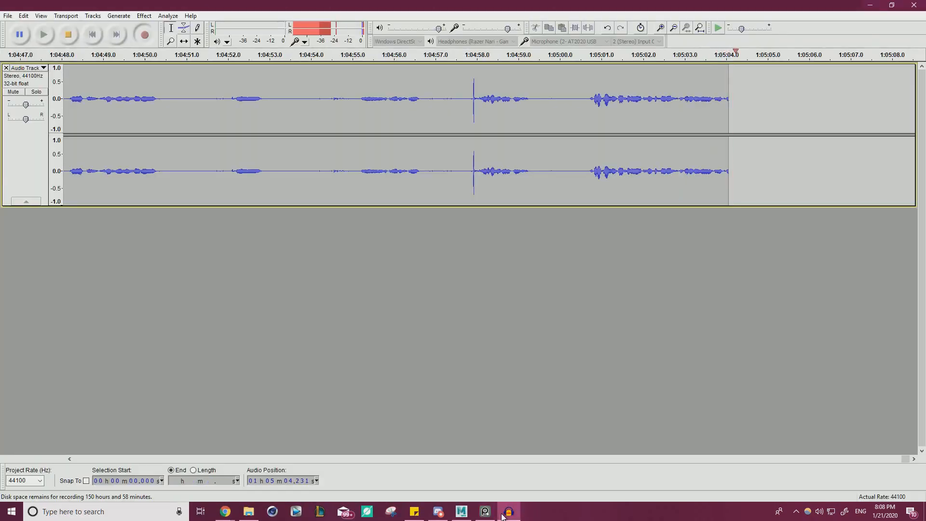
pyautogui.click(513, 514)
# Examine the close-up Underwood reference photo of the platen, ribbon spools and carriage rail, and move the reference board out of view
pyautogui.moveTo(0, 338); pyautogui.dragTo(331, 306, button='right')
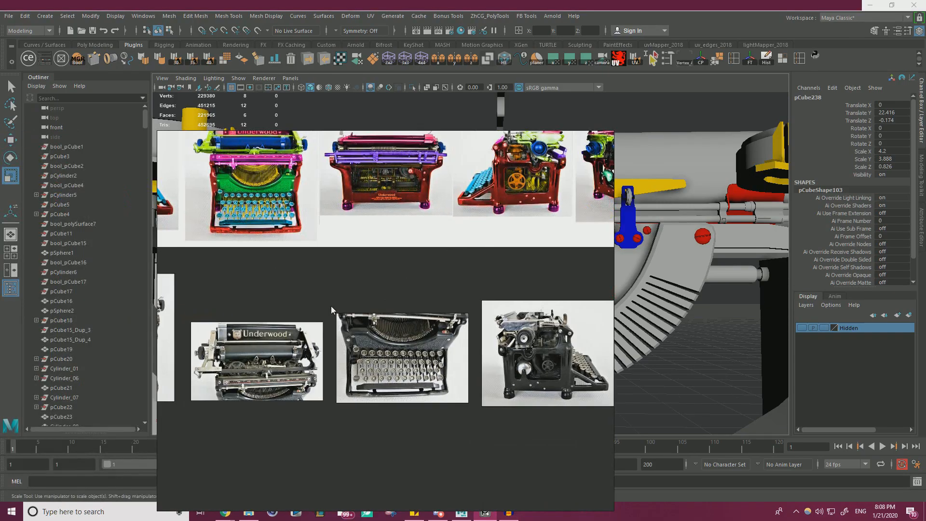
pyautogui.moveTo(388, 281); pyautogui.dragTo(496, 305, button='right')
pyautogui.scroll(-3, 497, 315)
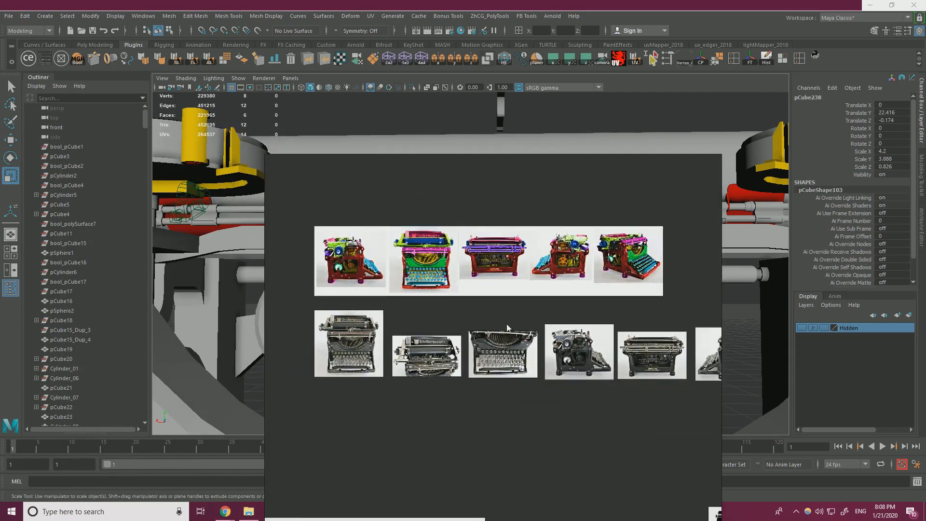
pyautogui.moveTo(583, 448); pyautogui.dragTo(510, 341, button='middle')
pyautogui.moveTo(533, 408); pyautogui.dragTo(737, 138, button='middle')
pyautogui.scroll(-4, 451, 294)
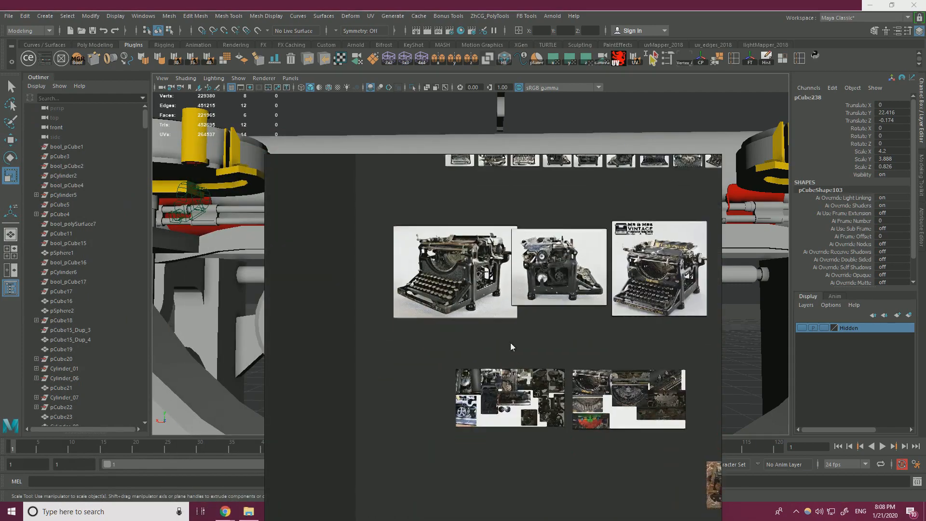
pyautogui.moveTo(551, 406); pyautogui.dragTo(300, 306, button='middle')
pyautogui.scroll(10, 569, 408)
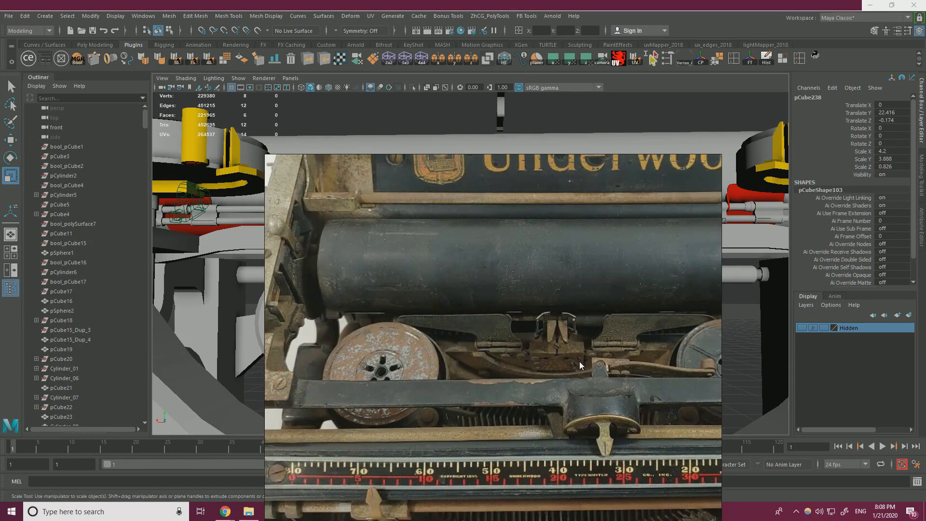
pyautogui.scroll(-8, 555, 356)
pyautogui.moveTo(475, 346); pyautogui.dragTo(0, 338, button='right')
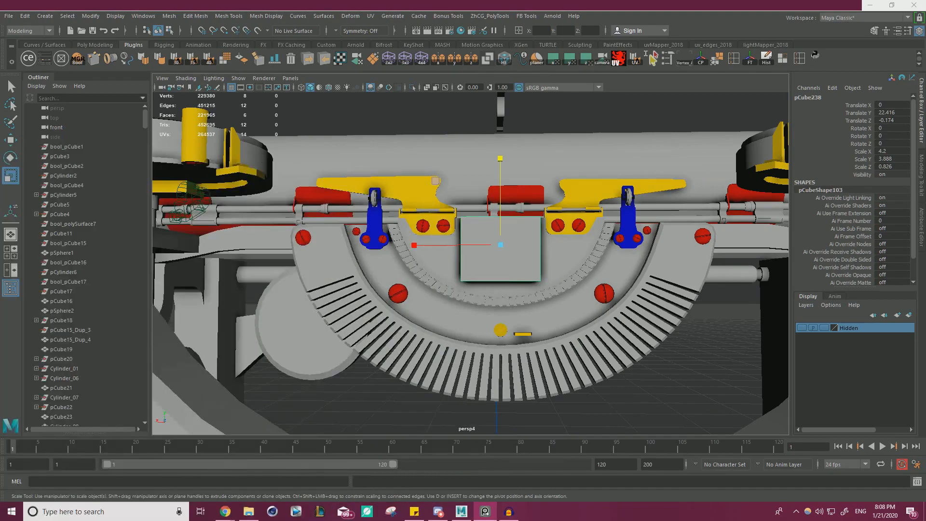
# Inspect the model's type segment area and the large toothed wheel behind the frame's side opening
pyautogui.scroll(-8, 459, 282)
pyautogui.keyDown('alt'); pyautogui.moveTo(459, 282); pyautogui.dragTo(484, 304); pyautogui.keyUp('alt')
pyautogui.scroll(7, 453, 276)
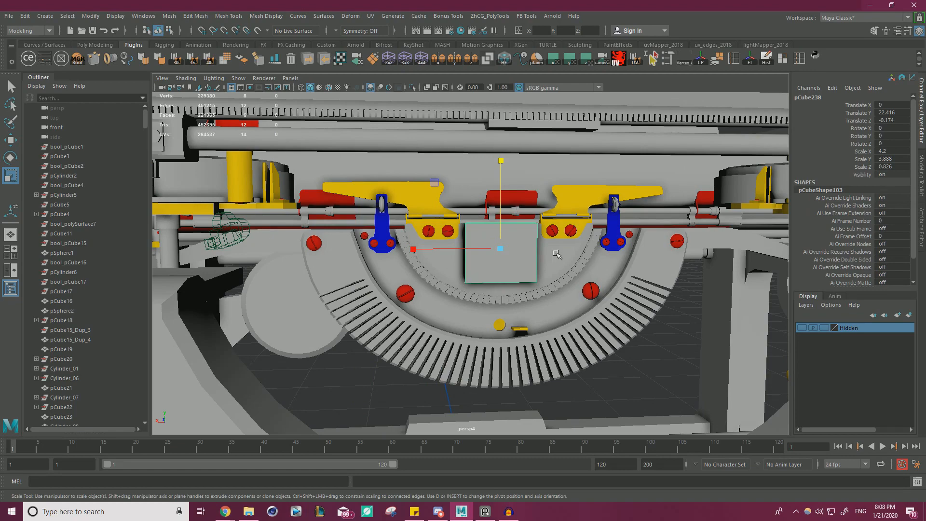
pyautogui.keyDown('alt'); pyautogui.moveTo(452, 268); pyautogui.dragTo(299, 284); pyautogui.keyUp('alt')
pyautogui.keyDown('alt'); pyautogui.moveTo(434, 338); pyautogui.dragTo(386, 270, button='middle'); pyautogui.keyUp('alt')
pyautogui.keyDown('alt'); pyautogui.moveTo(434, 289); pyautogui.dragTo(576, 313, button='right'); pyautogui.keyUp('alt')
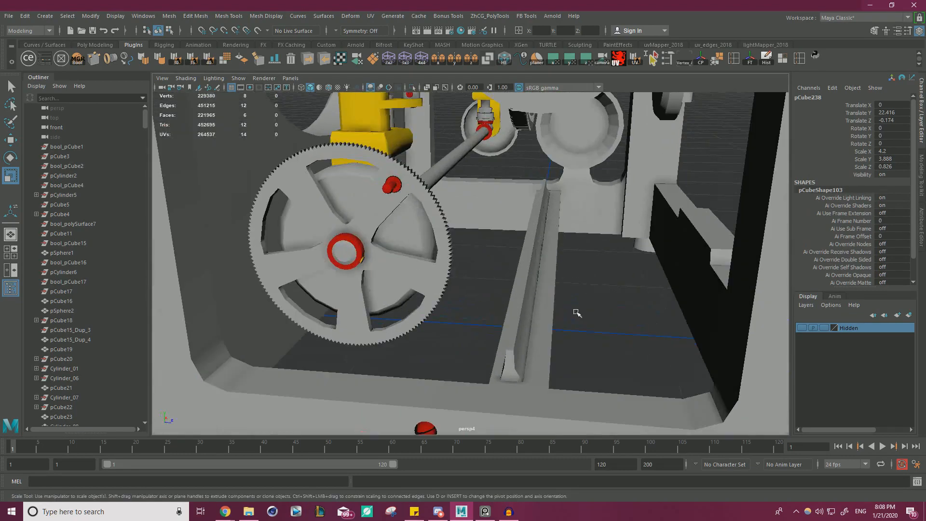
# Bring up the reference image board and examine the side frame opening and spoked wheel in the Underwood side-view photos
pyautogui.hotkey('alt', 'Tab')
pyautogui.scroll(-5, 525, 220)
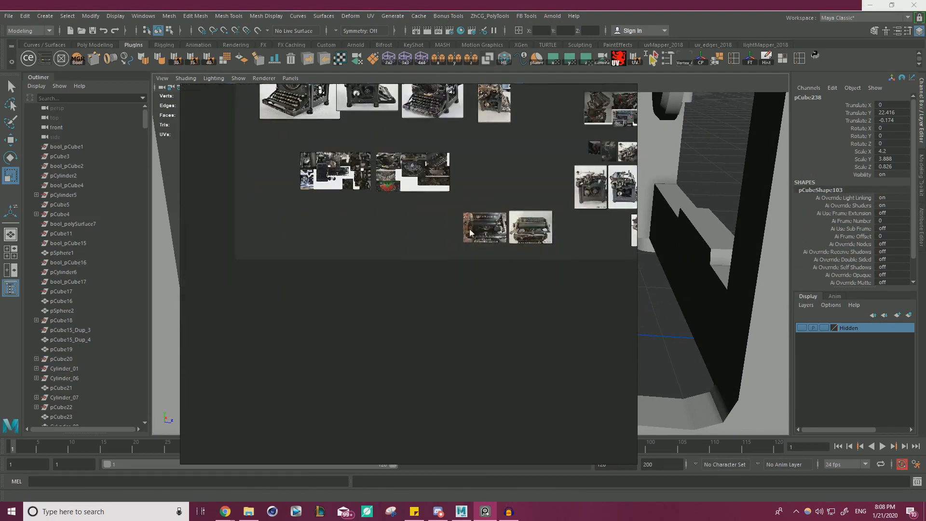
pyautogui.moveTo(470, 229); pyautogui.dragTo(475, 322, button='middle')
pyautogui.scroll(5, 301, 177)
pyautogui.scroll(6, 331, 235)
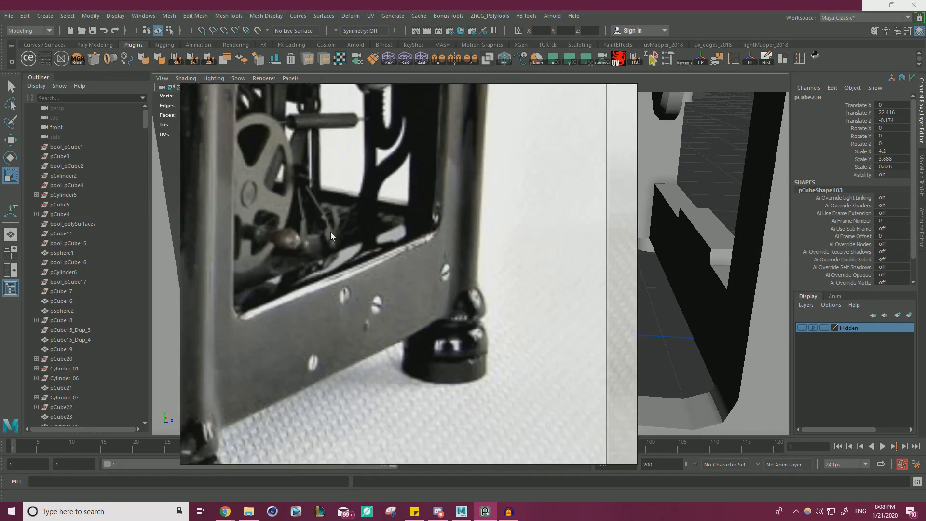
pyautogui.scroll(-6, 383, 242)
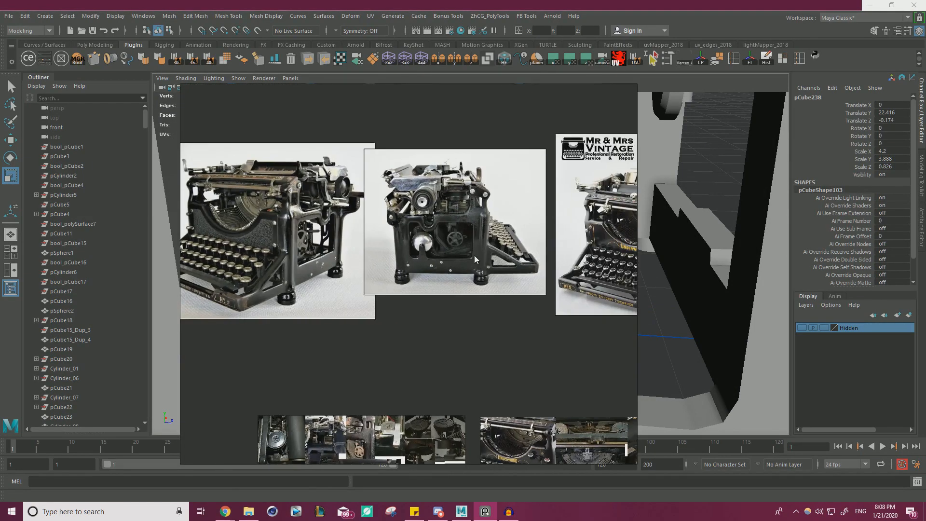
pyautogui.scroll(7, 422, 240)
pyautogui.scroll(-8, 381, 254)
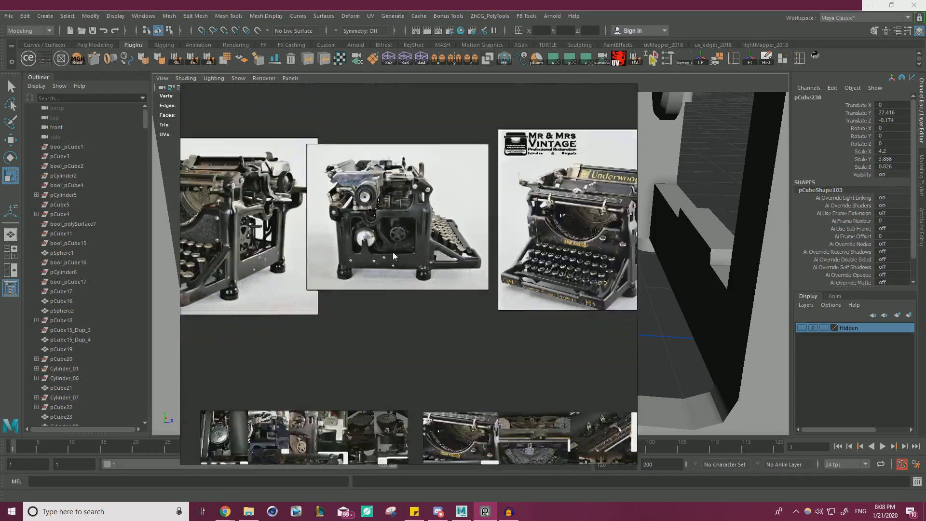
# Study the close-up photos of the bell, spoked wheel and mechanism inside the side frames, and move the reference board out of view
pyautogui.scroll(8, 544, 262)
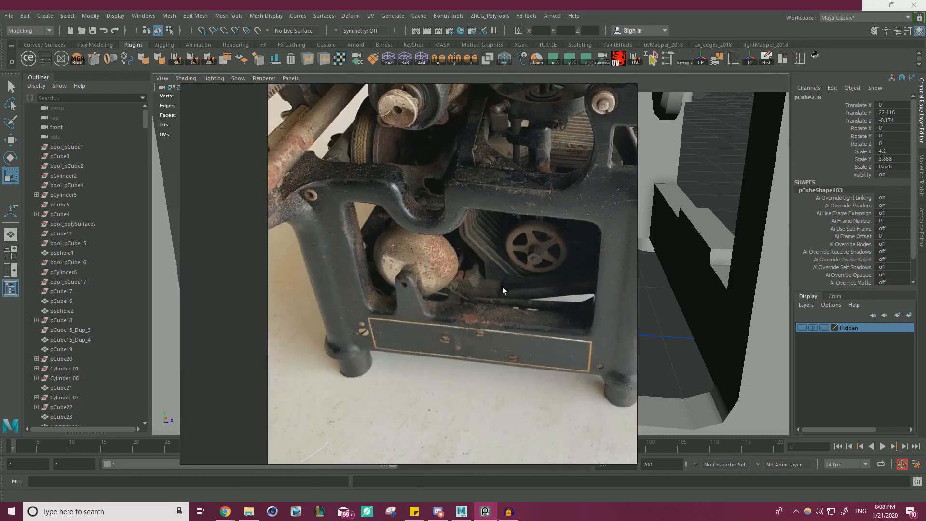
pyautogui.scroll(-2, 470, 296)
pyautogui.scroll(-8, 470, 297)
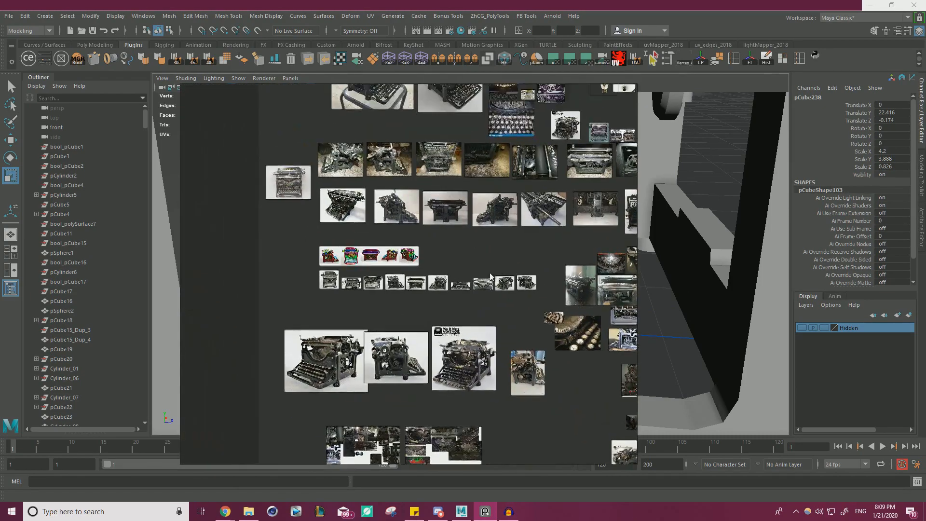
pyautogui.scroll(3, 498, 274)
pyautogui.scroll(10, 467, 277)
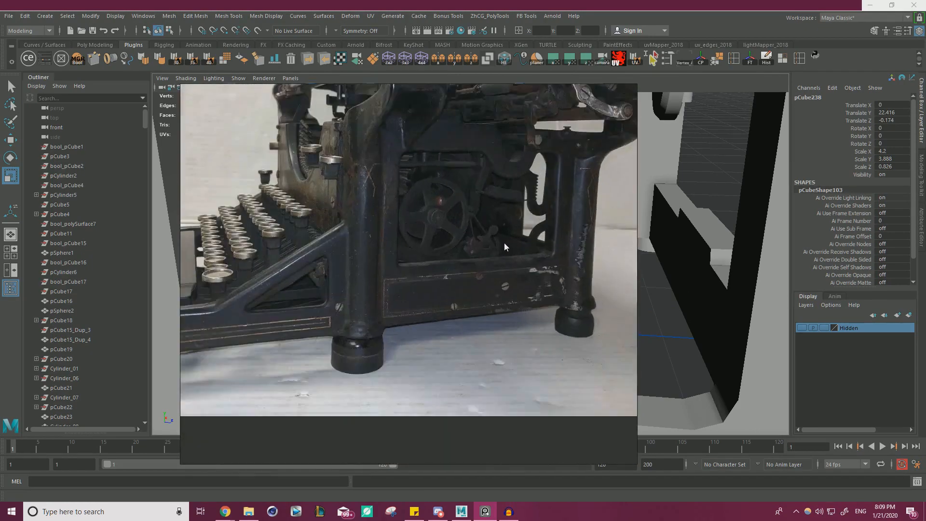
pyautogui.moveTo(492, 253); pyautogui.dragTo(0, 275, button='right')
# Inspect the model's side frame with the toothed wheel, and the platen and carriage rail area from the front
pyautogui.keyDown('alt'); pyautogui.moveTo(405, 251); pyautogui.dragTo(309, 251, button='right'); pyautogui.keyUp('alt')
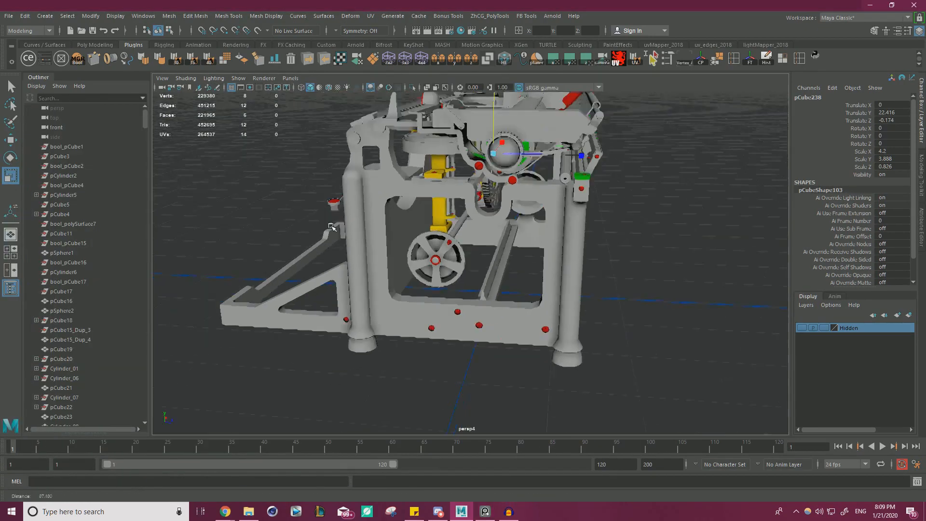
pyautogui.keyDown('alt'); pyautogui.moveTo(309, 251); pyautogui.dragTo(478, 248); pyautogui.keyUp('alt')
pyautogui.scroll(3, 488, 241)
pyautogui.keyDown('alt'); pyautogui.moveTo(488, 240); pyautogui.dragTo(550, 258, button='right'); pyautogui.keyUp('alt')
pyautogui.keyDown('alt'); pyautogui.moveTo(504, 202); pyautogui.dragTo(500, 192); pyautogui.keyUp('alt')
pyautogui.keyDown('alt'); pyautogui.moveTo(500, 191); pyautogui.dragTo(428, 181, button='right'); pyautogui.keyUp('alt')
pyautogui.keyDown('alt'); pyautogui.moveTo(428, 180); pyautogui.dragTo(424, 319); pyautogui.keyUp('alt')
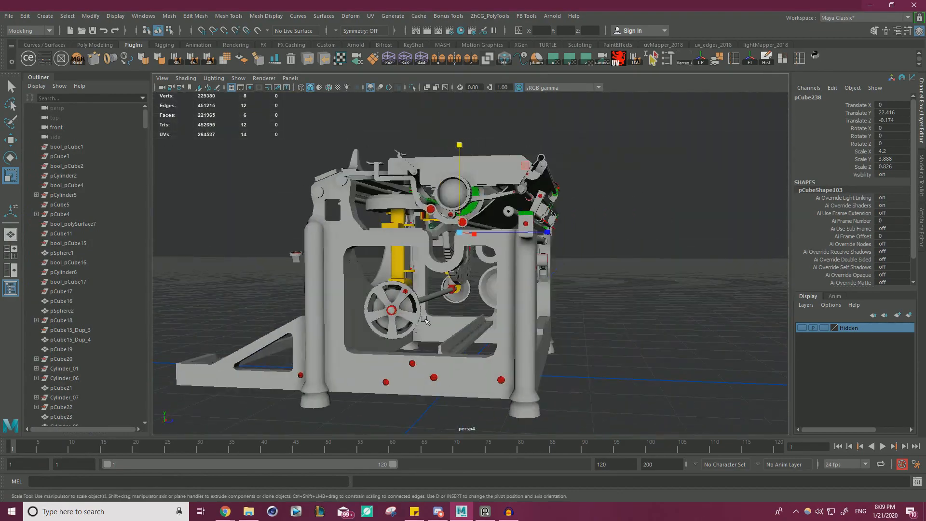
pyautogui.keyDown('alt'); pyautogui.moveTo(458, 344); pyautogui.dragTo(546, 238); pyautogui.keyUp('alt')
pyautogui.keyDown('alt'); pyautogui.moveTo(546, 238); pyautogui.dragTo(574, 212, button='right'); pyautogui.keyUp('alt')
pyautogui.keyDown('alt'); pyautogui.moveTo(475, 193); pyautogui.dragTo(448, 245); pyautogui.keyUp('alt')
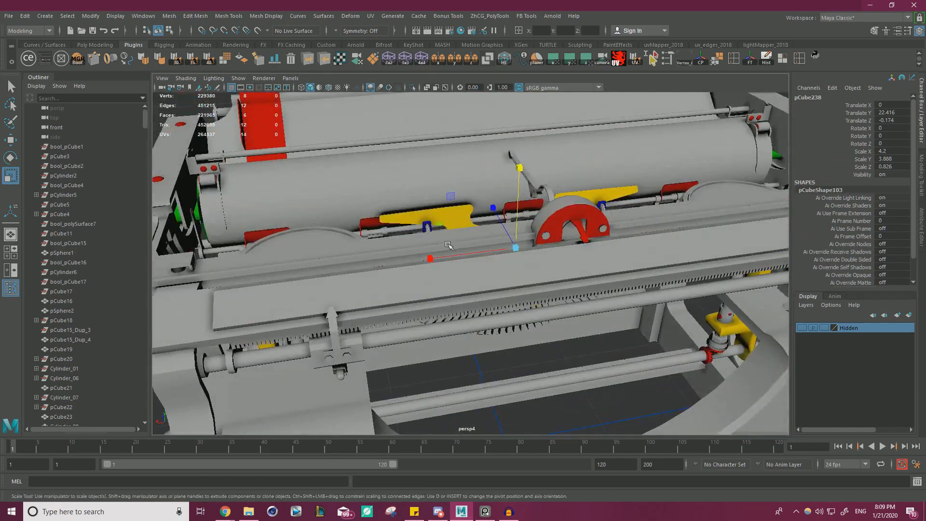
pyautogui.keyDown('alt'); pyautogui.moveTo(569, 246); pyautogui.dragTo(545, 227, button='right'); pyautogui.keyUp('alt')
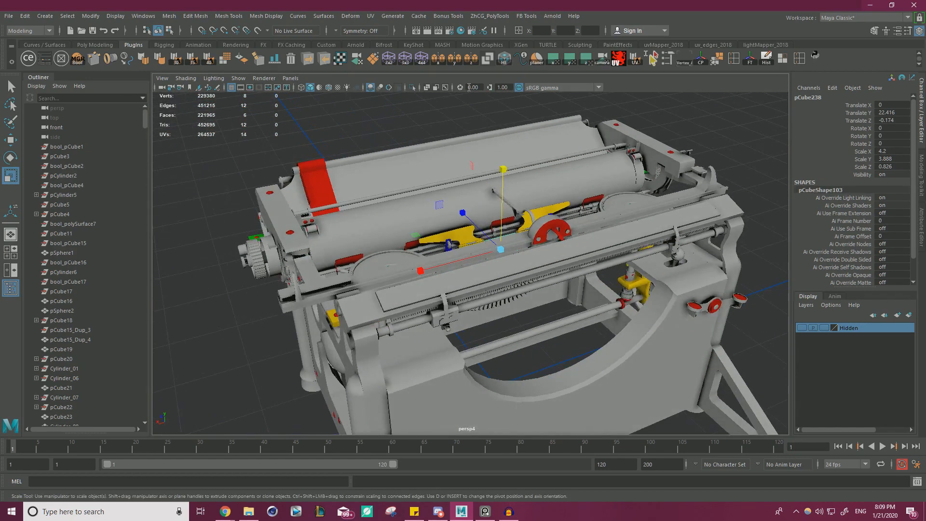
# Display wireframe on the shaded model, clear the selection, and inspect the type segment with its brackets and the whole typewriter
pyautogui.click(328, 88)
pyautogui.keyDown('alt'); pyautogui.moveTo(467, 207); pyautogui.dragTo(437, 166); pyautogui.keyUp('alt')
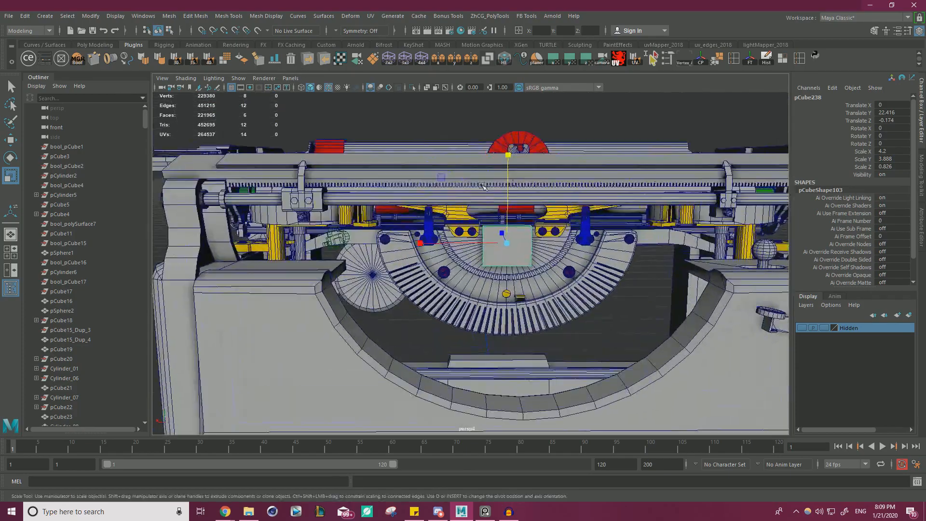
pyautogui.keyDown('alt'); pyautogui.moveTo(569, 270); pyautogui.dragTo(719, 307, button='right'); pyautogui.keyUp('alt')
pyautogui.click(720, 360)
pyautogui.keyDown('alt'); pyautogui.moveTo(386, 217); pyautogui.dragTo(434, 212, button='right'); pyautogui.keyUp('alt')
pyautogui.keyDown('alt'); pyautogui.moveTo(434, 212); pyautogui.dragTo(424, 253, button='middle'); pyautogui.keyUp('alt')
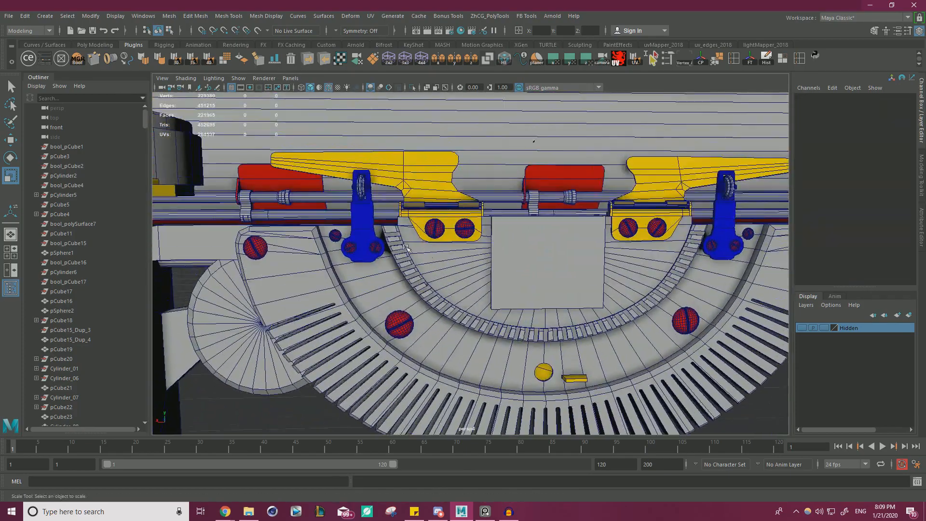
pyautogui.keyDown('alt'); pyautogui.moveTo(424, 252); pyautogui.dragTo(405, 241); pyautogui.keyUp('alt')
pyautogui.keyDown('alt'); pyautogui.moveTo(318, 236); pyautogui.dragTo(231, 207, button='right'); pyautogui.keyUp('alt')
pyautogui.keyDown('alt'); pyautogui.moveTo(367, 189); pyautogui.dragTo(436, 195); pyautogui.keyUp('alt')
pyautogui.keyDown('alt'); pyautogui.moveTo(436, 195); pyautogui.dragTo(395, 178, button='right'); pyautogui.keyUp('alt')
pyautogui.keyDown('alt'); pyautogui.moveTo(394, 178); pyautogui.dragTo(425, 173); pyautogui.keyUp('alt')
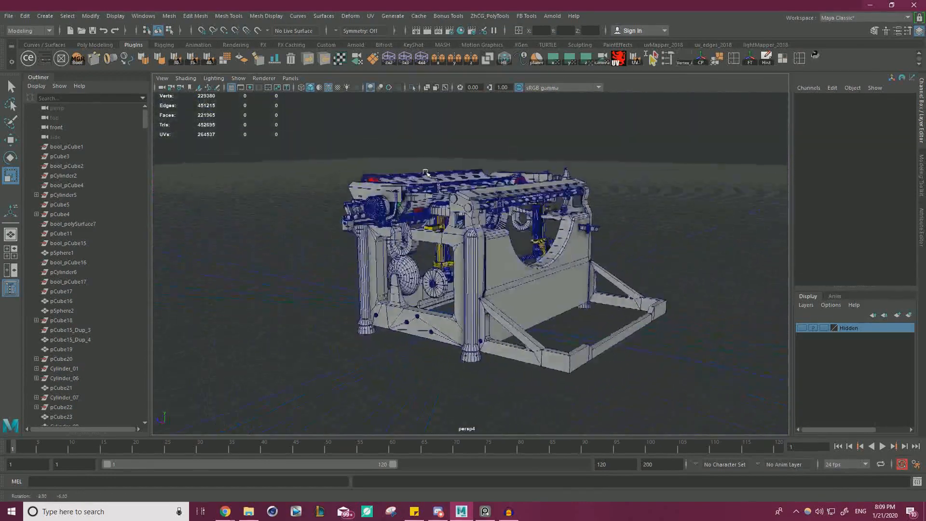